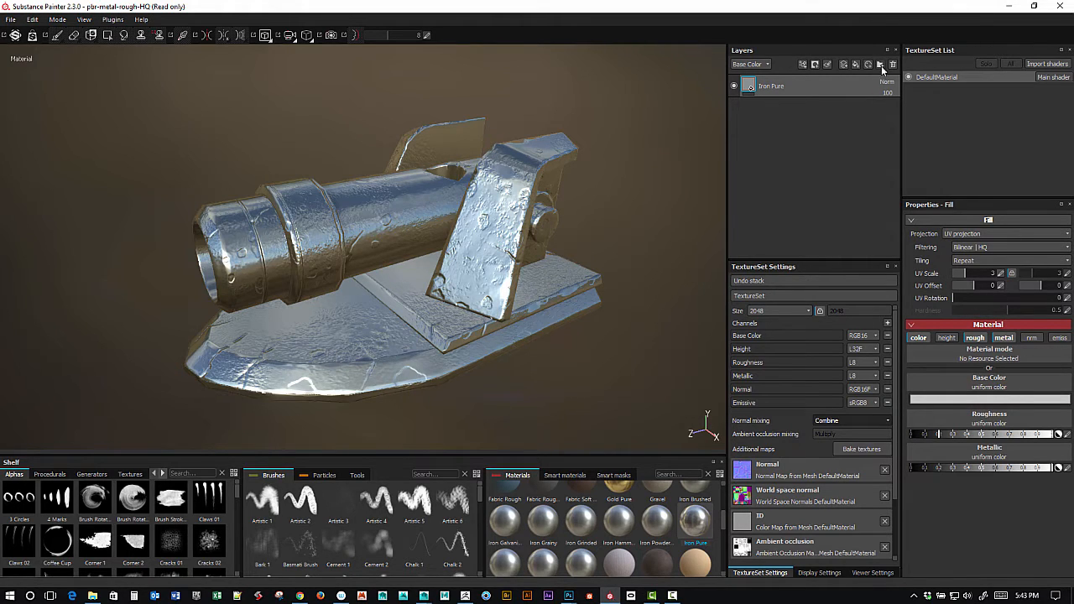
# Create a new layer folder above the Iron Pure layer and rename it Base.
pyautogui.click(881, 65)
pyautogui.doubleClick(786, 86)
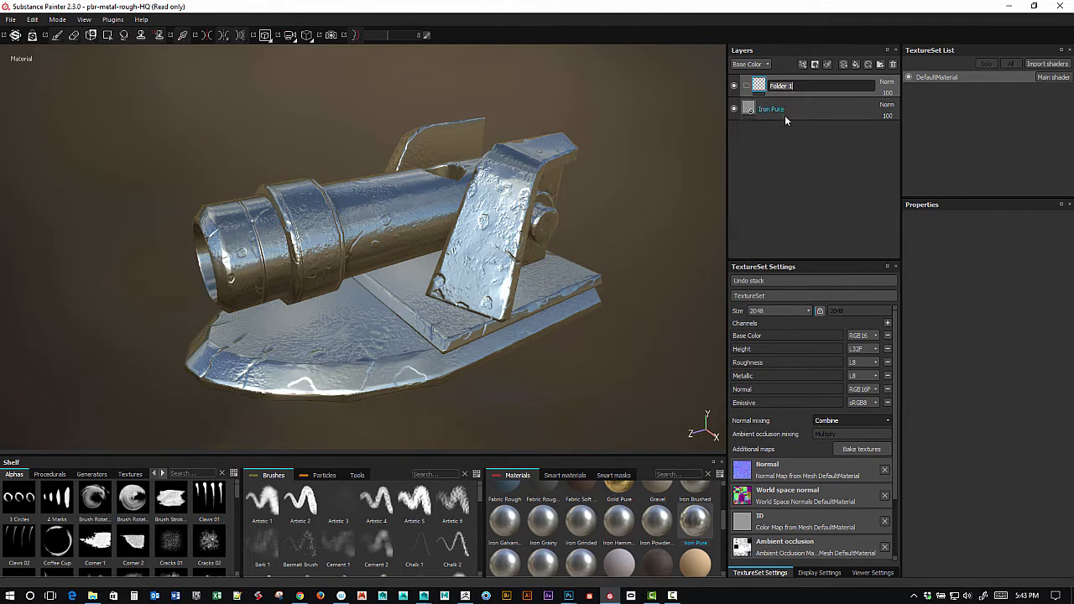
pyautogui.write('Base')
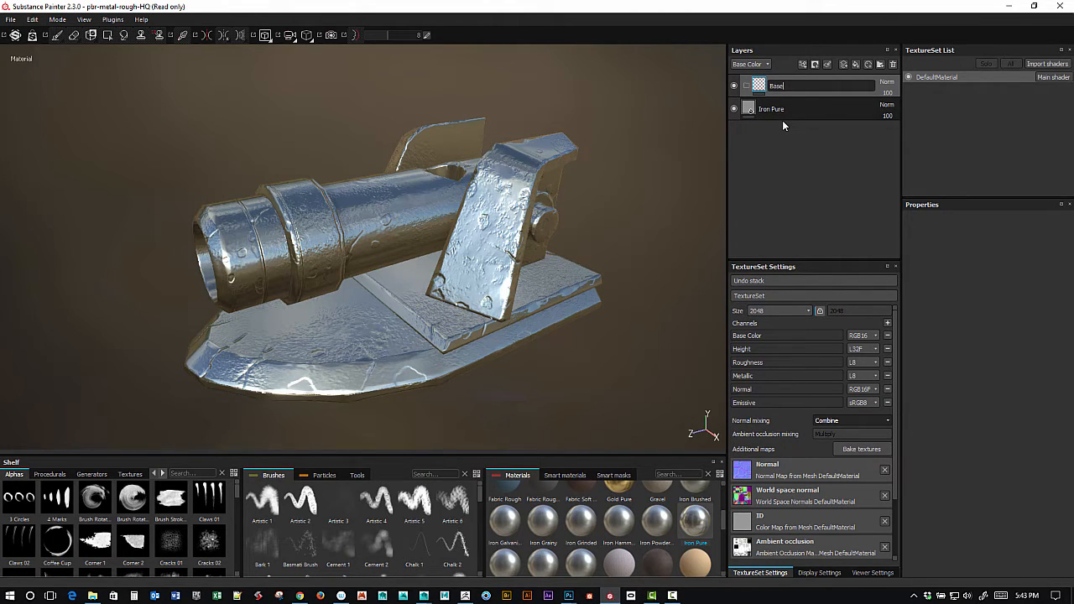
pyautogui.press('Return')
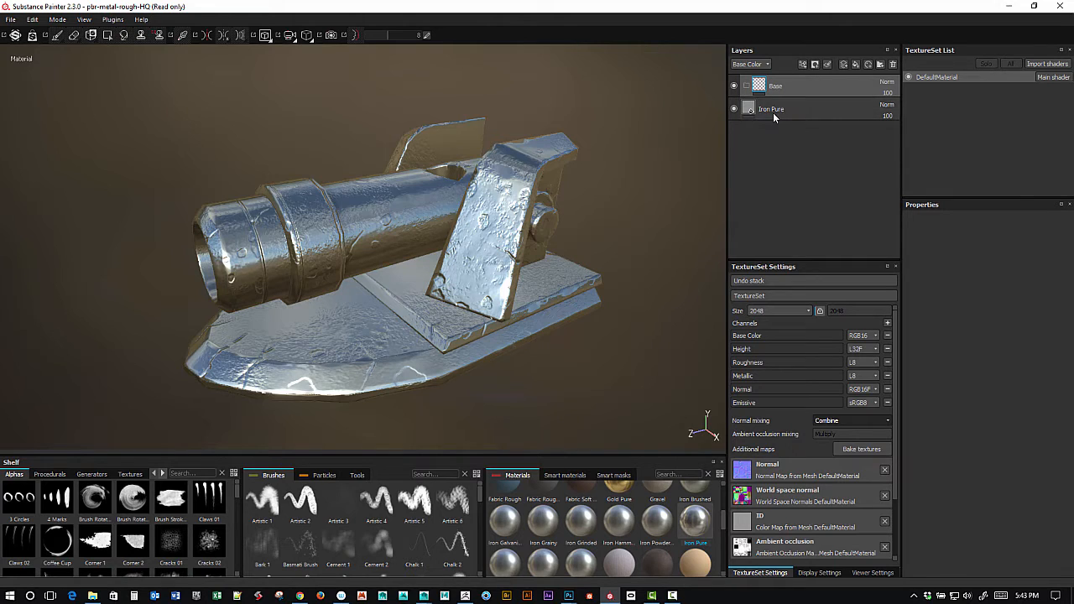
# Move the Iron Pure layer into the Base folder and collapse the folder.
pyautogui.click(773, 112)
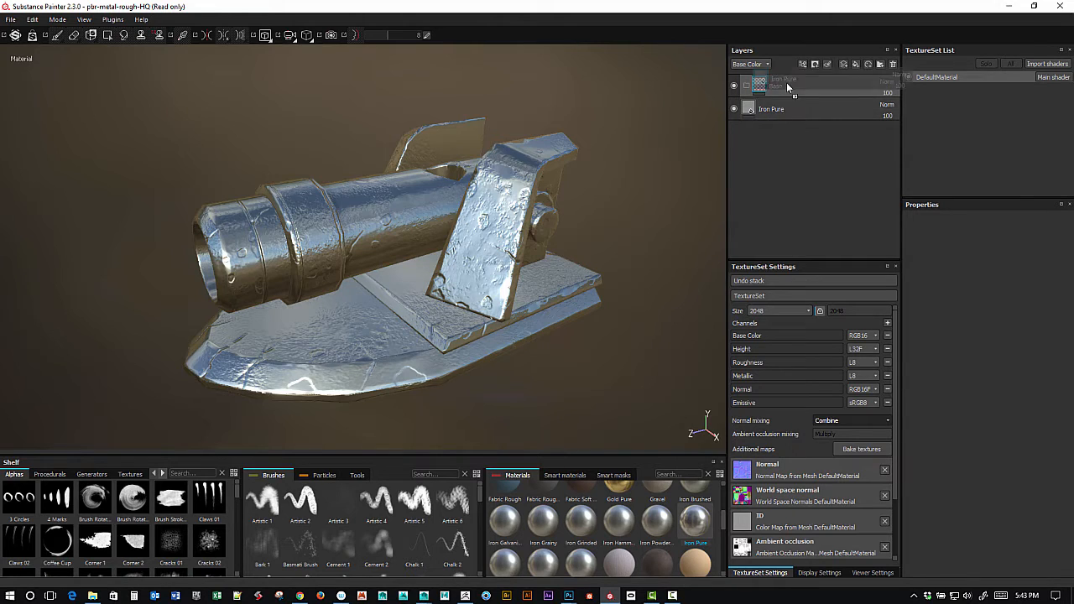
pyautogui.click(735, 86)
pyautogui.click(734, 87)
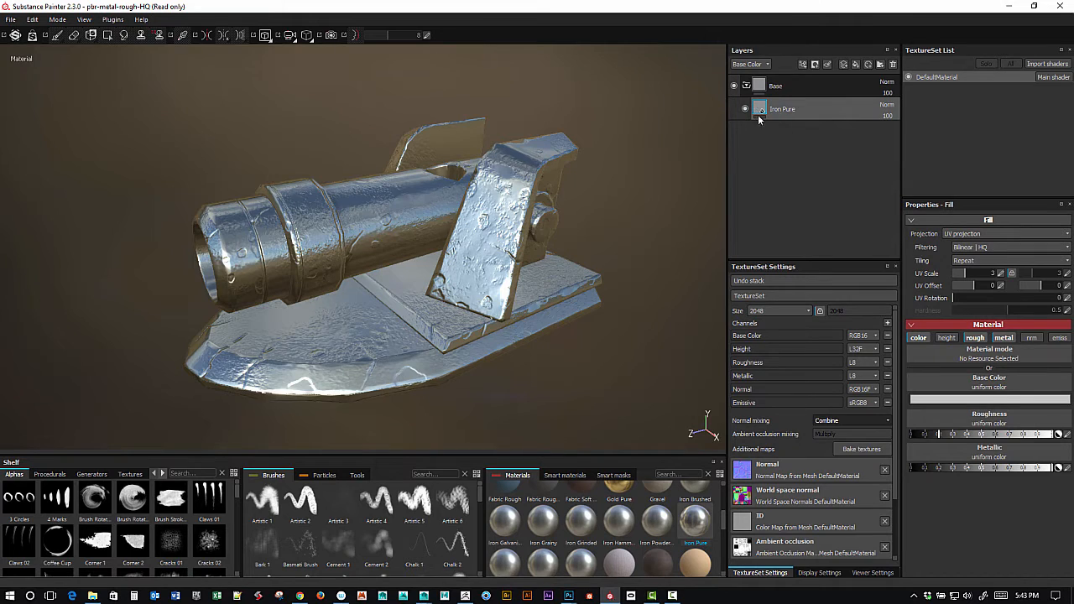
pyautogui.click(746, 85)
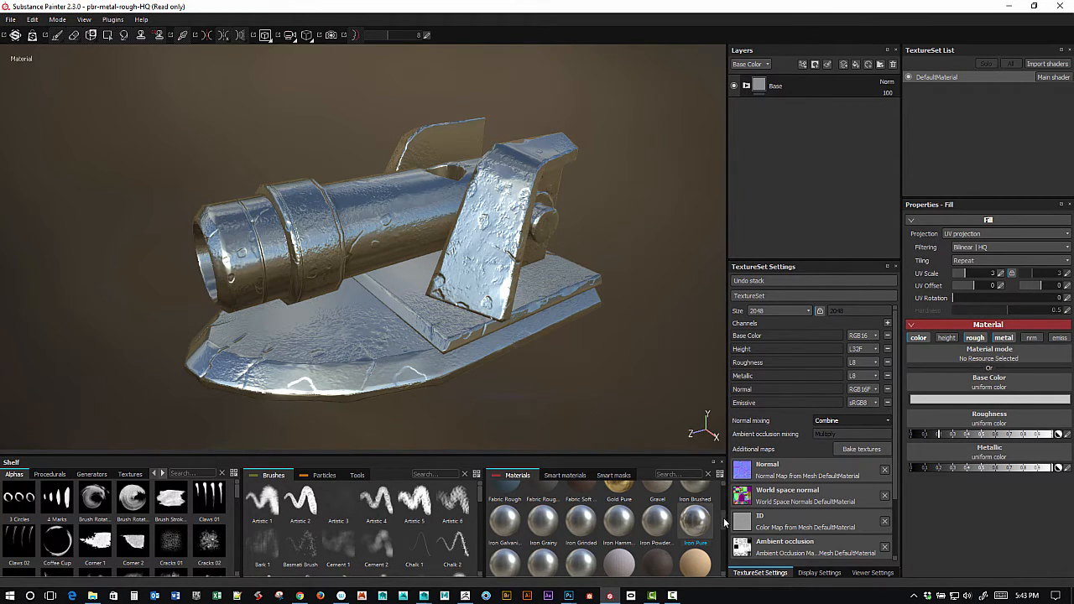
# Add the Painted steel material as a fill layer at the top of the stack, outside and above the Base folder.
pyautogui.scroll(-1, 723, 521)
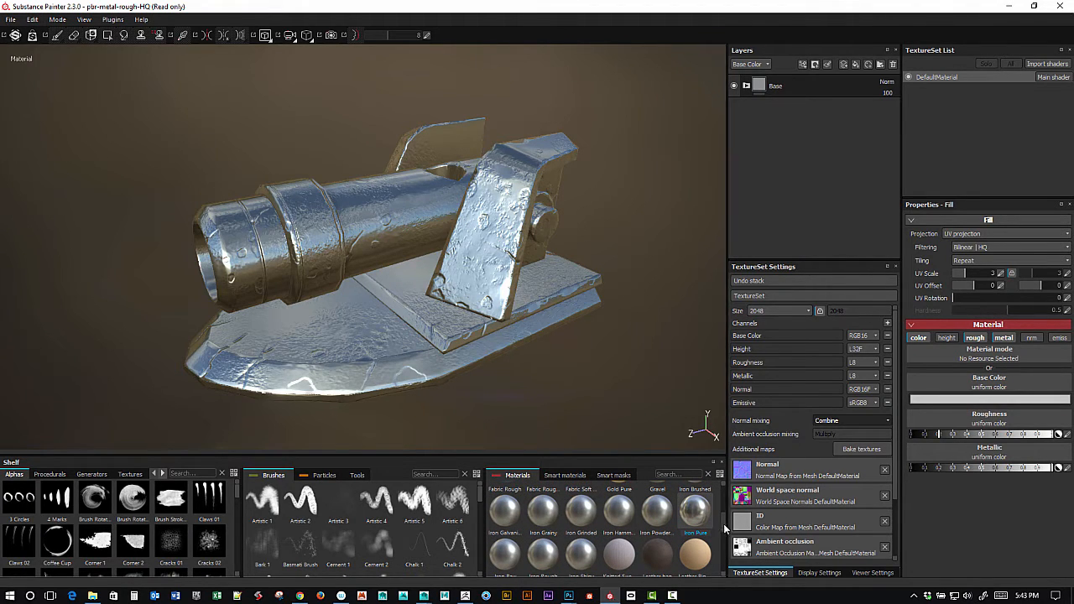
pyautogui.scroll(-3, 724, 537)
pyautogui.scroll(-2, 722, 550)
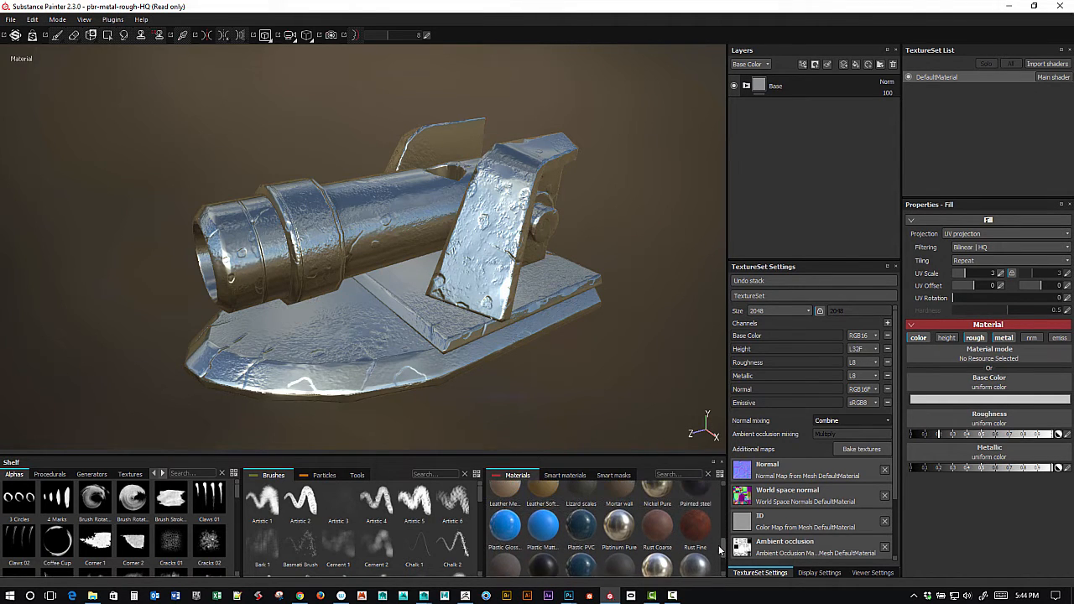
pyautogui.scroll(1, 715, 537)
pyautogui.moveTo(696, 526)
pyautogui.mouseDown()
pyautogui.moveTo(793, 315)
pyautogui.moveTo(803, 80)
pyautogui.mouseUp()
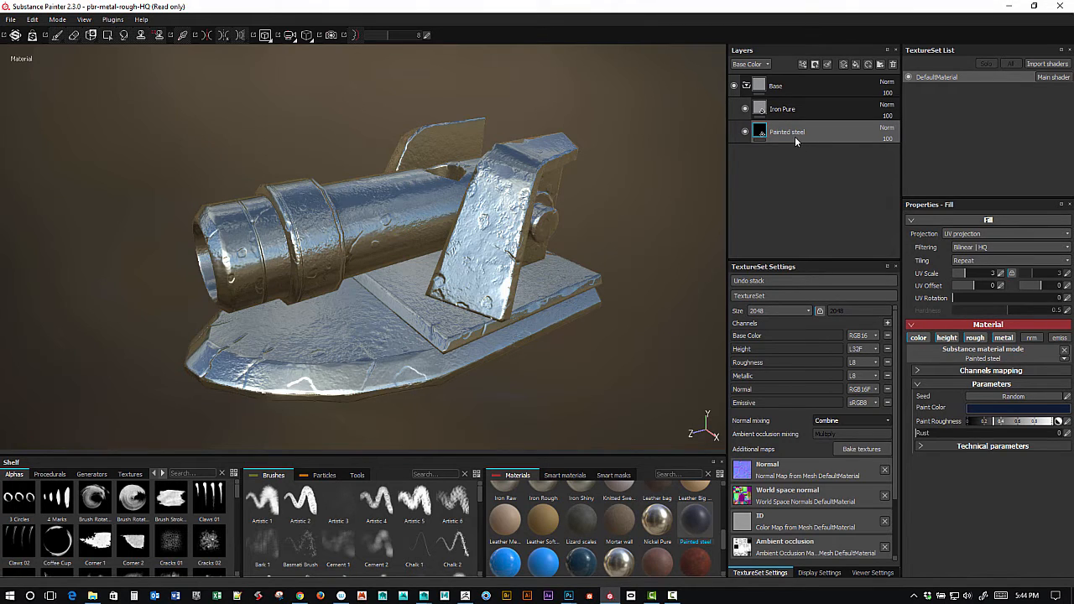
pyautogui.moveTo(795, 136)
pyautogui.mouseDown()
pyautogui.moveTo(812, 77)
pyautogui.moveTo(802, 78)
pyautogui.mouseUp()
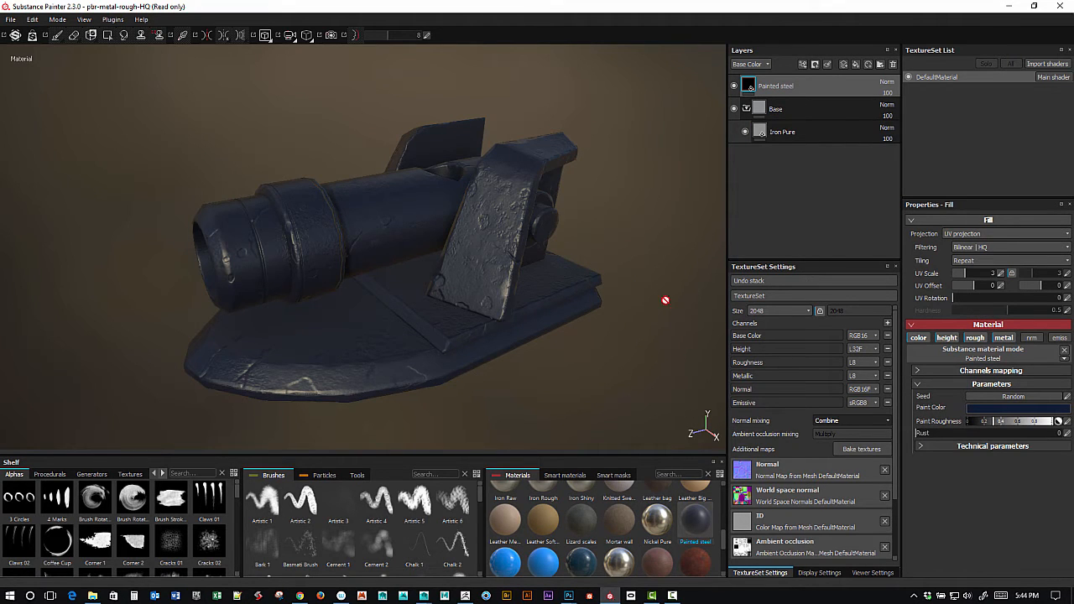
# Change the Painted steel layer's Paint Color to a dark blue-grey, RGB 0.218, 0.228, 0.245.
pyautogui.keyDown('alt'); pyautogui.moveTo(665, 300); pyautogui.dragTo(652, 324); pyautogui.keyUp('alt')
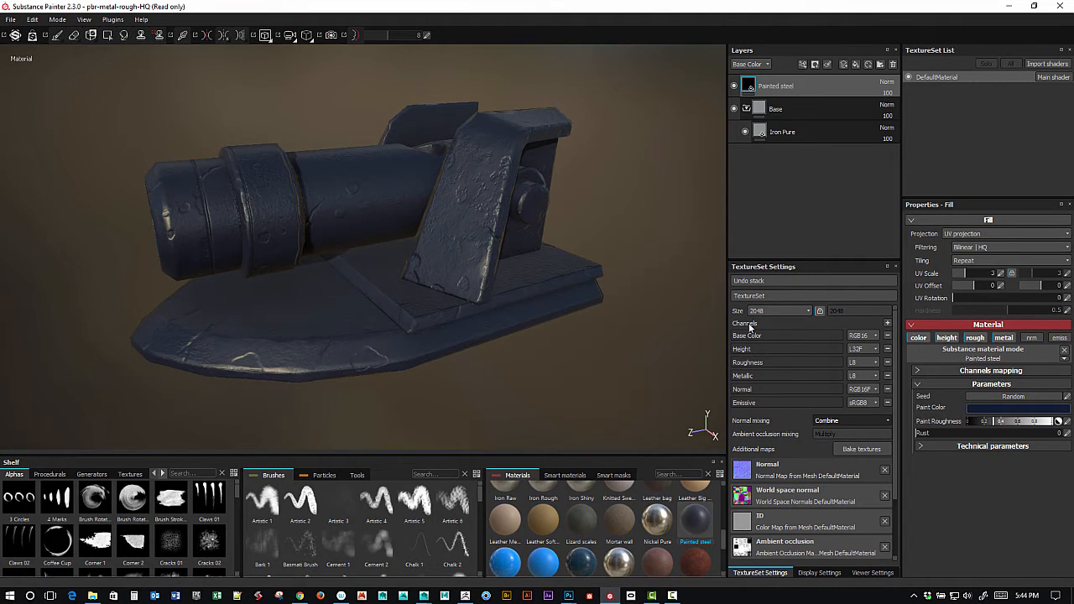
pyautogui.click(984, 407)
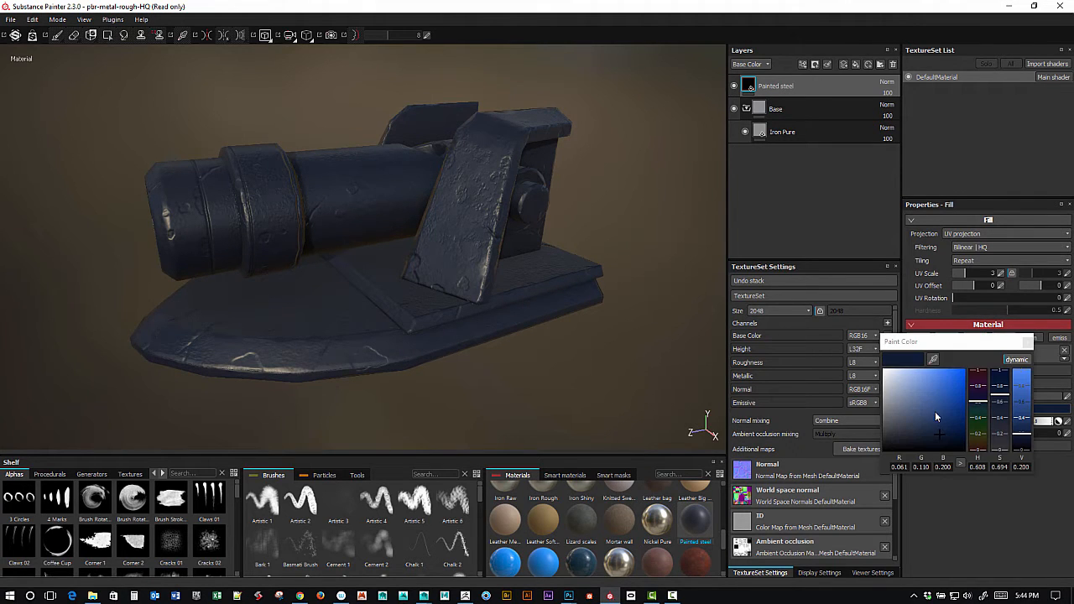
pyautogui.click(912, 428)
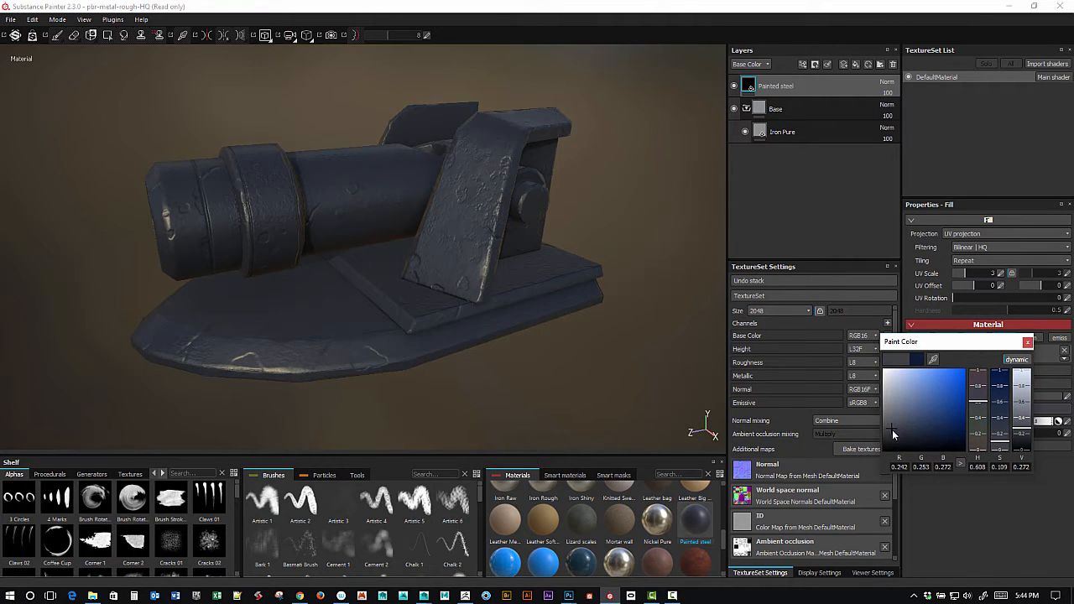
pyautogui.click(892, 433)
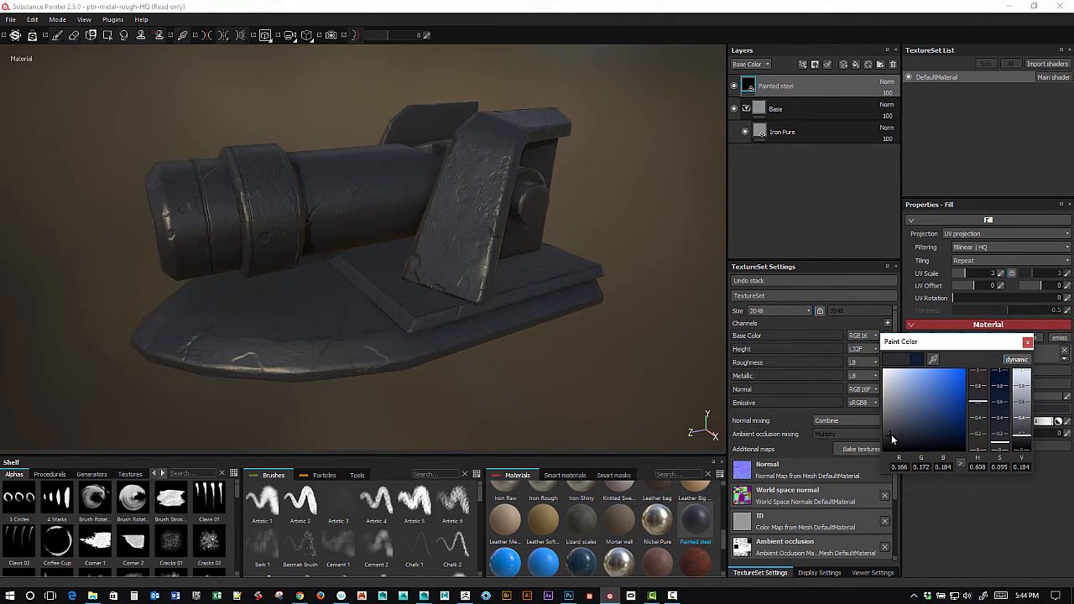
pyautogui.click(892, 434)
pyautogui.click(892, 431)
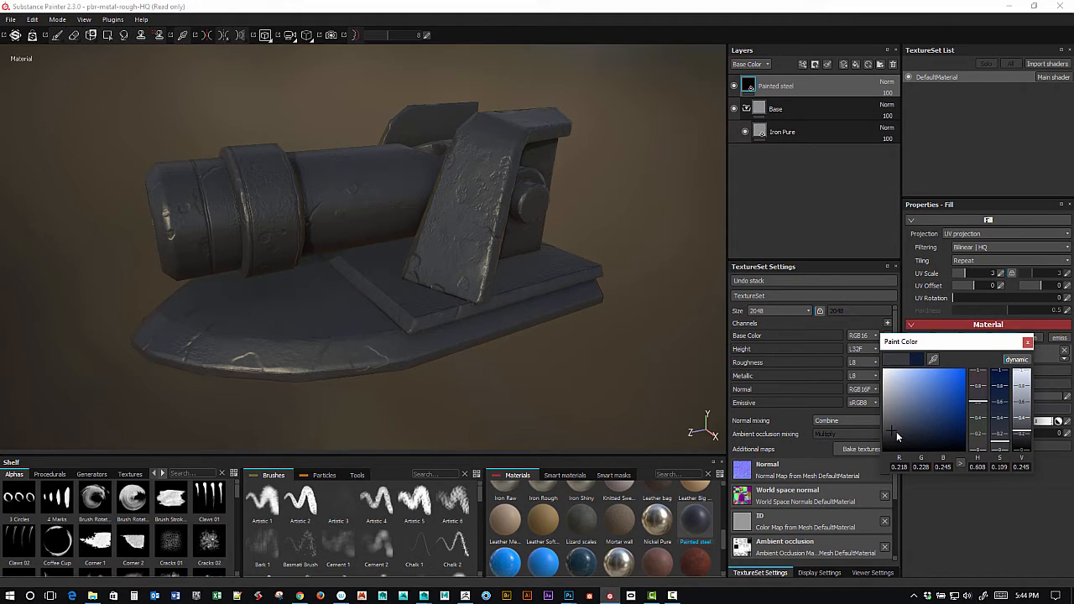
pyautogui.click(829, 191)
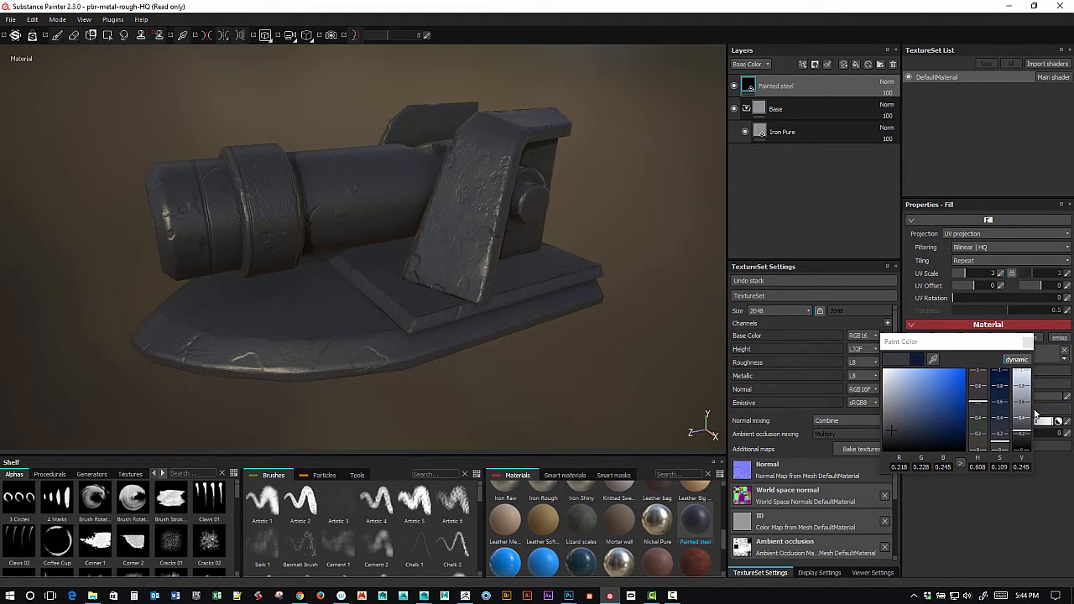
pyautogui.click(1028, 342)
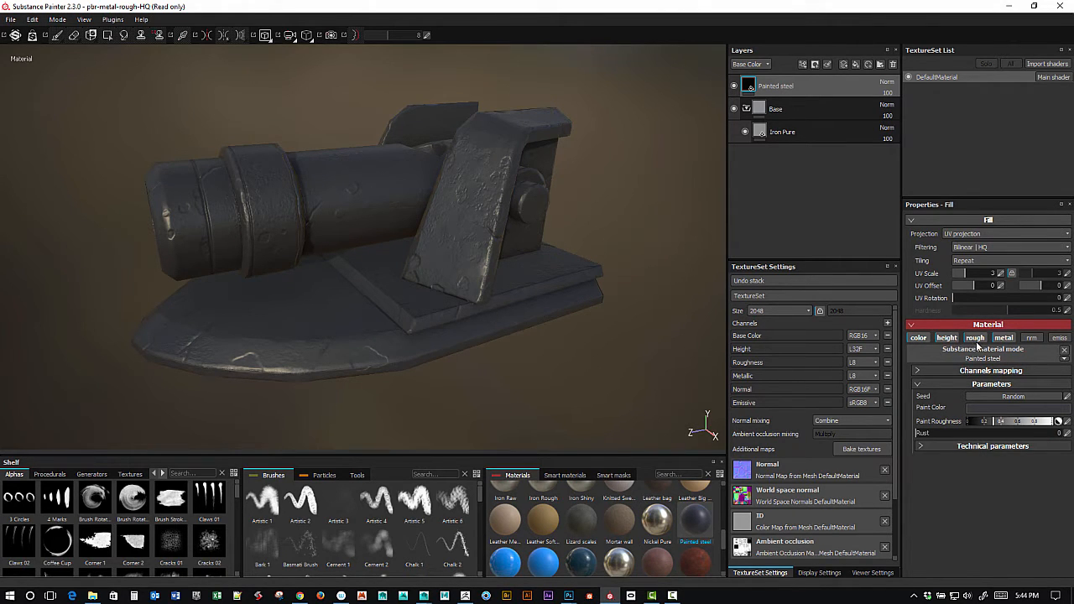
# Enable the normal channel on the Painted steel layer and set its Paint Roughness to about 0.3.
pyautogui.click(1031, 337)
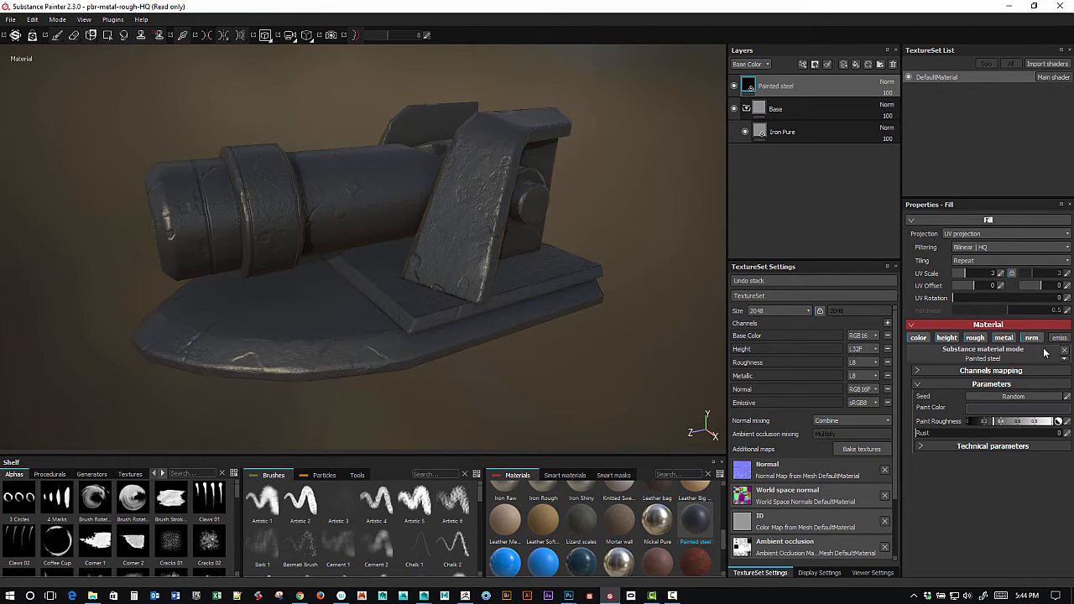
pyautogui.click(1059, 339)
pyautogui.click(1058, 341)
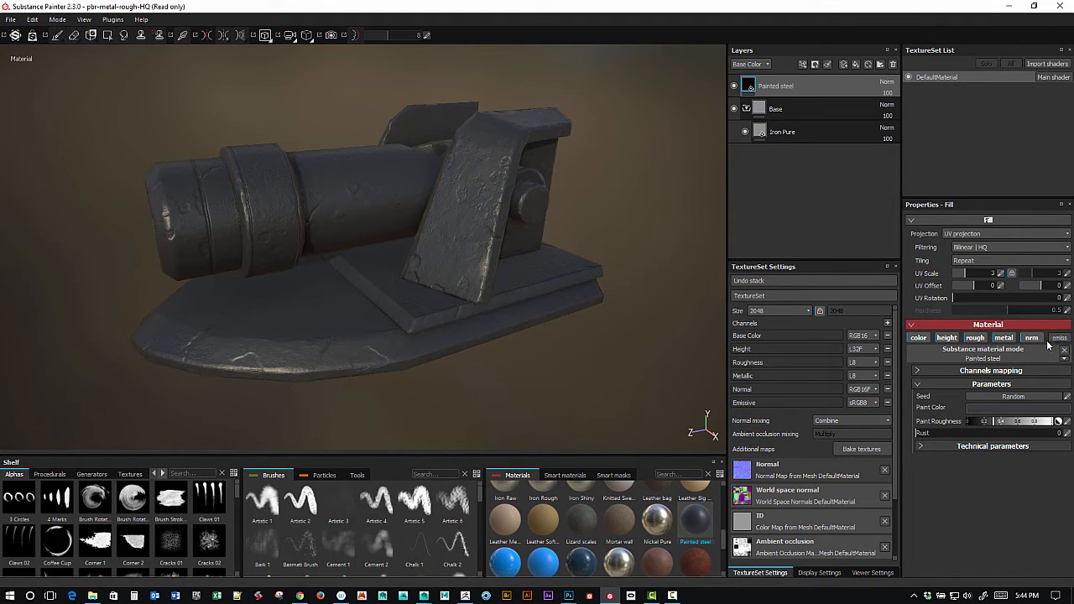
pyautogui.click(1058, 341)
pyautogui.click(1058, 339)
pyautogui.click(1031, 337)
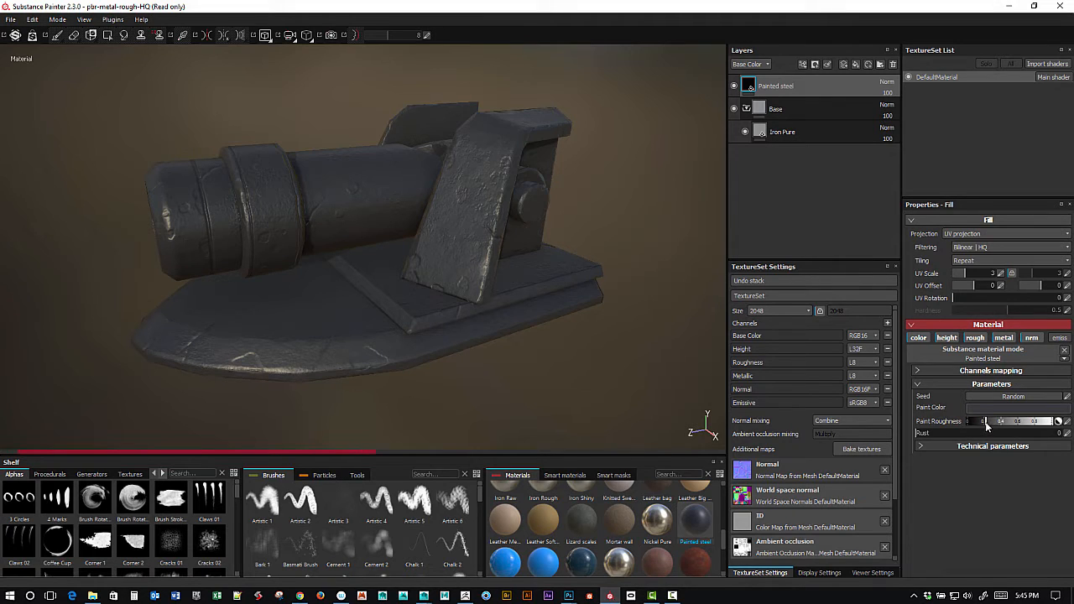
pyautogui.moveTo(979, 423); pyautogui.dragTo(976, 424)
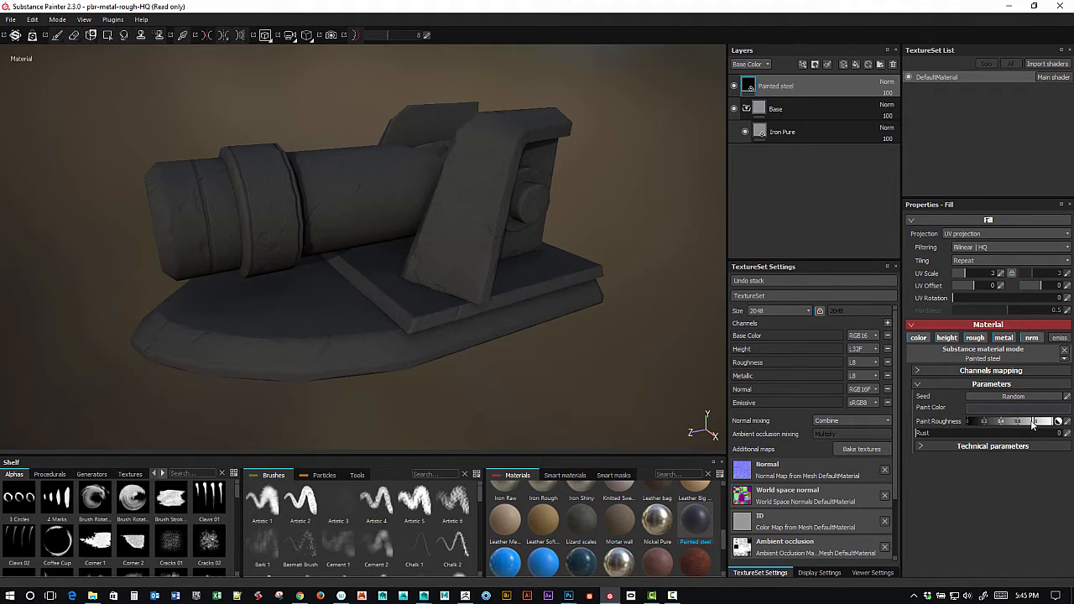
pyautogui.moveTo(1030, 425); pyautogui.dragTo(999, 427)
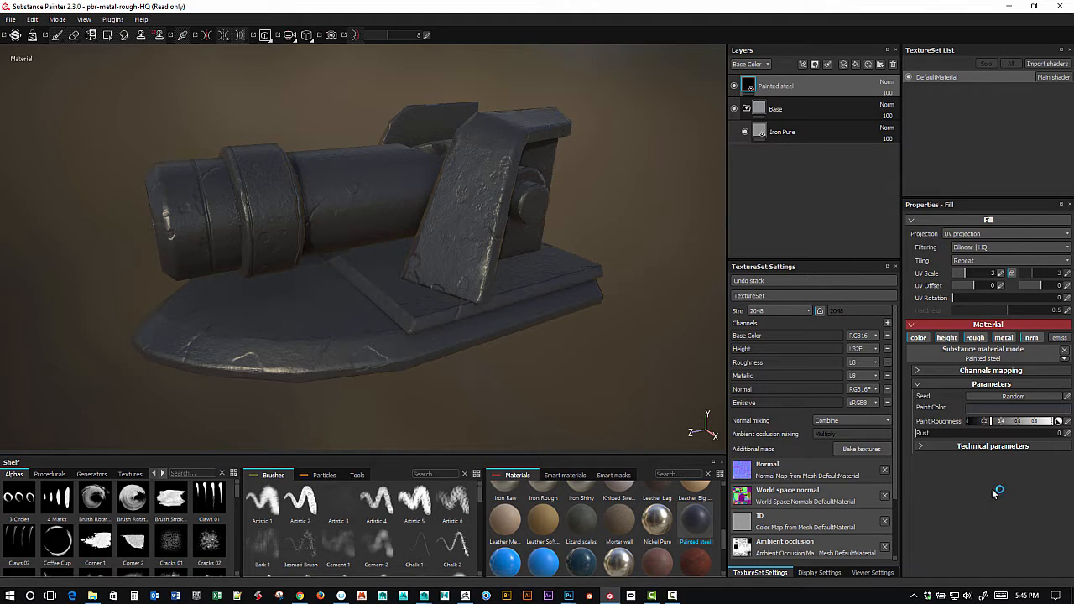
# Set the Painted steel layer's Rust to 0.14, checking the rust patches from several angles while adjusting it.
pyautogui.click(928, 433)
pyautogui.moveTo(928, 434); pyautogui.dragTo(962, 434)
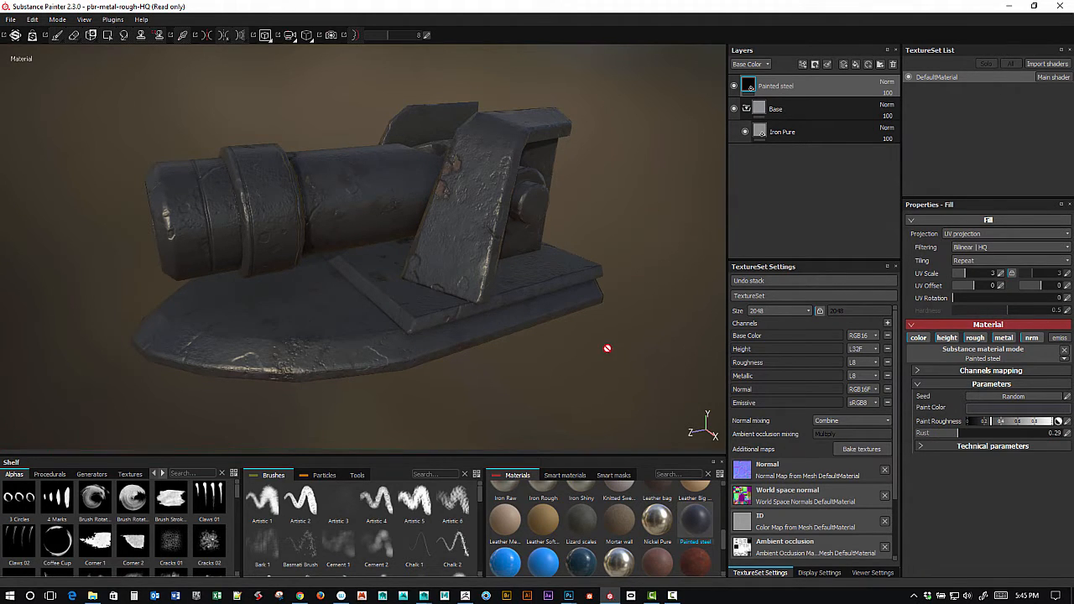
pyautogui.keyDown('alt'); pyautogui.keyDown('shift'); pyautogui.moveTo(607, 348); pyautogui.dragTo(633, 380); pyautogui.keyUp('shift'); pyautogui.keyUp('alt')
pyautogui.keyDown('alt'); pyautogui.moveTo(603, 344); pyautogui.dragTo(635, 331); pyautogui.keyUp('alt')
pyautogui.keyDown('alt'); pyautogui.moveTo(635, 331); pyautogui.dragTo(711, 432, button='right'); pyautogui.keyUp('alt')
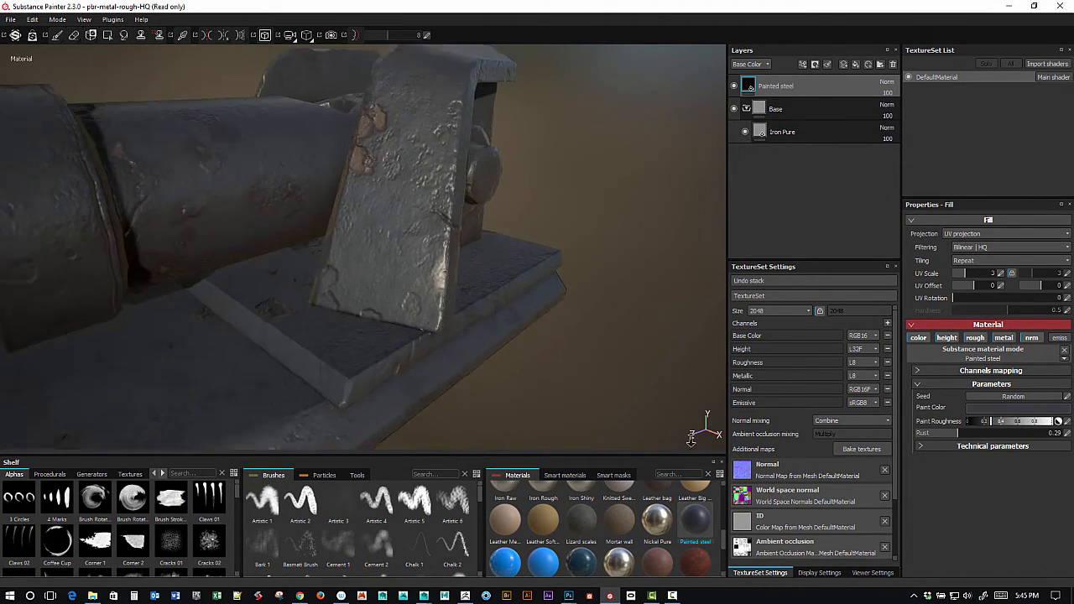
pyautogui.keyDown('alt'); pyautogui.moveTo(712, 432); pyautogui.dragTo(679, 314); pyautogui.keyUp('alt')
pyautogui.keyDown('alt'); pyautogui.moveTo(679, 313); pyautogui.dragTo(638, 280, button='right'); pyautogui.keyUp('alt')
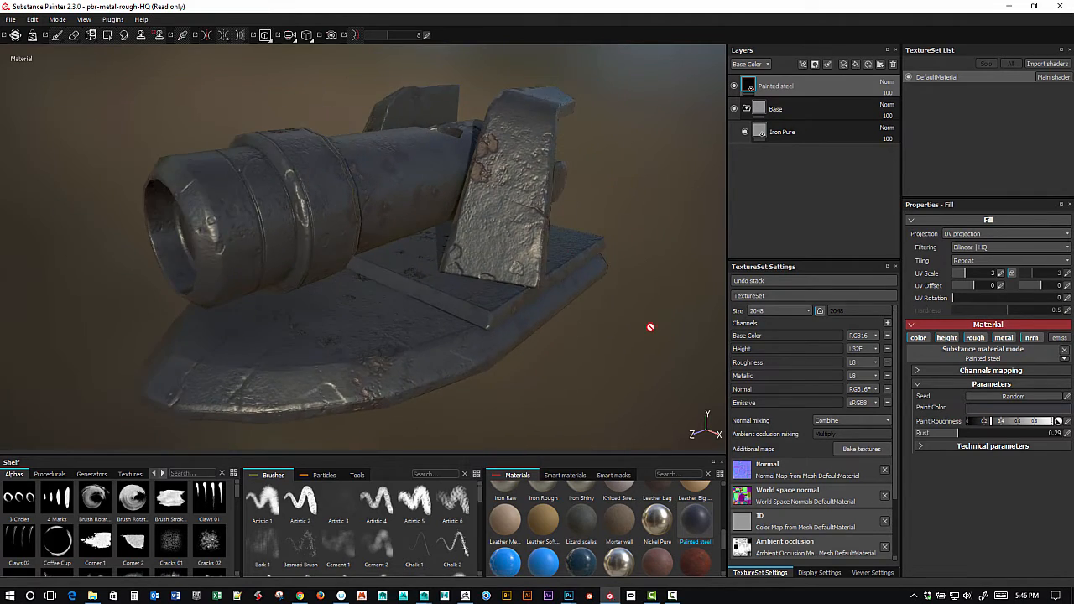
pyautogui.keyDown('alt'); pyautogui.moveTo(650, 324); pyautogui.dragTo(680, 369); pyautogui.keyUp('alt')
pyautogui.keyDown('alt'); pyautogui.moveTo(611, 330); pyautogui.dragTo(684, 402); pyautogui.keyUp('alt')
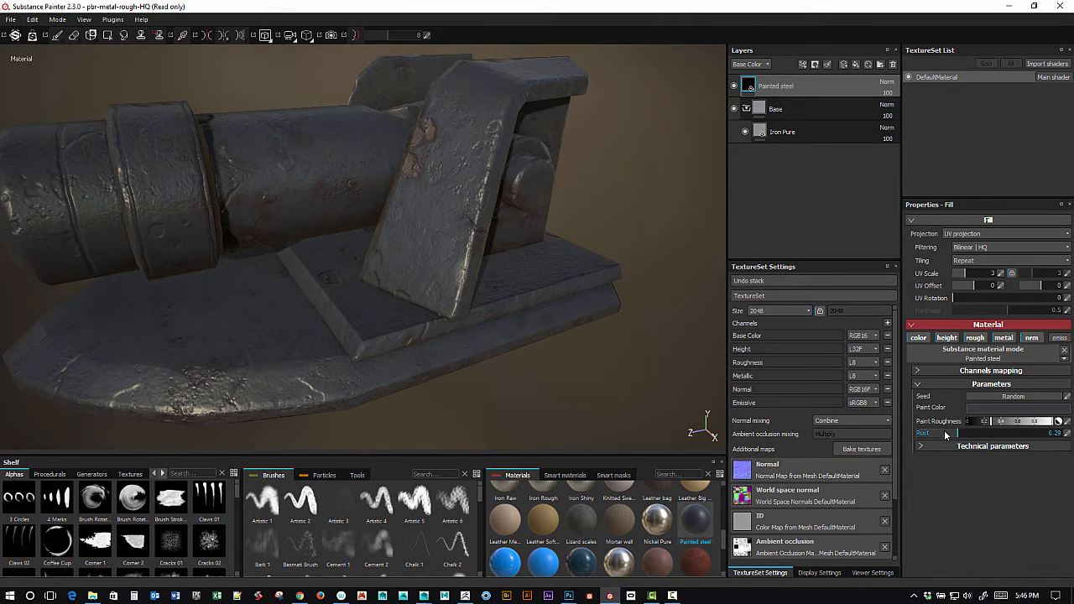
pyautogui.moveTo(958, 433); pyautogui.dragTo(945, 437)
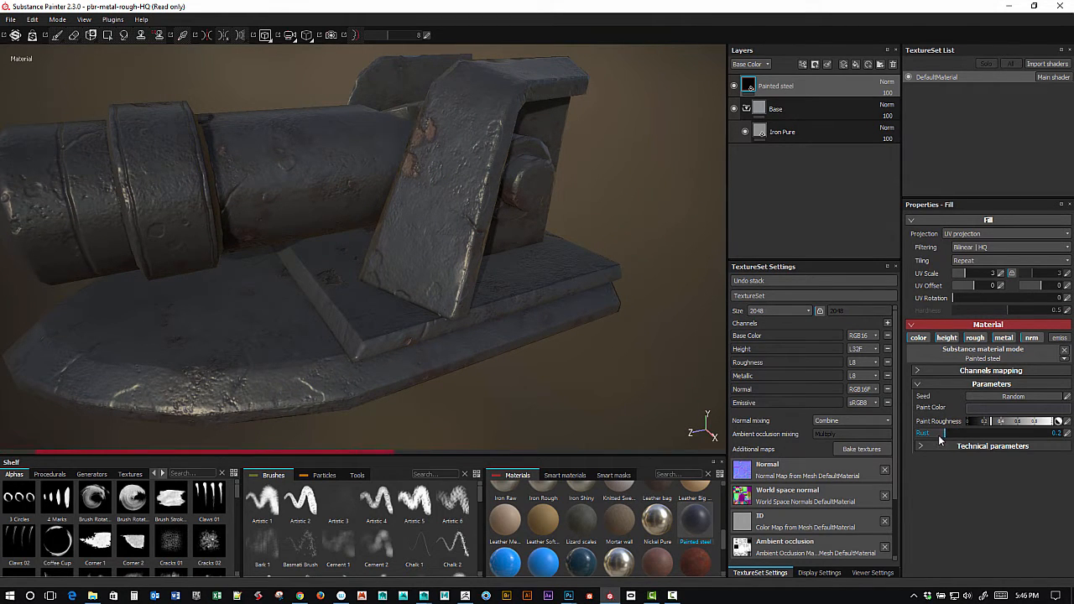
pyautogui.moveTo(937, 434); pyautogui.dragTo(935, 436)
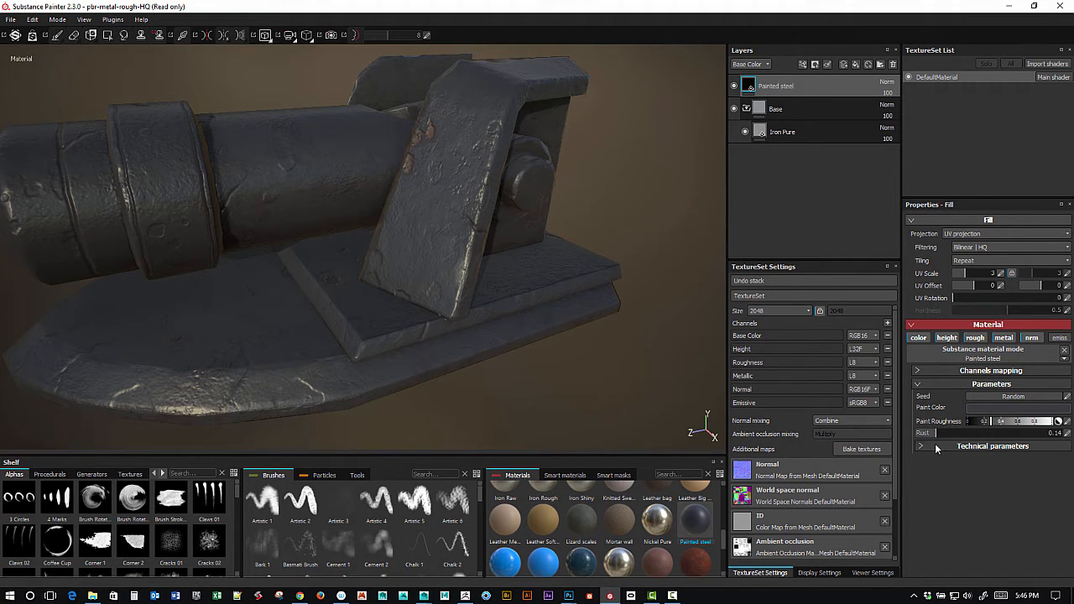
# Try Contrast values of -0.29 and 0.5 in the Painted steel technical parameters, then return Contrast to 0.
pyautogui.click(921, 447)
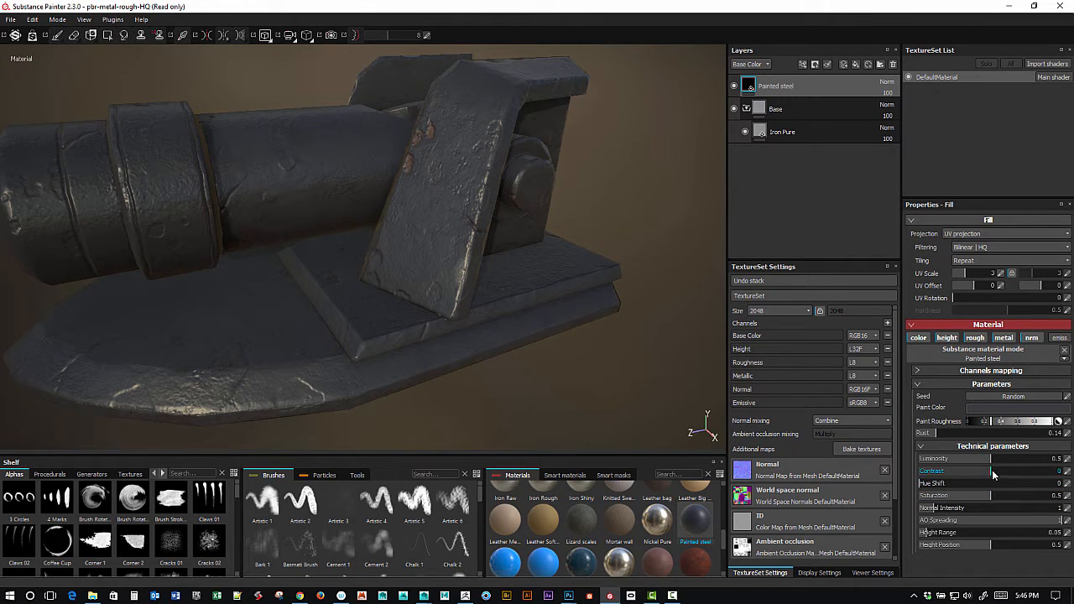
pyautogui.moveTo(990, 476)
pyautogui.mouseDown()
pyautogui.moveTo(1020, 476)
pyautogui.moveTo(969, 478)
pyautogui.mouseUp()
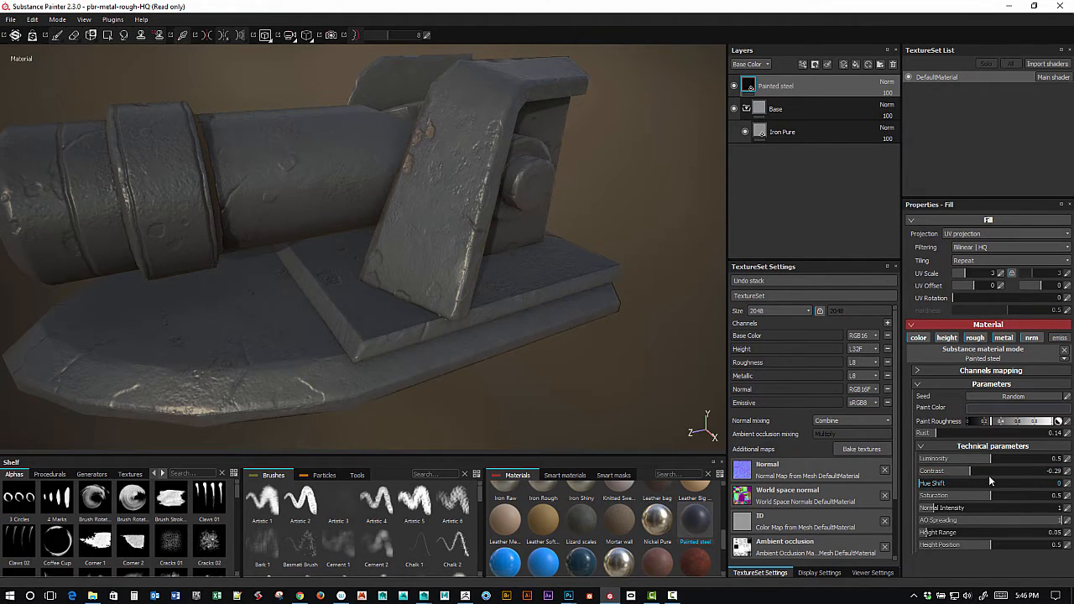
pyautogui.click(1067, 472)
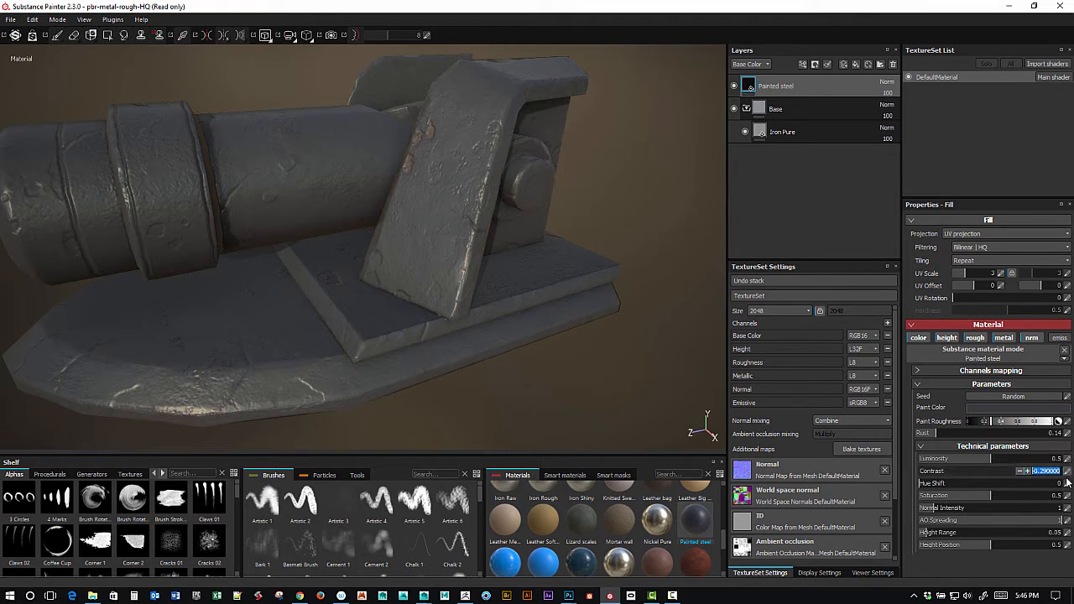
pyautogui.write('0.5')
pyautogui.press('Return')
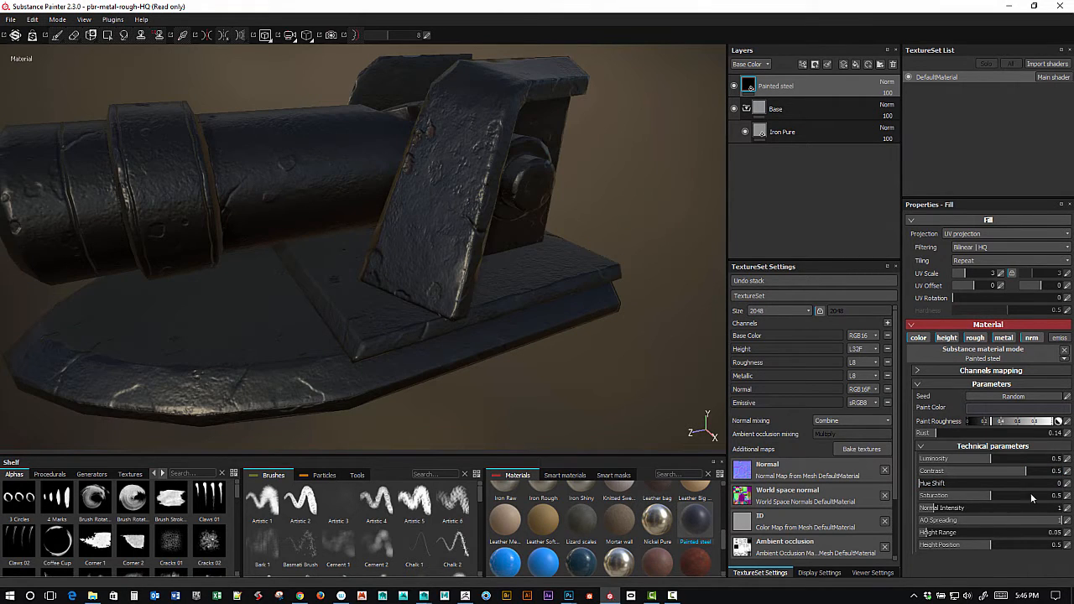
pyautogui.moveTo(1009, 474); pyautogui.dragTo(991, 475)
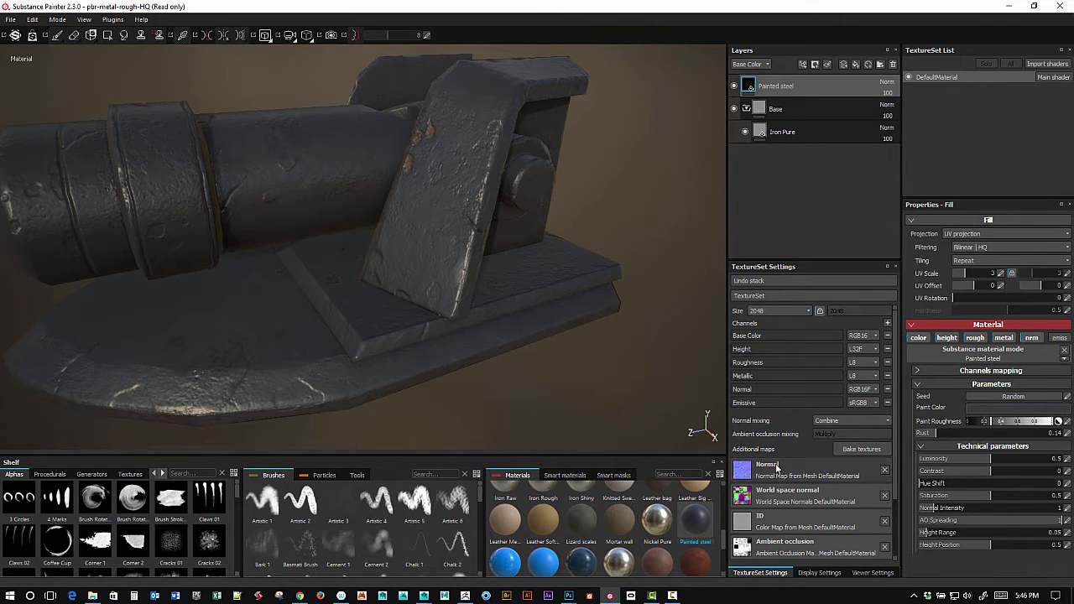
# Try Hue Shift 0.31 and 0.47 with Saturation 0.86 on the Painted steel layer, then return both values to 0.
pyautogui.keyDown('alt'); pyautogui.moveTo(592, 377); pyautogui.dragTo(638, 355); pyautogui.keyUp('alt')
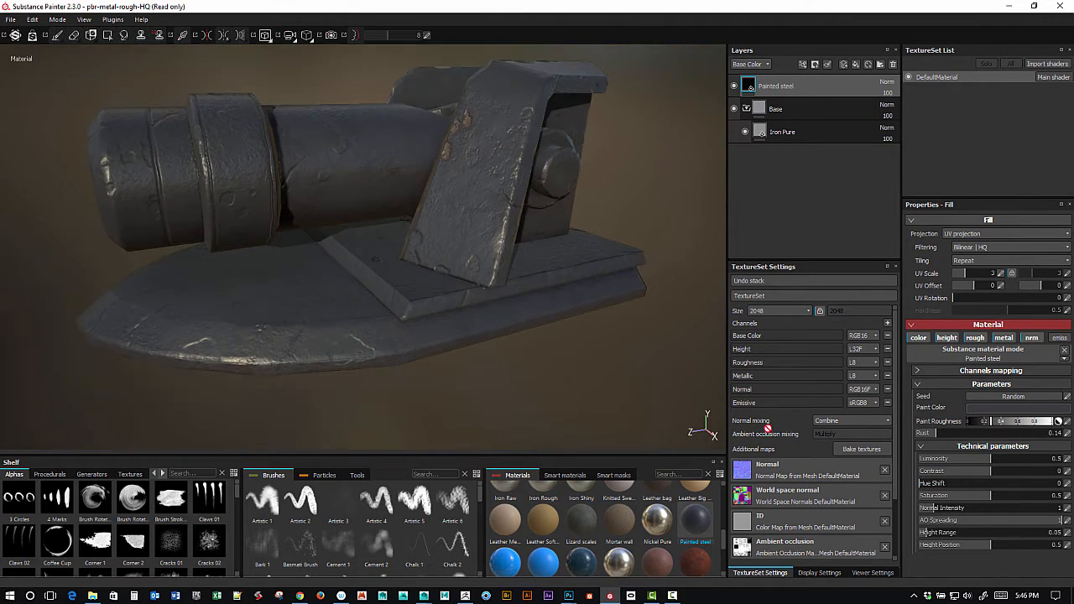
pyautogui.moveTo(941, 483); pyautogui.dragTo(964, 486)
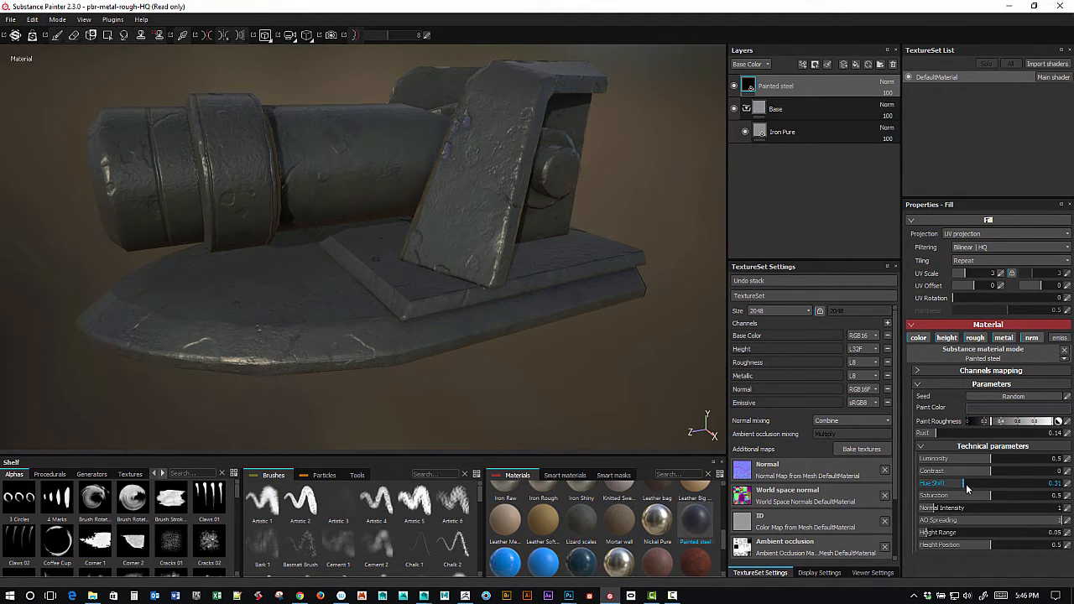
pyautogui.moveTo(964, 482); pyautogui.dragTo(985, 487)
pyautogui.moveTo(980, 483); pyautogui.dragTo(1040, 495)
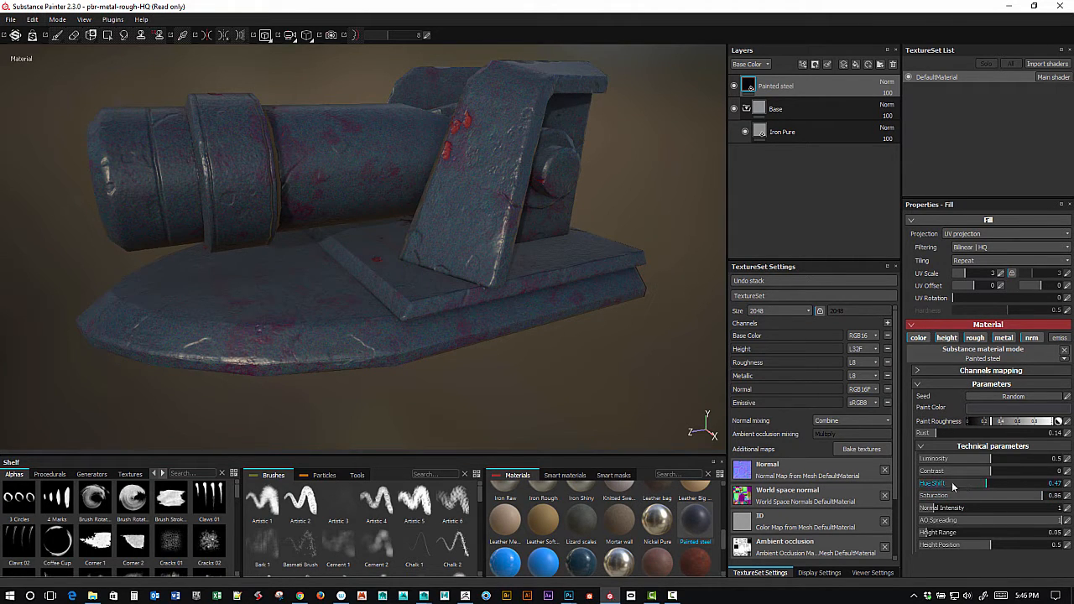
pyautogui.moveTo(952, 484); pyautogui.dragTo(903, 495)
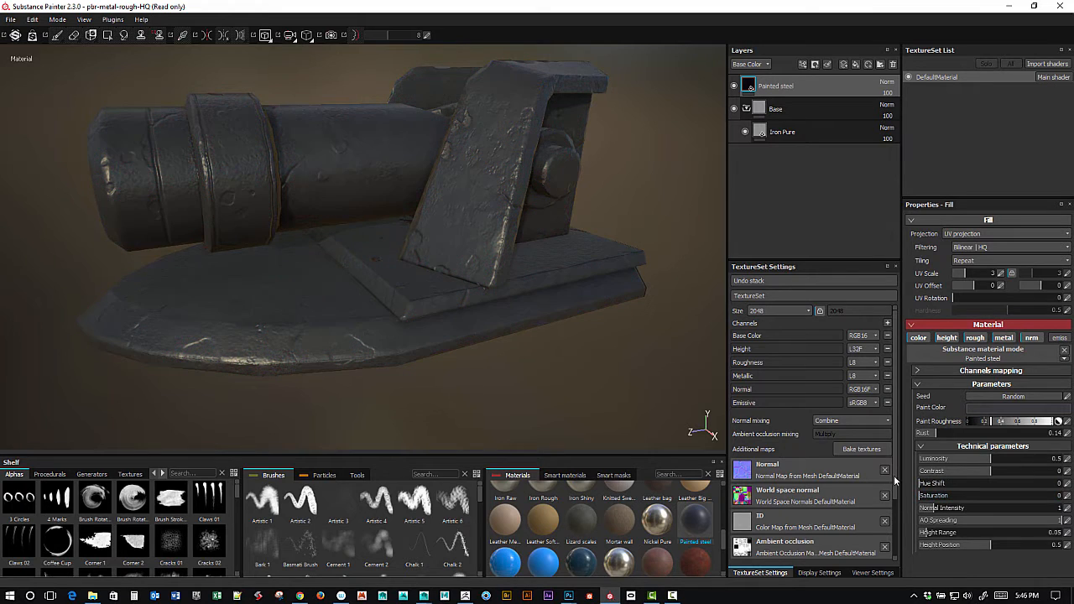
# Try Normal Intensity values of 4.71 and 3.46 on the Painted steel layer, then return Normal Intensity to 1.
pyautogui.keyDown('alt'); pyautogui.moveTo(673, 384); pyautogui.dragTo(675, 422); pyautogui.keyUp('alt')
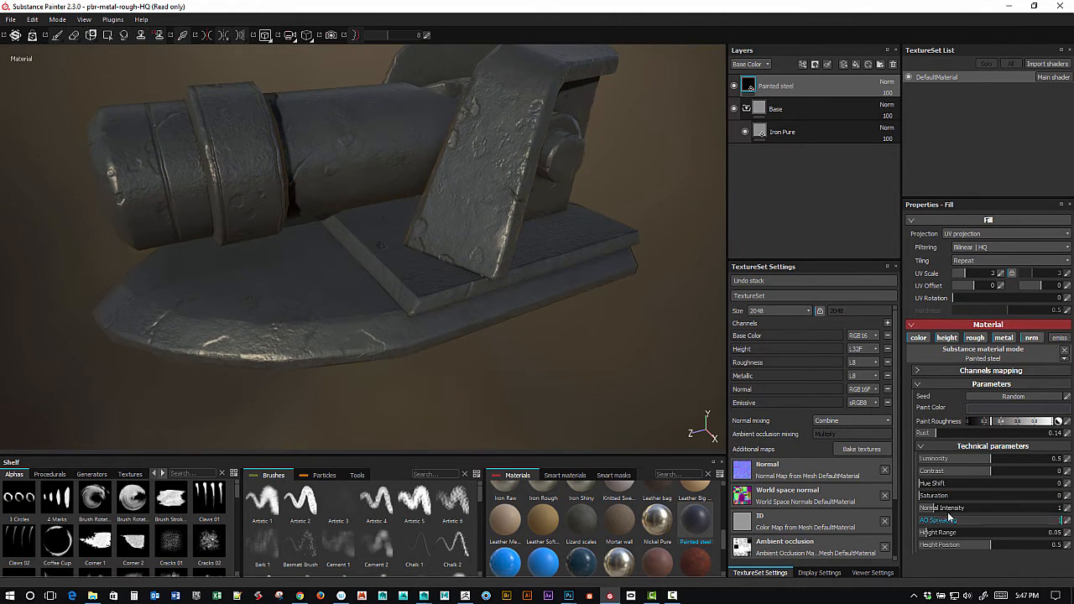
pyautogui.moveTo(944, 512); pyautogui.dragTo(987, 513)
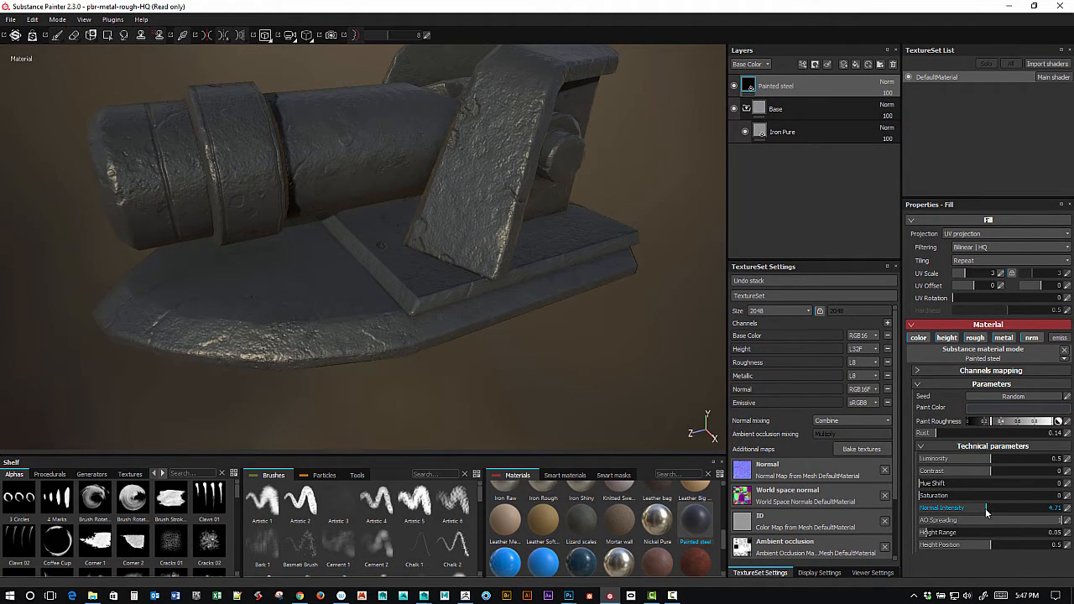
pyautogui.keyDown('alt'); pyautogui.moveTo(482, 348); pyautogui.dragTo(561, 422); pyautogui.keyUp('alt')
pyautogui.keyDown('alt'); pyautogui.moveTo(561, 422); pyautogui.dragTo(643, 385, button='right'); pyautogui.keyUp('alt')
pyautogui.keyDown('alt'); pyautogui.moveTo(610, 361); pyautogui.dragTo(562, 308, button='middle'); pyautogui.keyUp('alt')
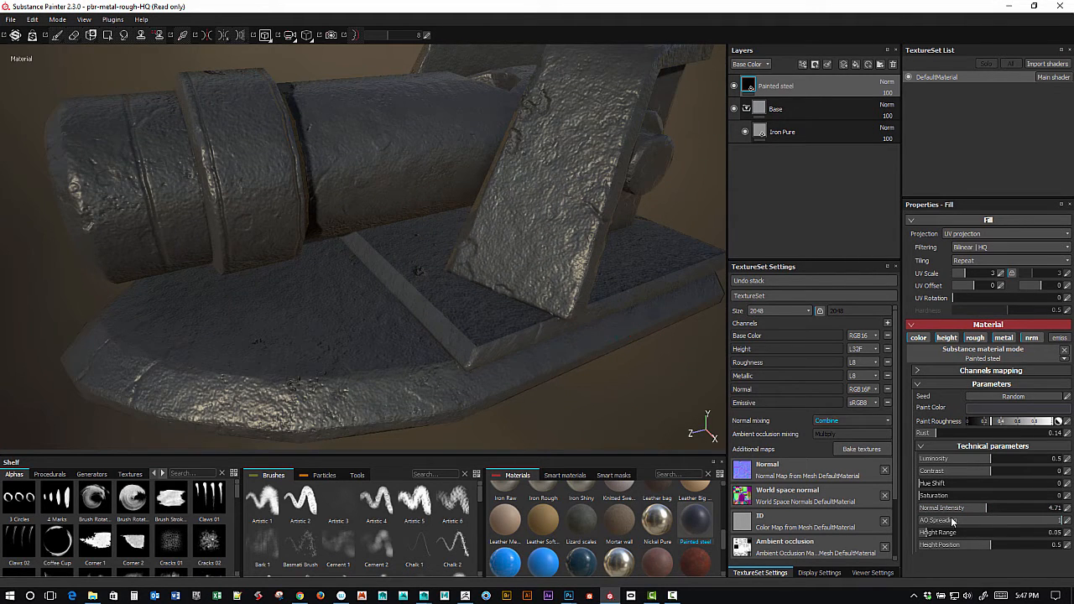
pyautogui.moveTo(986, 514); pyautogui.dragTo(971, 513)
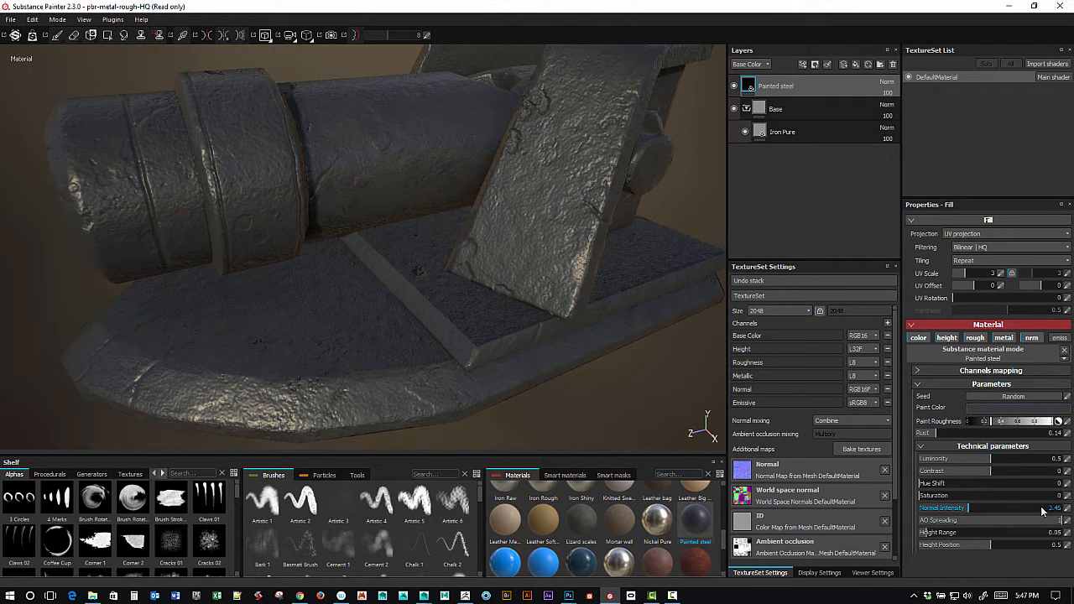
pyautogui.click(1067, 510)
pyautogui.write('1')
pyautogui.press('Return')
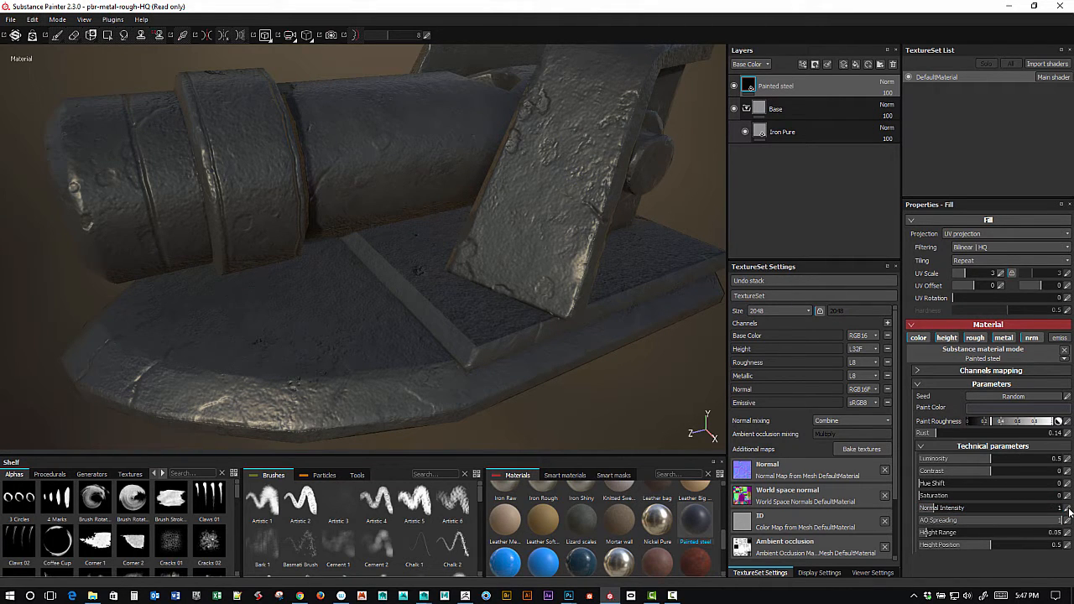
# Try a Height Range of 0.53 and reduce it to 0.04, then test Height Position 0.75 and restore it to 0.5.
pyautogui.keyDown('alt'); pyautogui.moveTo(597, 338); pyautogui.dragTo(630, 389); pyautogui.keyUp('alt')
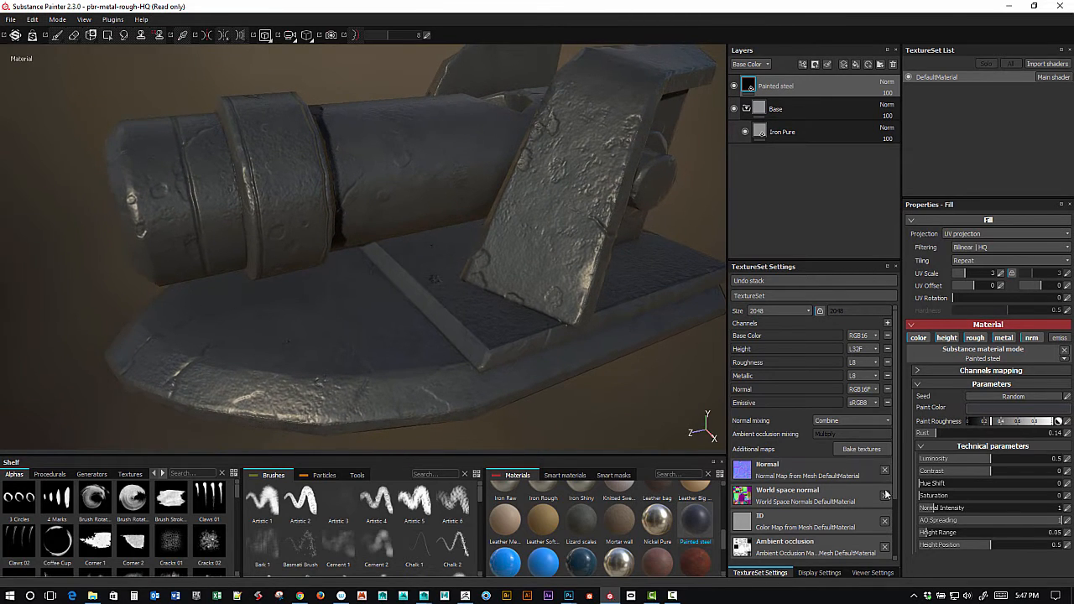
pyautogui.moveTo(926, 535); pyautogui.dragTo(993, 538)
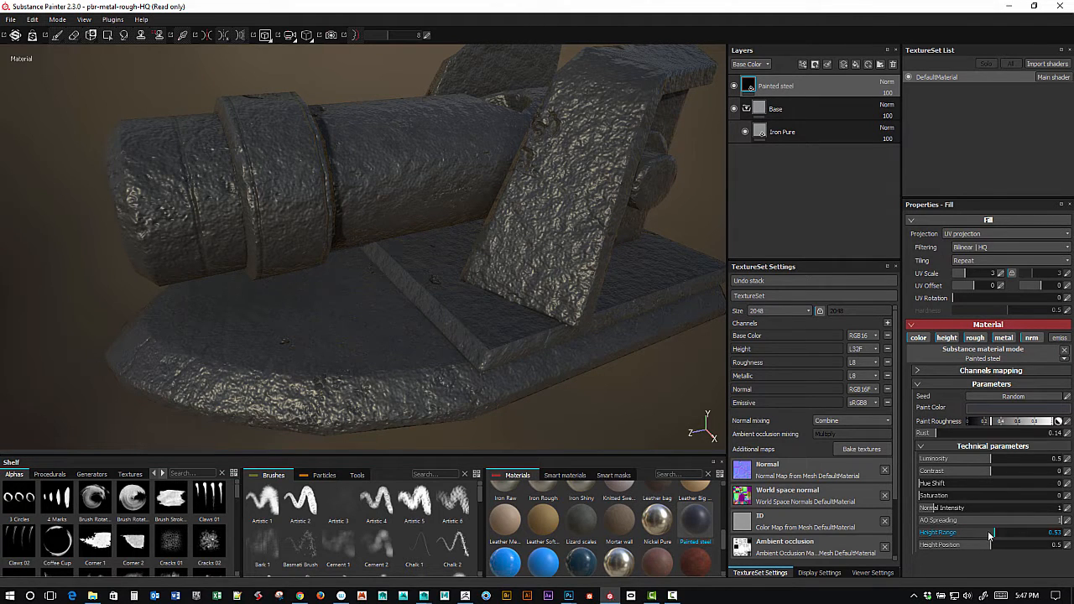
pyautogui.moveTo(989, 536); pyautogui.dragTo(940, 536)
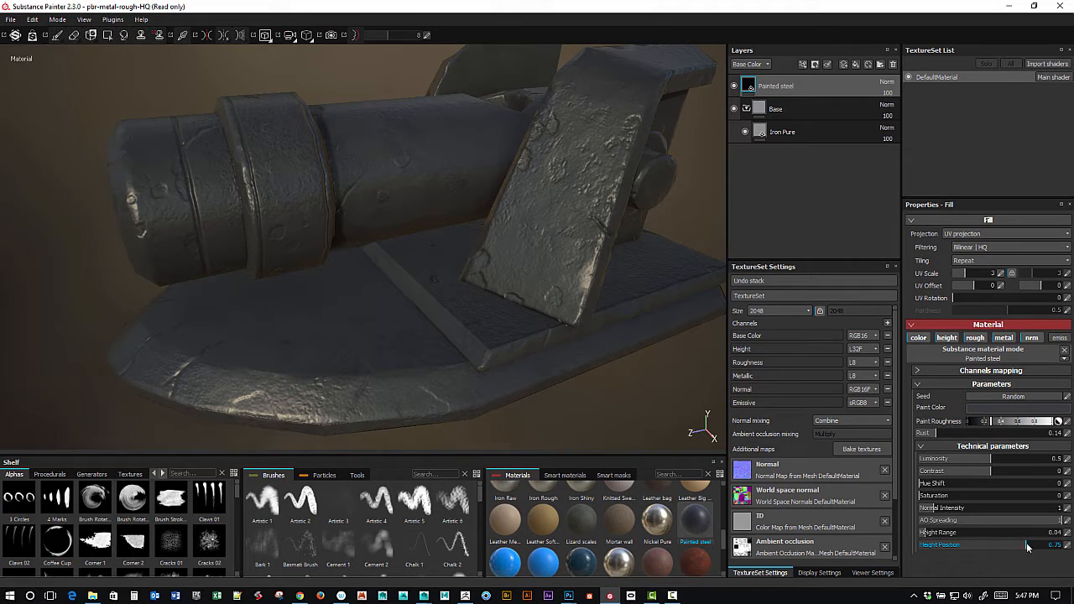
pyautogui.doubleClick(990, 545)
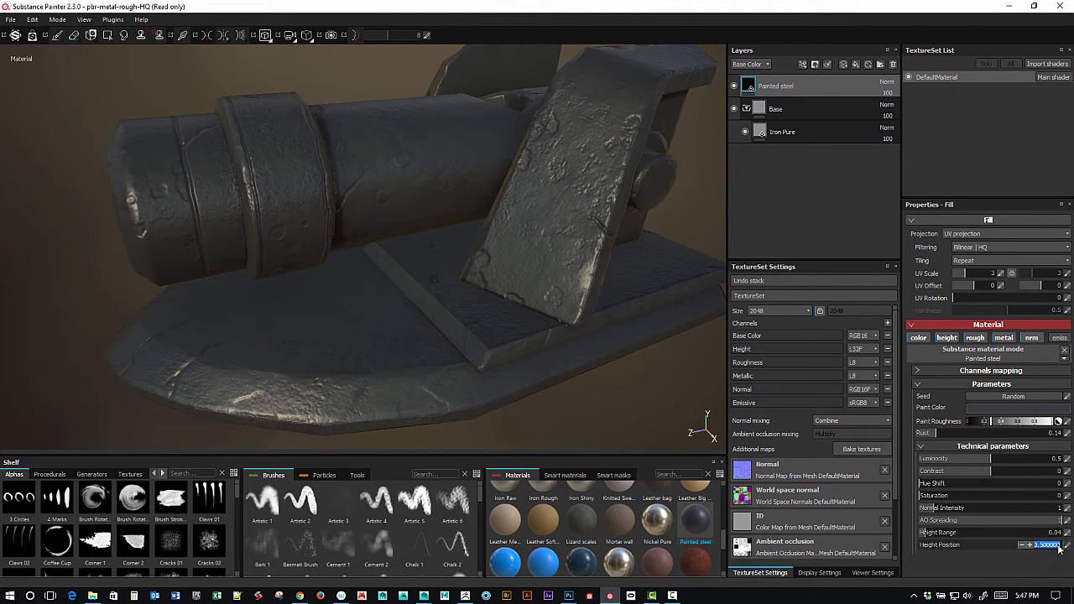
pyautogui.press('Return')
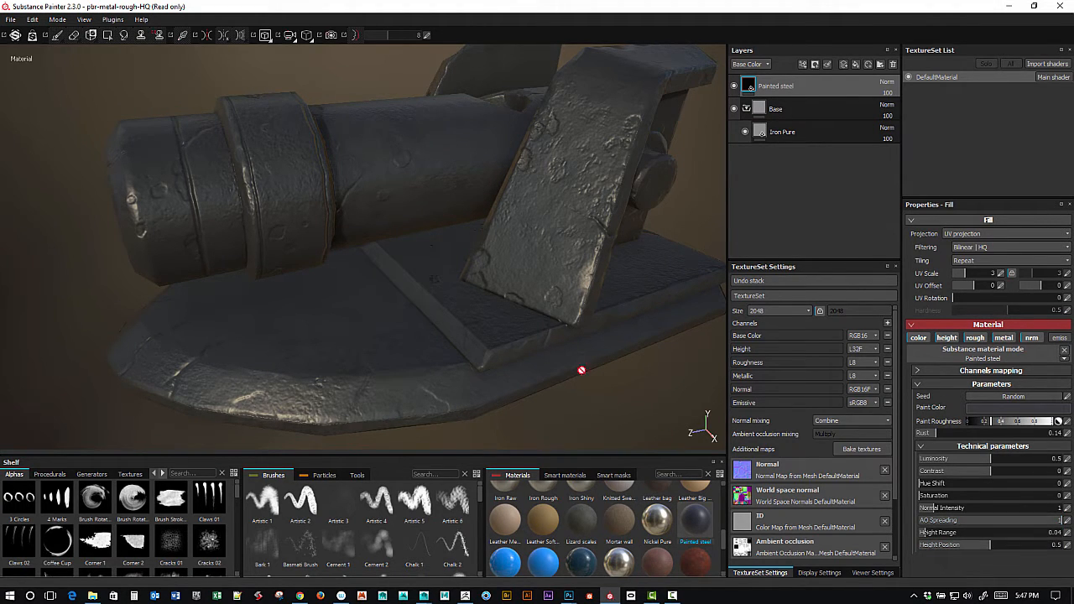
# Test different hue and saturation values on the Painted steel layer, ending with Saturation 0.49 and Hue Shift 0.
pyautogui.keyDown('alt'); pyautogui.moveTo(634, 318); pyautogui.dragTo(621, 386); pyautogui.keyUp('alt')
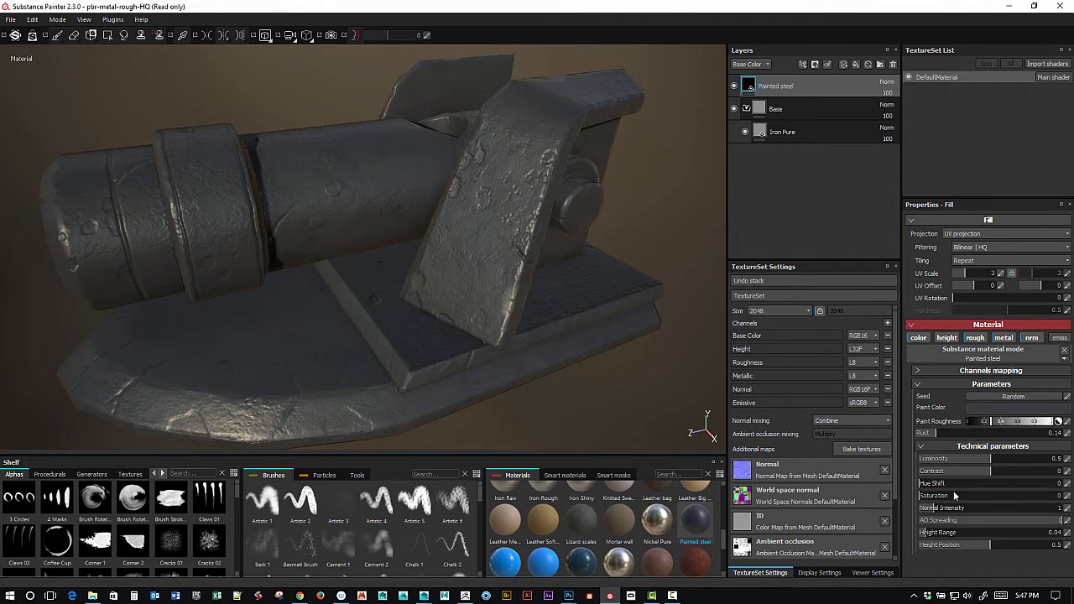
pyautogui.moveTo(923, 496); pyautogui.dragTo(958, 490)
pyautogui.keyDown('alt'); pyautogui.moveTo(616, 372); pyautogui.dragTo(626, 346); pyautogui.keyUp('alt')
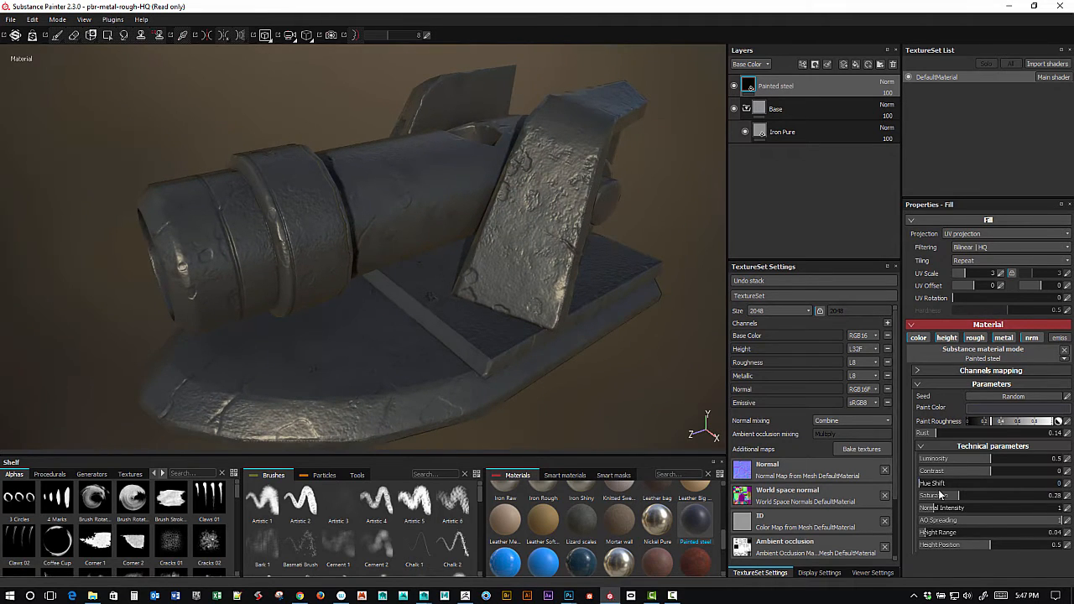
pyautogui.moveTo(923, 487); pyautogui.dragTo(951, 493)
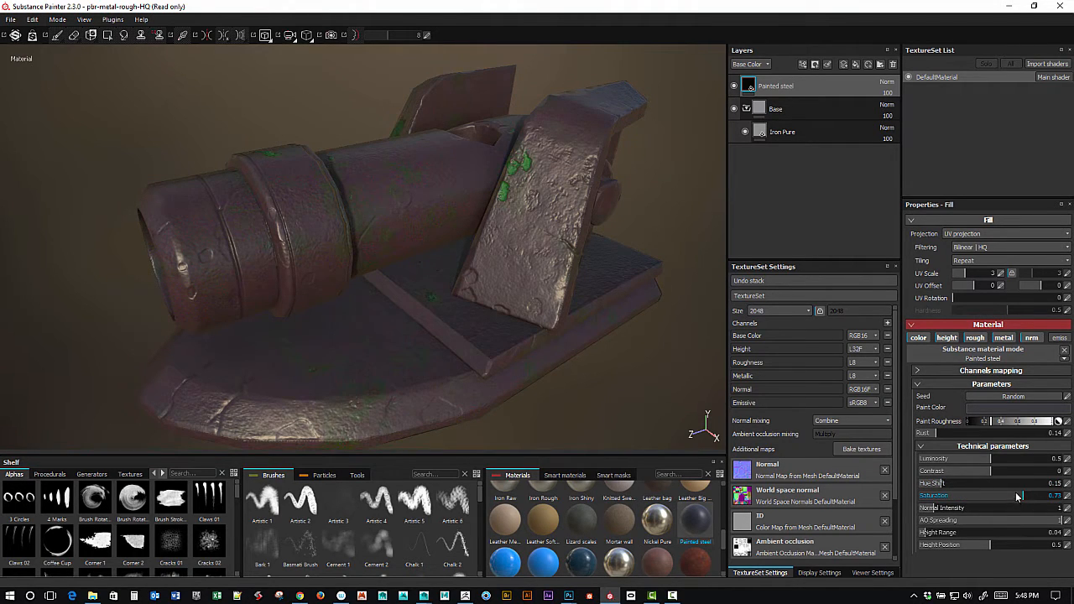
pyautogui.moveTo(1015, 494); pyautogui.dragTo(929, 483)
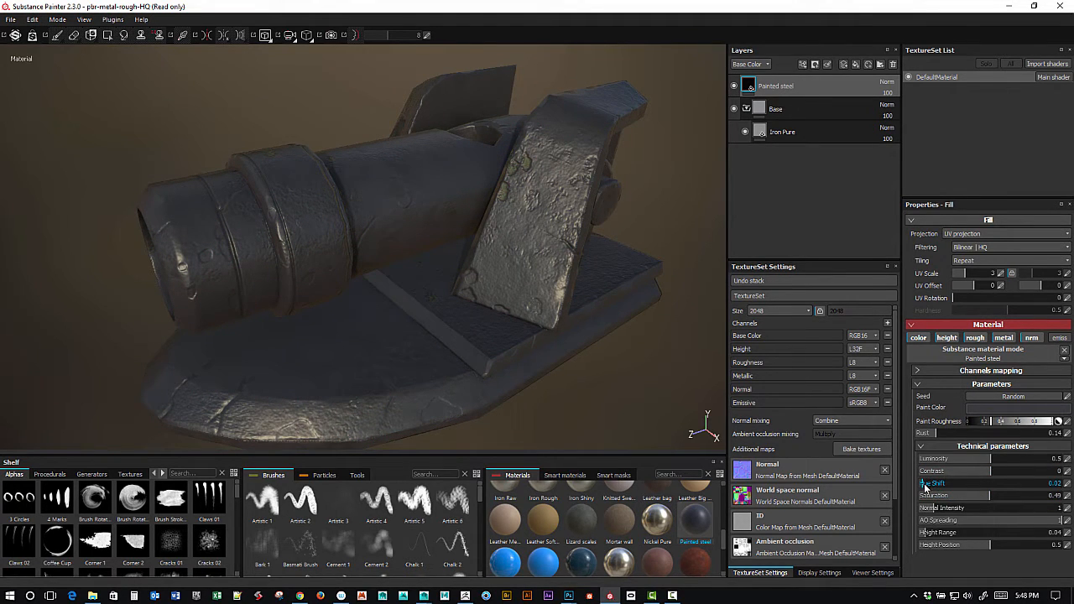
pyautogui.moveTo(924, 484); pyautogui.dragTo(920, 489)
pyautogui.keyDown('alt'); pyautogui.moveTo(636, 387); pyautogui.dragTo(621, 319); pyautogui.keyUp('alt')
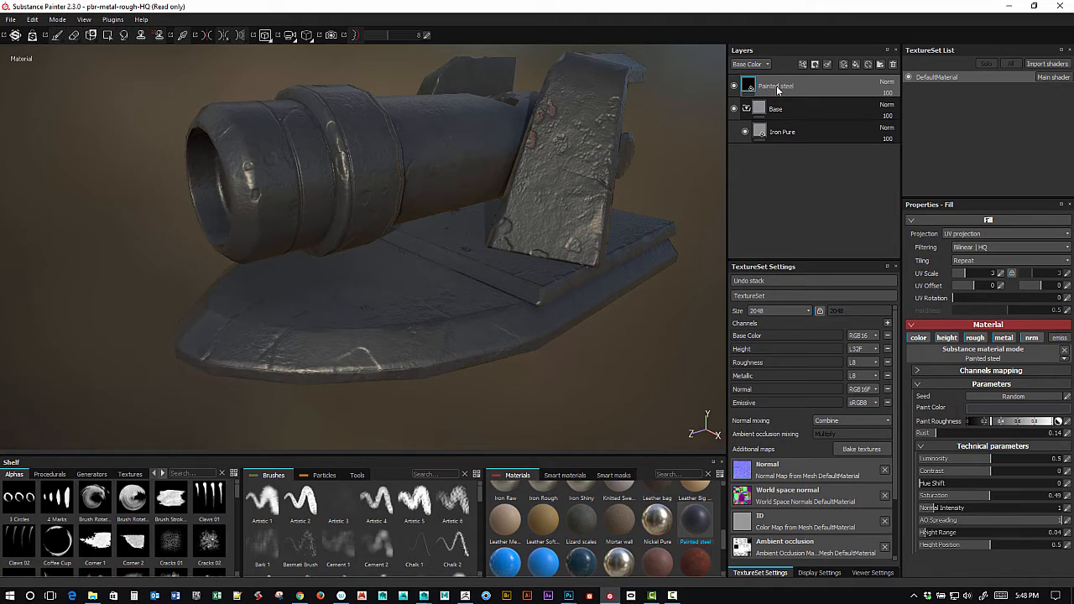
# Create a folder at the top of the layer stack, move the Painted steel layer into it and name it Painted Steel.
pyautogui.click(880, 64)
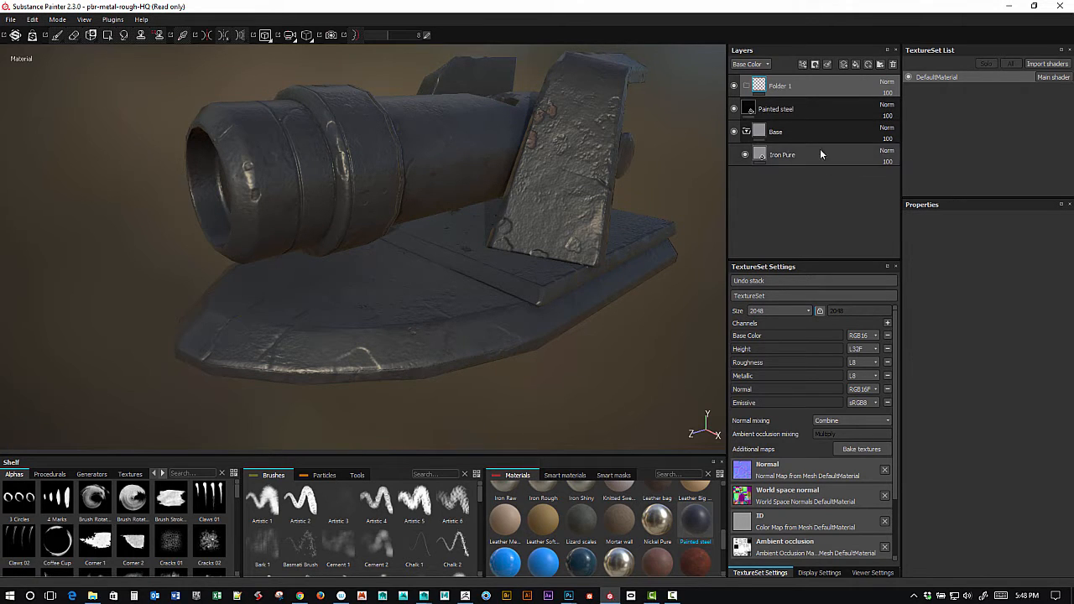
pyautogui.moveTo(787, 99); pyautogui.dragTo(788, 90)
pyautogui.doubleClick(786, 85)
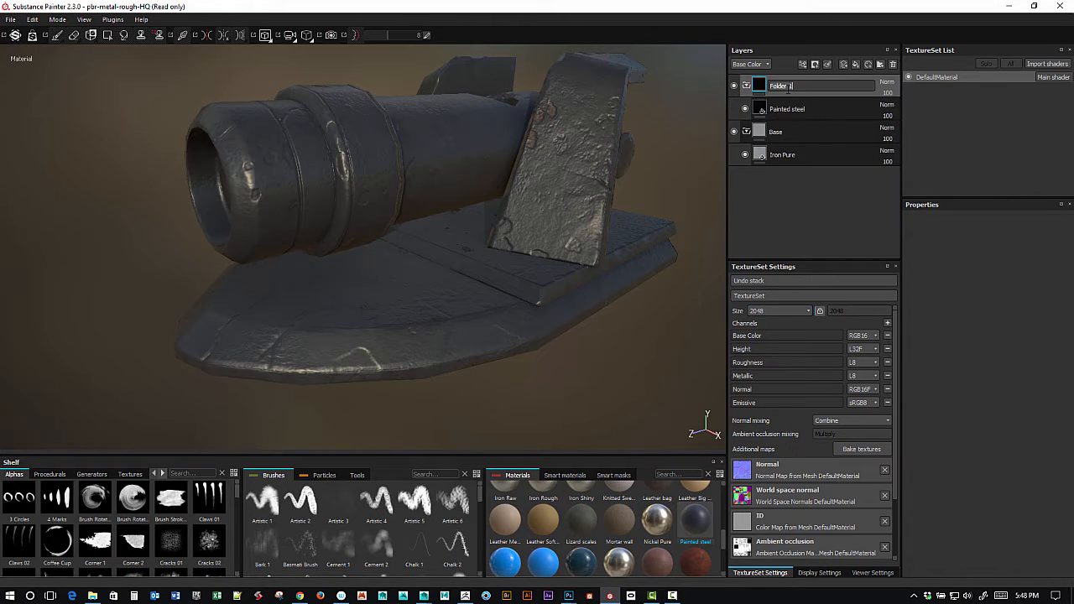
pyautogui.write('Painted Steel')
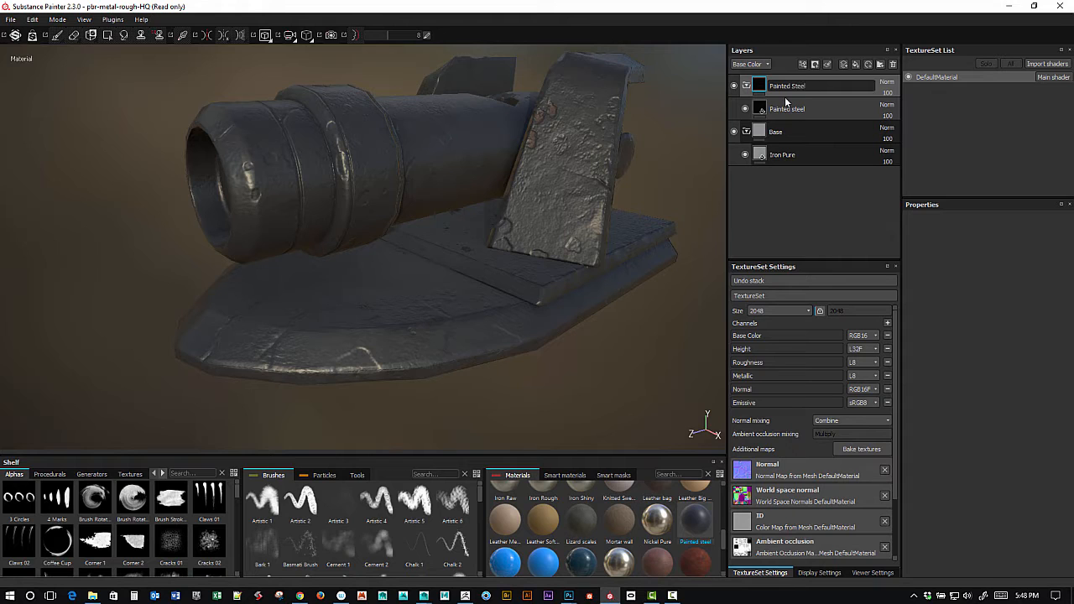
pyautogui.press('Return')
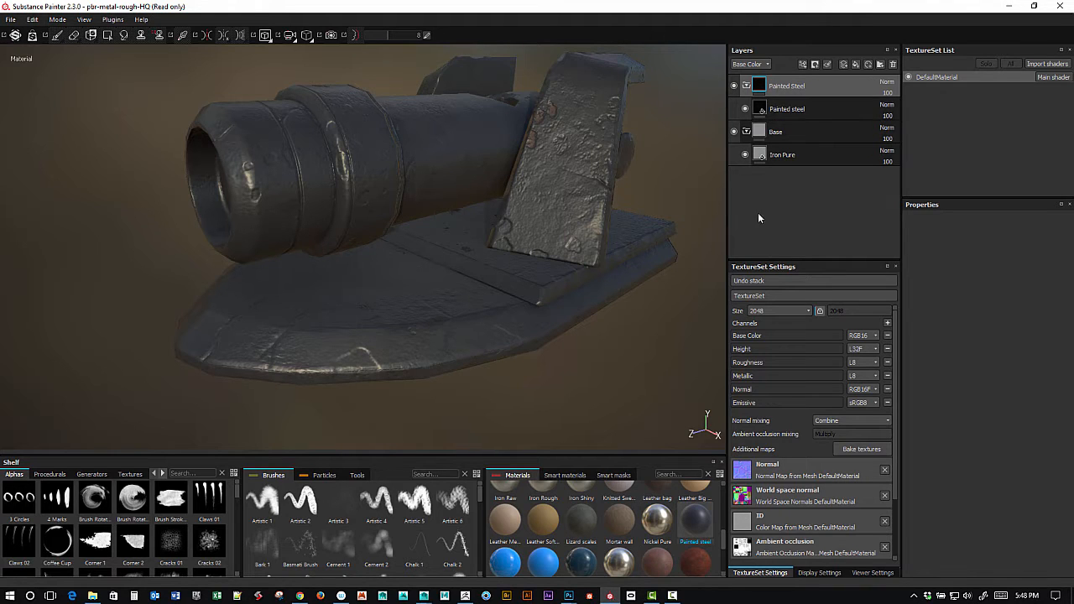
# Add a black mask to the Painted steel layer inside its folder.
pyautogui.click(787, 110)
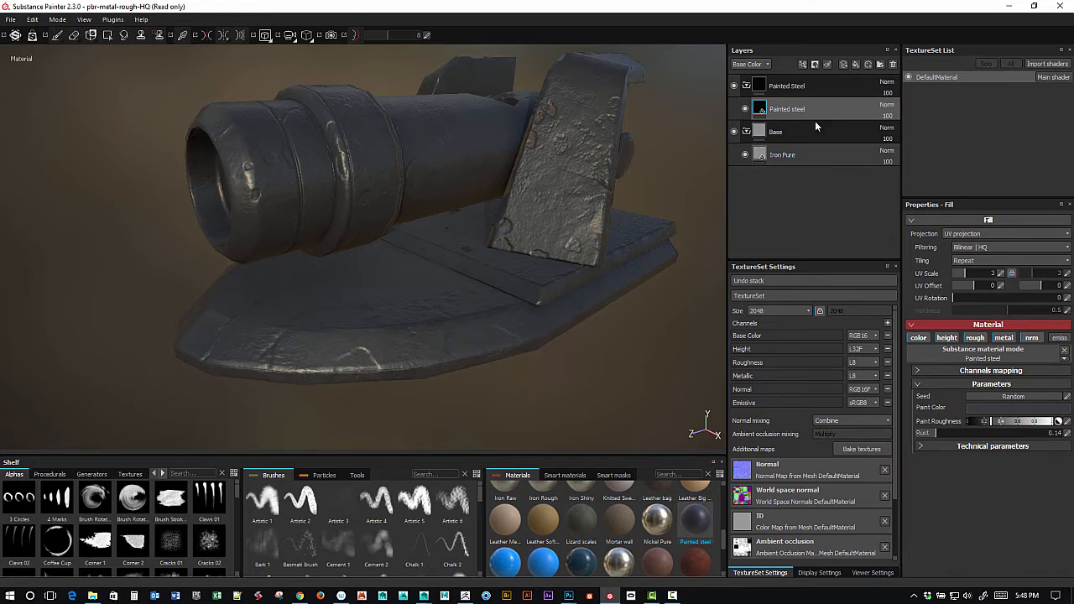
pyautogui.click(815, 64)
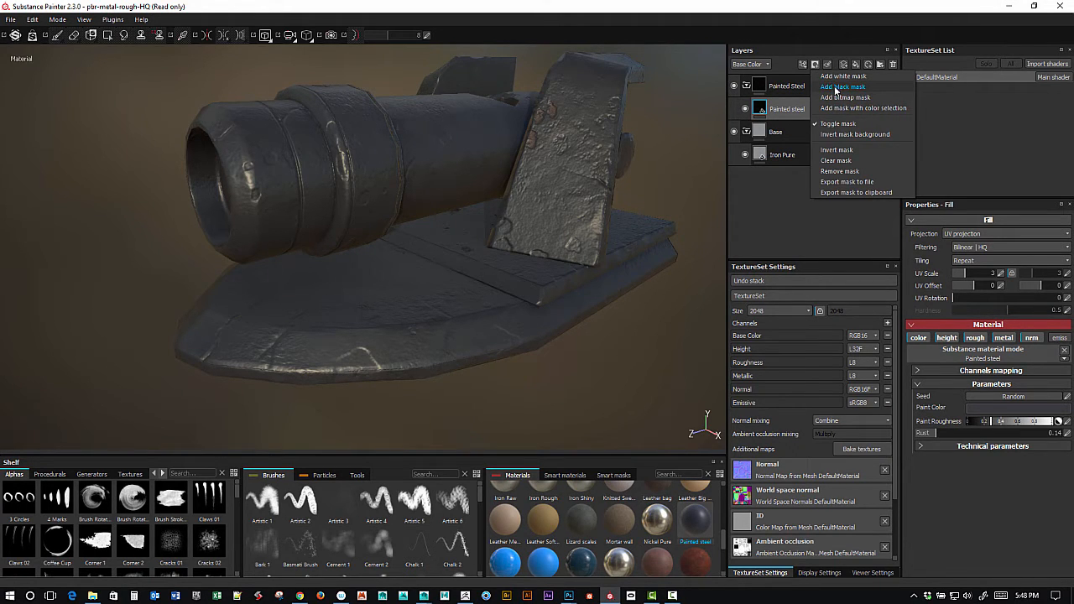
pyautogui.click(842, 86)
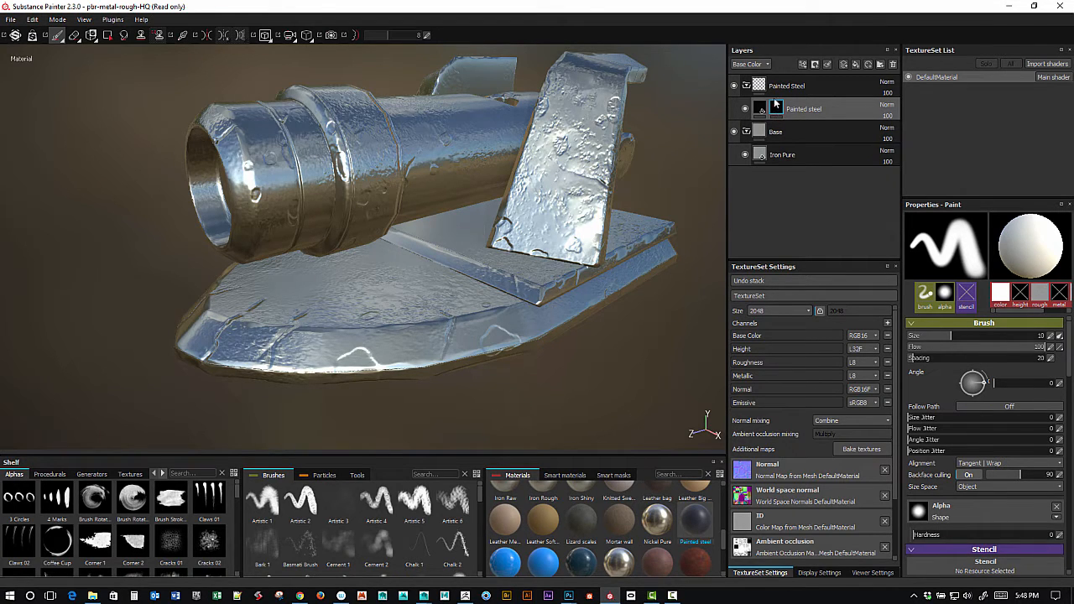
# Review the baked additional maps and add a generator effect to the Painted steel layer's mask.
pyautogui.click(776, 106)
pyautogui.click(891, 477)
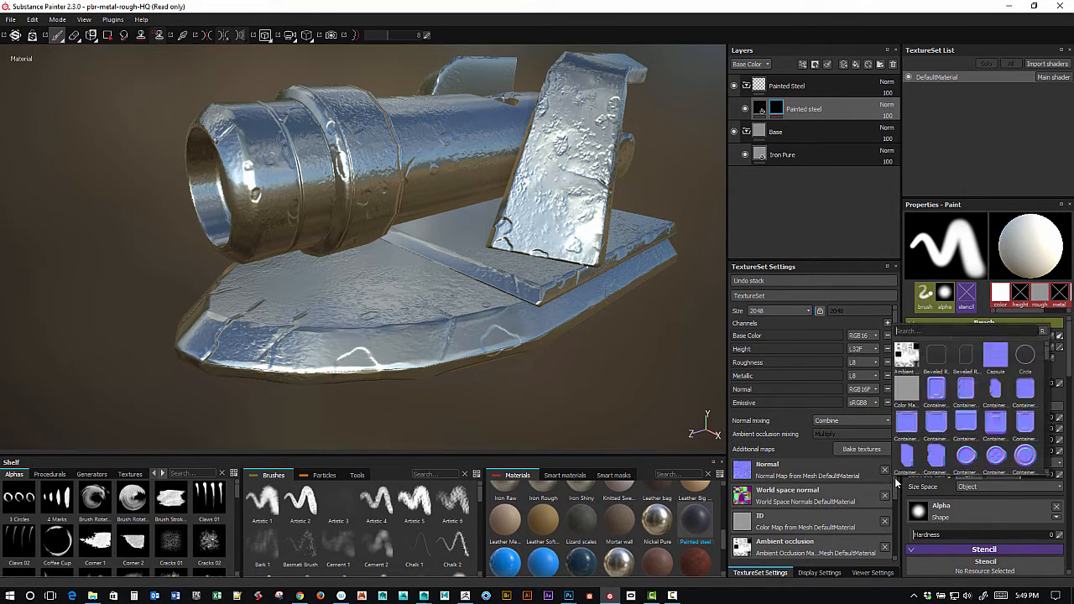
pyautogui.scroll(-3, 794, 504)
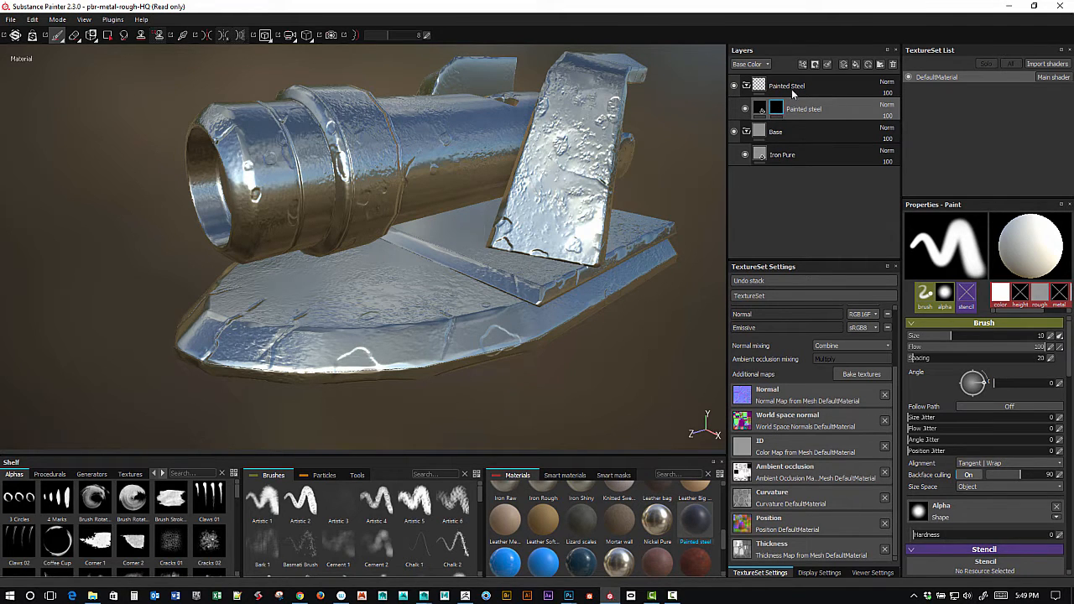
pyautogui.click(804, 65)
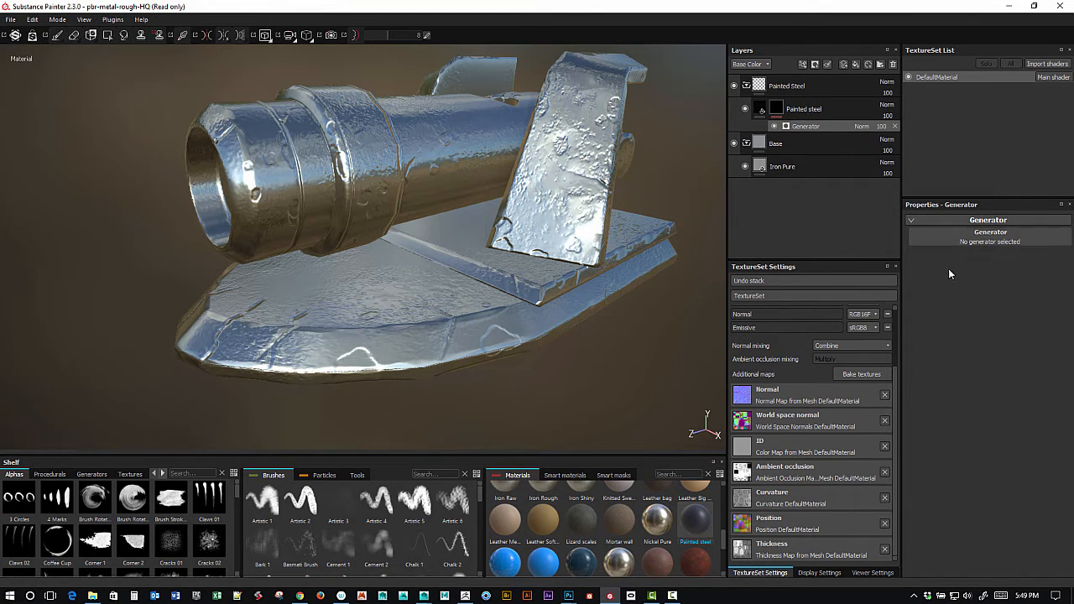
# Assign the MG Metal Edge Wear generator from the shelf to the mask's generator effect.
pyautogui.click(1005, 241)
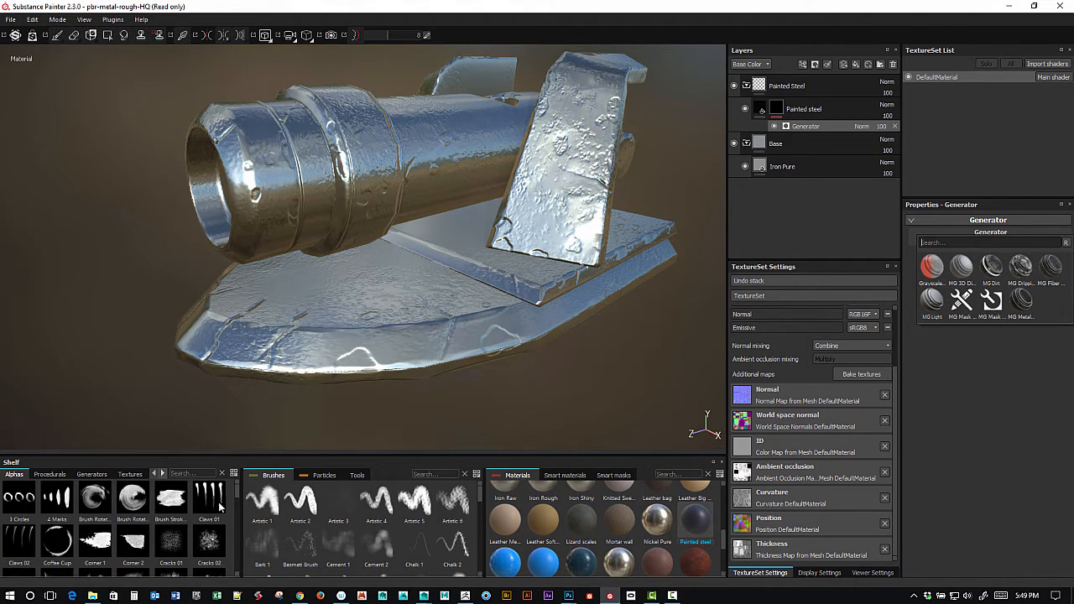
pyautogui.click(92, 476)
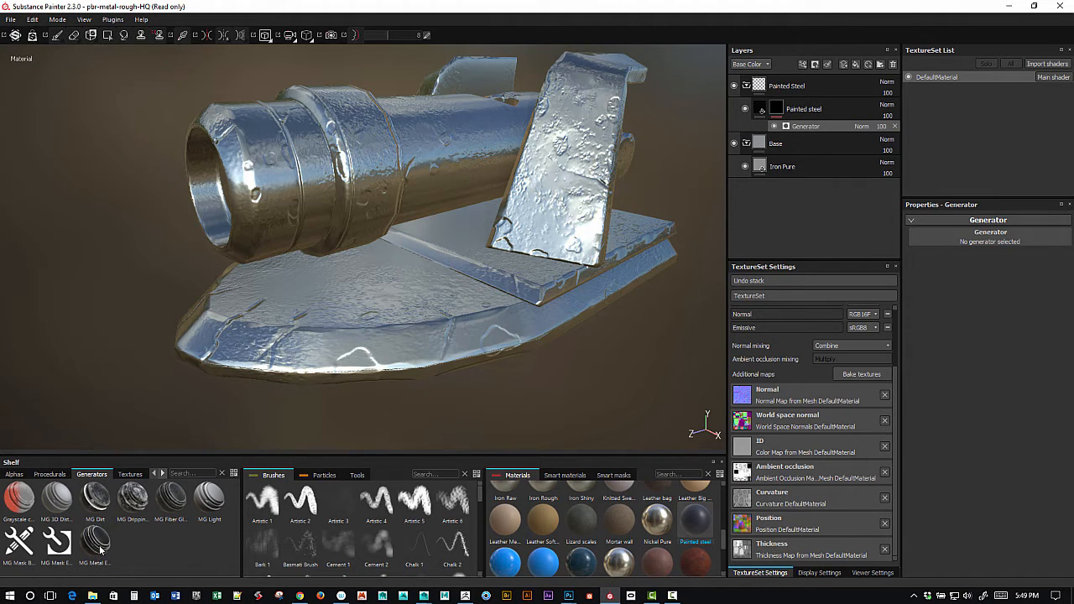
pyautogui.moveTo(97, 551); pyautogui.dragTo(981, 241)
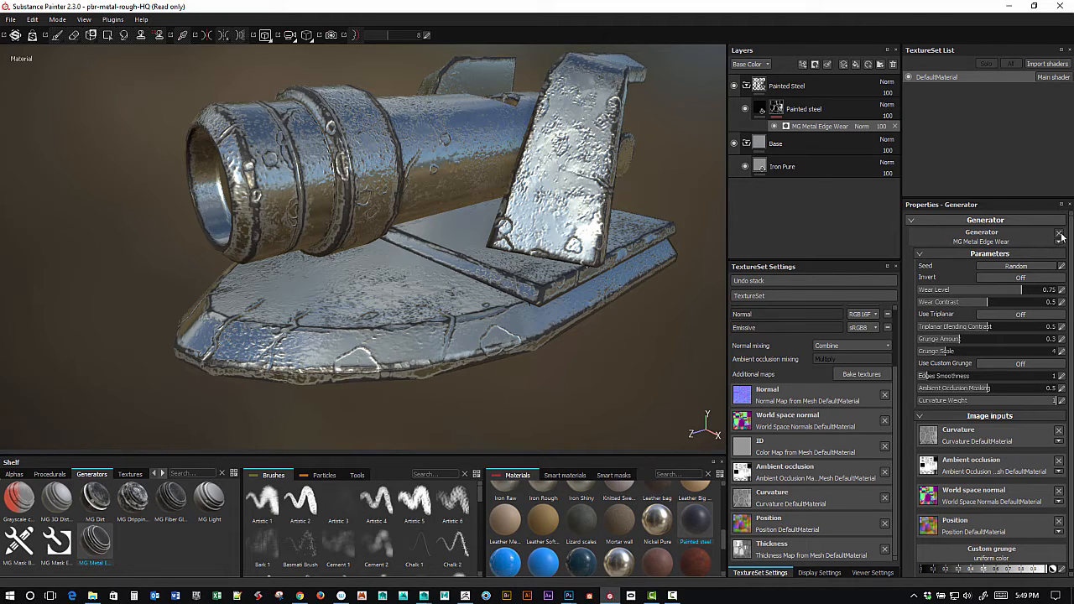
# Clear the mask's assigned generator and choose MG Metal Edge Wear again directly in the generator properties.
pyautogui.click(1060, 235)
pyautogui.click(993, 240)
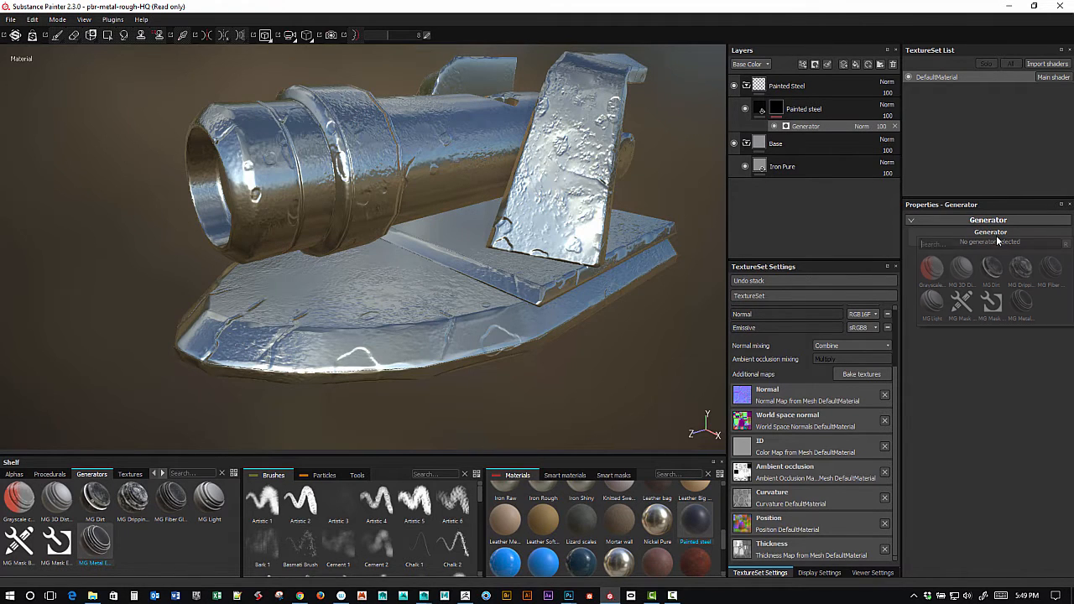
pyautogui.click(1020, 302)
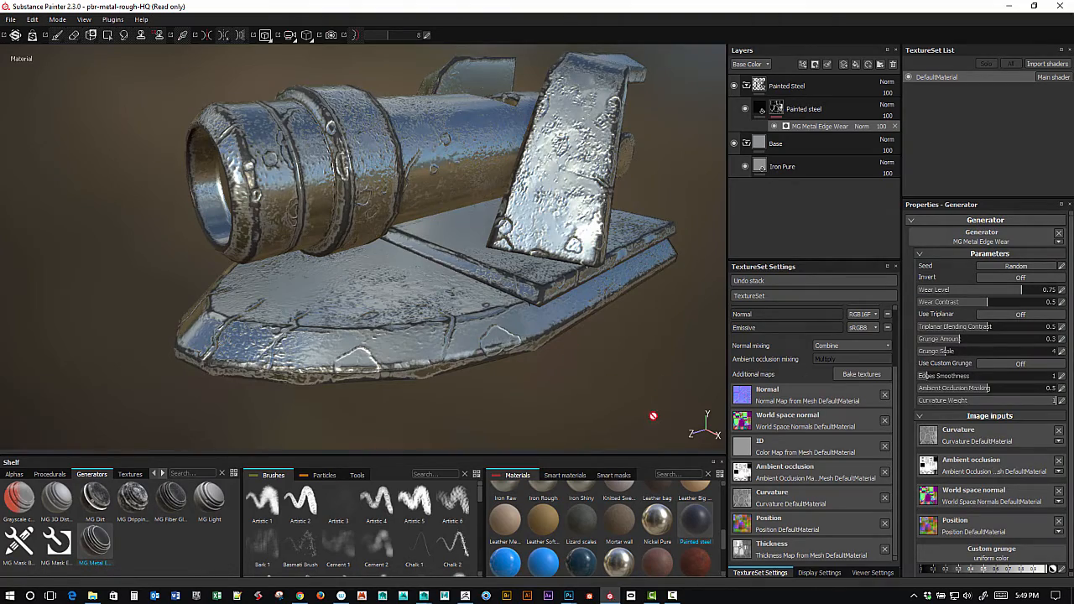
pyautogui.moveTo(542, 360)
pyautogui.keyDown('alt'); pyautogui.mouseDown()
pyautogui.moveTo(537, 381)
pyautogui.moveTo(607, 355)
pyautogui.moveTo(565, 375)
pyautogui.moveTo(568, 384)
pyautogui.moveTo(561, 372)
pyautogui.moveTo(603, 353)
pyautogui.moveTo(556, 361)
pyautogui.mouseUp(); pyautogui.keyUp('alt')
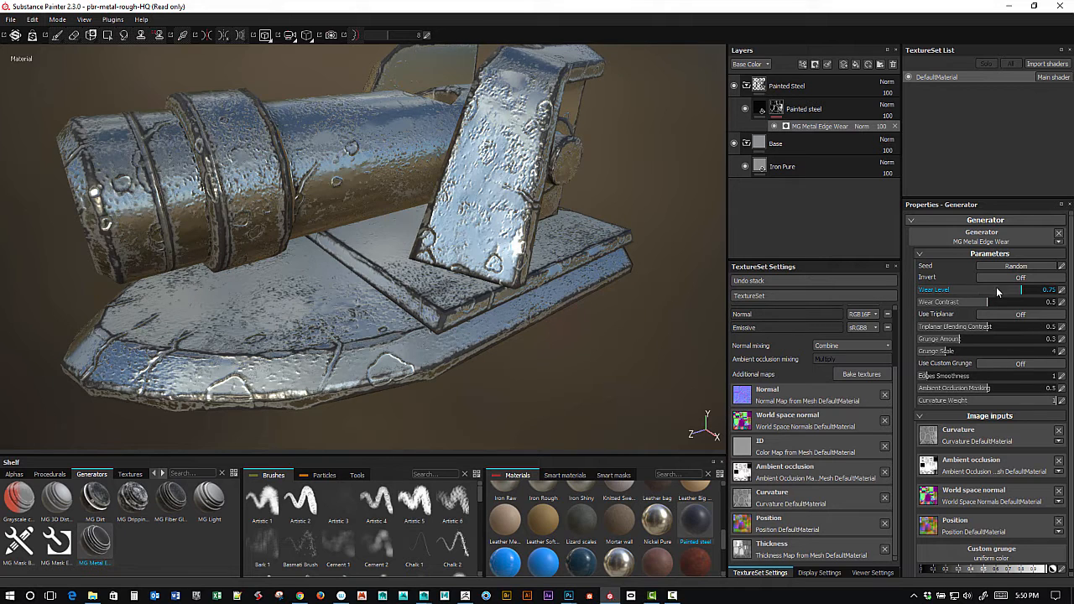
# Invert the MG Metal Edge Wear generator on the Painted steel mask and lower its Wear Level to 0.41.
pyautogui.click(998, 276)
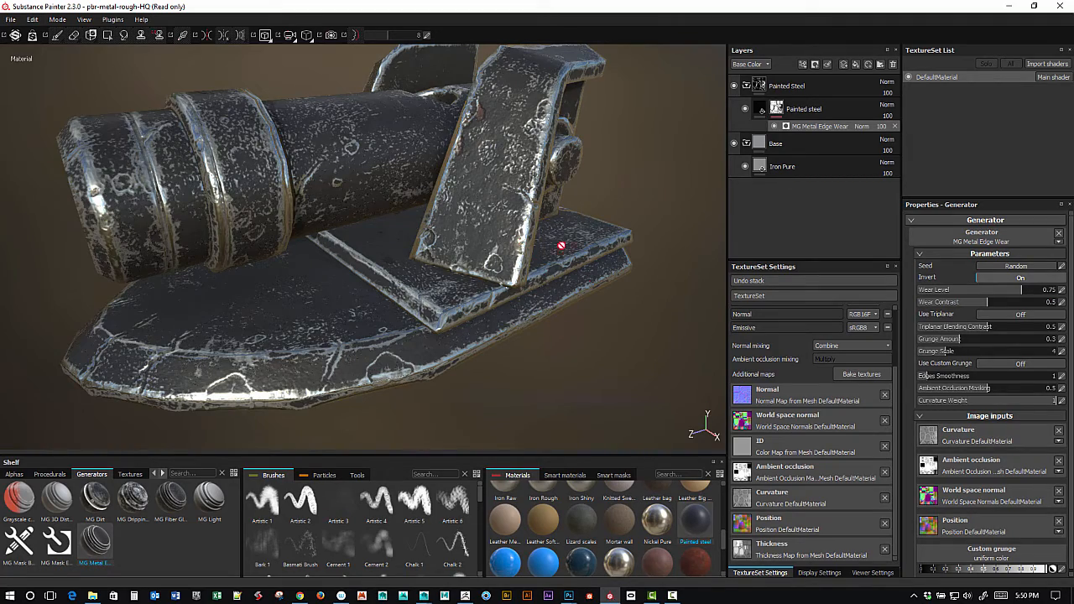
pyautogui.keyDown('alt'); pyautogui.moveTo(616, 331); pyautogui.dragTo(601, 299); pyautogui.keyUp('alt')
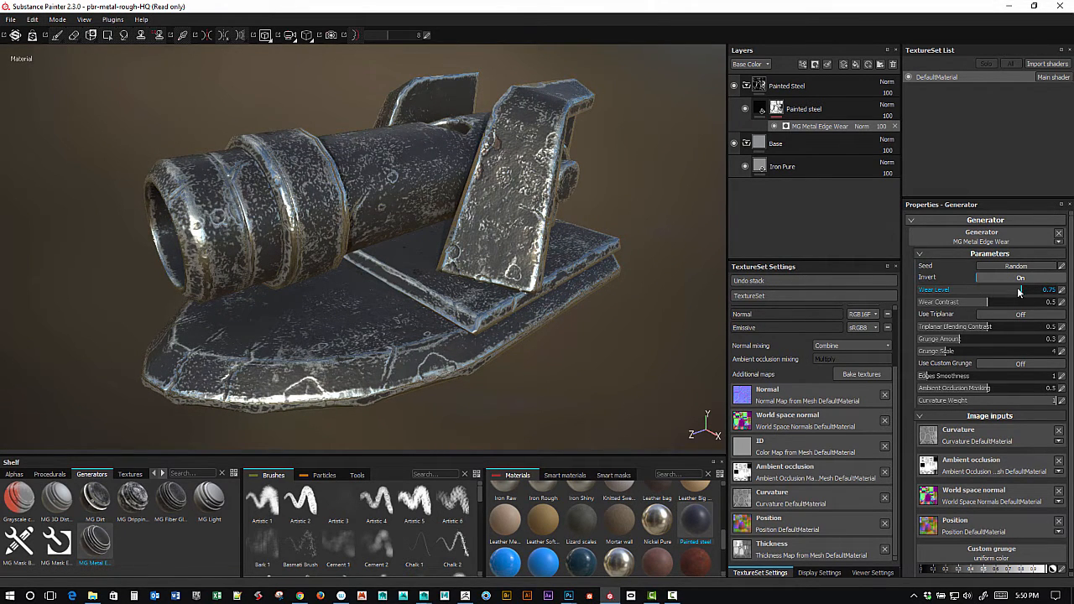
pyautogui.moveTo(987, 291); pyautogui.dragTo(968, 292)
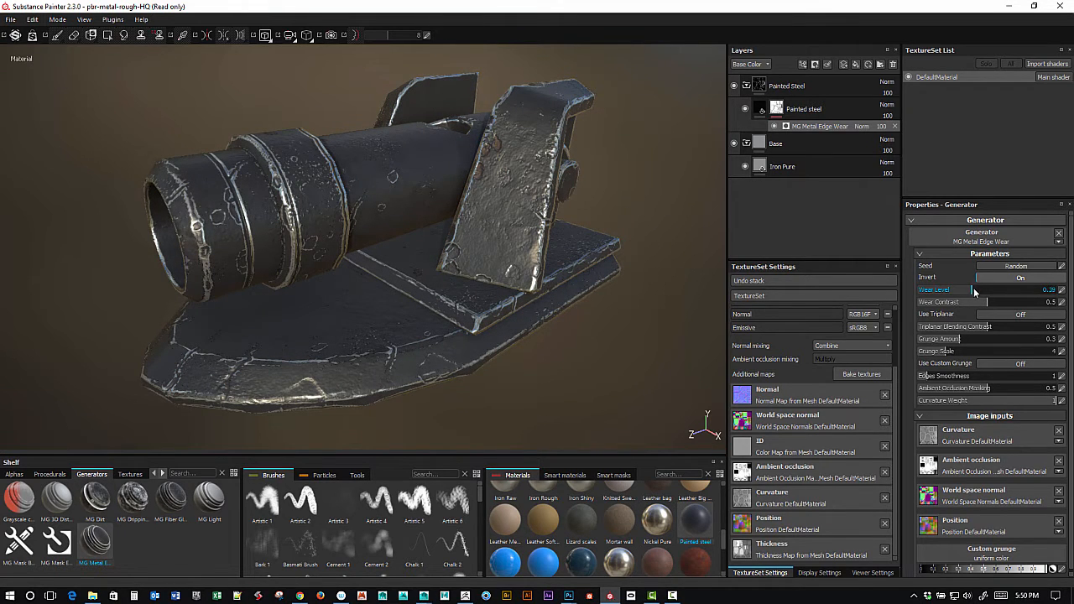
pyautogui.keyDown('alt'); pyautogui.moveTo(625, 341); pyautogui.dragTo(686, 209); pyautogui.keyUp('alt')
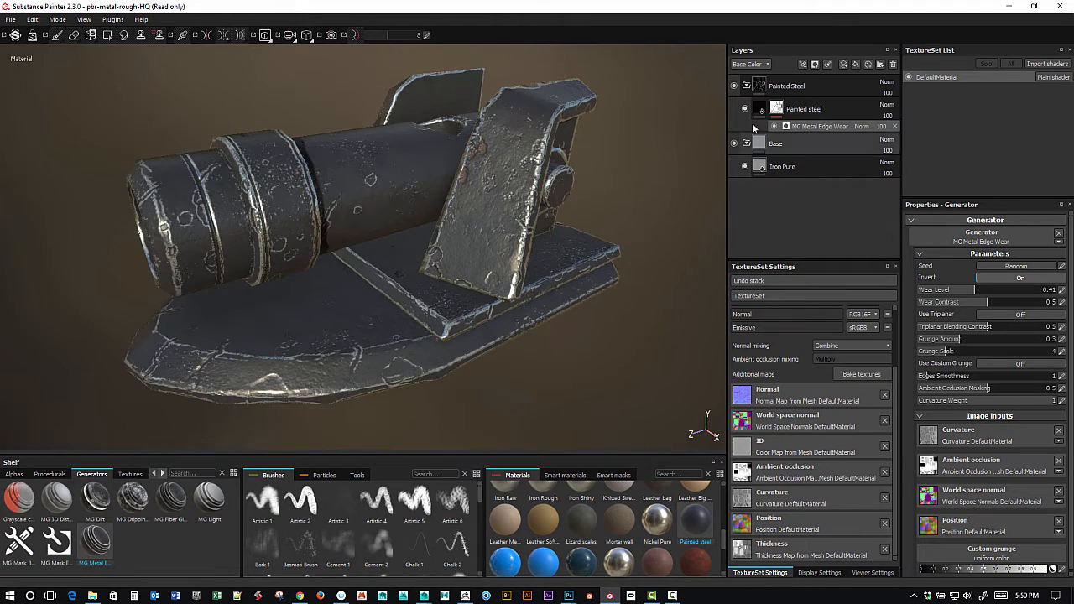
# Change the Painted steel layer's Paint Color to a muted bluish grey.
pyautogui.click(761, 109)
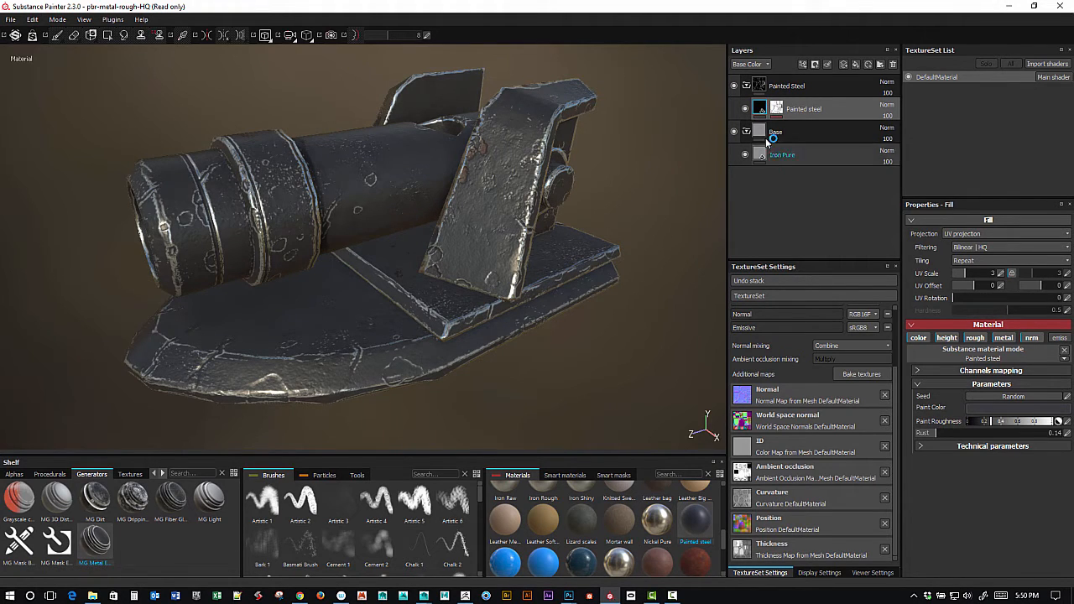
pyautogui.click(982, 409)
pyautogui.click(891, 422)
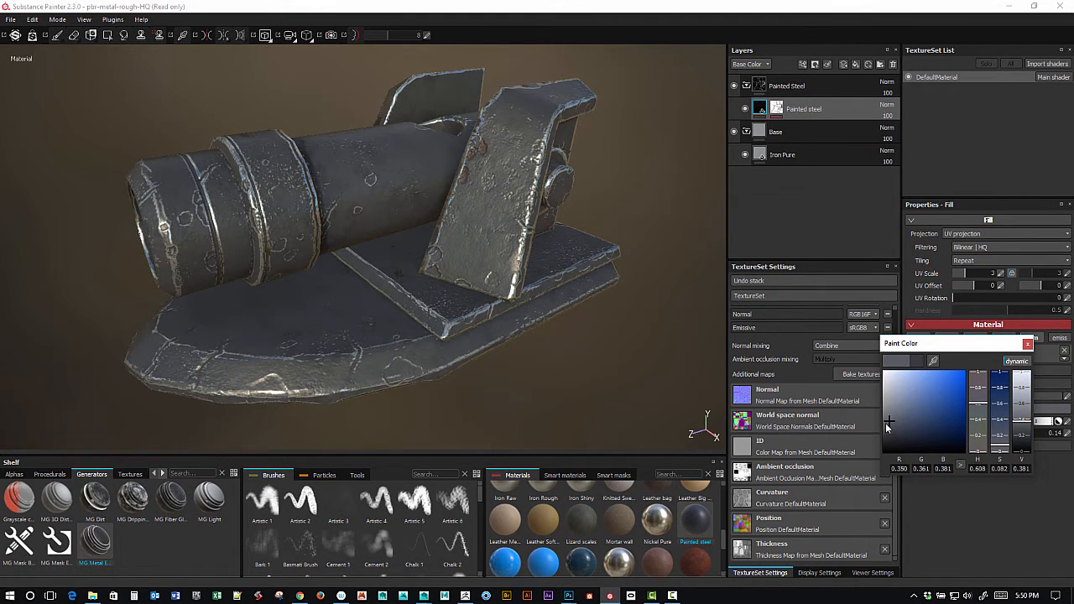
pyautogui.click(891, 429)
pyautogui.click(1028, 345)
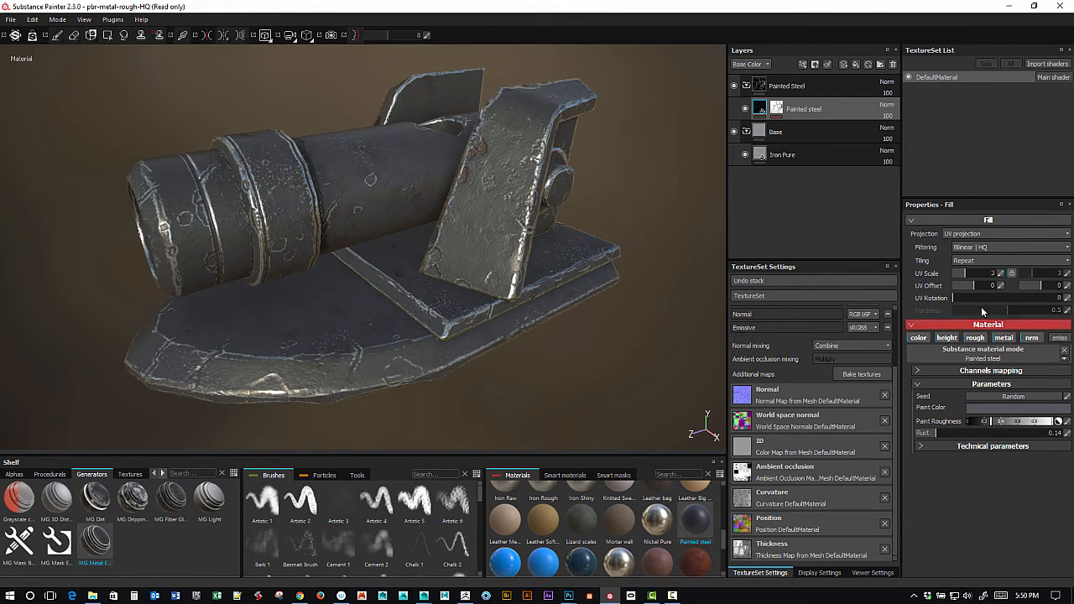
# Compare the cannon with the edge wear effect and the Painted Steel folder hidden and shown.
pyautogui.click(777, 109)
pyautogui.click(761, 111)
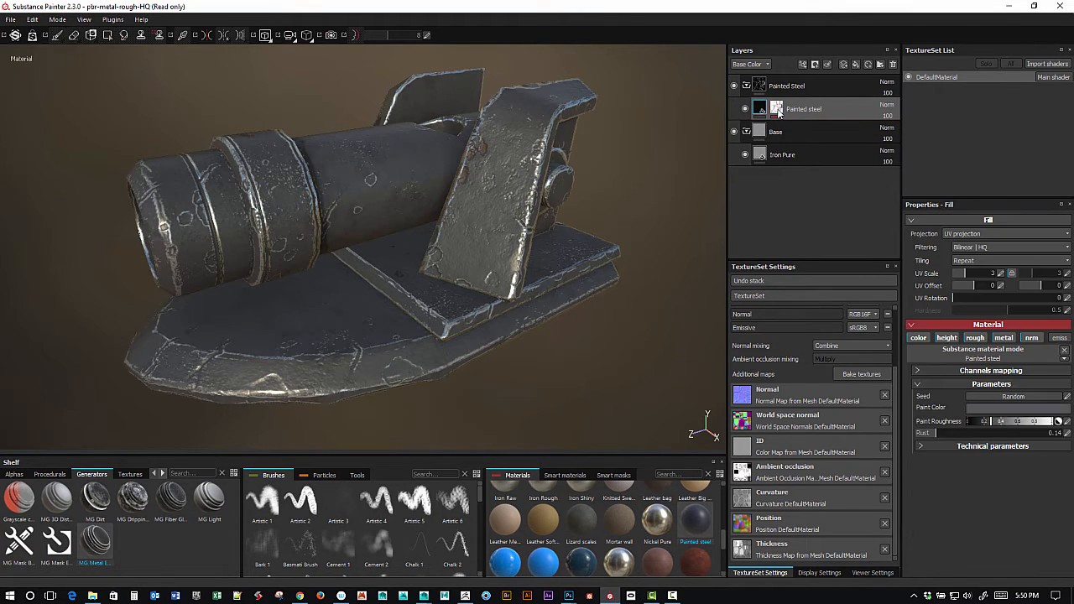
pyautogui.click(778, 110)
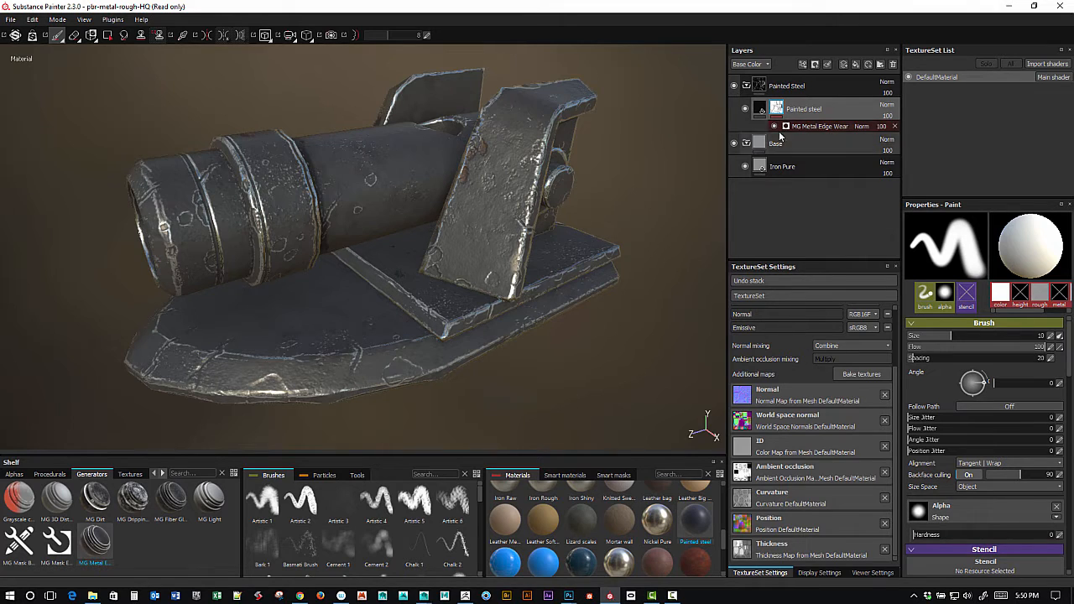
pyautogui.click(774, 127)
pyautogui.click(774, 127)
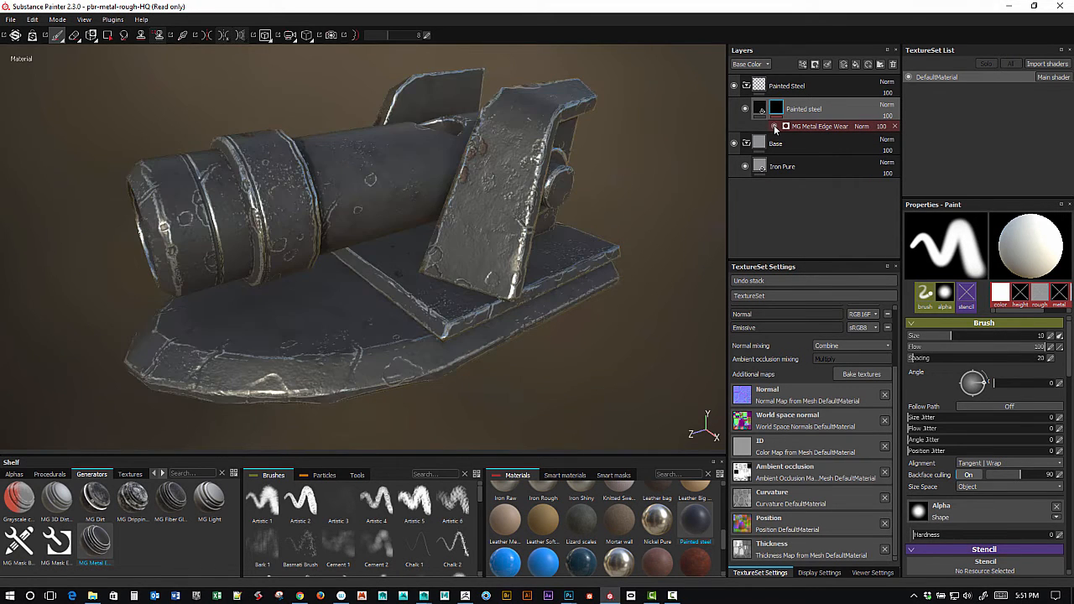
pyautogui.click(735, 87)
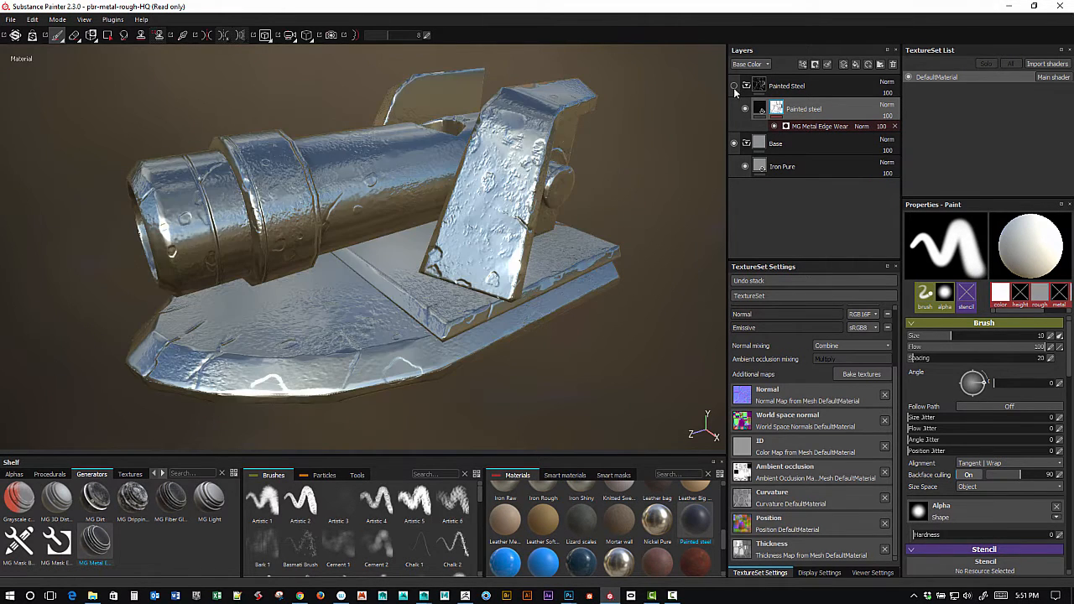
pyautogui.click(734, 87)
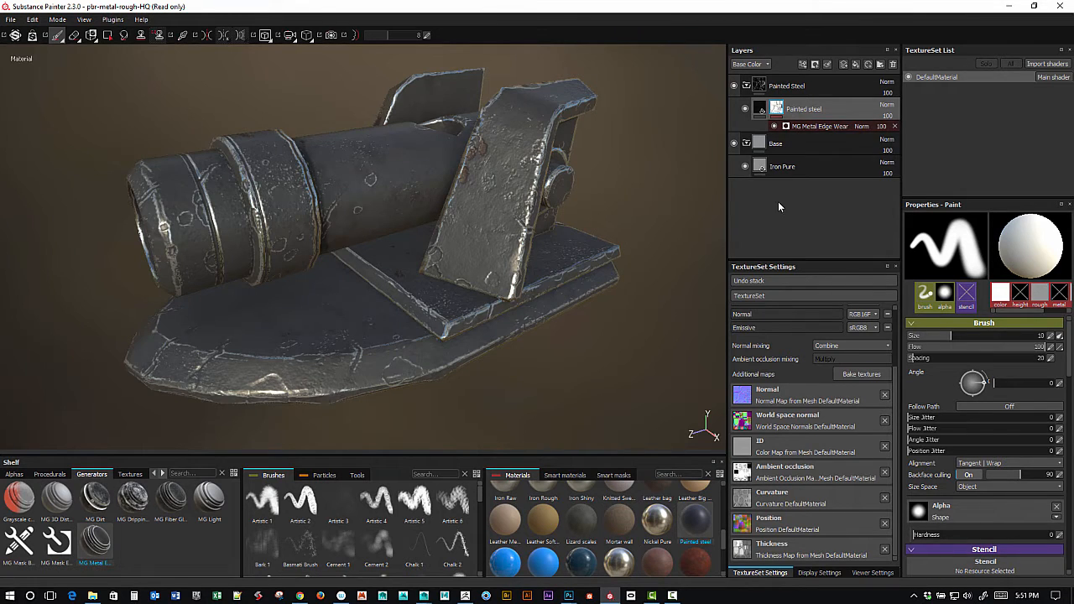
# Lower the MG Metal Edge Wear generator's Wear Contrast to 0.28.
pyautogui.moveTo(905, 141)
pyautogui.mouseDown()
pyautogui.moveTo(888, 139)
pyautogui.moveTo(923, 139)
pyautogui.mouseUp()
pyautogui.click(834, 126)
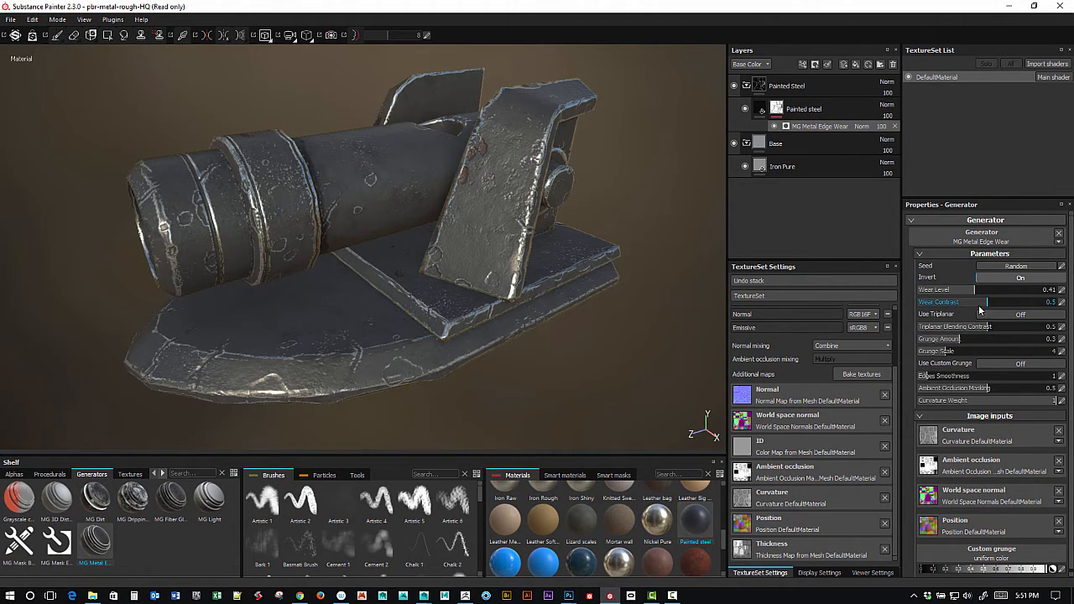
pyautogui.moveTo(988, 307); pyautogui.dragTo(955, 302)
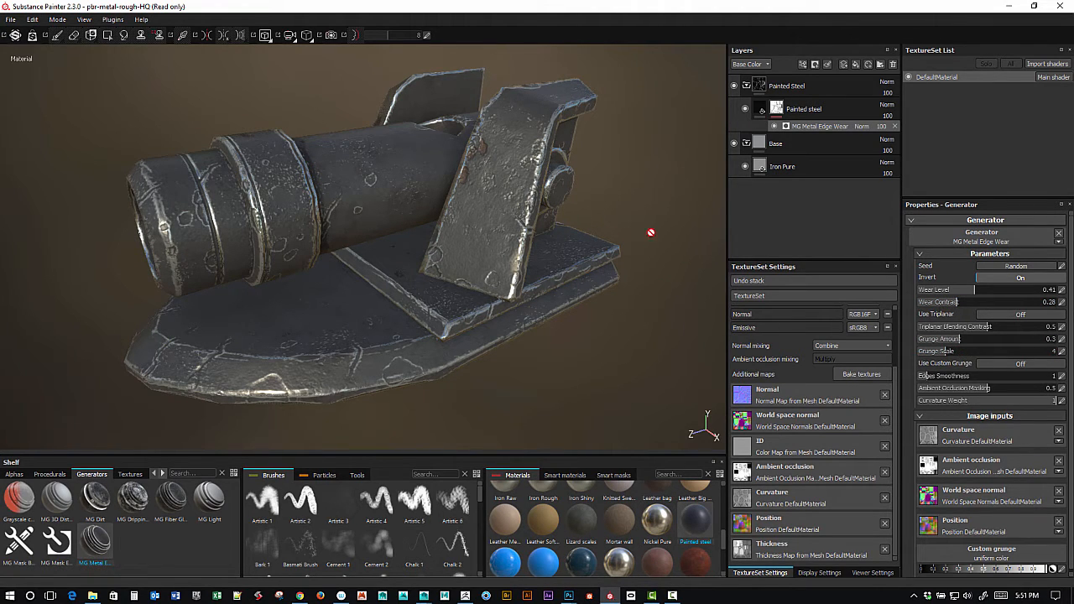
# Turn on Use Triplanar for the edge wear generator and inspect the cannon's rear and sides from several angles.
pyautogui.keyDown('alt'); pyautogui.moveTo(635, 207); pyautogui.dragTo(502, 272); pyautogui.keyUp('alt')
pyautogui.keyDown('alt'); pyautogui.moveTo(483, 228); pyautogui.dragTo(644, 283); pyautogui.keyUp('alt')
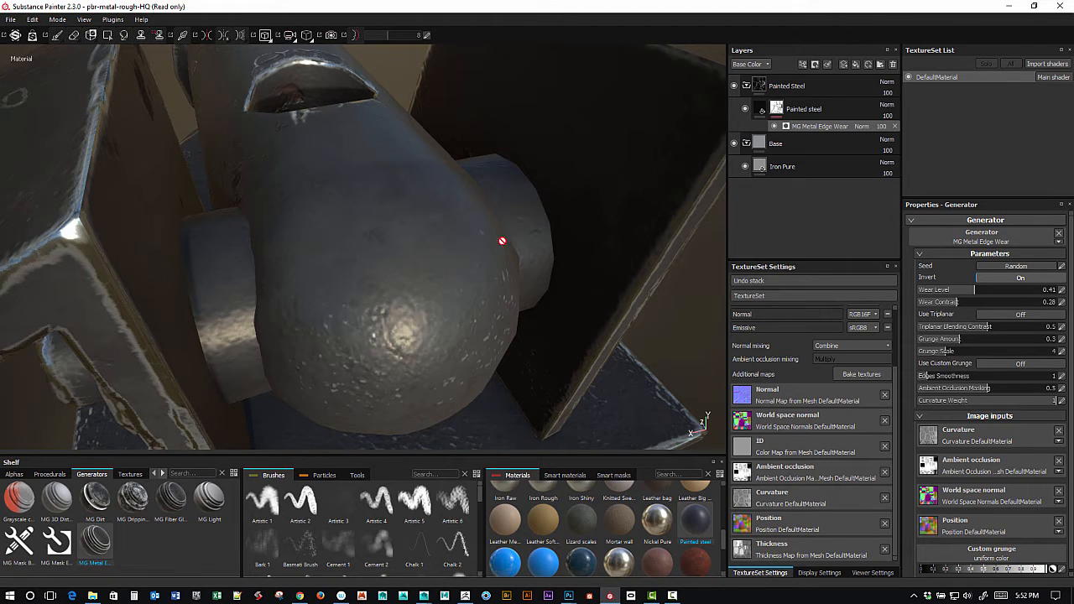
pyautogui.click(1022, 316)
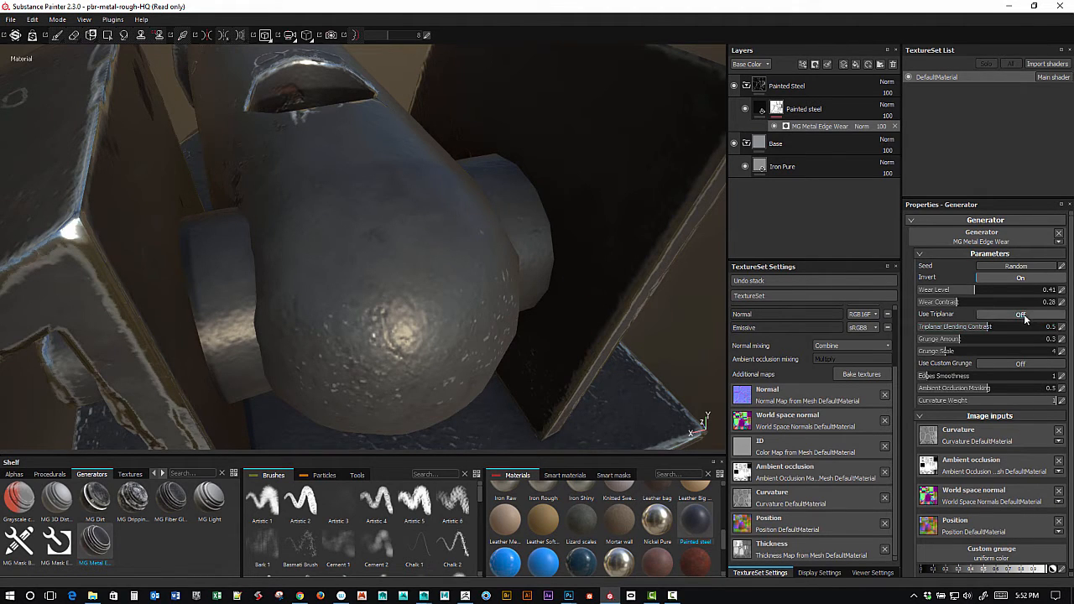
pyautogui.keyDown('alt'); pyautogui.moveTo(658, 337); pyautogui.dragTo(319, 293); pyautogui.keyUp('alt')
pyautogui.keyDown('alt'); pyautogui.moveTo(446, 266); pyautogui.dragTo(630, 264); pyautogui.keyUp('alt')
pyautogui.keyDown('alt'); pyautogui.moveTo(643, 302); pyautogui.dragTo(580, 213); pyautogui.keyUp('alt')
pyautogui.keyDown('shift'); pyautogui.moveTo(580, 213); pyautogui.dragTo(522, 235, button='right'); pyautogui.keyUp('shift')
pyautogui.moveTo(636, 244)
pyautogui.keyDown('alt'); pyautogui.mouseDown()
pyautogui.moveTo(597, 257)
pyautogui.moveTo(568, 296)
pyautogui.moveTo(660, 347)
pyautogui.moveTo(629, 172)
pyautogui.moveTo(663, 213)
pyautogui.moveTo(647, 218)
pyautogui.moveTo(638, 242)
pyautogui.mouseUp(); pyautogui.keyUp('alt')
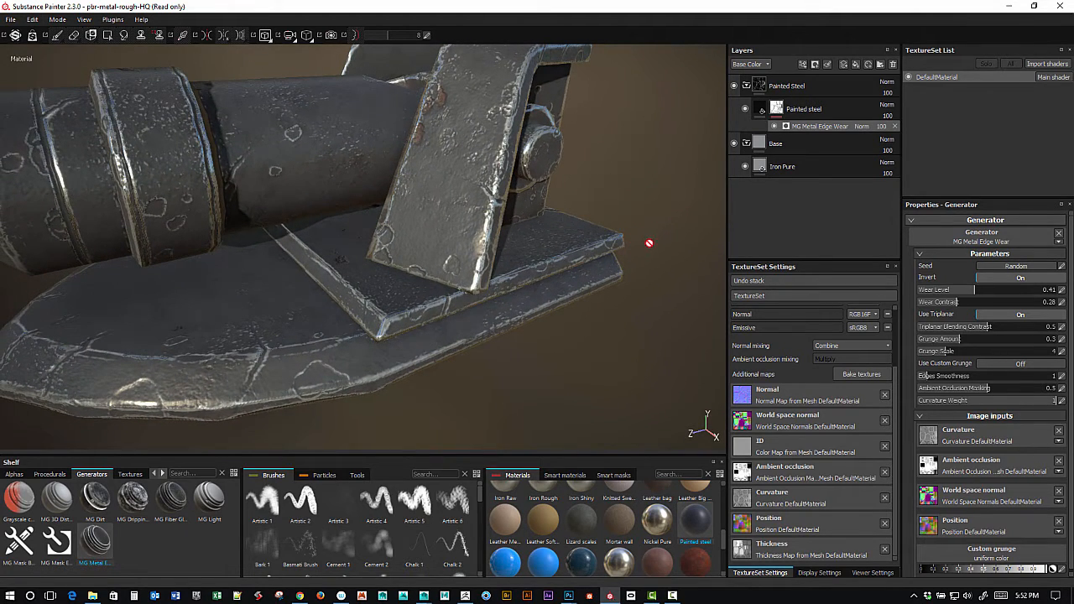
pyautogui.moveTo(681, 297)
pyautogui.keyDown('alt'); pyautogui.mouseDown()
pyautogui.moveTo(681, 266)
pyautogui.moveTo(685, 276)
pyautogui.mouseUp(); pyautogui.keyUp('alt')
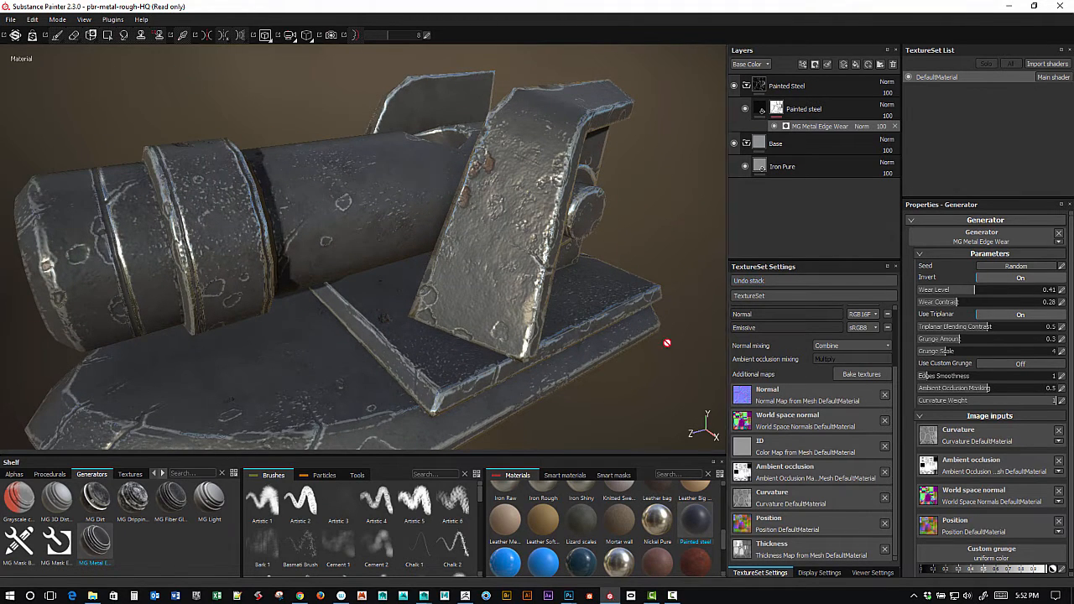
# Reduce the edge wear generator's Grunge Amount to 0.02 and its Grunge Scale to 1.
pyautogui.moveTo(957, 341); pyautogui.dragTo(1015, 340)
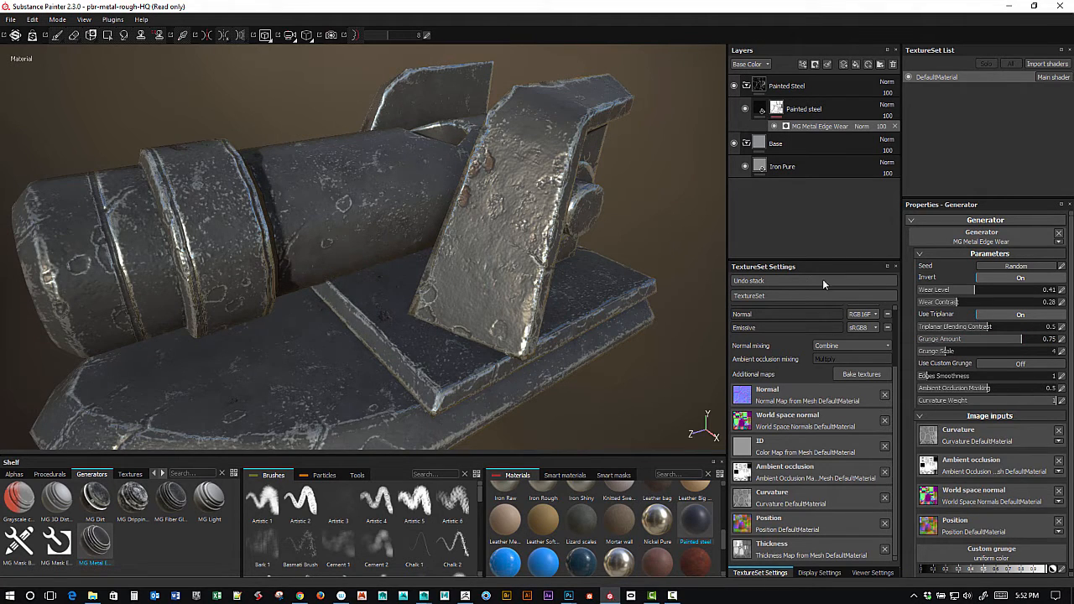
pyautogui.moveTo(1002, 344)
pyautogui.mouseDown()
pyautogui.moveTo(924, 341)
pyautogui.moveTo(1027, 351)
pyautogui.moveTo(1017, 343)
pyautogui.mouseUp()
pyautogui.moveTo(931, 339)
pyautogui.mouseDown()
pyautogui.moveTo(1032, 340)
pyautogui.moveTo(1022, 351)
pyautogui.moveTo(930, 357)
pyautogui.moveTo(1041, 353)
pyautogui.moveTo(926, 359)
pyautogui.moveTo(927, 339)
pyautogui.mouseUp()
pyautogui.click(932, 340)
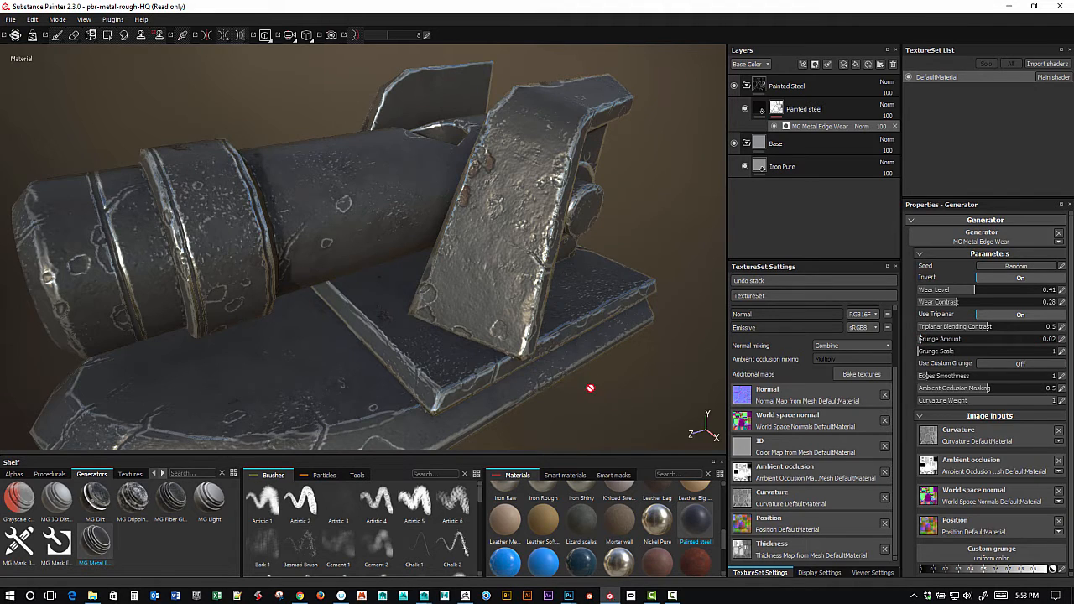
pyautogui.keyDown('alt'); pyautogui.moveTo(590, 384); pyautogui.dragTo(625, 365); pyautogui.keyUp('alt')
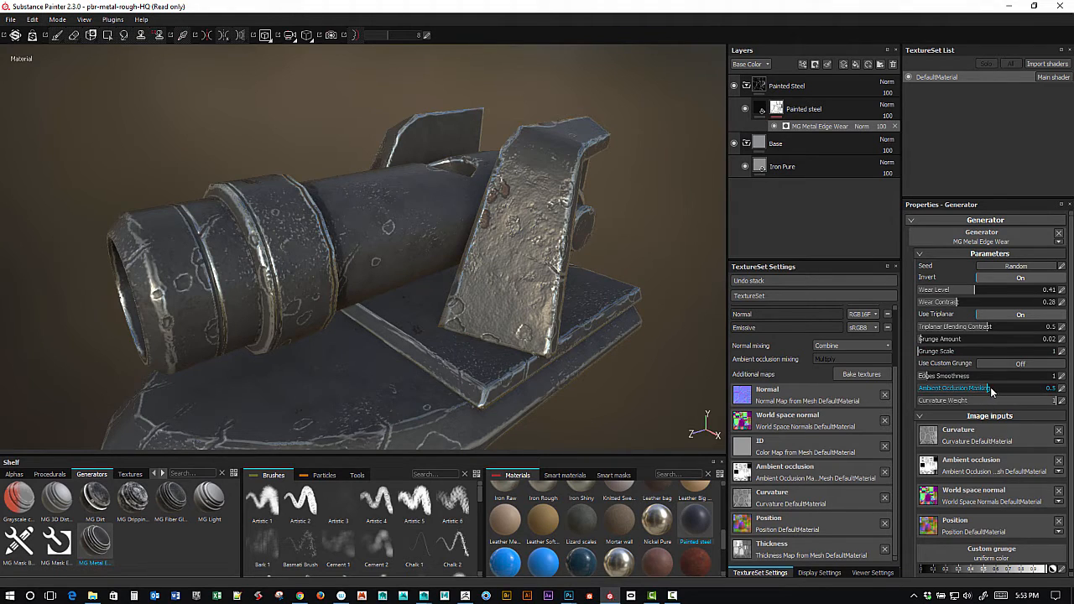
# Try adjusting the edge wear generator's Ambient Occlusion Masking and reset it to 0.5.
pyautogui.moveTo(989, 390)
pyautogui.mouseDown()
pyautogui.moveTo(1064, 392)
pyautogui.moveTo(900, 395)
pyautogui.moveTo(989, 396)
pyautogui.mouseUp()
pyautogui.click(1053, 390)
pyautogui.write('0.5')
pyautogui.press('Return')
pyautogui.moveTo(599, 292)
pyautogui.keyDown('alt'); pyautogui.mouseDown()
pyautogui.moveTo(605, 252)
pyautogui.moveTo(637, 218)
pyautogui.moveTo(681, 227)
pyautogui.moveTo(578, 199)
pyautogui.moveTo(635, 199)
pyautogui.moveTo(646, 217)
pyautogui.moveTo(628, 240)
pyautogui.moveTo(640, 281)
pyautogui.moveTo(637, 218)
pyautogui.moveTo(652, 283)
pyautogui.moveTo(642, 251)
pyautogui.mouseUp(); pyautogui.keyUp('alt')
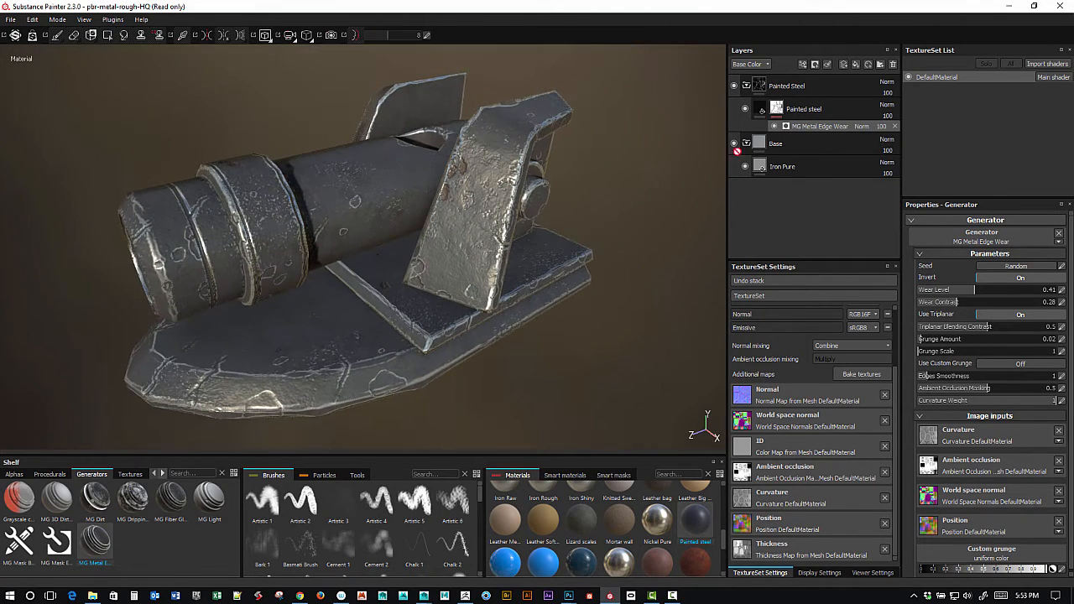
# Lower the Painted steel layer's Paint Roughness to about 0.2 and check the reflections on the cannon.
pyautogui.click(804, 109)
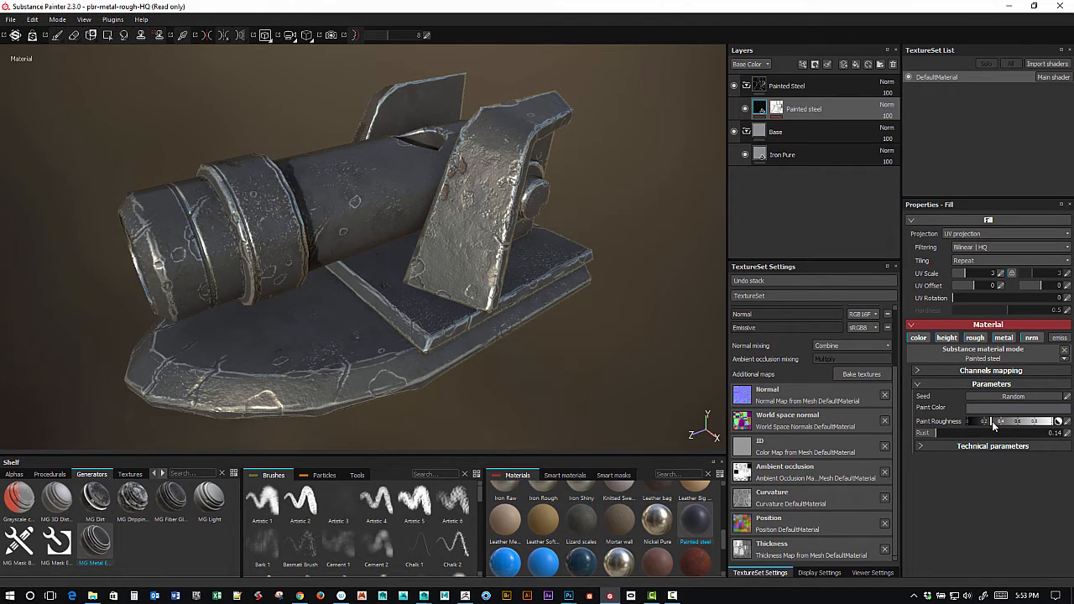
pyautogui.moveTo(992, 421); pyautogui.dragTo(983, 425)
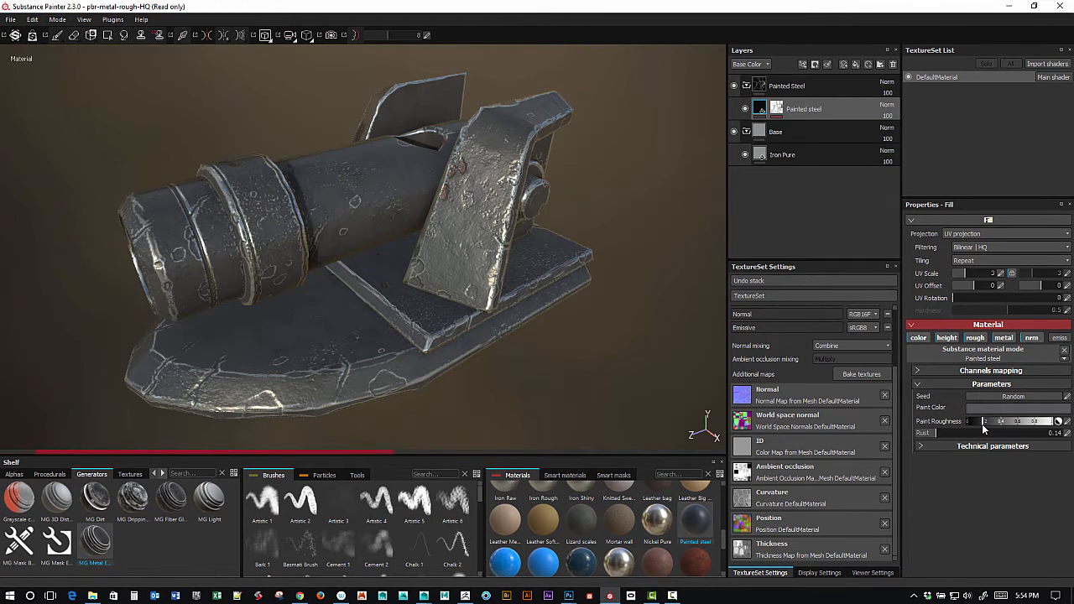
pyautogui.keyDown('alt'); pyautogui.moveTo(612, 385); pyautogui.dragTo(609, 303); pyautogui.keyUp('alt')
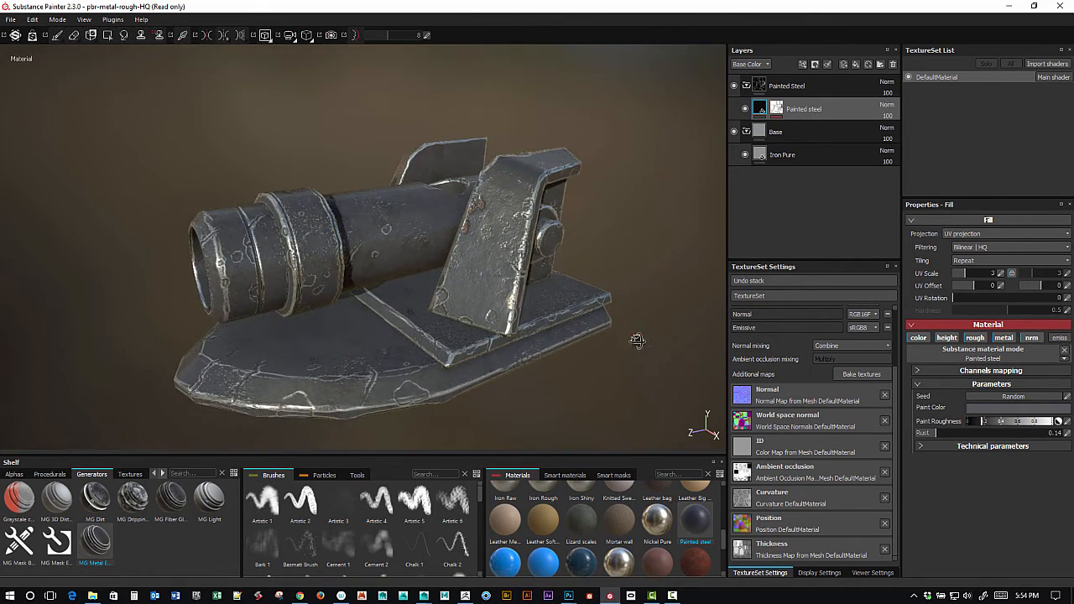
pyautogui.keyDown('alt'); pyautogui.moveTo(637, 340); pyautogui.dragTo(635, 346); pyautogui.keyUp('alt')
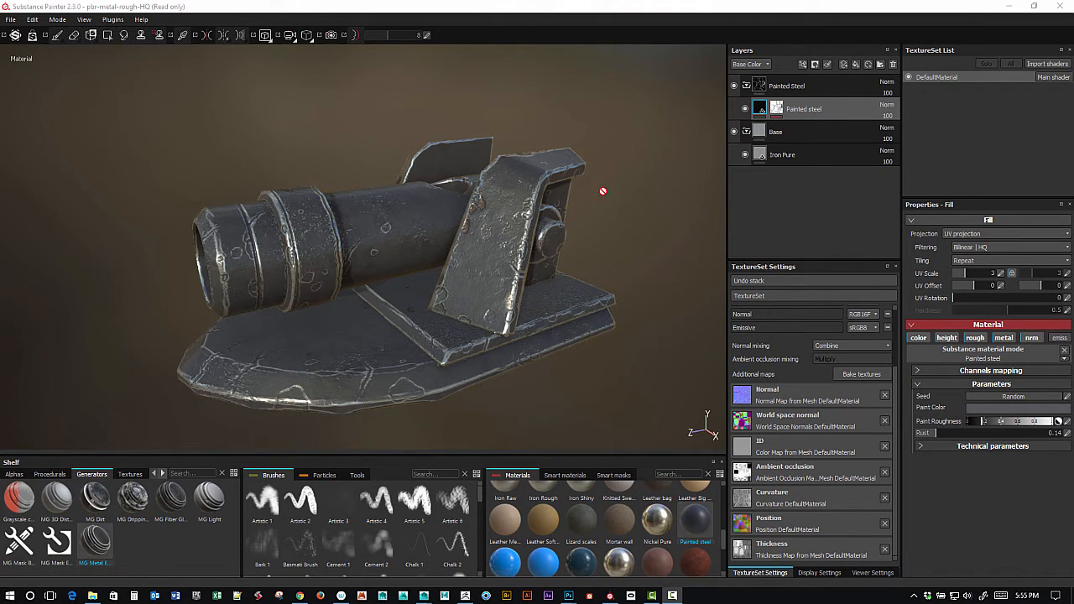
# Add a folder above the Painted Steel folder and name it MyPaintedSteel.
pyautogui.click(804, 87)
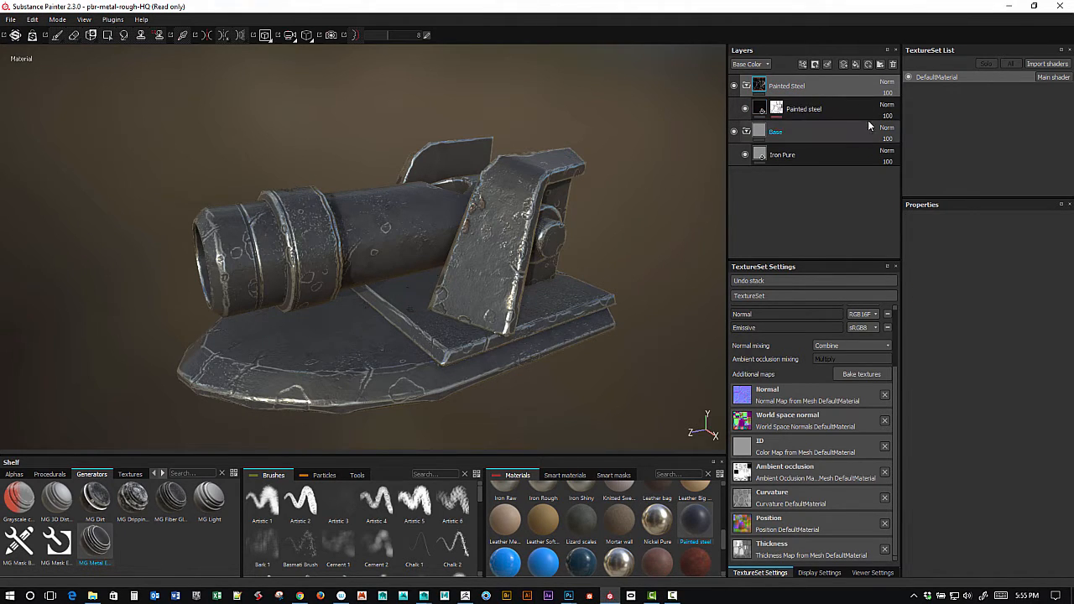
pyautogui.click(879, 66)
pyautogui.doubleClick(779, 86)
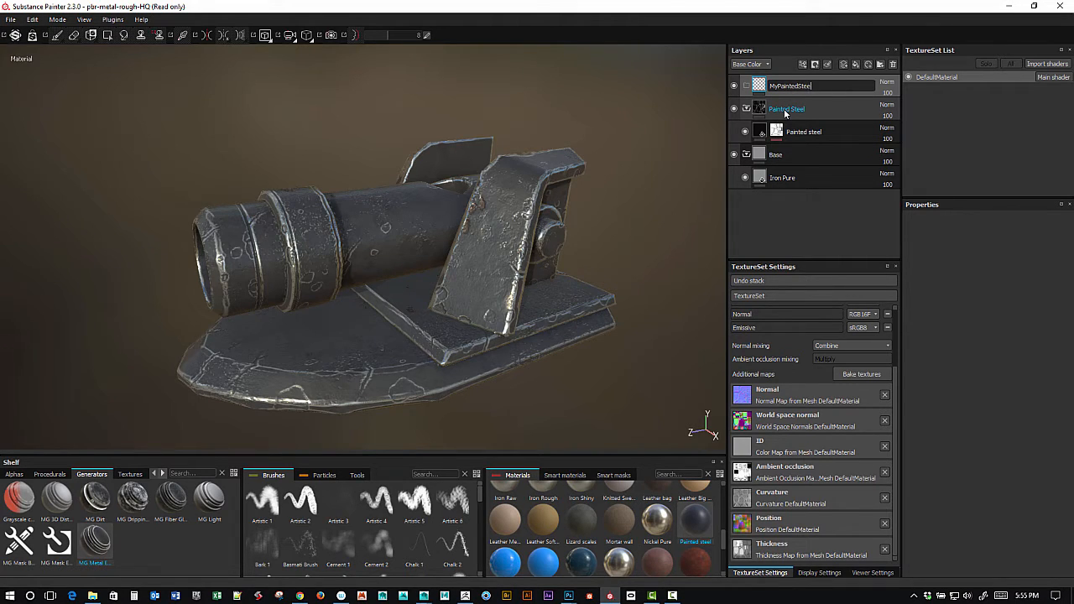
pyautogui.press('Return')
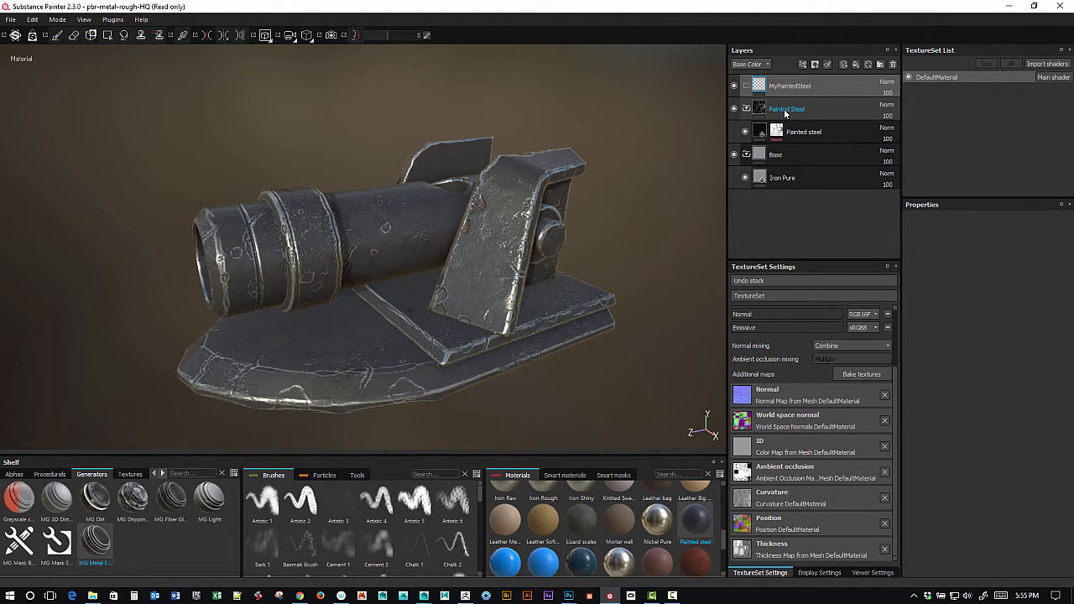
# Create a fill layer inside the MyPaintedSteel folder and rename it Red.
pyautogui.click(857, 64)
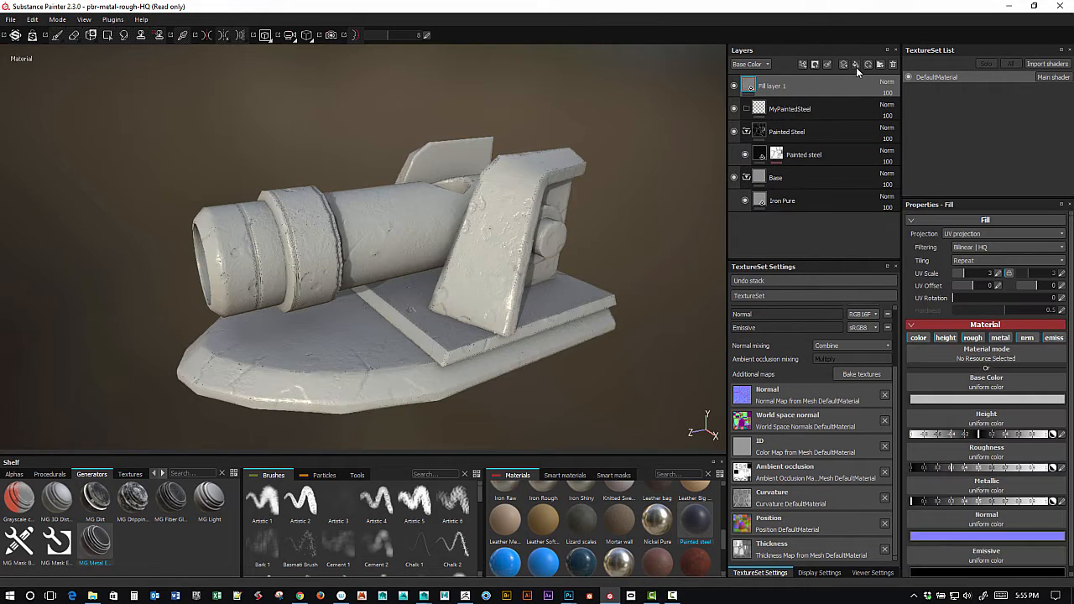
pyautogui.moveTo(758, 86); pyautogui.dragTo(779, 100)
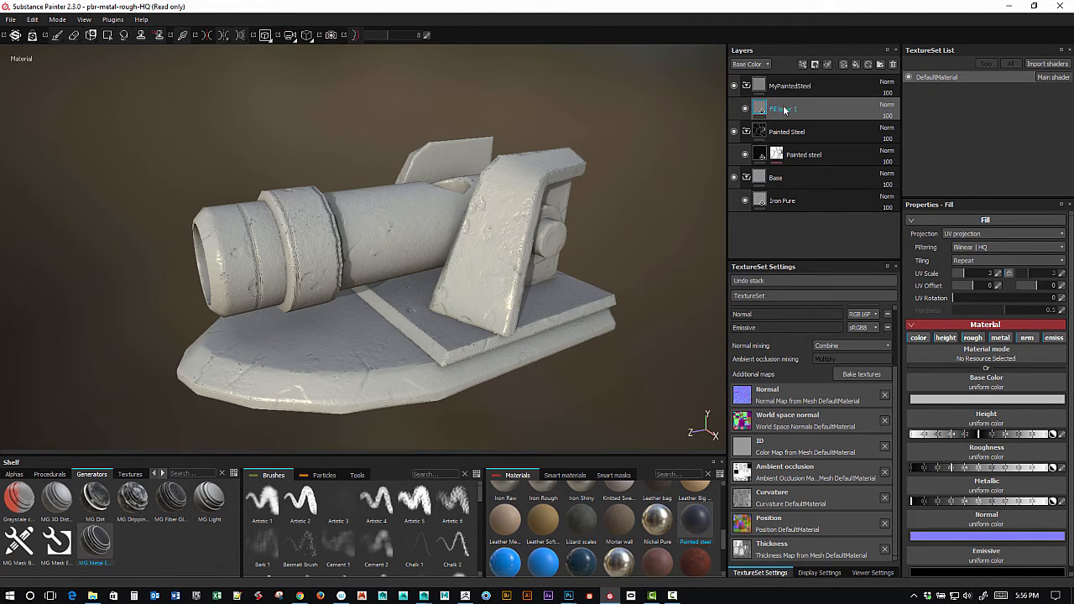
pyautogui.doubleClick(783, 109)
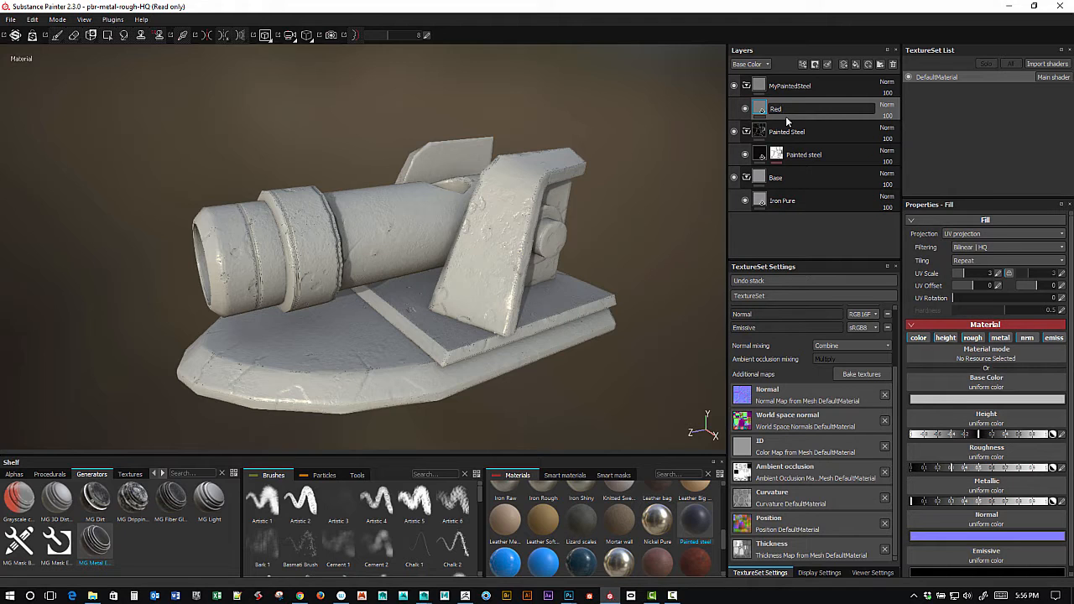
pyautogui.press('Return')
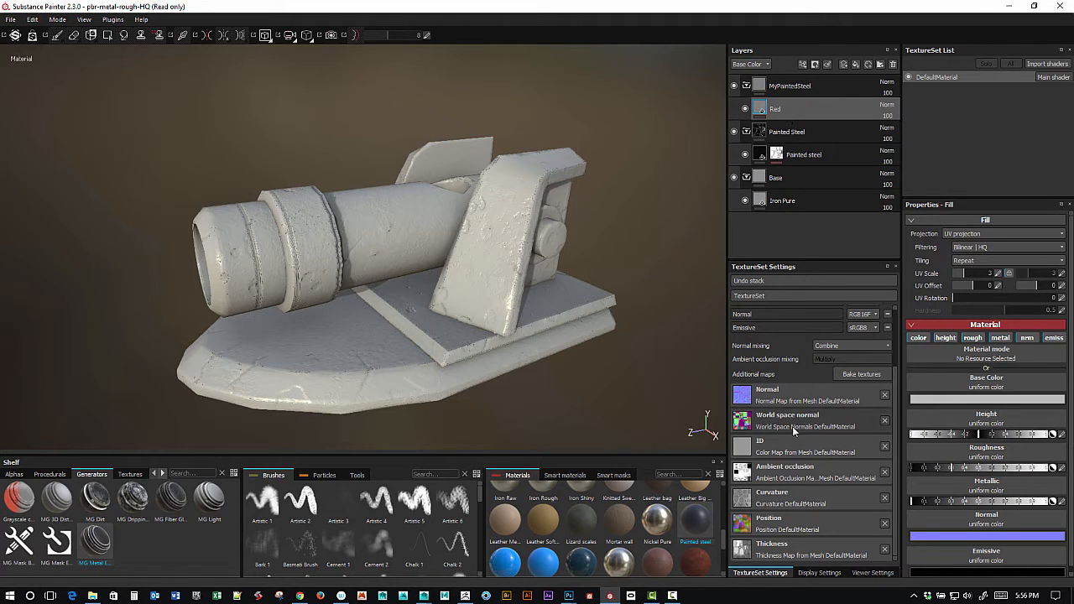
pyautogui.doubleClick(775, 110)
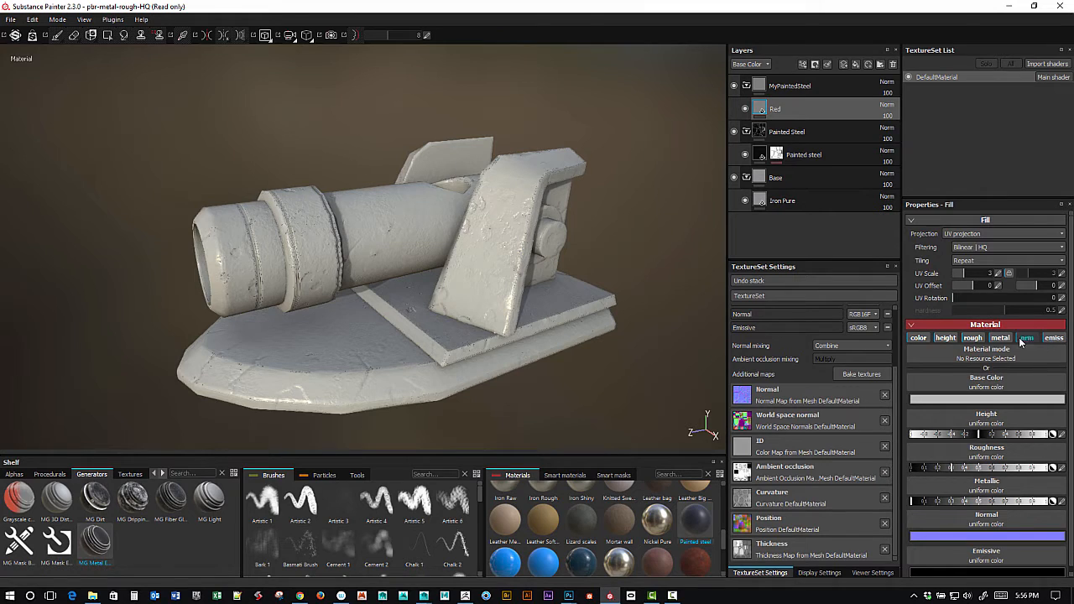
pyautogui.scroll(5, 894, 416)
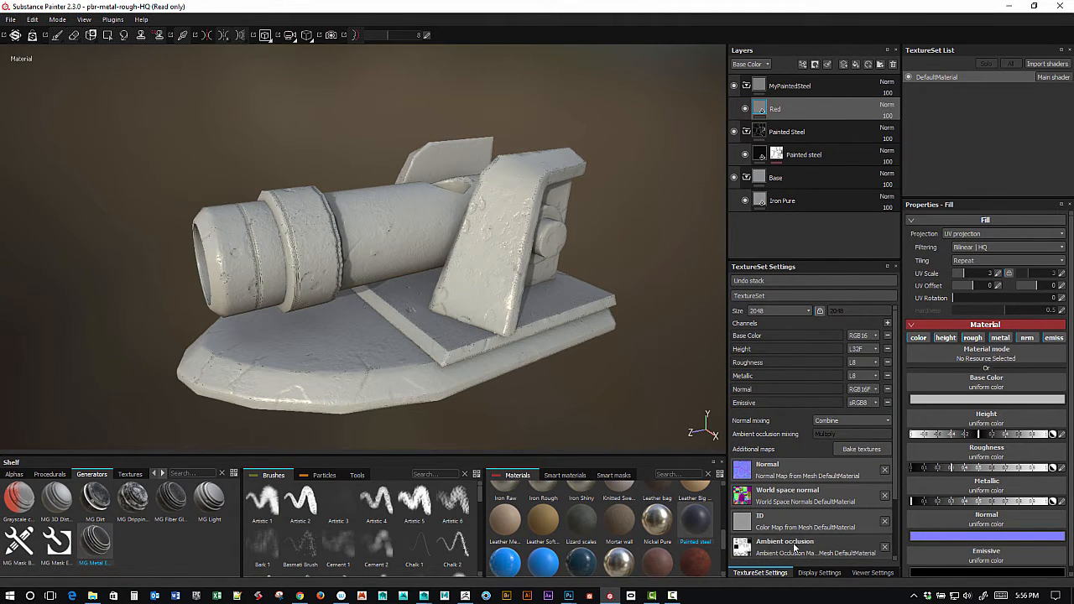
# Check which channels can be added to the texture set and switch the shader to pbr-metal-rough-with-alpha-blending.
pyautogui.click(887, 324)
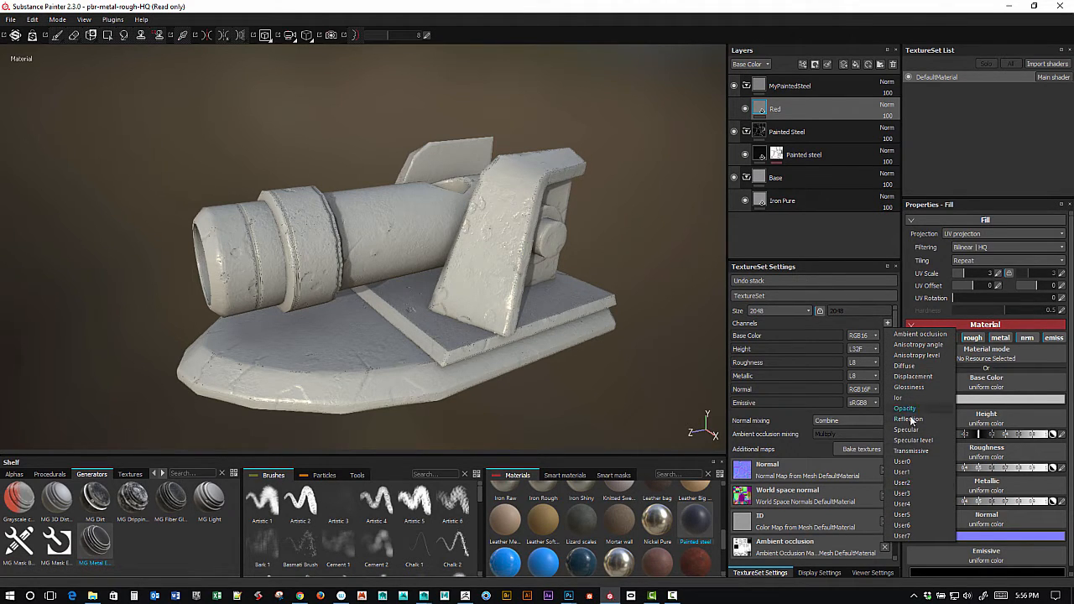
pyautogui.click(873, 330)
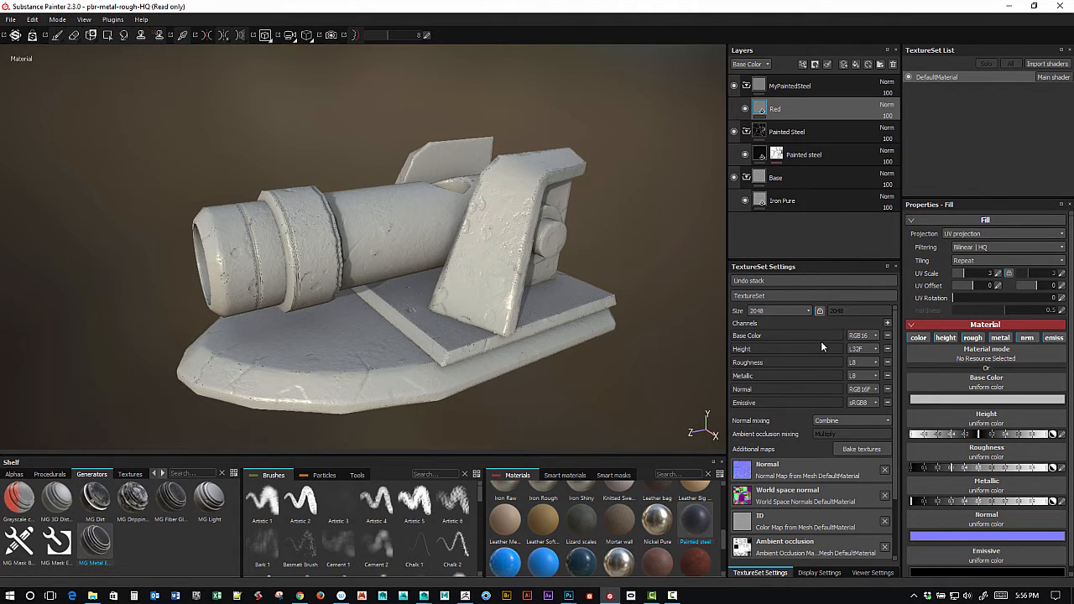
pyautogui.click(874, 574)
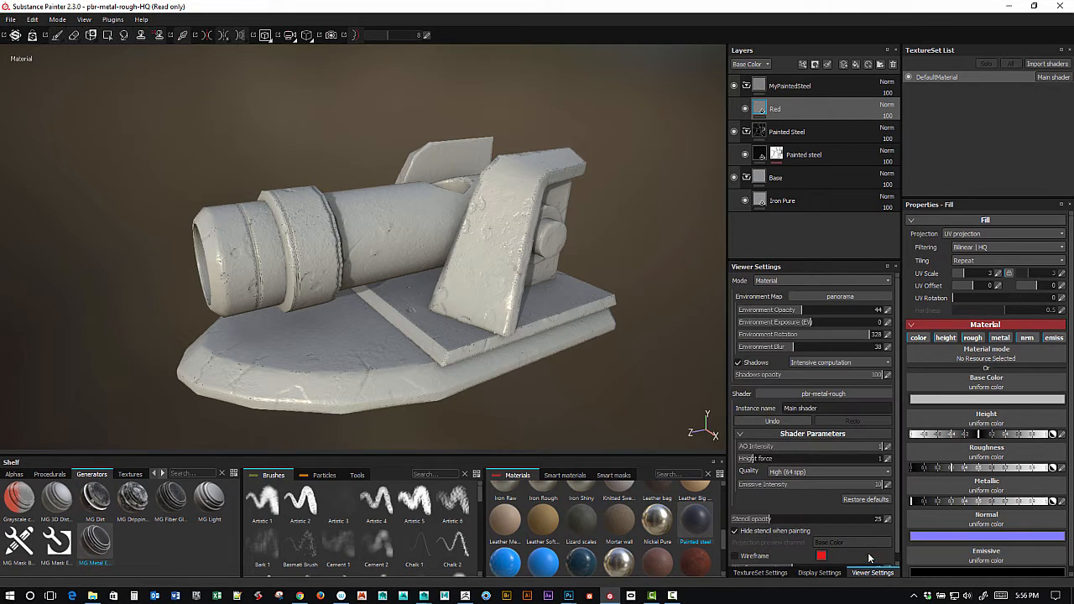
pyautogui.click(839, 394)
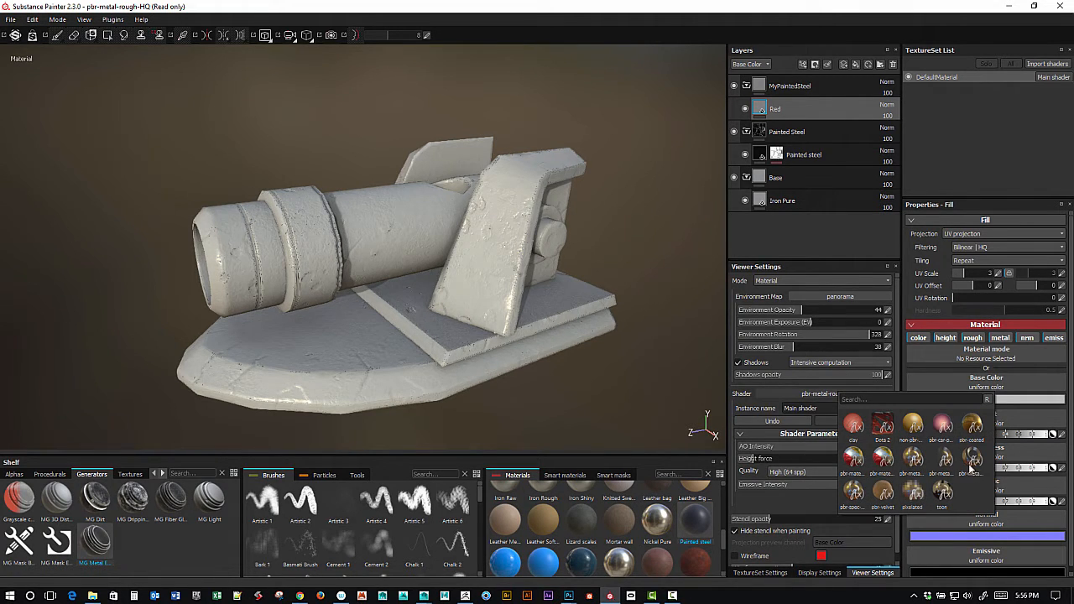
pyautogui.click(946, 463)
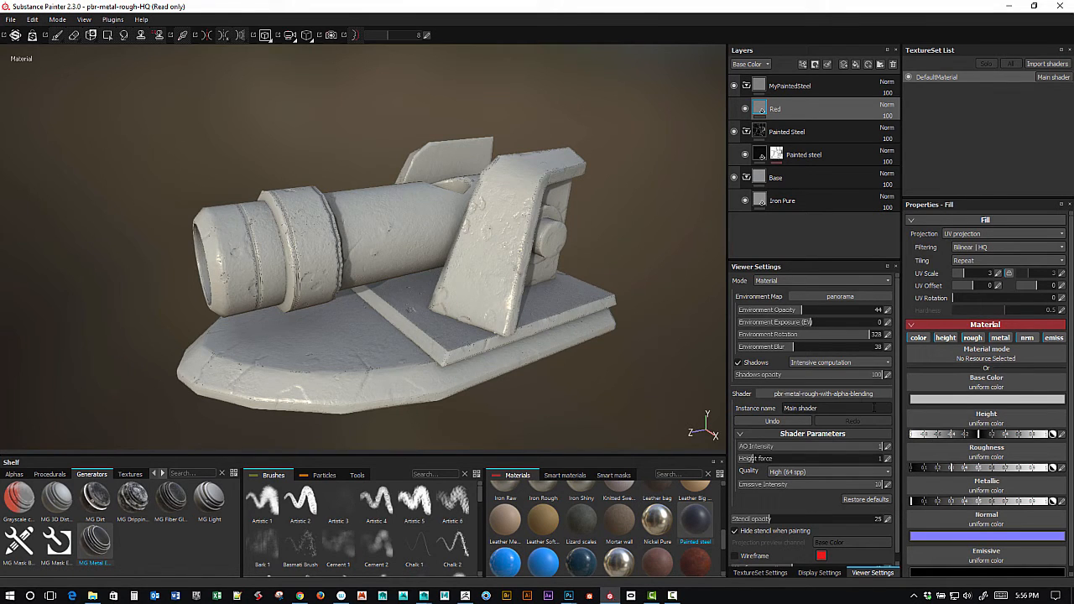
# Look over the shader and channel choices again and set the shader back to pbr-metal-rough.
pyautogui.click(869, 396)
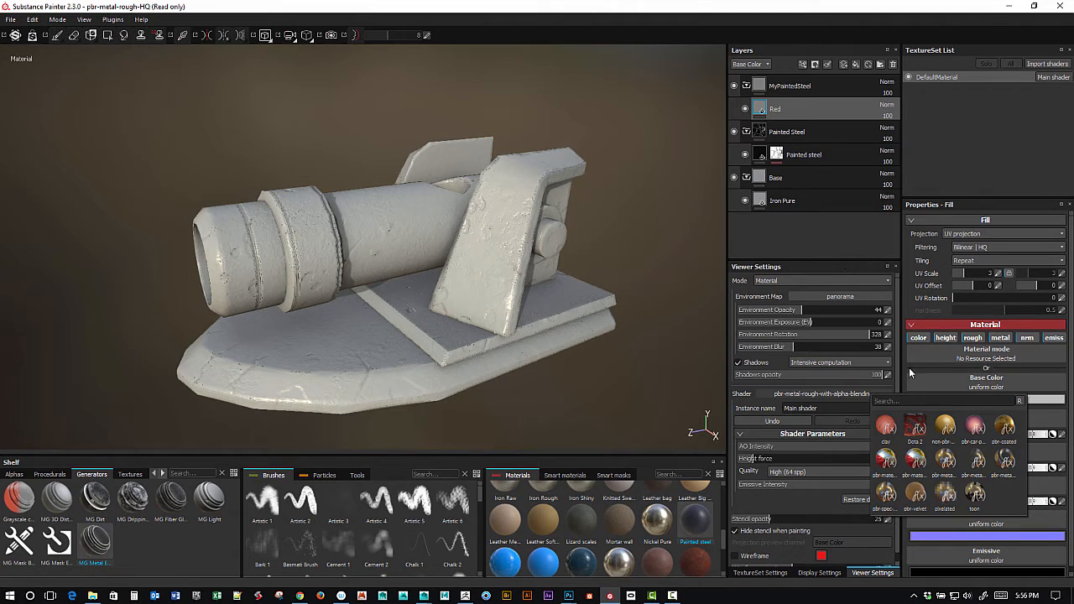
pyautogui.click(766, 572)
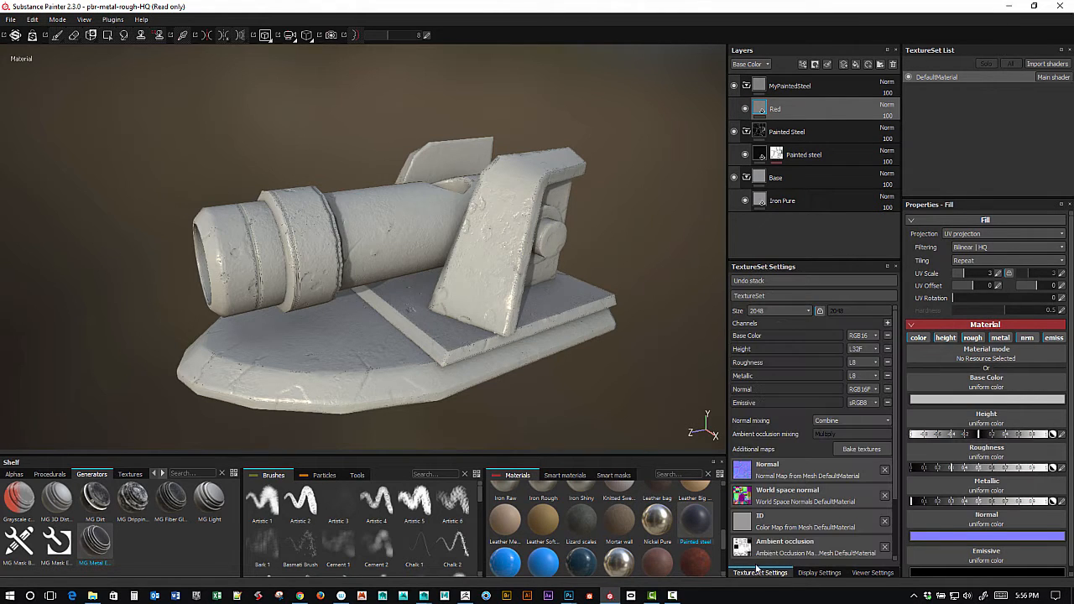
pyautogui.click(887, 324)
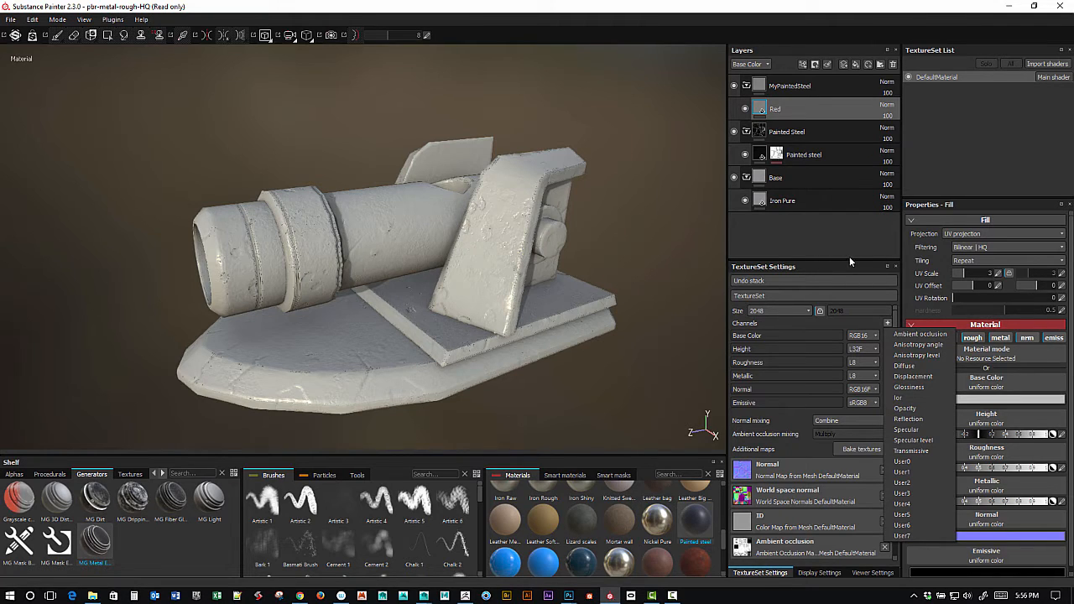
pyautogui.click(873, 573)
pyautogui.click(873, 394)
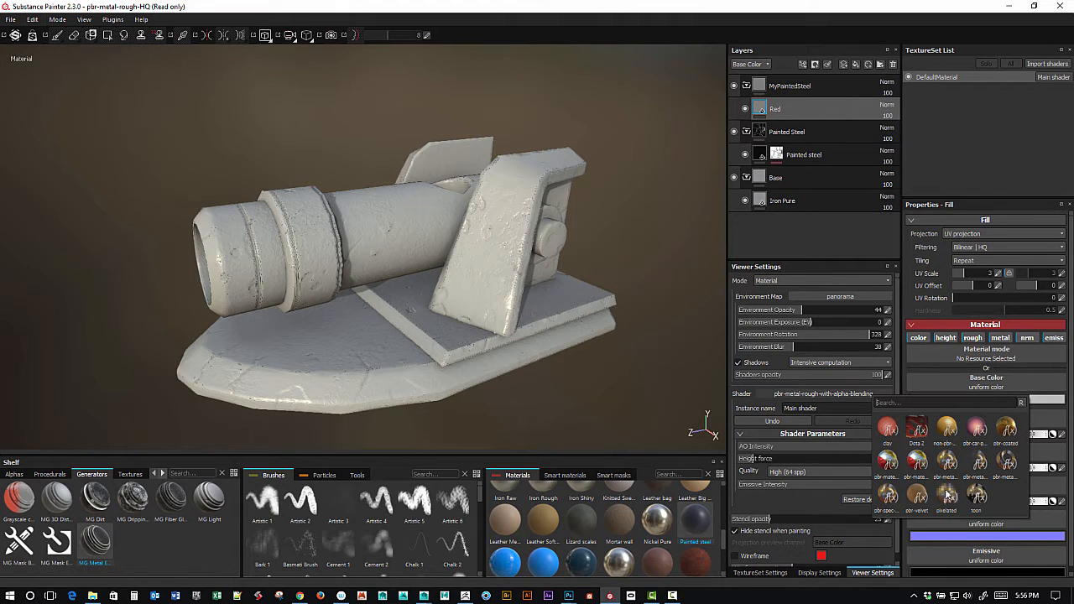
pyautogui.click(948, 462)
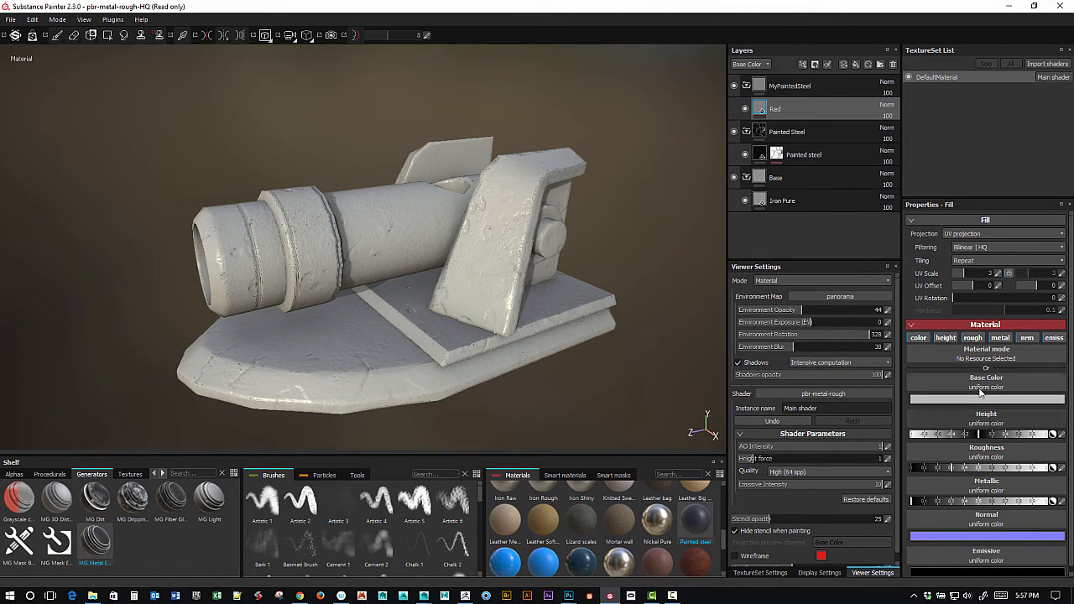
# Turn off the Red layer's height, roughness, metallic, normal and emissive channels so that only base color stays enabled.
pyautogui.click(946, 338)
pyautogui.click(1004, 339)
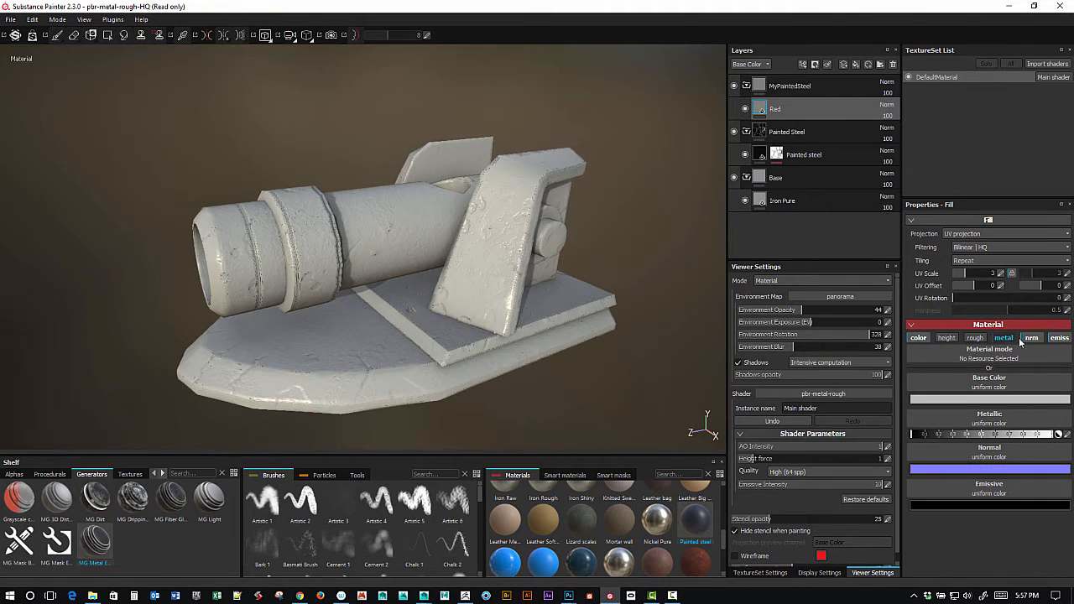
pyautogui.click(1032, 339)
pyautogui.click(1058, 340)
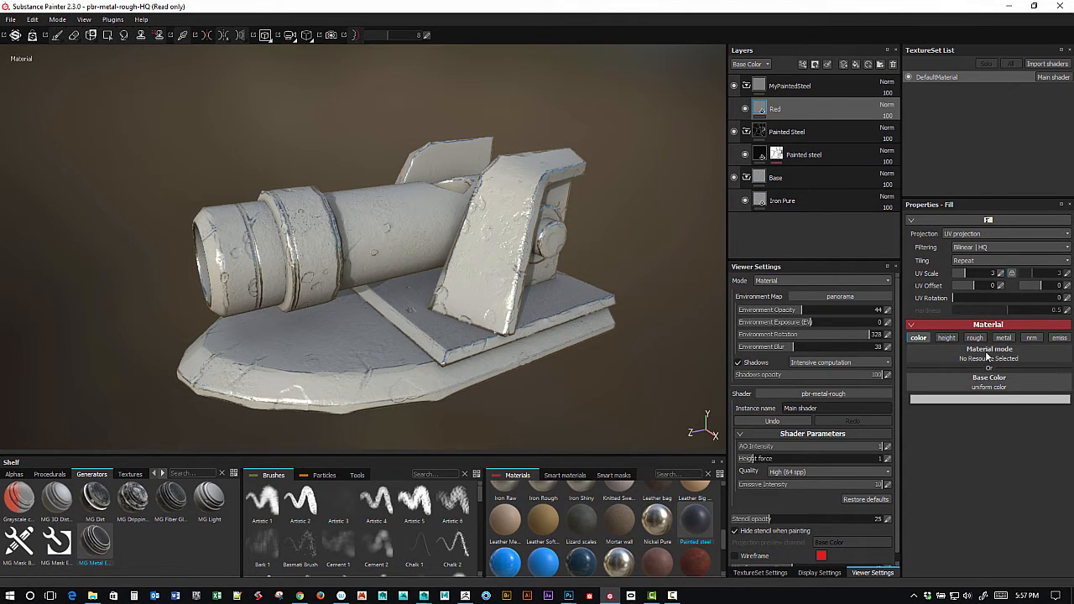
pyautogui.click(943, 341)
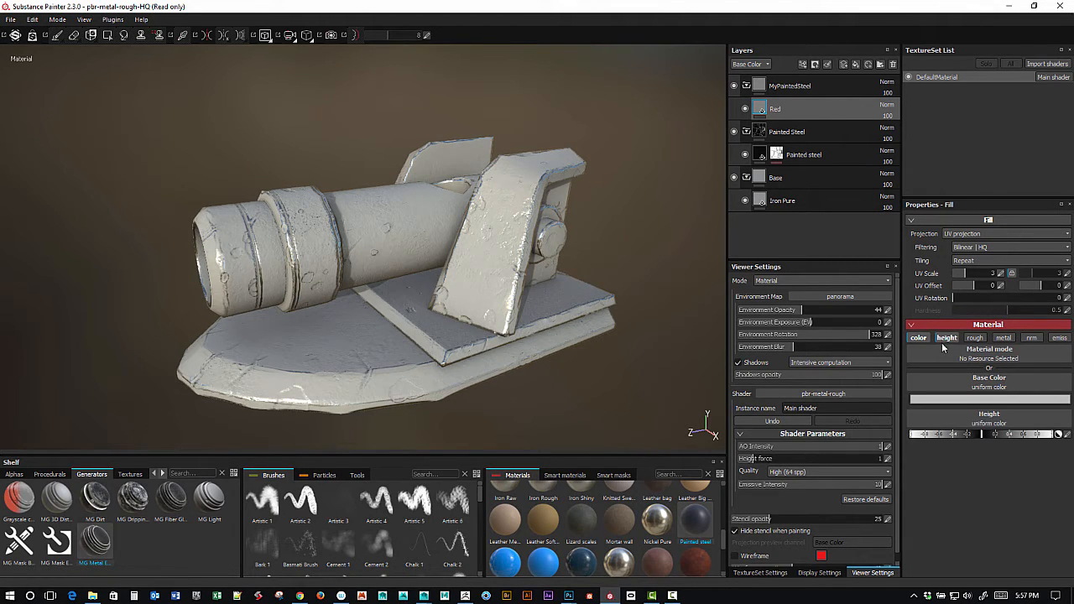
pyautogui.click(943, 341)
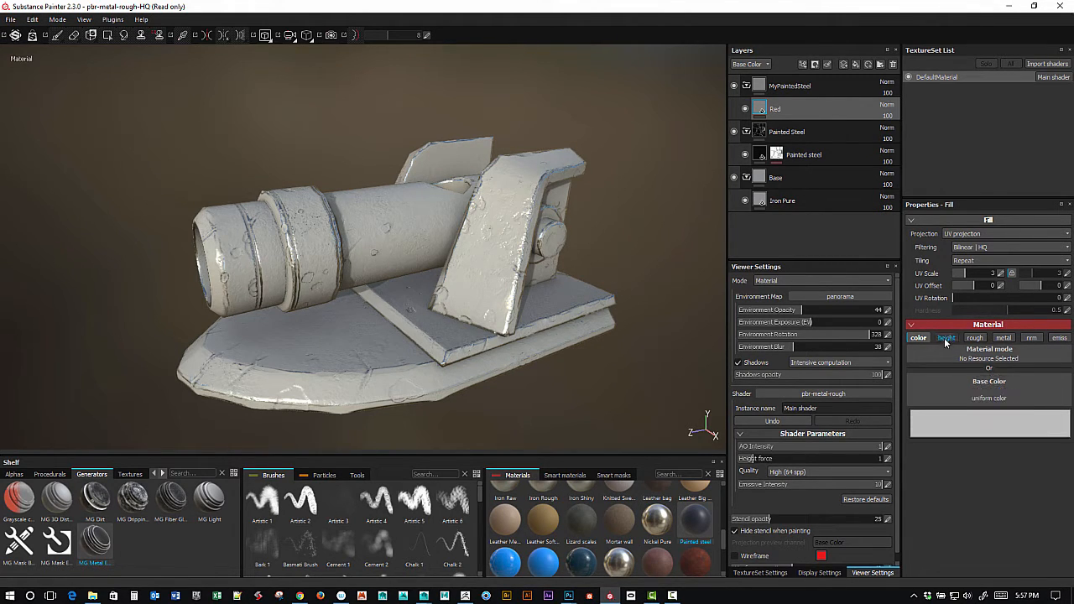
# Set the Red layer's base color to a dark red with RGB 0.083, 0.017, 0.017.
pyautogui.click(948, 401)
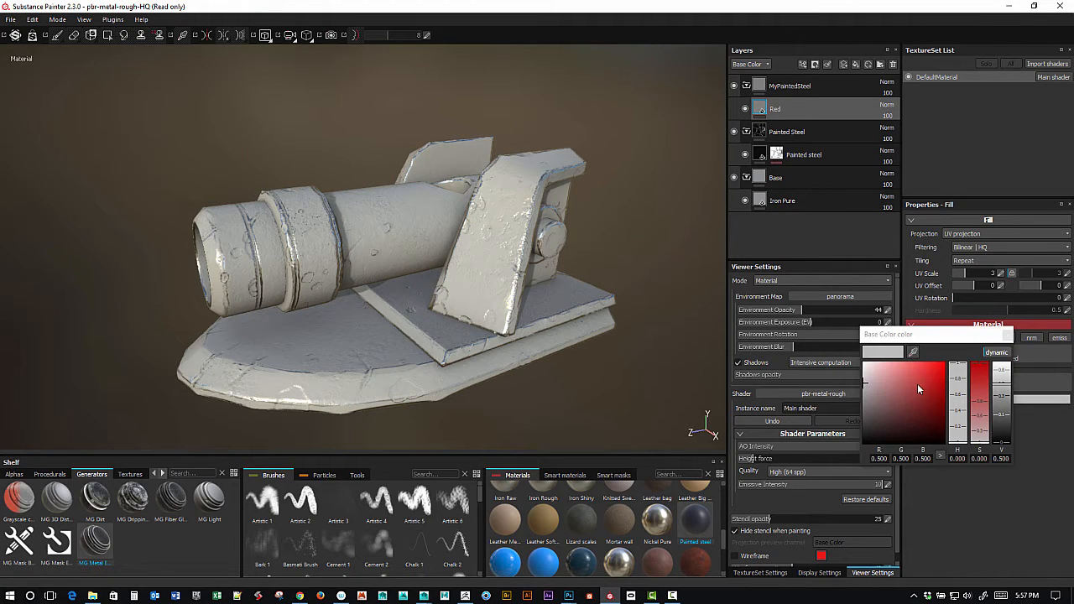
pyautogui.moveTo(918, 384); pyautogui.dragTo(898, 417)
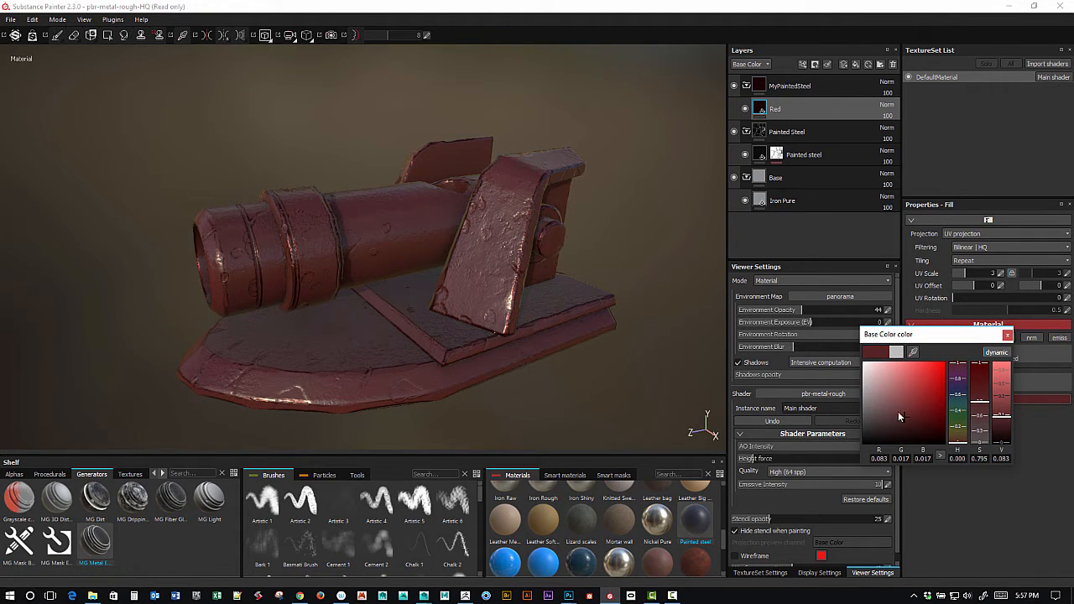
pyautogui.click(1008, 335)
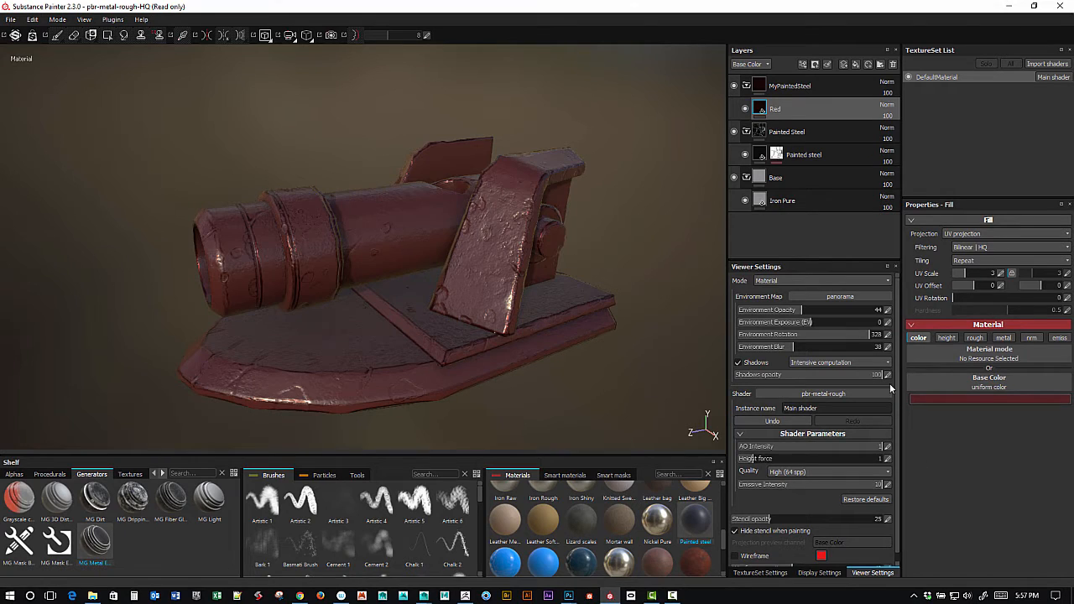
# Enable the Red layer's height and roughness channels, raise the height slightly above zero and set the roughness to about 0.4.
pyautogui.click(947, 339)
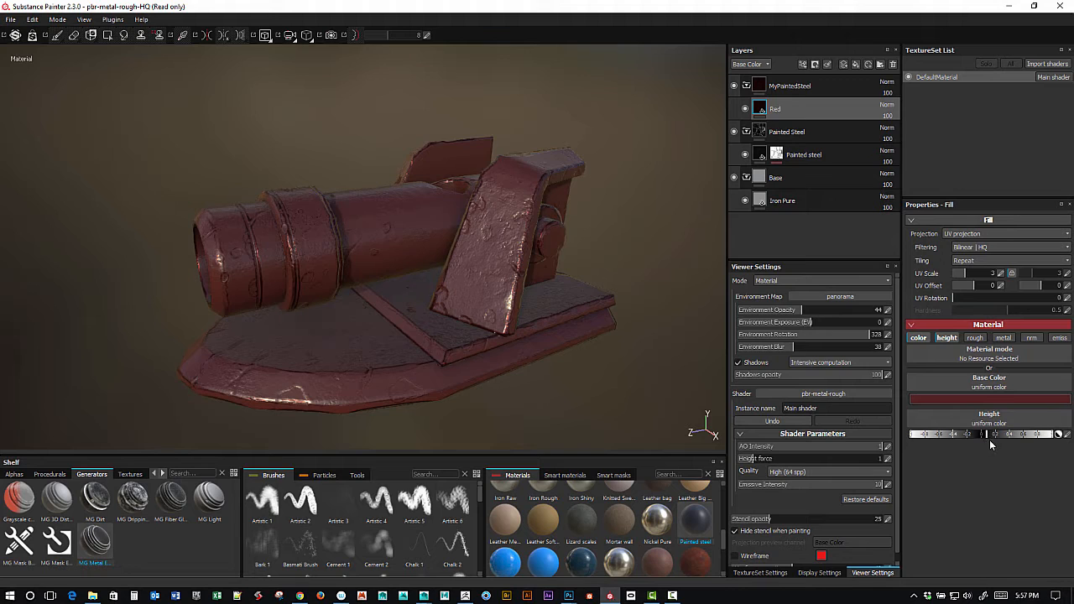
pyautogui.click(977, 338)
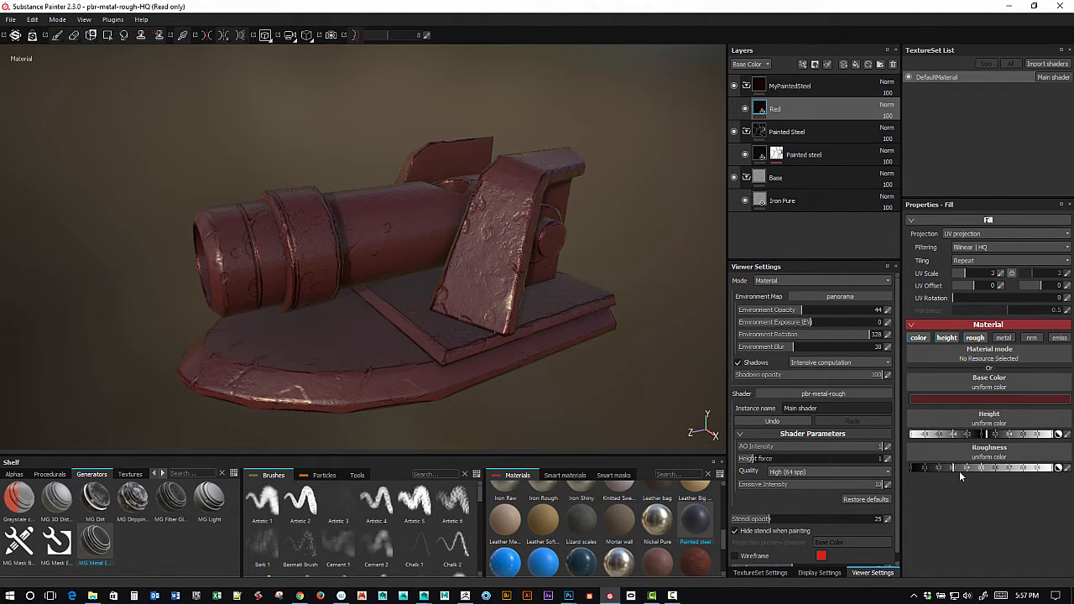
pyautogui.moveTo(956, 468)
pyautogui.mouseDown()
pyautogui.moveTo(982, 469)
pyautogui.moveTo(927, 473)
pyautogui.mouseUp()
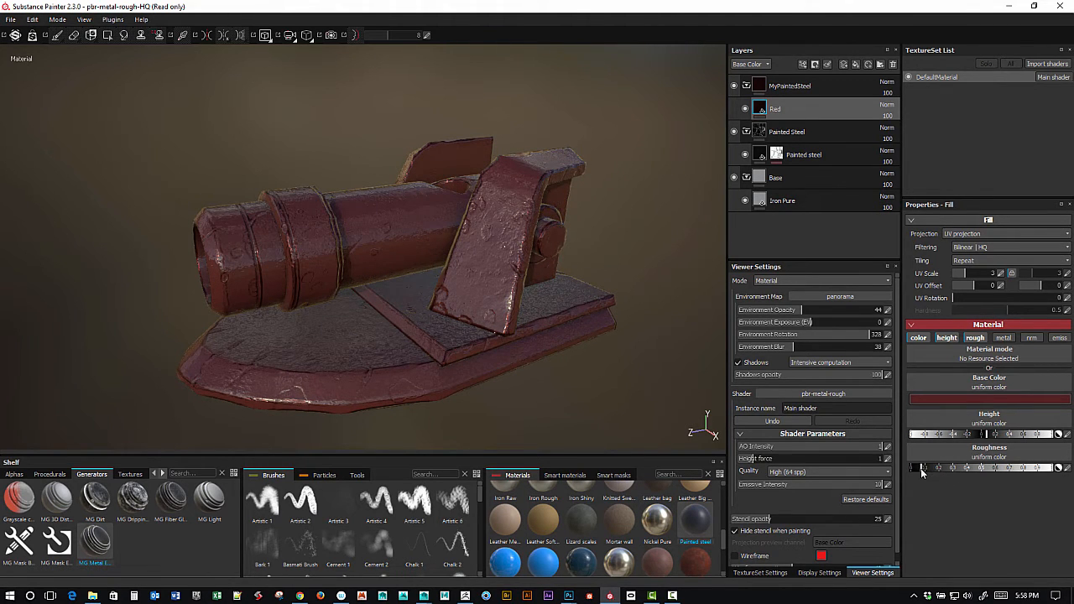
pyautogui.moveTo(921, 468); pyautogui.dragTo(1034, 472)
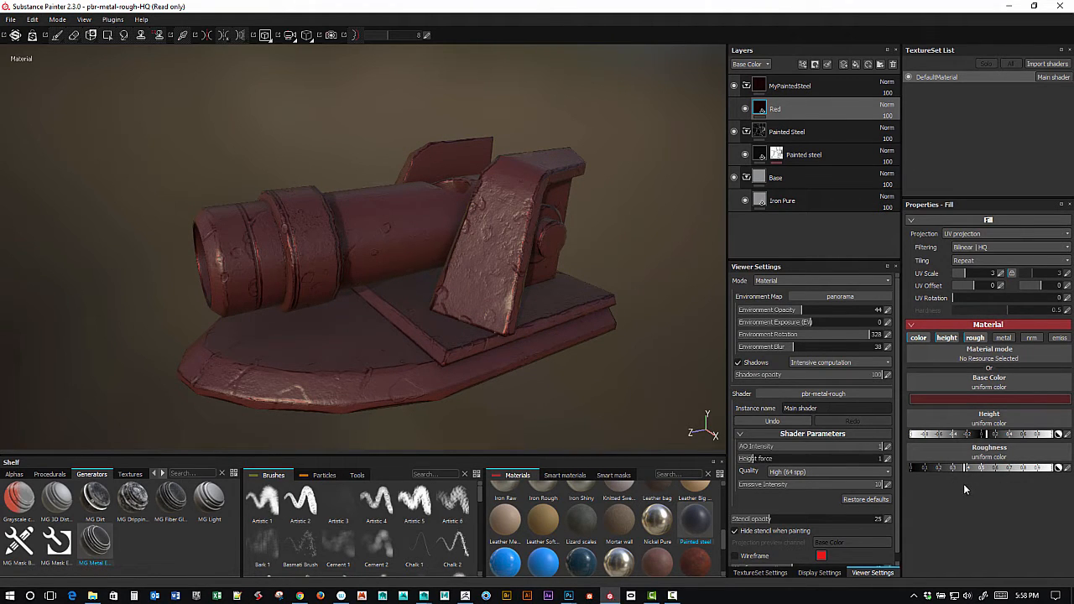
# Try high, medium and zero Metallic values on the Red layer and turn its metallic channel off again.
pyautogui.click(1004, 337)
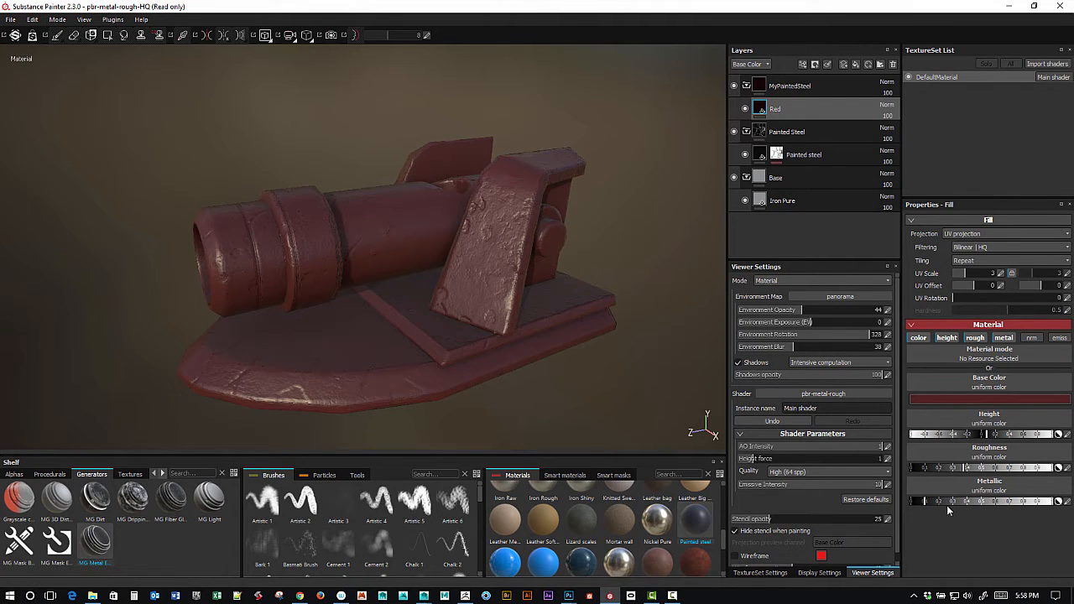
pyautogui.moveTo(997, 508); pyautogui.dragTo(1067, 514)
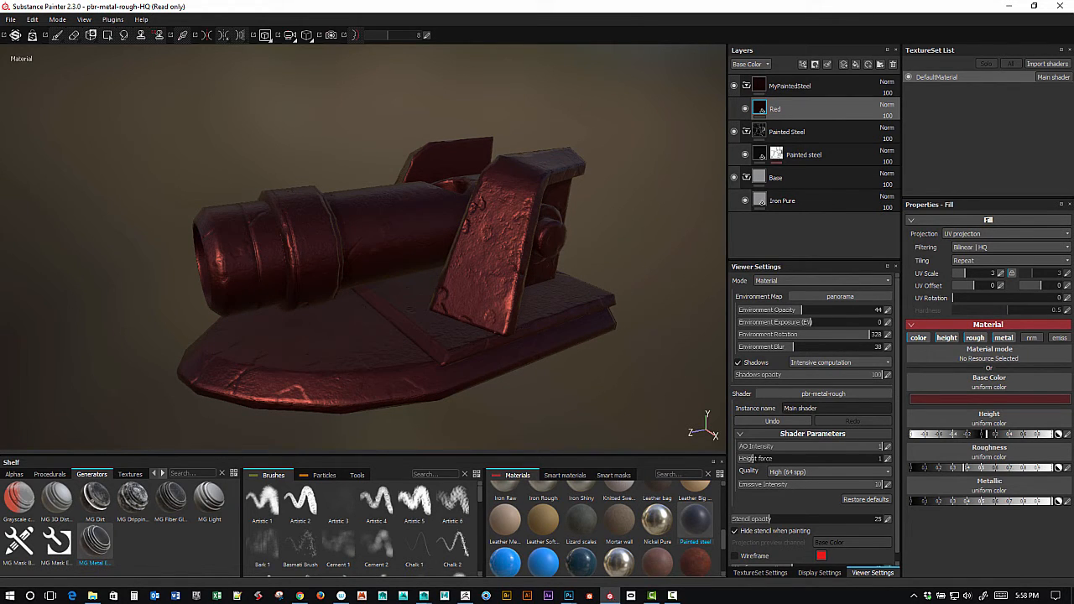
pyautogui.moveTo(1033, 500); pyautogui.dragTo(1064, 519)
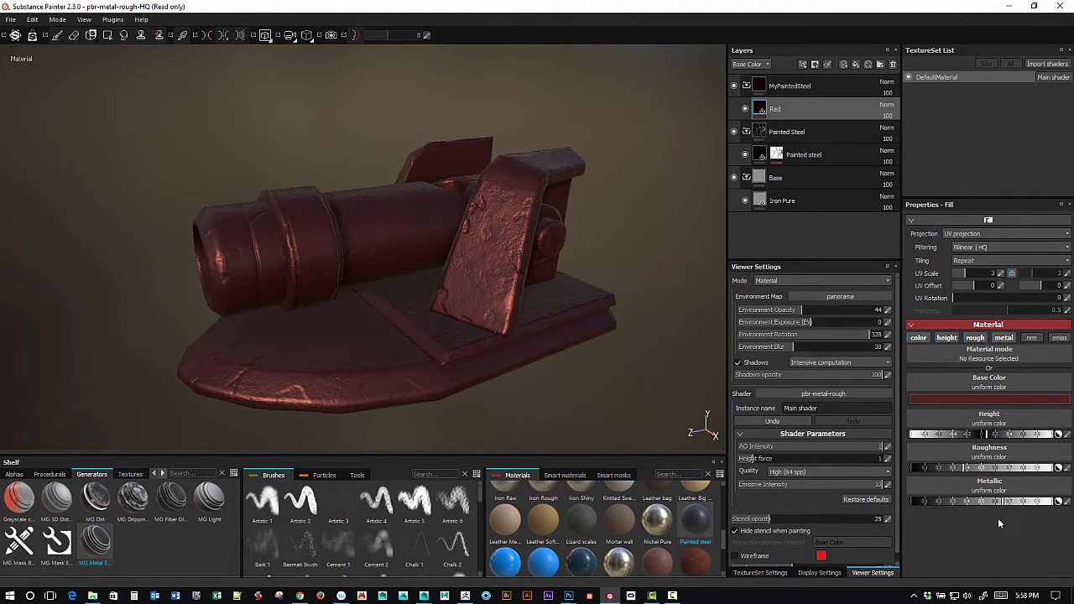
pyautogui.moveTo(918, 509); pyautogui.dragTo(913, 510)
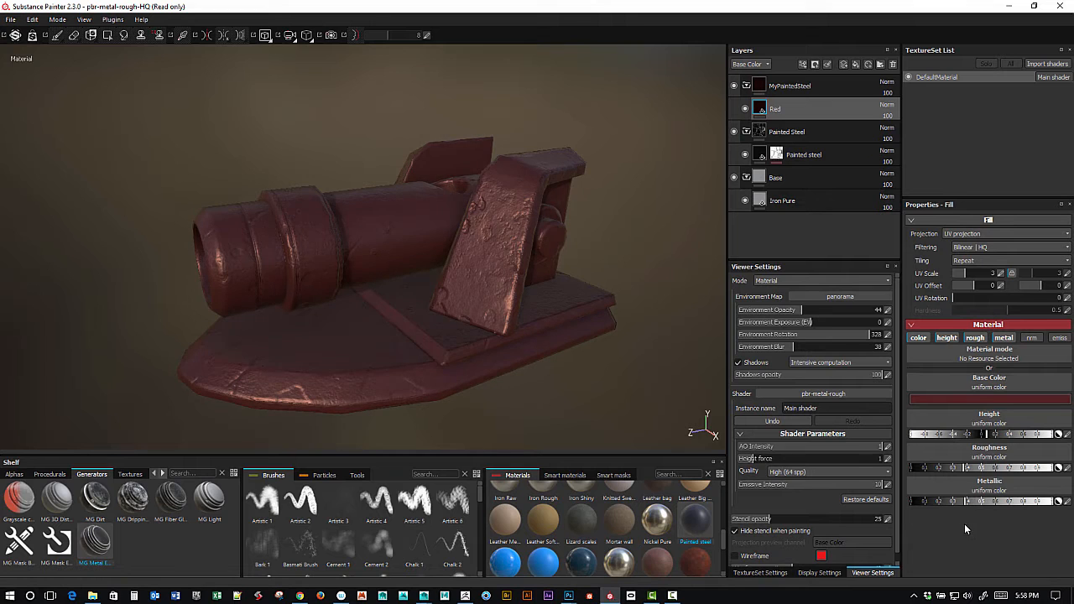
pyautogui.moveTo(940, 511); pyautogui.dragTo(906, 507)
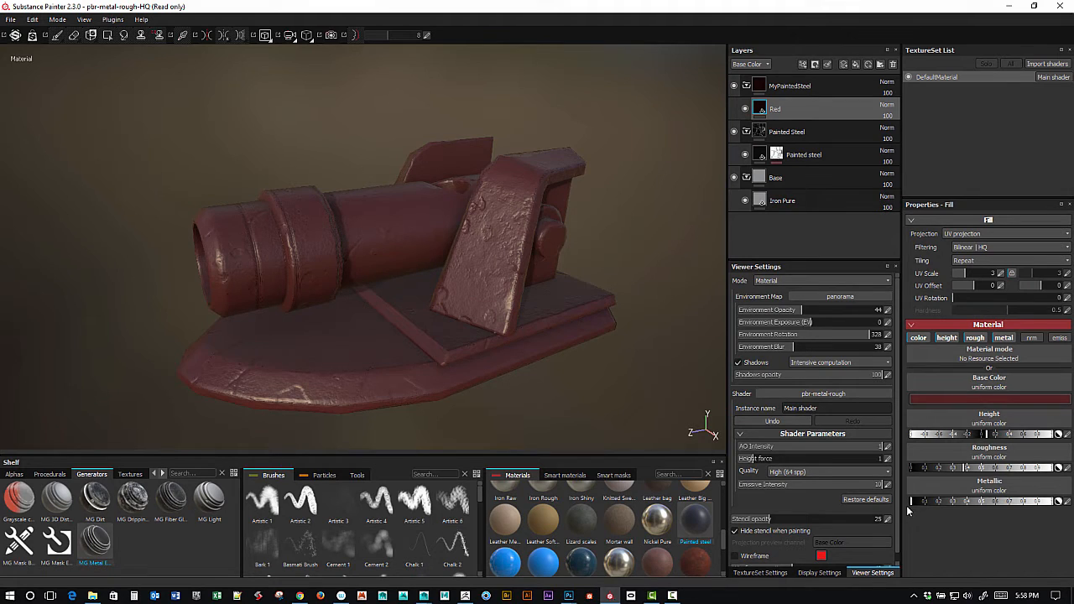
pyautogui.click(1003, 337)
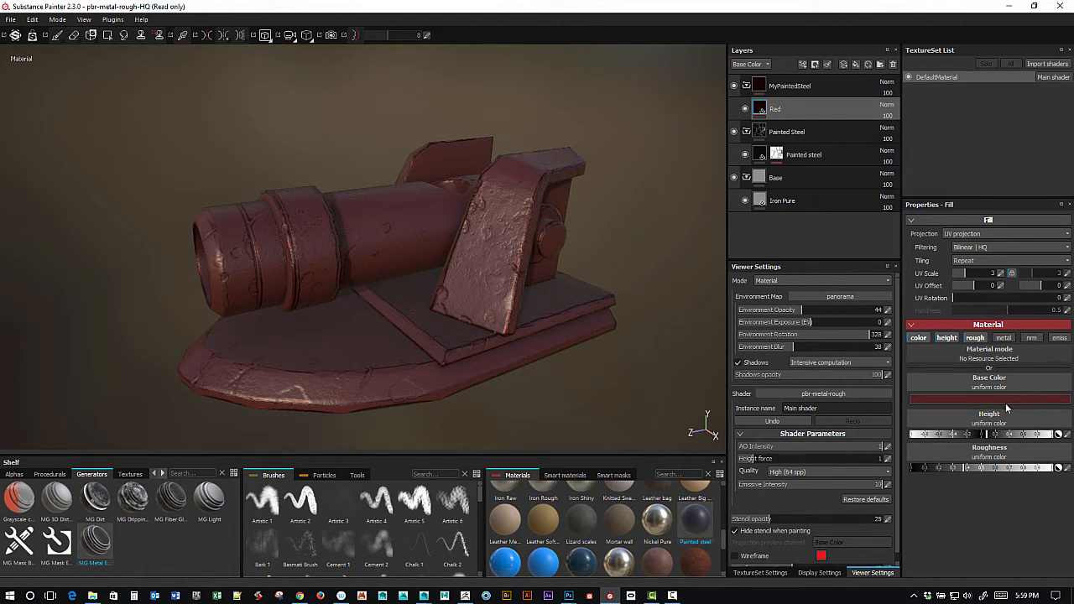
# Enable the Red layer's emissive channel and set the emissive color to pure red, RGB 1, 0, 0.
pyautogui.click(1062, 338)
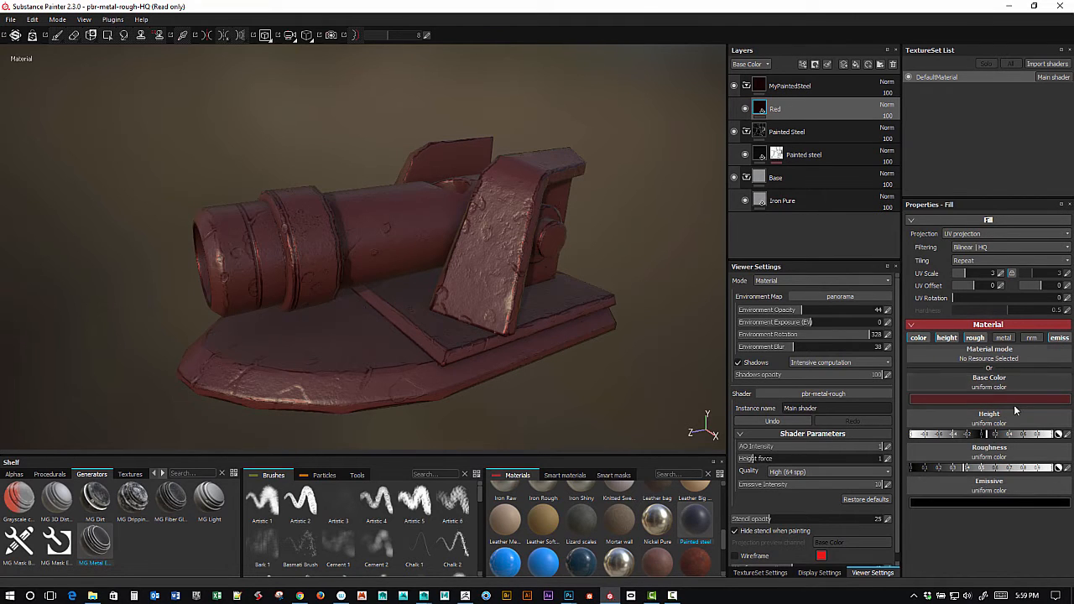
pyautogui.click(982, 498)
pyautogui.click(941, 478)
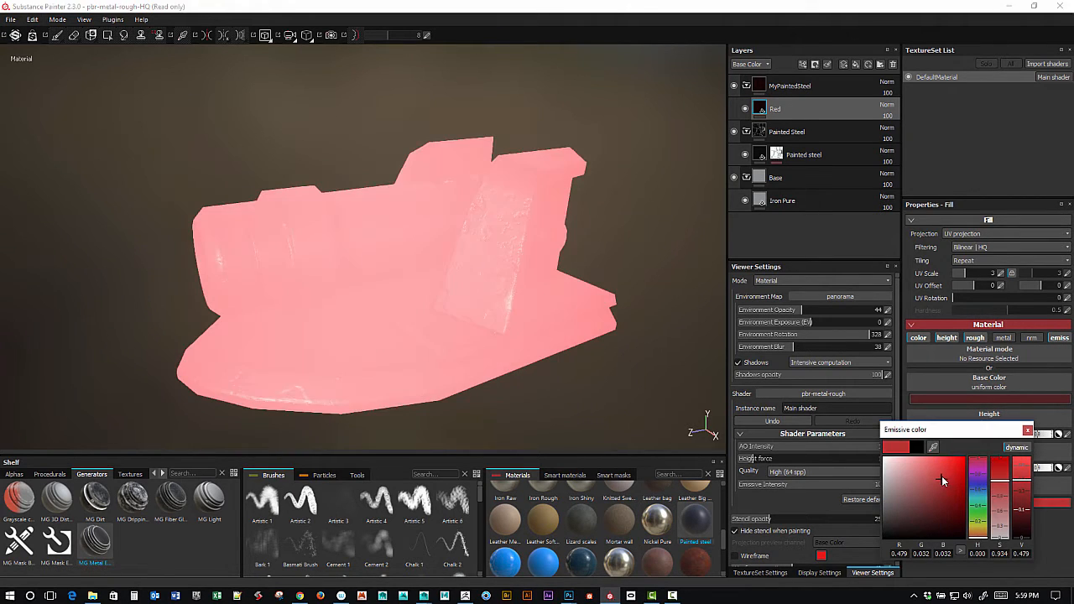
pyautogui.moveTo(941, 485)
pyautogui.mouseDown()
pyautogui.moveTo(972, 462)
pyautogui.moveTo(955, 480)
pyautogui.moveTo(963, 470)
pyautogui.moveTo(965, 494)
pyautogui.moveTo(972, 456)
pyautogui.mouseUp()
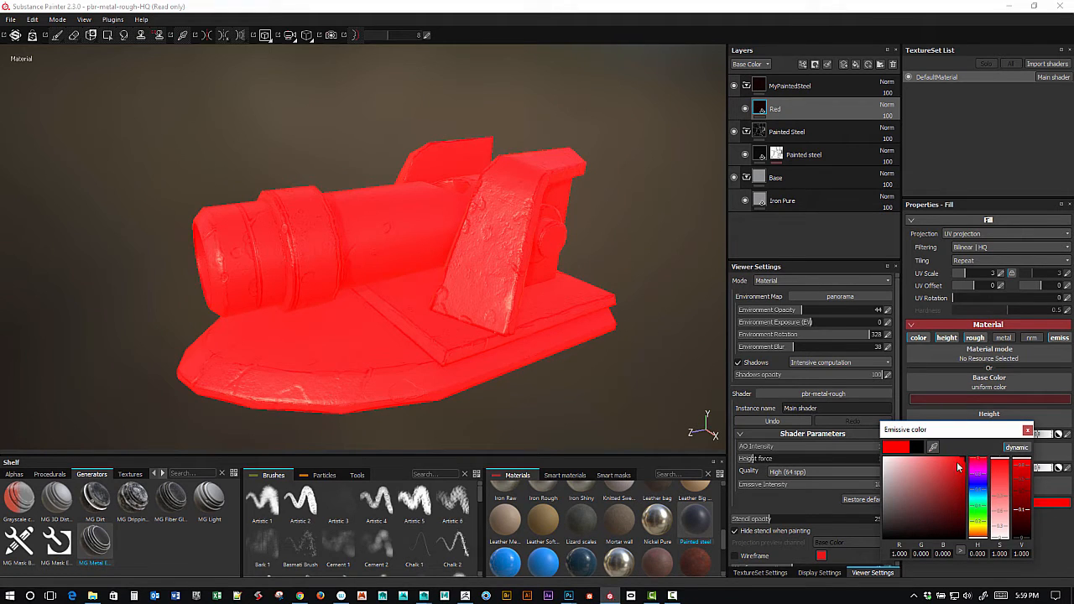
pyautogui.moveTo(957, 471)
pyautogui.mouseDown()
pyautogui.moveTo(919, 470)
pyautogui.moveTo(985, 462)
pyautogui.mouseUp()
pyautogui.click(1027, 430)
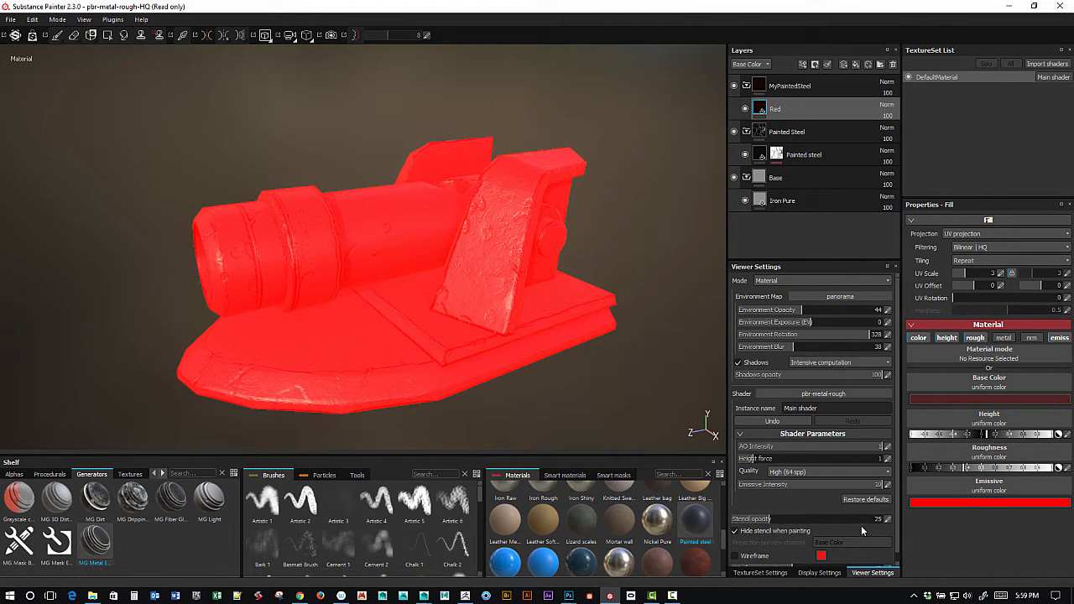
# Try lowering the shader's Emissive Intensity to about 1.2 and return it to 10.
pyautogui.moveTo(860, 488); pyautogui.dragTo(762, 486)
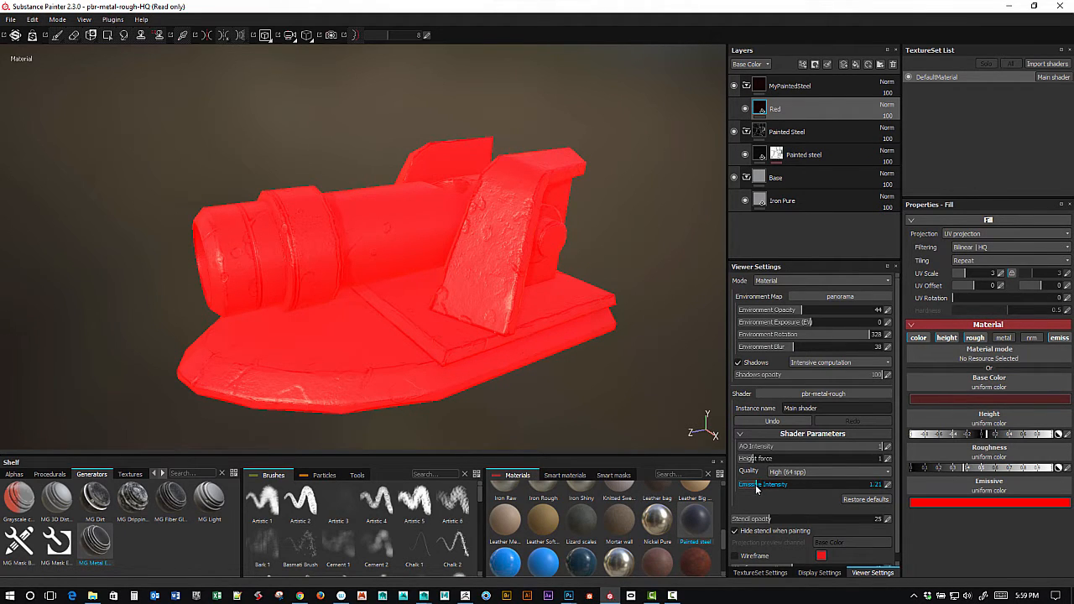
pyautogui.moveTo(755, 485); pyautogui.dragTo(821, 487)
pyautogui.click(841, 499)
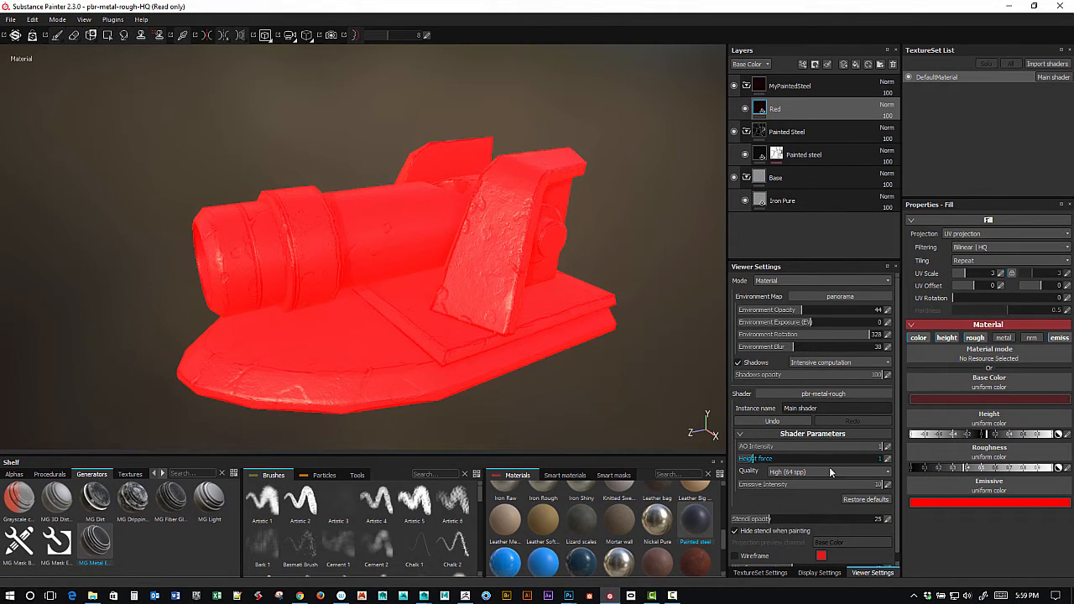
# Raise the Glare post effect's Luminance to about 9.6 and lower its Threshold to 0.81.
pyautogui.click(811, 574)
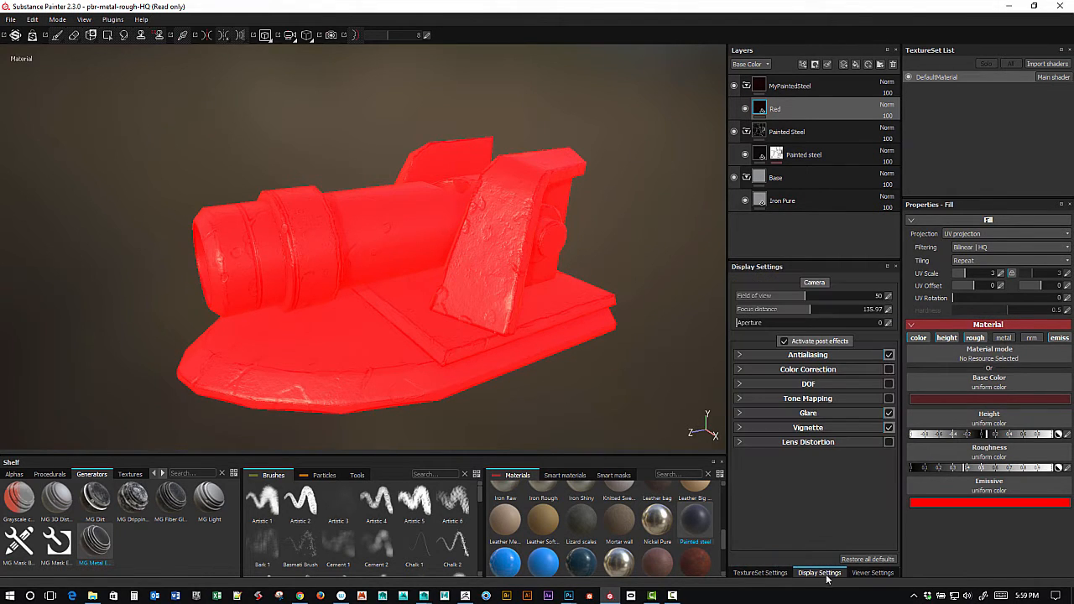
pyautogui.click(779, 413)
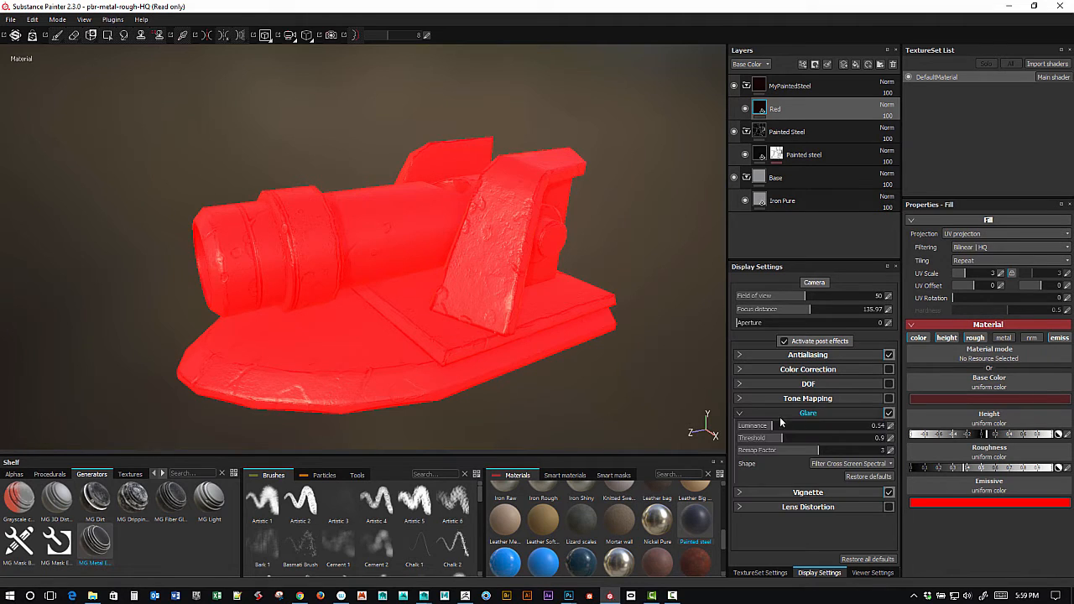
pyautogui.moveTo(774, 428); pyautogui.dragTo(870, 449)
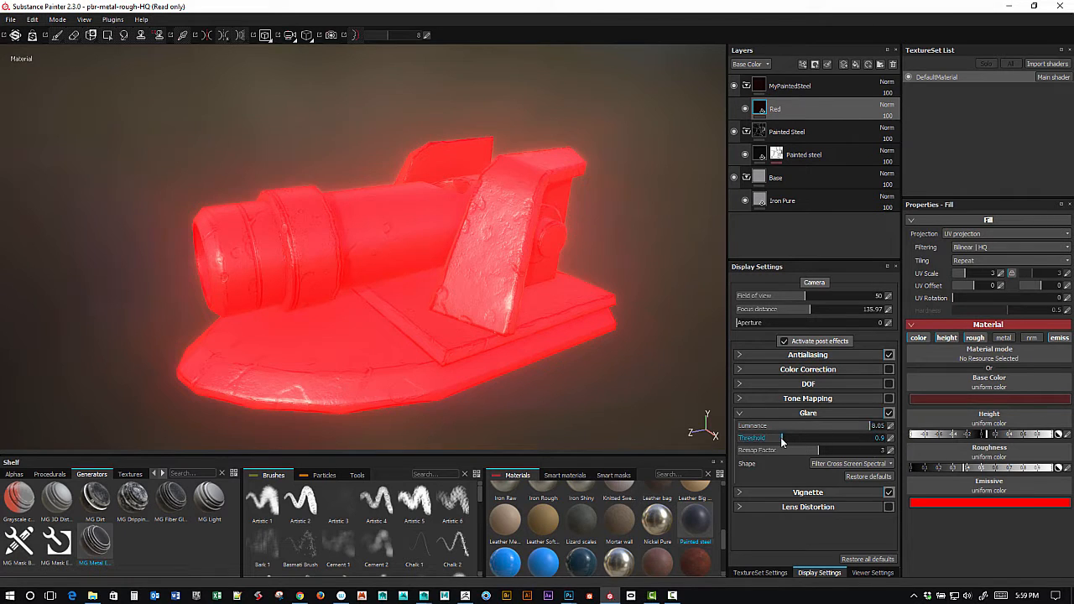
pyautogui.moveTo(781, 443)
pyautogui.mouseDown()
pyautogui.moveTo(806, 443)
pyautogui.moveTo(779, 446)
pyautogui.mouseUp()
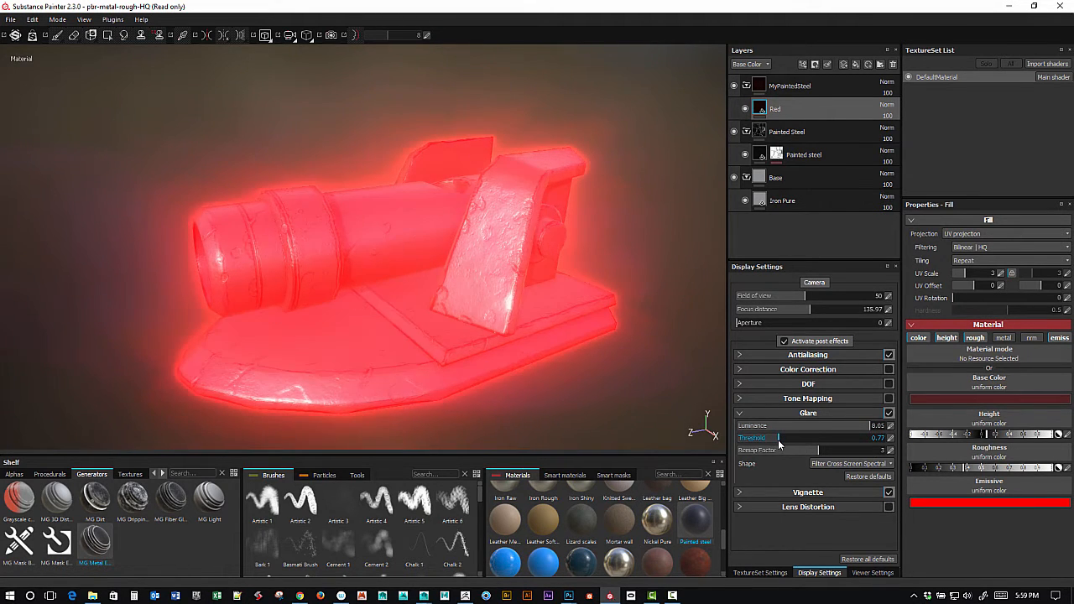
pyautogui.click(878, 427)
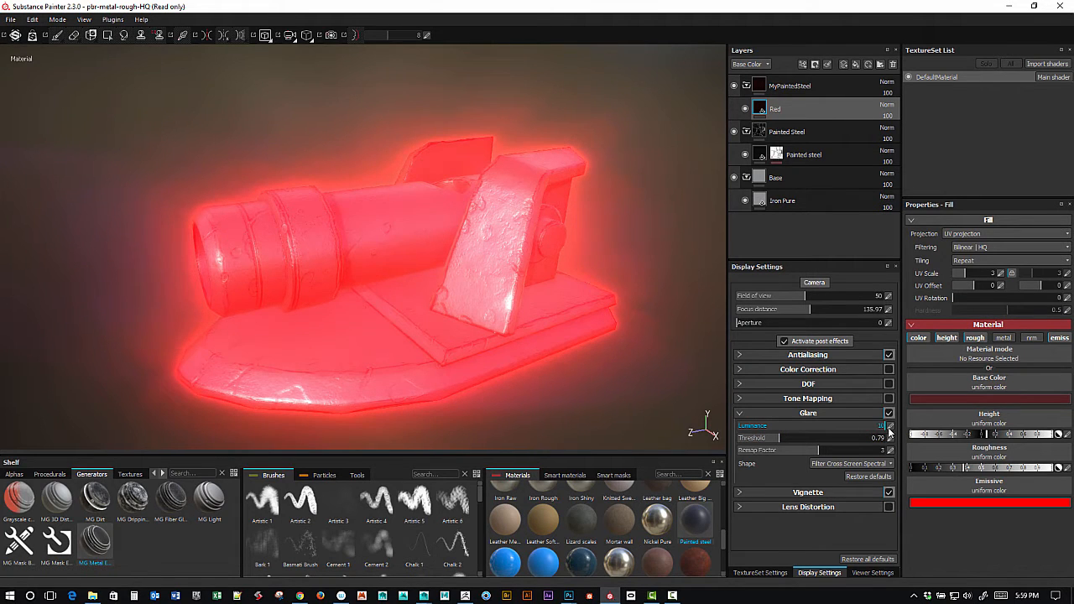
pyautogui.moveTo(877, 427); pyautogui.dragTo(874, 428)
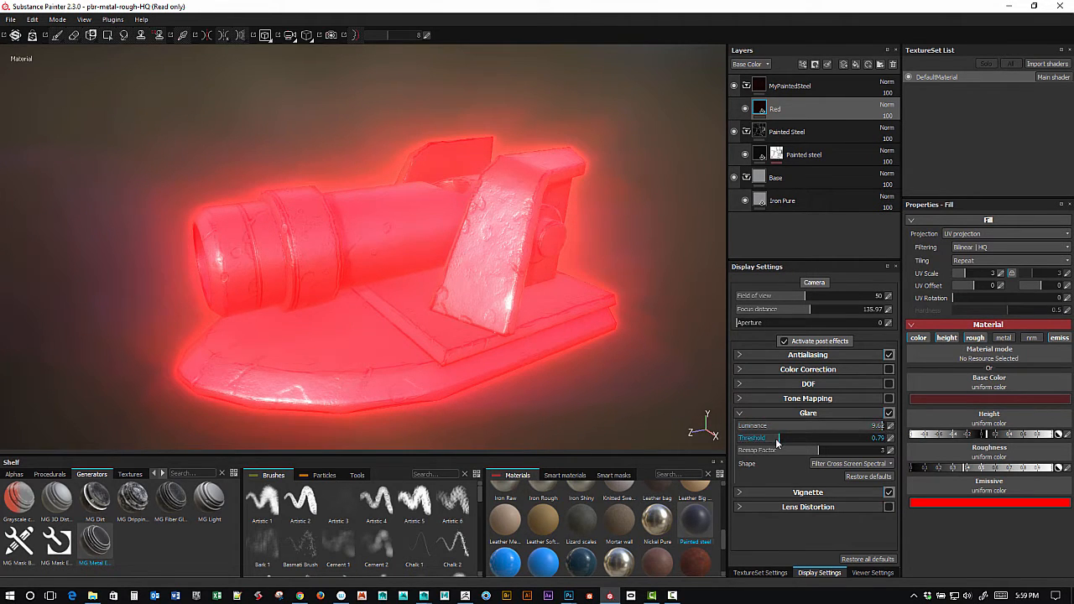
pyautogui.moveTo(777, 445); pyautogui.dragTo(781, 445)
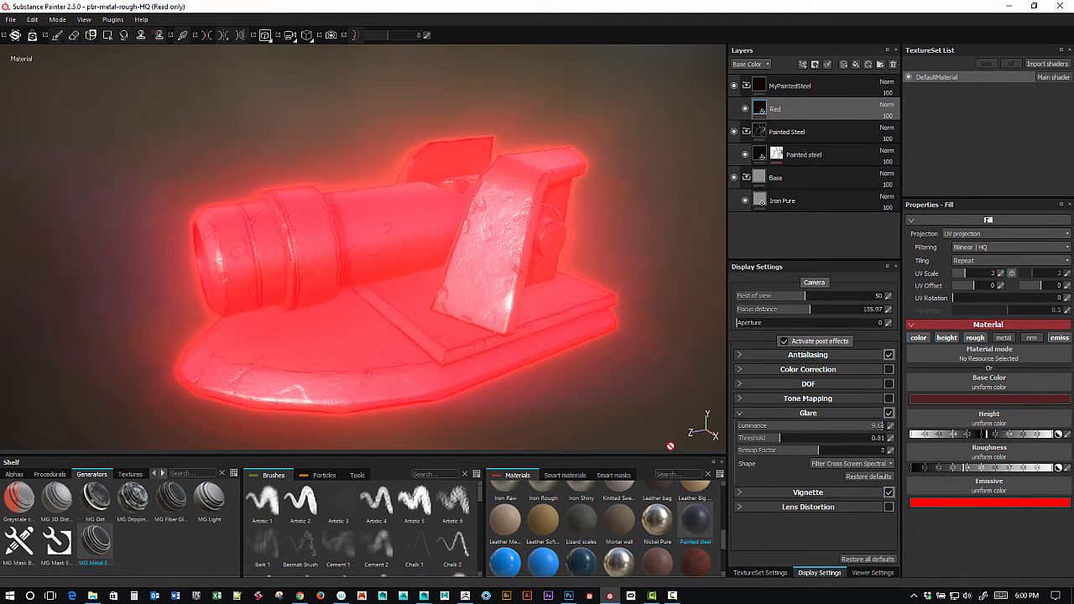
# Reduce the Glare Luminance to 5.16 to soften the halo around the cannon.
pyautogui.keyDown('alt'); pyautogui.moveTo(621, 389); pyautogui.dragTo(583, 319); pyautogui.keyUp('alt')
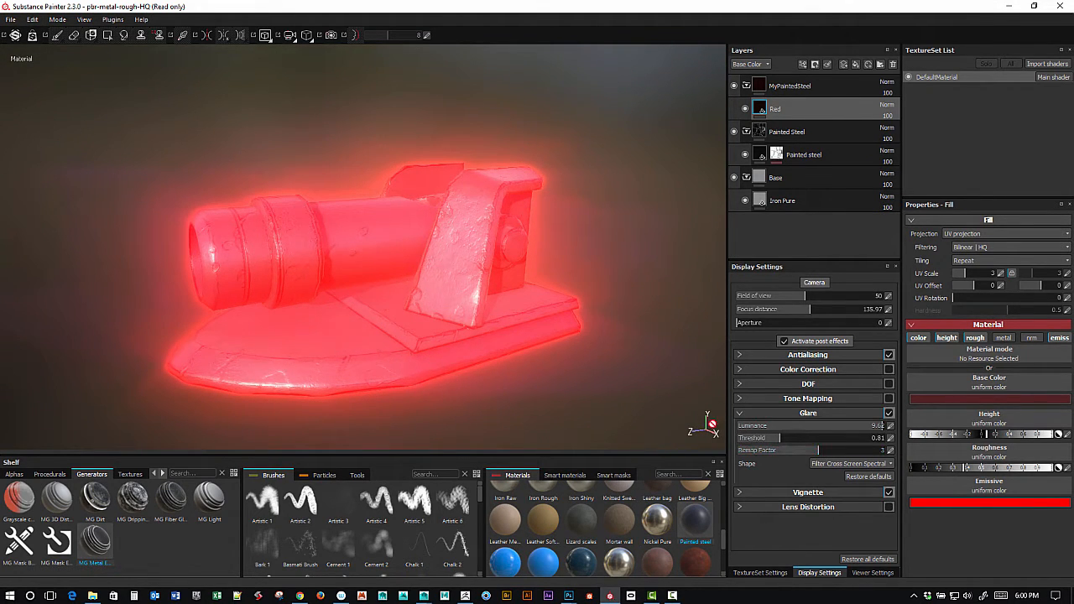
pyautogui.moveTo(645, 360)
pyautogui.keyDown('alt'); pyautogui.mouseDown()
pyautogui.moveTo(653, 386)
pyautogui.moveTo(637, 372)
pyautogui.mouseUp(); pyautogui.keyUp('alt')
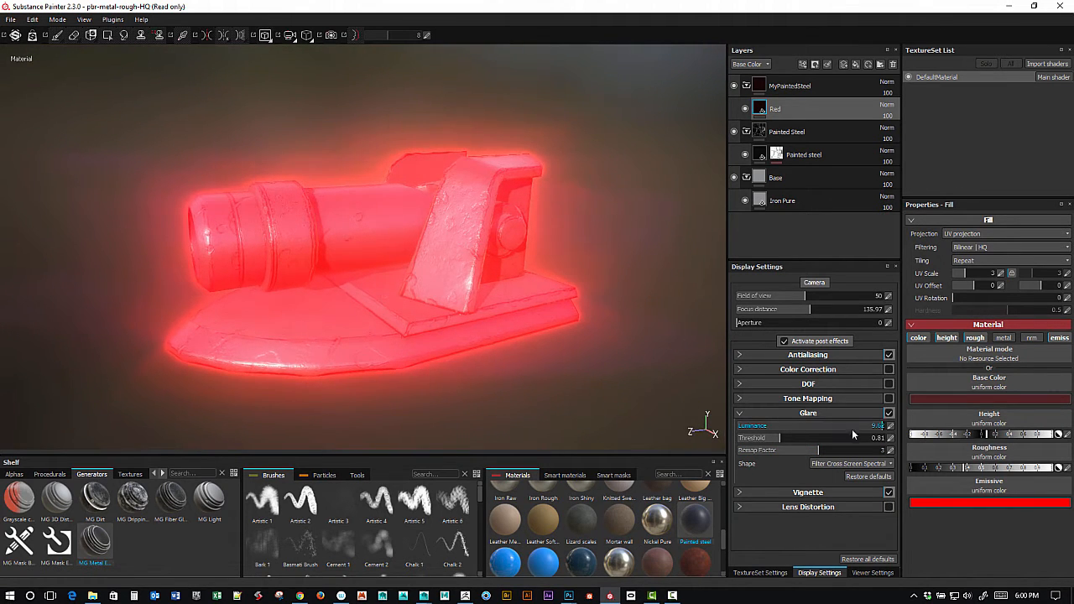
pyautogui.moveTo(876, 429); pyautogui.dragTo(842, 428)
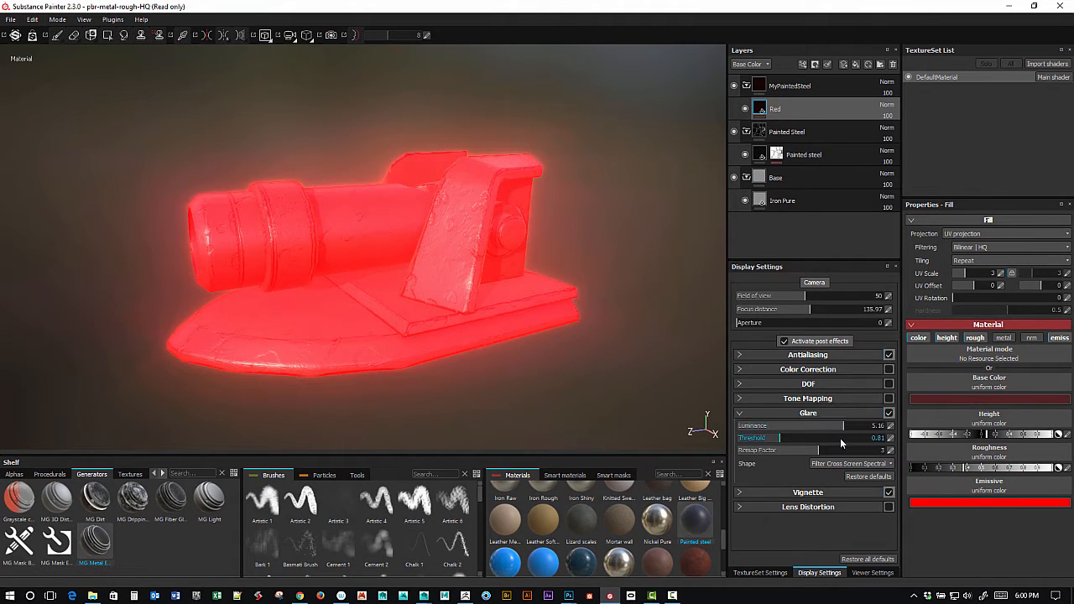
# Turn off the Red layer's emissive channel.
pyautogui.click(1059, 338)
pyautogui.keyDown('alt'); pyautogui.moveTo(588, 333); pyautogui.dragTo(604, 357); pyautogui.keyUp('alt')
pyautogui.keyDown('alt'); pyautogui.moveTo(647, 314); pyautogui.dragTo(647, 338); pyautogui.keyUp('alt')
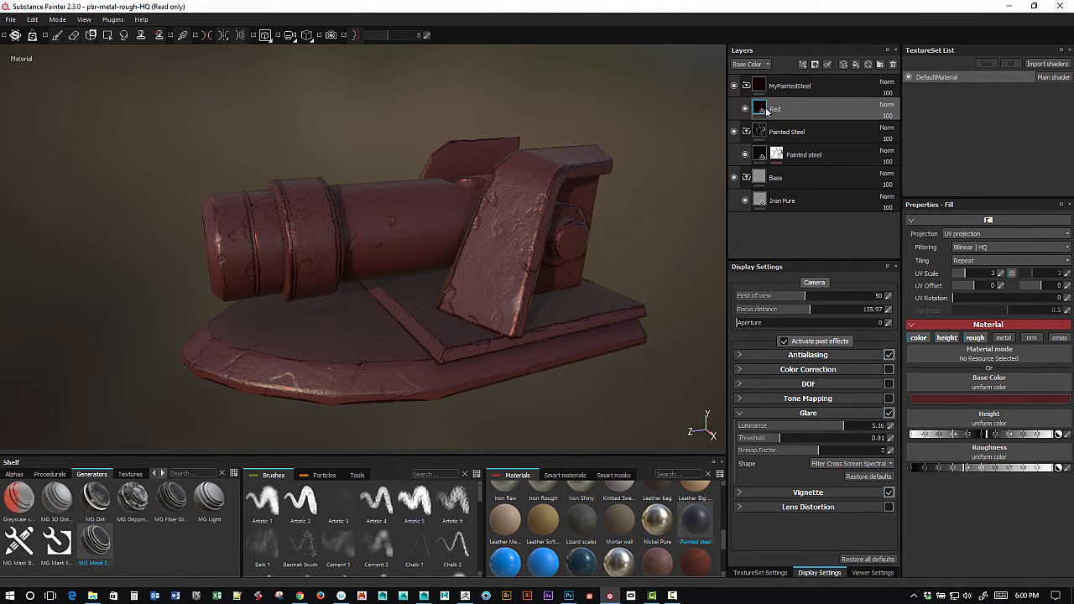
# Add a black mask to the Red layer and give it an MG Metal Edge Wear generator.
pyautogui.click(815, 67)
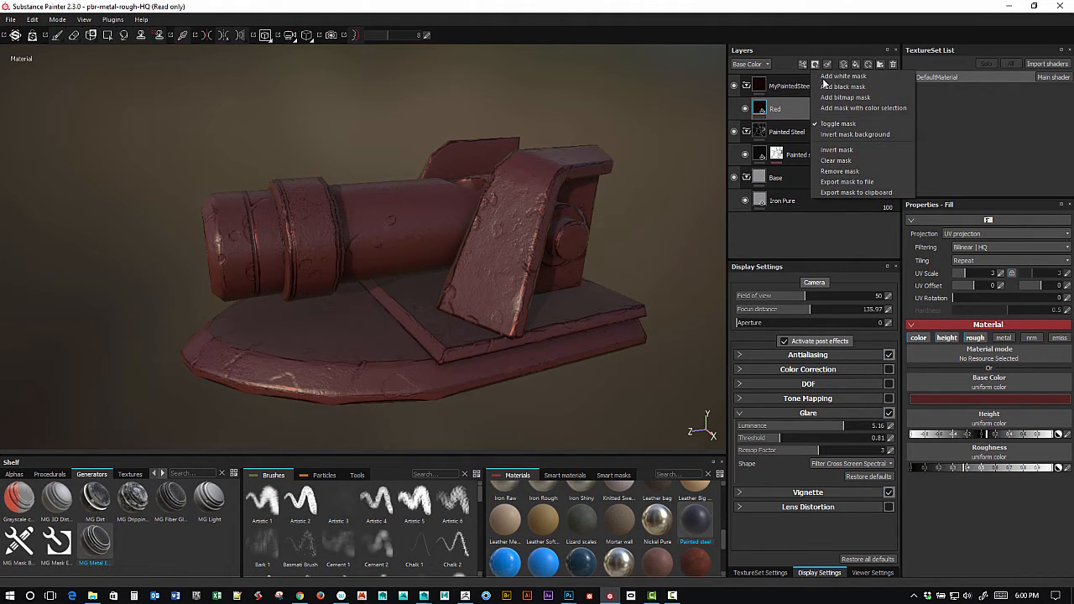
pyautogui.click(825, 82)
pyautogui.click(803, 66)
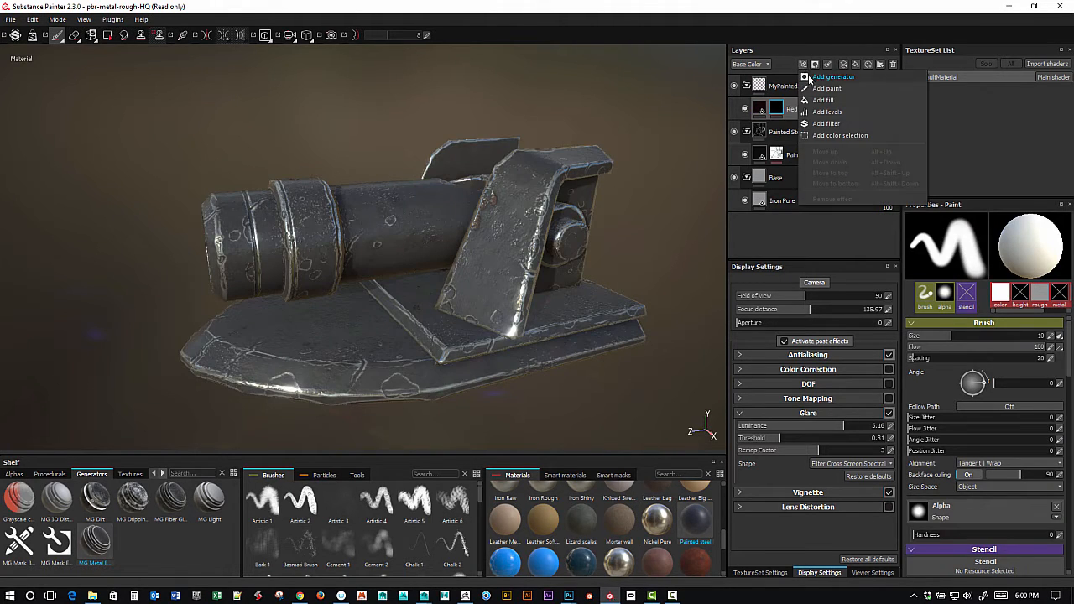
pyautogui.click(830, 78)
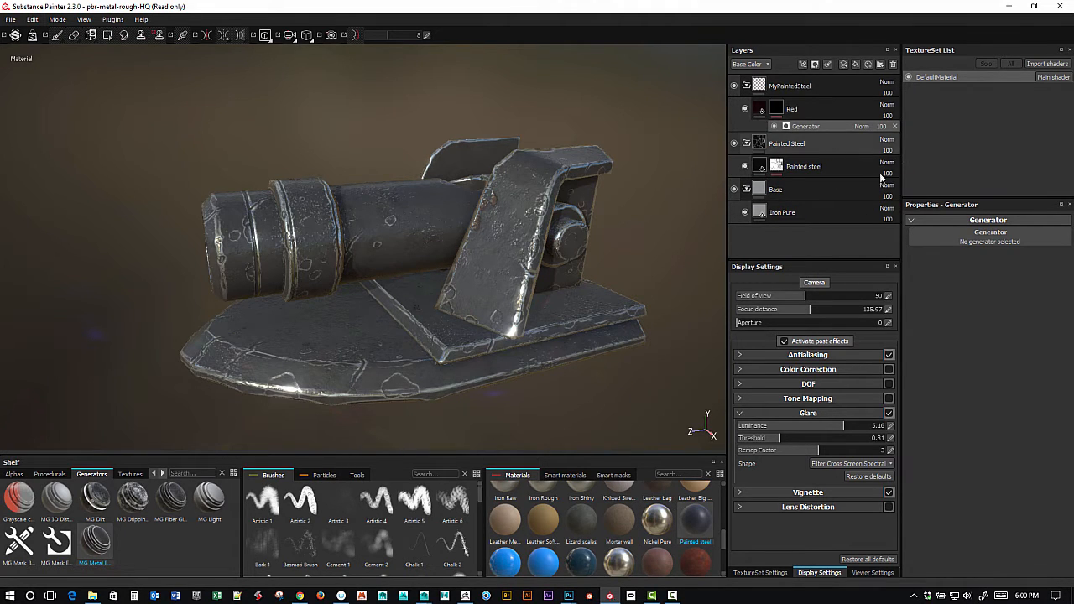
pyautogui.click(970, 244)
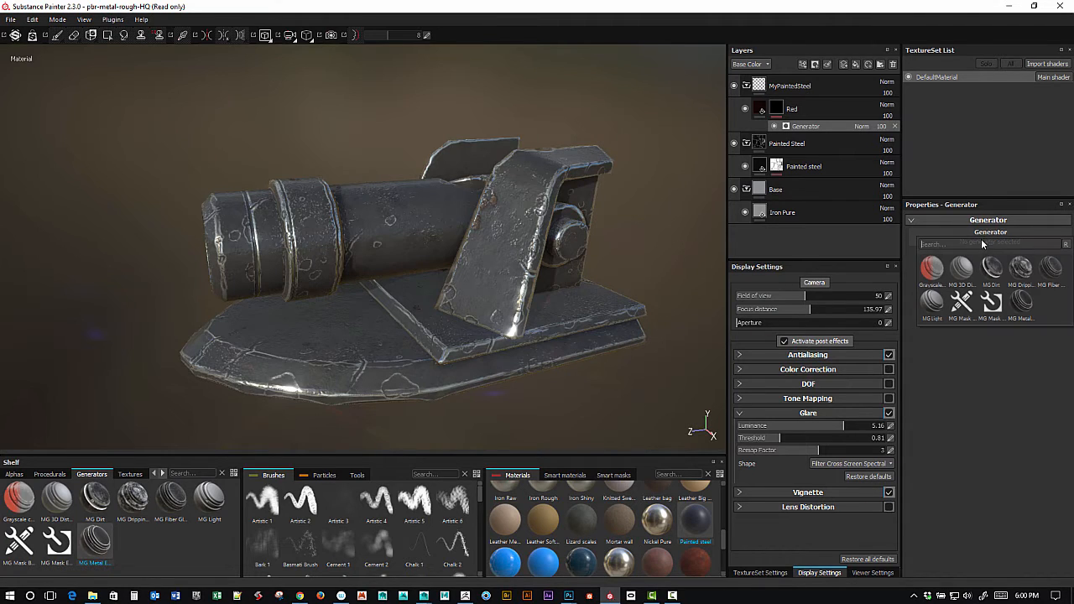
pyautogui.click(1022, 308)
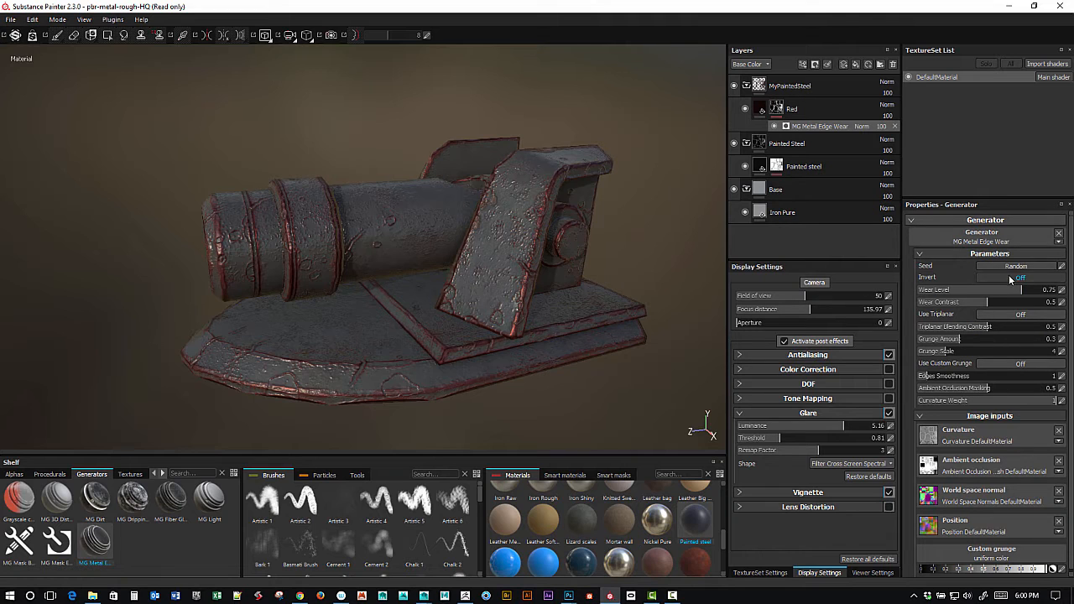
# Invert the Red layer's metal edge wear generator and set its Wear Level to 0.77.
pyautogui.moveTo(638, 279)
pyautogui.keyDown('alt'); pyautogui.mouseDown()
pyautogui.moveTo(642, 293)
pyautogui.moveTo(645, 285)
pyautogui.mouseUp(); pyautogui.keyUp('alt')
pyautogui.keyDown('alt'); pyautogui.moveTo(644, 285); pyautogui.dragTo(669, 277, button='middle'); pyautogui.keyUp('alt')
pyautogui.keyDown('alt'); pyautogui.moveTo(669, 365); pyautogui.dragTo(653, 363, button='right'); pyautogui.keyUp('alt')
pyautogui.keyDown('alt'); pyautogui.moveTo(653, 362); pyautogui.dragTo(670, 320); pyautogui.keyUp('alt')
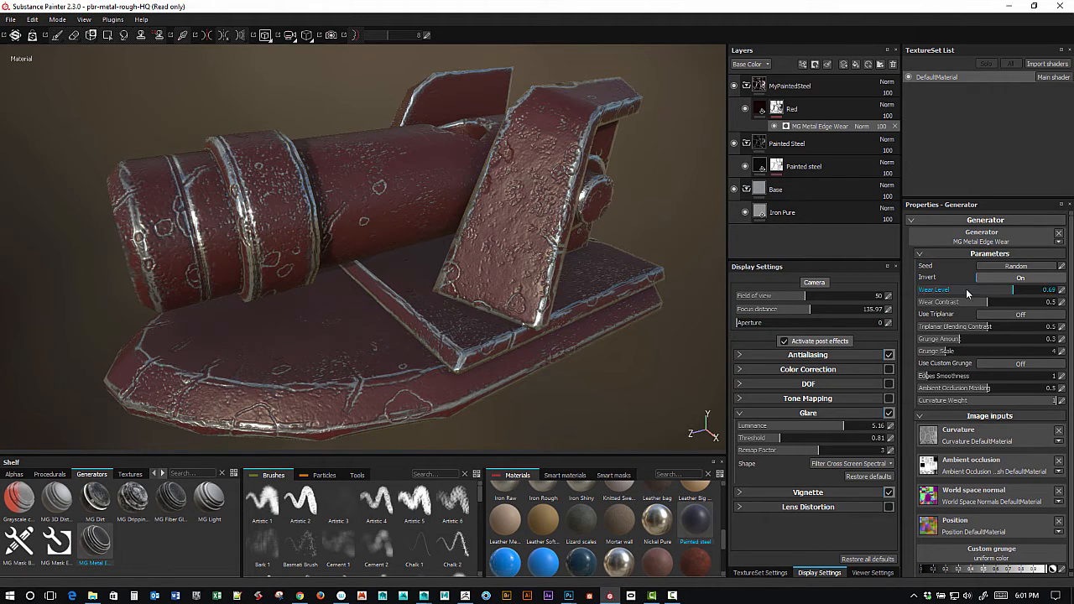
pyautogui.moveTo(1017, 291)
pyautogui.mouseDown()
pyautogui.moveTo(957, 292)
pyautogui.moveTo(1039, 292)
pyautogui.moveTo(1028, 294)
pyautogui.mouseUp()
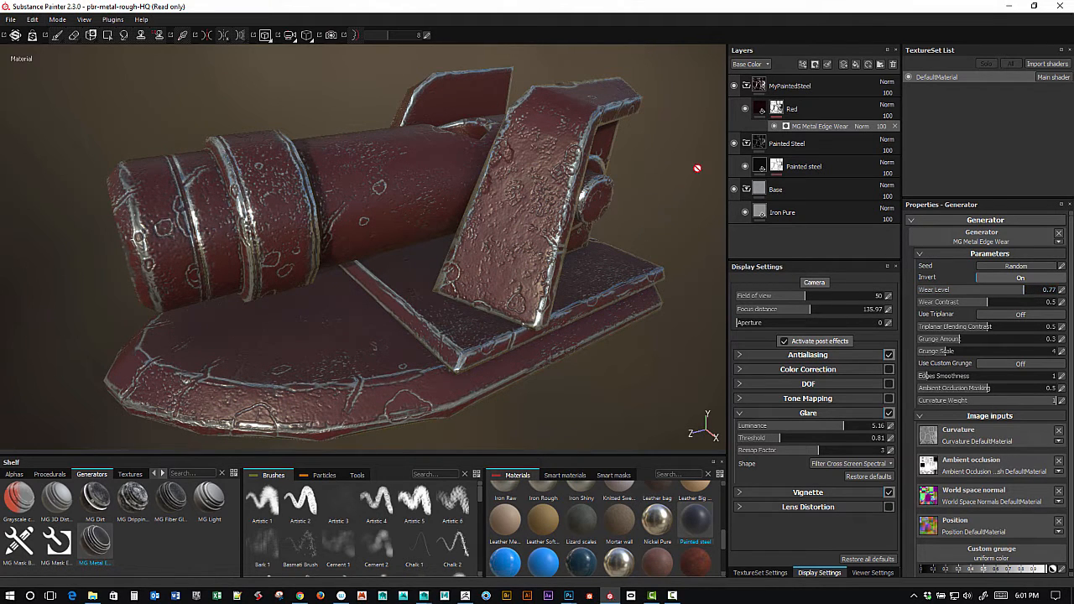
# Reduce the Red fill layer's Height value to about 0.03.
pyautogui.scroll(6, 588, 340)
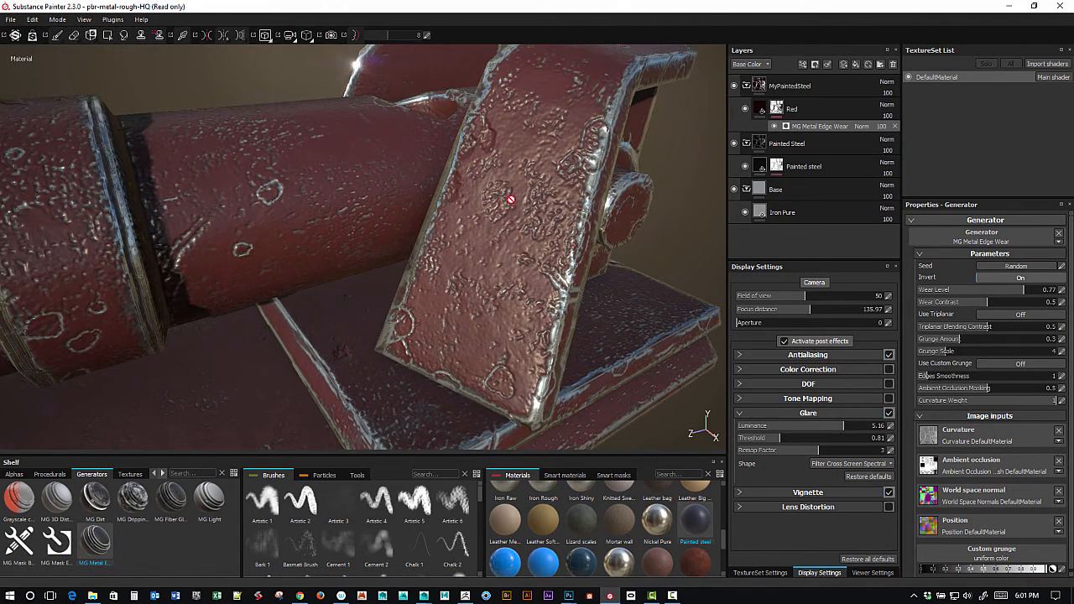
pyautogui.click(760, 109)
pyautogui.click(889, 356)
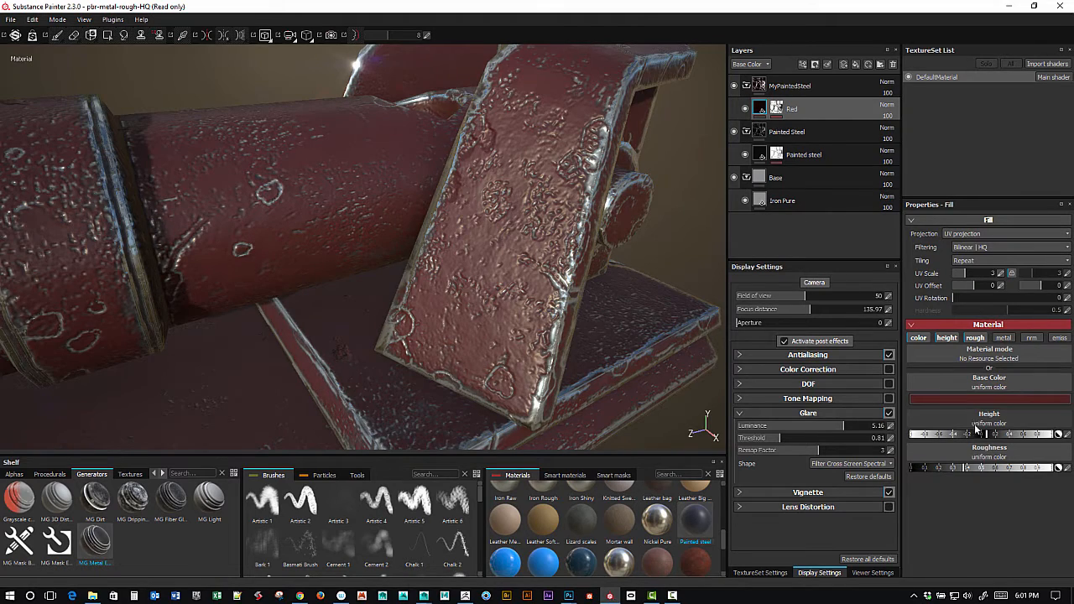
pyautogui.moveTo(989, 436)
pyautogui.mouseDown()
pyautogui.moveTo(1035, 435)
pyautogui.moveTo(986, 436)
pyautogui.mouseUp()
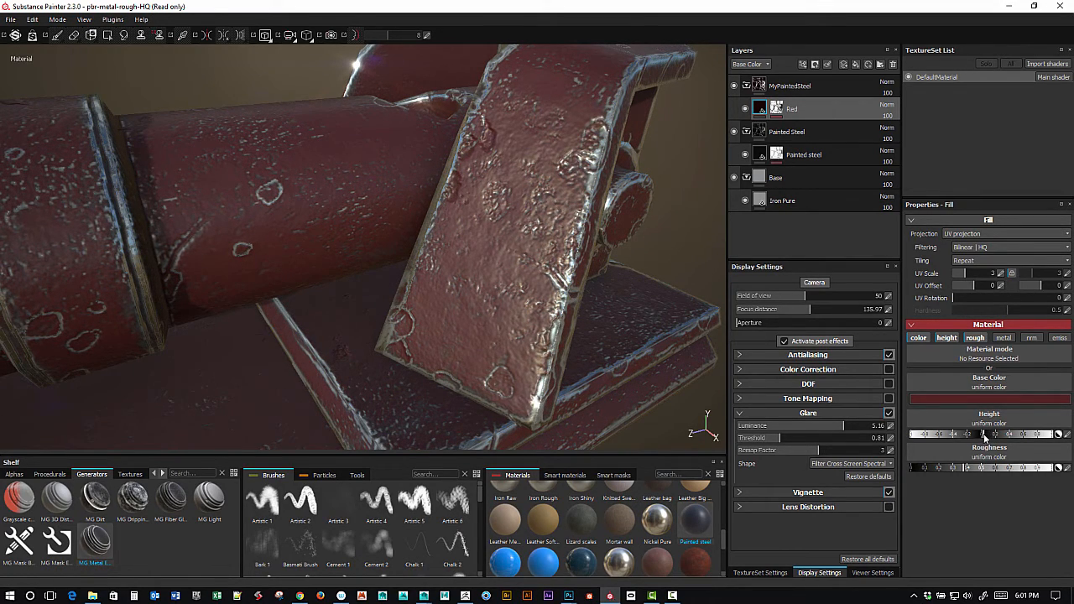
pyautogui.click(1069, 435)
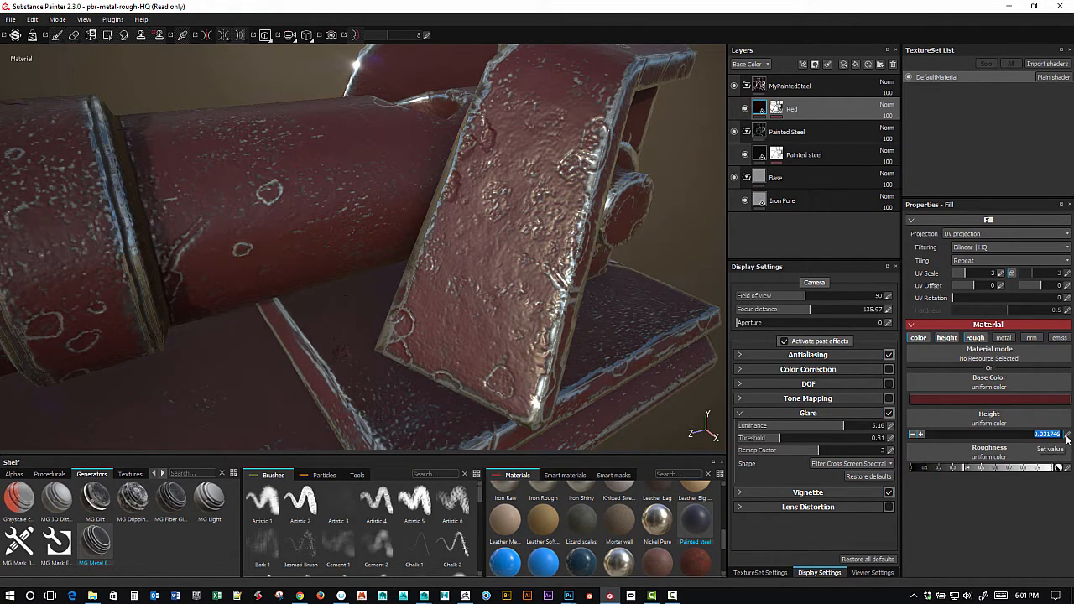
pyautogui.click(1068, 435)
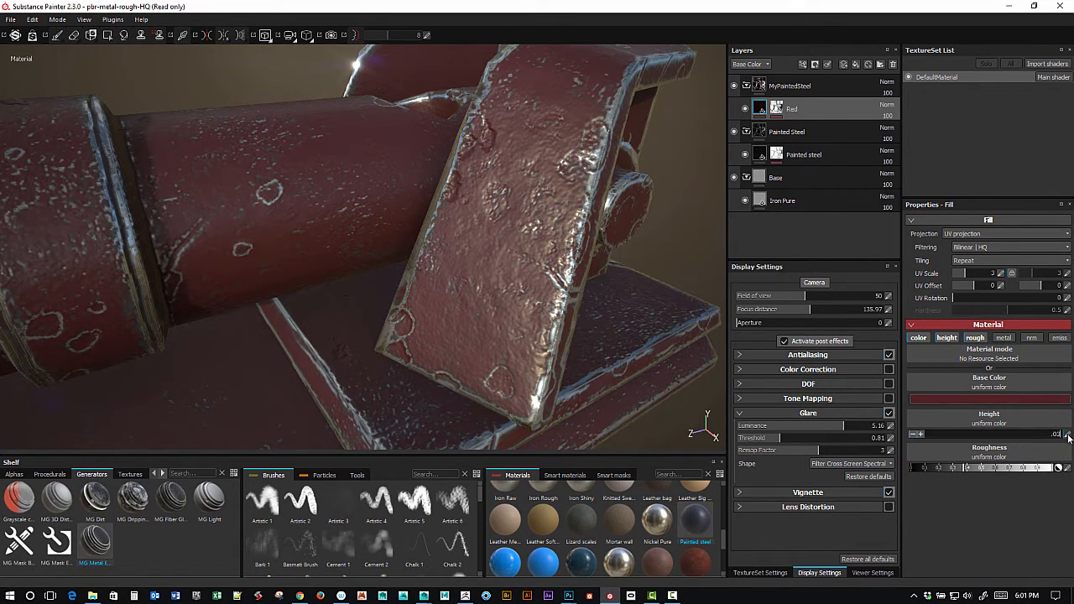
# Add a black mask to the MyPaintedSteel folder.
pyautogui.keyDown('alt'); pyautogui.moveTo(624, 339); pyautogui.dragTo(601, 237); pyautogui.keyUp('alt')
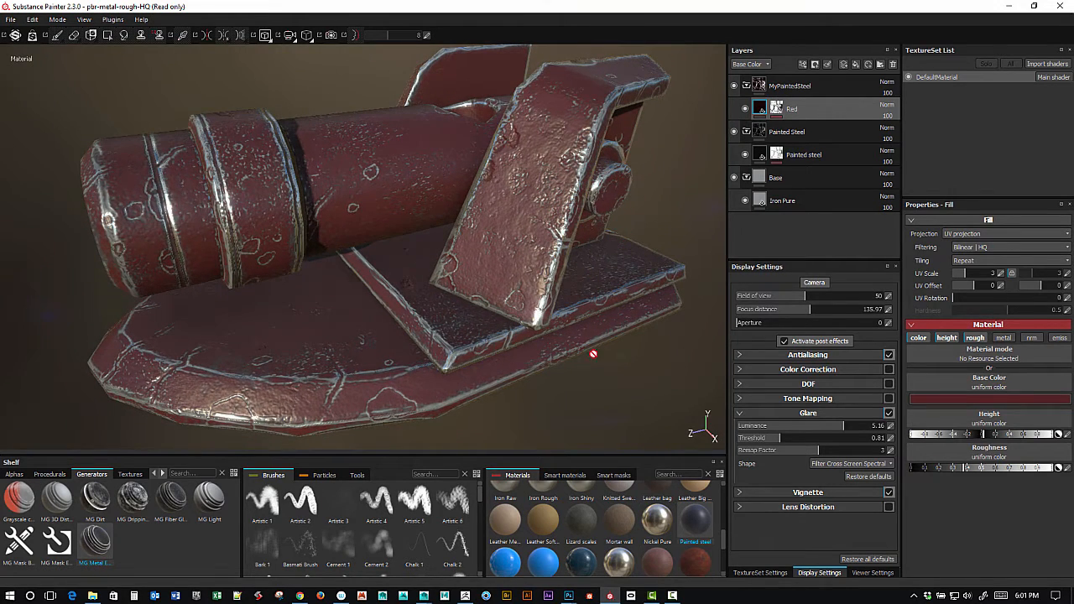
pyautogui.keyDown('alt'); pyautogui.moveTo(555, 274); pyautogui.dragTo(401, 202); pyautogui.keyUp('alt')
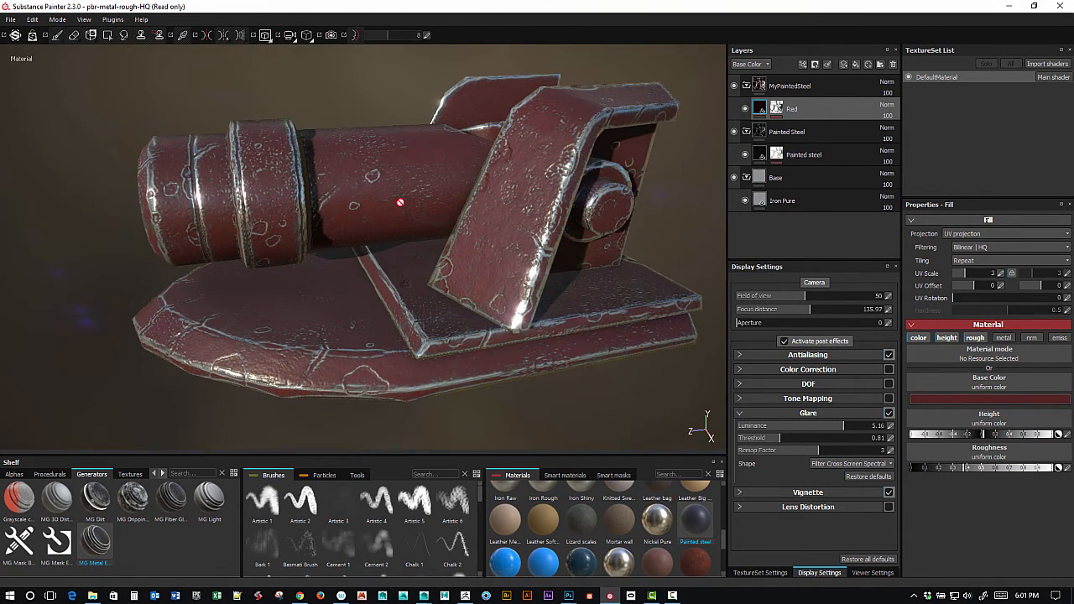
pyautogui.keyDown('alt'); pyautogui.moveTo(494, 333); pyautogui.dragTo(564, 328); pyautogui.keyUp('alt')
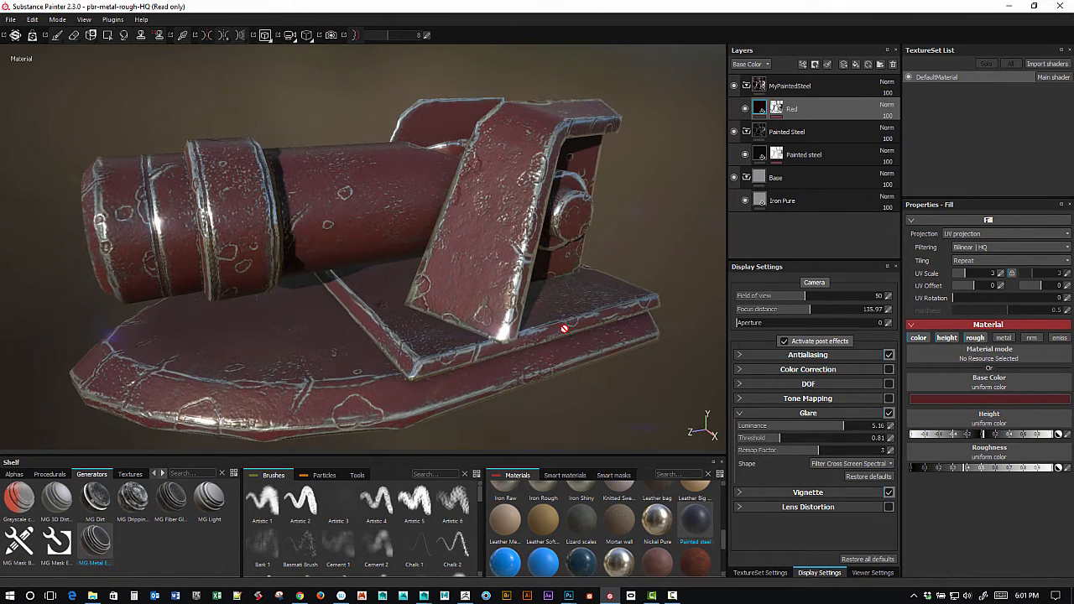
pyautogui.click(760, 86)
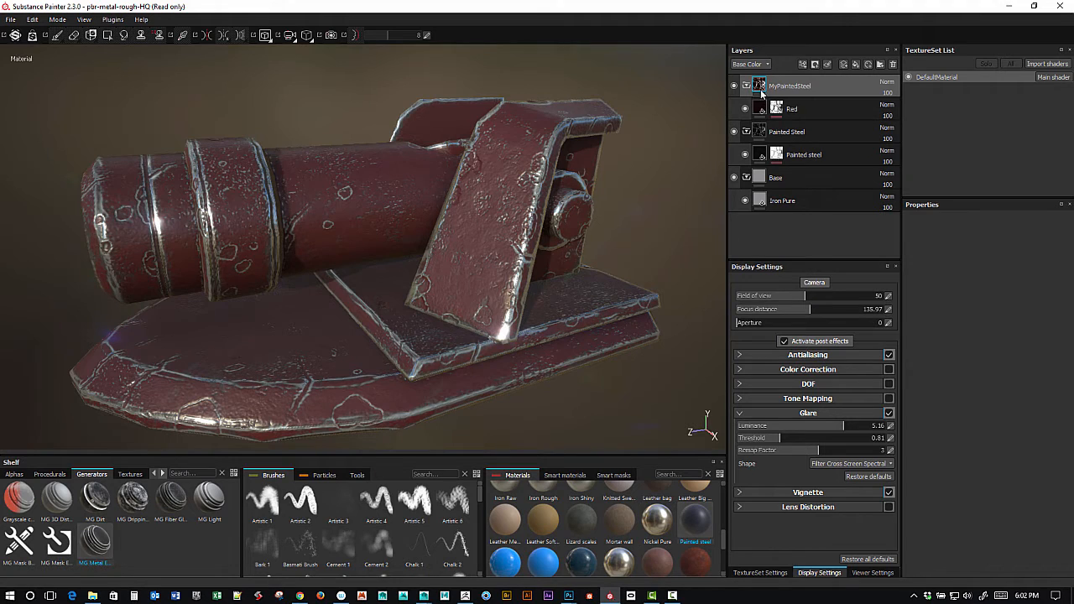
pyautogui.click(814, 64)
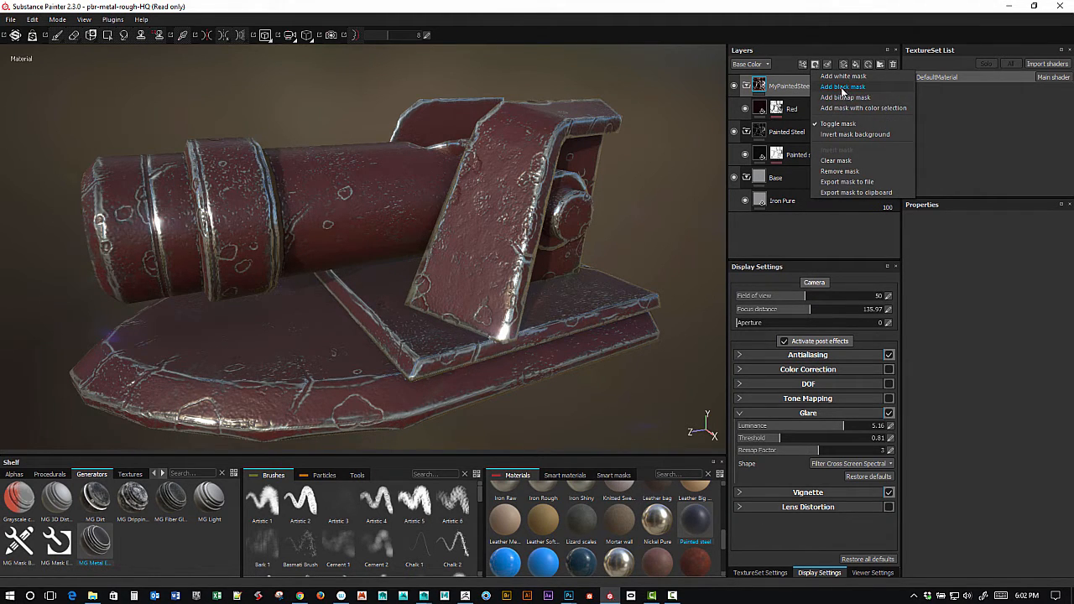
pyautogui.click(844, 86)
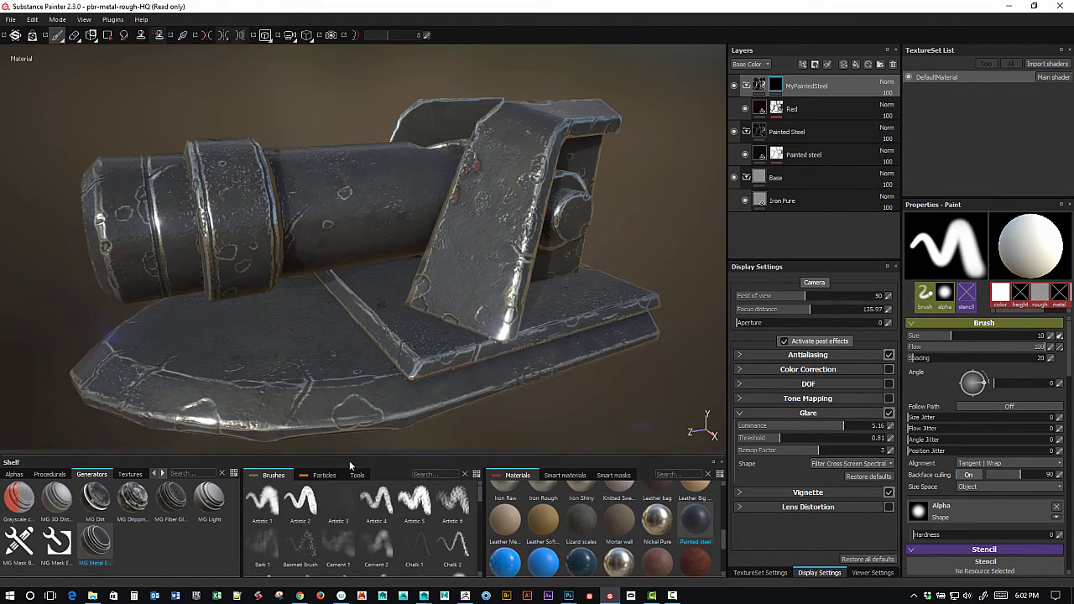
# Choose the Default Soft brush for painting on the MyPaintedSteel mask.
pyautogui.scroll(-1, 481, 502)
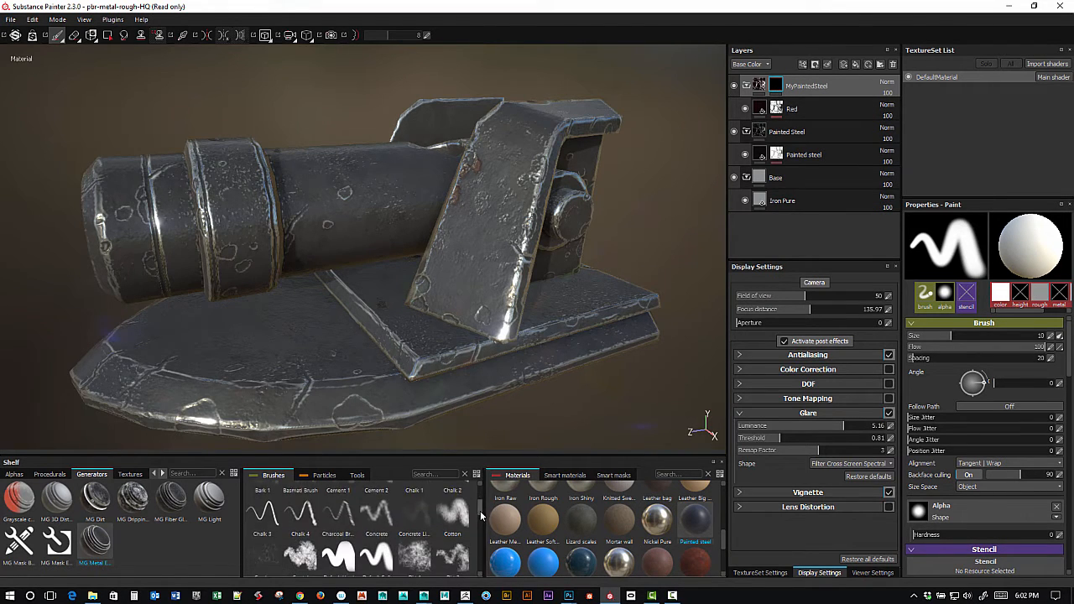
pyautogui.scroll(-2, 480, 504)
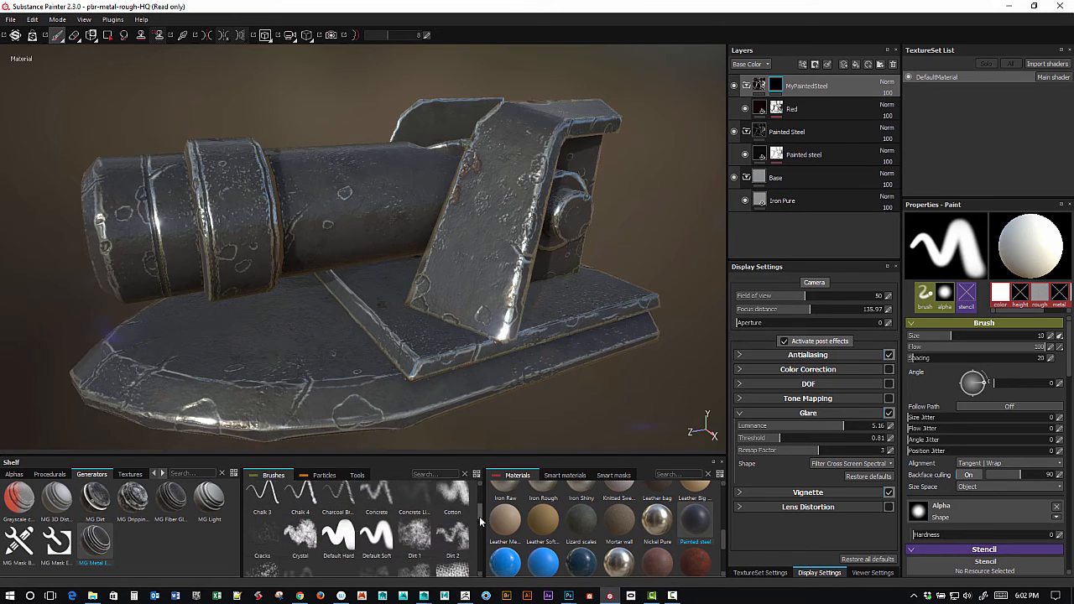
pyautogui.click(369, 542)
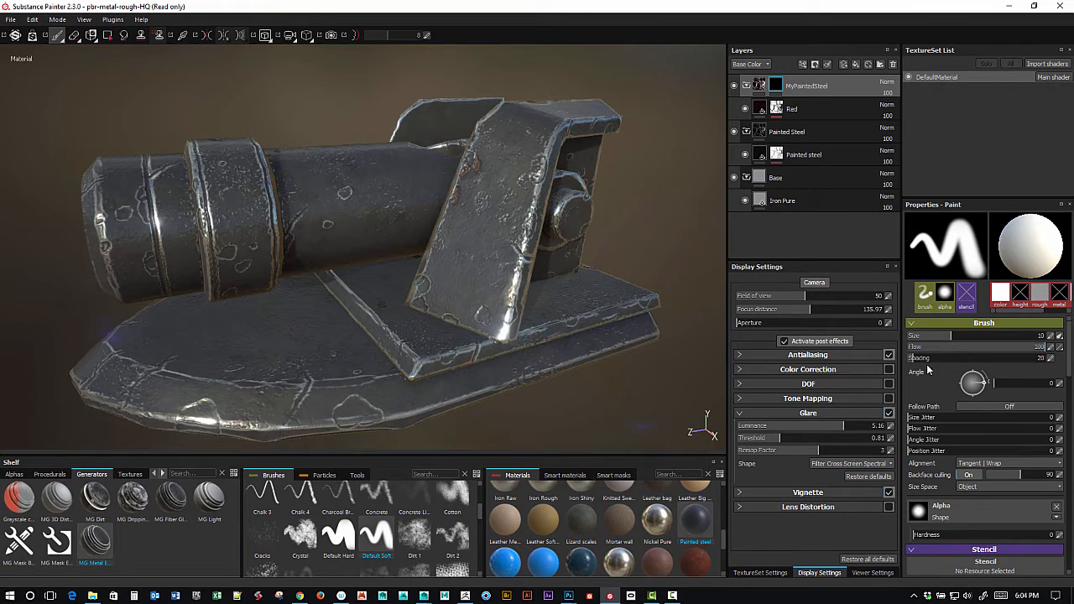
# Set the brush Spacing to 21 and Hardness to 0, and enable pen pressure for both Size and Flow.
pyautogui.moveTo(915, 359)
pyautogui.mouseDown()
pyautogui.moveTo(975, 361)
pyautogui.moveTo(915, 362)
pyautogui.mouseUp()
pyautogui.moveTo(931, 535)
pyautogui.mouseDown()
pyautogui.moveTo(1049, 537)
pyautogui.moveTo(896, 531)
pyautogui.mouseUp()
pyautogui.click(1060, 336)
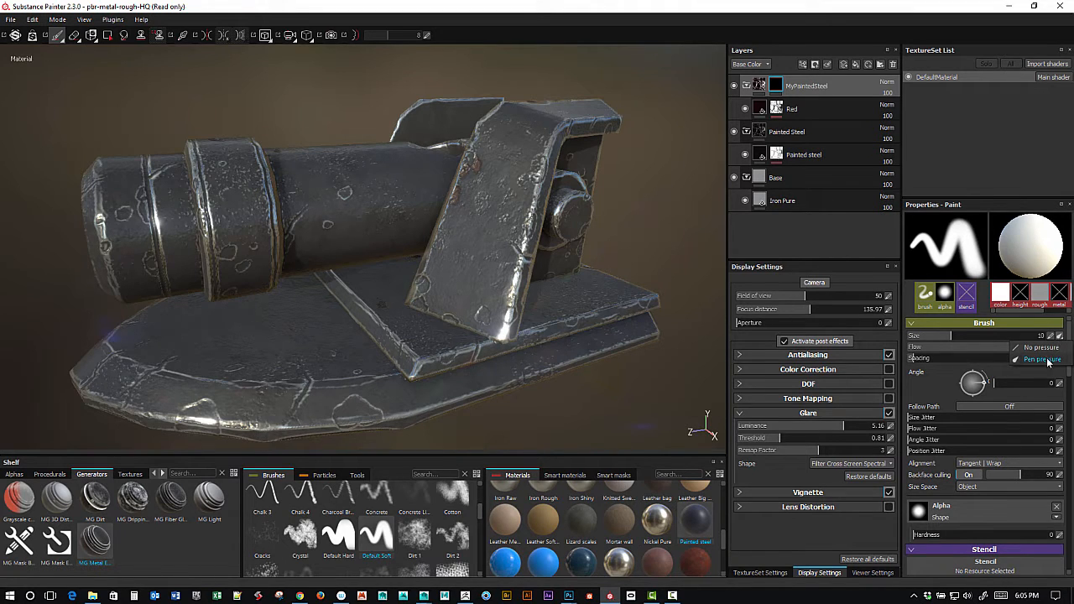
pyautogui.click(1055, 360)
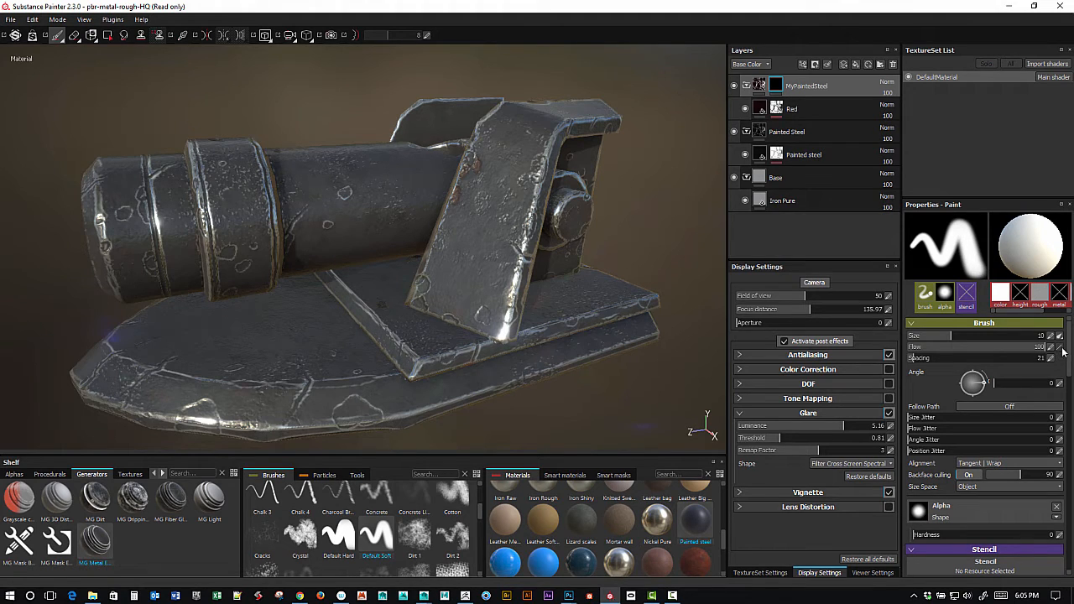
pyautogui.click(1060, 348)
pyautogui.click(1049, 373)
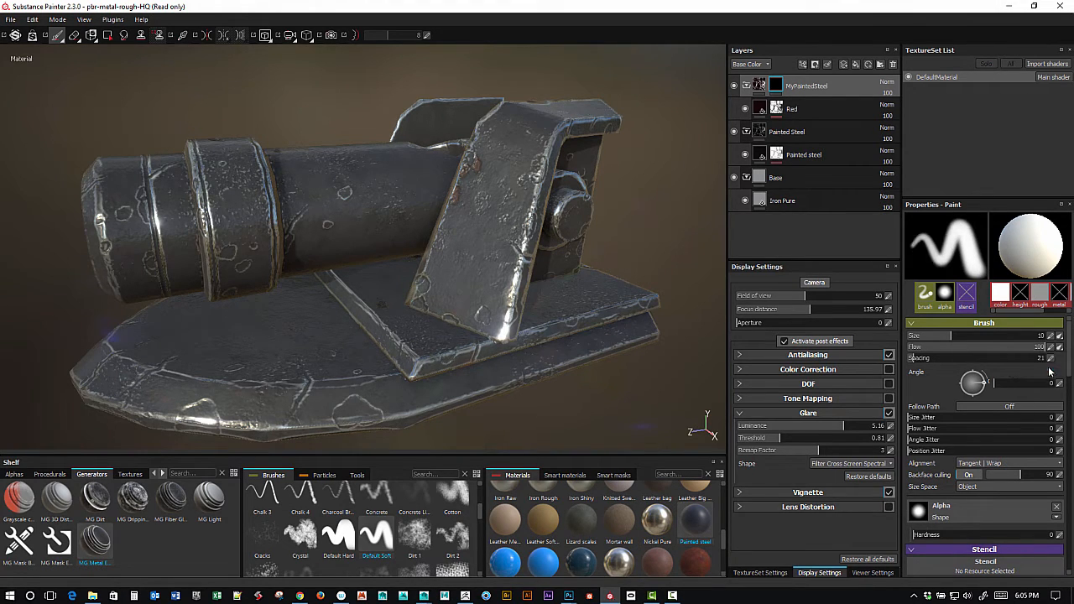
# Turn off pen pressure for the brush Size while leaving it on for Flow.
pyautogui.click(1060, 346)
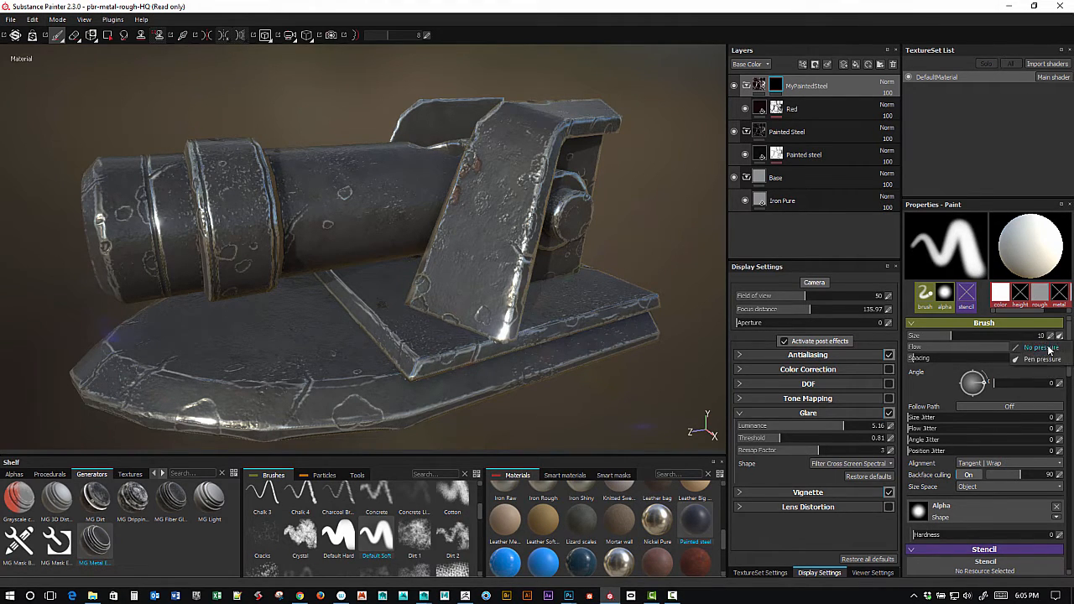
pyautogui.click(1048, 356)
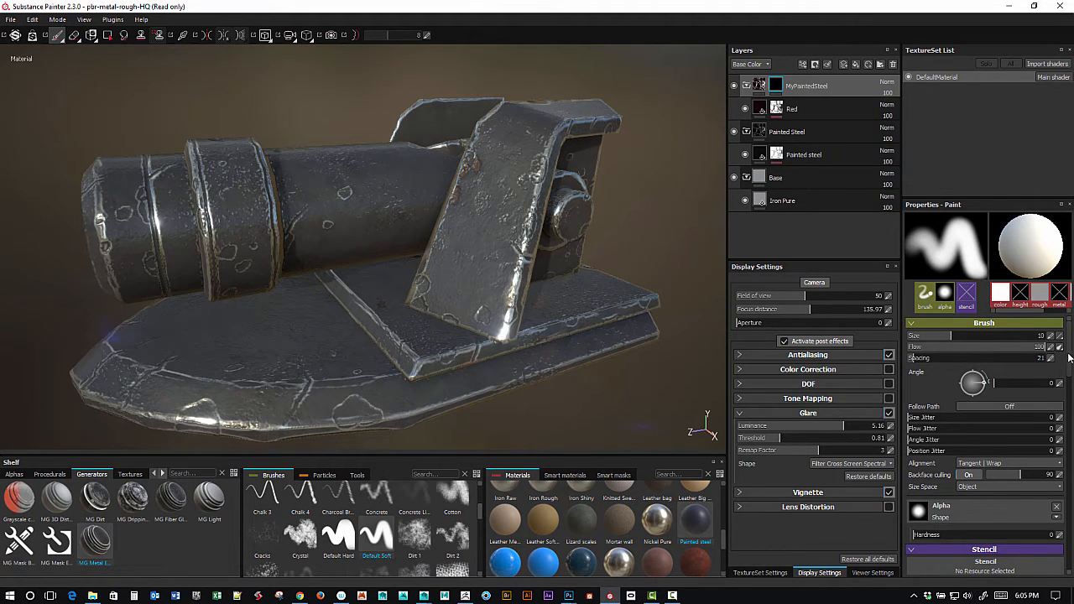
pyautogui.scroll(-5, 1067, 373)
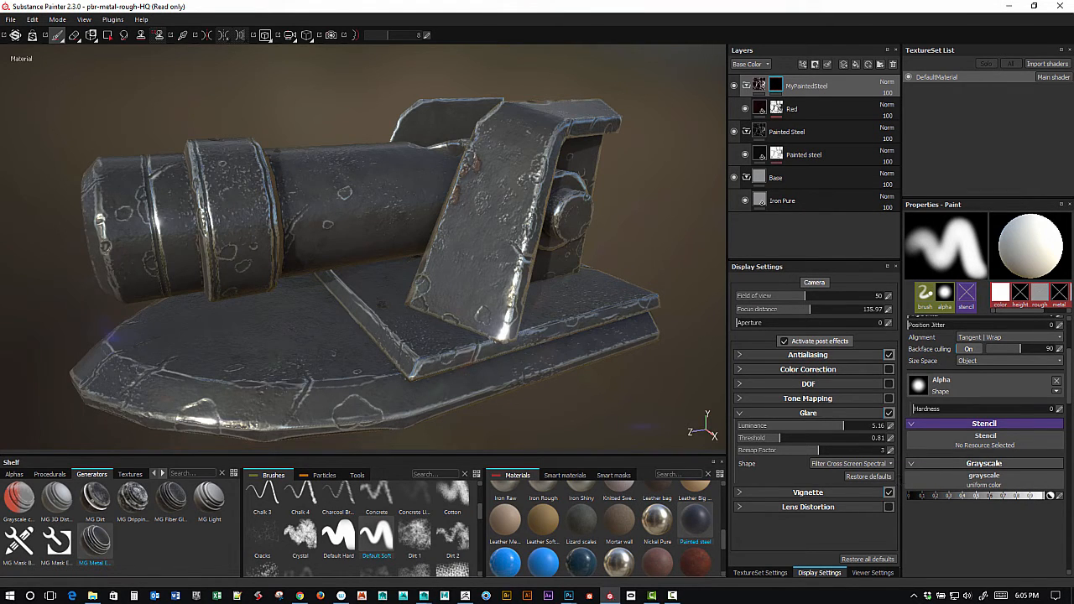
# Paint the MyPaintedSteel mask over the barrel's raised band, swapping between white and black to reveal and hide the red.
pyautogui.moveTo(248, 205)
pyautogui.mouseDown()
pyautogui.moveTo(220, 232)
pyautogui.moveTo(235, 230)
pyautogui.moveTo(210, 179)
pyautogui.moveTo(246, 254)
pyautogui.mouseUp()
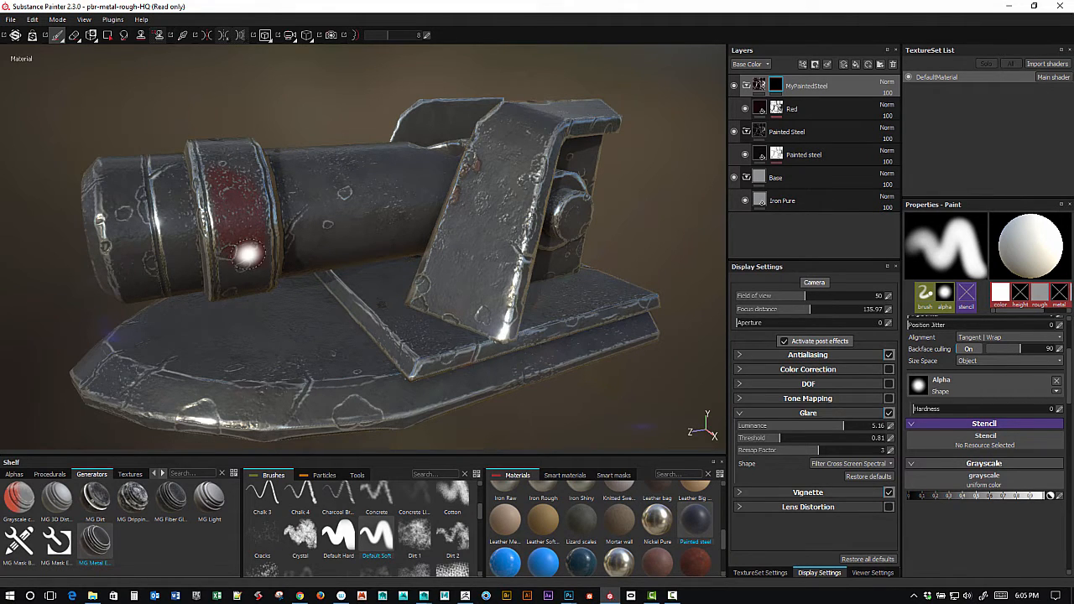
pyautogui.moveTo(666, 255)
pyautogui.keyDown('alt'); pyautogui.mouseDown()
pyautogui.moveTo(674, 261)
pyautogui.moveTo(676, 247)
pyautogui.mouseUp(); pyautogui.keyUp('alt')
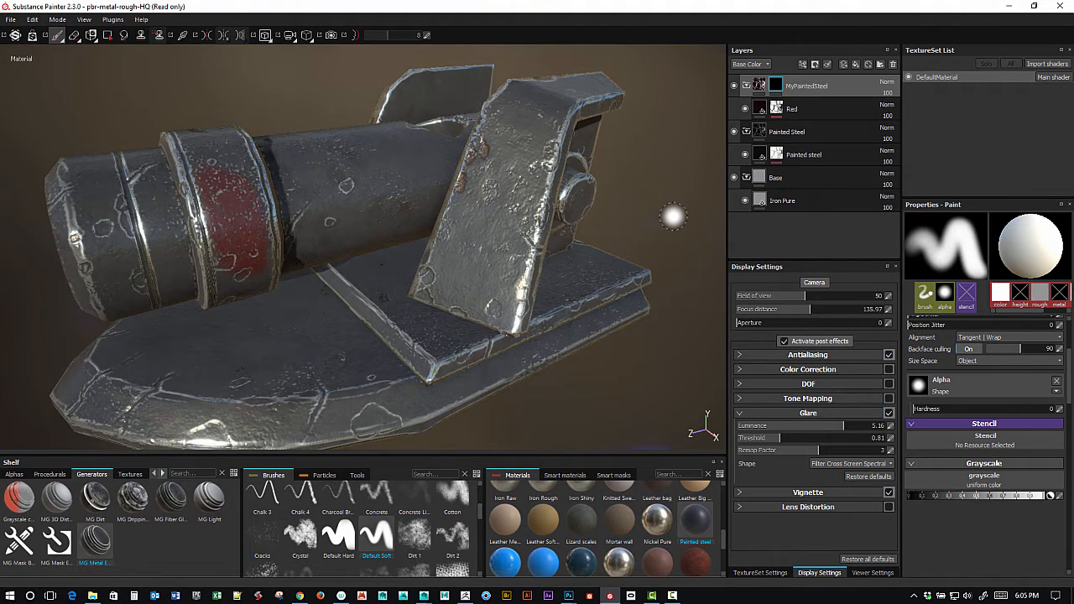
pyautogui.press('x')
pyautogui.press('x')
pyautogui.press('x')
pyautogui.press('x')
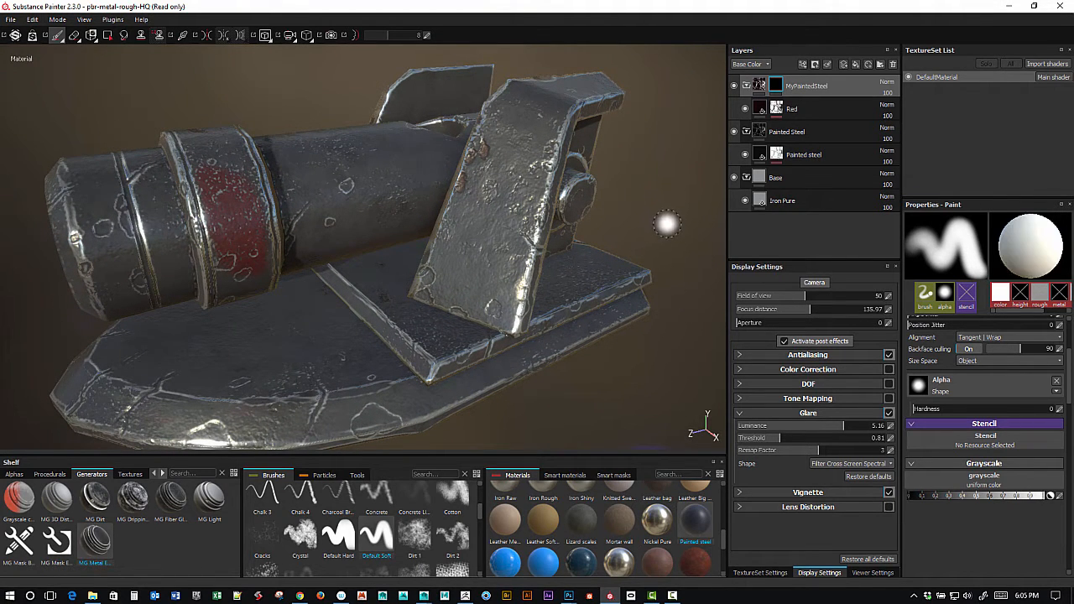
pyautogui.press('x')
pyautogui.press('x')
pyautogui.press('x')
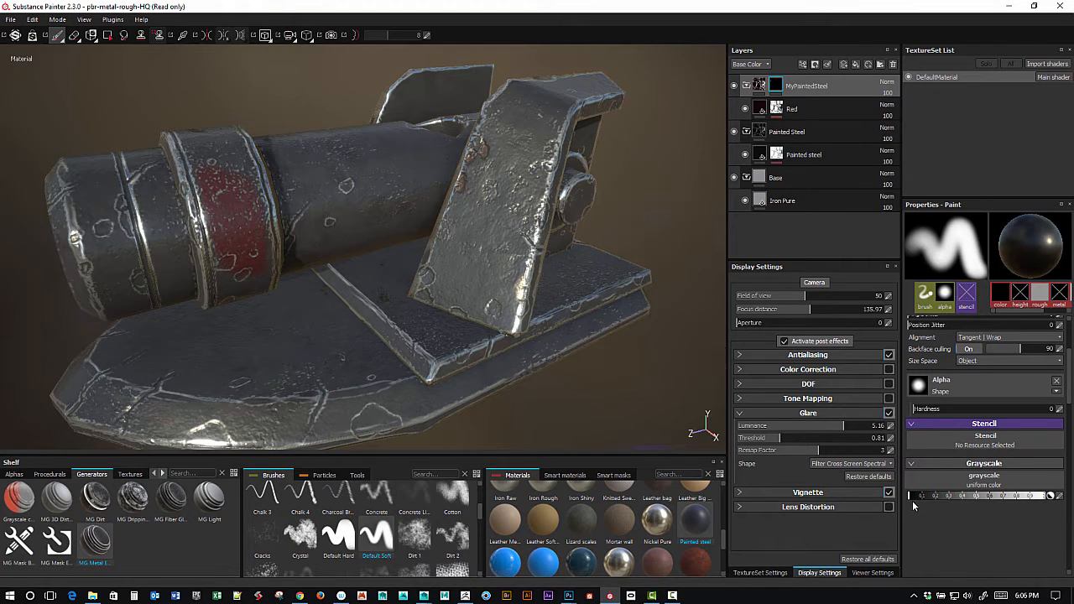
pyautogui.press('x')
pyautogui.press('x')
pyautogui.press('x')
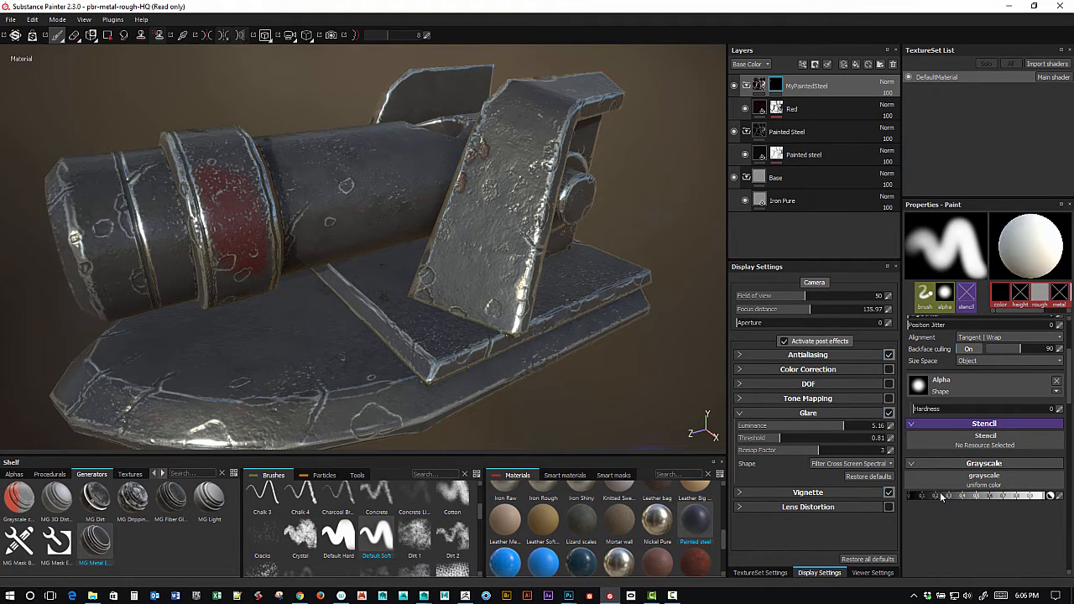
pyautogui.press('x')
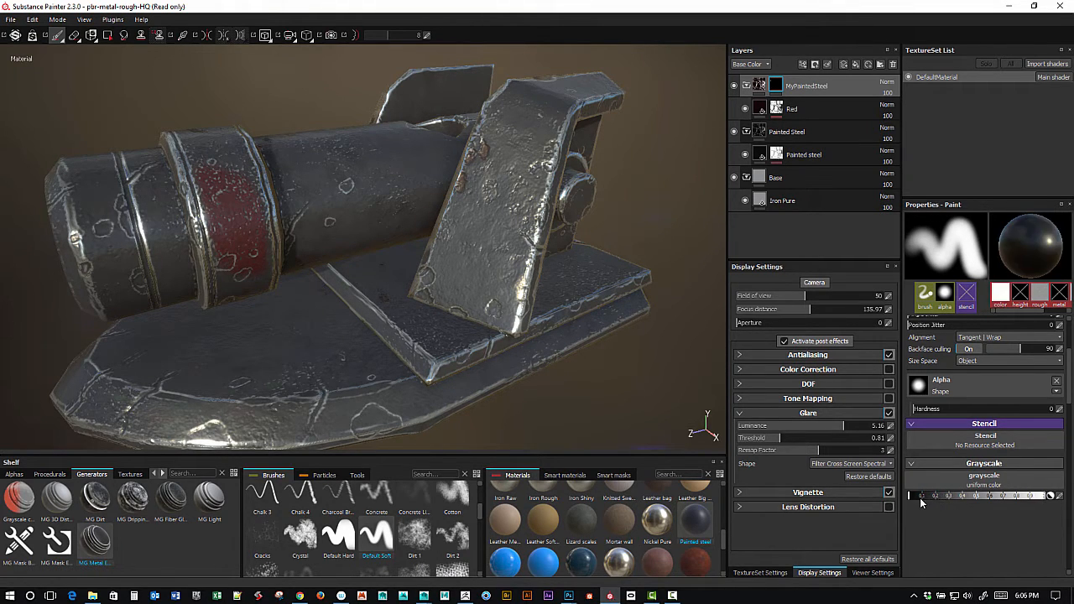
pyautogui.press('x')
pyautogui.press('x')
pyautogui.press('x')
pyautogui.moveTo(231, 221); pyautogui.dragTo(229, 212)
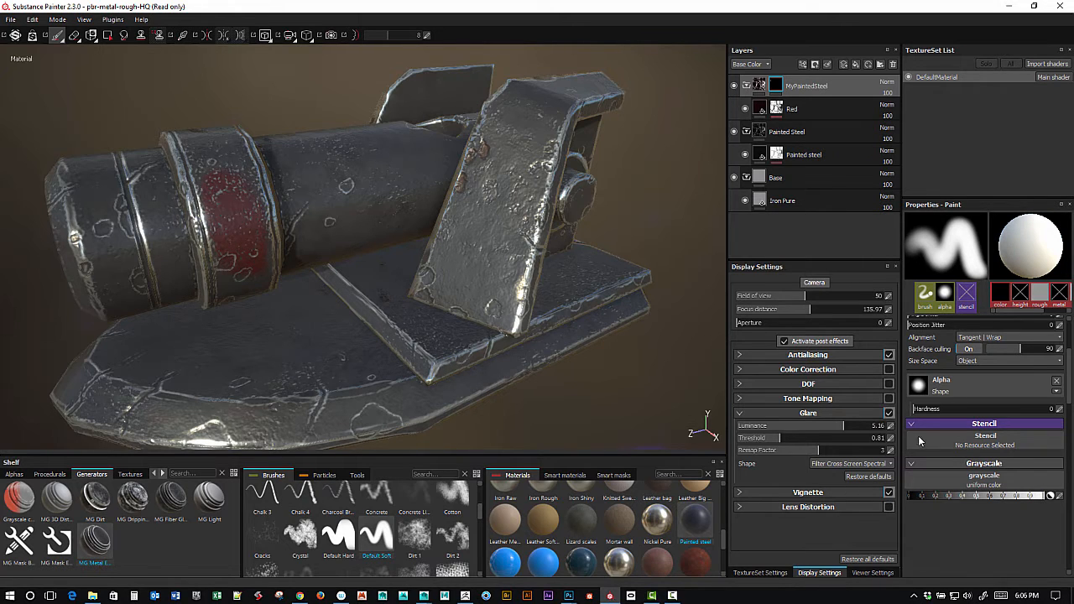
pyautogui.scroll(3, 1070, 400)
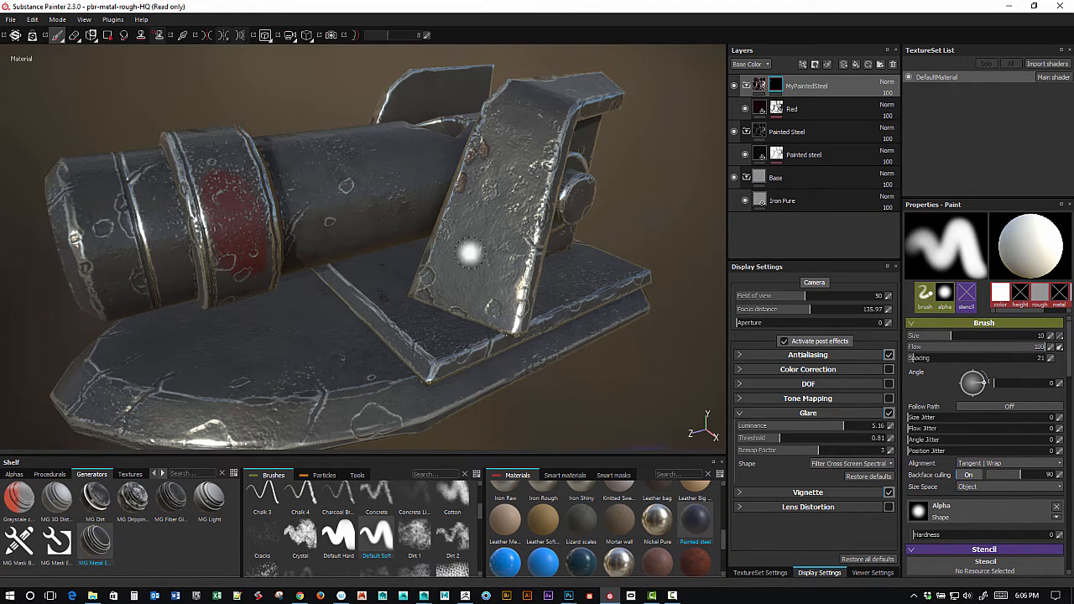
# Adjust the brush over the raised band to Size 13.16, Flow 89, Angle 6 and Hardness 0.025.
pyautogui.moveTo(271, 115)
pyautogui.keyDown('alt'); pyautogui.mouseDown(button='middle')
pyautogui.moveTo(349, 116)
pyautogui.moveTo(353, 104)
pyautogui.mouseUp(button='middle'); pyautogui.keyUp('alt')
pyautogui.keyDown('alt'); pyautogui.moveTo(352, 104); pyautogui.dragTo(344, 94); pyautogui.keyUp('alt')
pyautogui.keyDown('alt'); pyautogui.moveTo(344, 94); pyautogui.dragTo(289, 78, button='right'); pyautogui.keyUp('alt')
pyautogui.keyDown('alt'); pyautogui.moveTo(290, 77); pyautogui.dragTo(379, 120, button='middle'); pyautogui.keyUp('alt')
pyautogui.moveTo(379, 119)
pyautogui.keyDown('alt'); pyautogui.mouseDown()
pyautogui.moveTo(432, 141)
pyautogui.moveTo(371, 108)
pyautogui.mouseUp(); pyautogui.keyUp('alt')
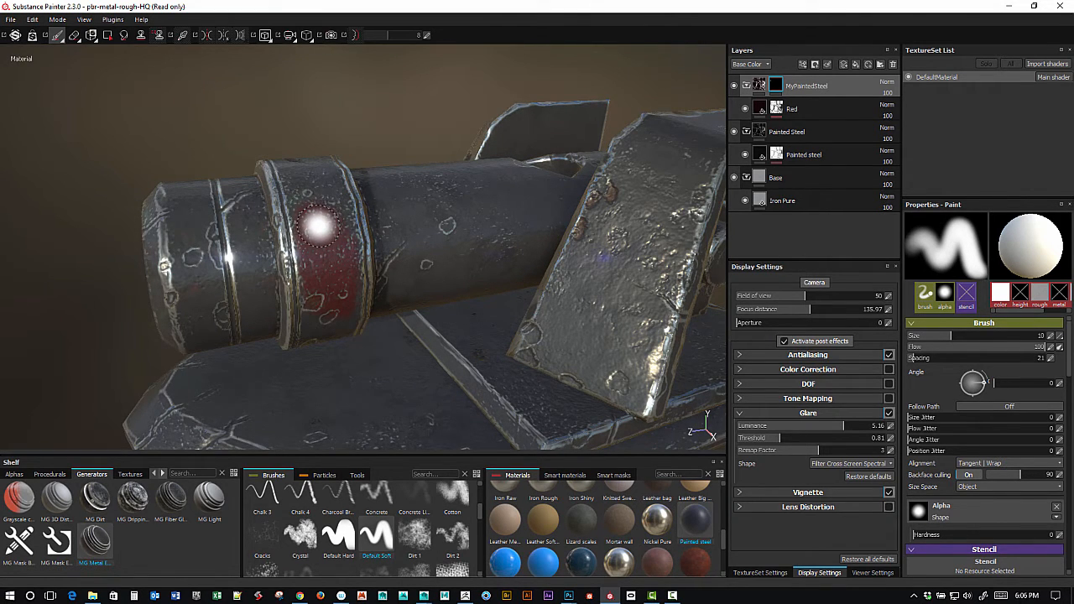
pyautogui.moveTo(321, 224)
pyautogui.keyDown('ctrl'); pyautogui.mouseDown()
pyautogui.moveTo(304, 232)
pyautogui.moveTo(333, 215)
pyautogui.mouseUp(); pyautogui.keyUp('ctrl')
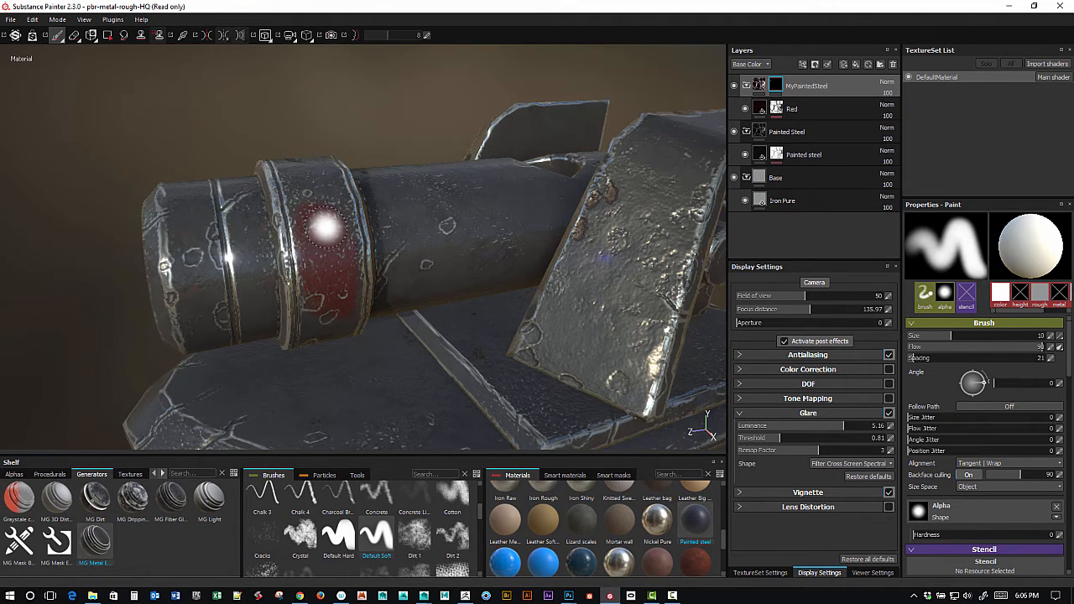
pyautogui.keyDown('ctrl'); pyautogui.moveTo(325, 233); pyautogui.dragTo(324, 222, button='right'); pyautogui.keyUp('ctrl')
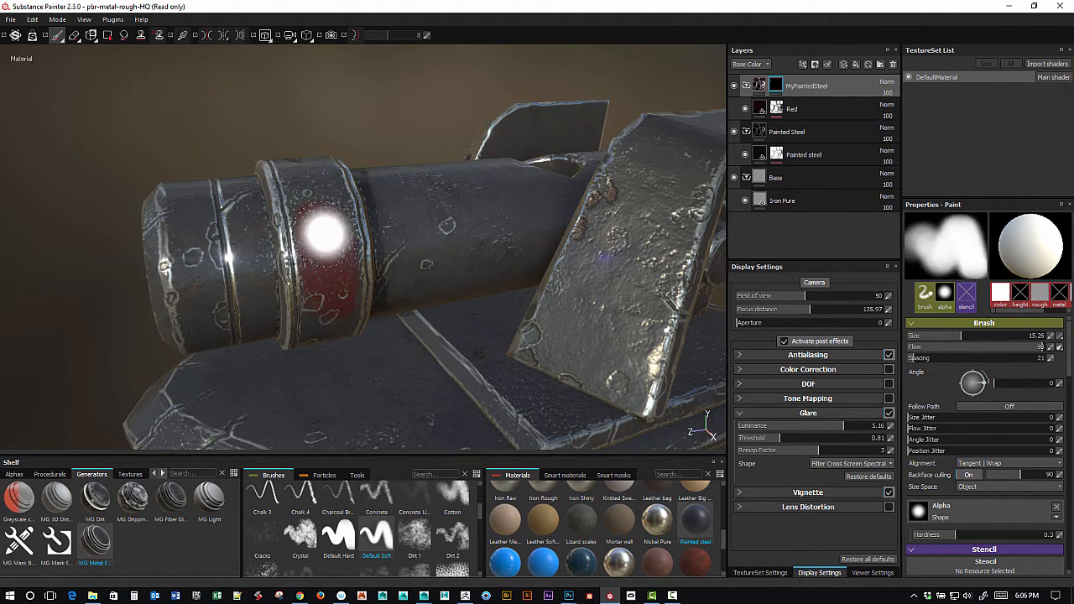
pyautogui.keyDown('ctrl'); pyautogui.moveTo(325, 233); pyautogui.dragTo(325, 232, button='right'); pyautogui.keyUp('ctrl')
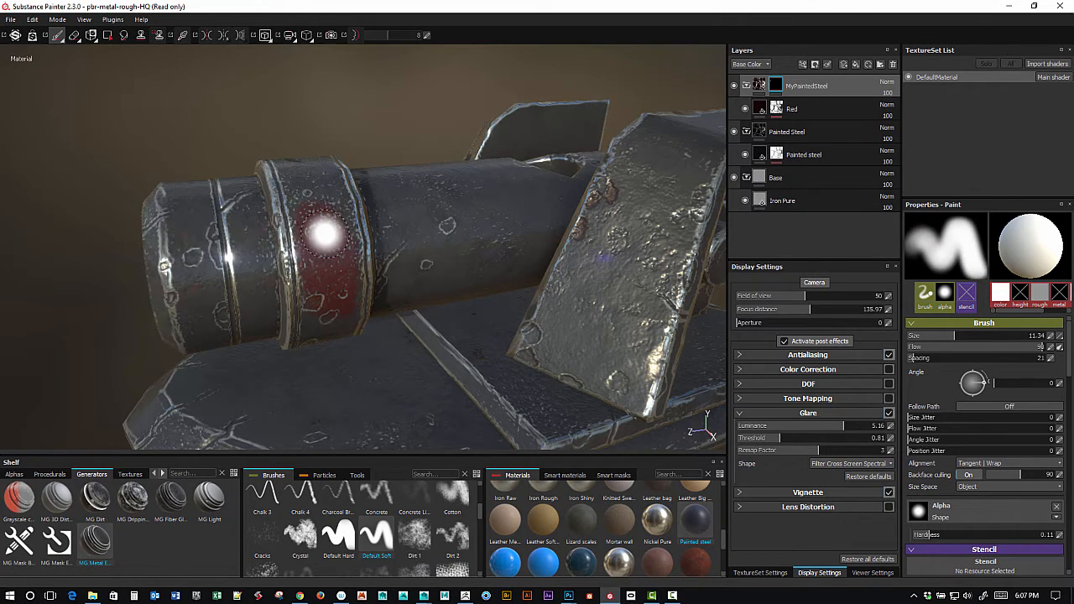
pyautogui.keyDown('ctrl'); pyautogui.moveTo(326, 234); pyautogui.dragTo(322, 243, button='right'); pyautogui.keyUp('ctrl')
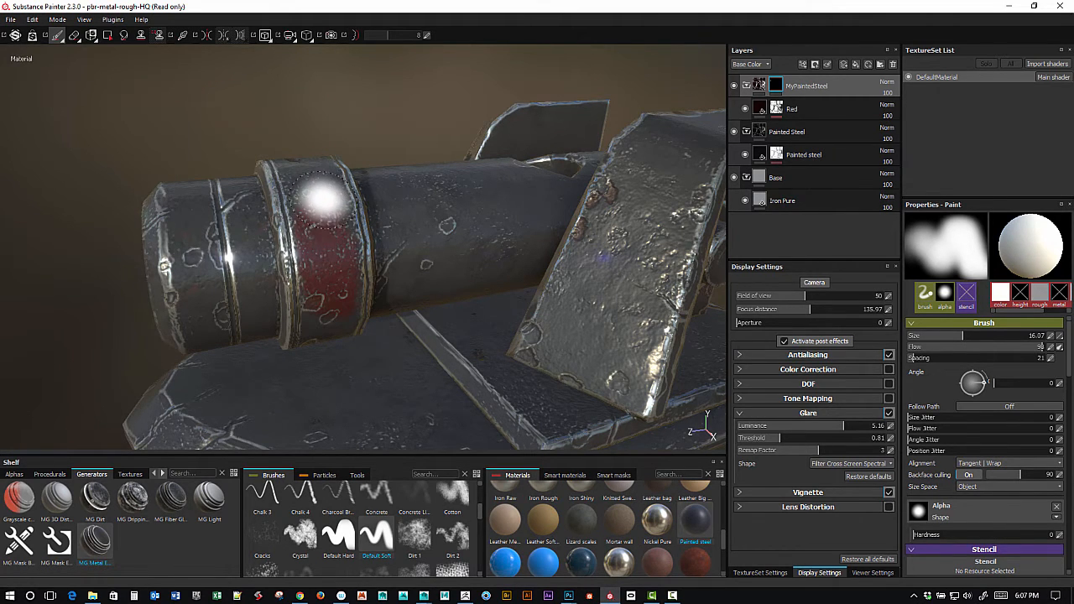
pyautogui.keyDown('ctrl'); pyautogui.moveTo(319, 199); pyautogui.dragTo(317, 196); pyautogui.keyUp('ctrl')
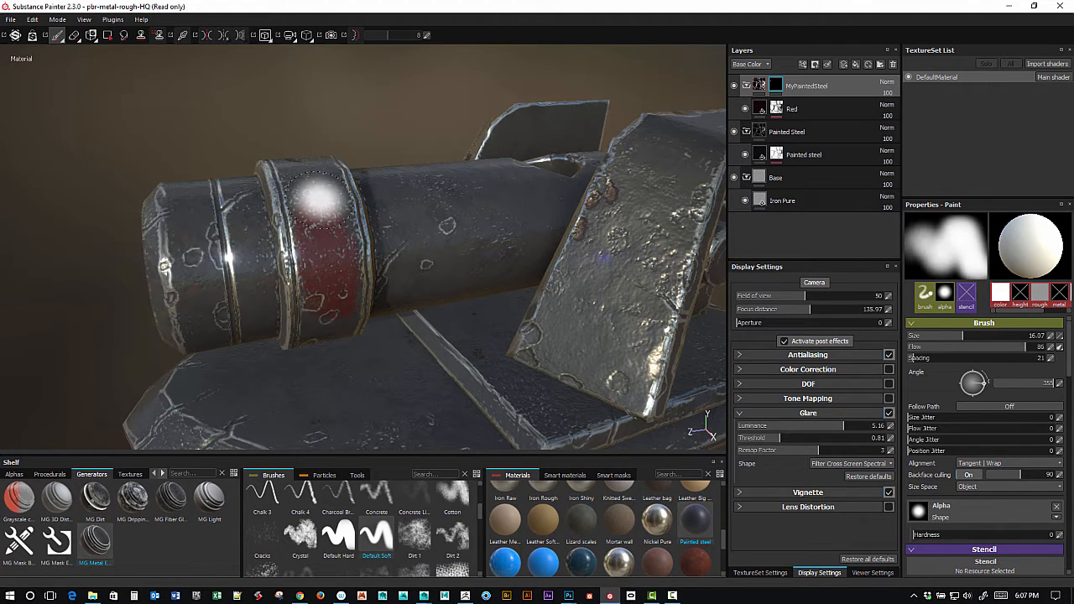
pyautogui.keyDown('ctrl'); pyautogui.moveTo(319, 199); pyautogui.dragTo(318, 198); pyautogui.keyUp('ctrl')
pyautogui.keyDown('ctrl'); pyautogui.moveTo(327, 224); pyautogui.dragTo(319, 207, button='right'); pyautogui.keyUp('ctrl')
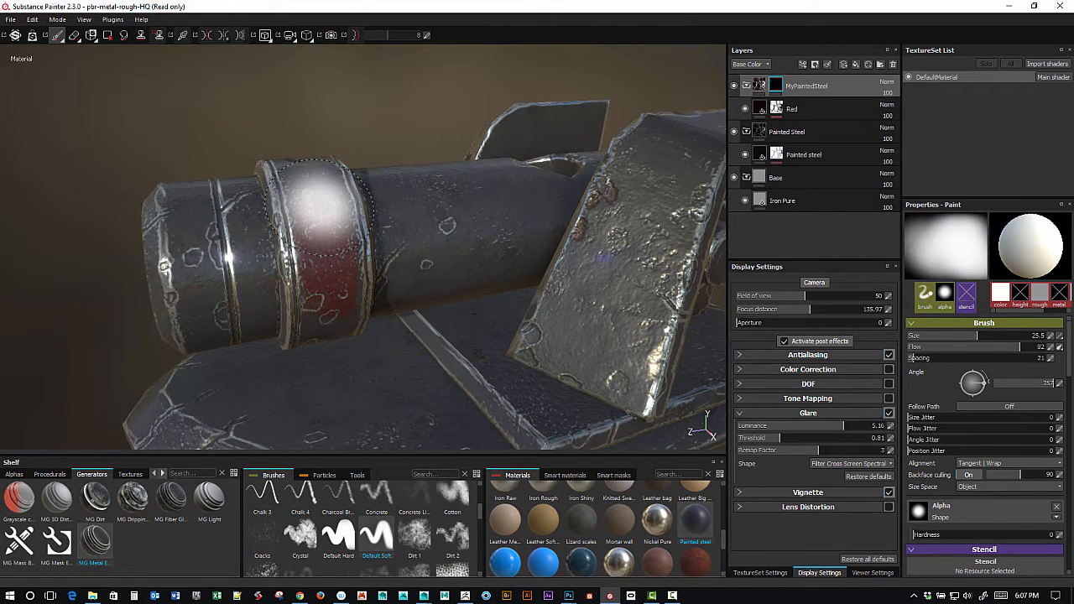
pyautogui.keyDown('ctrl'); pyautogui.moveTo(340, 228); pyautogui.dragTo(341, 228); pyautogui.keyUp('ctrl')
pyautogui.keyDown('ctrl'); pyautogui.moveTo(333, 230); pyautogui.dragTo(333, 228, button='right'); pyautogui.keyUp('ctrl')
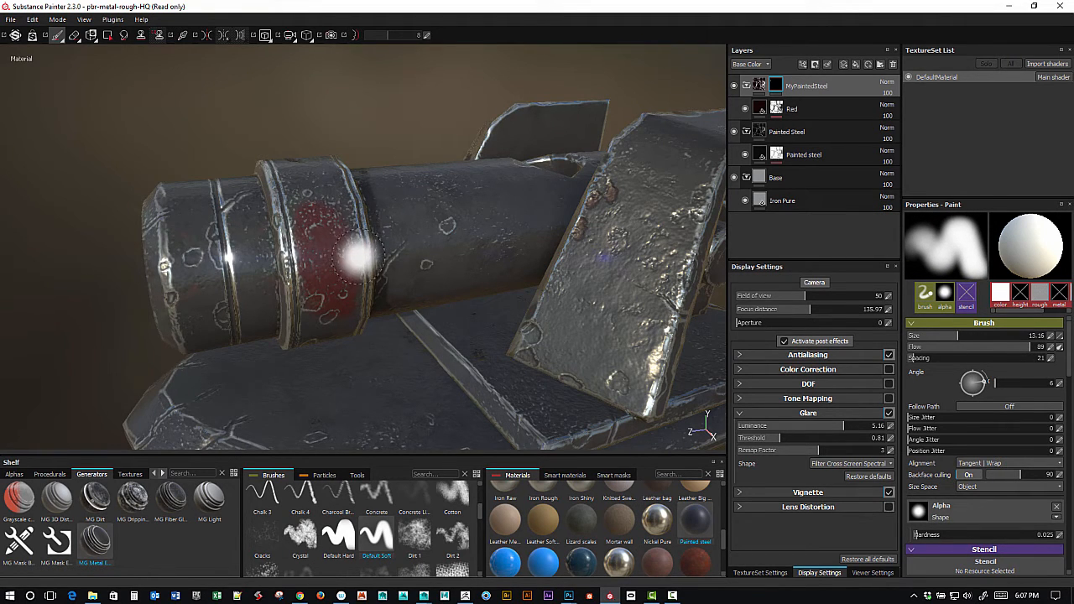
# Erase the red paint from the barrel's raised band and return to the Paint tool.
pyautogui.click(74, 35)
pyautogui.moveTo(317, 201)
pyautogui.mouseDown()
pyautogui.moveTo(312, 226)
pyautogui.moveTo(346, 297)
pyautogui.mouseUp()
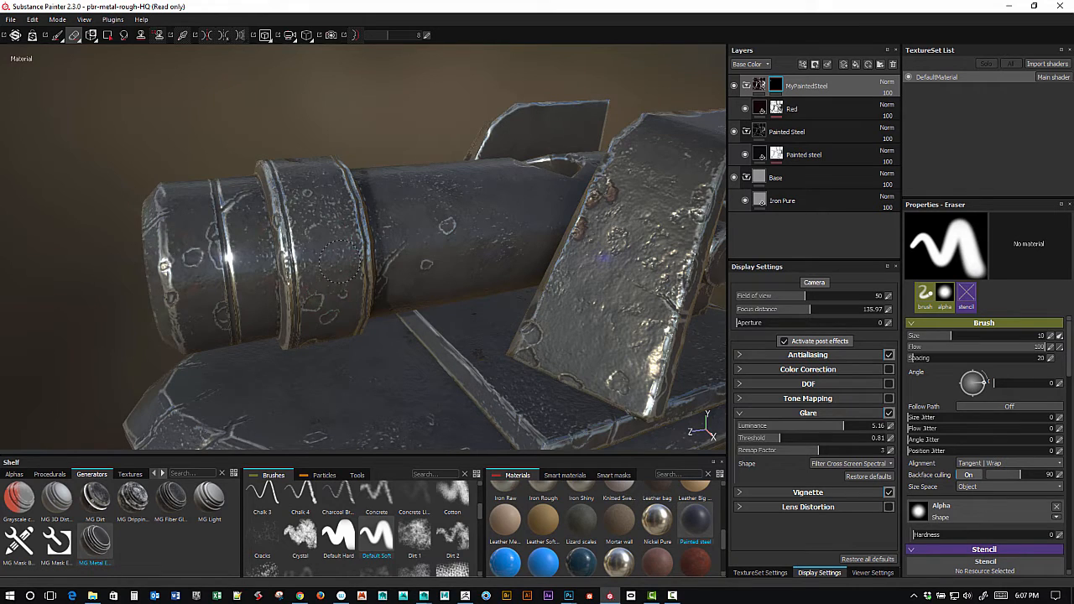
pyautogui.click(57, 35)
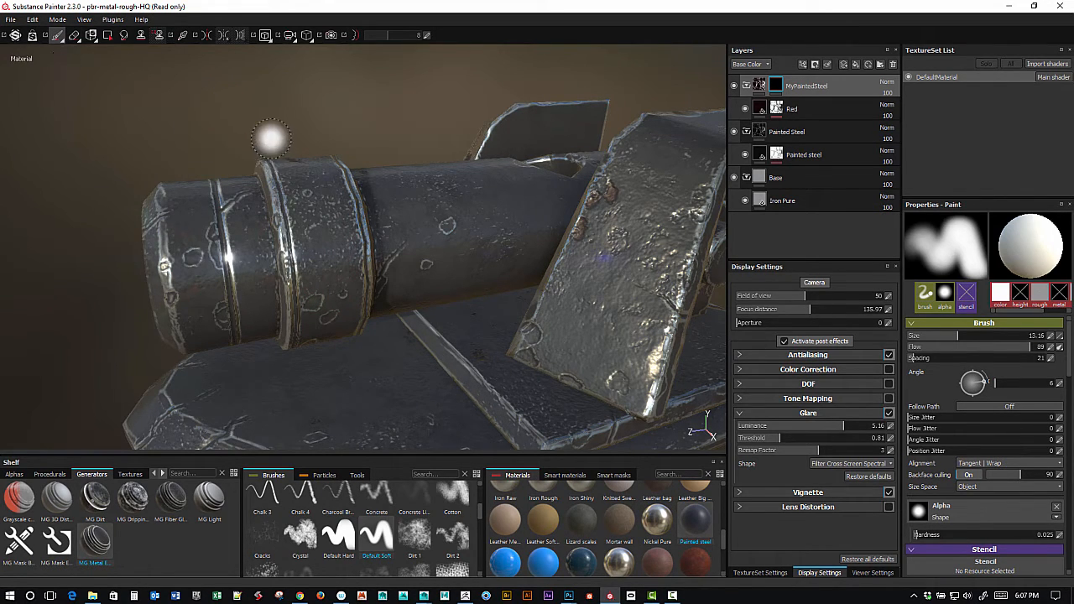
# Enable symmetry painting, try the Mirror Y and Mirror Z axes, and set it back to Mirror X.
pyautogui.click(206, 35)
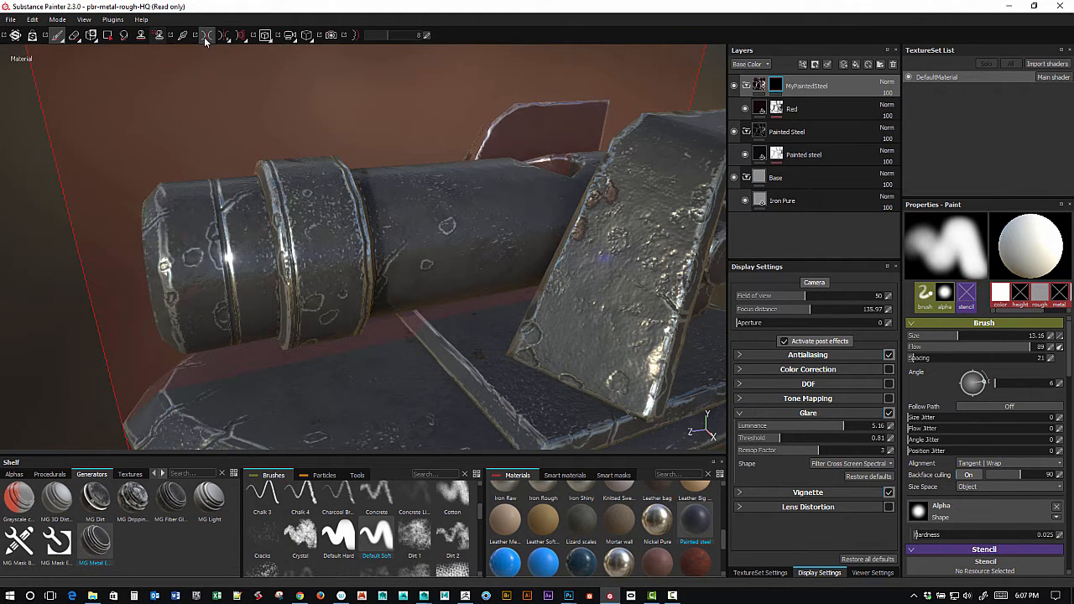
pyautogui.keyDown('alt'); pyautogui.moveTo(232, 108); pyautogui.dragTo(225, 57); pyautogui.keyUp('alt')
pyautogui.click(228, 40)
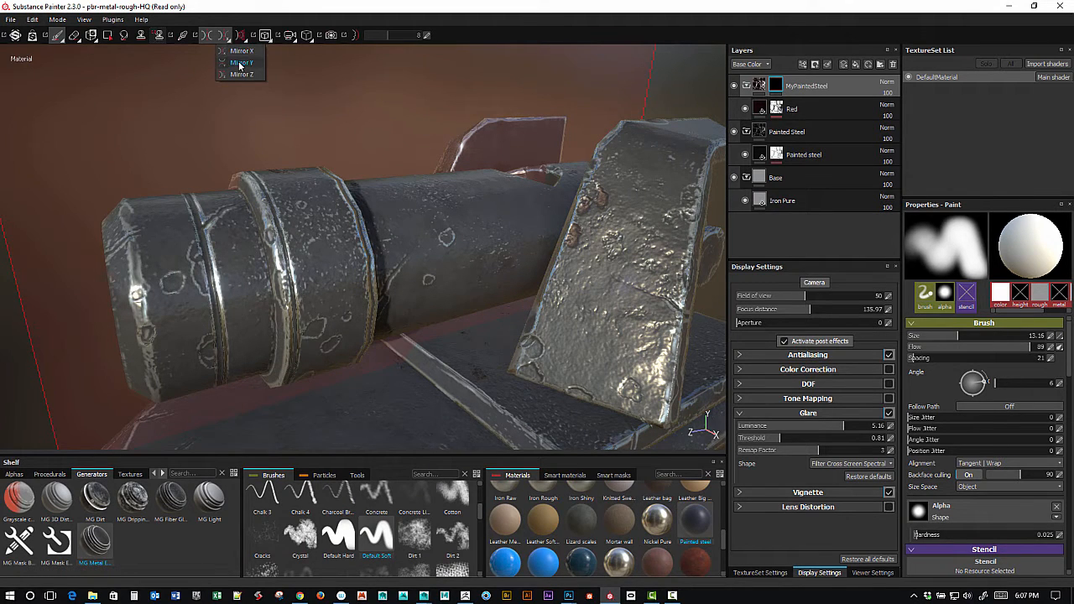
pyautogui.click(240, 63)
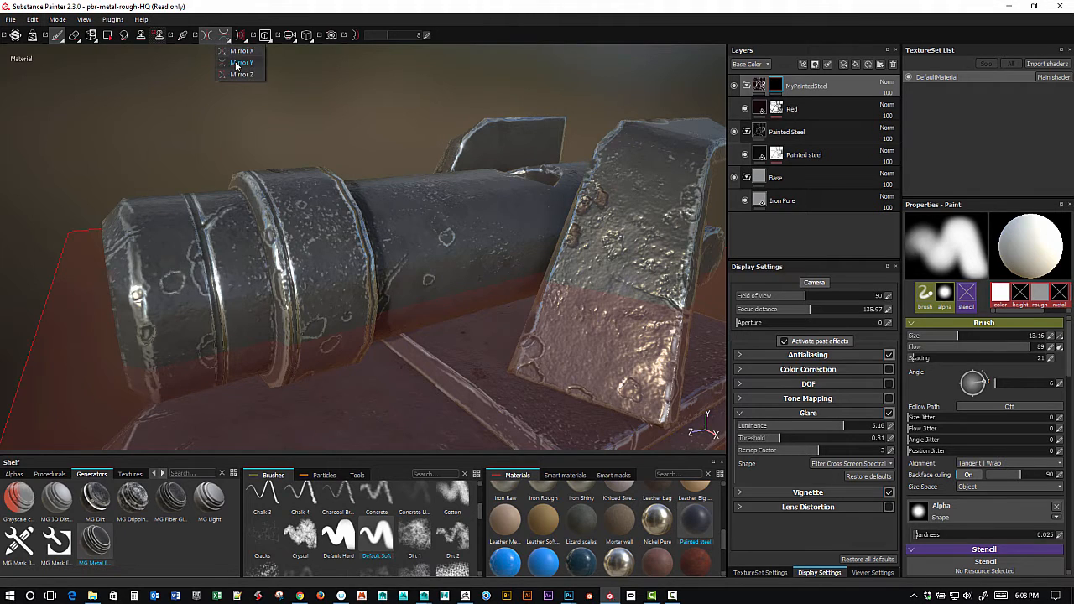
pyautogui.click(241, 73)
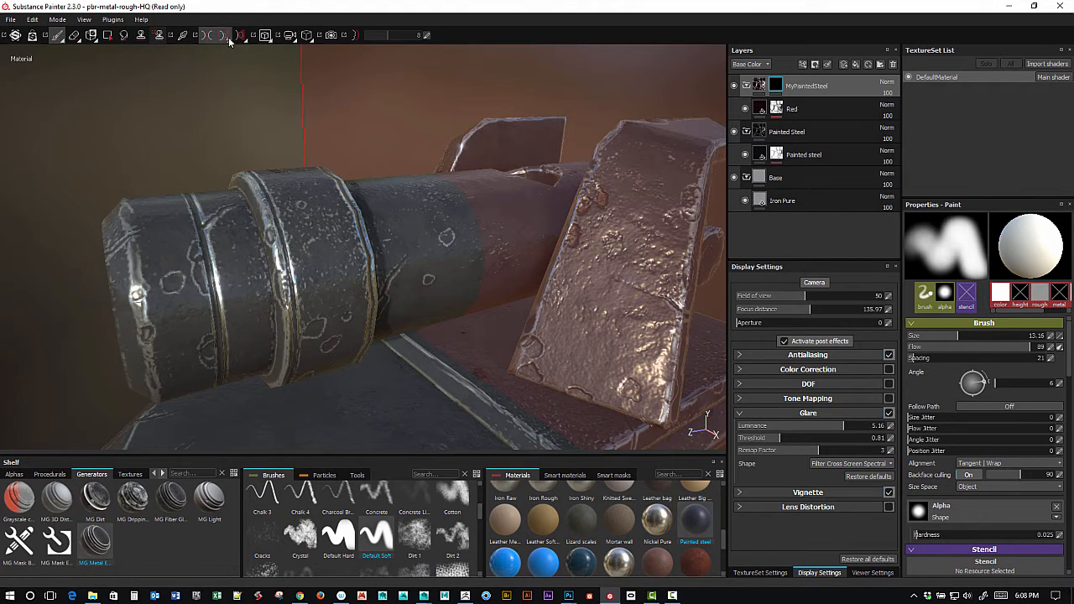
pyautogui.click(229, 40)
pyautogui.click(238, 55)
pyautogui.keyDown('alt'); pyautogui.moveTo(520, 249); pyautogui.dragTo(417, 183, button='right'); pyautogui.keyUp('alt')
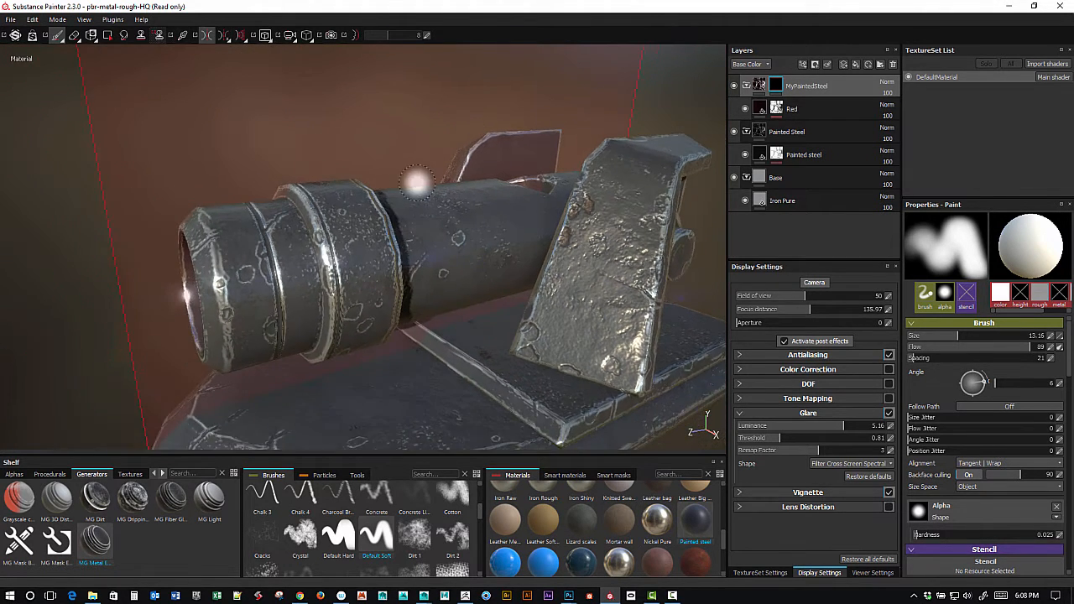
# Hide the symmetry plane in the viewport.
pyautogui.keyDown('alt'); pyautogui.moveTo(417, 183); pyautogui.dragTo(455, 181); pyautogui.keyUp('alt')
pyautogui.click(242, 36)
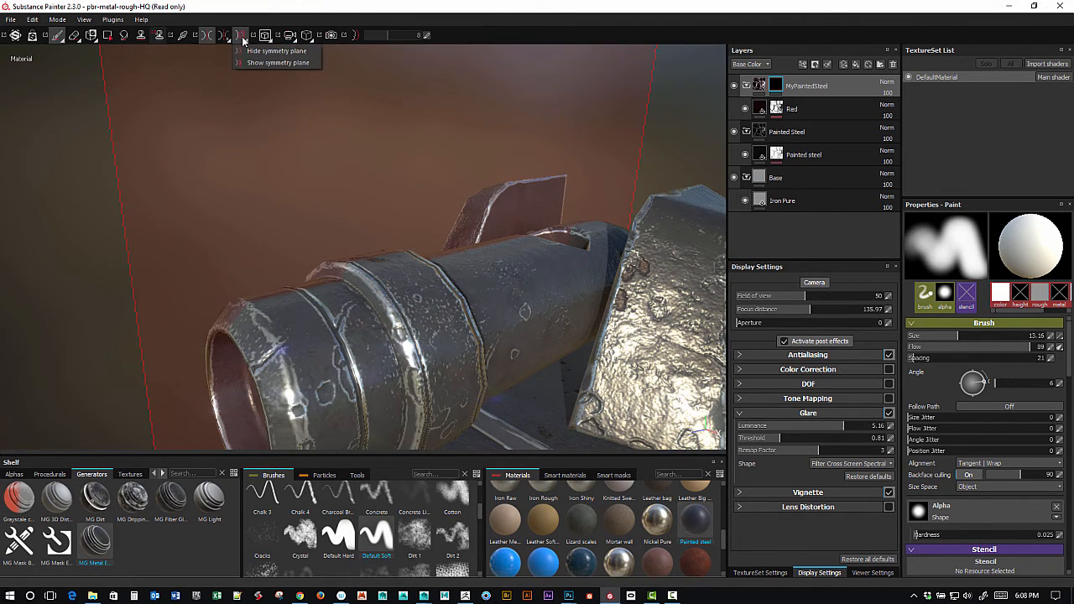
pyautogui.click(251, 55)
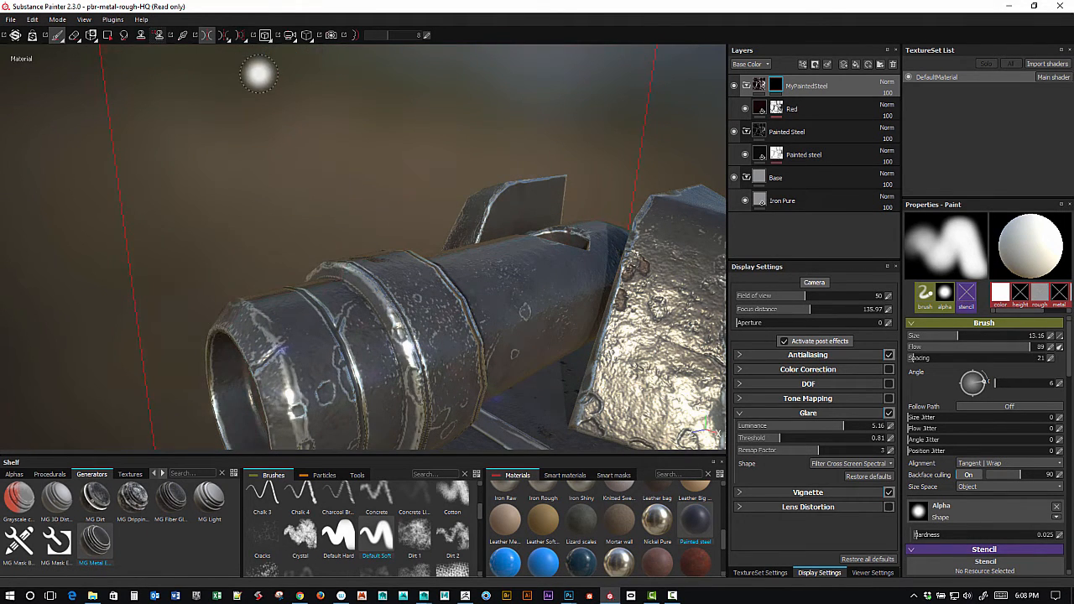
# Reduce the brush Size to 8.69 and paint the mask with symmetry to form a red stripe around the barrel's raised band.
pyautogui.keyDown('alt'); pyautogui.moveTo(641, 210); pyautogui.dragTo(454, 146, button='right'); pyautogui.keyUp('alt')
pyautogui.keyDown('alt'); pyautogui.moveTo(600, 154); pyautogui.dragTo(533, 211); pyautogui.keyUp('alt')
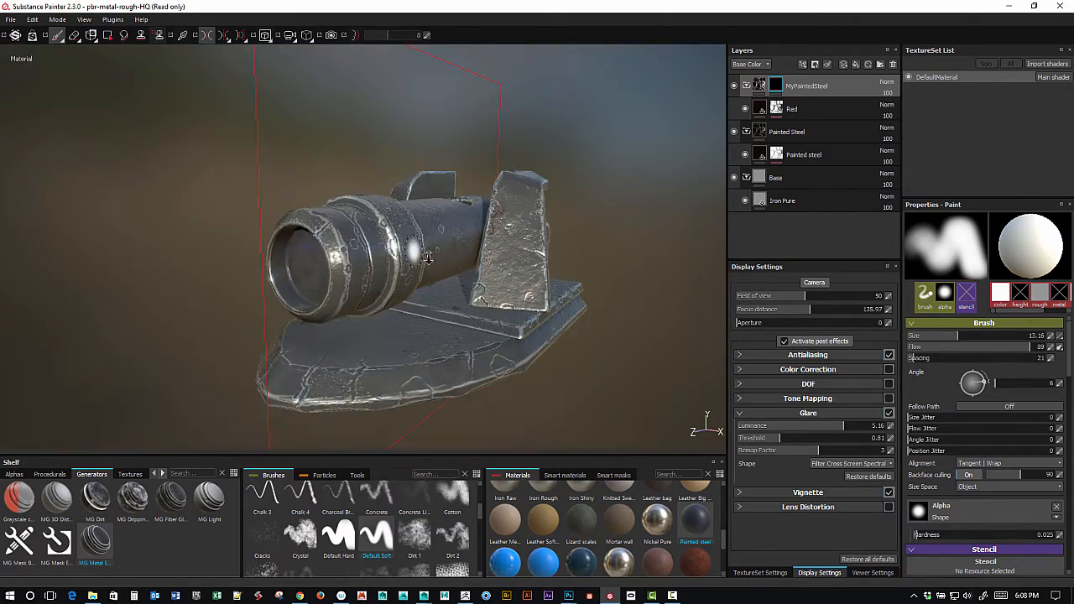
pyautogui.keyDown('alt'); pyautogui.moveTo(537, 219); pyautogui.dragTo(632, 266, button='right'); pyautogui.keyUp('alt')
pyautogui.keyDown('alt'); pyautogui.moveTo(514, 243); pyautogui.dragTo(602, 269, button='right'); pyautogui.keyUp('alt')
pyautogui.keyDown('alt'); pyautogui.moveTo(508, 195); pyautogui.dragTo(550, 193, button='middle'); pyautogui.keyUp('alt')
pyautogui.moveTo(549, 192)
pyautogui.keyDown('alt'); pyautogui.mouseDown()
pyautogui.moveTo(502, 210)
pyautogui.moveTo(410, 216)
pyautogui.moveTo(523, 234)
pyautogui.mouseUp(); pyautogui.keyUp('alt')
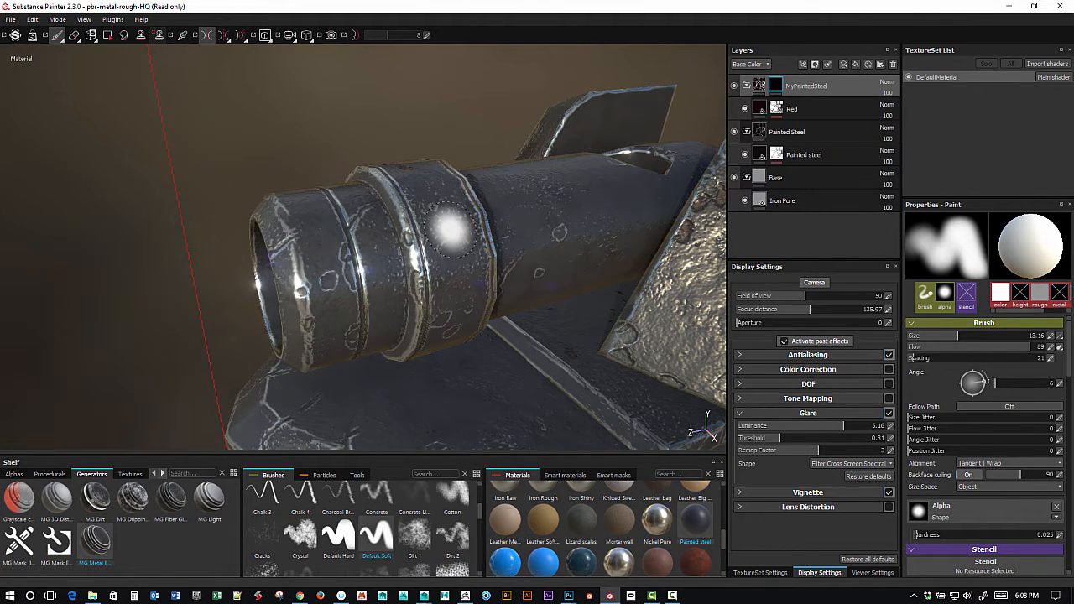
pyautogui.moveTo(451, 226)
pyautogui.keyDown('ctrl'); pyautogui.mouseDown(button='right')
pyautogui.moveTo(432, 228)
pyautogui.moveTo(451, 229)
pyautogui.mouseUp(button='right'); pyautogui.keyUp('ctrl')
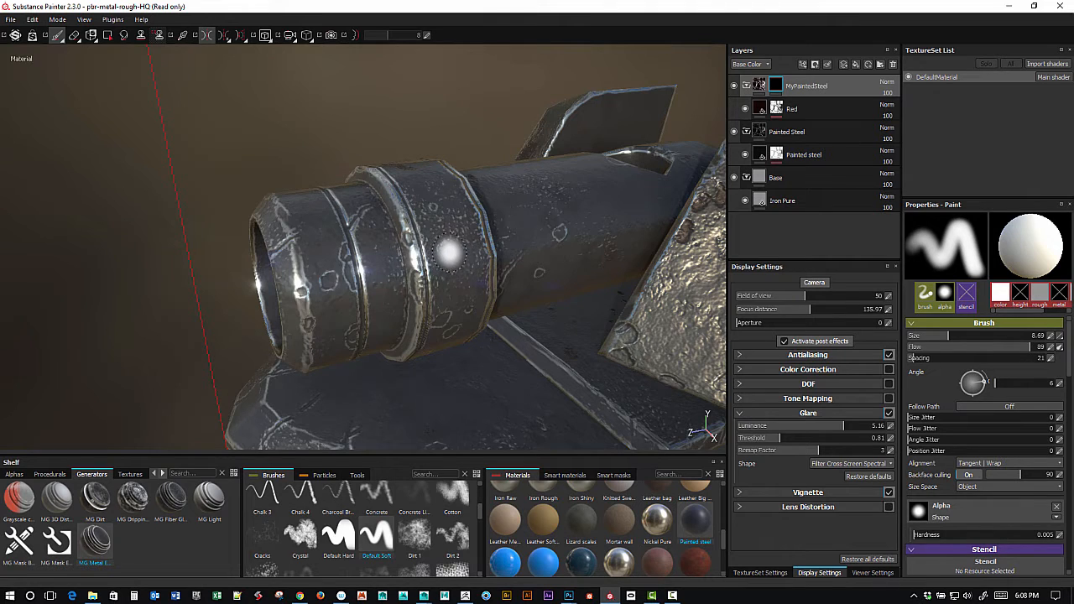
pyautogui.click(453, 257)
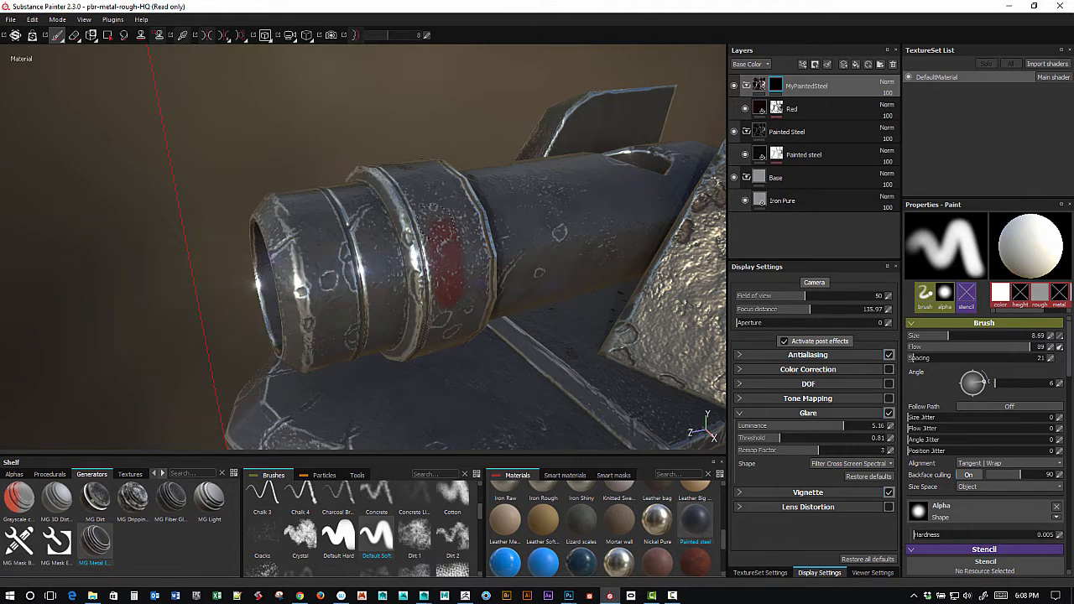
pyautogui.moveTo(417, 180)
pyautogui.keyDown('alt'); pyautogui.mouseDown()
pyautogui.moveTo(411, 202)
pyautogui.moveTo(405, 156)
pyautogui.mouseUp(); pyautogui.keyUp('alt')
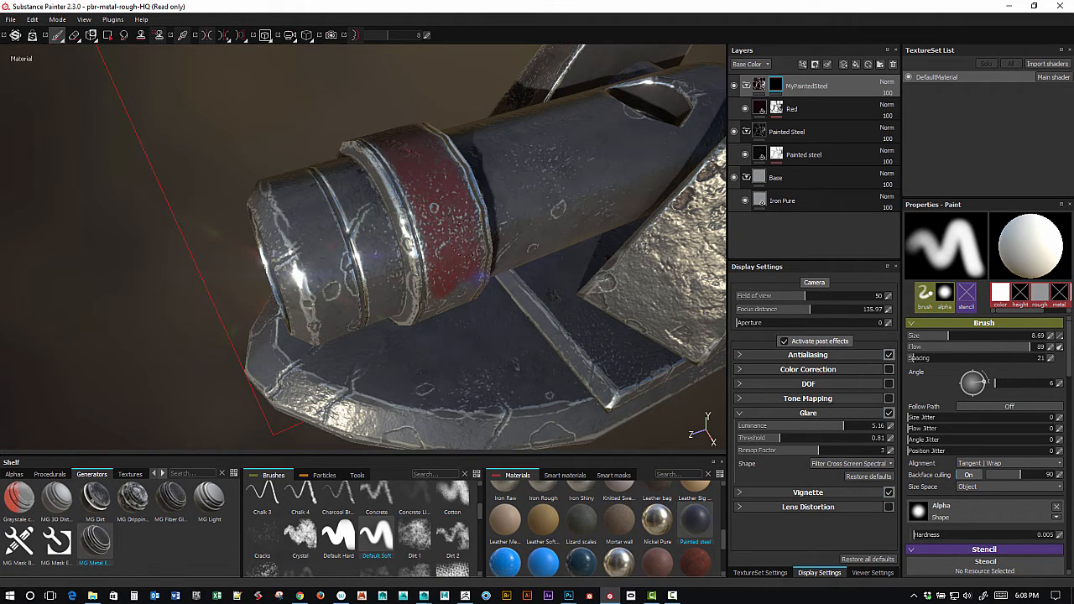
pyautogui.keyDown('alt'); pyautogui.moveTo(439, 172); pyautogui.dragTo(461, 281); pyautogui.keyUp('alt')
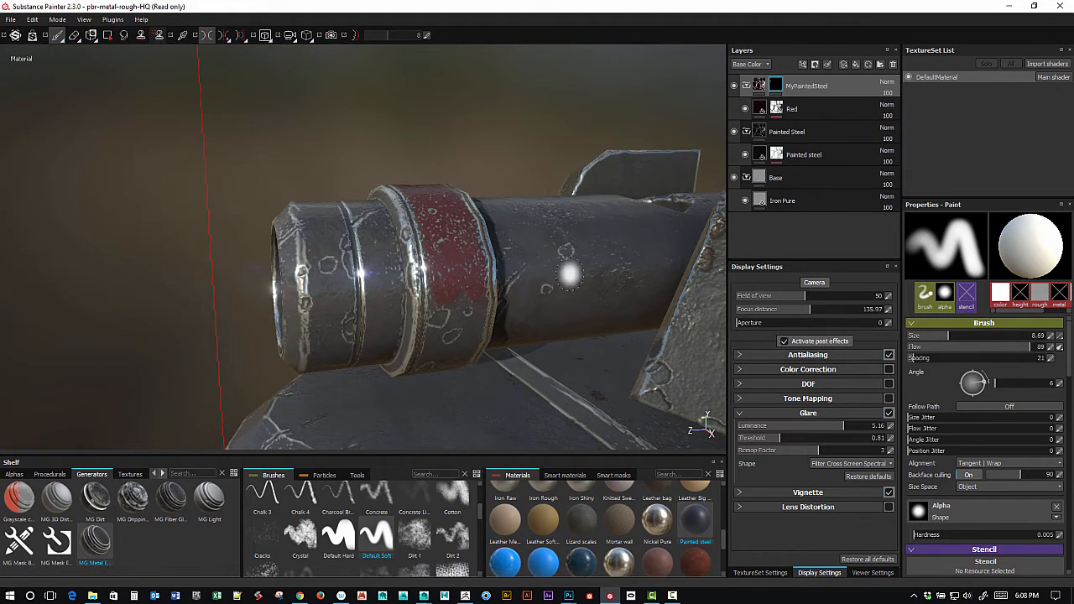
pyautogui.keyDown('alt'); pyautogui.moveTo(569, 273); pyautogui.dragTo(510, 288); pyautogui.keyUp('alt')
pyautogui.moveTo(445, 299); pyautogui.dragTo(445, 335)
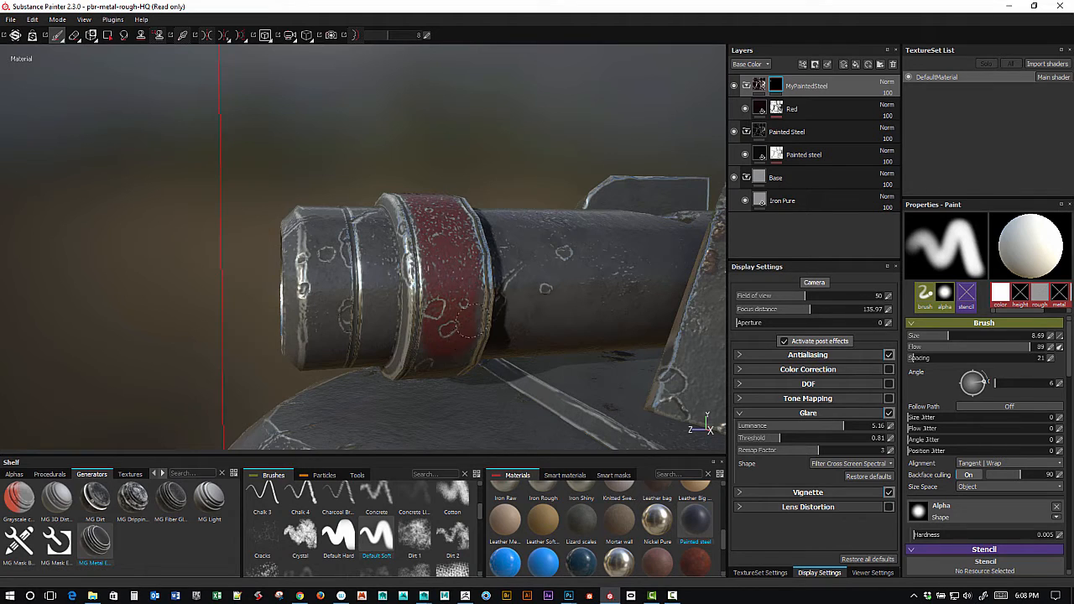
# Show the 3D and 2D views side by side in the viewport.
pyautogui.moveTo(461, 356)
pyautogui.keyDown('alt'); pyautogui.mouseDown()
pyautogui.moveTo(470, 369)
pyautogui.moveTo(445, 382)
pyautogui.mouseUp(); pyautogui.keyUp('alt')
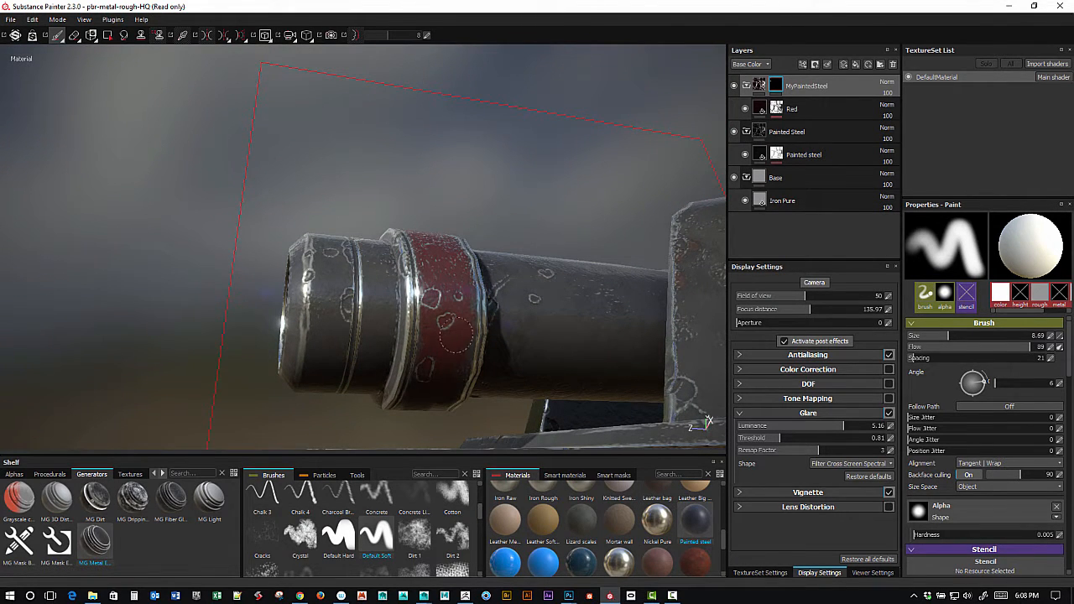
pyautogui.keyDown('alt'); pyautogui.moveTo(454, 349); pyautogui.dragTo(370, 283); pyautogui.keyUp('alt')
pyautogui.keyDown('alt'); pyautogui.moveTo(501, 299); pyautogui.dragTo(403, 180); pyautogui.keyUp('alt')
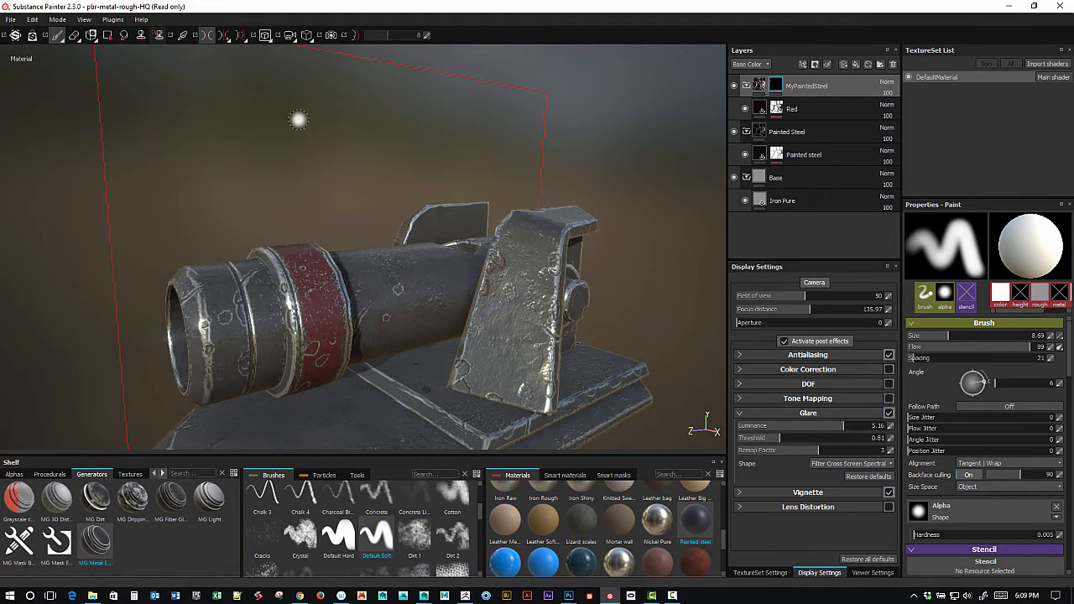
pyautogui.click(265, 39)
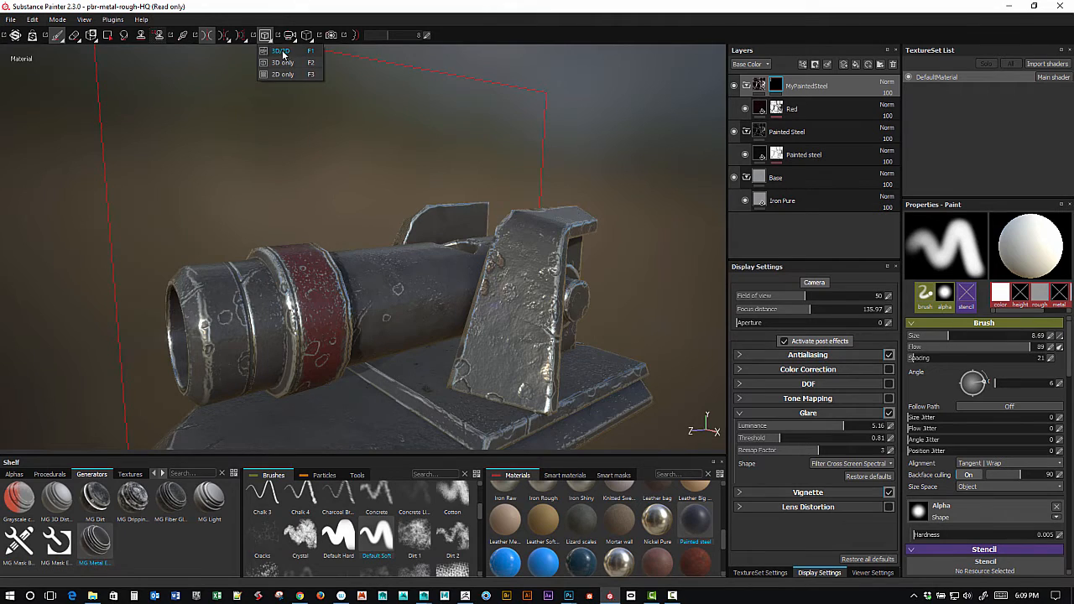
pyautogui.click(283, 54)
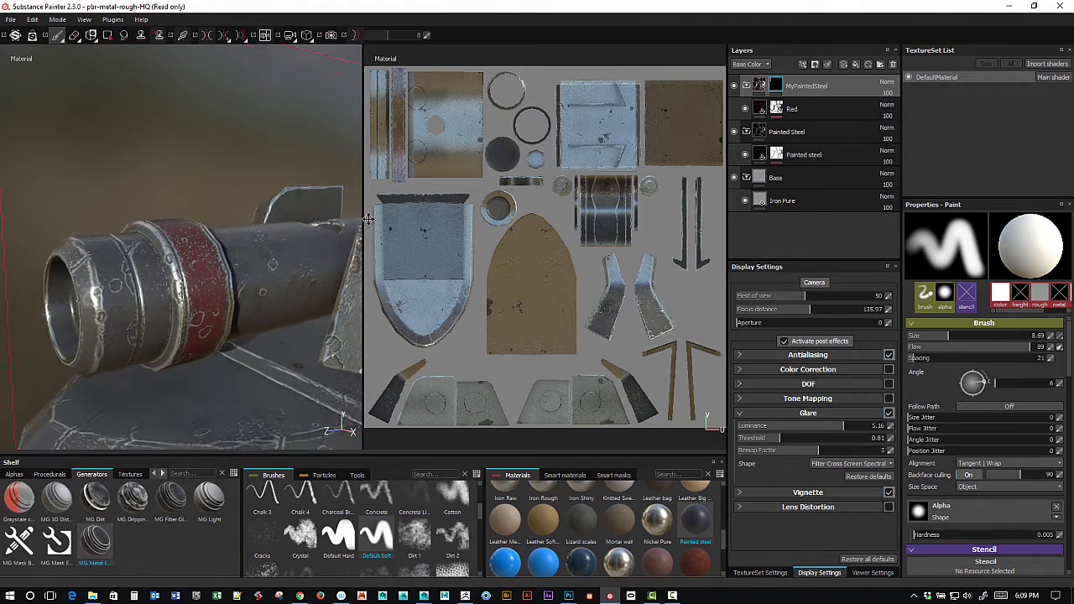
# Examine the painted band on the barrel's UV islands and compare it with the band on the 3D model.
pyautogui.keyDown('alt'); pyautogui.moveTo(357, 225); pyautogui.dragTo(332, 249); pyautogui.keyUp('alt')
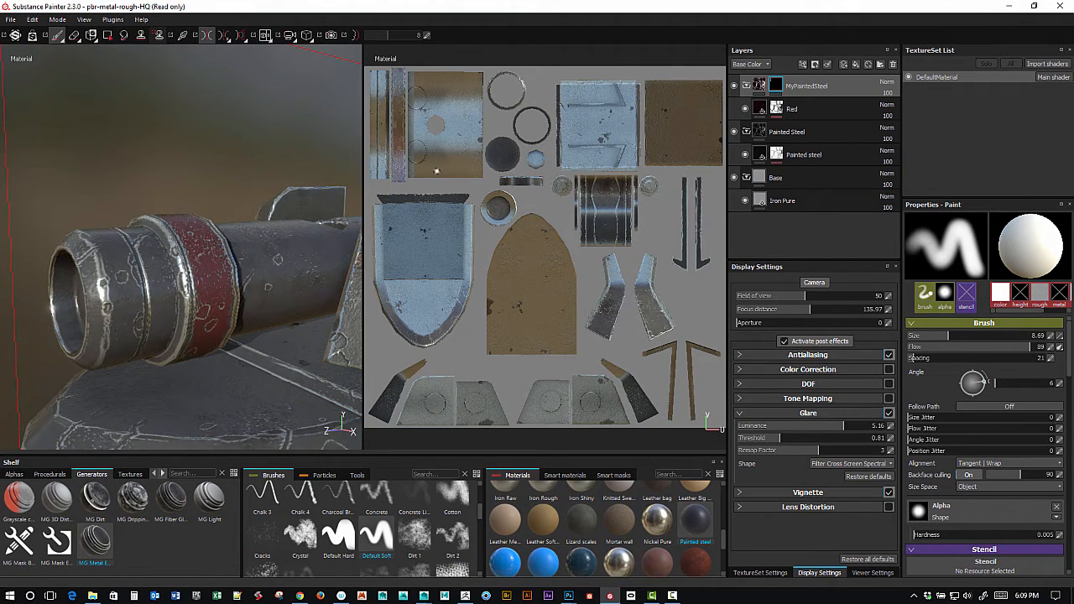
pyautogui.keyDown('alt'); pyautogui.moveTo(437, 171); pyautogui.dragTo(479, 197, button='right'); pyautogui.keyUp('alt')
pyautogui.keyDown('alt'); pyautogui.moveTo(479, 196); pyautogui.dragTo(573, 297, button='middle'); pyautogui.keyUp('alt')
pyautogui.keyDown('alt'); pyautogui.moveTo(573, 297); pyautogui.dragTo(705, 383, button='right'); pyautogui.keyUp('alt')
pyautogui.keyDown('alt'); pyautogui.moveTo(566, 257); pyautogui.dragTo(526, 228, button='middle'); pyautogui.keyUp('alt')
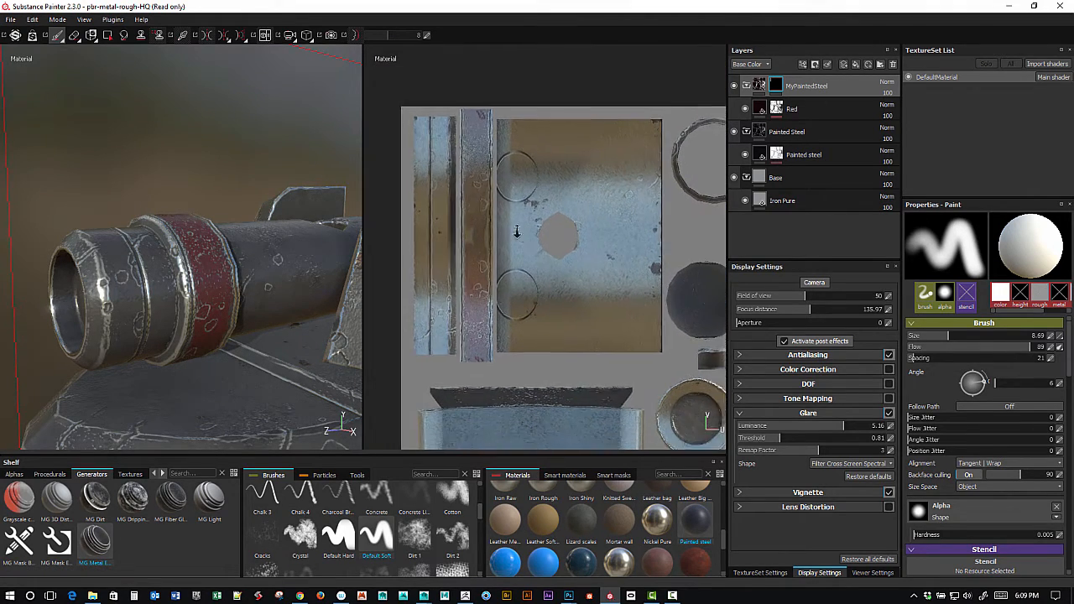
pyautogui.keyDown('alt'); pyautogui.moveTo(579, 278); pyautogui.dragTo(502, 215, button='right'); pyautogui.keyUp('alt')
pyautogui.keyDown('alt'); pyautogui.moveTo(501, 215); pyautogui.dragTo(401, 230, button='middle'); pyautogui.keyUp('alt')
pyautogui.moveTo(534, 219)
pyautogui.keyDown('alt'); pyautogui.mouseDown(button='right')
pyautogui.moveTo(621, 240)
pyautogui.moveTo(594, 291)
pyautogui.moveTo(503, 251)
pyautogui.moveTo(532, 285)
pyautogui.mouseUp(button='right'); pyautogui.keyUp('alt')
pyautogui.moveTo(503, 240)
pyautogui.keyDown('alt'); pyautogui.mouseDown(button='middle')
pyautogui.moveTo(594, 204)
pyautogui.moveTo(556, 219)
pyautogui.mouseUp(button='middle'); pyautogui.keyUp('alt')
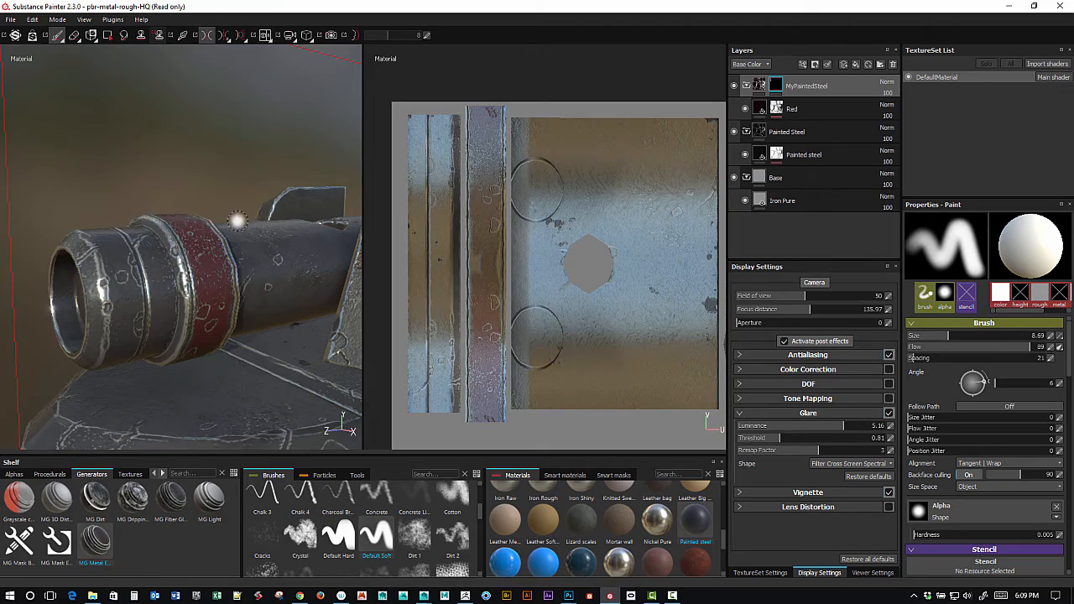
pyautogui.moveTo(226, 183)
pyautogui.keyDown('shift'); pyautogui.mouseDown(button='right')
pyautogui.moveTo(260, 172)
pyautogui.moveTo(225, 174)
pyautogui.moveTo(222, 187)
pyautogui.mouseUp(button='right'); pyautogui.keyUp('shift')
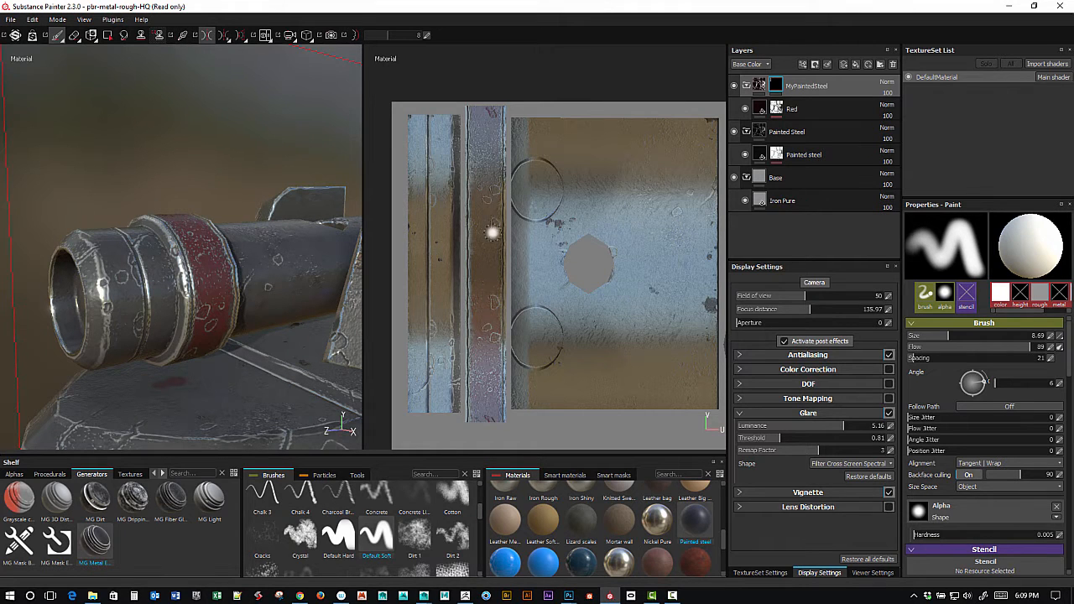
pyautogui.scroll(-1, 610, 272)
pyautogui.keyDown('alt'); pyautogui.moveTo(561, 240); pyautogui.dragTo(538, 228, button='right'); pyautogui.keyUp('alt')
pyautogui.keyDown('alt'); pyautogui.moveTo(560, 242); pyautogui.dragTo(585, 235, button='middle'); pyautogui.keyUp('alt')
pyautogui.keyDown('alt'); pyautogui.moveTo(251, 287); pyautogui.dragTo(273, 224); pyautogui.keyUp('alt')
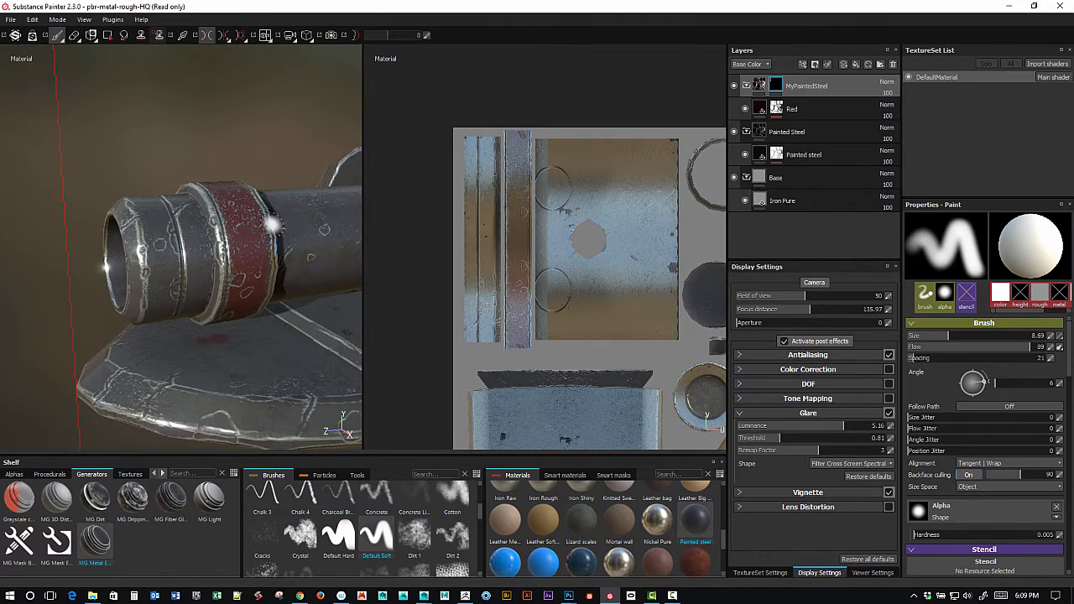
pyautogui.keyDown('alt'); pyautogui.moveTo(190, 148); pyautogui.dragTo(255, 174); pyautogui.keyUp('alt')
pyautogui.moveTo(181, 220); pyautogui.dragTo(181, 291)
pyautogui.hotkey('ctrl', 'z')
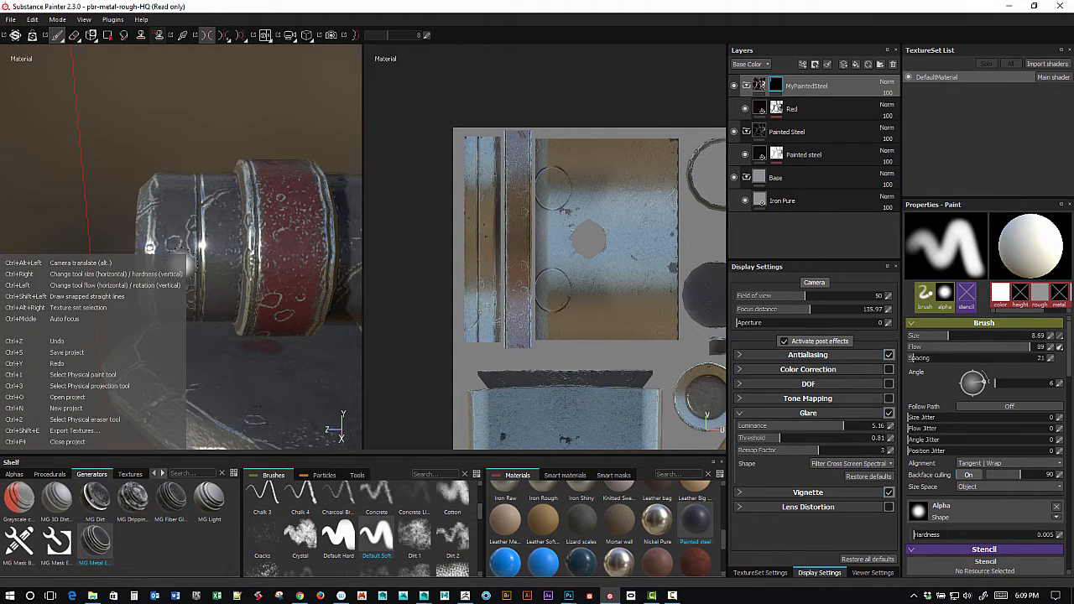
# Paint a short red patch into the mask on the barrel's muzzle section.
pyautogui.keyDown('alt'); pyautogui.moveTo(240, 154); pyautogui.dragTo(245, 119); pyautogui.keyUp('alt')
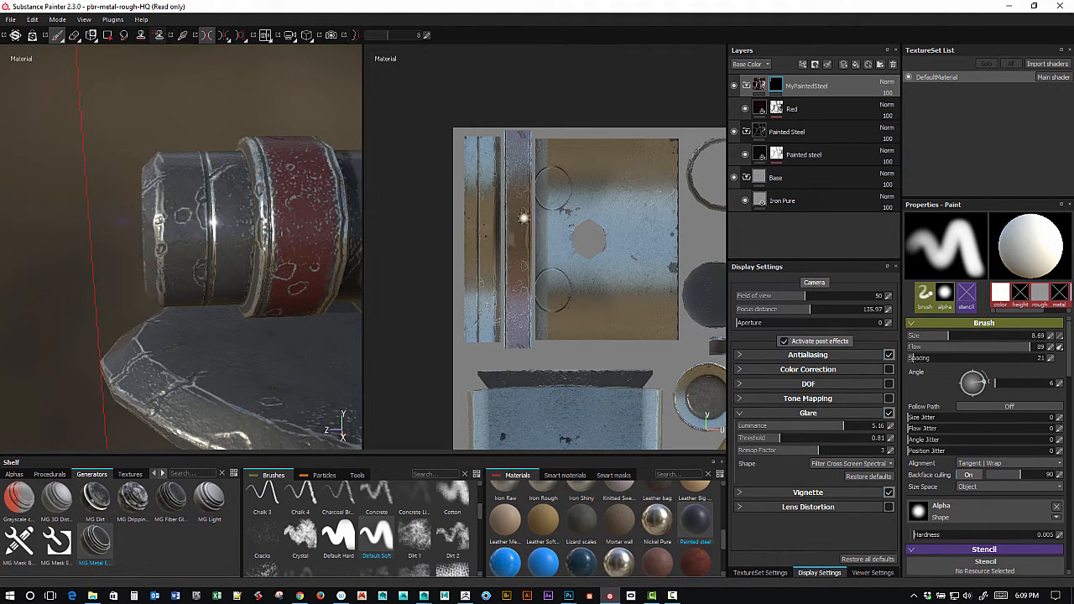
pyautogui.moveTo(298, 172)
pyautogui.keyDown('alt'); pyautogui.mouseDown()
pyautogui.moveTo(282, 142)
pyautogui.moveTo(276, 148)
pyautogui.mouseUp(); pyautogui.keyUp('alt')
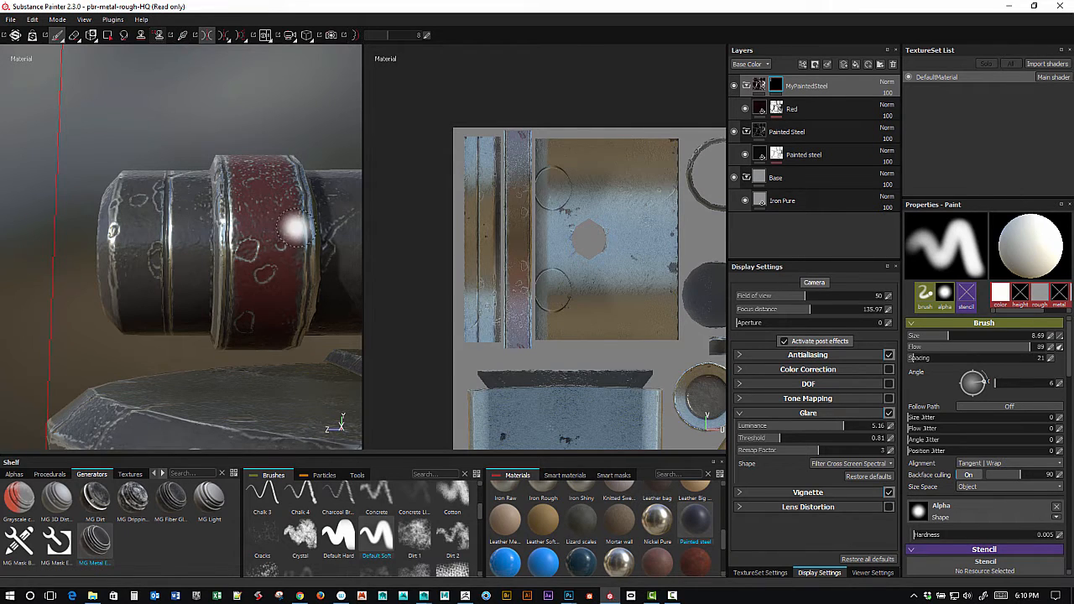
pyautogui.moveTo(296, 228)
pyautogui.keyDown('alt'); pyautogui.mouseDown()
pyautogui.moveTo(287, 271)
pyautogui.moveTo(220, 245)
pyautogui.mouseUp(); pyautogui.keyUp('alt')
pyautogui.moveTo(162, 205); pyautogui.dragTo(168, 238)
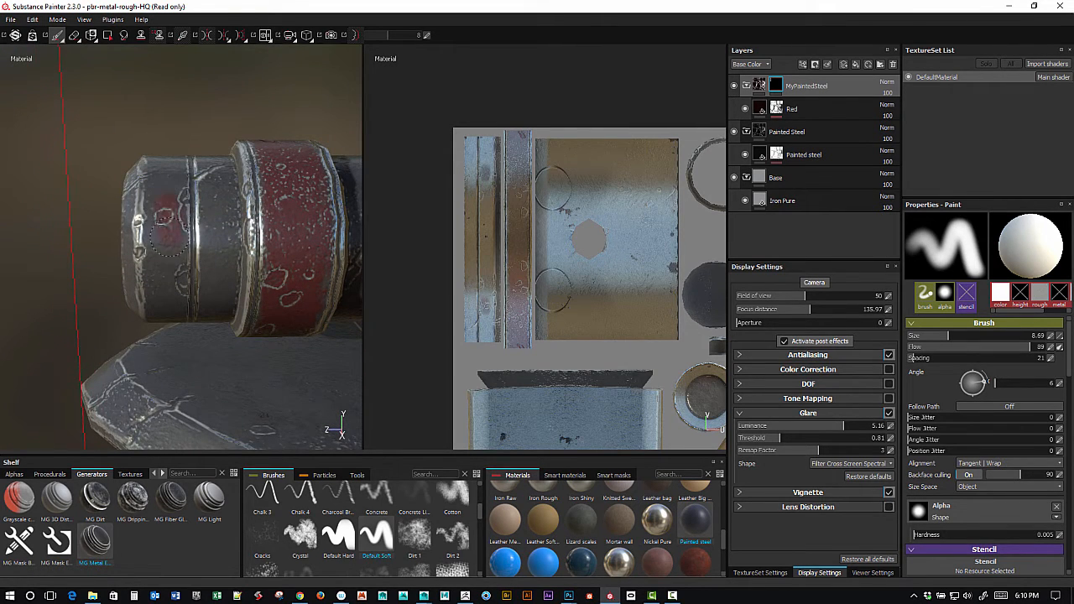
pyautogui.moveTo(173, 199); pyautogui.dragTo(172, 202)
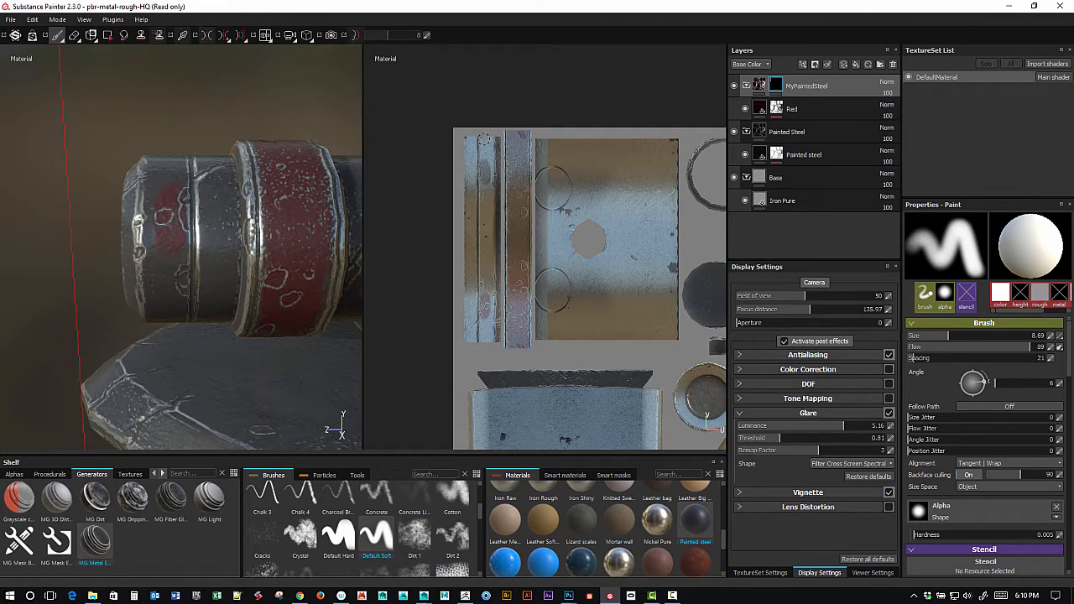
# Paint parallel straight strokes along the full length of the muzzle section's UV island to form a red ring around the muzzle.
pyautogui.keyDown('shift'); pyautogui.click(482, 342); pyautogui.keyUp('shift')
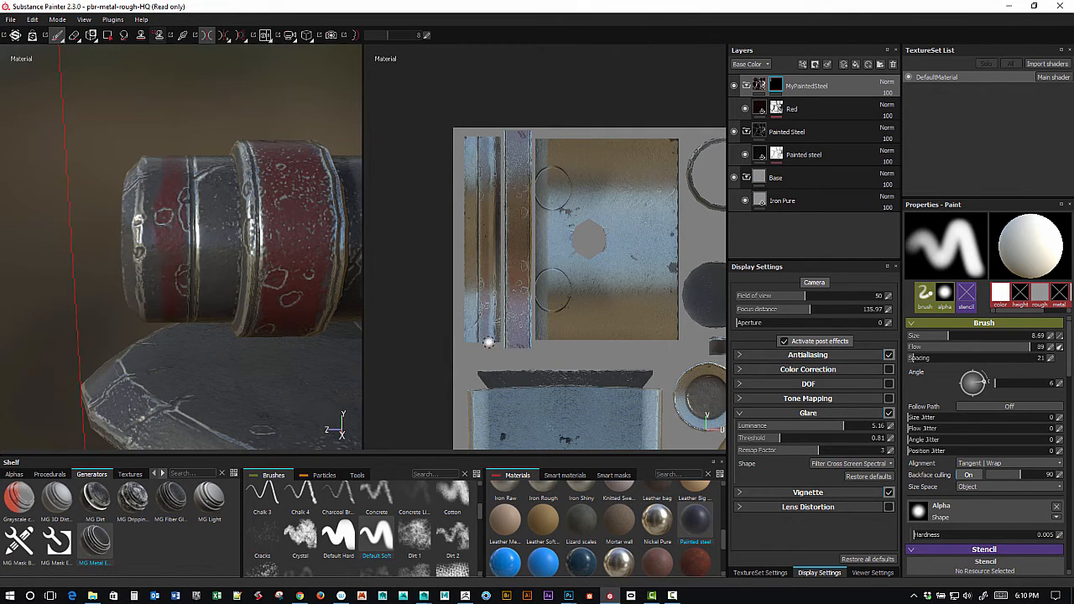
pyautogui.click(484, 142)
pyautogui.keyDown('shift'); pyautogui.click(484, 340); pyautogui.keyUp('shift')
pyautogui.click(494, 339)
pyautogui.keyDown('shift'); pyautogui.click(494, 135); pyautogui.keyUp('shift')
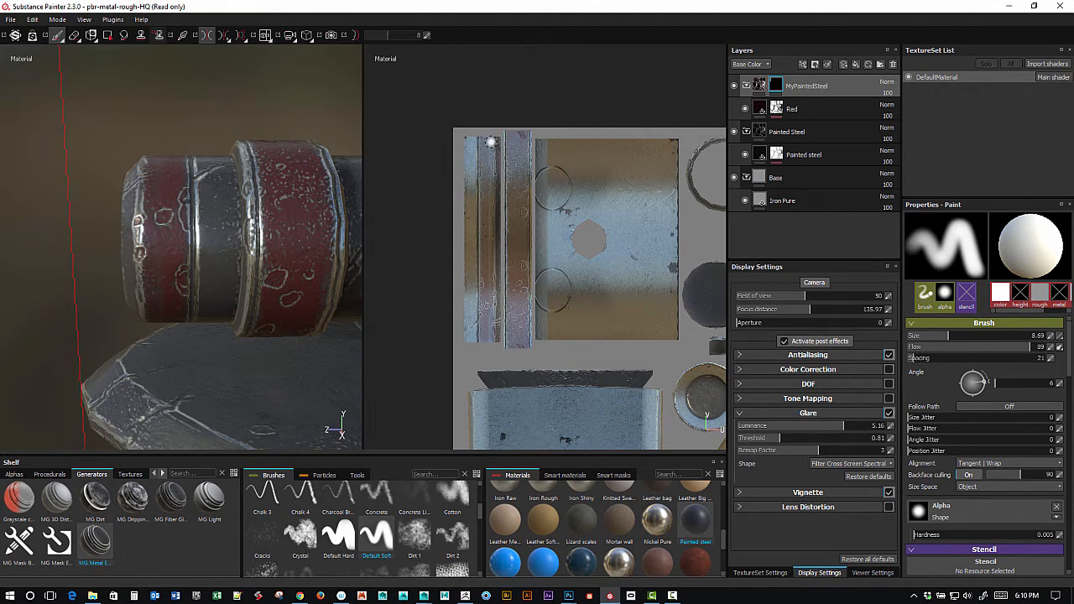
pyautogui.keyDown('shift'); pyautogui.click(490, 341); pyautogui.keyUp('shift')
pyautogui.keyDown('shift'); pyautogui.click(496, 140); pyautogui.keyUp('shift')
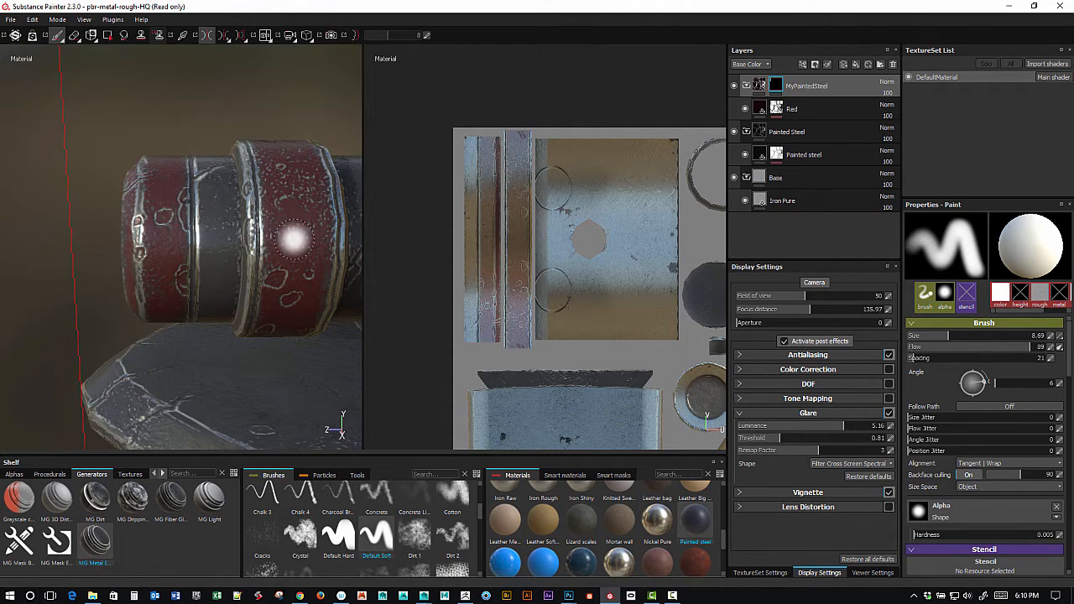
# Paint the round bolt head on the outside of the side bracket red in the mask.
pyautogui.keyDown('alt'); pyautogui.moveTo(290, 243); pyautogui.dragTo(253, 235); pyautogui.keyUp('alt')
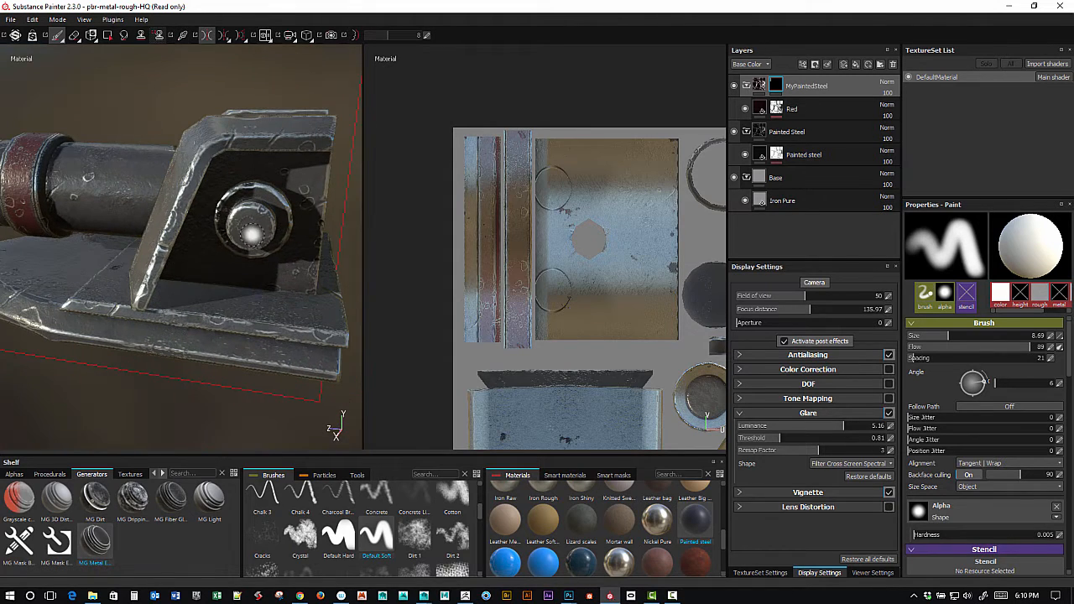
pyautogui.keyDown('alt'); pyautogui.moveTo(645, 291); pyautogui.dragTo(502, 197, button='middle'); pyautogui.keyUp('alt')
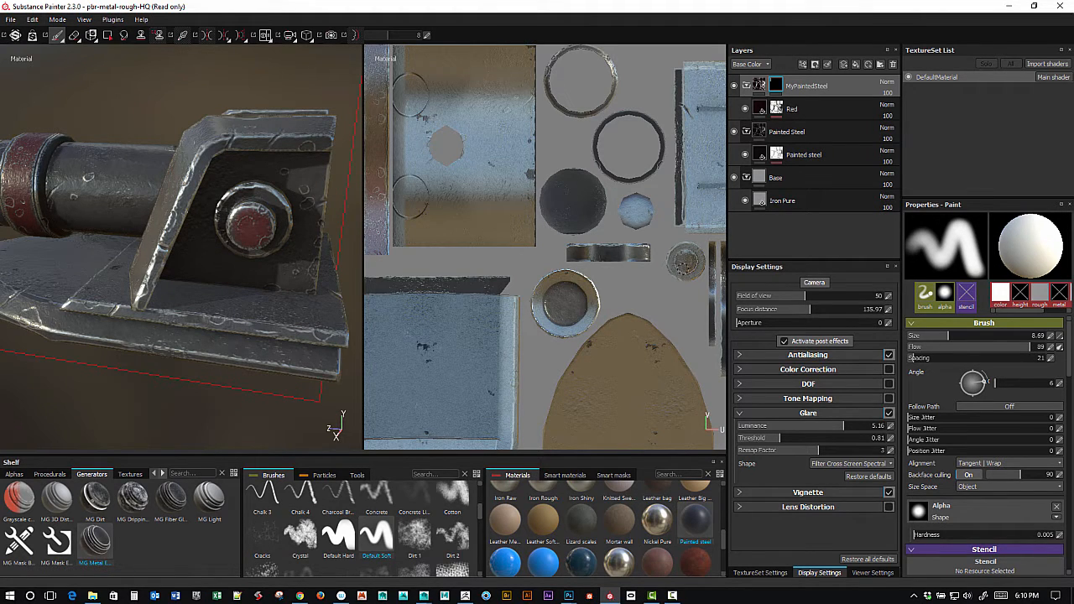
pyautogui.keyDown('alt'); pyautogui.moveTo(196, 231); pyautogui.dragTo(196, 194, button='middle'); pyautogui.keyUp('alt')
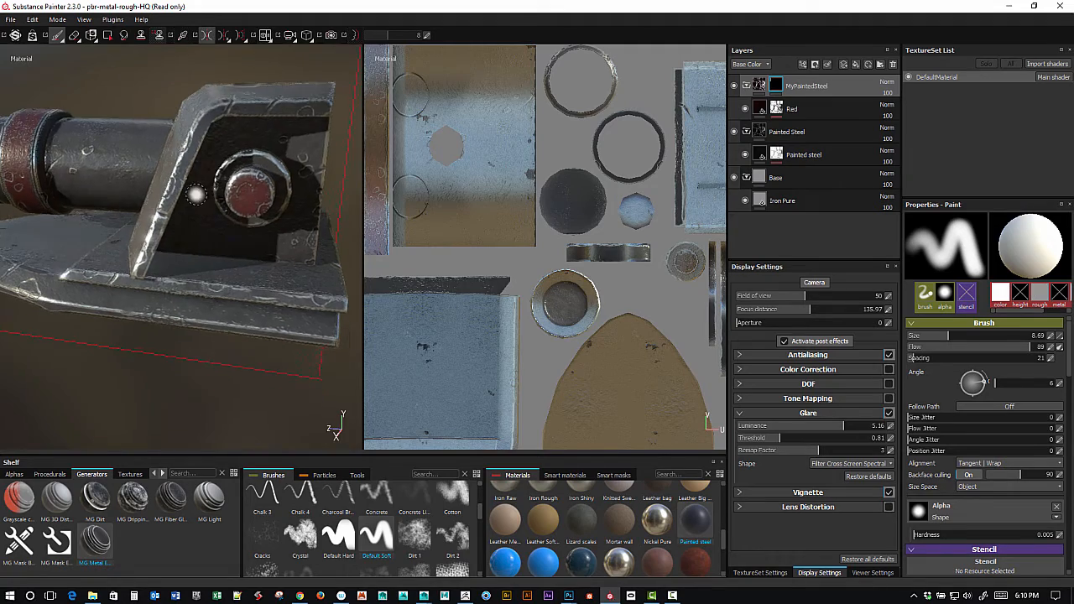
# Paint the mask over the sloped front faces of both side brackets, from the inner edges across the full surfaces.
pyautogui.keyDown('alt'); pyautogui.moveTo(197, 194); pyautogui.dragTo(254, 267); pyautogui.keyUp('alt')
pyautogui.keyDown('alt'); pyautogui.moveTo(290, 258); pyautogui.dragTo(310, 202, button='middle'); pyautogui.keyUp('alt')
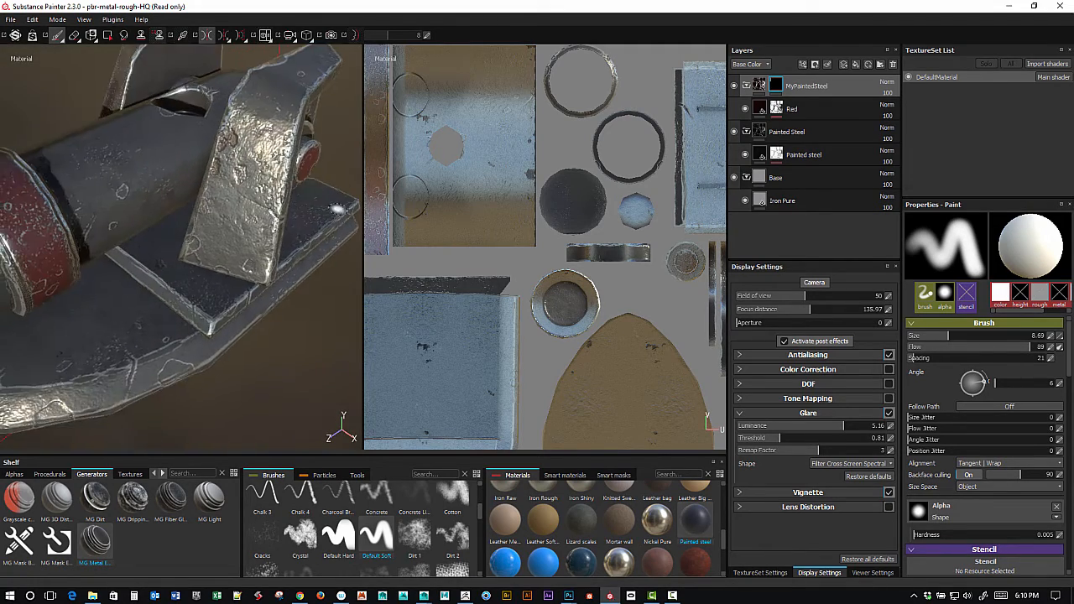
pyautogui.keyDown('alt'); pyautogui.moveTo(311, 201); pyautogui.dragTo(285, 215, button='right'); pyautogui.keyUp('alt')
pyautogui.keyDown('alt'); pyautogui.moveTo(286, 215); pyautogui.dragTo(347, 205); pyautogui.keyUp('alt')
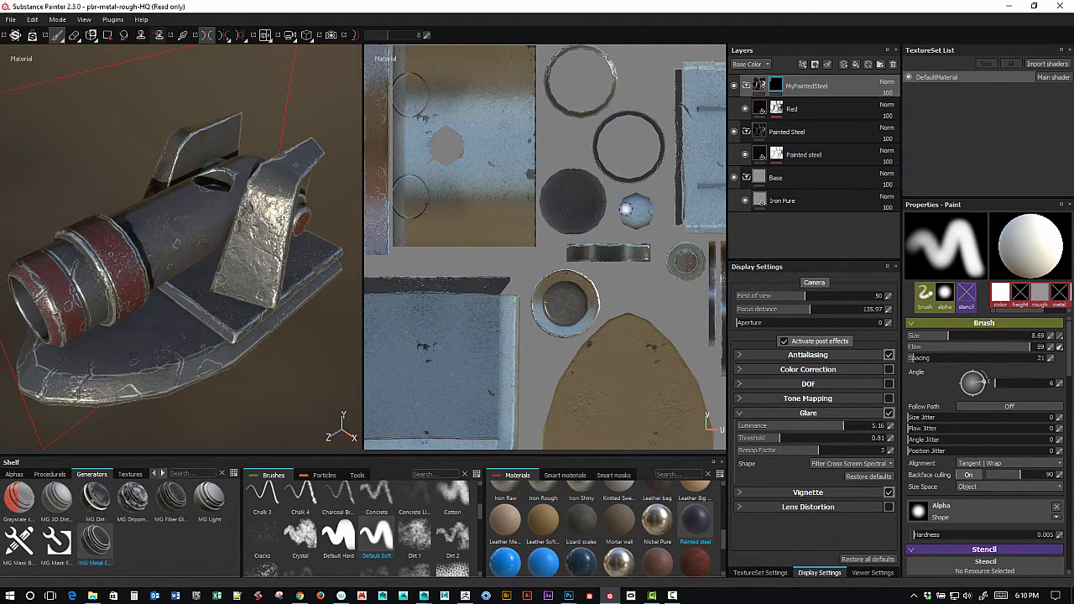
pyautogui.keyDown('alt'); pyautogui.moveTo(626, 210); pyautogui.dragTo(534, 249, button='middle'); pyautogui.keyUp('alt')
pyautogui.keyDown('alt'); pyautogui.moveTo(670, 186); pyautogui.dragTo(536, 210, button='middle'); pyautogui.keyUp('alt')
pyautogui.keyDown('alt'); pyautogui.moveTo(586, 316); pyautogui.dragTo(548, 165, button='middle'); pyautogui.keyUp('alt')
pyautogui.keyDown('alt'); pyautogui.moveTo(551, 292); pyautogui.dragTo(563, 202, button='middle'); pyautogui.keyUp('alt')
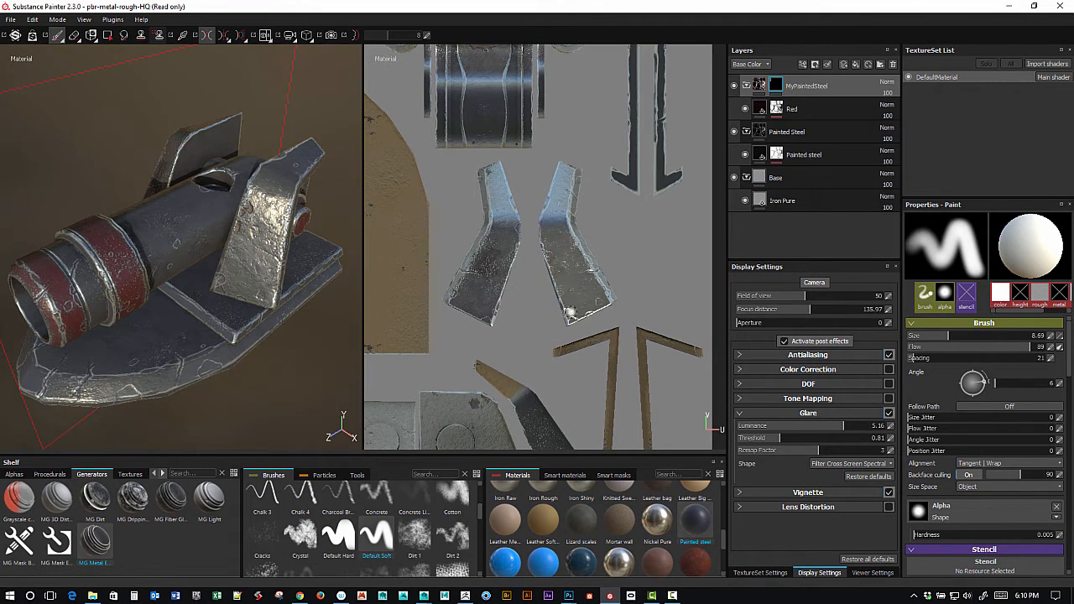
pyautogui.moveTo(241, 240); pyautogui.dragTo(255, 193)
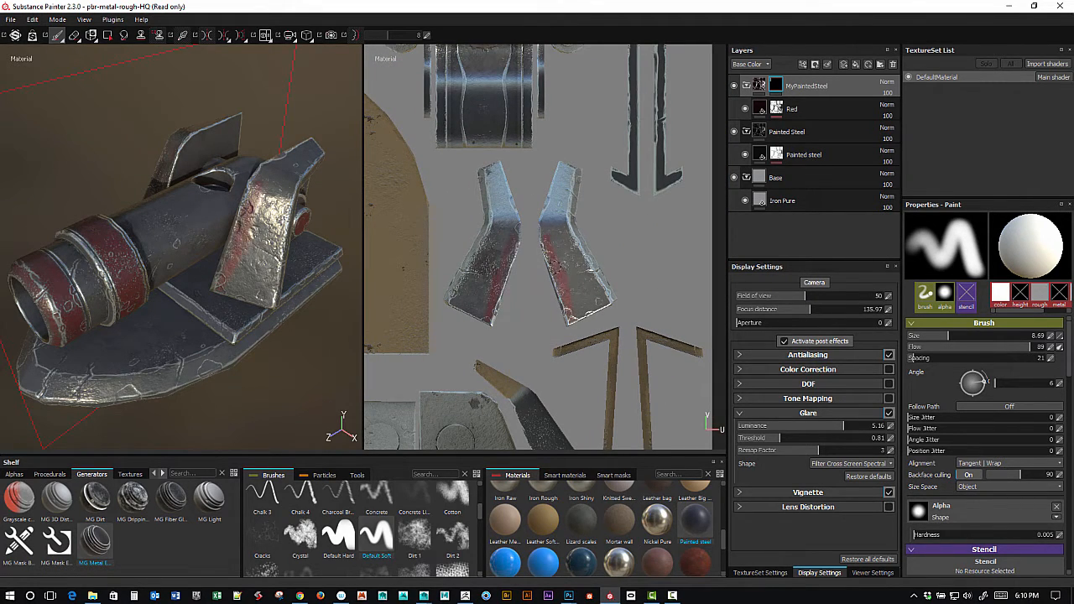
pyautogui.moveTo(544, 220); pyautogui.dragTo(562, 169)
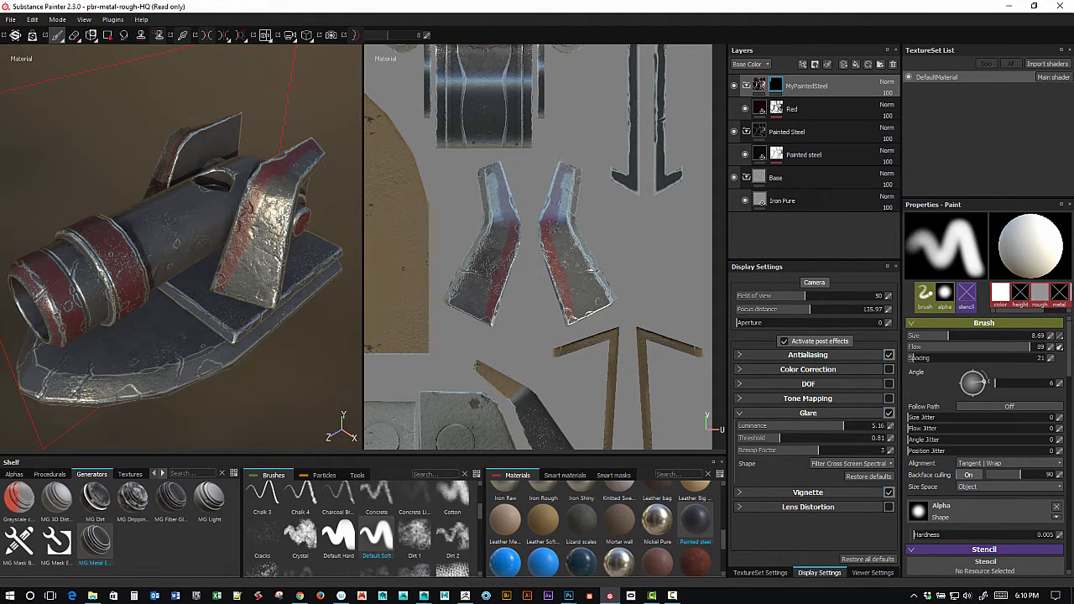
pyautogui.moveTo(564, 178)
pyautogui.mouseDown()
pyautogui.moveTo(574, 266)
pyautogui.moveTo(593, 282)
pyautogui.moveTo(578, 250)
pyautogui.mouseUp()
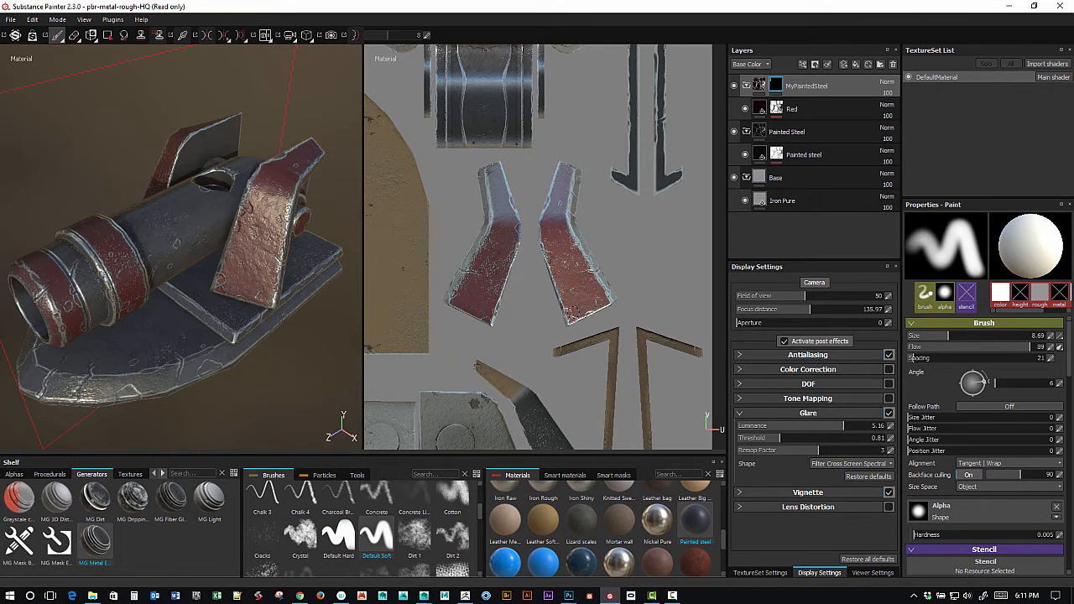
# Swap the brush grayscale to black and mask out the stray red paint on the UV island carrying the bracket outlines.
pyautogui.keyDown('alt'); pyautogui.moveTo(246, 245); pyautogui.dragTo(332, 300); pyautogui.keyUp('alt')
pyautogui.keyDown('alt'); pyautogui.moveTo(332, 301); pyautogui.dragTo(377, 383, button='right'); pyautogui.keyUp('alt')
pyautogui.keyDown('alt'); pyautogui.moveTo(275, 292); pyautogui.dragTo(261, 219, button='middle'); pyautogui.keyUp('alt')
pyautogui.keyDown('alt'); pyautogui.moveTo(262, 218); pyautogui.dragTo(226, 222); pyautogui.keyUp('alt')
pyautogui.keyDown('alt'); pyautogui.moveTo(531, 289); pyautogui.dragTo(754, 220, button='middle'); pyautogui.keyUp('alt')
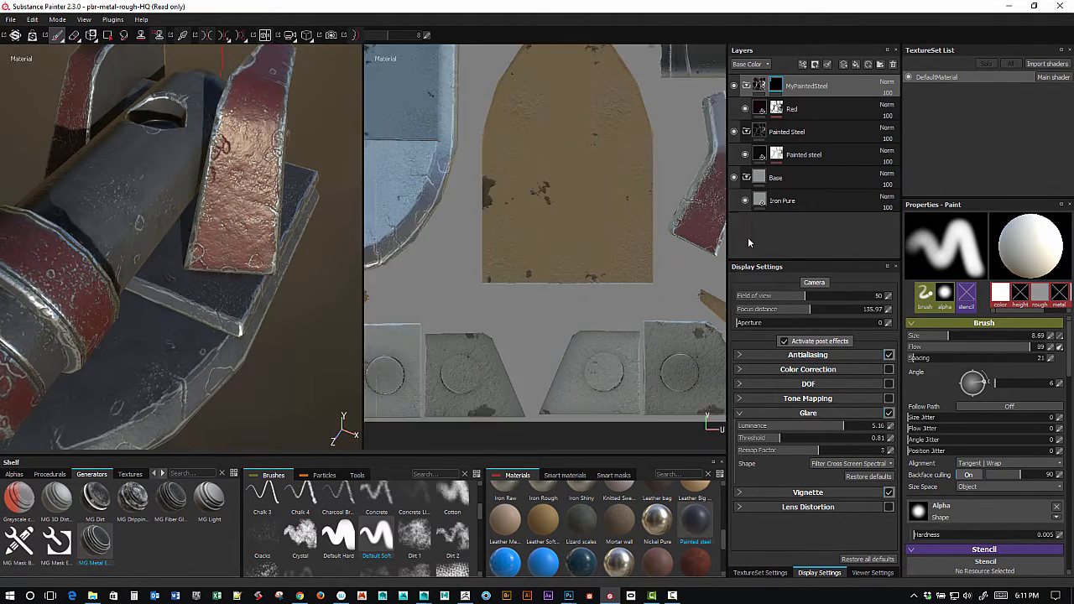
pyautogui.keyDown('alt'); pyautogui.moveTo(564, 359); pyautogui.dragTo(705, 339, button='middle'); pyautogui.keyUp('alt')
pyautogui.keyDown('alt'); pyautogui.moveTo(625, 189); pyautogui.dragTo(619, 355, button='middle'); pyautogui.keyUp('alt')
pyautogui.keyDown('alt'); pyautogui.moveTo(634, 220); pyautogui.dragTo(635, 266, button='middle'); pyautogui.keyUp('alt')
pyautogui.keyDown('alt'); pyautogui.moveTo(643, 191); pyautogui.dragTo(523, 371, button='middle'); pyautogui.keyUp('alt')
pyautogui.keyDown('alt'); pyautogui.moveTo(633, 251); pyautogui.dragTo(436, 288, button='middle'); pyautogui.keyUp('alt')
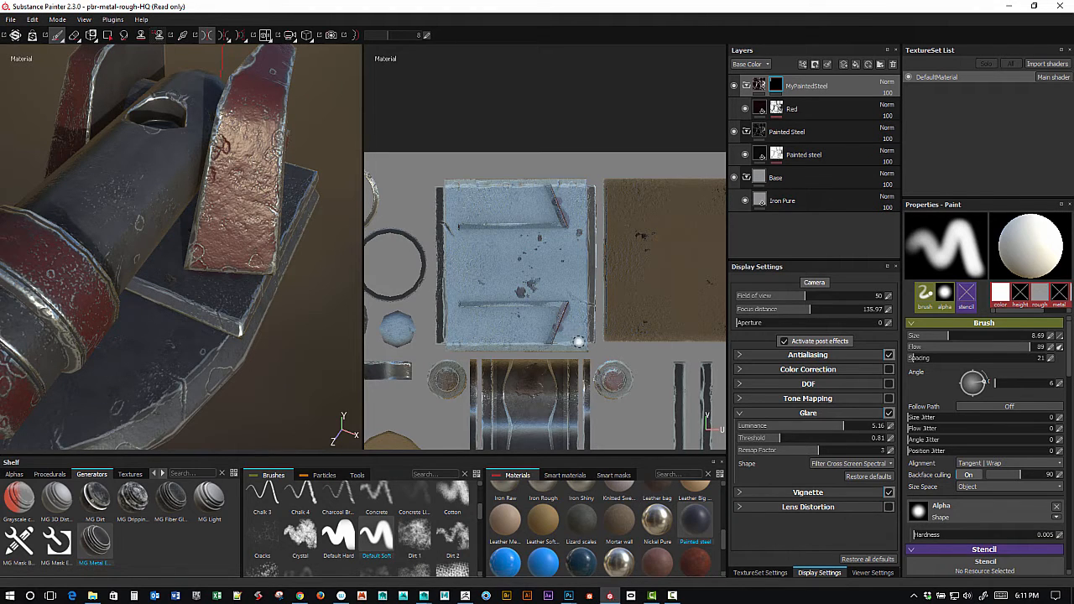
pyautogui.press('x')
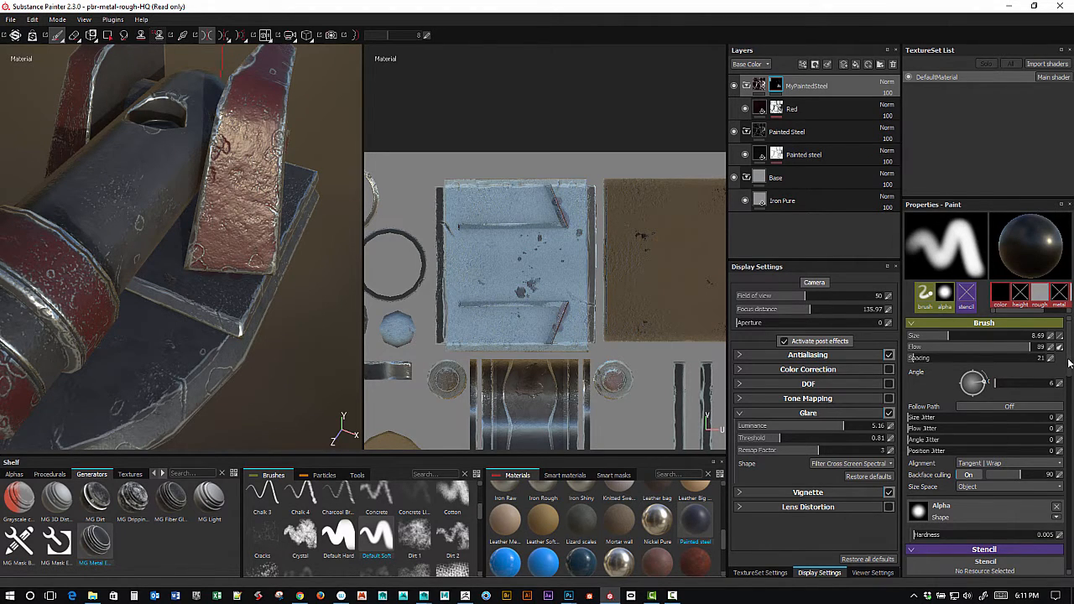
pyautogui.scroll(-5, 1069, 363)
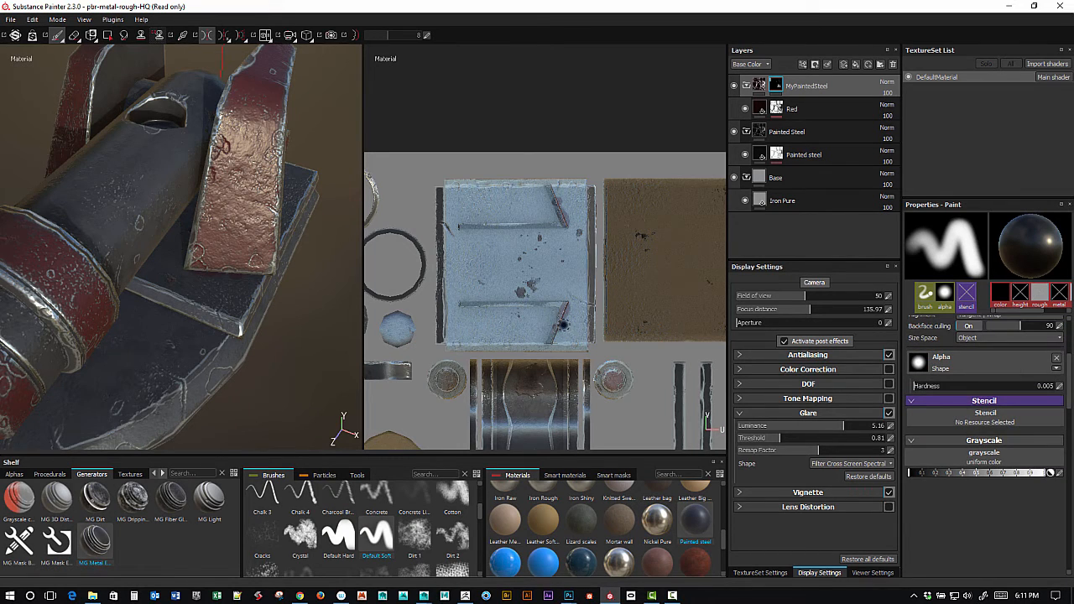
pyautogui.moveTo(555, 324); pyautogui.dragTo(567, 311)
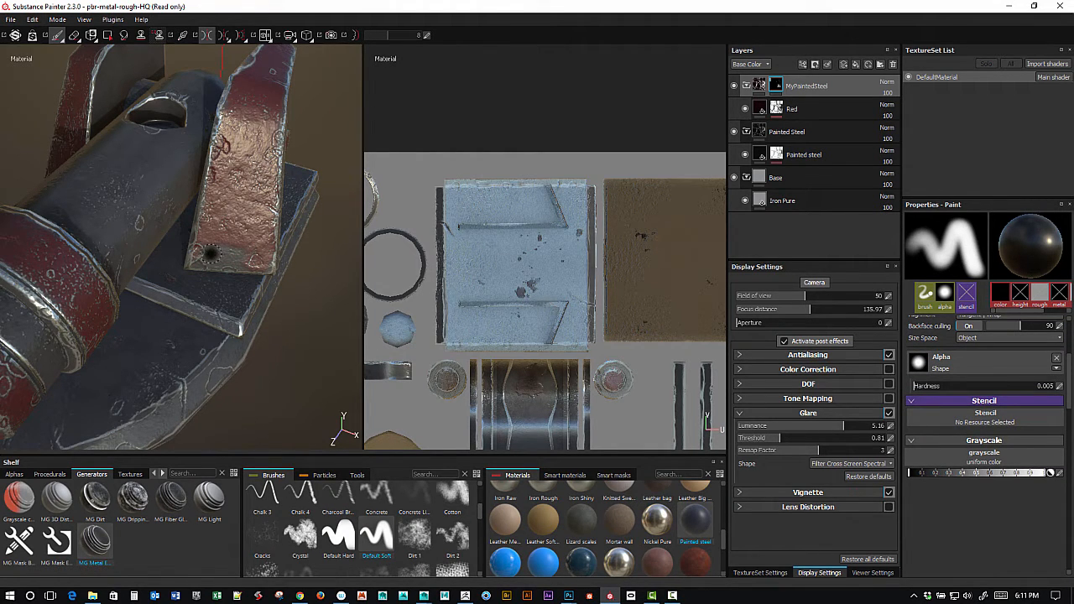
# Mask out some red at the bracket's lower edge, swap the brush grayscale back to white, and repaint that area.
pyautogui.moveTo(221, 251); pyautogui.dragTo(209, 248)
pyautogui.press('x')
pyautogui.keyDown('alt'); pyautogui.moveTo(269, 307); pyautogui.dragTo(280, 341, button='middle'); pyautogui.keyUp('alt')
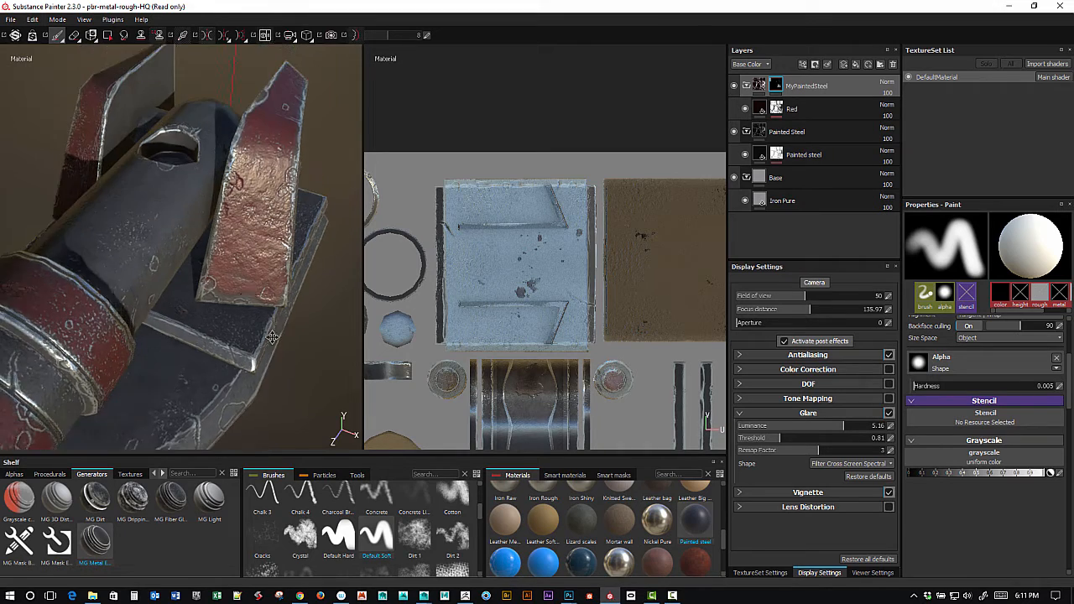
# Shrink the brush and paint the remaining bare lower corner of the bracket's front face red.
pyautogui.keyDown('alt'); pyautogui.moveTo(281, 341); pyautogui.dragTo(362, 425, button='right'); pyautogui.keyUp('alt')
pyautogui.keyDown('alt'); pyautogui.moveTo(242, 290); pyautogui.dragTo(213, 297, button='middle'); pyautogui.keyUp('alt')
pyautogui.keyDown('alt'); pyautogui.moveTo(213, 297); pyautogui.dragTo(252, 312, button='right'); pyautogui.keyUp('alt')
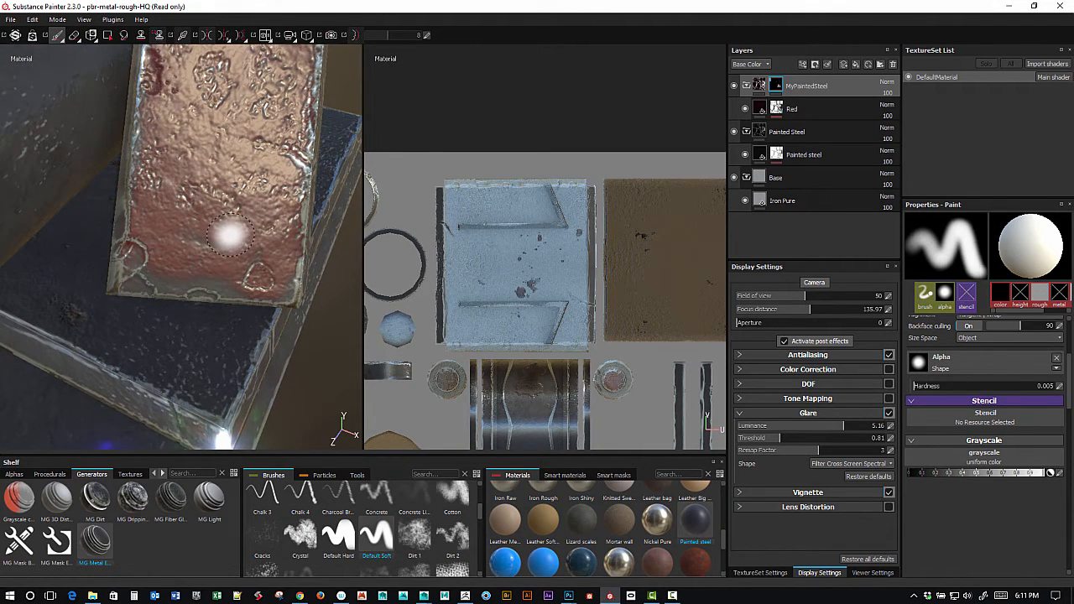
pyautogui.press('[')
pyautogui.press('[')
pyautogui.press('[')
pyautogui.press('[')
pyautogui.press('[')
pyautogui.press('[')
pyautogui.press('l')
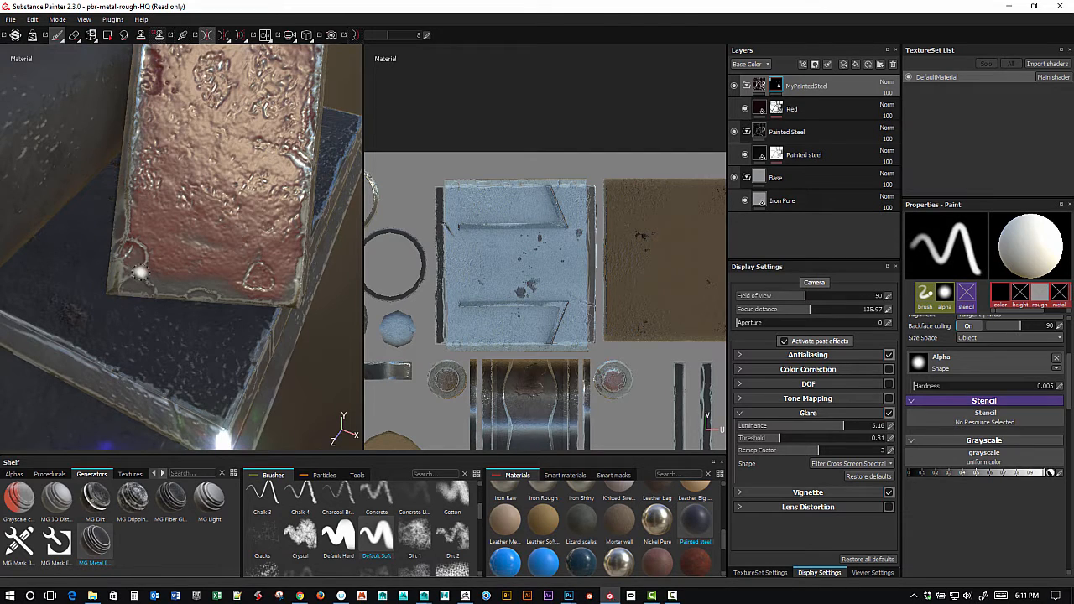
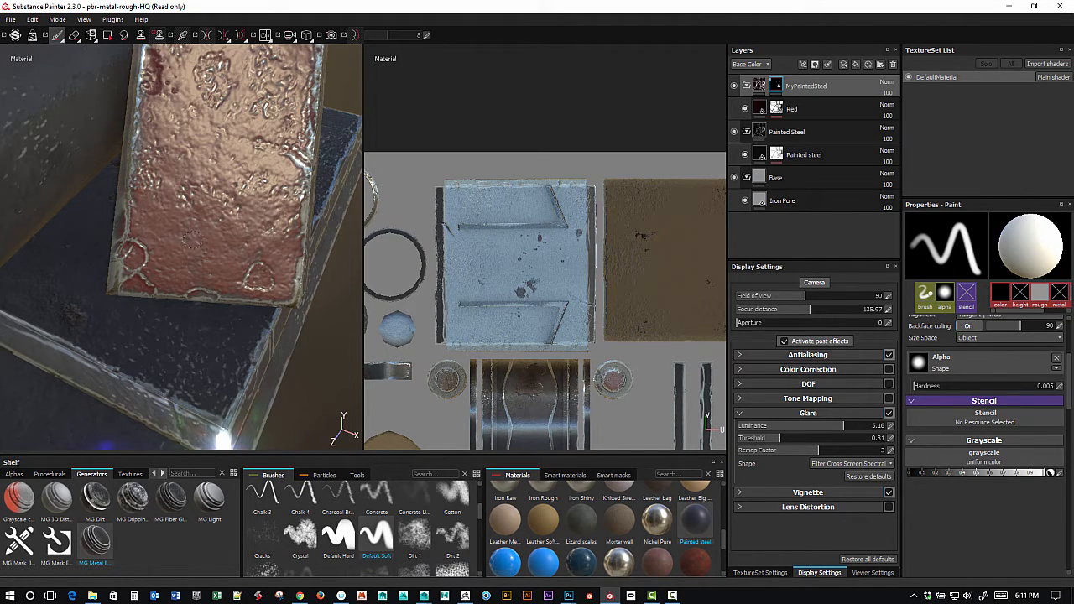
# Set the brush size to 0.98 and its hardness to 1, and swap the brush grayscale to black for masking.
pyautogui.moveTo(279, 195)
pyautogui.keyDown('alt'); pyautogui.mouseDown()
pyautogui.moveTo(251, 222)
pyautogui.moveTo(262, 287)
pyautogui.moveTo(270, 238)
pyautogui.mouseUp(); pyautogui.keyUp('alt')
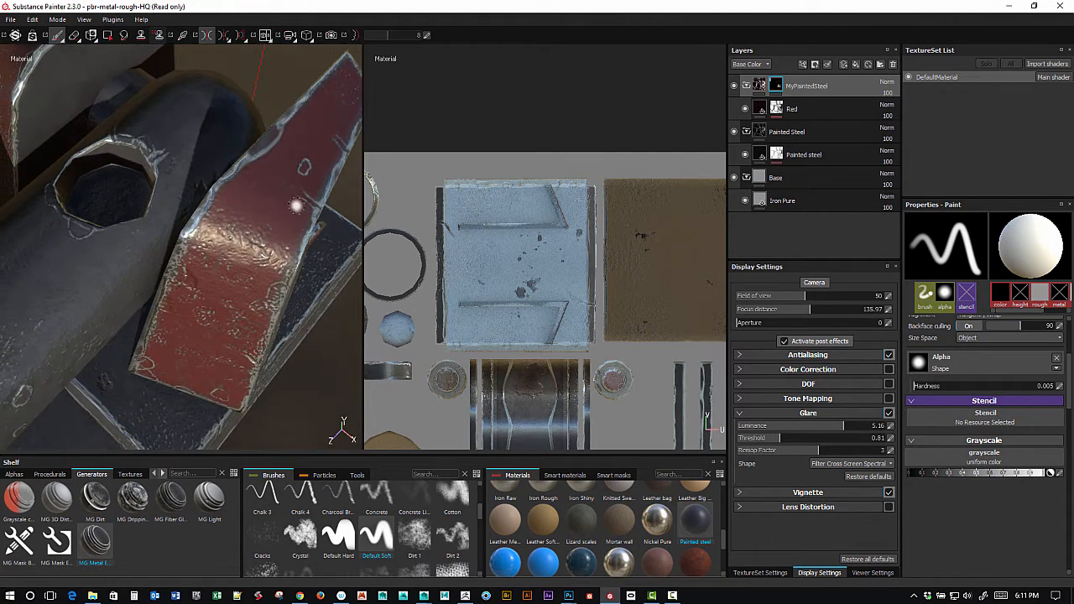
pyautogui.keyDown('alt'); pyautogui.moveTo(298, 160); pyautogui.dragTo(228, 206, button='middle'); pyautogui.keyUp('alt')
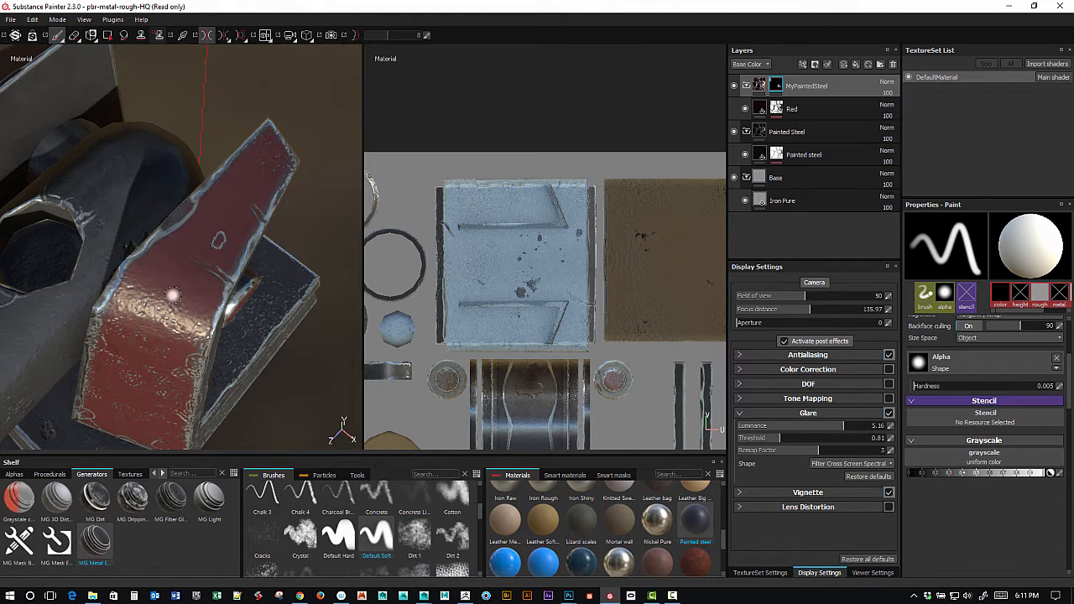
pyautogui.keyDown('alt'); pyautogui.moveTo(209, 356); pyautogui.dragTo(271, 184); pyautogui.keyUp('alt')
pyautogui.keyDown('alt'); pyautogui.moveTo(271, 186); pyautogui.dragTo(170, 244, button='middle'); pyautogui.keyUp('alt')
pyautogui.keyDown('alt'); pyautogui.moveTo(192, 274); pyautogui.dragTo(227, 274, button='right'); pyautogui.keyUp('alt')
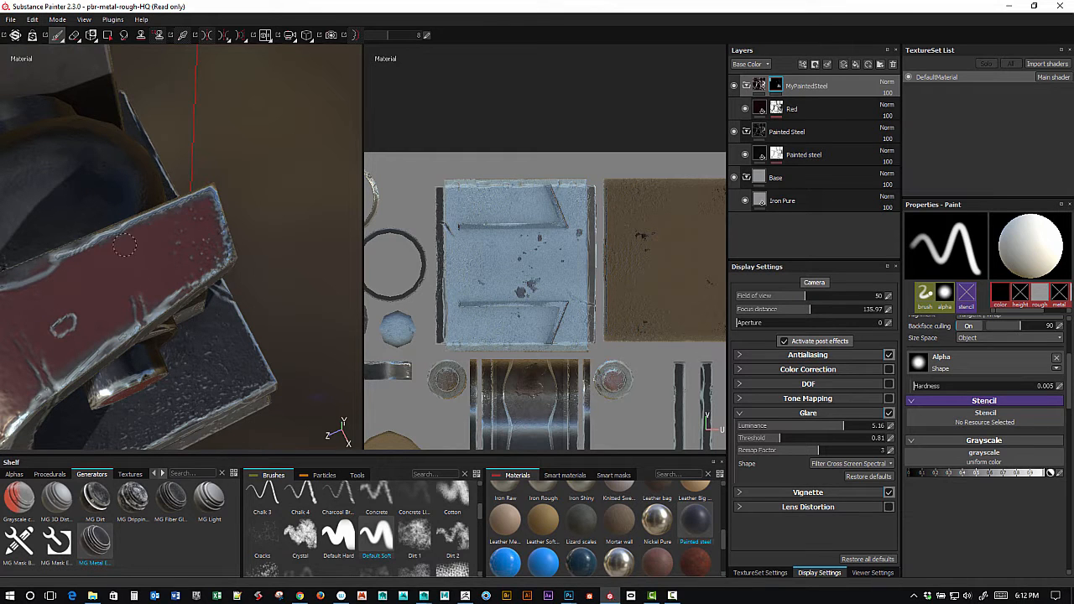
pyautogui.keyDown('alt'); pyautogui.moveTo(124, 245); pyautogui.dragTo(216, 217); pyautogui.keyUp('alt')
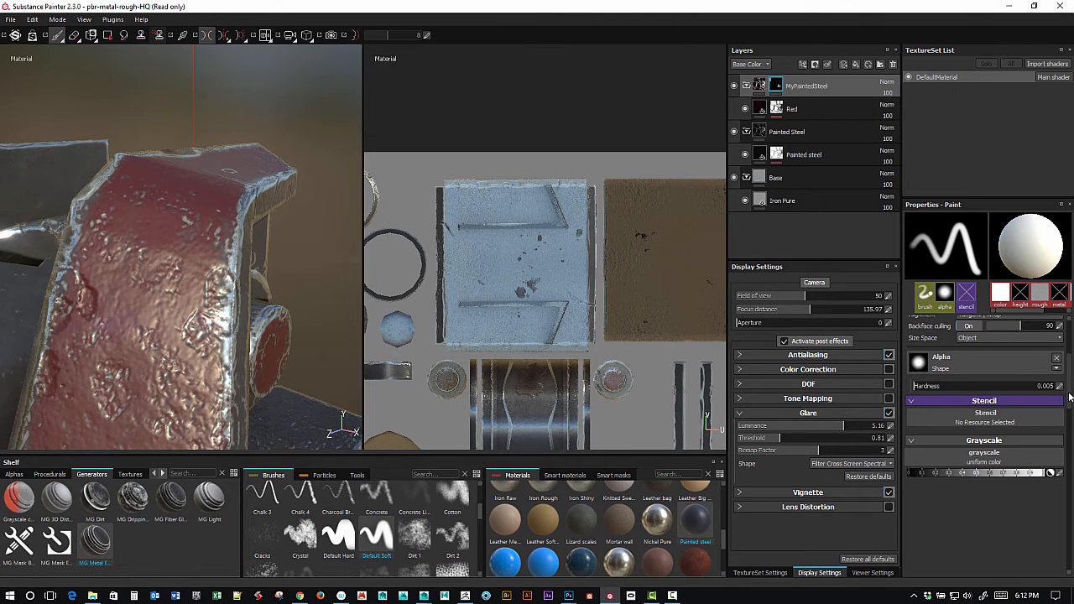
pyautogui.scroll(4, 1070, 397)
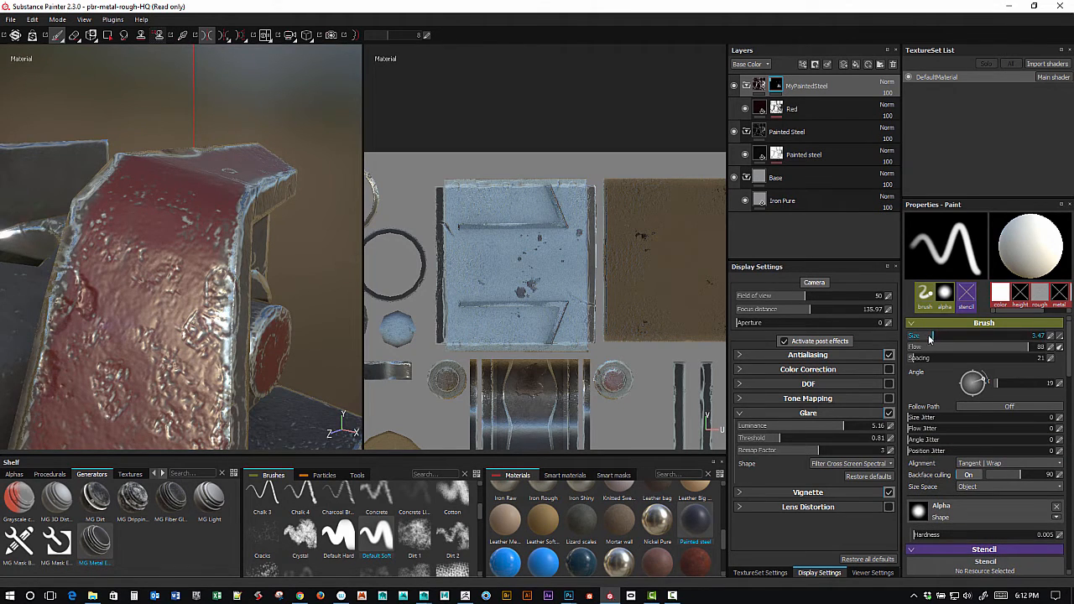
pyautogui.moveTo(930, 338); pyautogui.dragTo(923, 336)
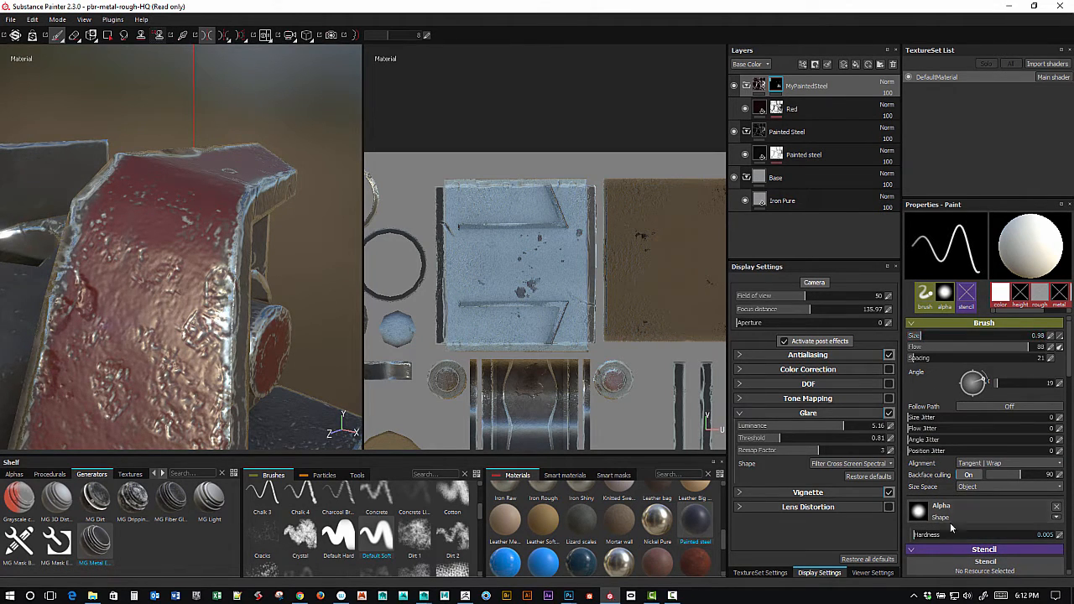
pyautogui.moveTo(932, 535); pyautogui.dragTo(1073, 536)
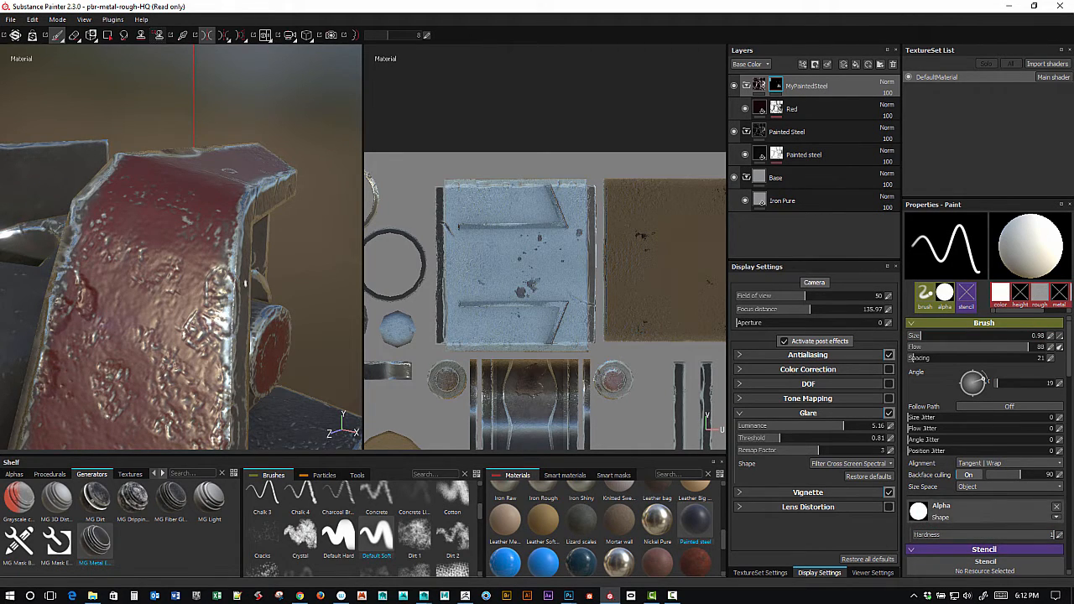
pyautogui.press('x')
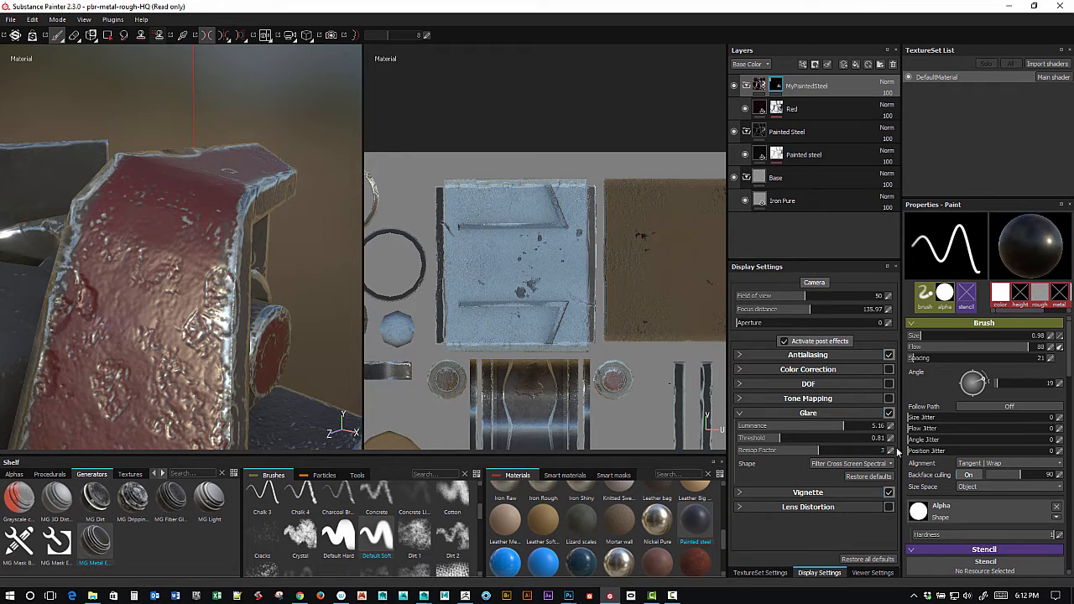
# Mask out small irregular paint chips near both edges of the bracket's bend to expose the steel.
pyautogui.moveTo(1069, 362)
pyautogui.mouseDown()
pyautogui.moveTo(1070, 431)
pyautogui.moveTo(1064, 348)
pyautogui.mouseUp()
pyautogui.keyDown('alt'); pyautogui.moveTo(335, 155); pyautogui.dragTo(253, 252); pyautogui.keyUp('alt')
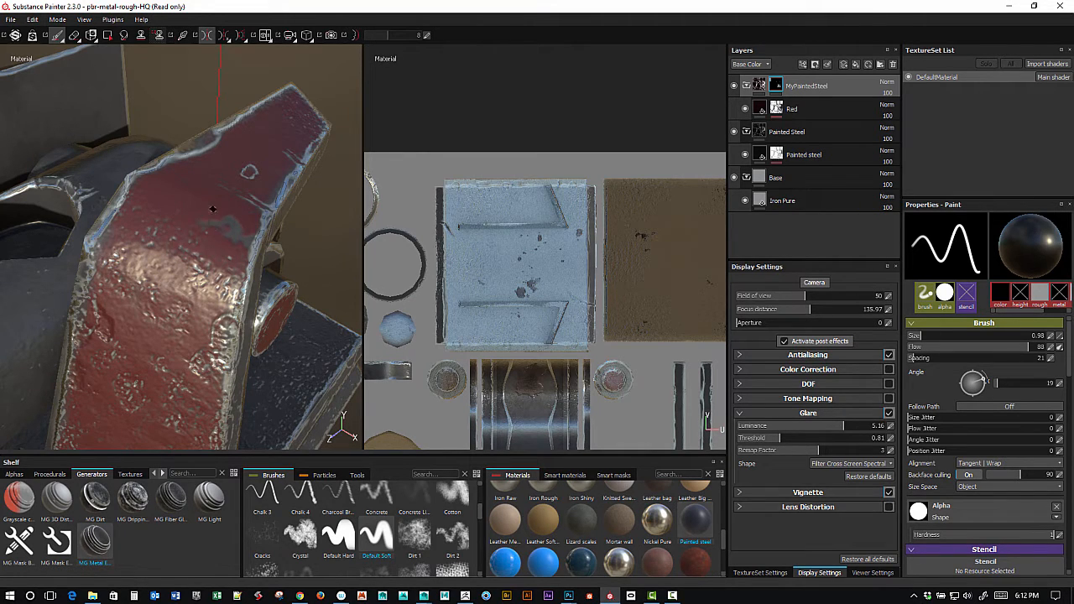
pyautogui.keyDown('alt'); pyautogui.moveTo(261, 225); pyautogui.dragTo(201, 262); pyautogui.keyUp('alt')
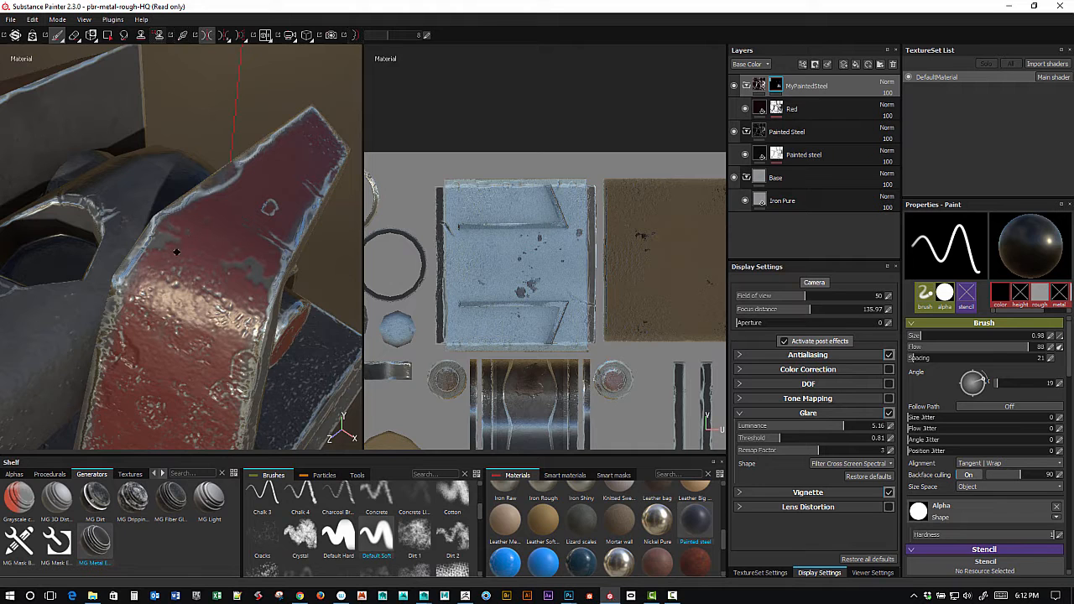
pyautogui.keyDown('alt'); pyautogui.moveTo(227, 216); pyautogui.dragTo(205, 300); pyautogui.keyUp('alt')
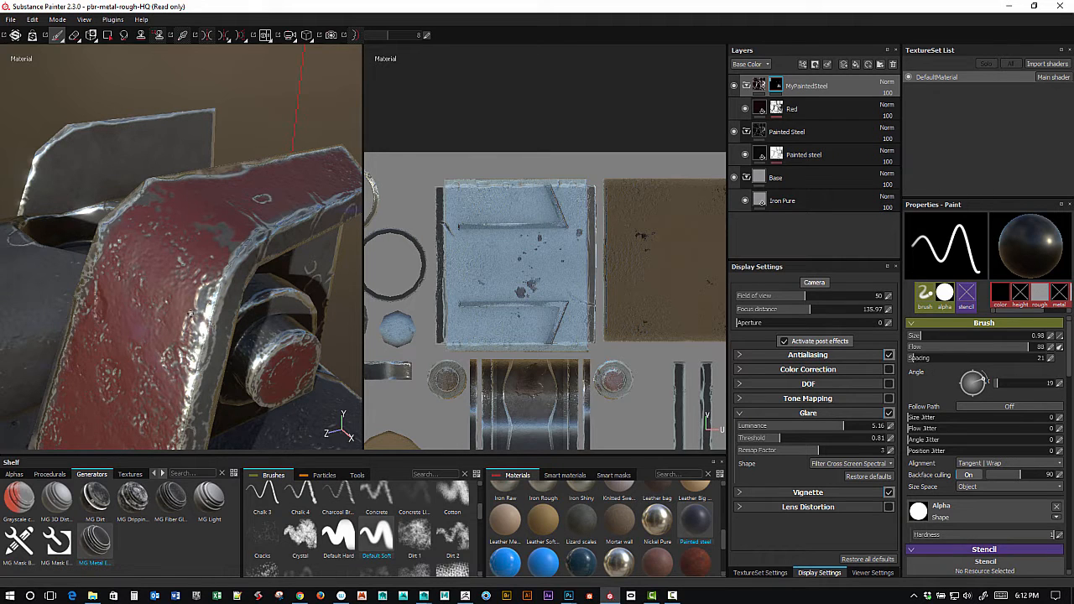
pyautogui.keyDown('alt'); pyautogui.moveTo(202, 309); pyautogui.dragTo(84, 357); pyautogui.keyUp('alt')
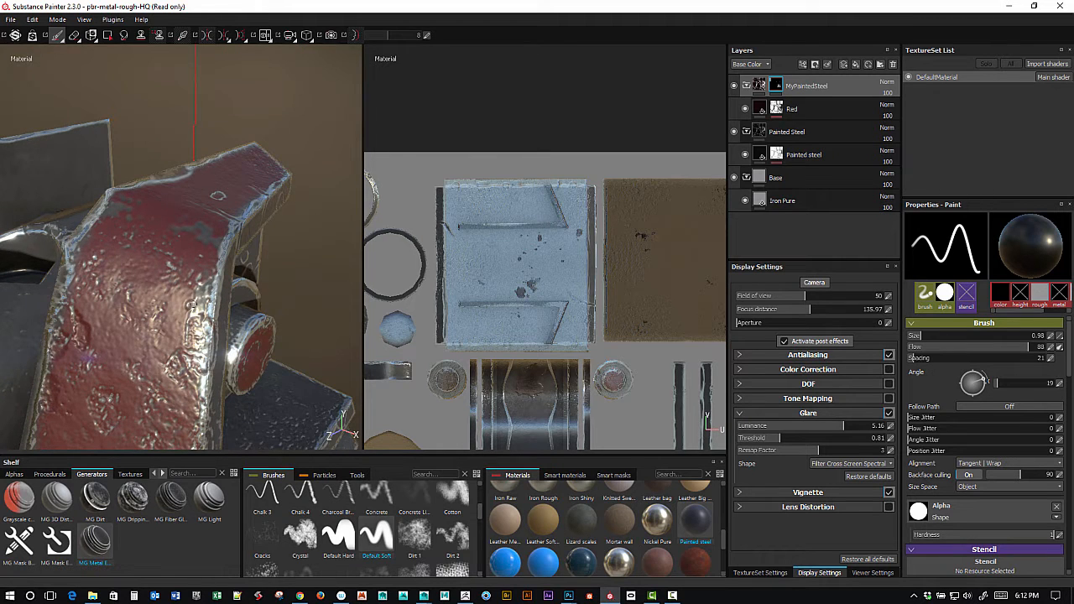
pyautogui.moveTo(193, 305)
pyautogui.keyDown('alt'); pyautogui.mouseDown()
pyautogui.moveTo(211, 319)
pyautogui.moveTo(277, 275)
pyautogui.moveTo(282, 214)
pyautogui.moveTo(252, 193)
pyautogui.moveTo(273, 198)
pyautogui.mouseUp(); pyautogui.keyUp('alt')
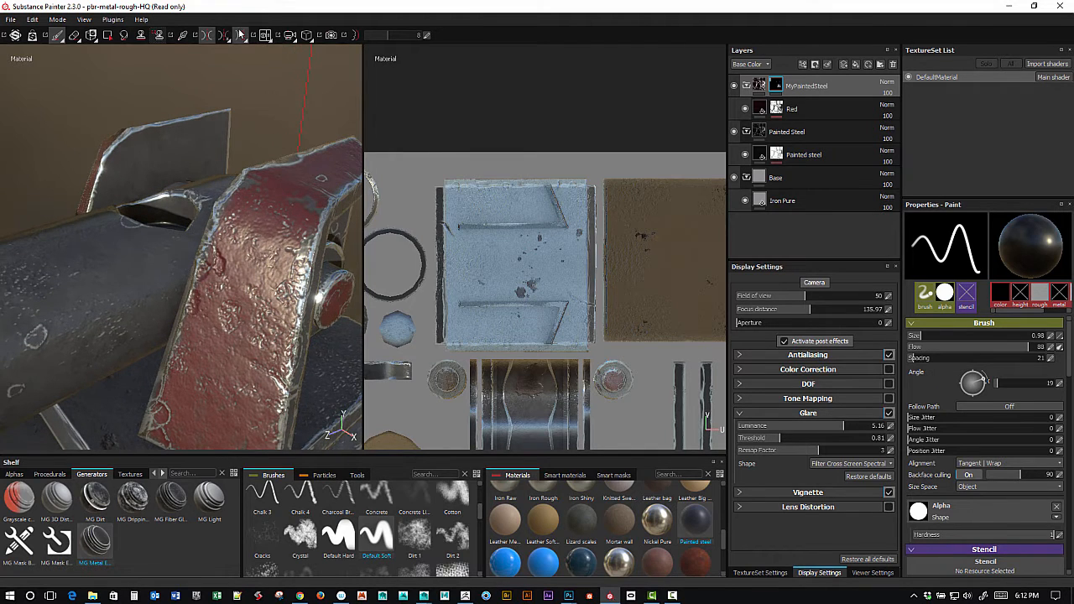
# Switch to the 3D-only view and mask out worn patches in the middle and lower corners of the opposite bracket's front face.
pyautogui.click(265, 36)
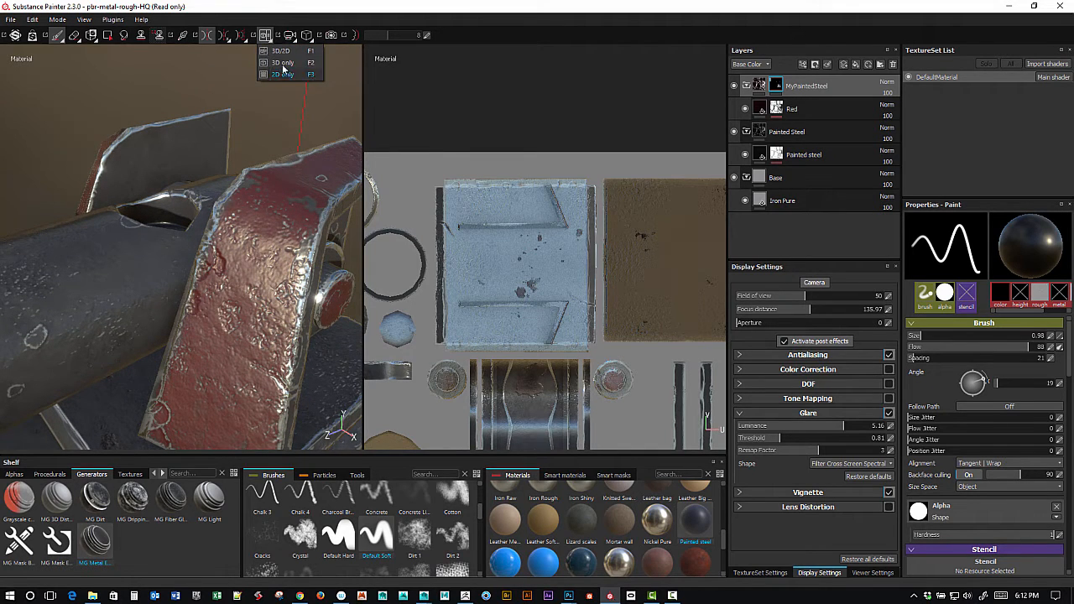
pyautogui.click(288, 65)
pyautogui.keyDown('alt'); pyautogui.moveTo(304, 238); pyautogui.dragTo(470, 211); pyautogui.keyUp('alt')
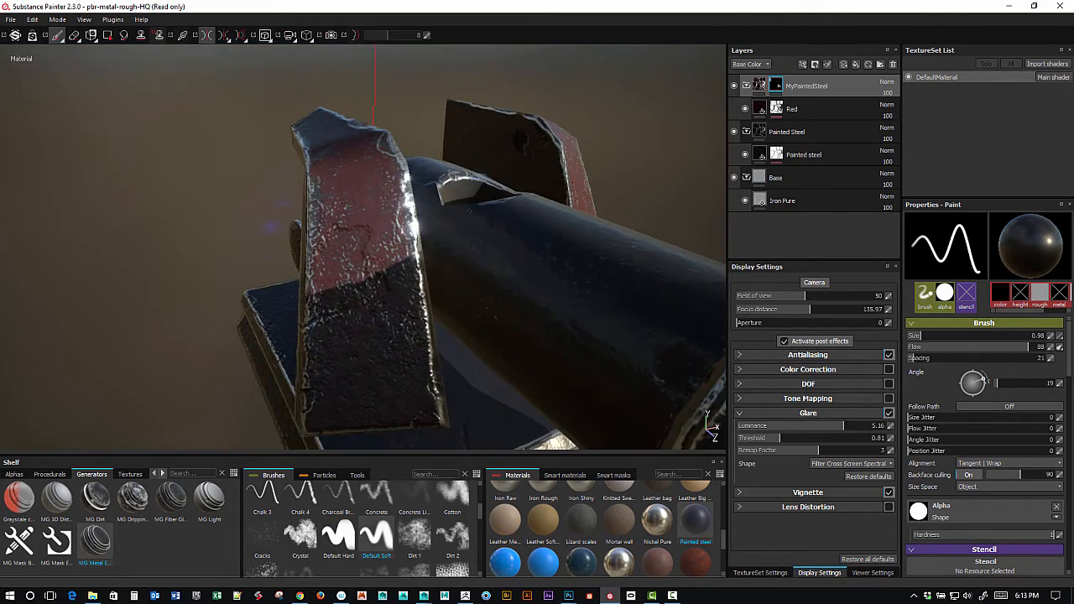
pyautogui.keyDown('shift'); pyautogui.moveTo(483, 233); pyautogui.dragTo(404, 218, button='right'); pyautogui.keyUp('shift')
pyautogui.keyDown('alt'); pyautogui.moveTo(404, 218); pyautogui.dragTo(481, 294); pyautogui.keyUp('alt')
pyautogui.keyDown('alt'); pyautogui.moveTo(481, 294); pyautogui.dragTo(546, 388, button='right'); pyautogui.keyUp('alt')
pyautogui.keyDown('alt'); pyautogui.moveTo(318, 227); pyautogui.dragTo(323, 231); pyautogui.keyUp('alt')
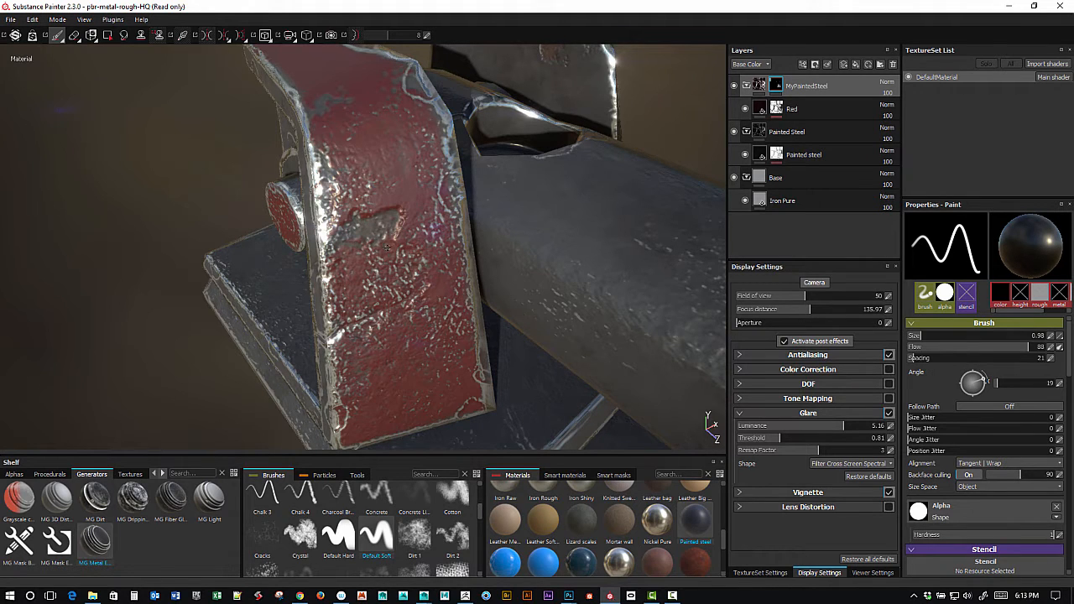
pyautogui.keyDown('alt'); pyautogui.moveTo(391, 269); pyautogui.dragTo(406, 288); pyautogui.keyUp('alt')
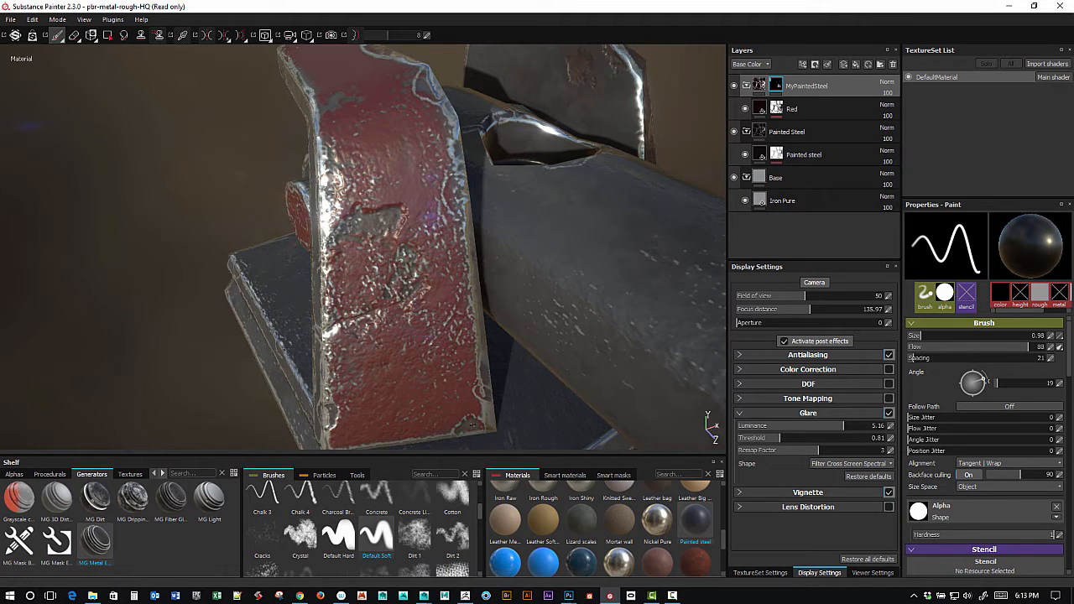
# Turn symmetry off and mask out separate paint chips on the other bracket's front face.
pyautogui.keyDown('alt'); pyautogui.moveTo(420, 210); pyautogui.dragTo(507, 170); pyautogui.keyUp('alt')
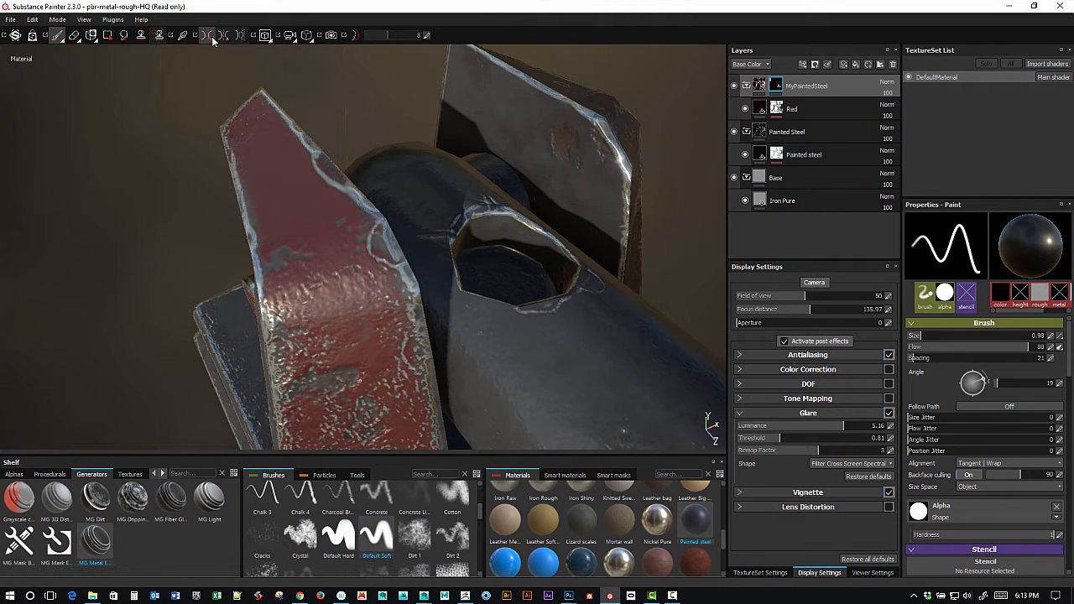
pyautogui.moveTo(365, 258)
pyautogui.keyDown('alt'); pyautogui.mouseDown()
pyautogui.moveTo(362, 221)
pyautogui.moveTo(427, 249)
pyautogui.moveTo(459, 278)
pyautogui.moveTo(569, 297)
pyautogui.moveTo(483, 282)
pyautogui.mouseUp(); pyautogui.keyUp('alt')
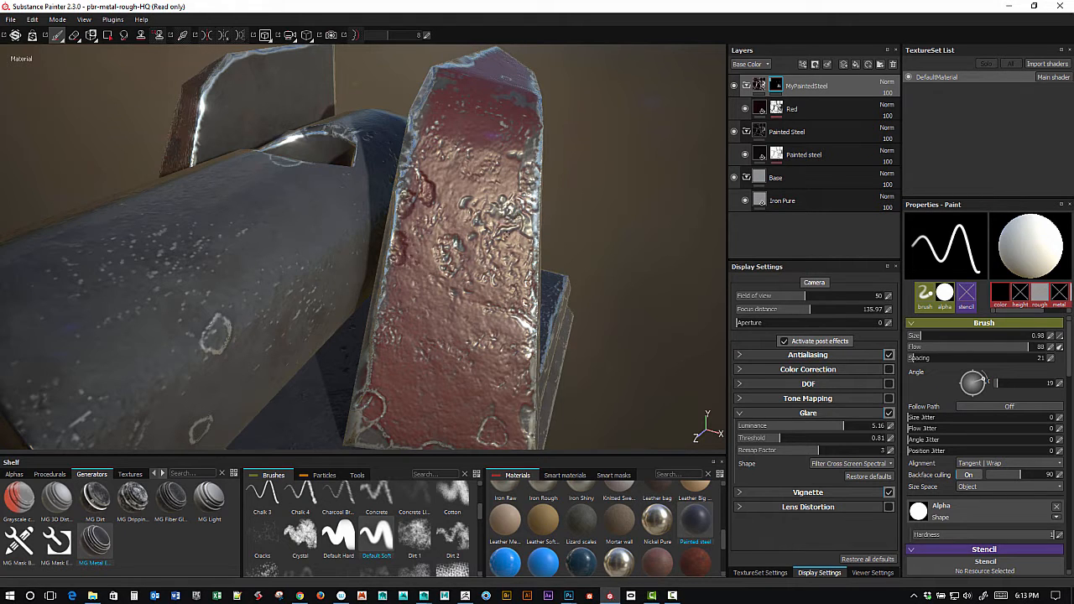
pyautogui.moveTo(516, 235)
pyautogui.keyDown('alt'); pyautogui.mouseDown()
pyautogui.moveTo(265, 242)
pyautogui.moveTo(529, 216)
pyautogui.moveTo(475, 228)
pyautogui.mouseUp(); pyautogui.keyUp('alt')
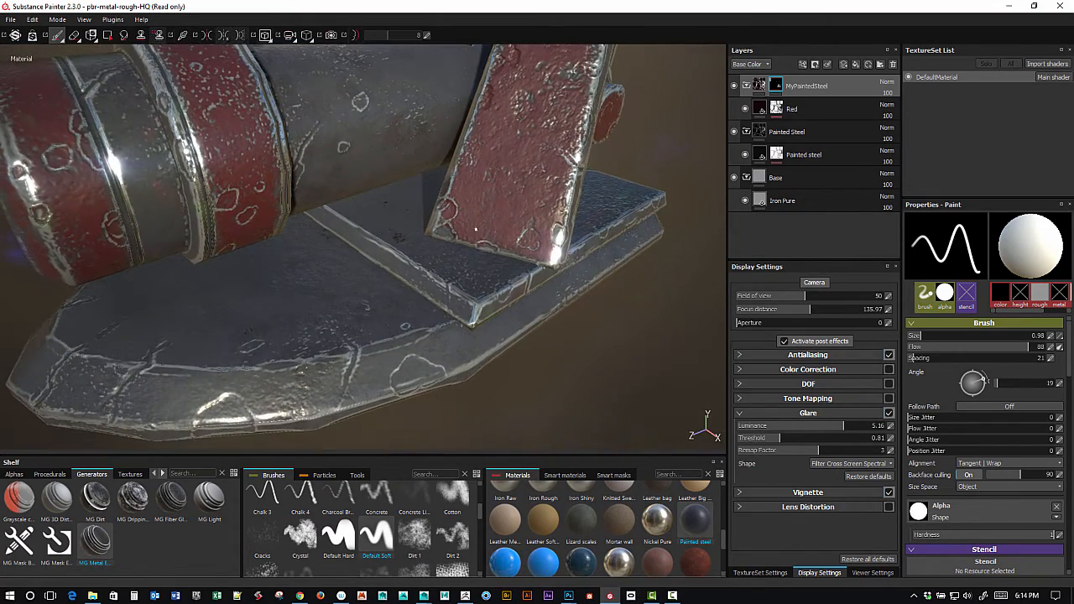
# With white grayscale, symmetry on and brush size 2.21, paint a straight red line along the front edge of the base's upper plate.
pyautogui.press('x')
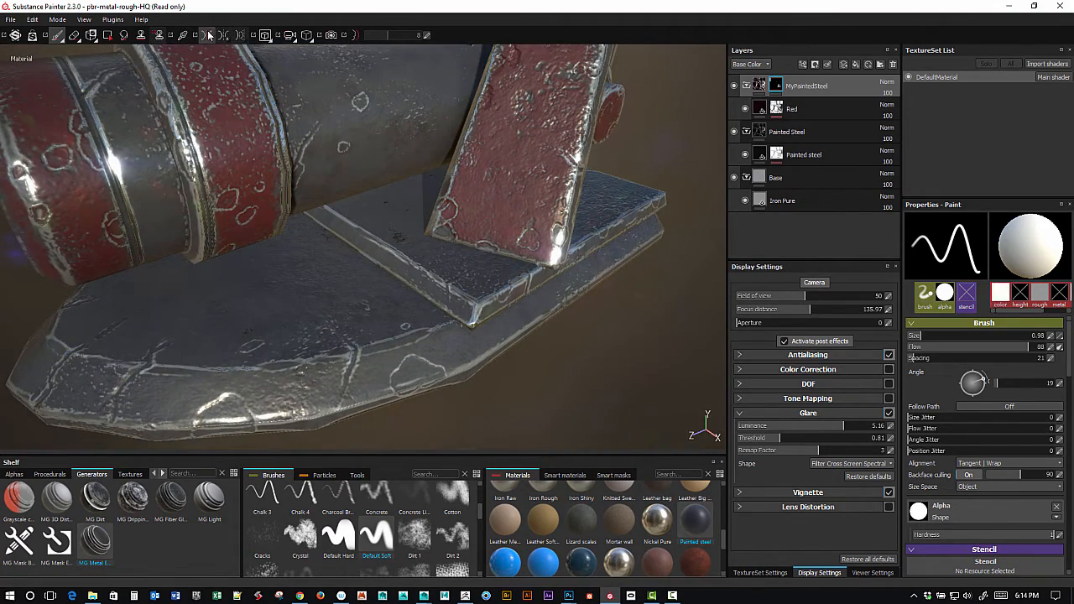
pyautogui.click(207, 36)
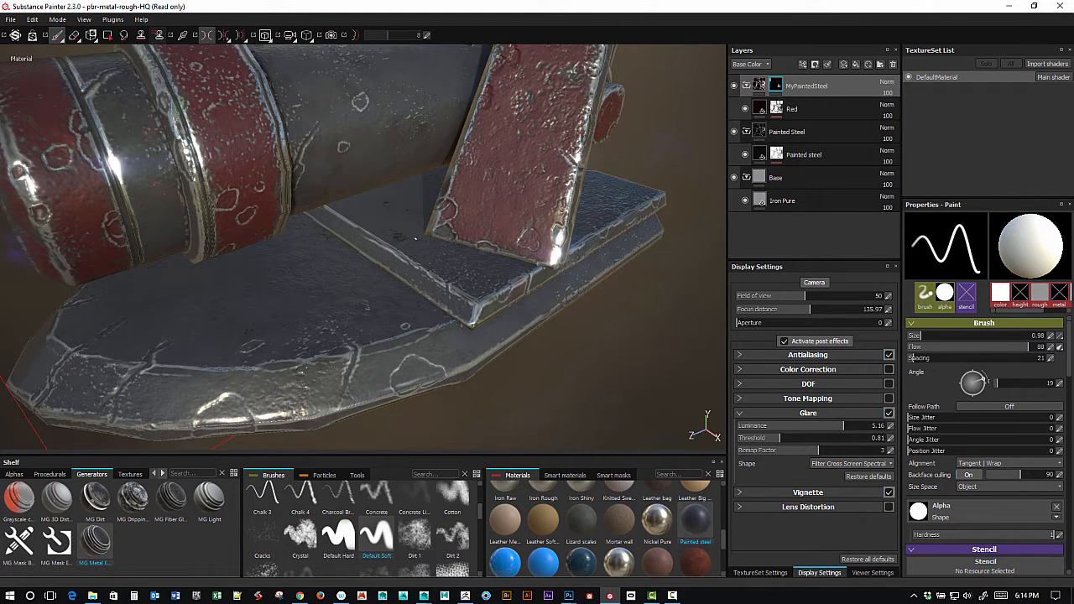
pyautogui.moveTo(415, 238)
pyautogui.keyDown('ctrl'); pyautogui.mouseDown(button='right')
pyautogui.moveTo(446, 238)
pyautogui.moveTo(398, 238)
pyautogui.mouseUp(button='right'); pyautogui.keyUp('ctrl')
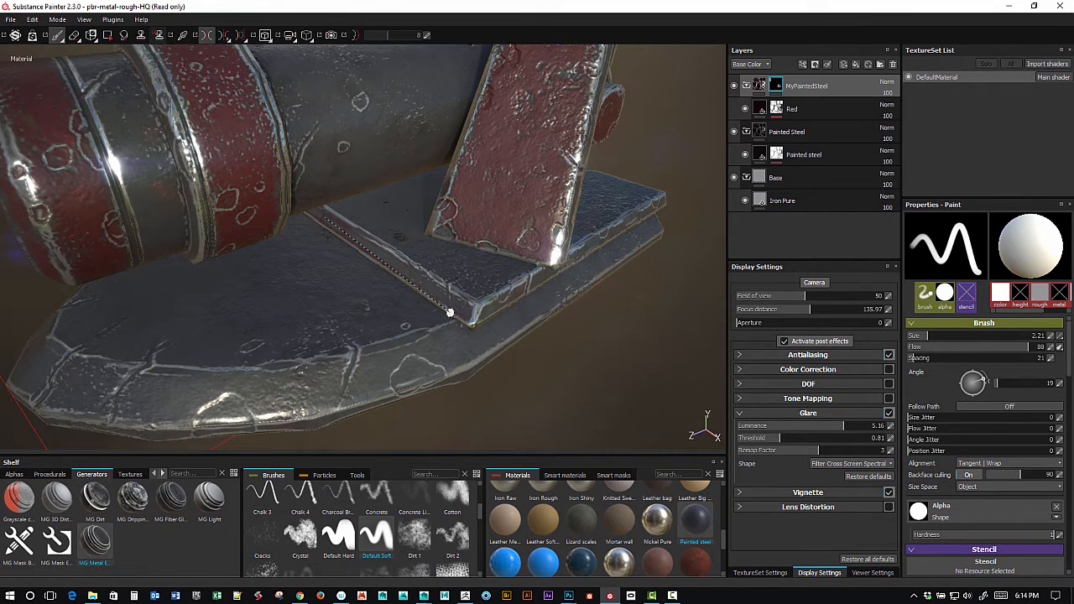
pyautogui.keyDown('shift'); pyautogui.click(460, 314); pyautogui.keyUp('shift')
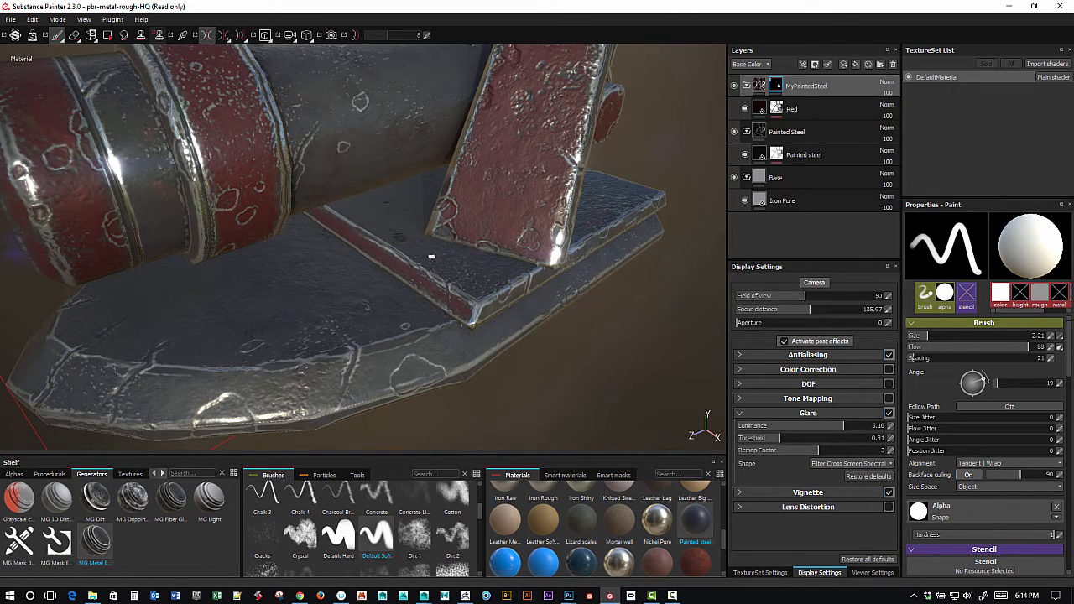
# Paint the side and rear edges of the base's upper plate red with straight strokes.
pyautogui.keyDown('alt'); pyautogui.moveTo(432, 257); pyautogui.dragTo(291, 310); pyautogui.keyUp('alt')
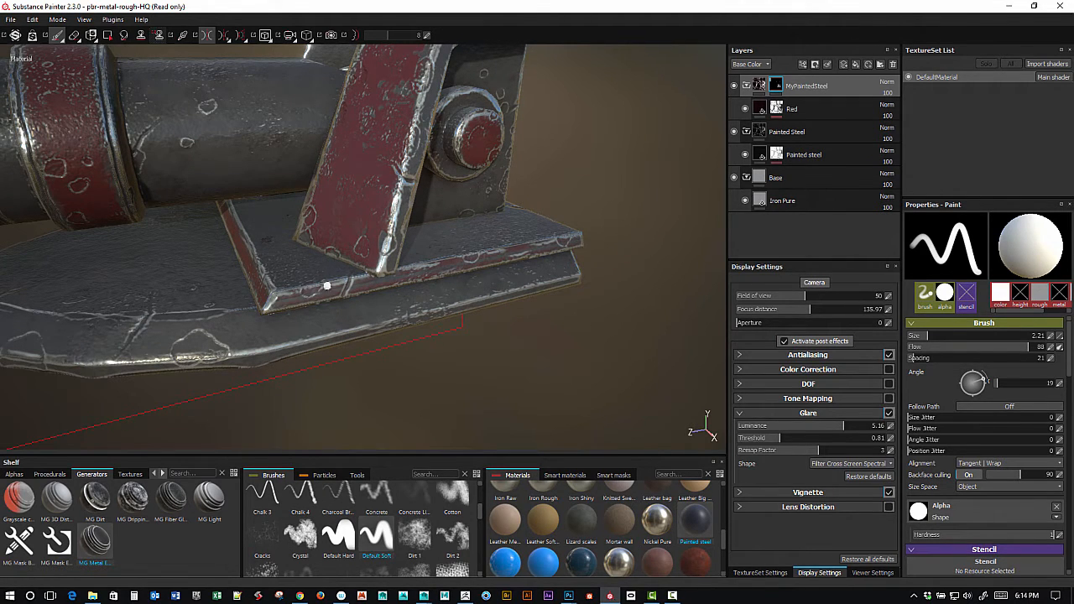
pyautogui.click(279, 303)
pyautogui.keyDown('alt'); pyautogui.moveTo(563, 242); pyautogui.dragTo(411, 318); pyautogui.keyUp('alt')
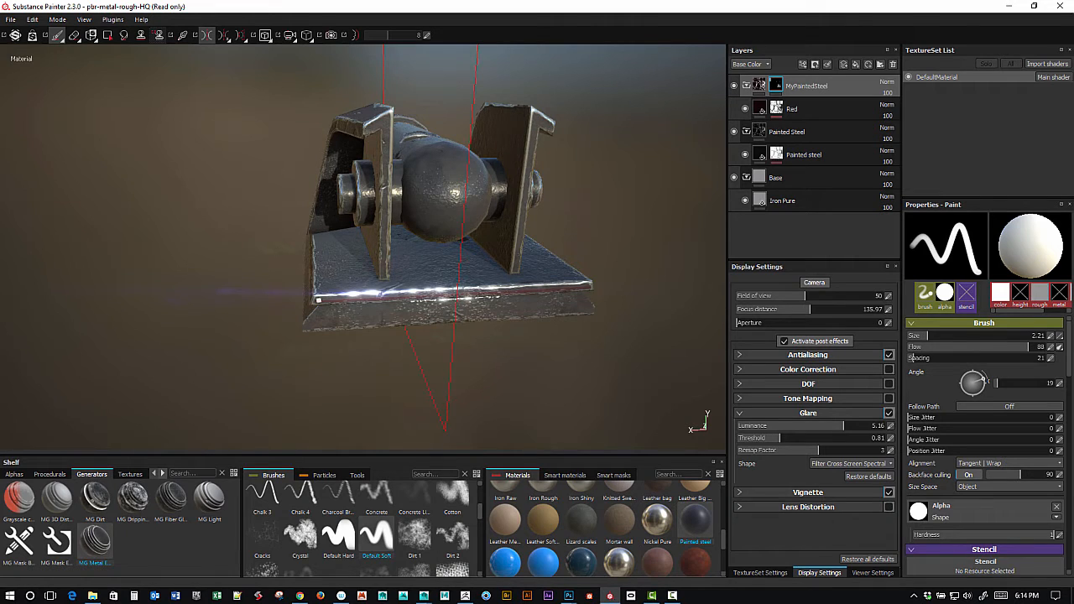
pyautogui.keyDown('shift'); pyautogui.click(451, 294); pyautogui.keyUp('shift')
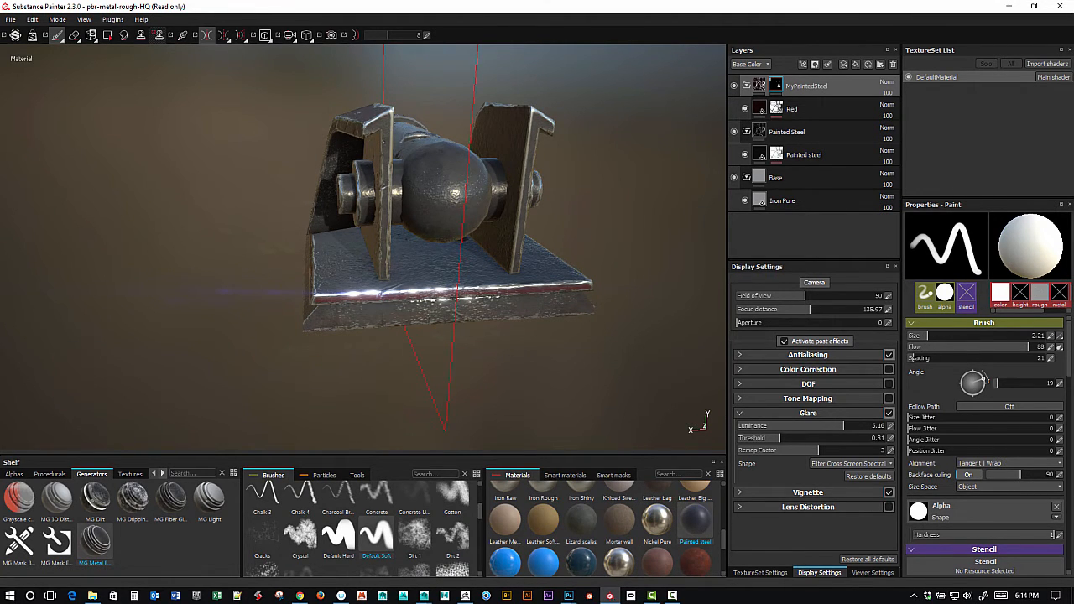
# Set the brush size to 3.12 and paint a red stripe in straight segments along the lower base's upper rim, from the nose along the side.
pyautogui.moveTo(452, 290)
pyautogui.keyDown('alt'); pyautogui.mouseDown()
pyautogui.moveTo(518, 299)
pyautogui.moveTo(549, 324)
pyautogui.moveTo(455, 274)
pyautogui.mouseUp(); pyautogui.keyUp('alt')
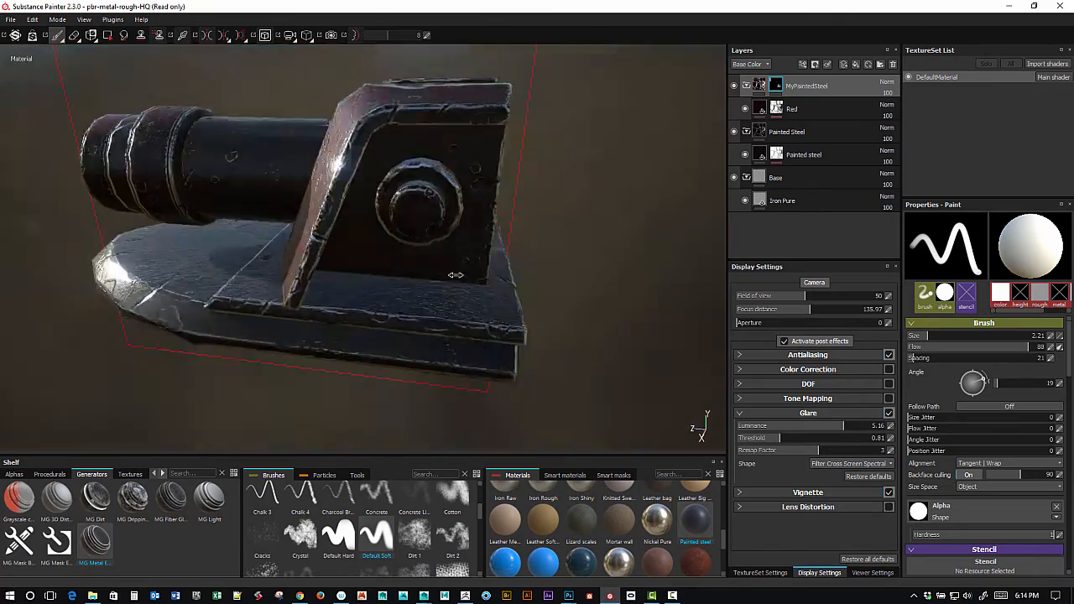
pyautogui.moveTo(456, 275)
pyautogui.keyDown('shift'); pyautogui.mouseDown(button='right')
pyautogui.moveTo(419, 284)
pyautogui.moveTo(442, 291)
pyautogui.mouseUp(button='right'); pyautogui.keyUp('shift')
pyautogui.moveTo(444, 295)
pyautogui.keyDown('alt'); pyautogui.mouseDown()
pyautogui.moveTo(552, 277)
pyautogui.moveTo(401, 274)
pyautogui.mouseUp(); pyautogui.keyUp('alt')
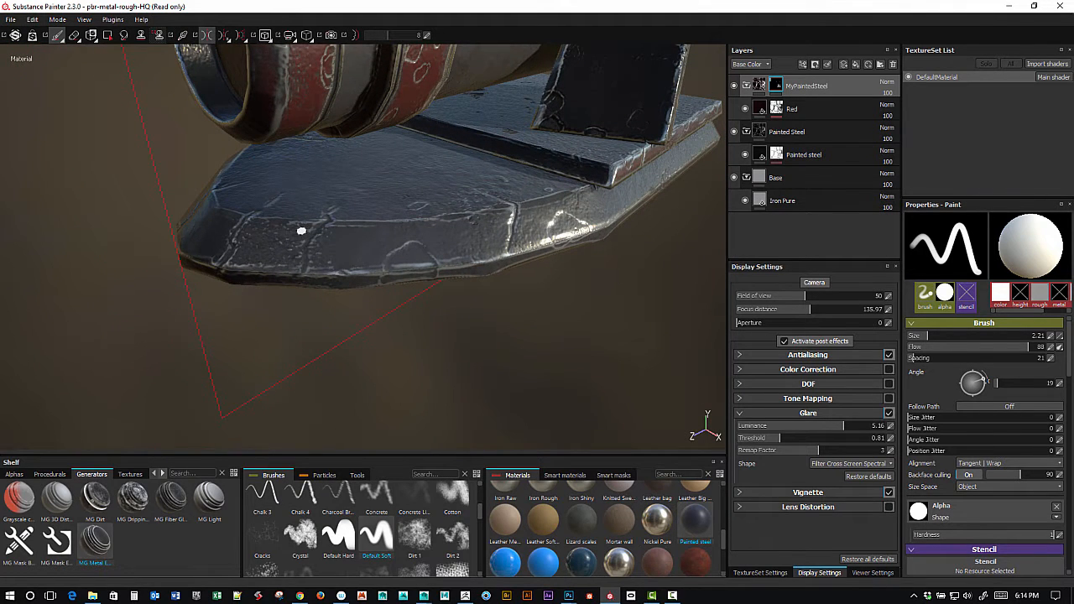
pyautogui.keyDown('ctrl'); pyautogui.moveTo(301, 232); pyautogui.dragTo(292, 238, button='right'); pyautogui.keyUp('ctrl')
pyautogui.click(215, 212)
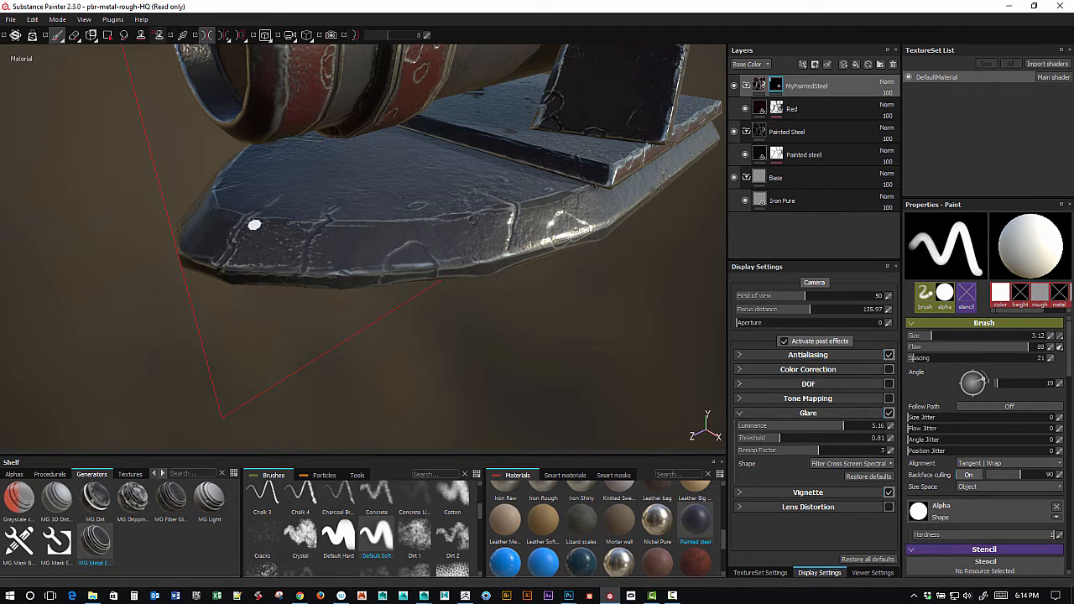
pyautogui.keyDown('shift'); pyautogui.click(244, 223); pyautogui.keyUp('shift')
pyautogui.keyDown('shift'); pyautogui.click(407, 225); pyautogui.keyUp('shift')
pyautogui.keyDown('shift'); pyautogui.click(481, 219); pyautogui.keyUp('shift')
pyautogui.keyDown('shift'); pyautogui.click(542, 207); pyautogui.keyUp('shift')
pyautogui.keyDown('shift'); pyautogui.click(590, 193); pyautogui.keyUp('shift')
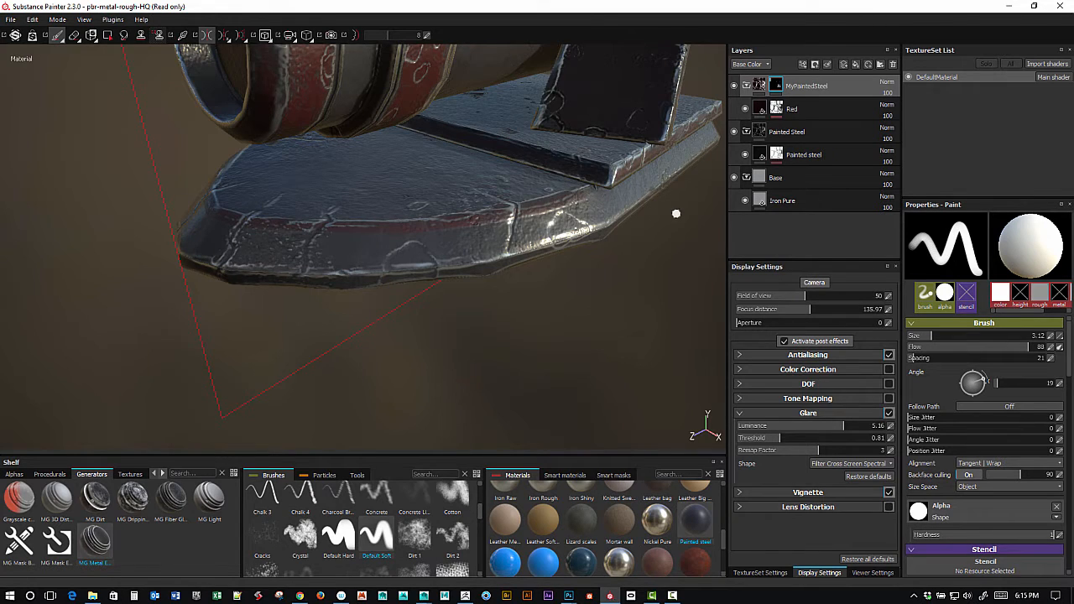
pyautogui.moveTo(676, 214)
pyautogui.keyDown('alt'); pyautogui.mouseDown()
pyautogui.moveTo(666, 168)
pyautogui.moveTo(503, 240)
pyautogui.moveTo(345, 241)
pyautogui.moveTo(288, 228)
pyautogui.mouseUp(); pyautogui.keyUp('alt')
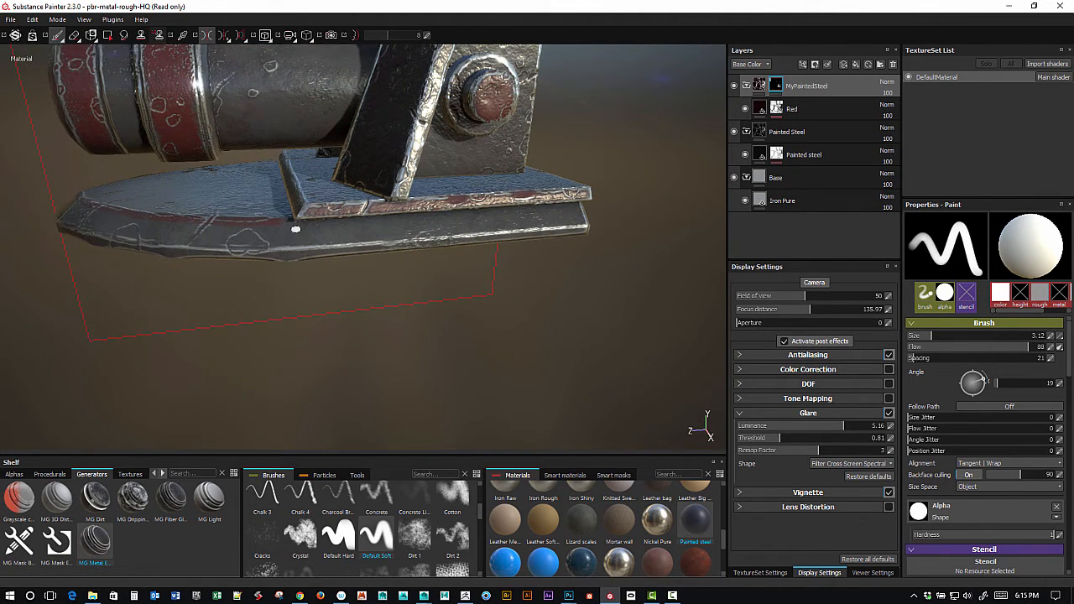
pyautogui.press('shift')
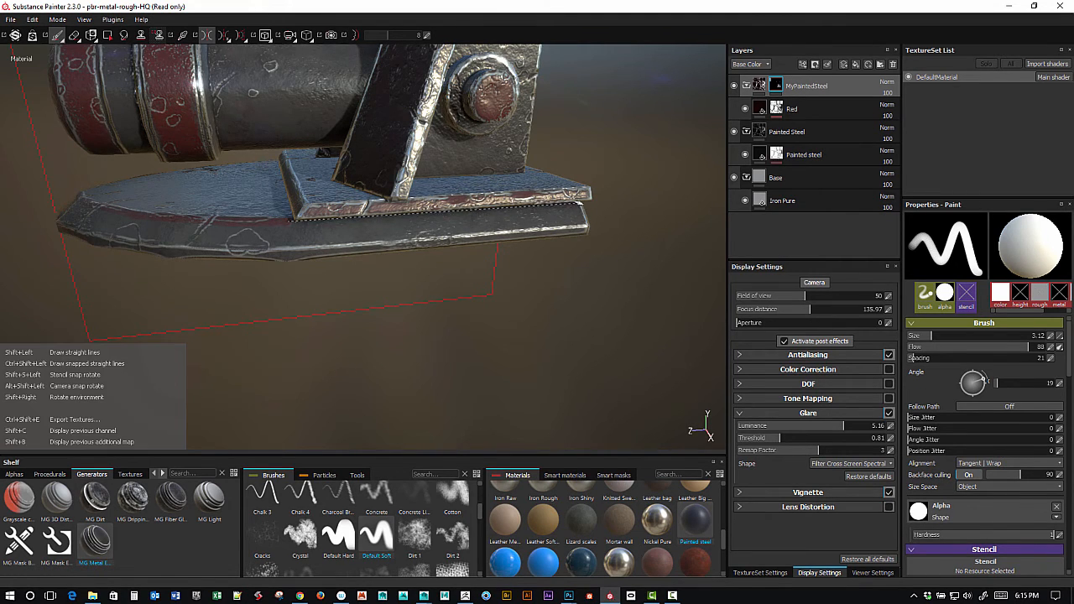
# Paint a second red stripe in straight segments low on the lower base's rim, from the nose along the side.
pyautogui.keyDown('alt'); pyautogui.moveTo(497, 248); pyautogui.dragTo(461, 301); pyautogui.keyUp('alt')
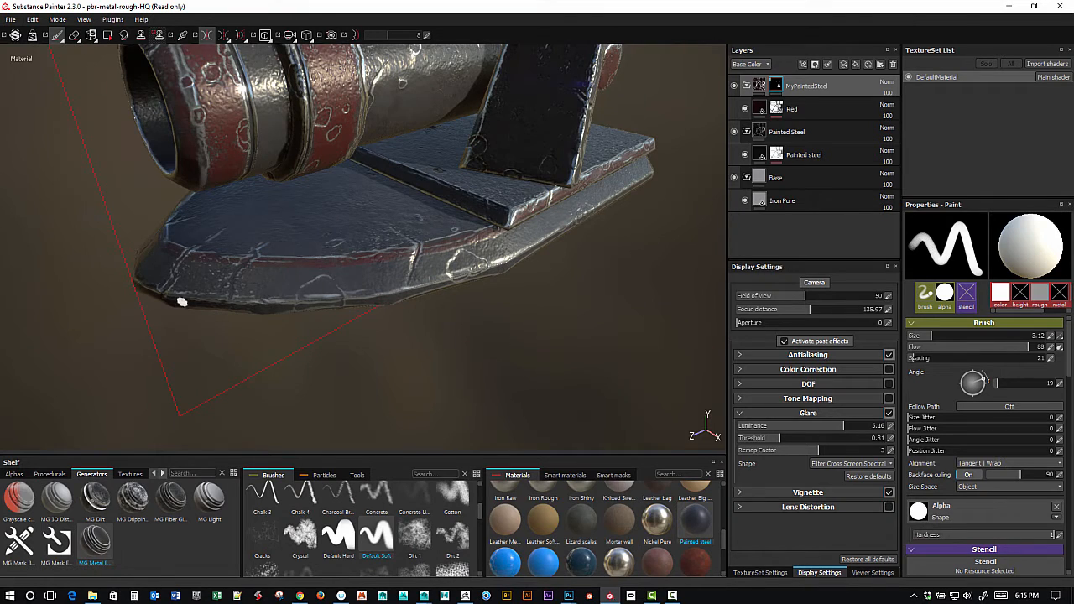
pyautogui.keyDown('shift'); pyautogui.click(172, 292); pyautogui.keyUp('shift')
pyautogui.keyDown('shift'); pyautogui.click(344, 297); pyautogui.keyUp('shift')
pyautogui.keyDown('shift'); pyautogui.click(398, 287); pyautogui.keyUp('shift')
pyautogui.keyDown('shift'); pyautogui.click(453, 276); pyautogui.keyUp('shift')
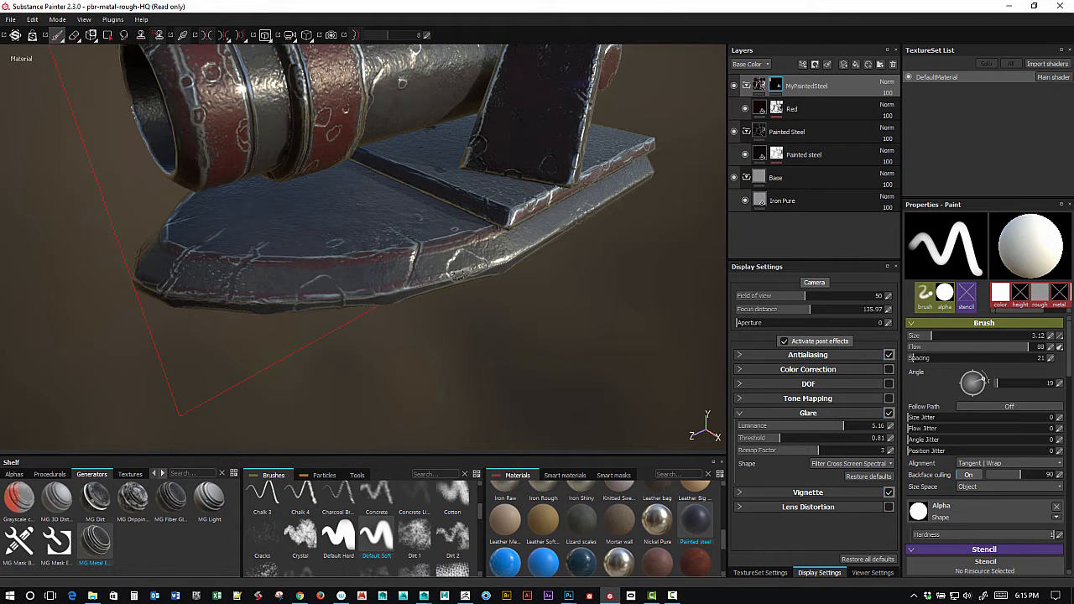
pyautogui.moveTo(576, 232)
pyautogui.keyDown('alt'); pyautogui.mouseDown()
pyautogui.moveTo(437, 287)
pyautogui.moveTo(360, 269)
pyautogui.mouseUp(); pyautogui.keyUp('alt')
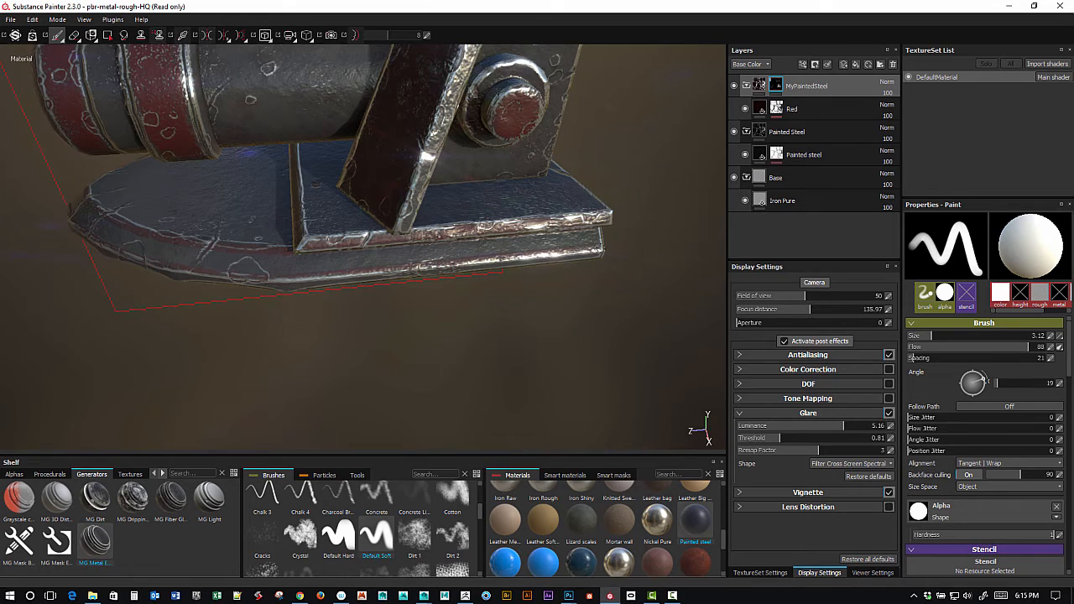
# Continue the red stripe in a straight stroke across the rear face of the lower base.
pyautogui.keyDown('alt'); pyautogui.moveTo(577, 249); pyautogui.dragTo(310, 311); pyautogui.keyUp('alt')
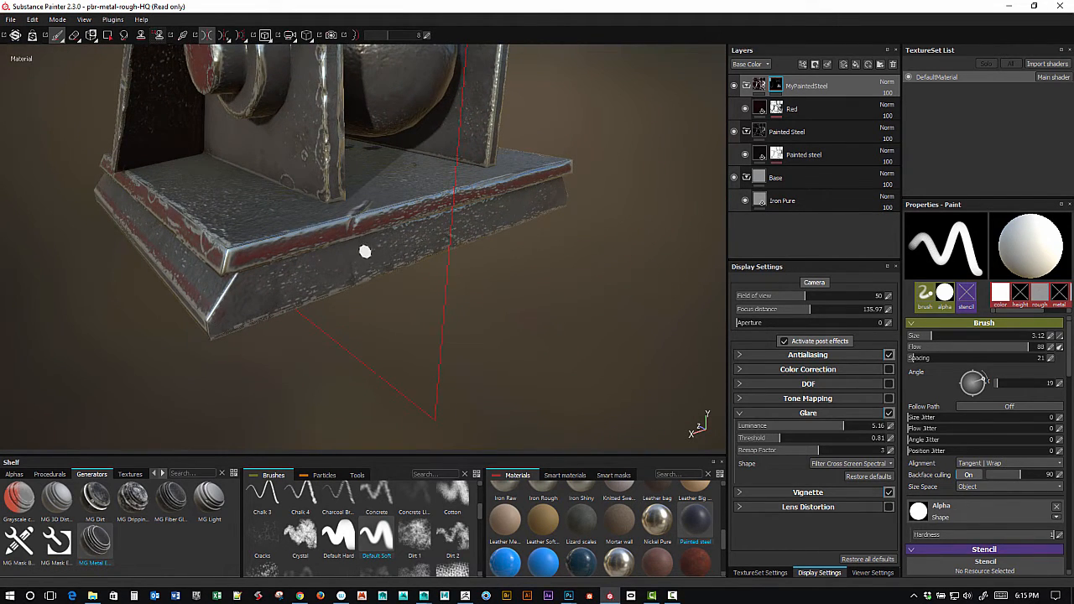
pyautogui.keyDown('shift'); pyautogui.click(449, 234); pyautogui.keyUp('shift')
pyautogui.keyDown('alt'); pyautogui.moveTo(456, 283); pyautogui.dragTo(244, 228); pyautogui.keyUp('alt')
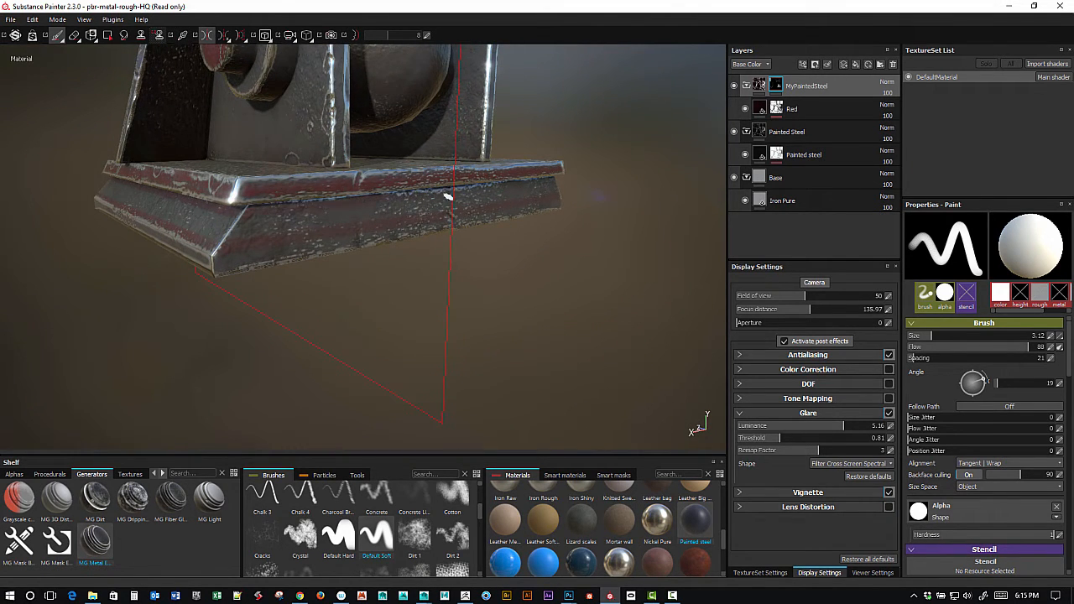
# Inspect the painted stripes and brackets on the cannon from the rear, the underside and the side.
pyautogui.scroll(3, 514, 231)
pyautogui.keyDown('alt'); pyautogui.moveTo(514, 231); pyautogui.dragTo(487, 310); pyautogui.keyUp('alt')
pyautogui.scroll(-5, 487, 310)
pyautogui.keyDown('alt'); pyautogui.moveTo(470, 212); pyautogui.dragTo(388, 196); pyautogui.keyUp('alt')
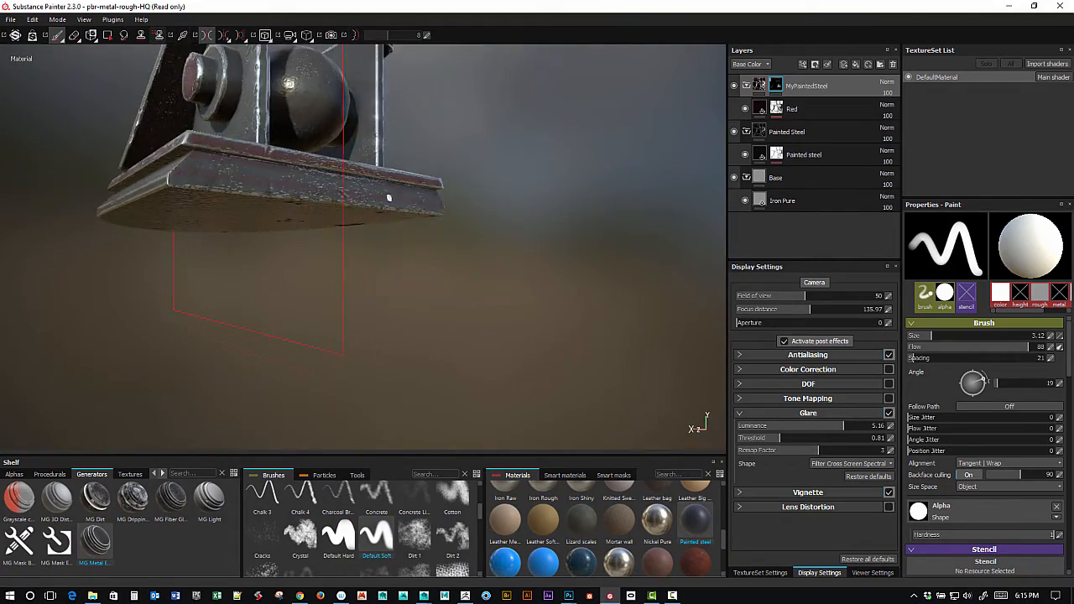
pyautogui.keyDown('alt'); pyautogui.moveTo(388, 197); pyautogui.dragTo(461, 290, button='middle'); pyautogui.keyUp('alt')
pyautogui.keyDown('alt'); pyautogui.moveTo(461, 291); pyautogui.dragTo(579, 277); pyautogui.keyUp('alt')
pyautogui.keyDown('alt'); pyautogui.moveTo(470, 277); pyautogui.dragTo(583, 275, button='middle'); pyautogui.keyUp('alt')
pyautogui.keyDown('alt'); pyautogui.moveTo(537, 270); pyautogui.dragTo(579, 254, button='right'); pyautogui.keyUp('alt')
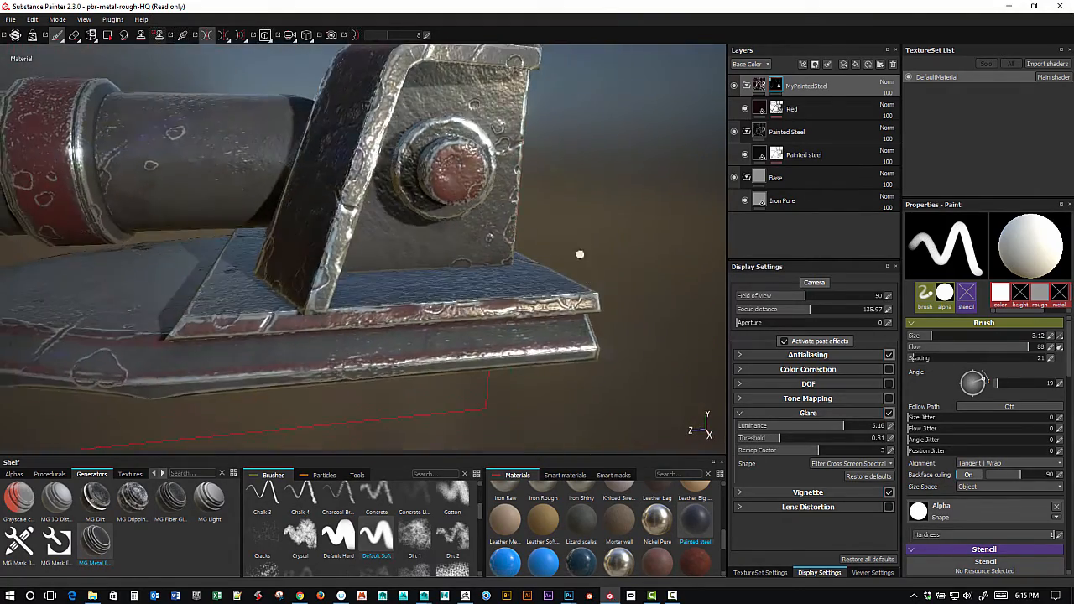
pyautogui.keyDown('alt'); pyautogui.moveTo(579, 254); pyautogui.dragTo(669, 260); pyautogui.keyUp('alt')
pyautogui.keyDown('alt'); pyautogui.moveTo(649, 250); pyautogui.dragTo(614, 239, button='right'); pyautogui.keyUp('alt')
pyautogui.keyDown('alt'); pyautogui.moveTo(615, 239); pyautogui.dragTo(564, 235, button='middle'); pyautogui.keyUp('alt')
pyautogui.keyDown('alt'); pyautogui.moveTo(564, 235); pyautogui.dragTo(594, 243); pyautogui.keyUp('alt')
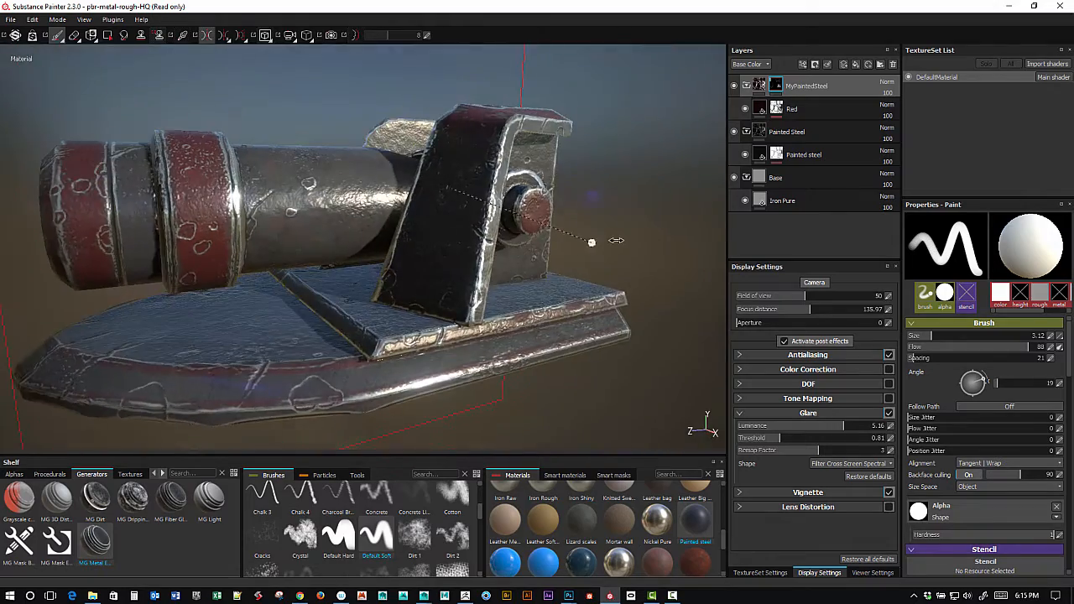
# Rotate the environment lighting to light the bracket's front face and frame the whole cannon.
pyautogui.moveTo(594, 242)
pyautogui.keyDown('shift'); pyautogui.mouseDown(button='right')
pyautogui.moveTo(618, 243)
pyautogui.moveTo(562, 261)
pyautogui.moveTo(576, 262)
pyautogui.mouseUp(button='right'); pyautogui.keyUp('shift')
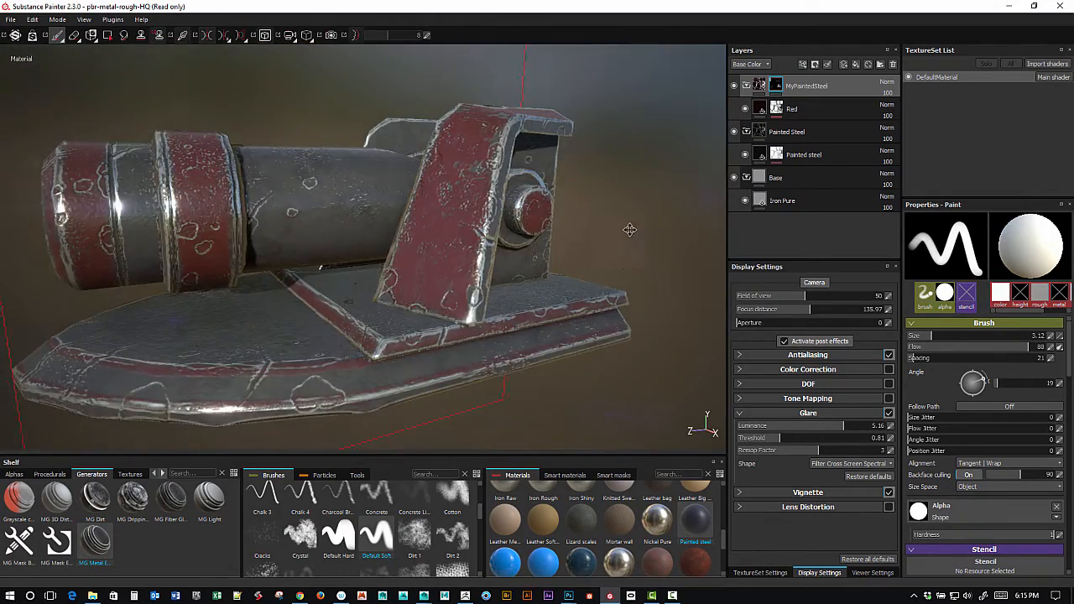
pyautogui.keyDown('alt'); pyautogui.moveTo(631, 230); pyautogui.dragTo(598, 215); pyautogui.keyUp('alt')
pyautogui.keyDown('alt'); pyautogui.moveTo(588, 216); pyautogui.dragTo(544, 236, button='right'); pyautogui.keyUp('alt')
pyautogui.moveTo(593, 216)
pyautogui.keyDown('alt'); pyautogui.mouseDown()
pyautogui.moveTo(604, 232)
pyautogui.moveTo(591, 232)
pyautogui.mouseUp(); pyautogui.keyUp('alt')
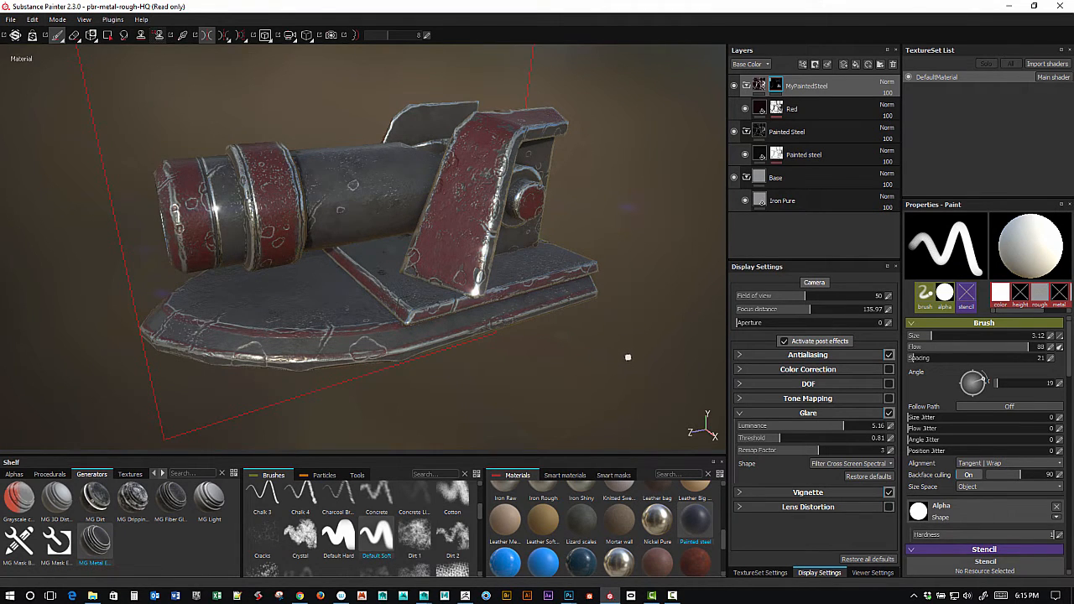
# Save the project as a new version named SP_Cannon_002 in the Substance folder.
pyautogui.click(11, 18)
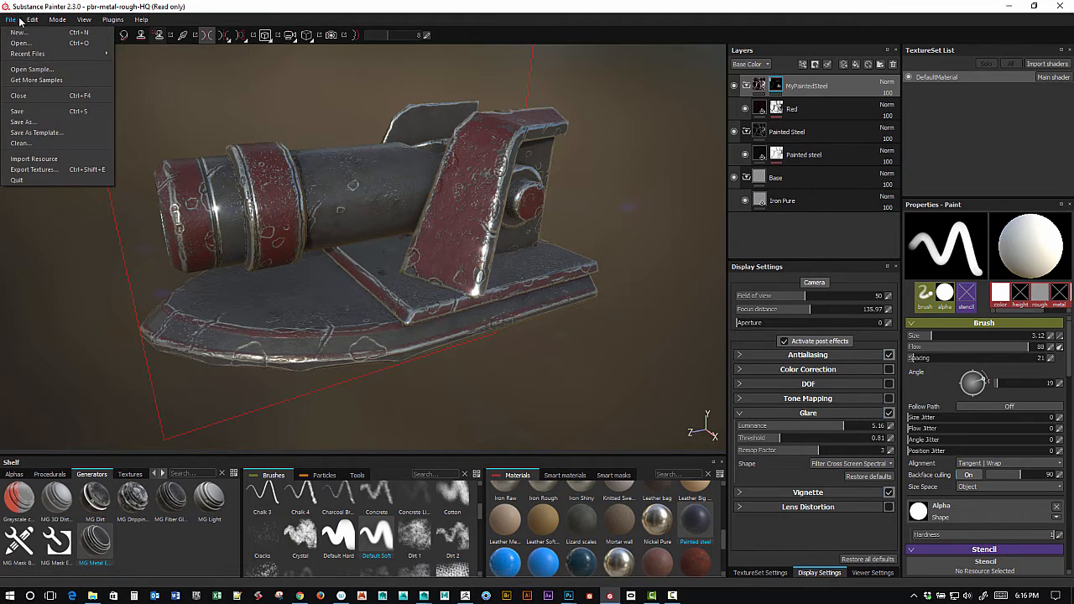
pyautogui.click(56, 122)
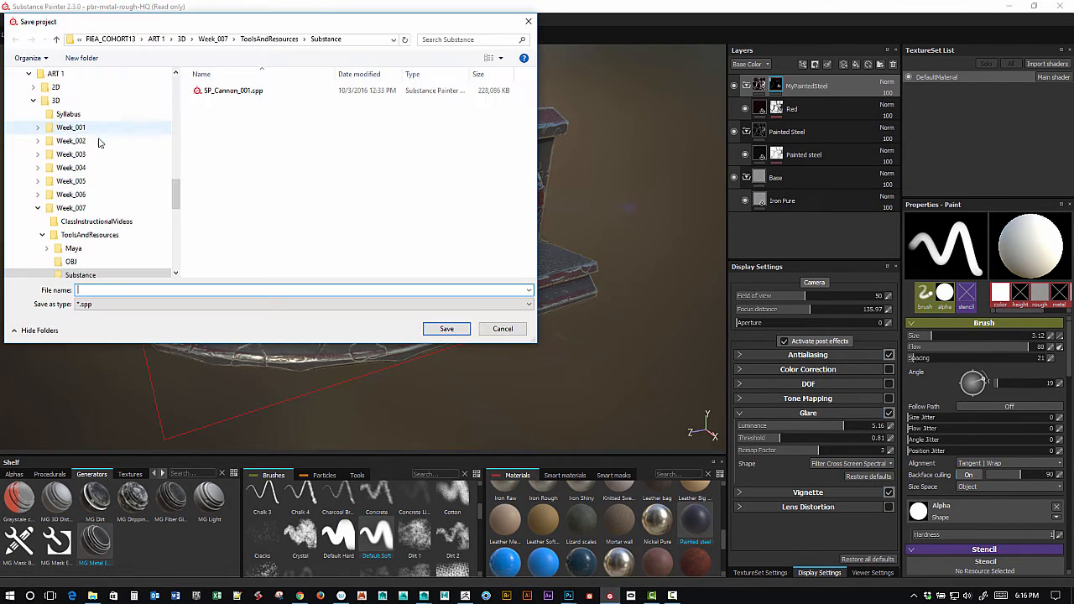
pyautogui.click(234, 92)
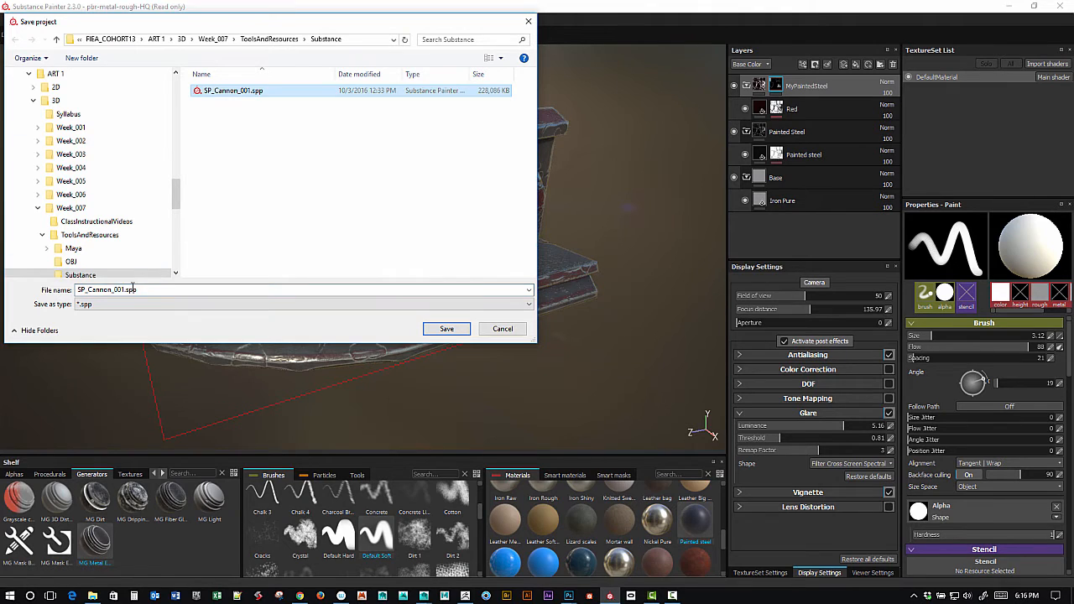
pyautogui.moveTo(122, 290); pyautogui.dragTo(182, 307)
pyautogui.write('2')
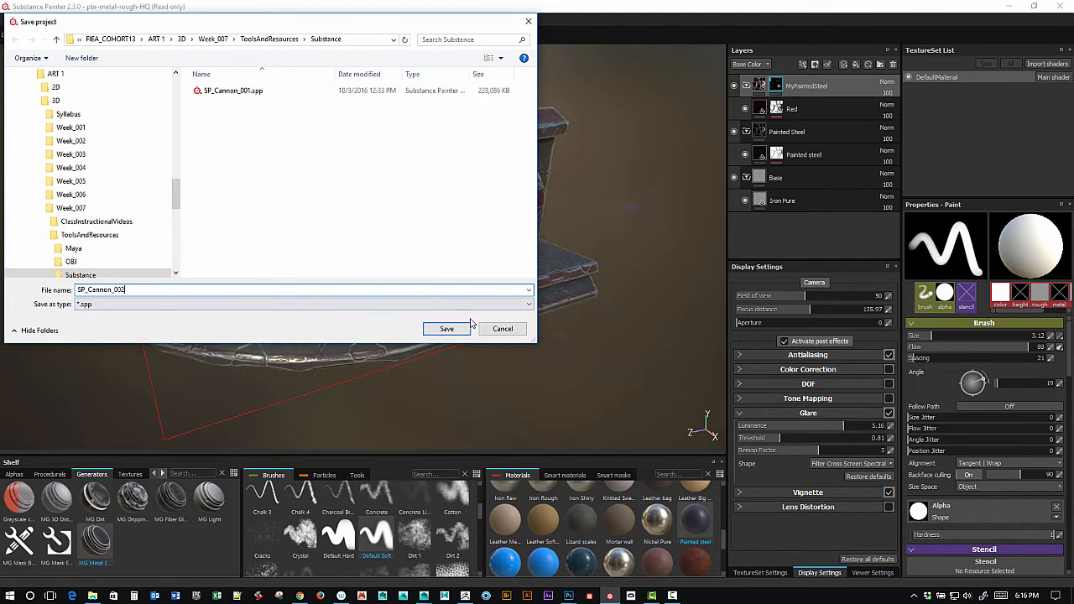
pyautogui.click(447, 328)
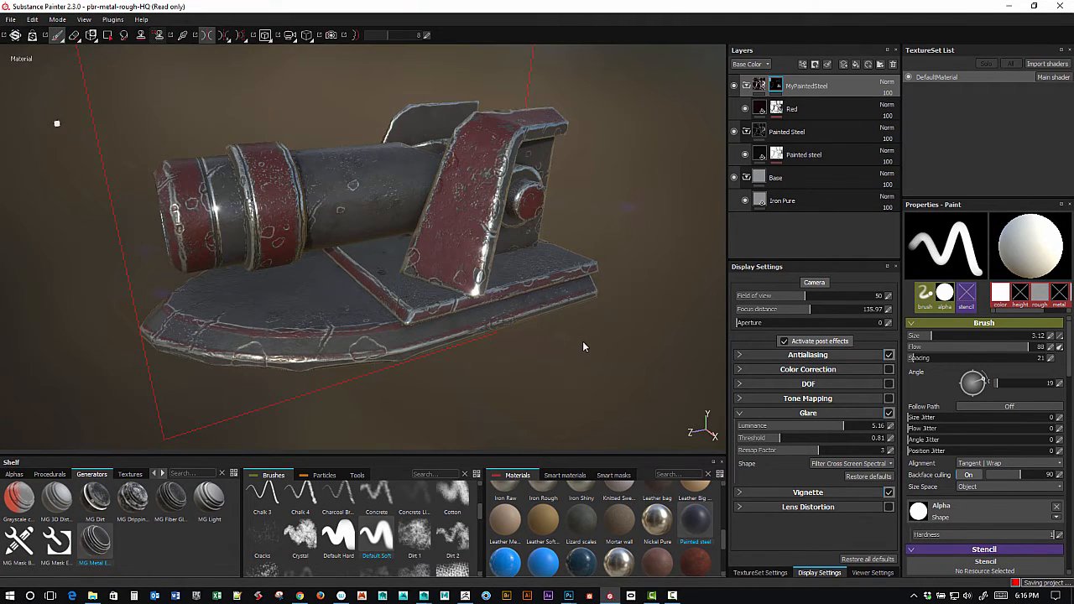
# Add a folder above MyPaintedSteel in the layer stack and name it MyPaint.
pyautogui.keyDown('alt'); pyautogui.moveTo(587, 342); pyautogui.dragTo(557, 345); pyautogui.keyUp('alt')
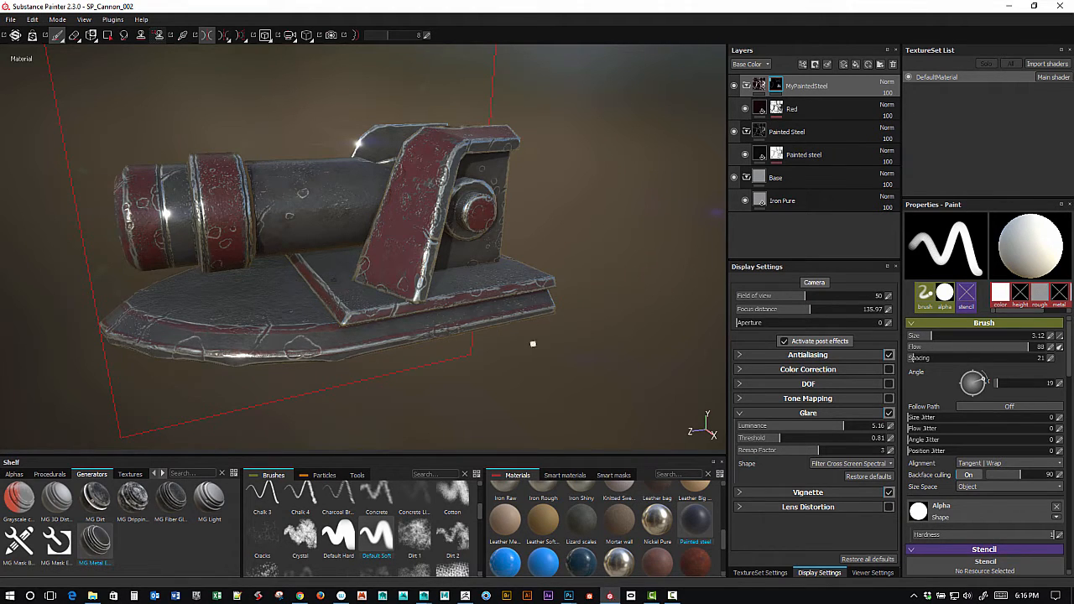
pyautogui.keyDown('alt'); pyautogui.moveTo(532, 343); pyautogui.dragTo(587, 349); pyautogui.keyUp('alt')
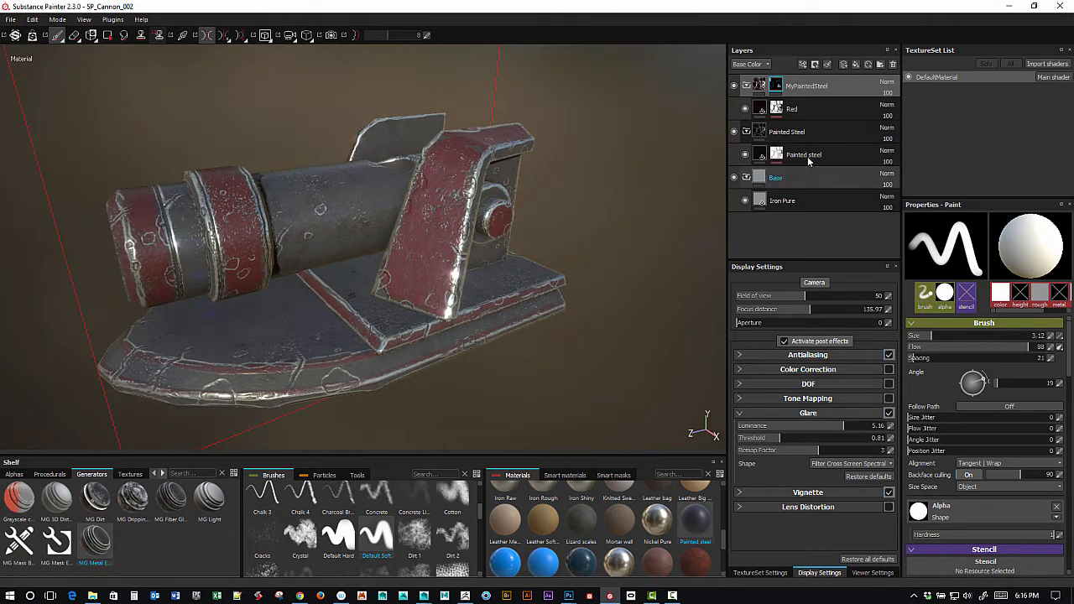
pyautogui.click(759, 86)
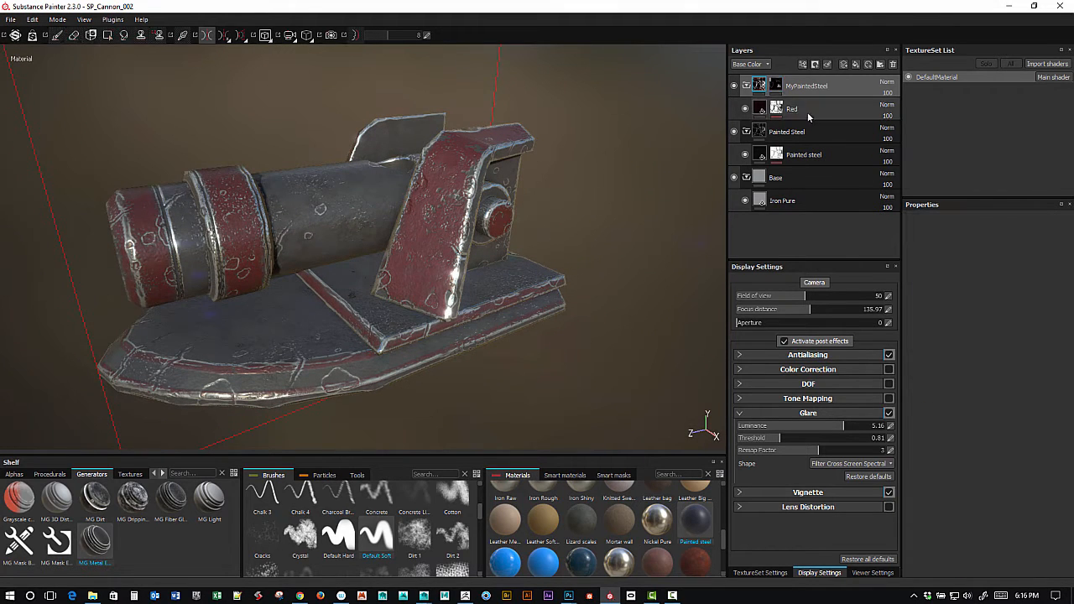
pyautogui.click(881, 63)
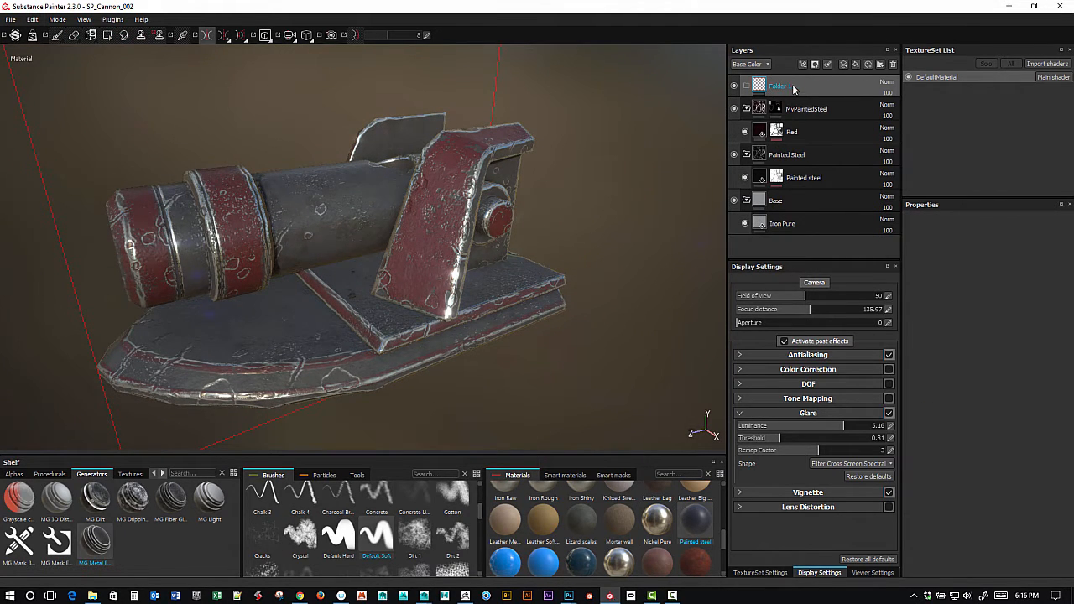
pyautogui.doubleClick(788, 86)
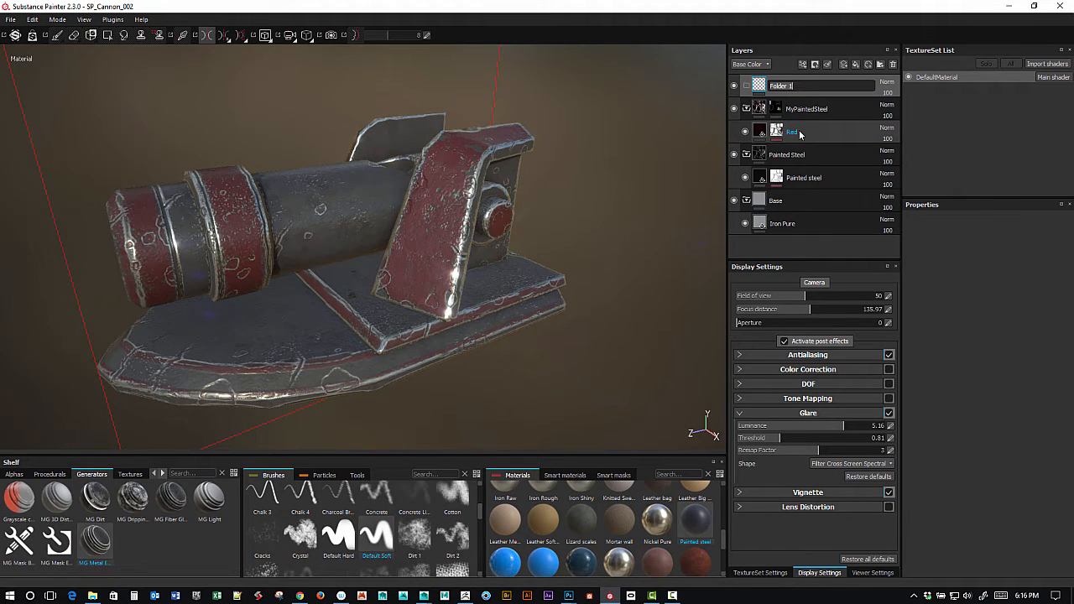
pyautogui.write('MyPaint')
pyautogui.press('Return')
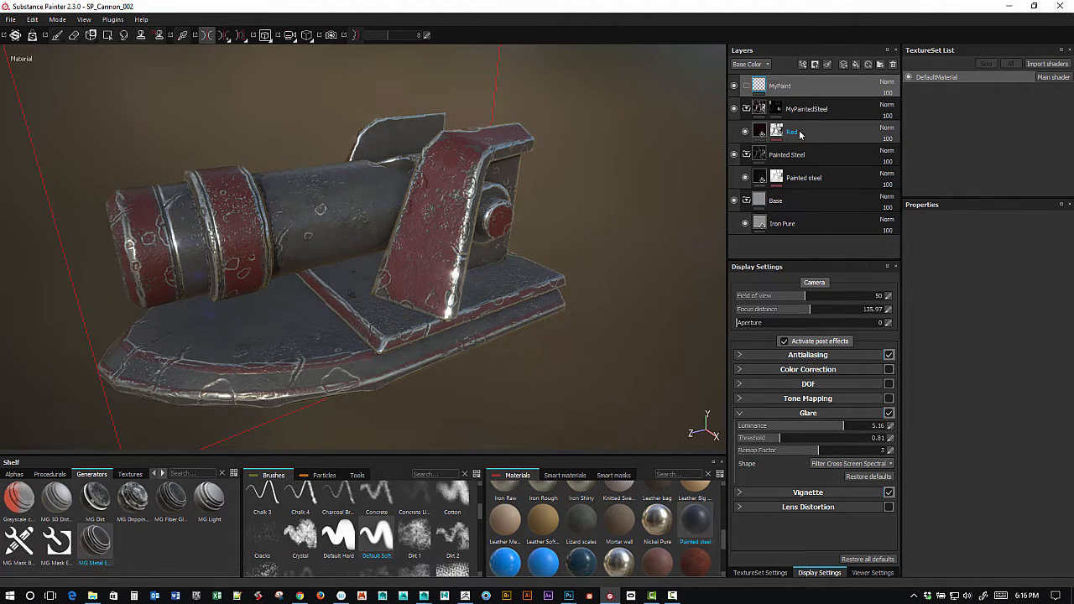
# Add a paint layer, move it into the MyPaint folder and name it MyPaint.
pyautogui.click(845, 67)
pyautogui.moveTo(752, 88); pyautogui.dragTo(785, 117)
pyautogui.doubleClick(782, 112)
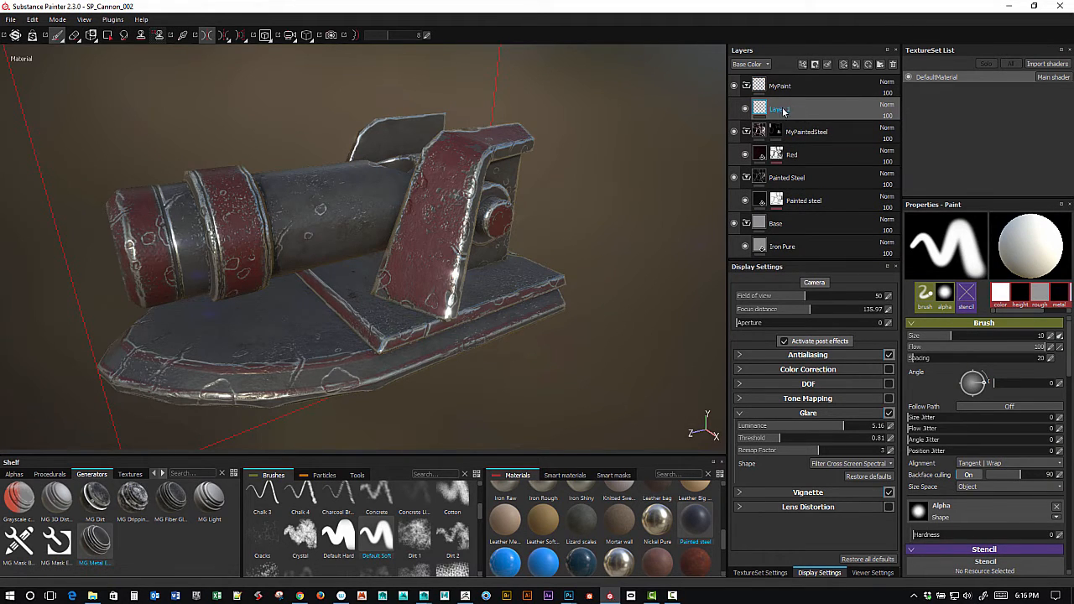
pyautogui.write('MyPain')
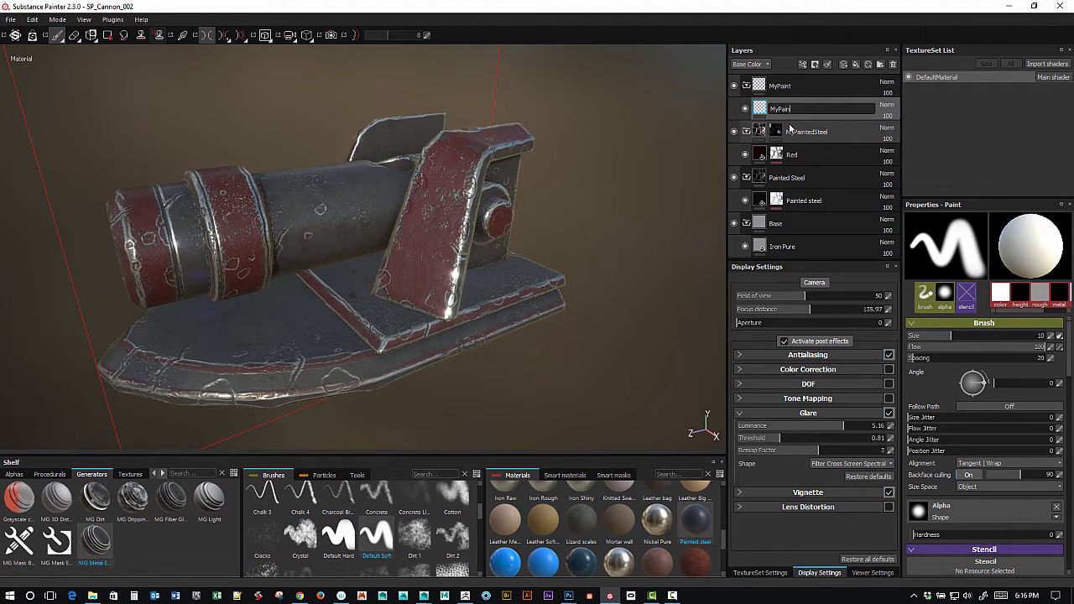
pyautogui.write('t')
pyautogui.press('Return')
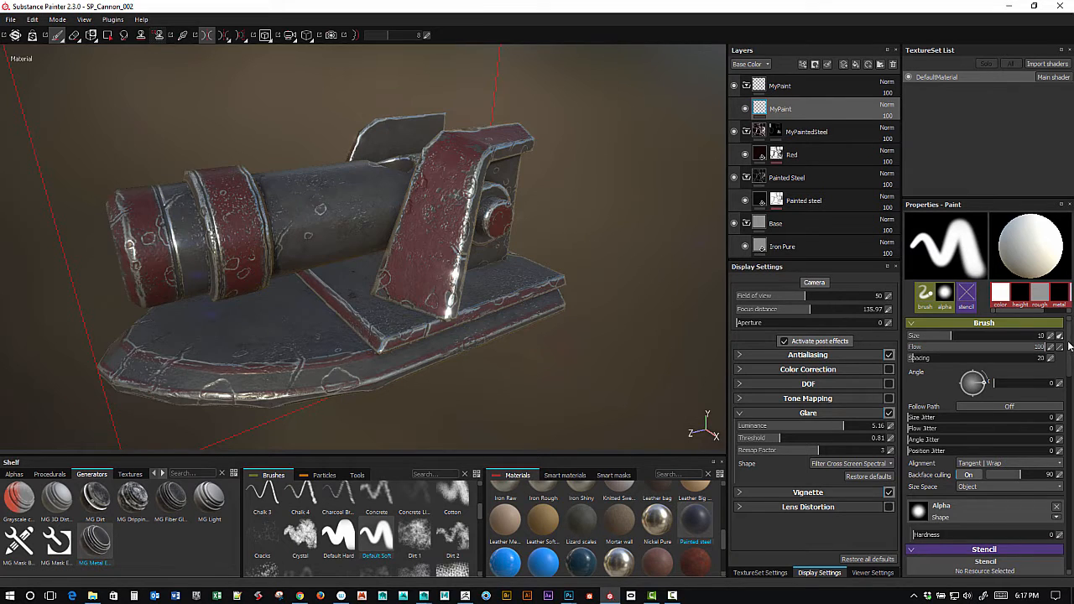
# Bring up the new layer's paint material settings and choose the Default Hard brush.
pyautogui.scroll(-5, 1069, 346)
pyautogui.scroll(4, 1069, 347)
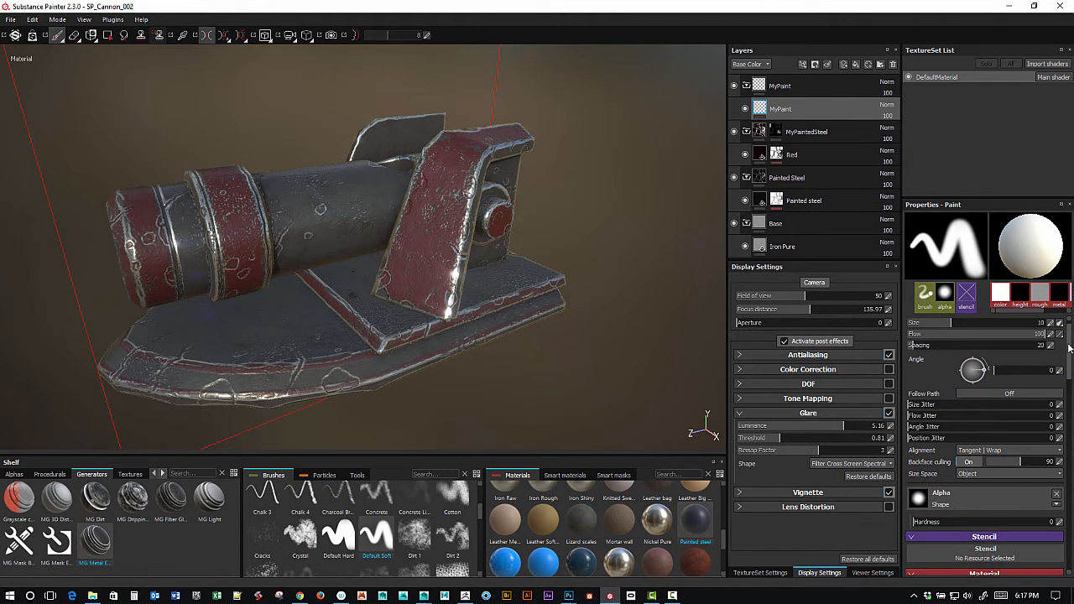
pyautogui.scroll(-5, 1069, 345)
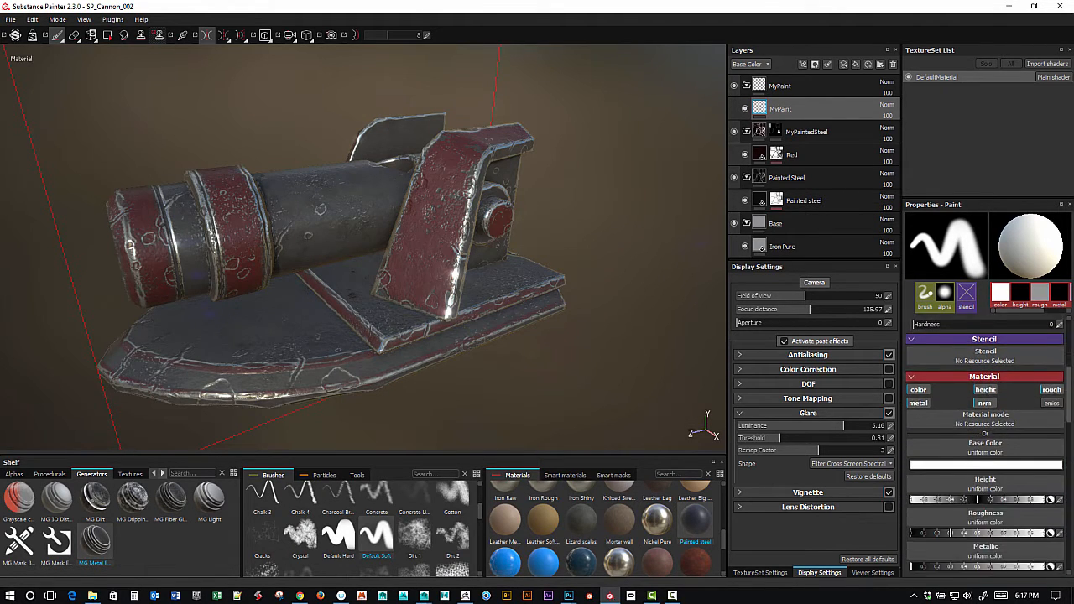
pyautogui.scroll(-2, 1069, 346)
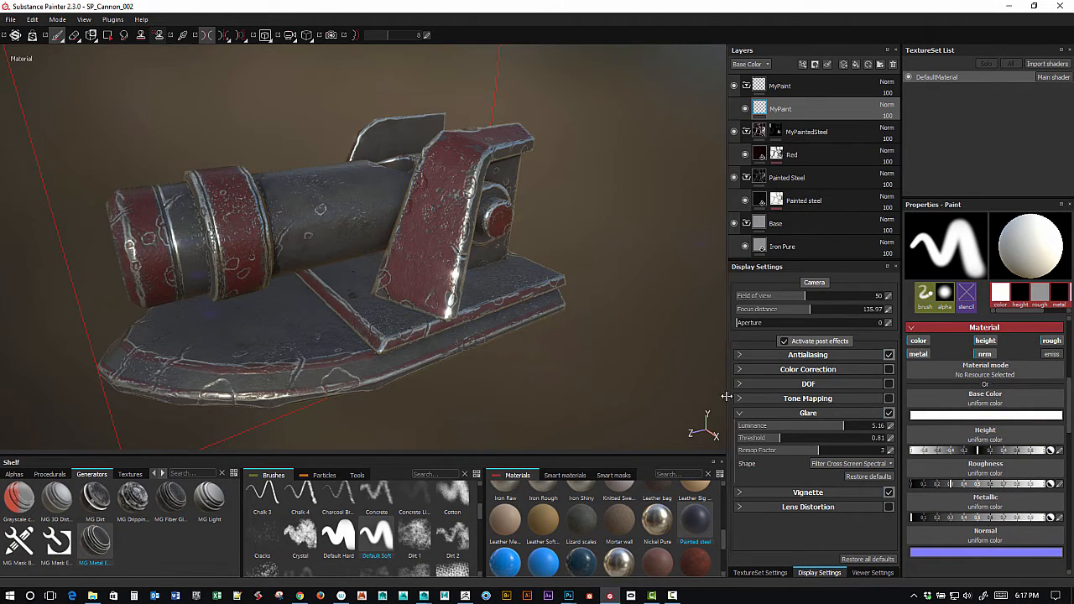
pyautogui.click(337, 537)
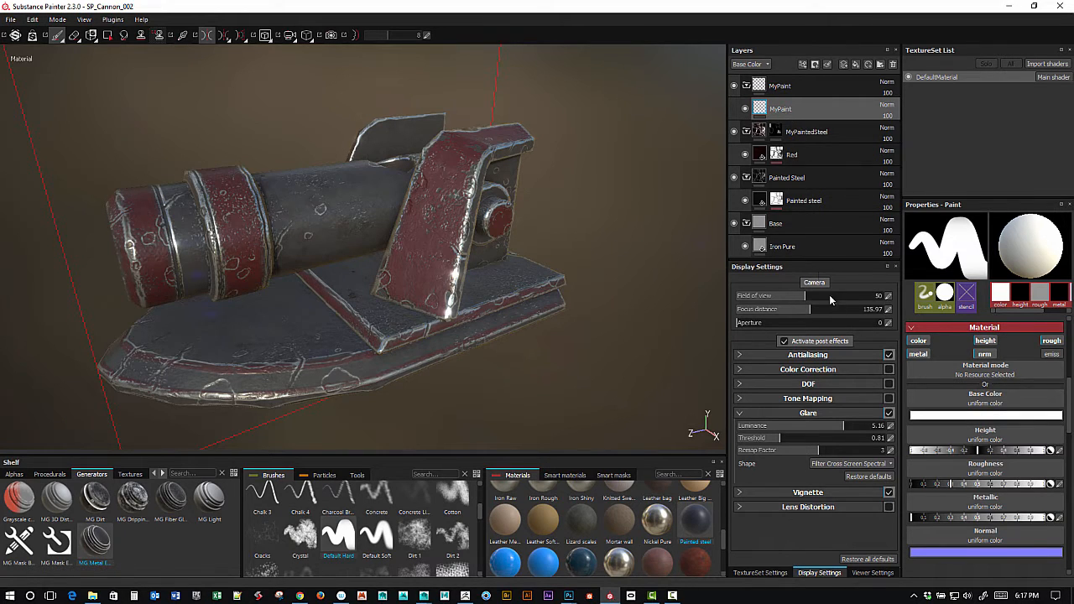
# Set the paint's base color to dark red (0.044, 0.001, 0.001), with slightly positive height and roughness about 0.65.
pyautogui.click(974, 417)
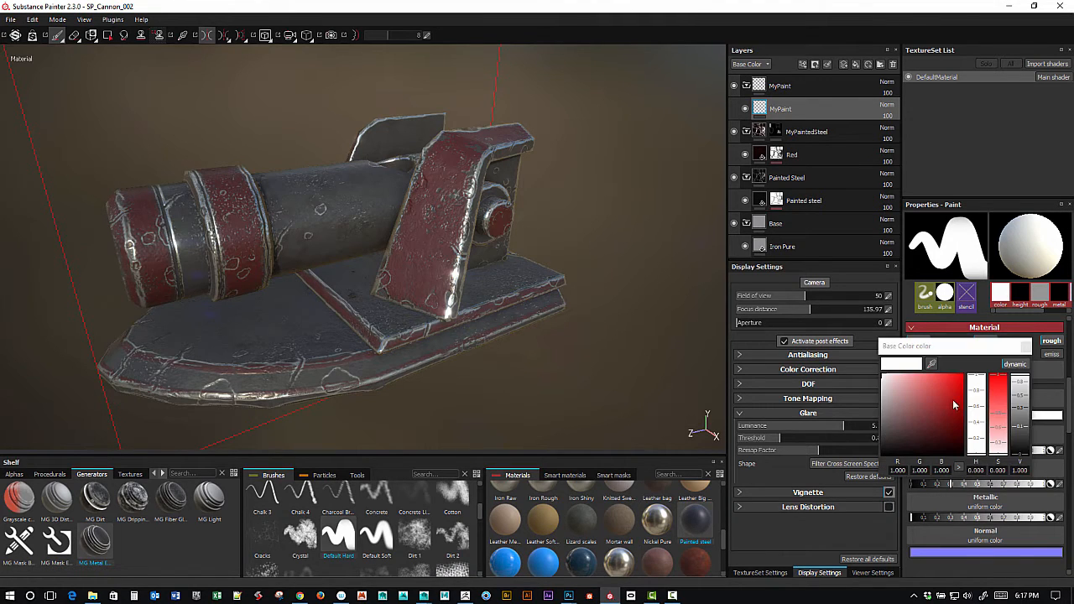
pyautogui.moveTo(954, 401); pyautogui.dragTo(967, 403)
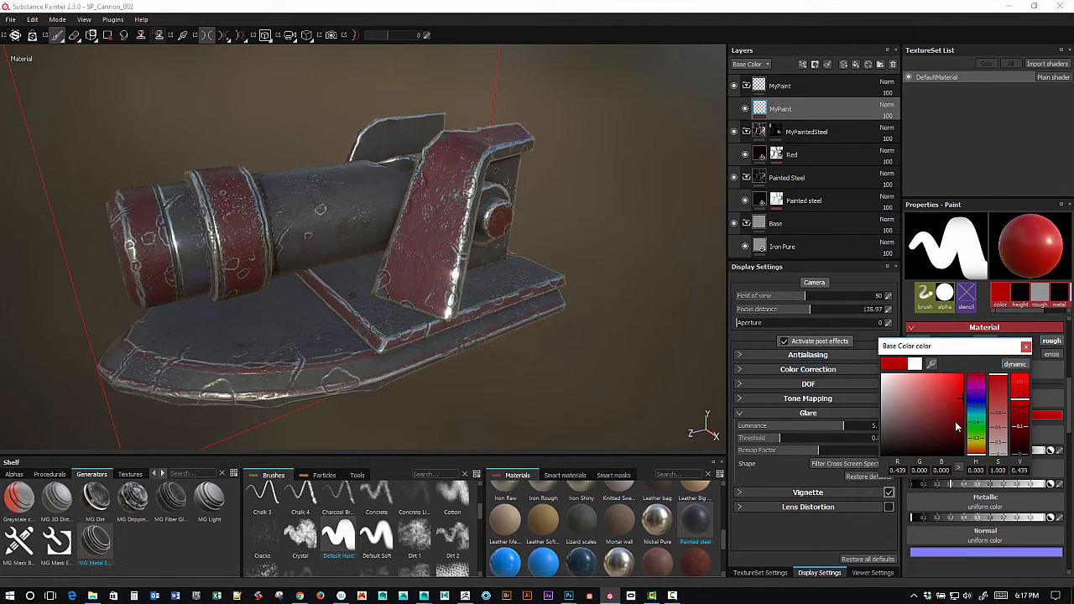
pyautogui.moveTo(961, 428); pyautogui.dragTo(954, 441)
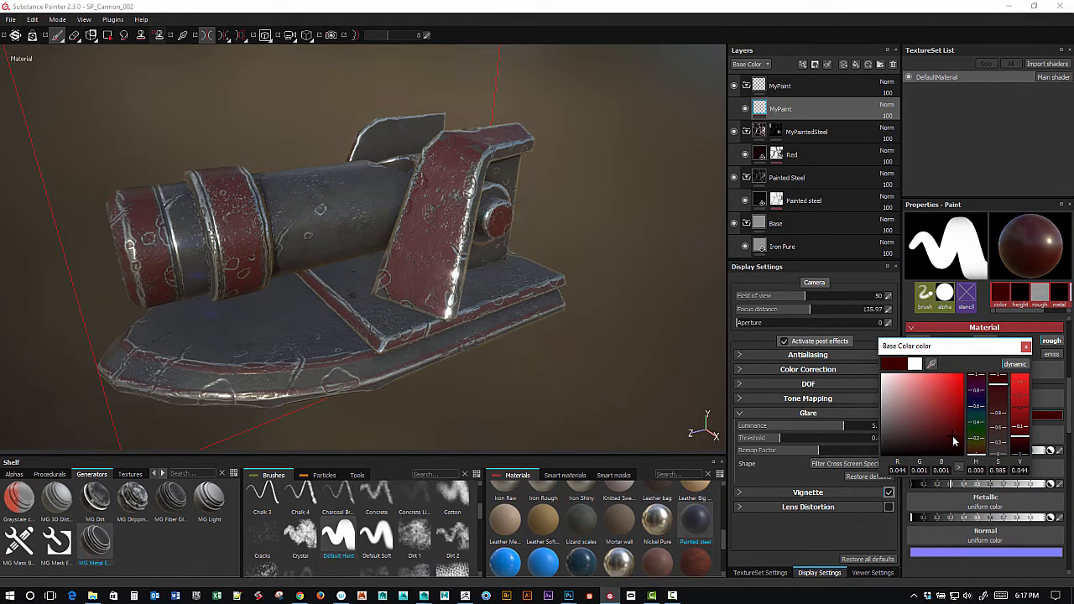
pyautogui.click(1026, 347)
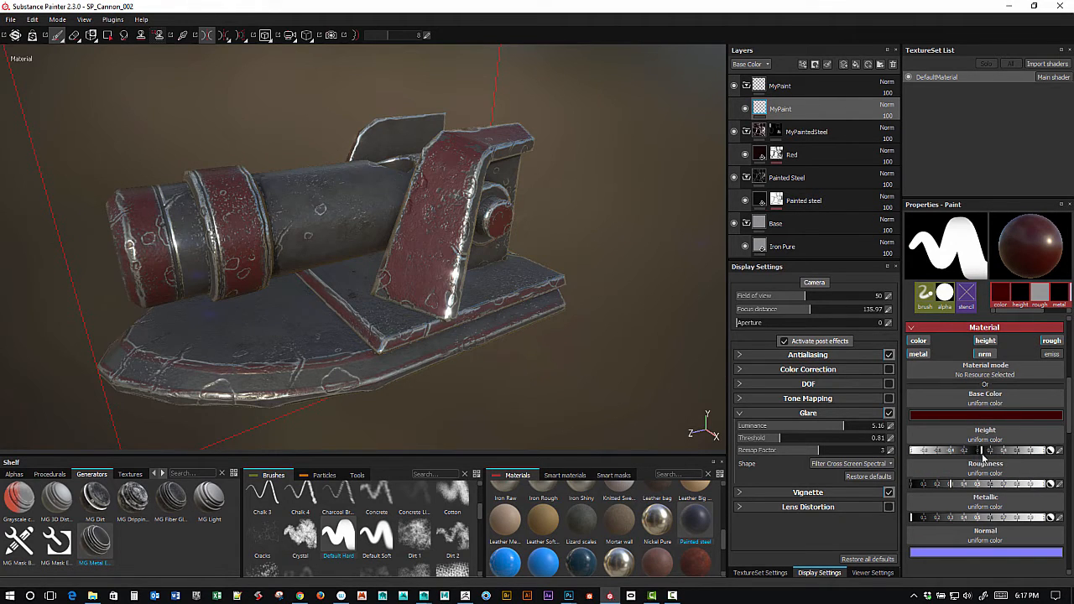
pyautogui.moveTo(983, 456); pyautogui.dragTo(985, 456)
pyautogui.moveTo(950, 482); pyautogui.dragTo(998, 485)
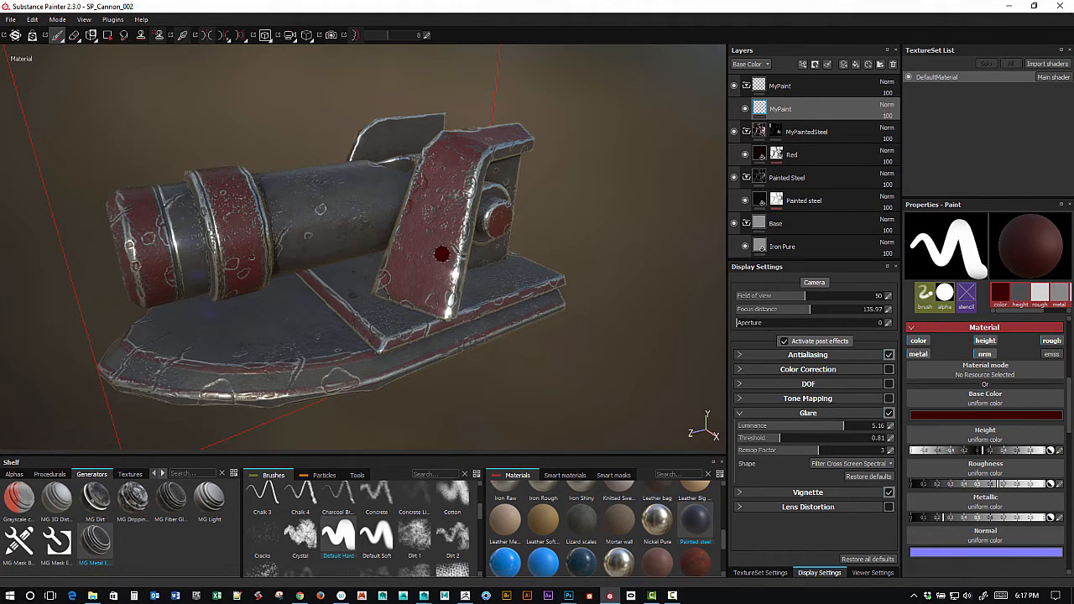
# Turn on Lazy Mouse with a distance of 4.4, facing the bracket's front surface.
pyautogui.keyDown('alt'); pyautogui.moveTo(451, 281); pyautogui.dragTo(503, 227); pyautogui.keyUp('alt')
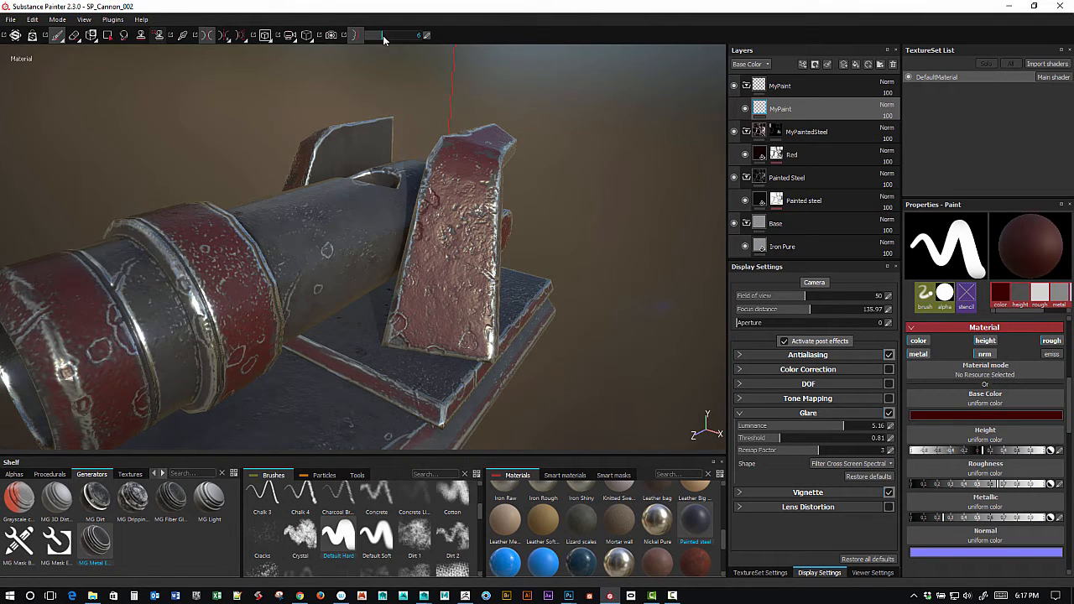
pyautogui.moveTo(382, 35)
pyautogui.mouseDown()
pyautogui.moveTo(399, 36)
pyautogui.moveTo(376, 35)
pyautogui.mouseUp()
pyautogui.keyDown('alt'); pyautogui.moveTo(546, 199); pyautogui.dragTo(541, 213); pyautogui.keyUp('alt')
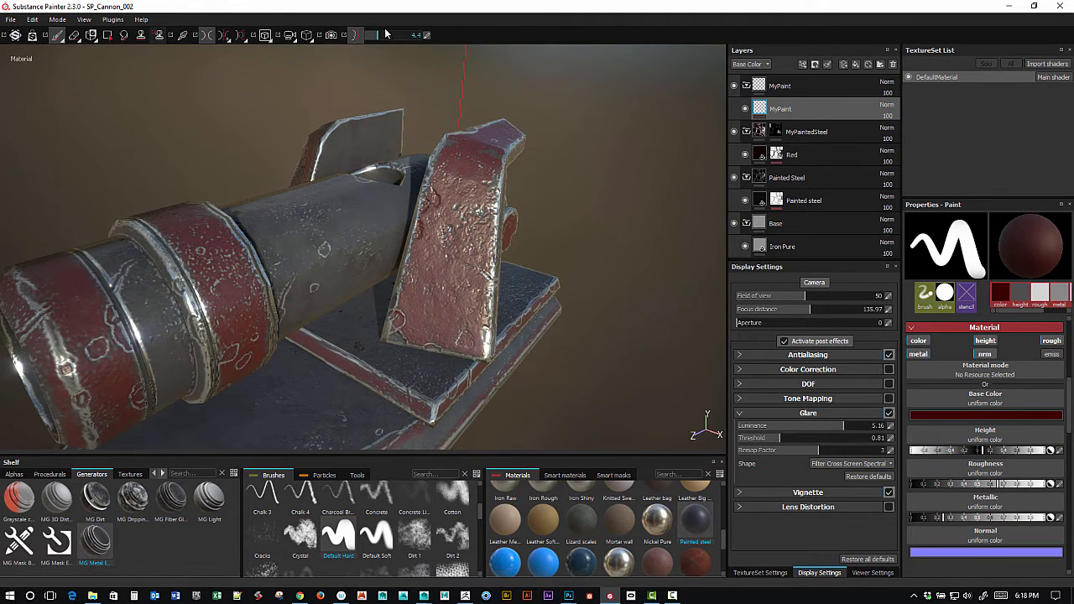
# Set the Lazy Mouse distance to 3 and paint an S-shaped scroll down the bracket's front face.
pyautogui.moveTo(374, 38); pyautogui.dragTo(374, 38)
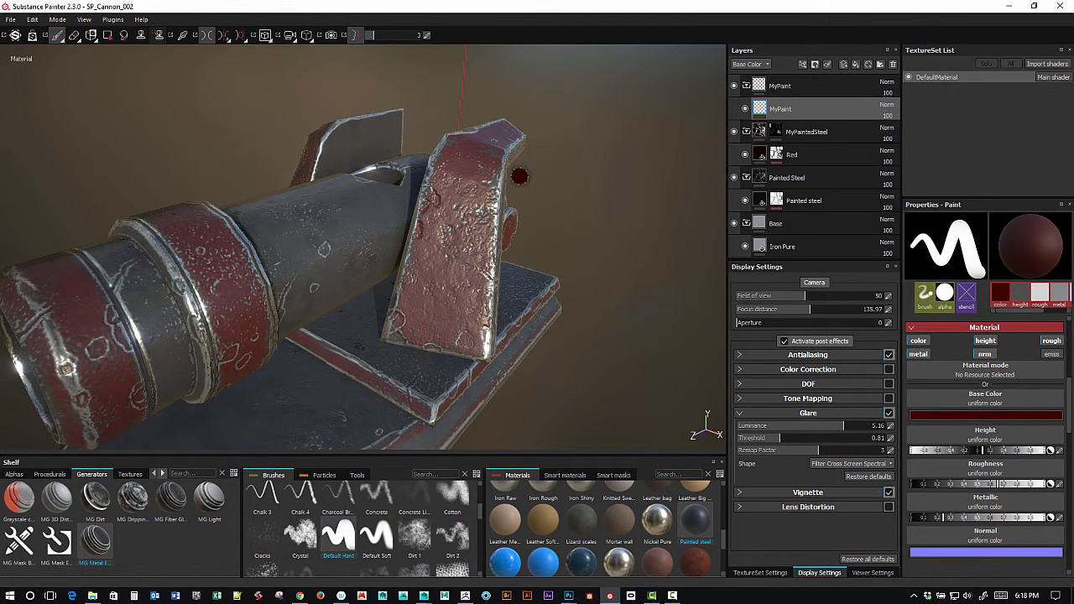
pyautogui.keyDown('alt'); pyautogui.moveTo(548, 205); pyautogui.dragTo(574, 172, button='middle'); pyautogui.keyUp('alt')
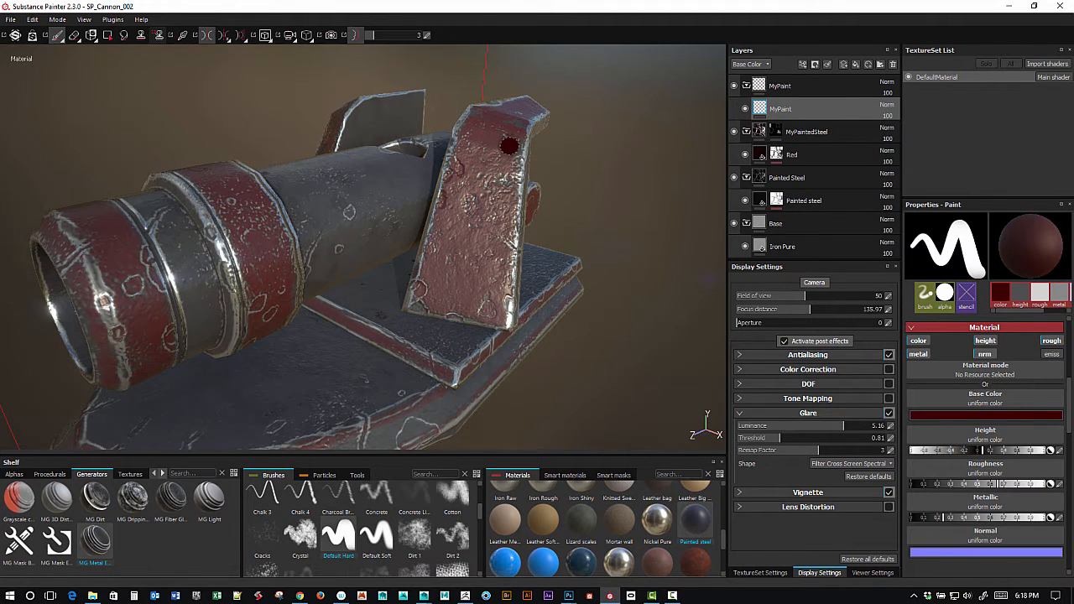
pyautogui.moveTo(502, 152)
pyautogui.mouseDown()
pyautogui.moveTo(501, 130)
pyautogui.moveTo(489, 128)
pyautogui.moveTo(515, 244)
pyautogui.moveTo(480, 302)
pyautogui.moveTo(453, 295)
pyautogui.moveTo(445, 252)
pyautogui.moveTo(469, 267)
pyautogui.mouseUp()
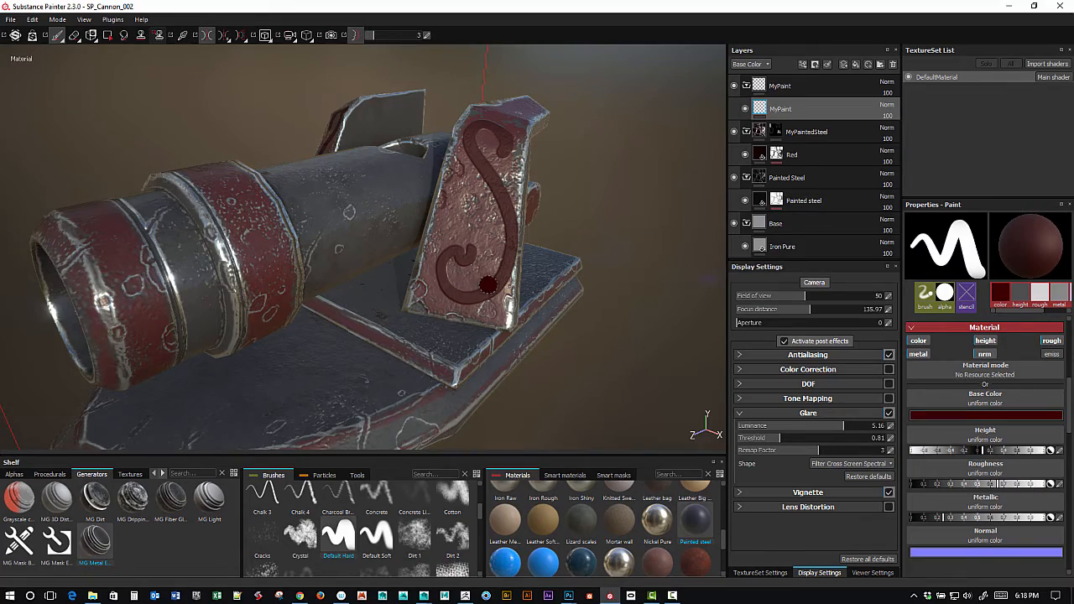
pyautogui.moveTo(570, 230)
pyautogui.keyDown('alt'); pyautogui.mouseDown()
pyautogui.moveTo(591, 235)
pyautogui.moveTo(568, 217)
pyautogui.moveTo(640, 209)
pyautogui.moveTo(616, 235)
pyautogui.moveTo(585, 237)
pyautogui.moveTo(566, 220)
pyautogui.moveTo(528, 253)
pyautogui.mouseUp(); pyautogui.keyUp('alt')
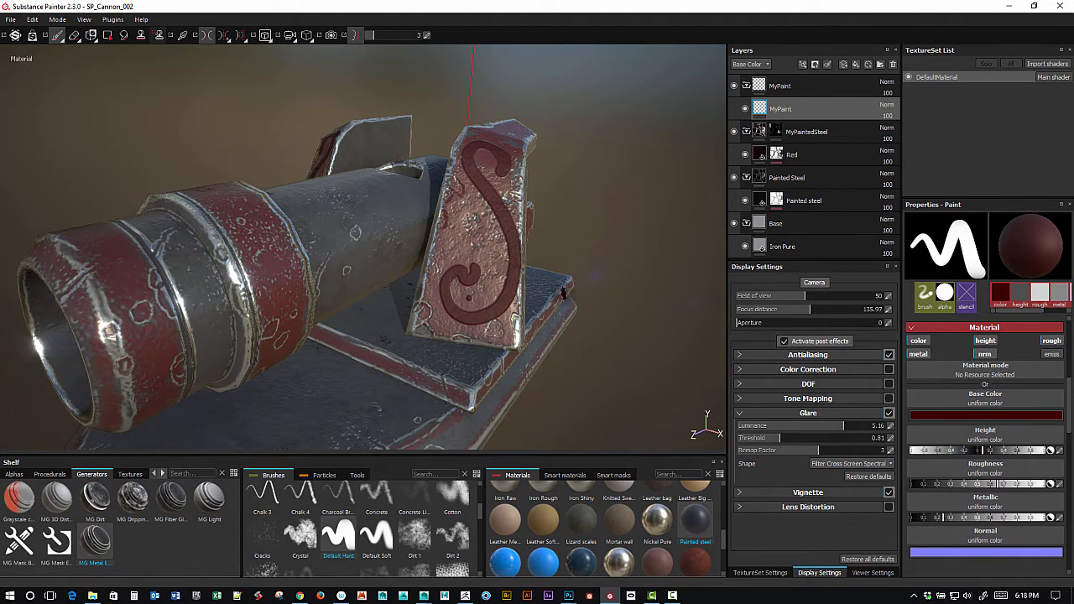
pyautogui.keyDown('alt'); pyautogui.moveTo(624, 176); pyautogui.dragTo(609, 162); pyautogui.keyUp('alt')
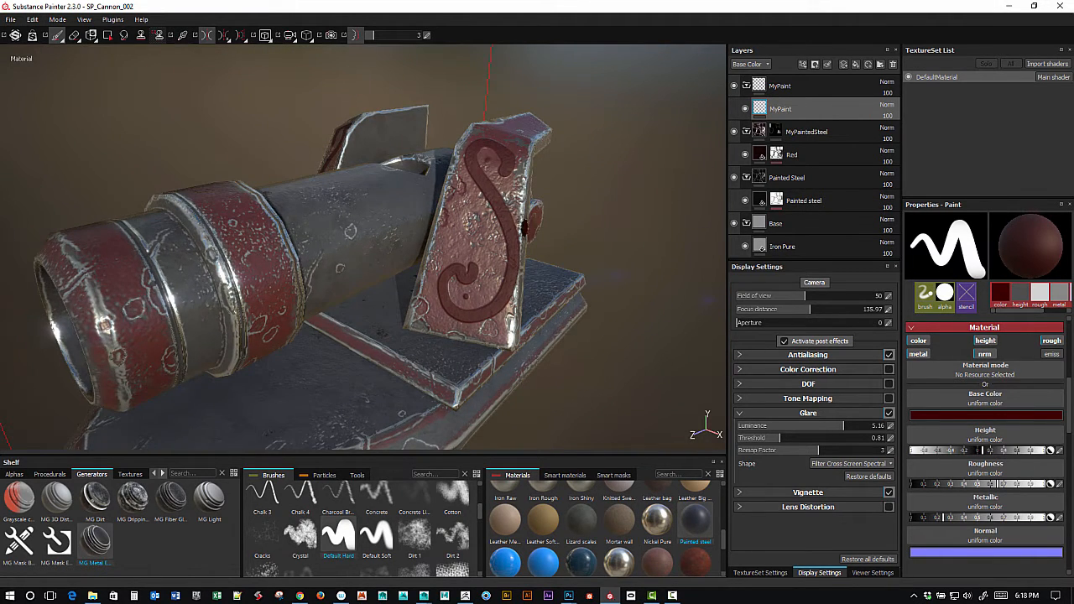
pyautogui.keyDown('alt'); pyautogui.moveTo(617, 244); pyautogui.dragTo(564, 242); pyautogui.keyUp('alt')
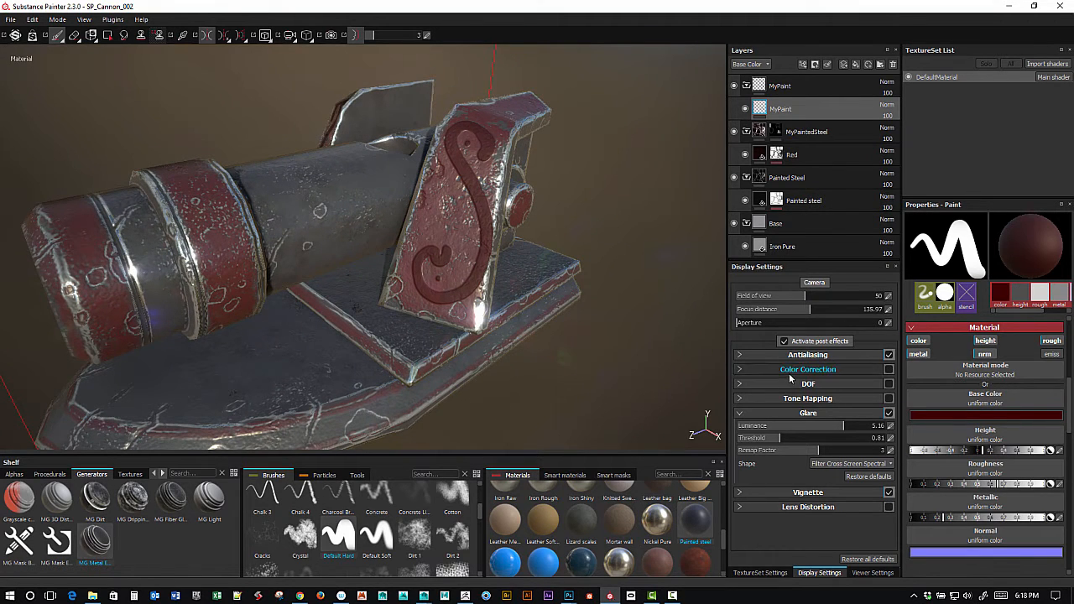
# Set the paint to near-black red (0.011, 0, 0), with slightly more height, roughness about 0.8 and metallic about 0.6.
pyautogui.click(952, 416)
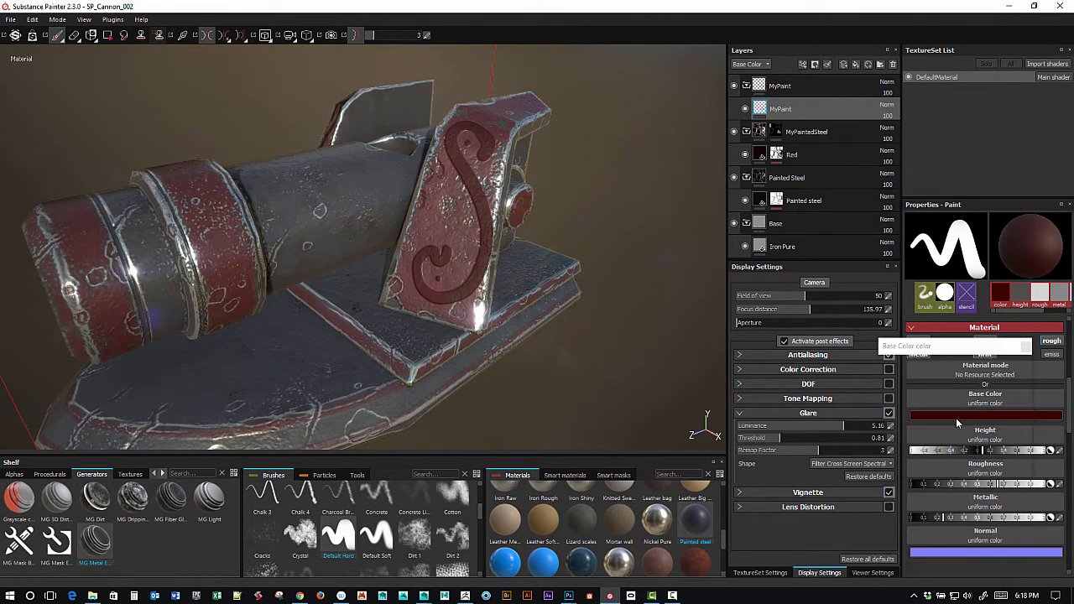
pyautogui.moveTo(952, 443); pyautogui.dragTo(950, 452)
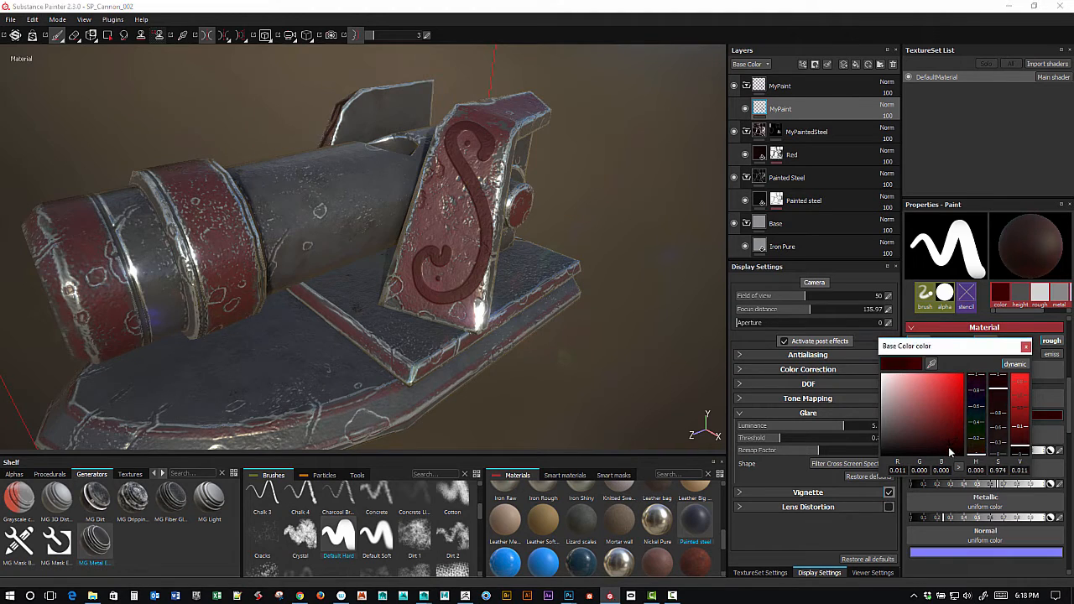
pyautogui.click(1025, 347)
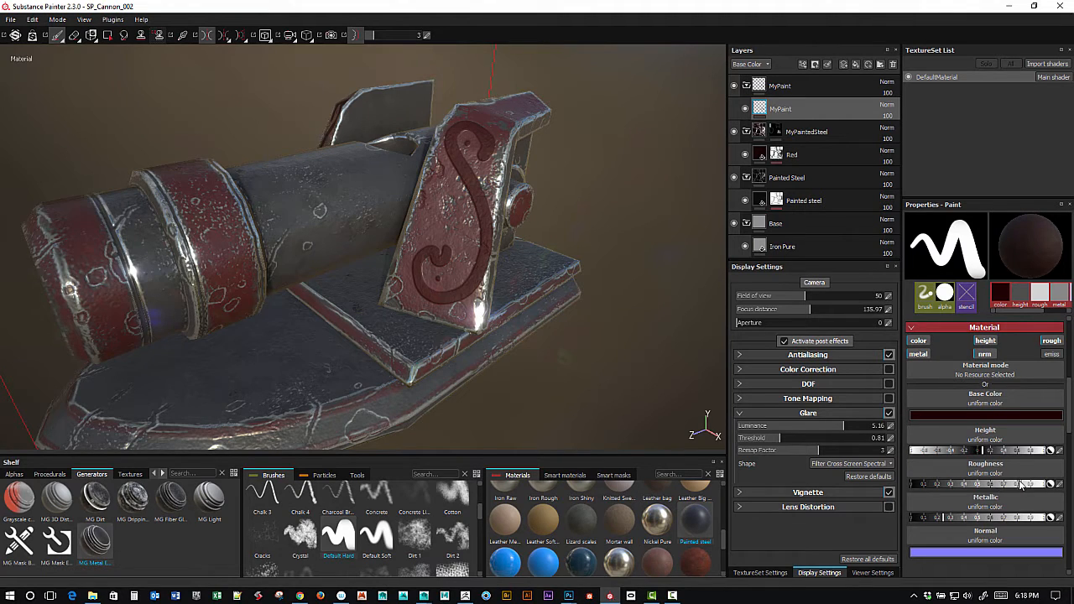
pyautogui.moveTo(940, 517); pyautogui.dragTo(1016, 522)
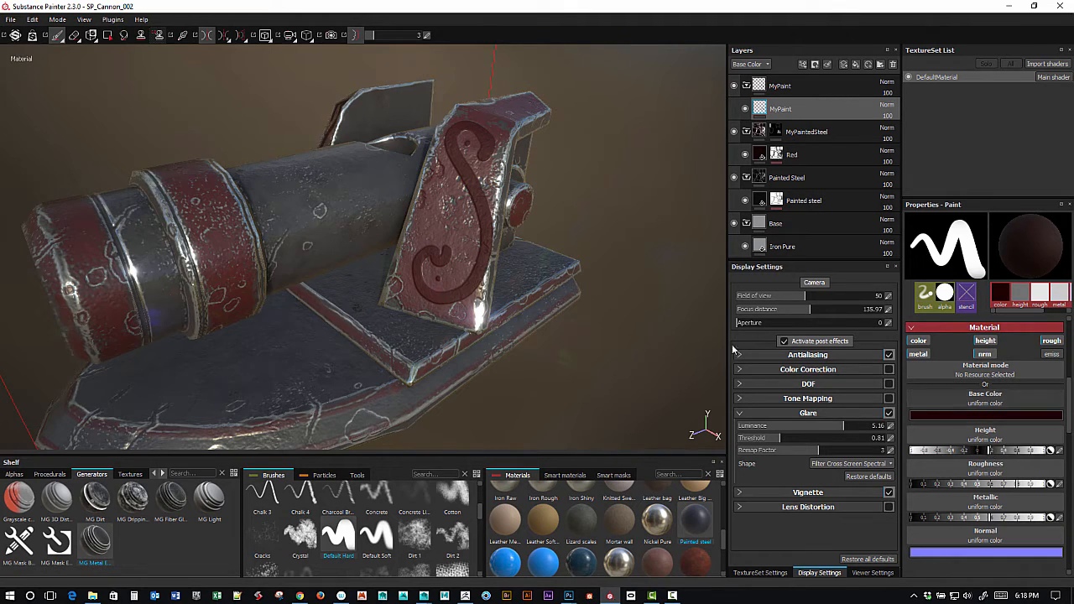
# Shrink the brush and paint a thinner dark line along the S-shaped scroll on the bracket.
pyautogui.moveTo(472, 216)
pyautogui.keyDown('ctrl'); pyautogui.mouseDown(button='right')
pyautogui.moveTo(449, 217)
pyautogui.moveTo(473, 217)
pyautogui.mouseUp(button='right'); pyautogui.keyUp('ctrl')
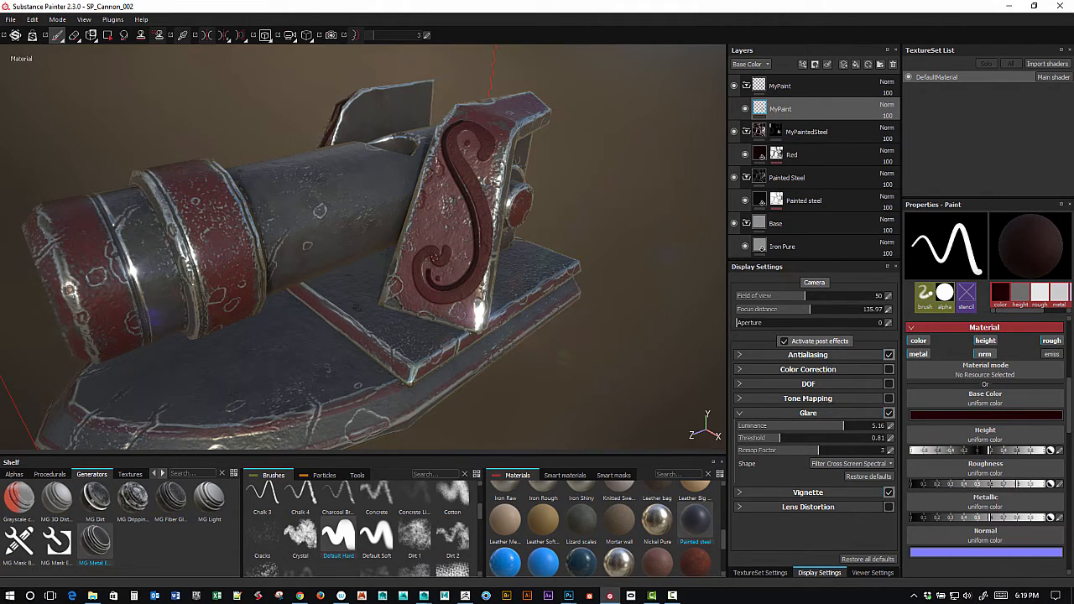
pyautogui.keyDown('alt'); pyautogui.moveTo(462, 217); pyautogui.dragTo(494, 188); pyautogui.keyUp('alt')
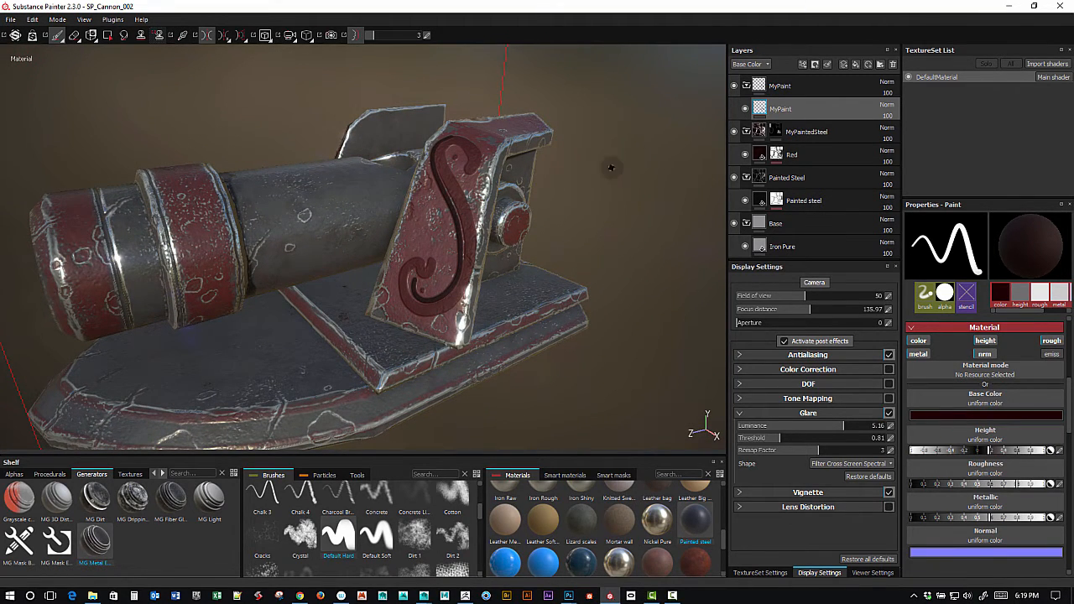
pyautogui.moveTo(592, 259)
pyautogui.keyDown('alt'); pyautogui.mouseDown()
pyautogui.moveTo(568, 256)
pyautogui.moveTo(585, 243)
pyautogui.mouseUp(); pyautogui.keyUp('alt')
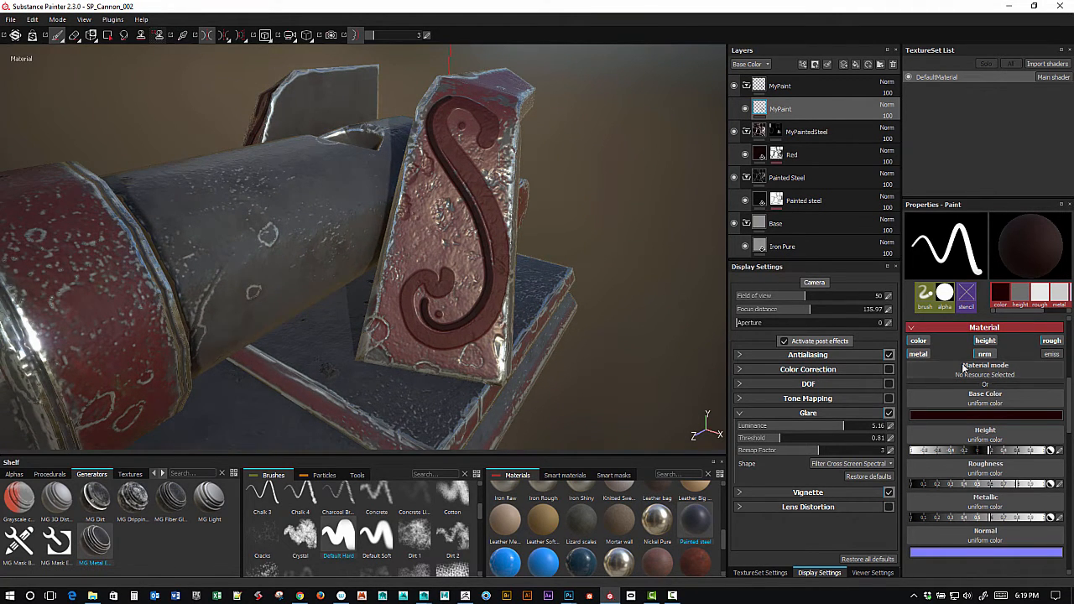
# Enable the emissive channel and set bright red base color, metallic 0, roughness about 0.3 and emissive color (0.597, 0, 0).
pyautogui.click(1052, 353)
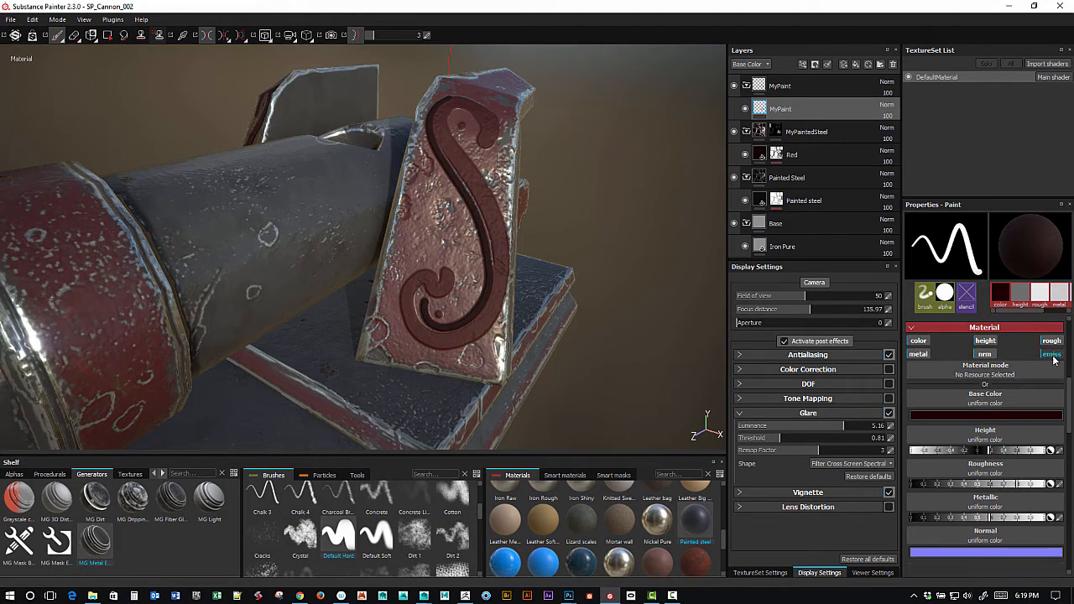
pyautogui.click(997, 417)
pyautogui.moveTo(956, 396); pyautogui.dragTo(1023, 378)
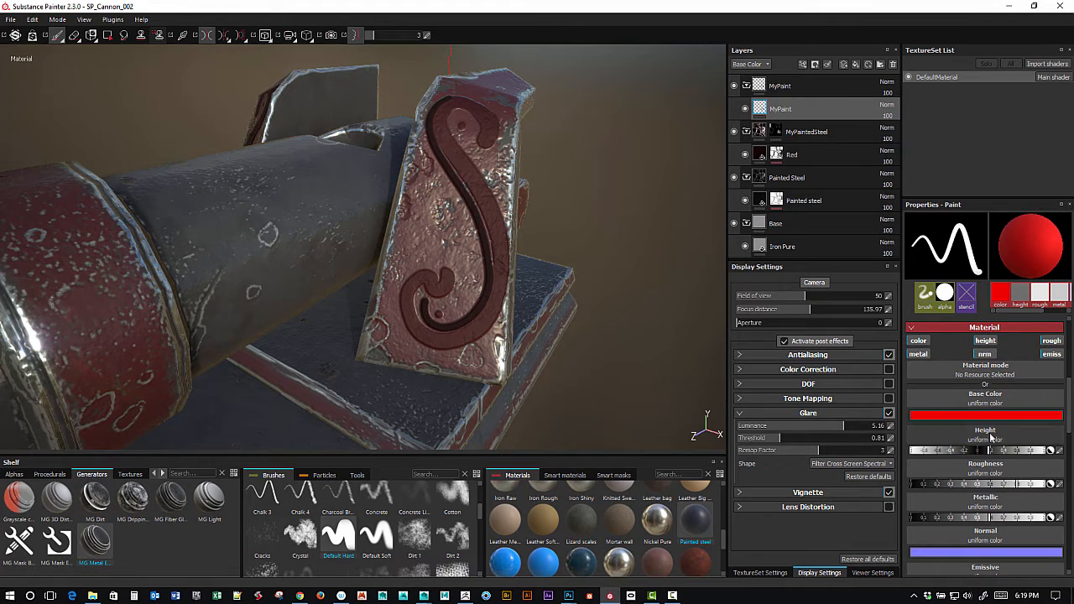
pyautogui.moveTo(1069, 408); pyautogui.dragTo(1070, 424)
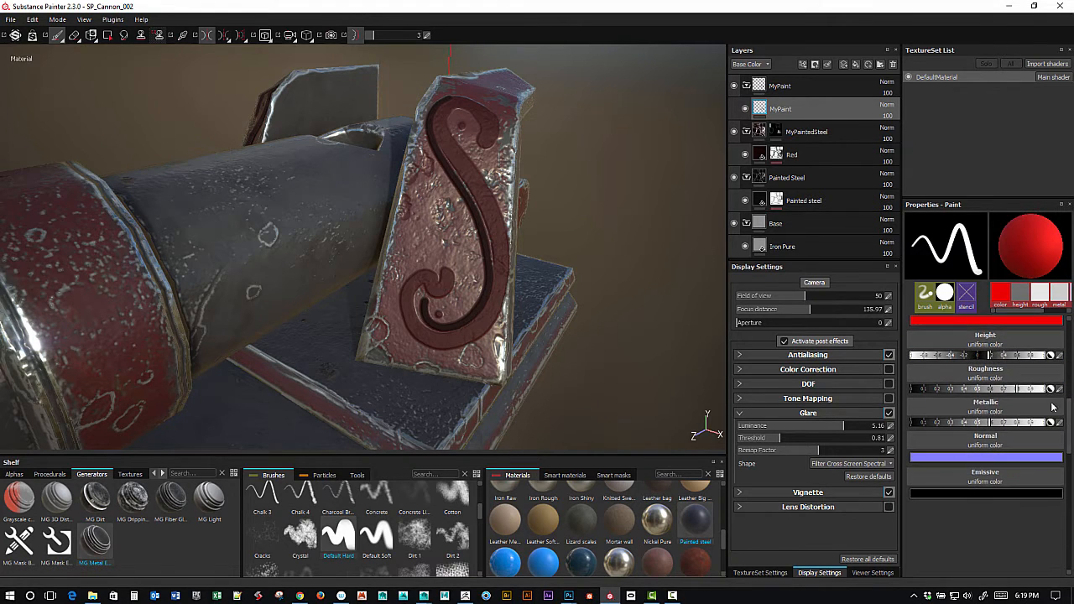
pyautogui.moveTo(990, 423); pyautogui.dragTo(912, 422)
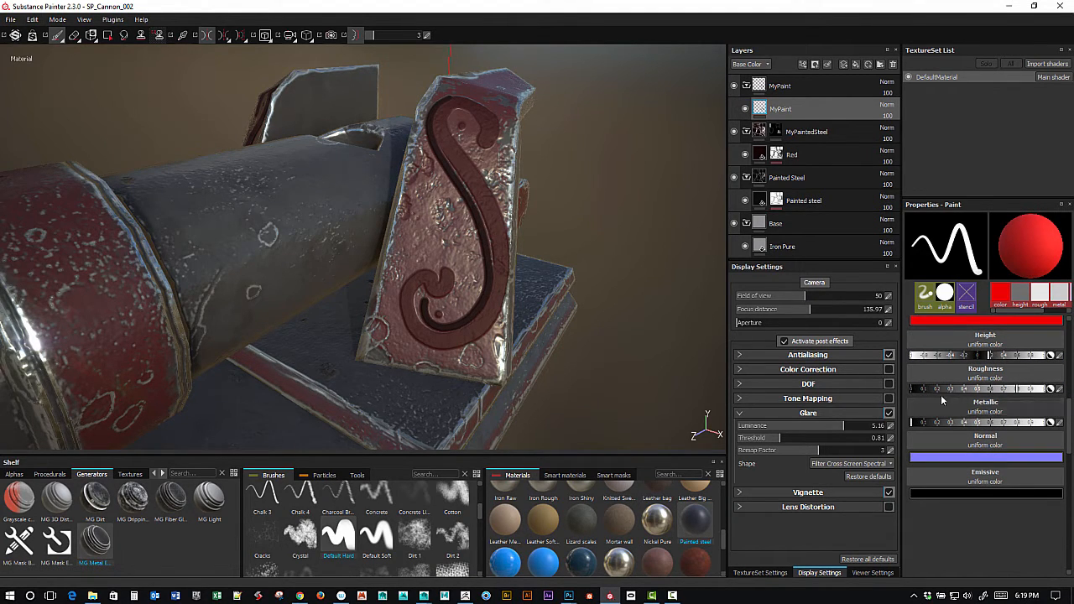
pyautogui.moveTo(1018, 391); pyautogui.dragTo(952, 393)
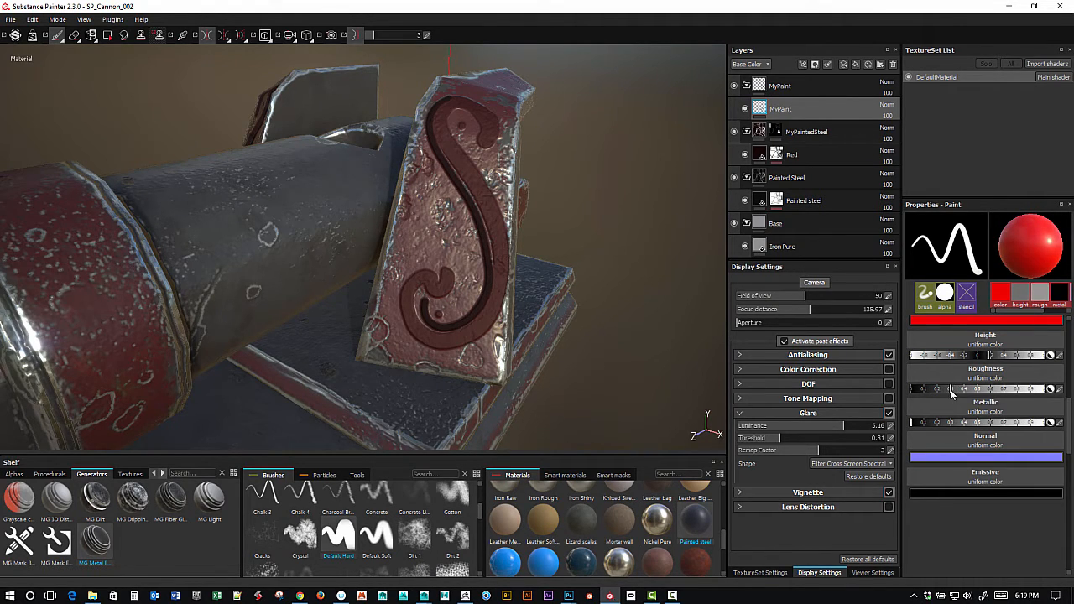
pyautogui.click(985, 497)
pyautogui.moveTo(926, 488); pyautogui.dragTo(970, 475)
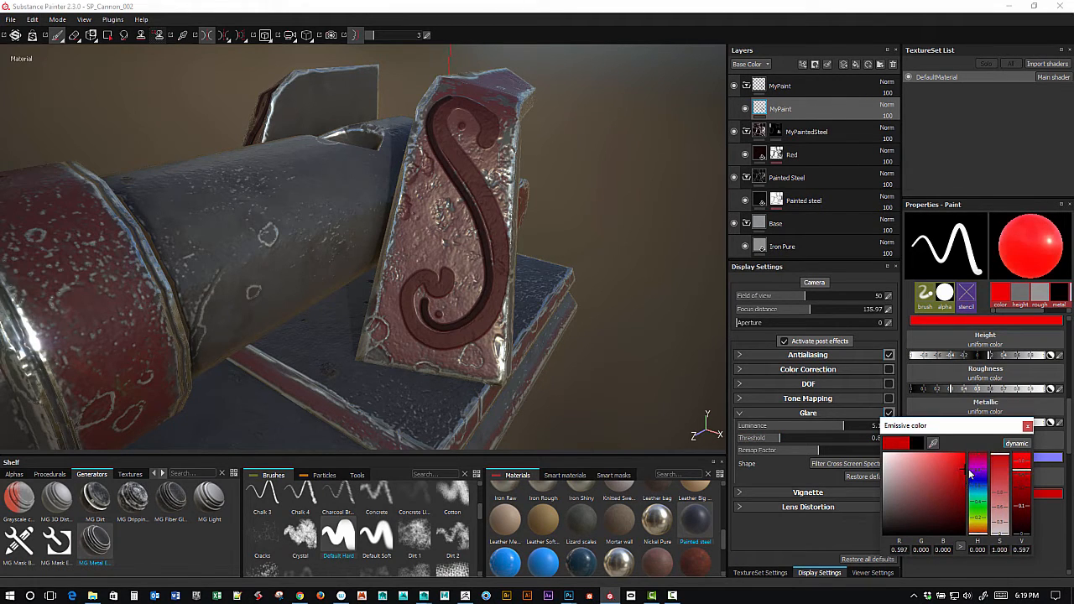
pyautogui.click(1027, 426)
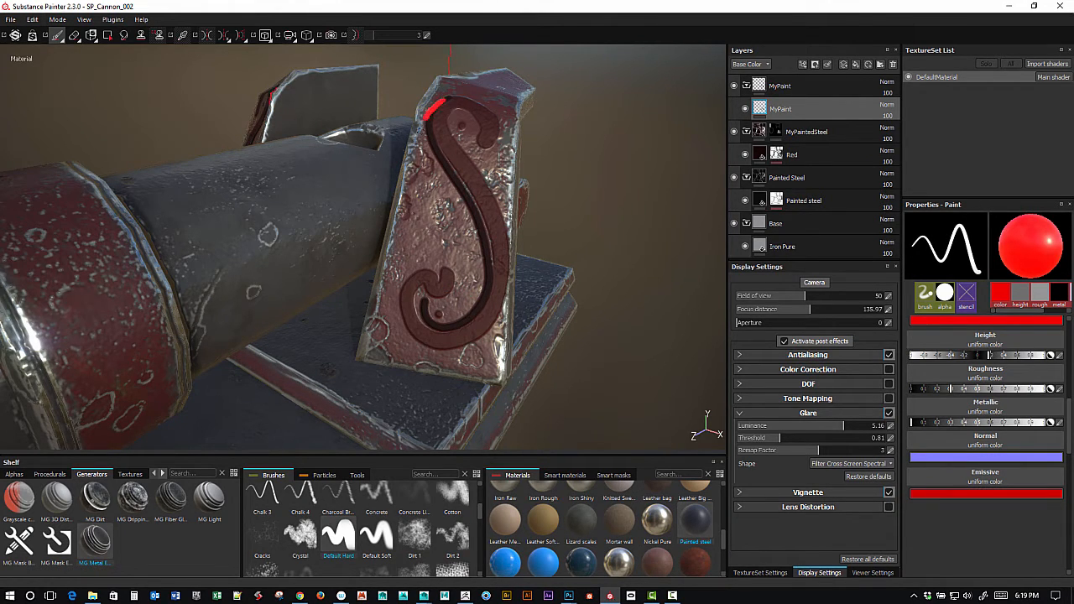
# Paint a thin glowing red line along the bracket's scroll and inspect it under different environment lighting.
pyautogui.moveTo(427, 118)
pyautogui.mouseDown()
pyautogui.moveTo(429, 151)
pyautogui.moveTo(477, 252)
pyautogui.moveTo(482, 298)
pyautogui.moveTo(438, 318)
pyautogui.mouseUp()
pyautogui.scroll(-4, 538, 259)
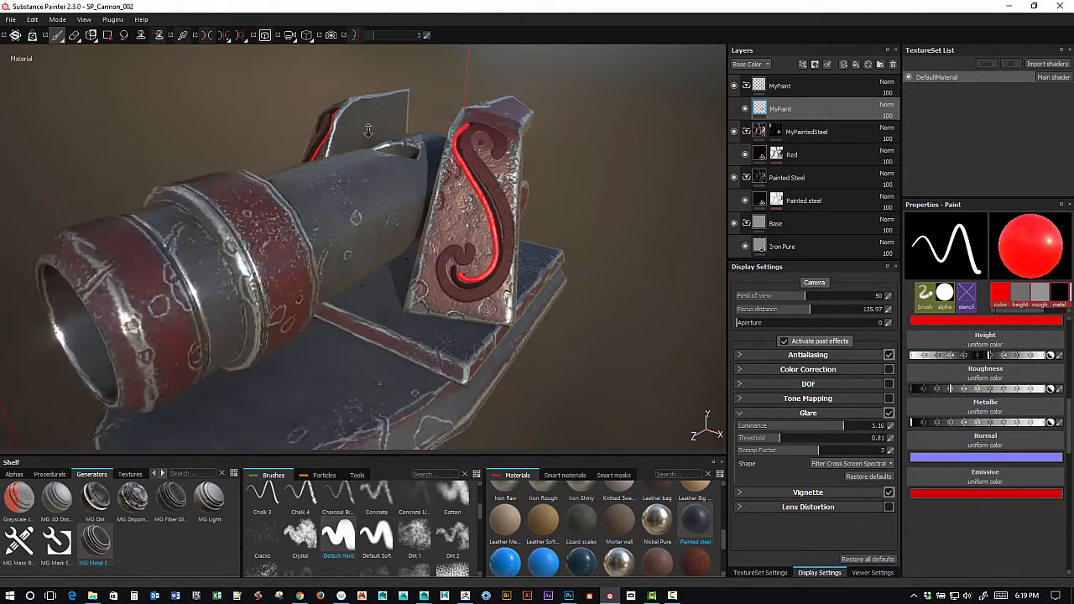
pyautogui.keyDown('alt'); pyautogui.moveTo(533, 249); pyautogui.dragTo(377, 240); pyautogui.keyUp('alt')
pyautogui.keyDown('alt'); pyautogui.moveTo(420, 231); pyautogui.dragTo(352, 252, button='middle'); pyautogui.keyUp('alt')
pyautogui.keyDown('alt'); pyautogui.moveTo(419, 248); pyautogui.dragTo(597, 242, button='right'); pyautogui.keyUp('alt')
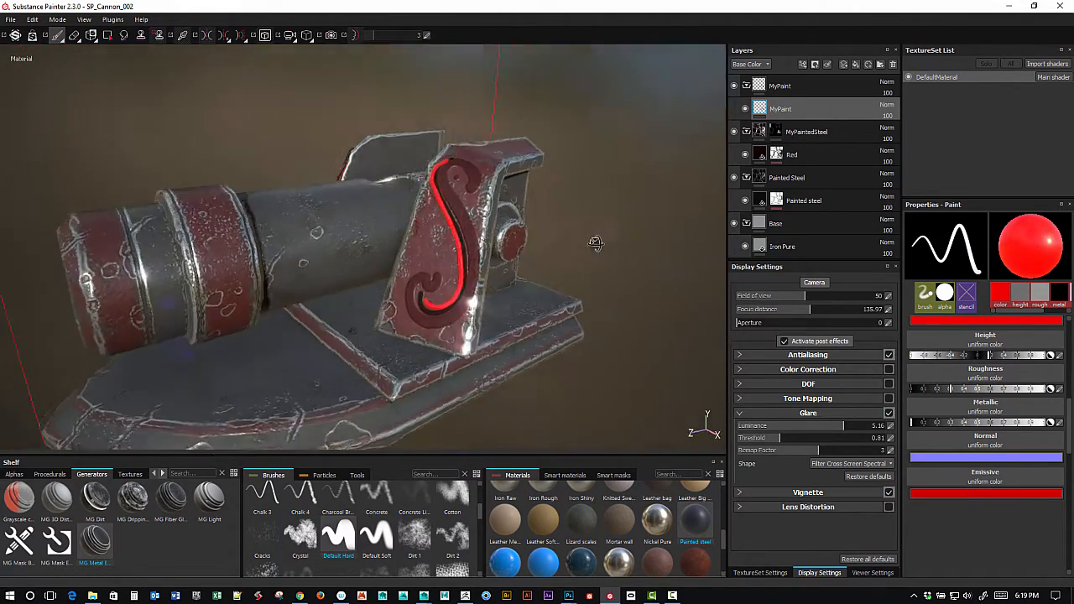
pyautogui.keyDown('alt'); pyautogui.moveTo(596, 243); pyautogui.dragTo(565, 233); pyautogui.keyUp('alt')
pyautogui.keyDown('shift'); pyautogui.moveTo(479, 275); pyautogui.dragTo(619, 224, button='right'); pyautogui.keyUp('shift')
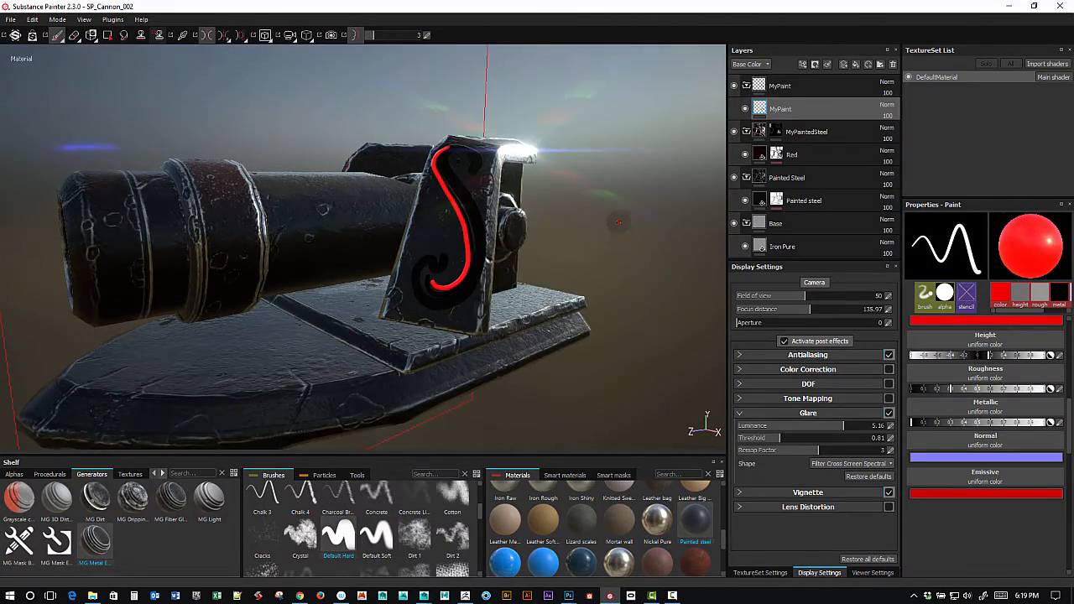
pyautogui.keyDown('alt'); pyautogui.moveTo(619, 224); pyautogui.dragTo(571, 242); pyautogui.keyUp('alt')
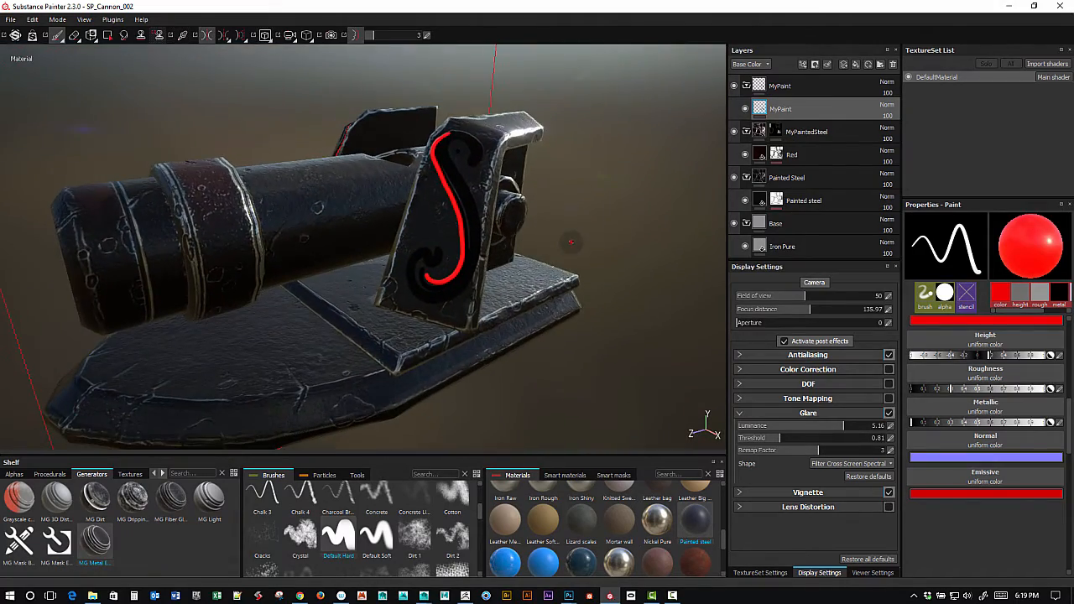
pyautogui.moveTo(605, 269)
pyautogui.keyDown('shift'); pyautogui.mouseDown(button='right')
pyautogui.moveTo(674, 263)
pyautogui.moveTo(653, 262)
pyautogui.moveTo(640, 276)
pyautogui.moveTo(663, 266)
pyautogui.mouseUp(button='right'); pyautogui.keyUp('shift')
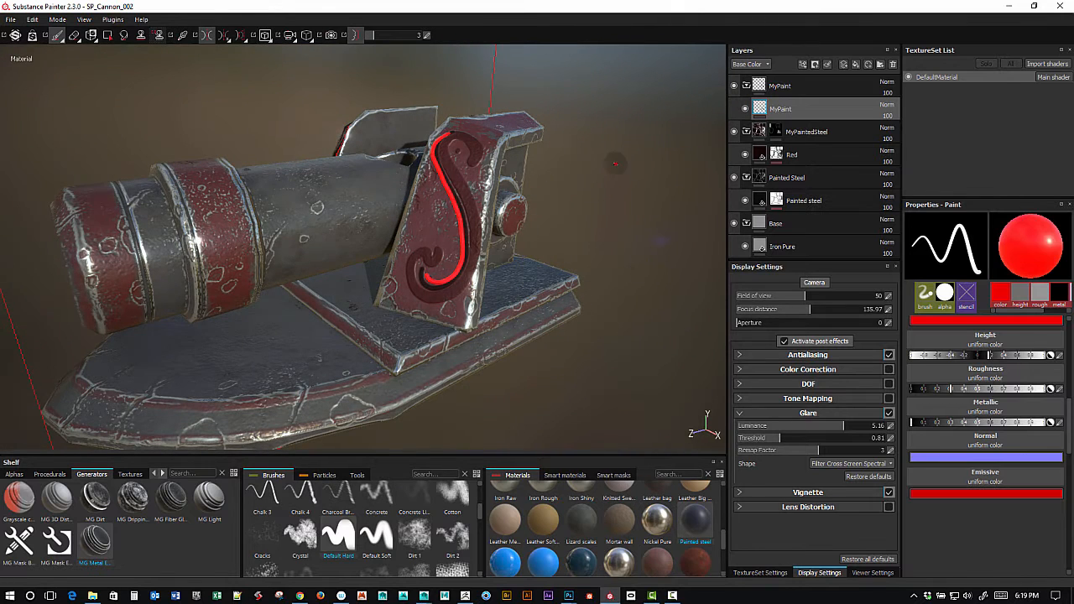
# Delete the painted layer inside the MyPaint folder, add a fresh paint layer there and give it a name beginning with Sym.
pyautogui.click(893, 64)
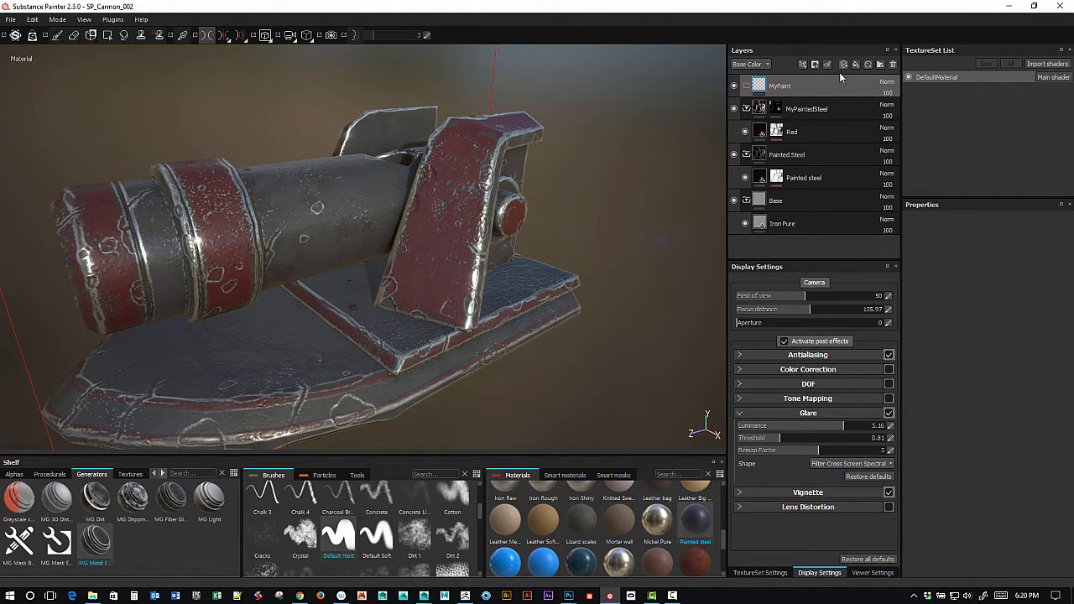
pyautogui.click(843, 64)
pyautogui.moveTo(778, 112); pyautogui.dragTo(780, 117)
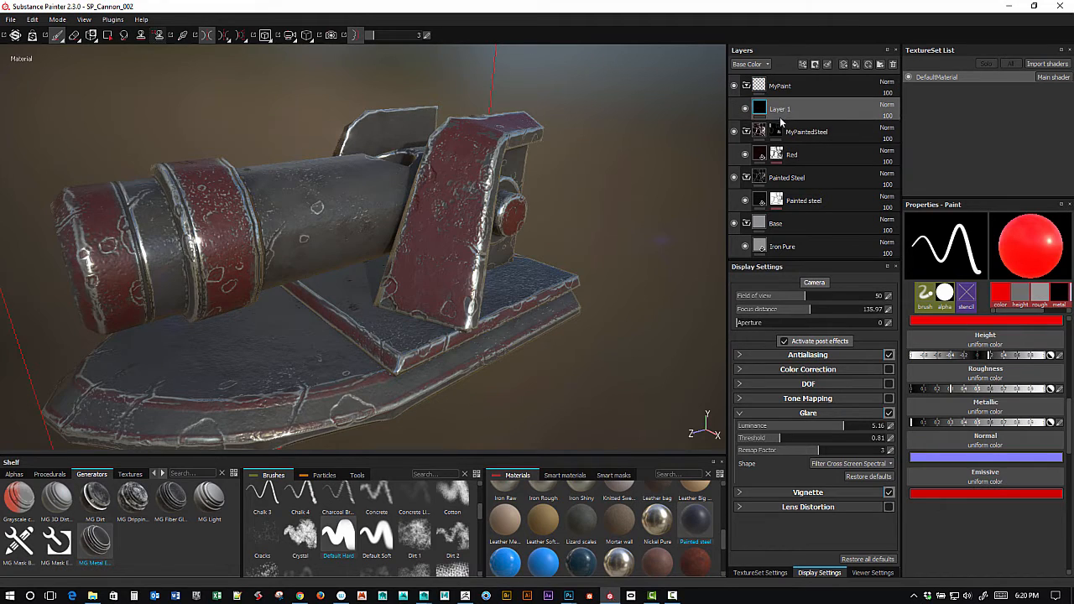
pyautogui.doubleClick(780, 110)
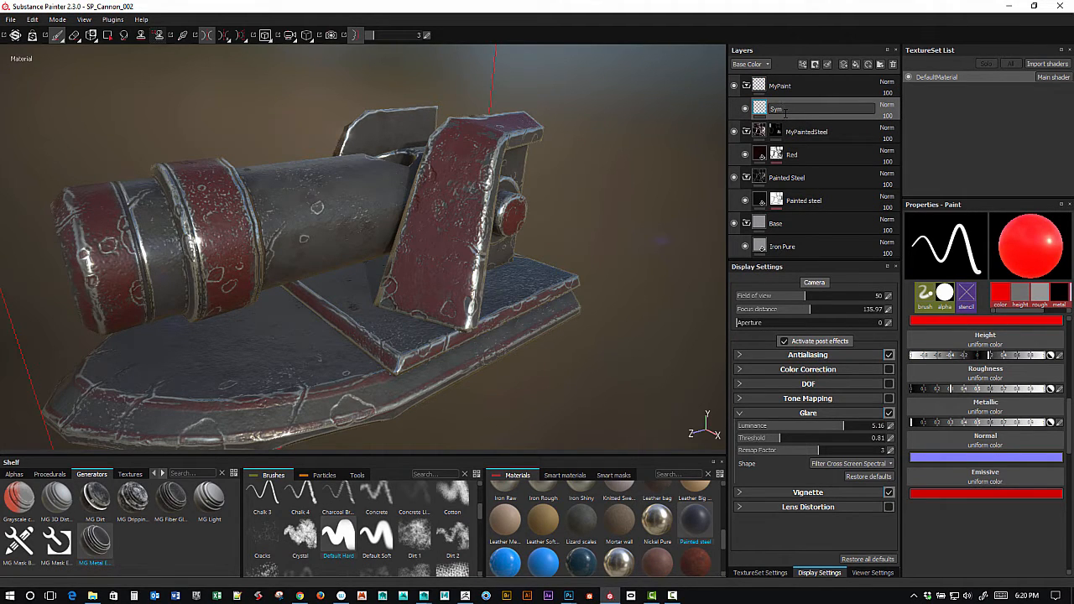
pyautogui.press('Return')
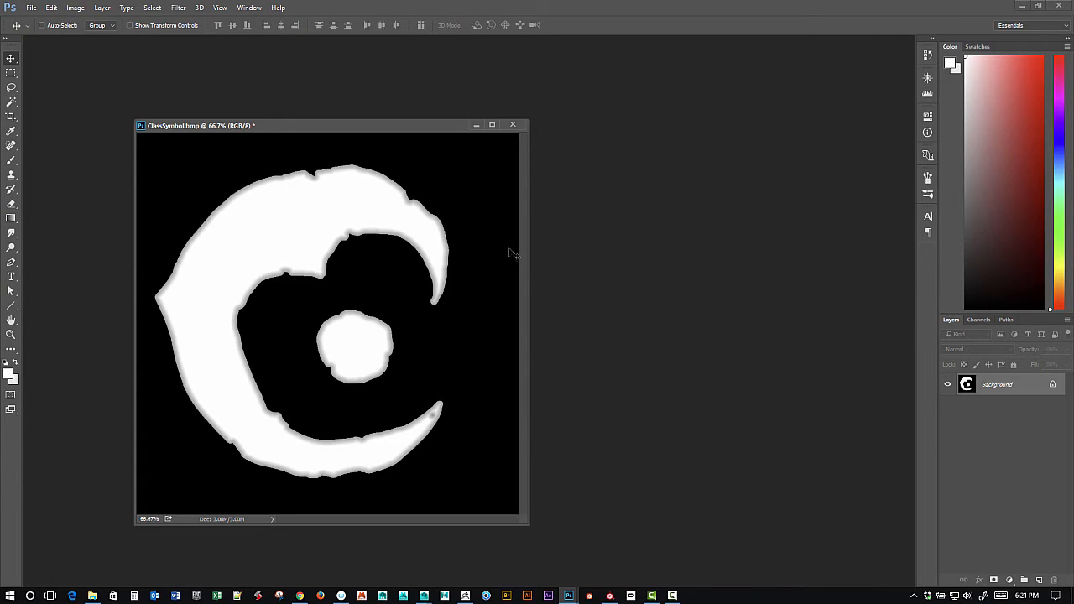
# In Photoshop, enlarge the ClassSymbol.bmp window and check the image's pixel dimensions.
pyautogui.moveTo(432, 125)
pyautogui.mouseDown()
pyautogui.moveTo(442, 120)
pyautogui.moveTo(433, 118)
pyautogui.mouseUp()
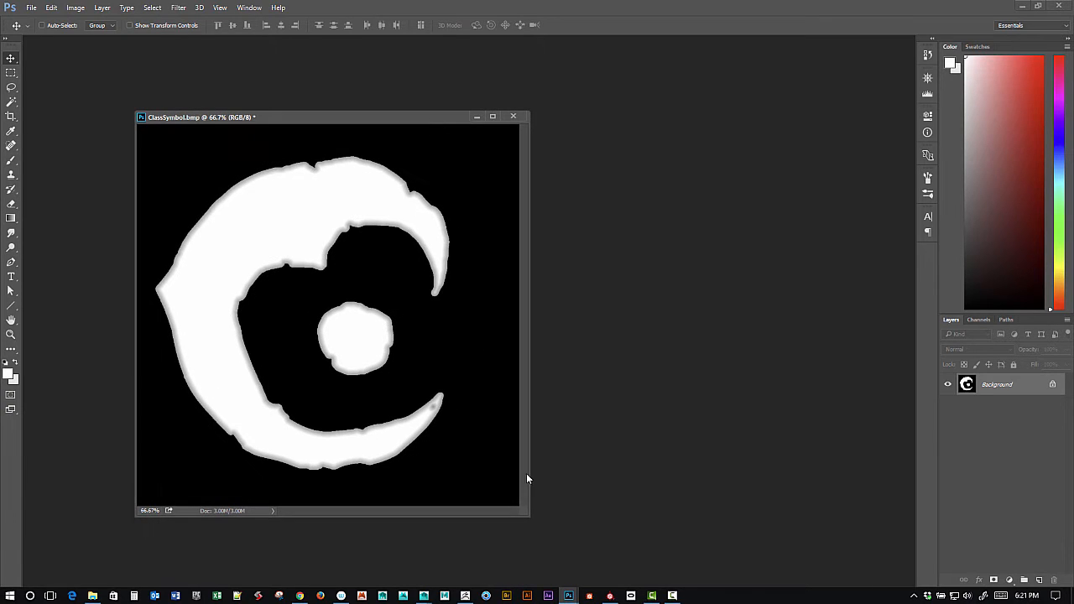
pyautogui.moveTo(522, 512); pyautogui.dragTo(568, 542)
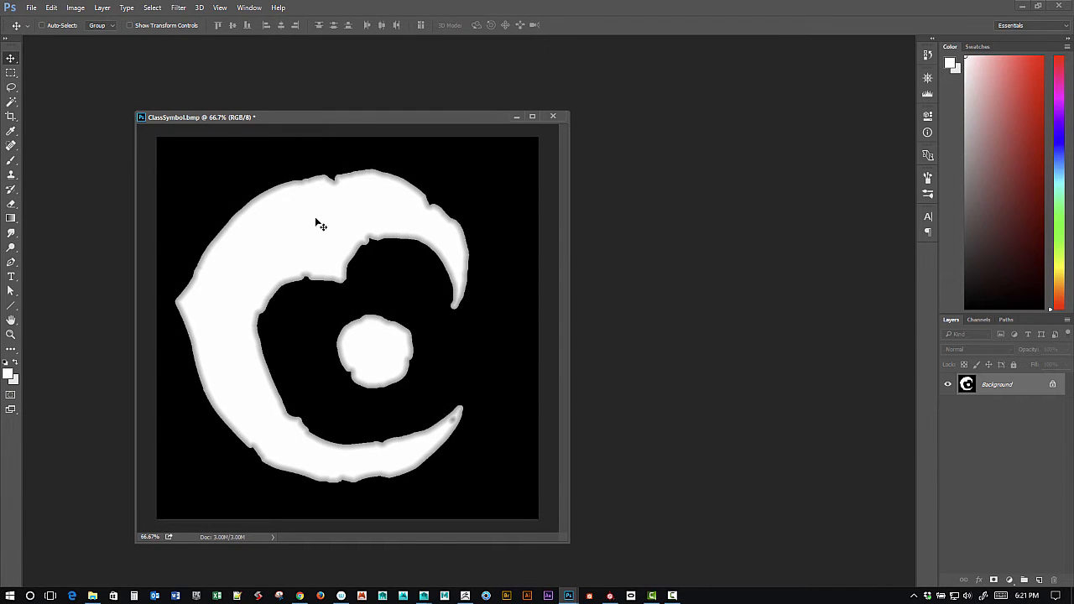
pyautogui.click(76, 7)
pyautogui.click(111, 89)
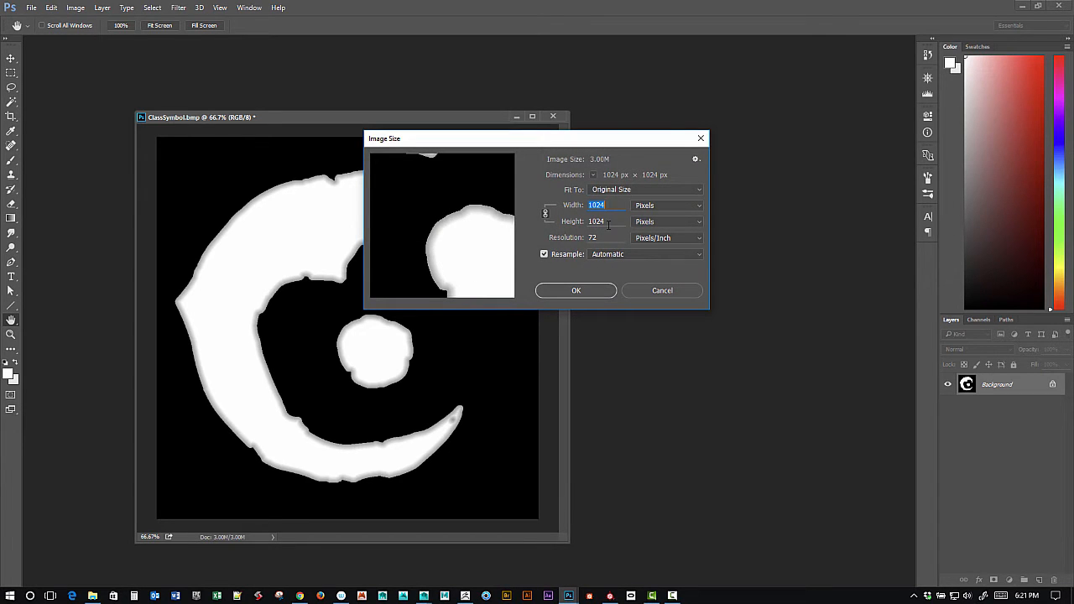
pyautogui.click(701, 139)
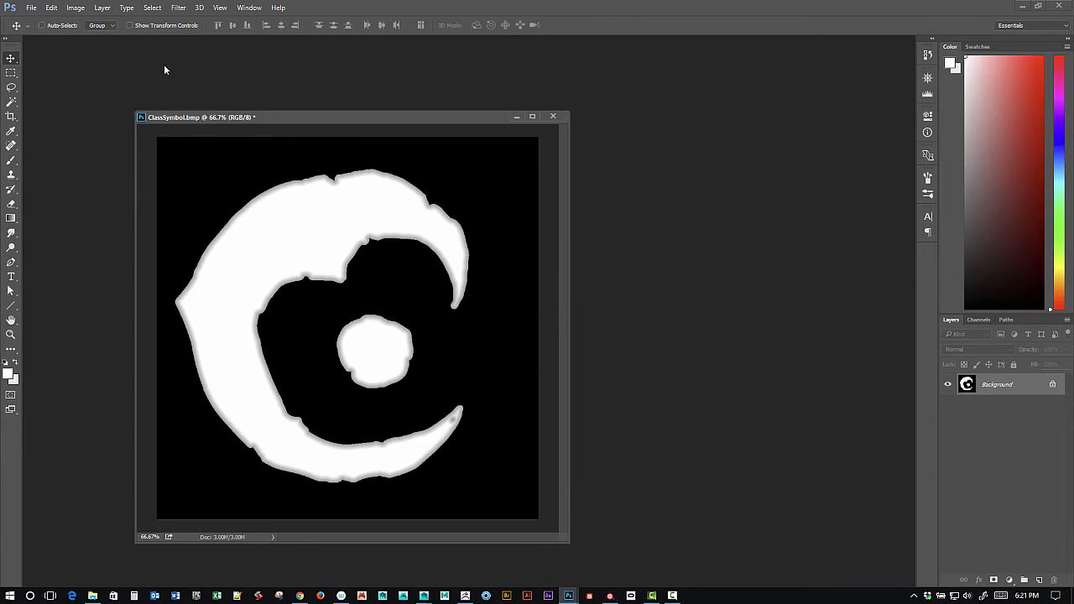
# Create a new blank square document sized in pixels with a white background, and close it again.
pyautogui.click(31, 7)
pyautogui.click(38, 19)
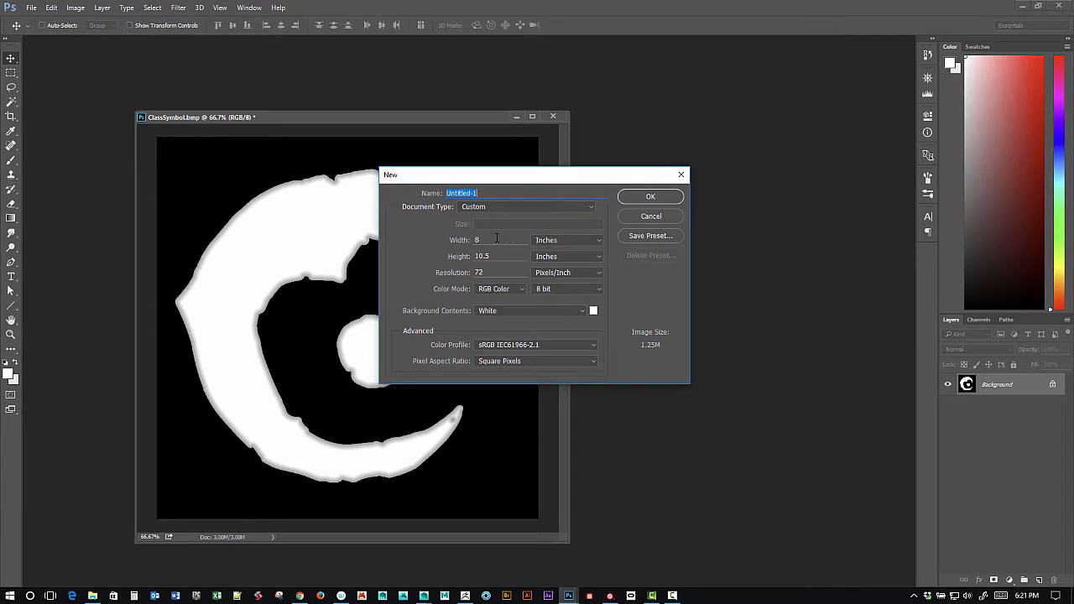
pyautogui.click(554, 240)
pyautogui.click(549, 237)
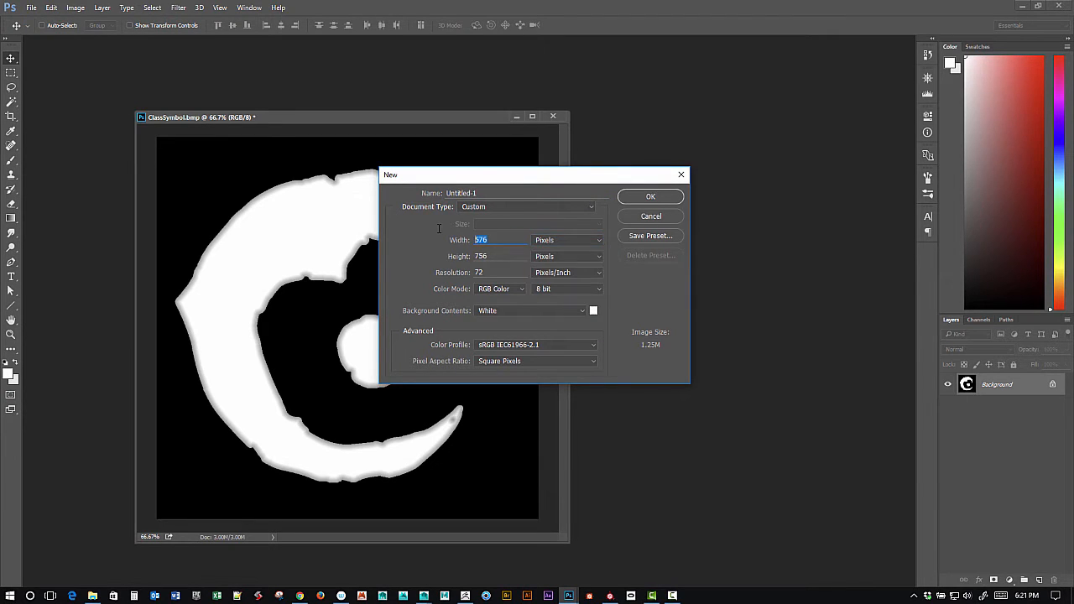
pyautogui.write('102')
pyautogui.write('1')
pyautogui.press('Return')
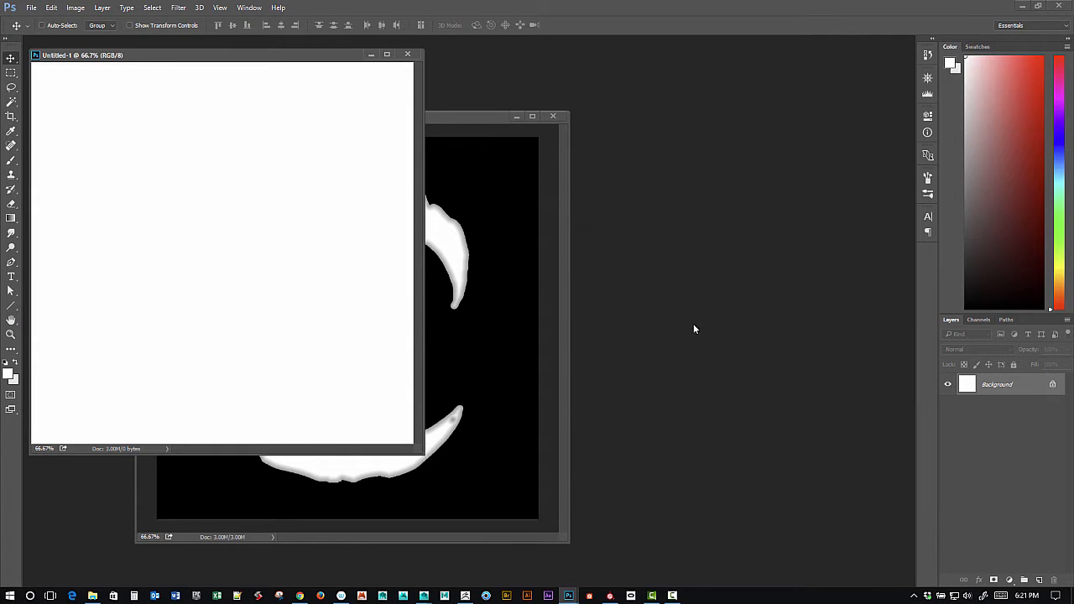
pyautogui.click(408, 54)
# Save a copy of the symbol image to the Desktop in Photoshop format as ClassSymbol.psd.
pyautogui.moveTo(439, 115); pyautogui.dragTo(441, 100)
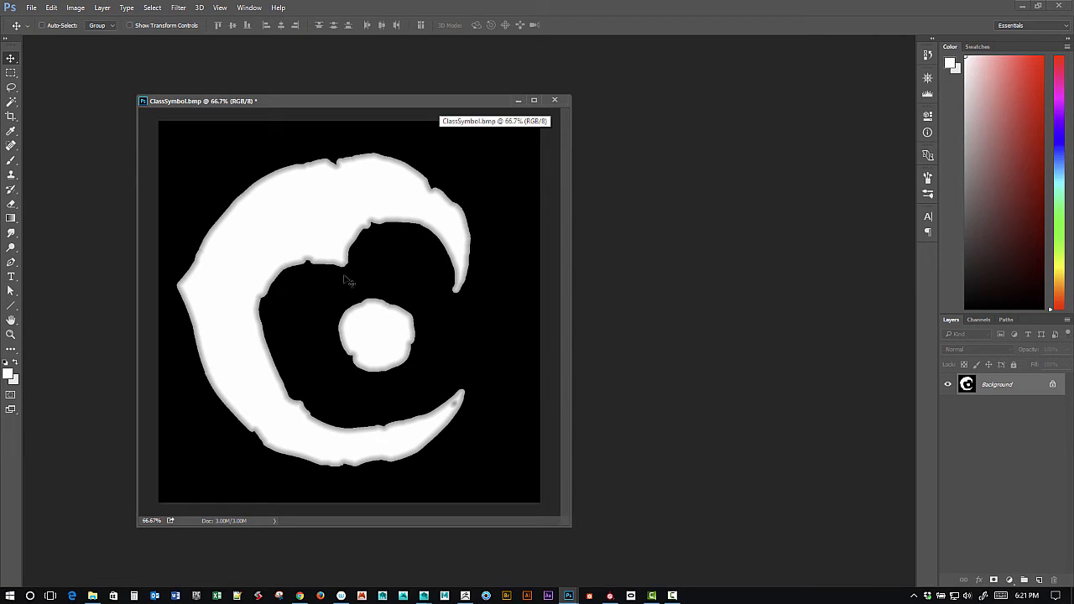
pyautogui.click(31, 7)
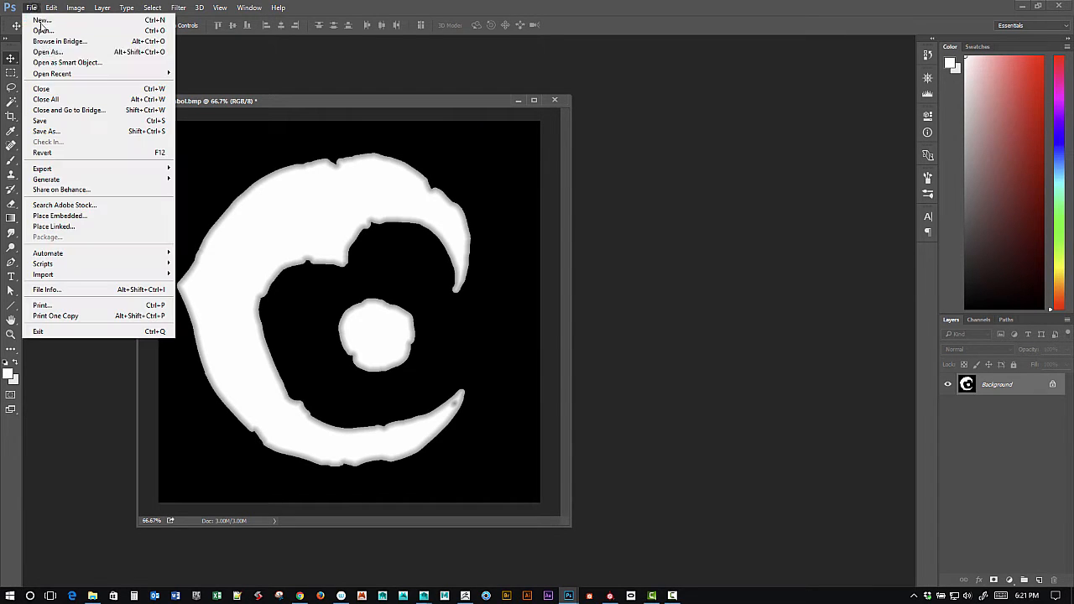
pyautogui.click(106, 136)
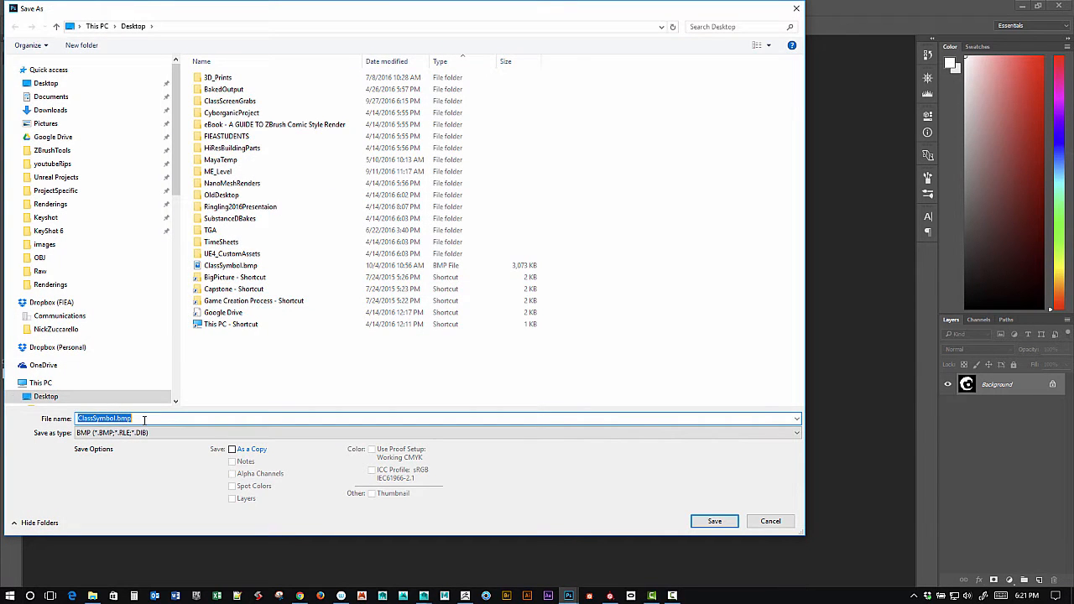
pyautogui.click(181, 433)
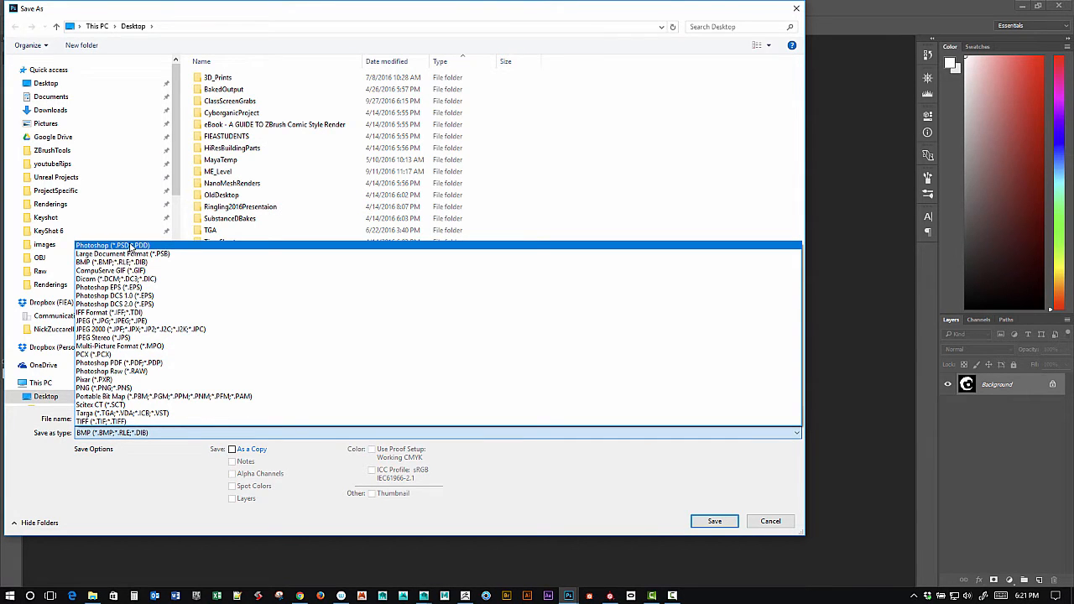
pyautogui.click(132, 246)
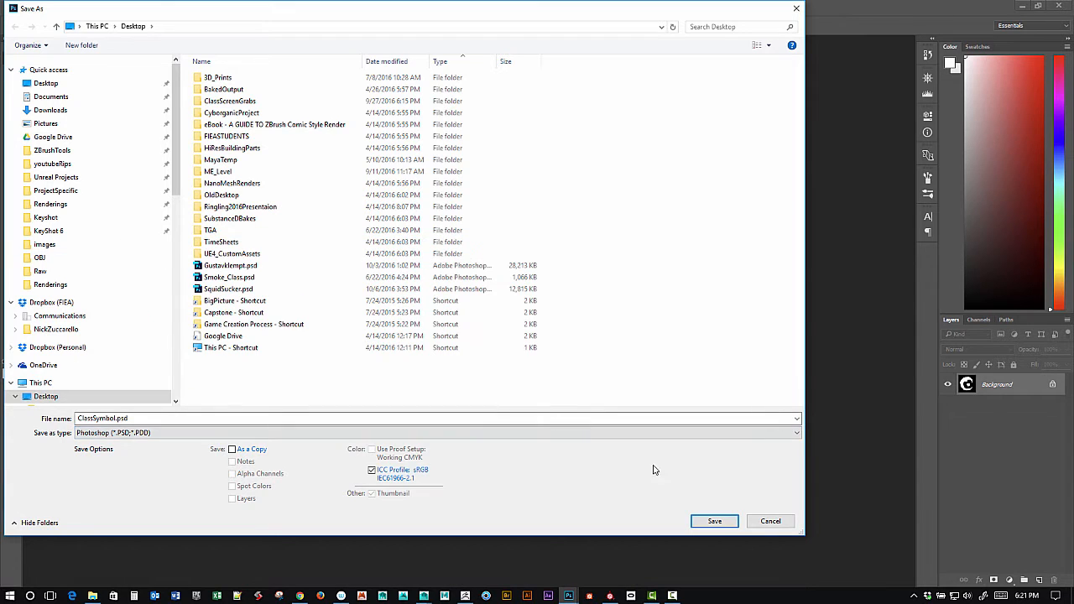
pyautogui.click(716, 520)
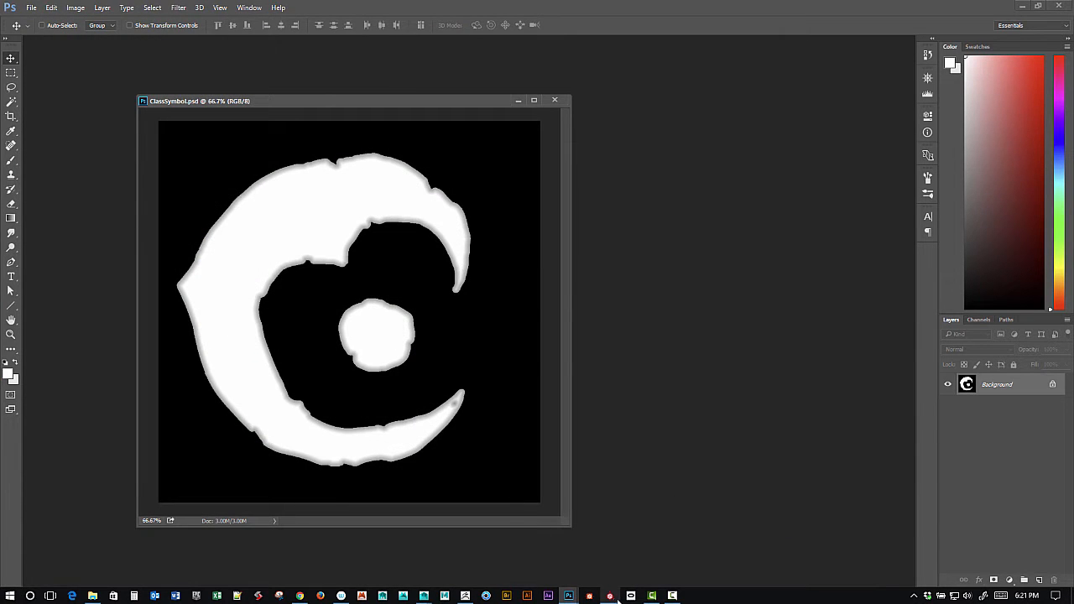
# Switch to Substance Painter, look up how to import a resource and dismiss the import notice.
pyautogui.click(612, 596)
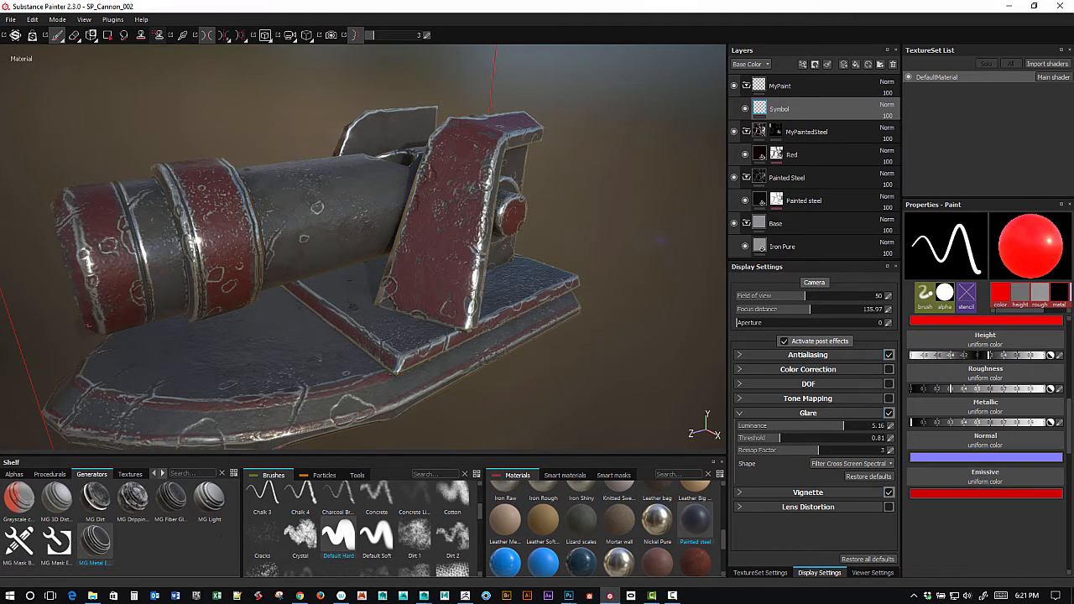
pyautogui.click(10, 19)
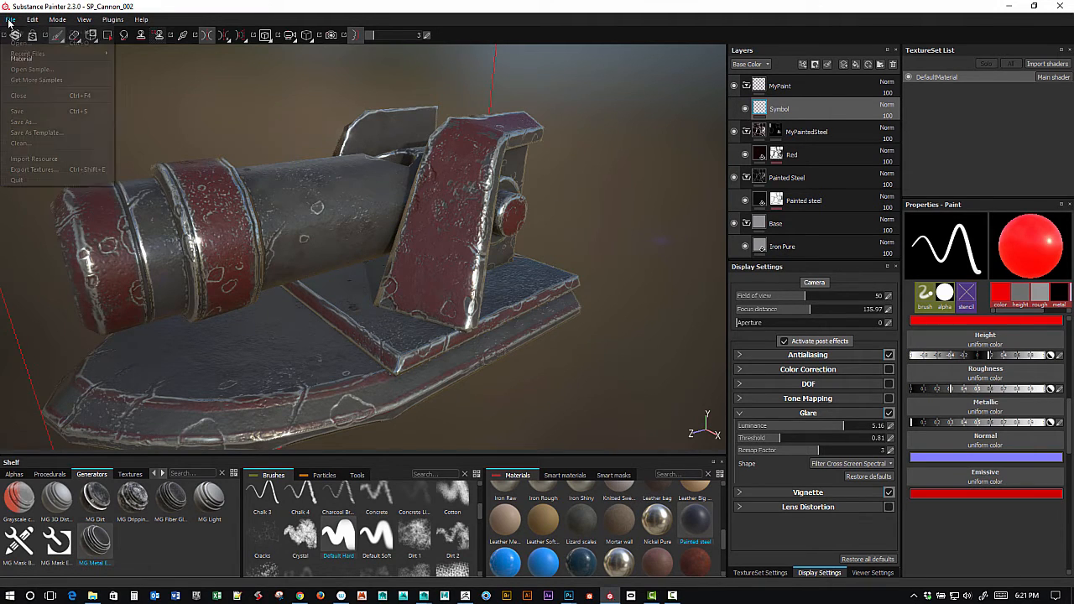
pyautogui.click(72, 159)
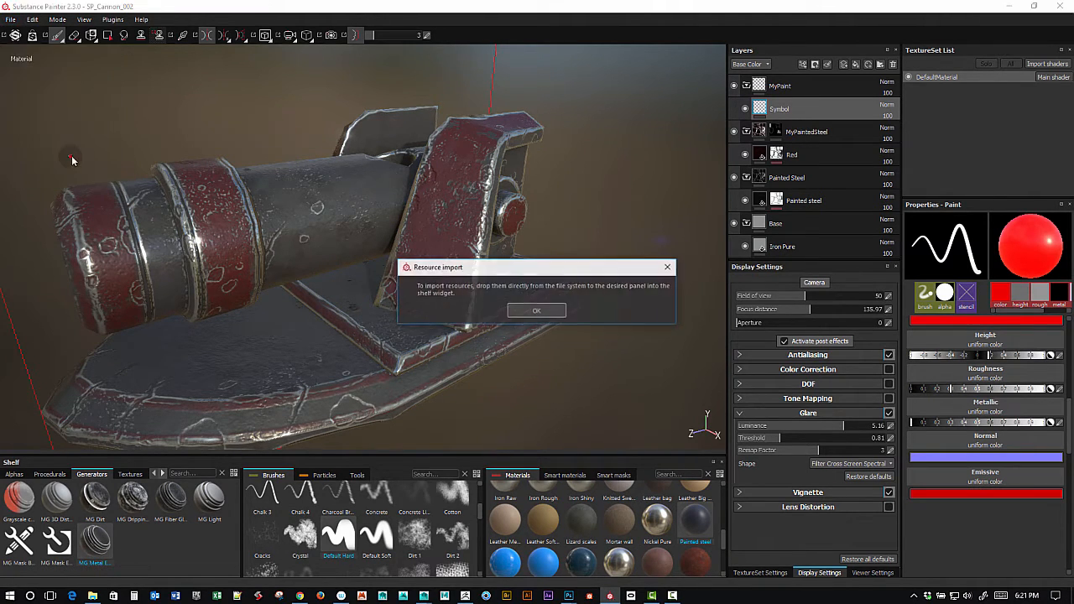
pyautogui.click(537, 311)
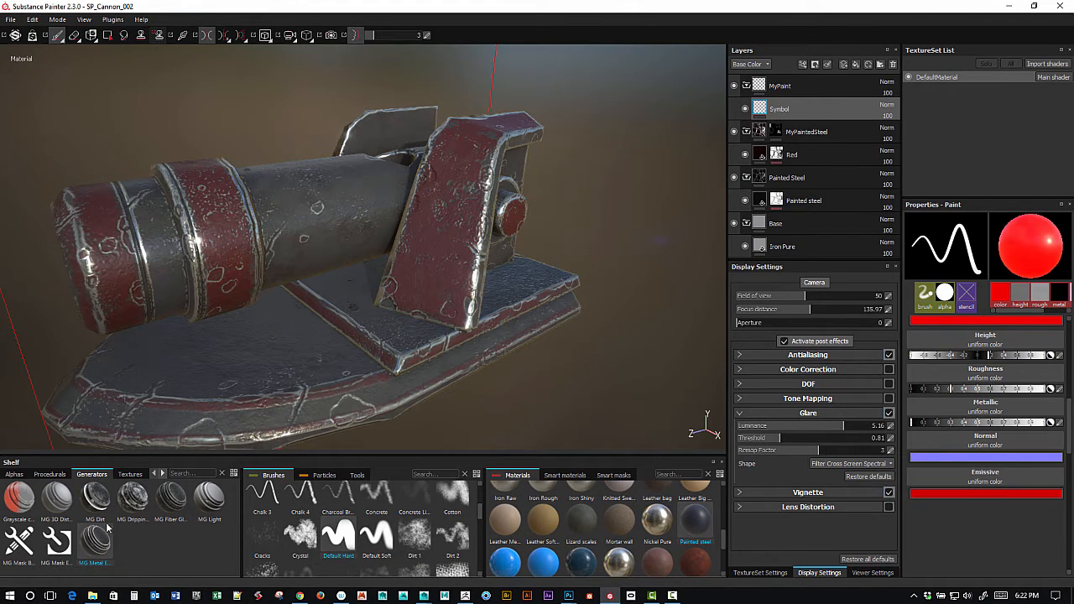
# Display the Textures category of the shelf and place a new File Explorer window beside it.
pyautogui.click(122, 475)
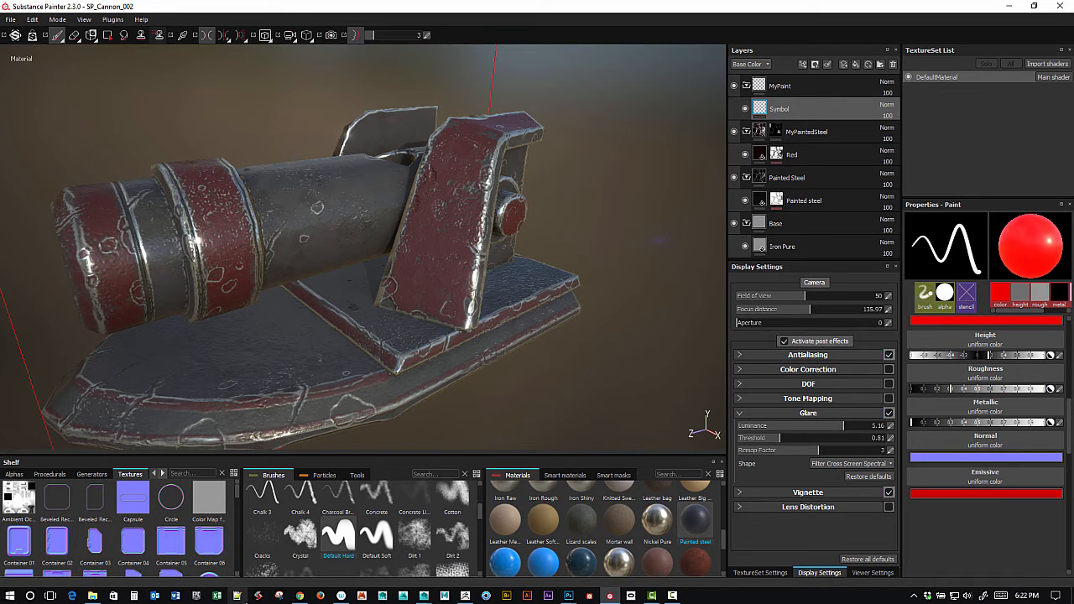
pyautogui.press('super+e')
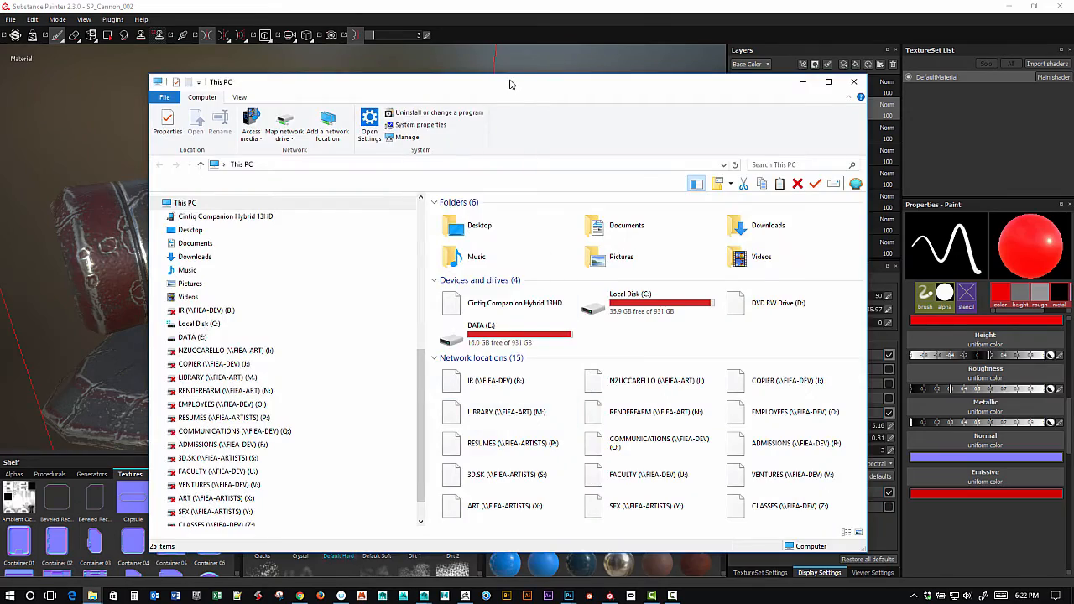
pyautogui.moveTo(512, 84)
pyautogui.mouseDown()
pyautogui.moveTo(1073, 202)
pyautogui.moveTo(548, 201)
pyautogui.moveTo(381, 312)
pyautogui.mouseUp()
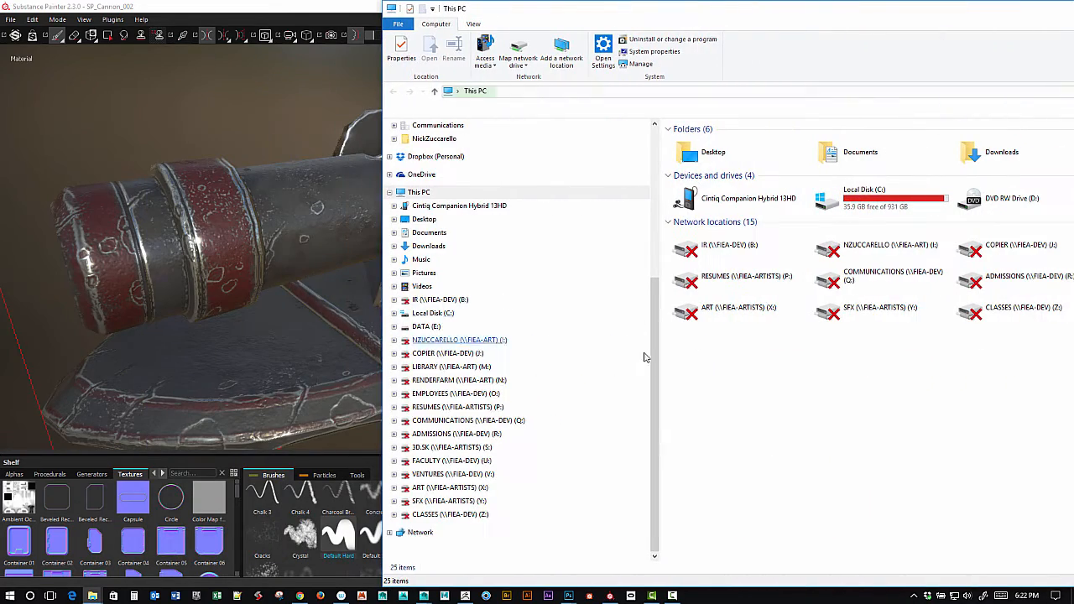
# Open the Desktop folder in the file browser and display its files as smaller icons.
pyautogui.moveTo(655, 364); pyautogui.dragTo(653, 166)
pyautogui.click(480, 150)
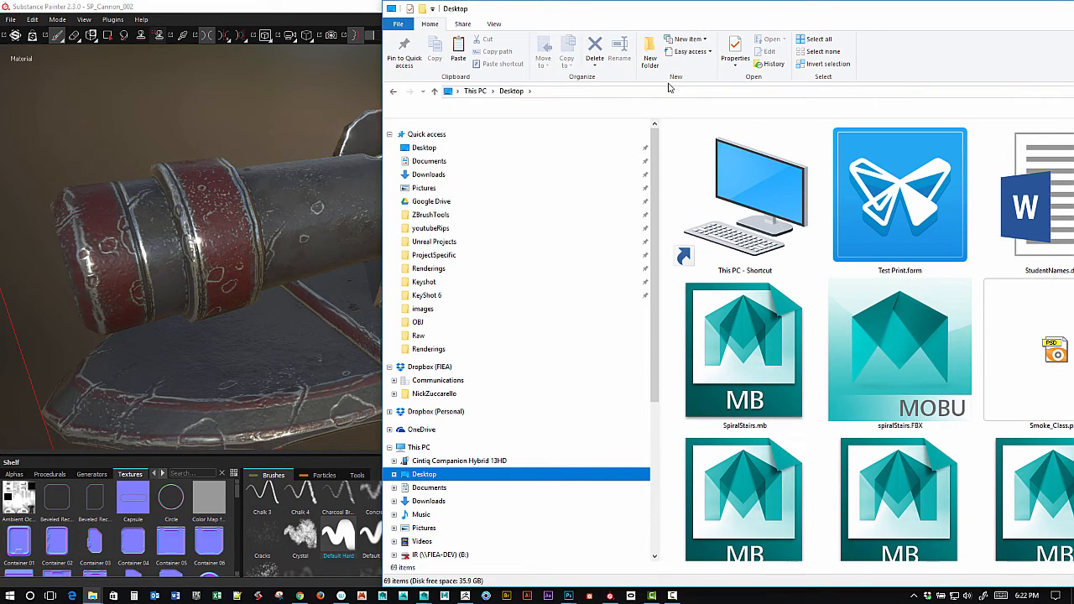
pyautogui.moveTo(722, 10)
pyautogui.mouseDown()
pyautogui.moveTo(650, 56)
pyautogui.moveTo(665, 38)
pyautogui.mouseUp()
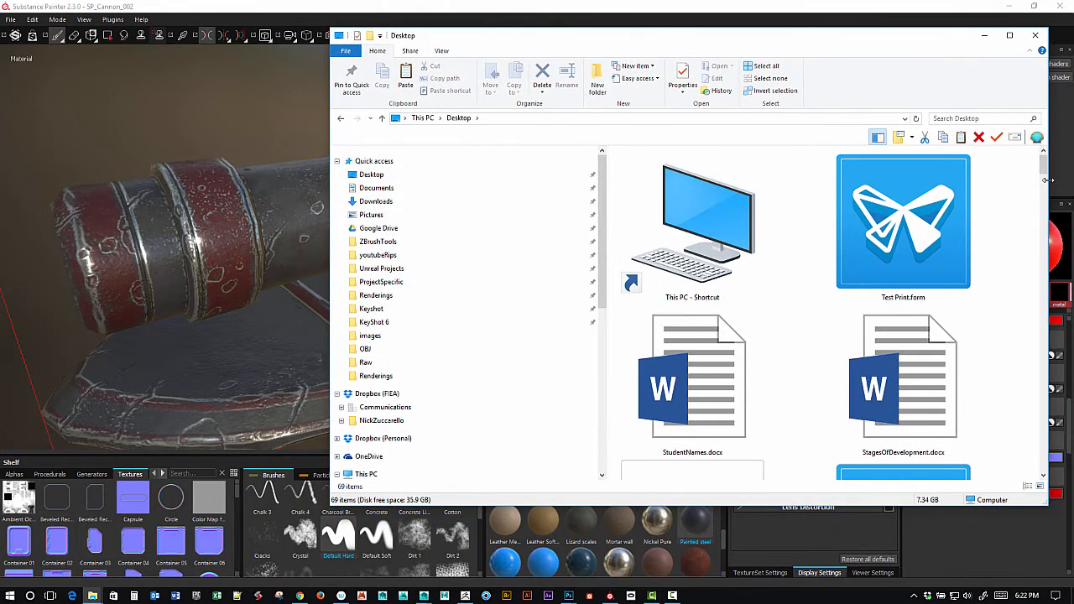
pyautogui.moveTo(1043, 168); pyautogui.dragTo(1043, 166)
pyautogui.click(1001, 243)
pyautogui.rightClick(1000, 245)
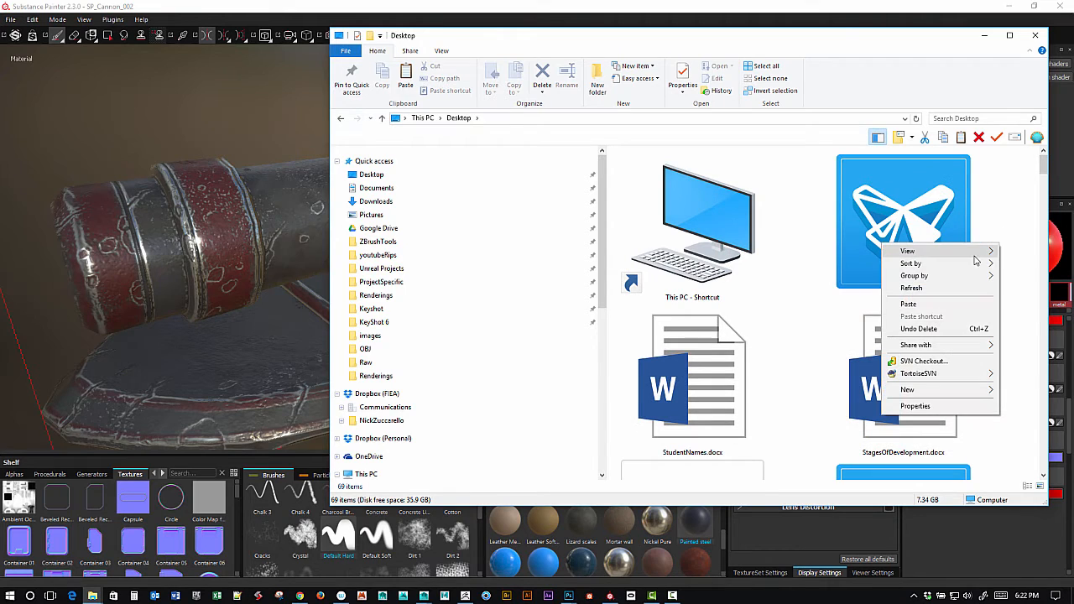
pyautogui.moveTo(970, 251)
pyautogui.click(820, 277)
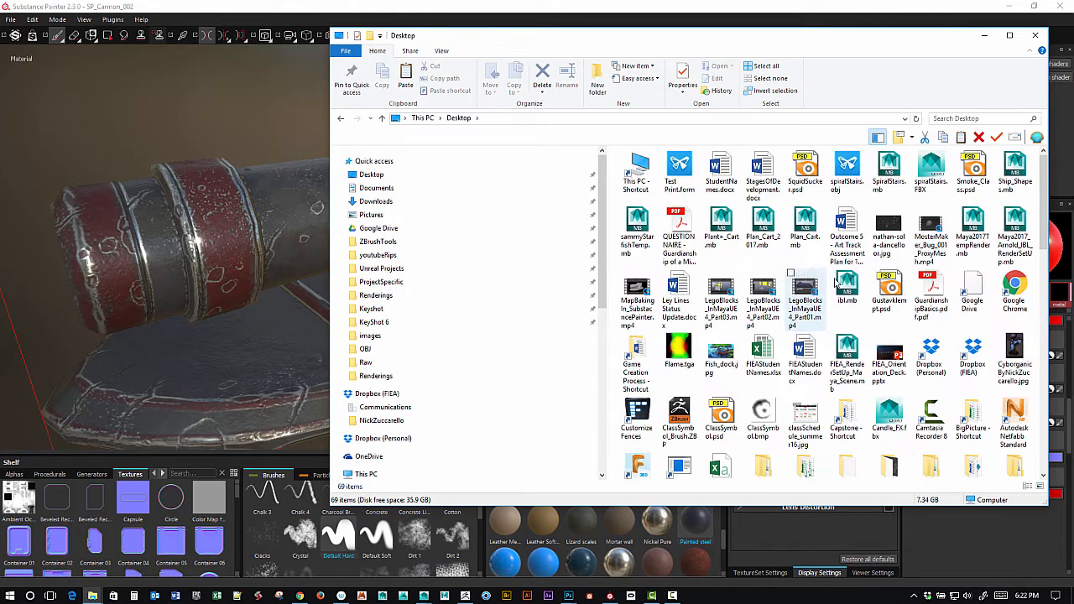
# Import ClassSymbol.psd from the Desktop into the project SP_Cannon_002's textures and minimize the file browser.
pyautogui.moveTo(1043, 208); pyautogui.dragTo(1044, 285)
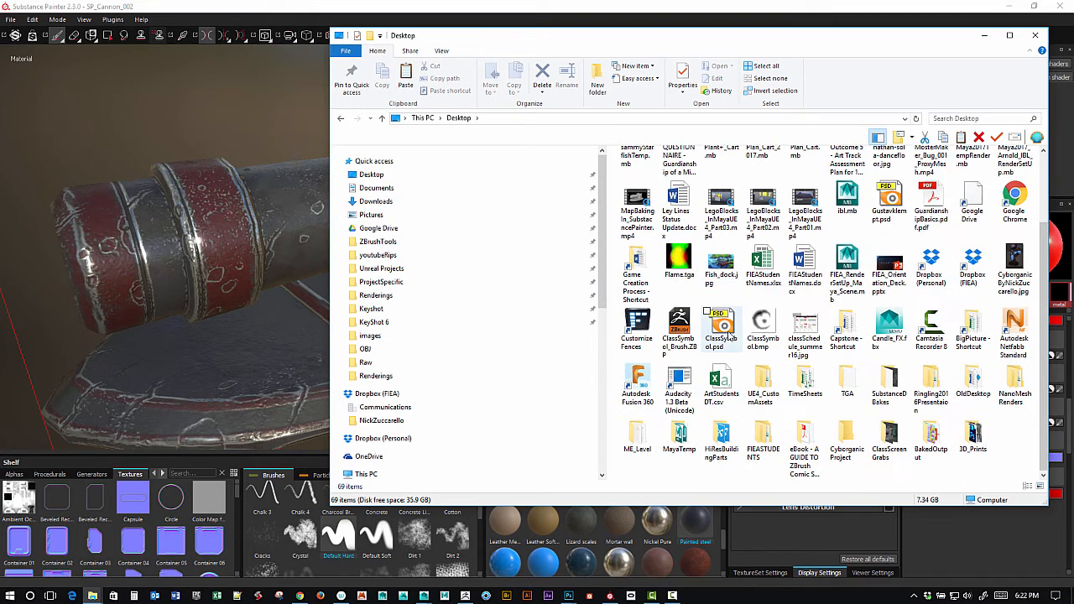
pyautogui.moveTo(723, 331)
pyautogui.mouseDown()
pyautogui.moveTo(316, 517)
pyautogui.moveTo(192, 544)
pyautogui.mouseUp()
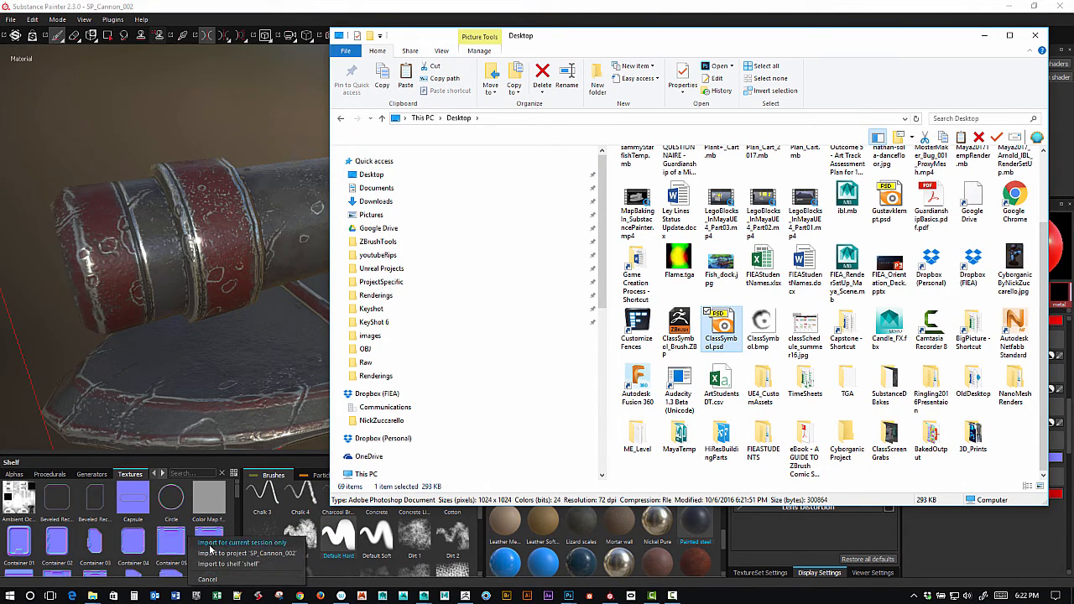
pyautogui.click(271, 553)
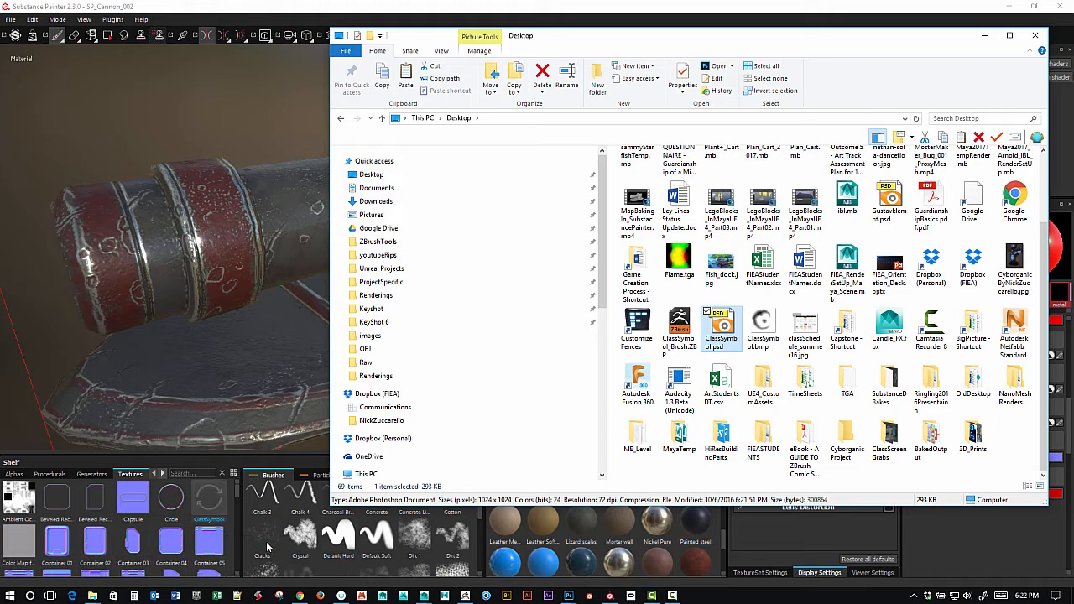
pyautogui.click(985, 36)
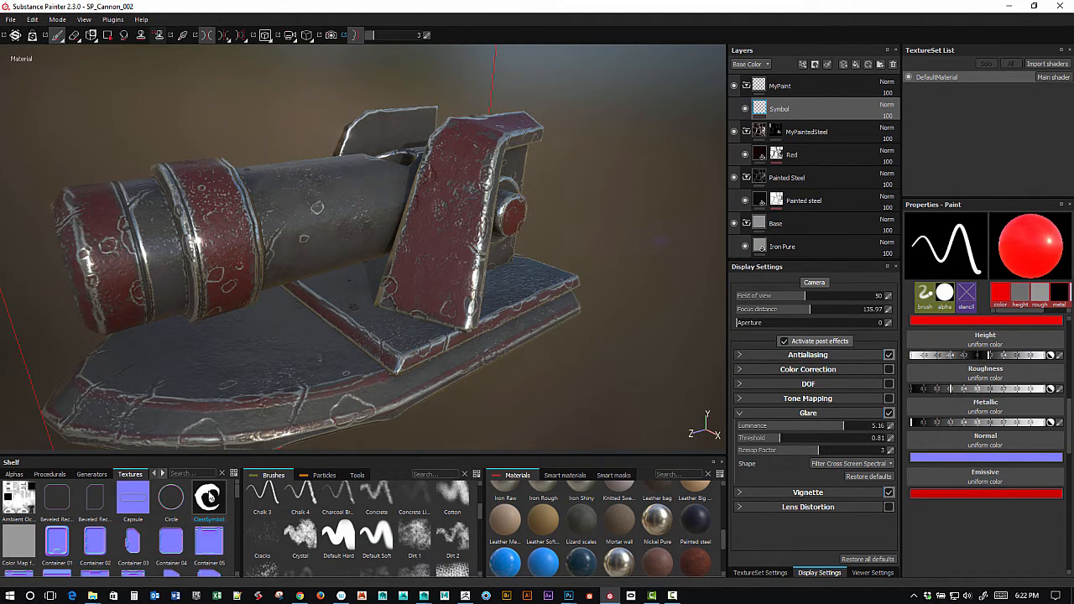
# Assign ClassSymbol as the brush stencil, then scale it down and center one symbol on the cannon's red upright plate.
pyautogui.click(968, 295)
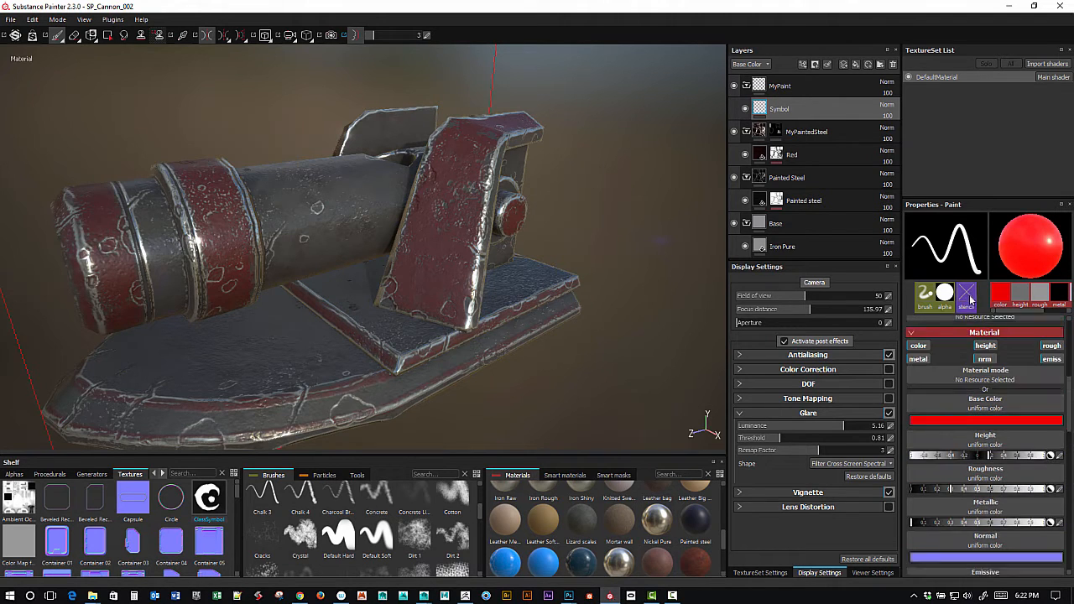
pyautogui.moveTo(200, 505)
pyautogui.mouseDown()
pyautogui.moveTo(705, 409)
pyautogui.moveTo(954, 346)
pyautogui.moveTo(951, 336)
pyautogui.mouseUp()
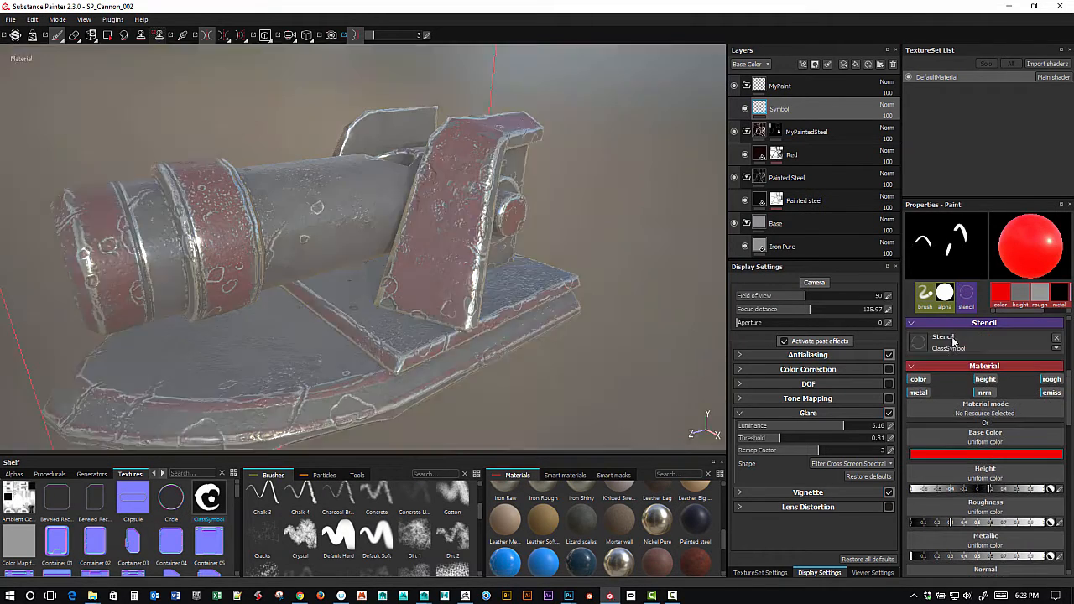
pyautogui.keyDown('alt'); pyautogui.moveTo(554, 293); pyautogui.dragTo(493, 293); pyautogui.keyUp('alt')
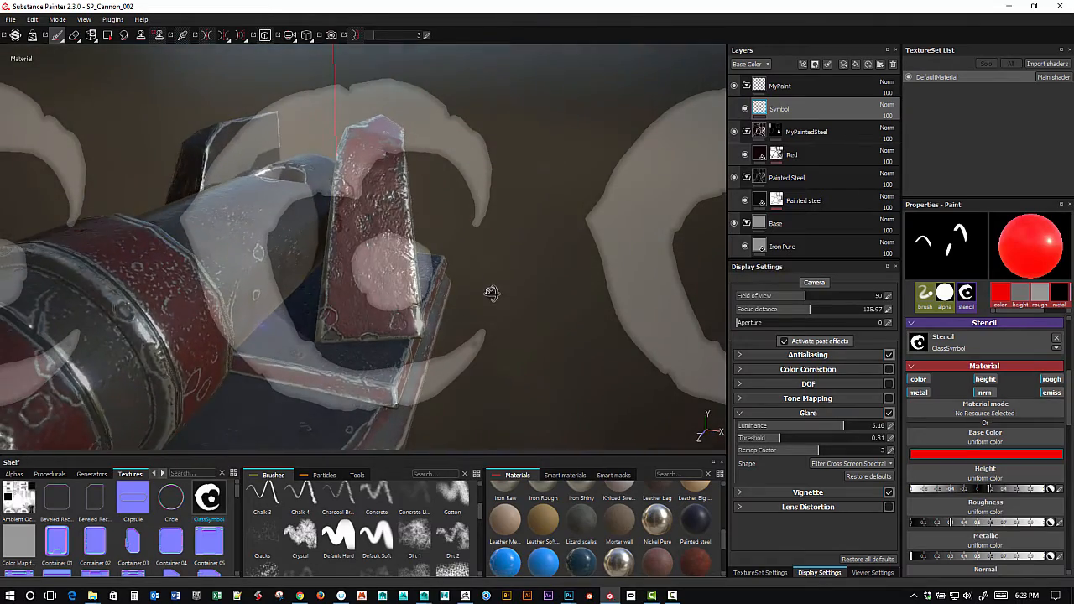
pyautogui.press('s')
pyautogui.moveTo(462, 267); pyautogui.dragTo(370, 235, button='right')
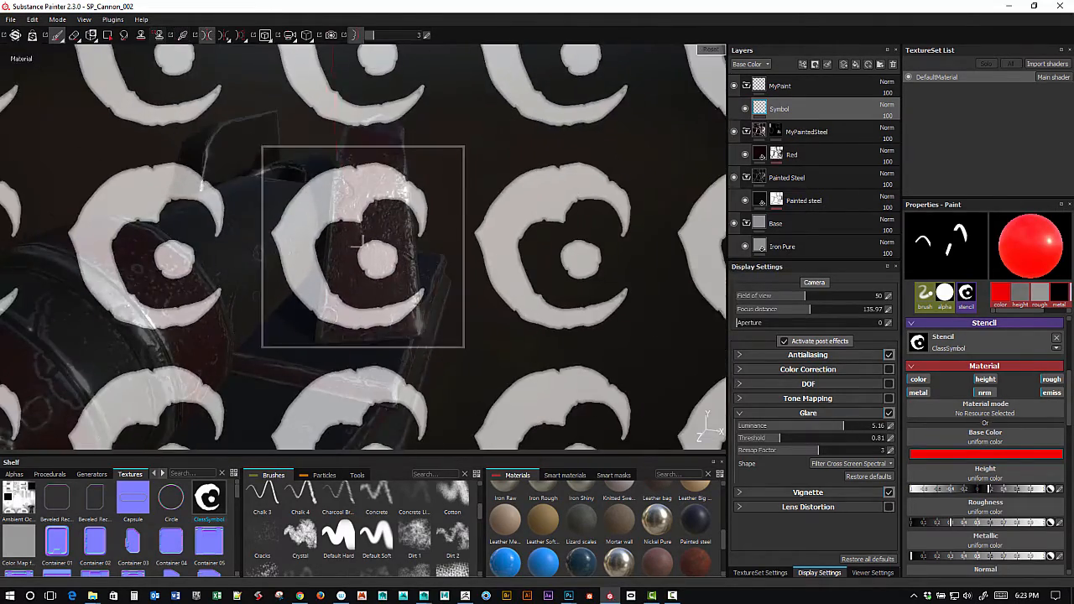
pyautogui.moveTo(370, 235); pyautogui.dragTo(394, 306)
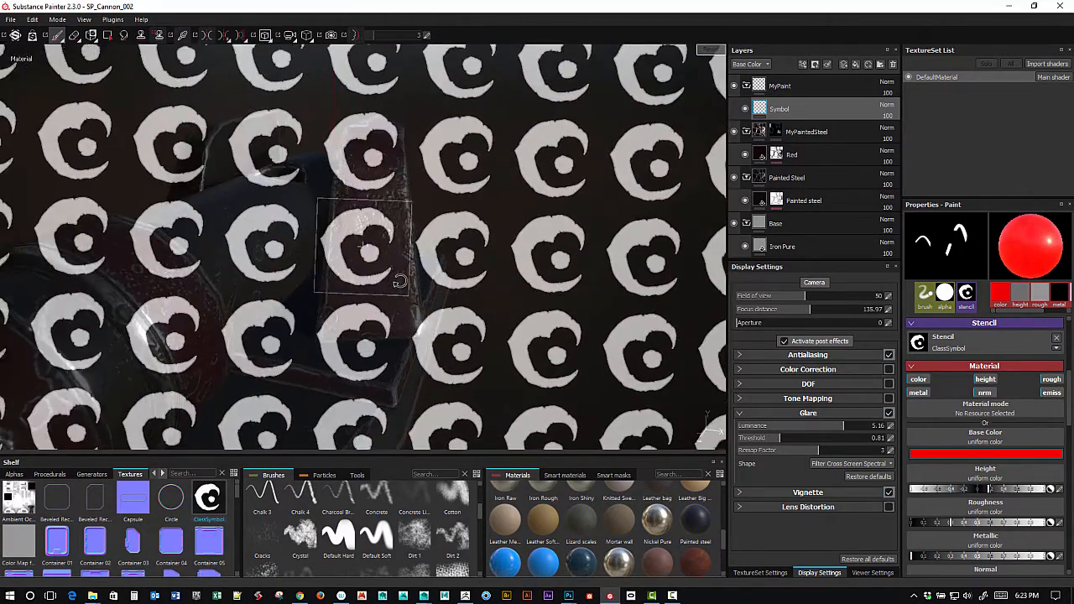
pyautogui.moveTo(400, 281); pyautogui.dragTo(402, 281)
pyautogui.moveTo(353, 273); pyautogui.dragTo(383, 241, button='middle')
pyautogui.moveTo(383, 241); pyautogui.dragTo(359, 246, button='right')
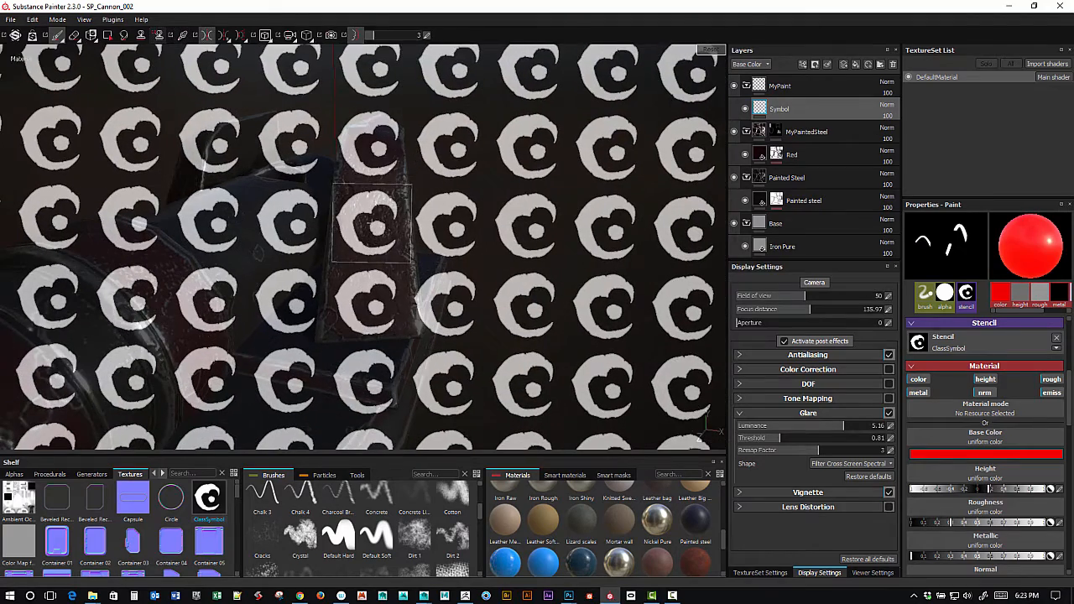
pyautogui.moveTo(358, 246); pyautogui.dragTo(360, 242, button='middle')
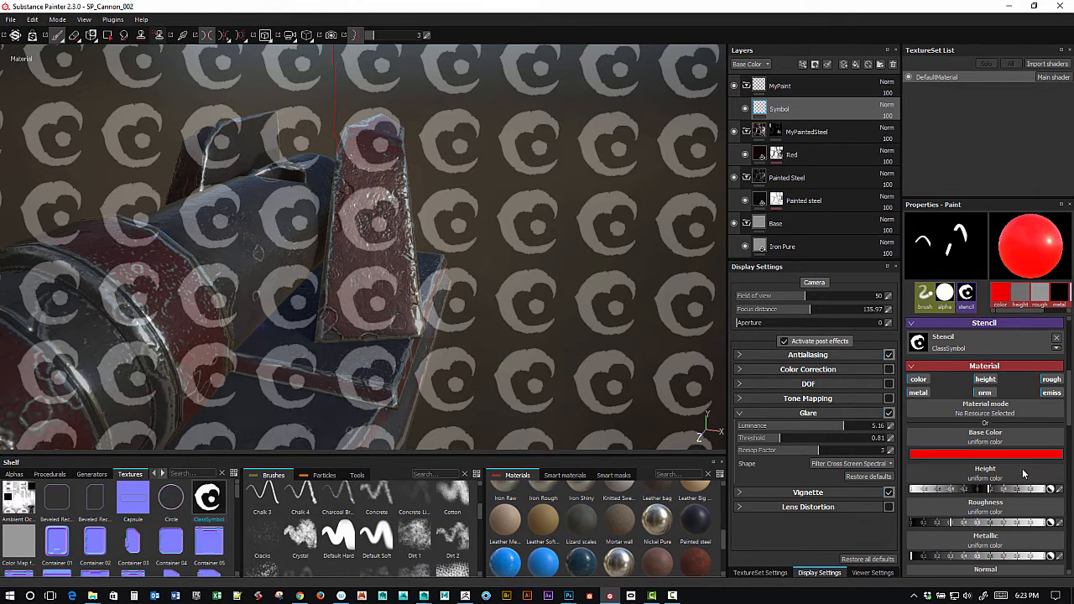
# Give the paint a dark red base color, reduce its height, raise roughness and metallic slightly, and disable the emissive channel.
pyautogui.click(1021, 455)
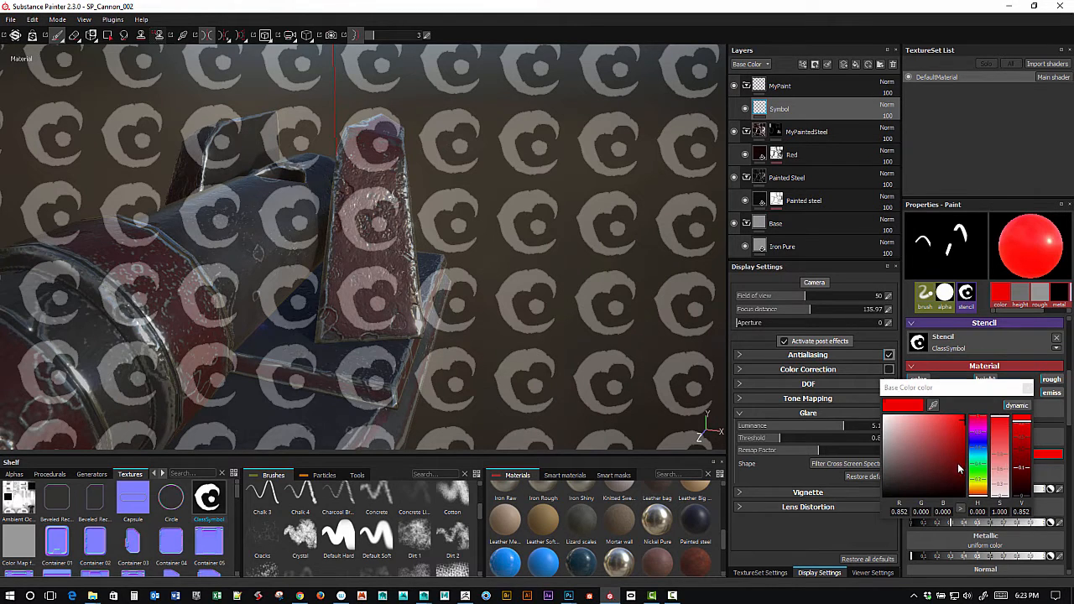
pyautogui.moveTo(959, 468); pyautogui.dragTo(941, 482)
pyautogui.click(1027, 388)
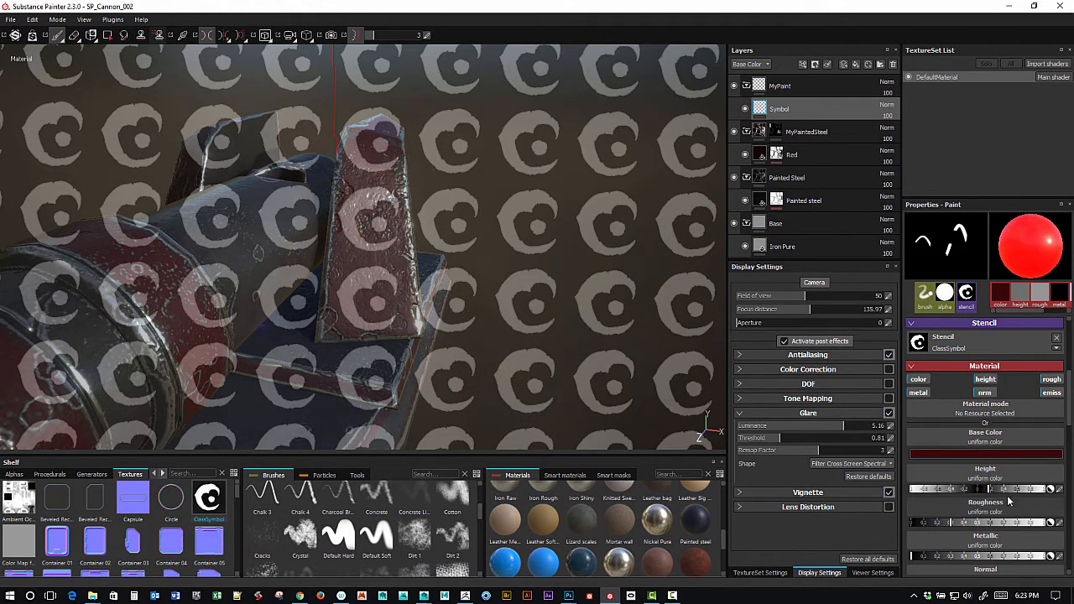
pyautogui.moveTo(989, 492); pyautogui.dragTo(971, 523)
pyautogui.click(1051, 393)
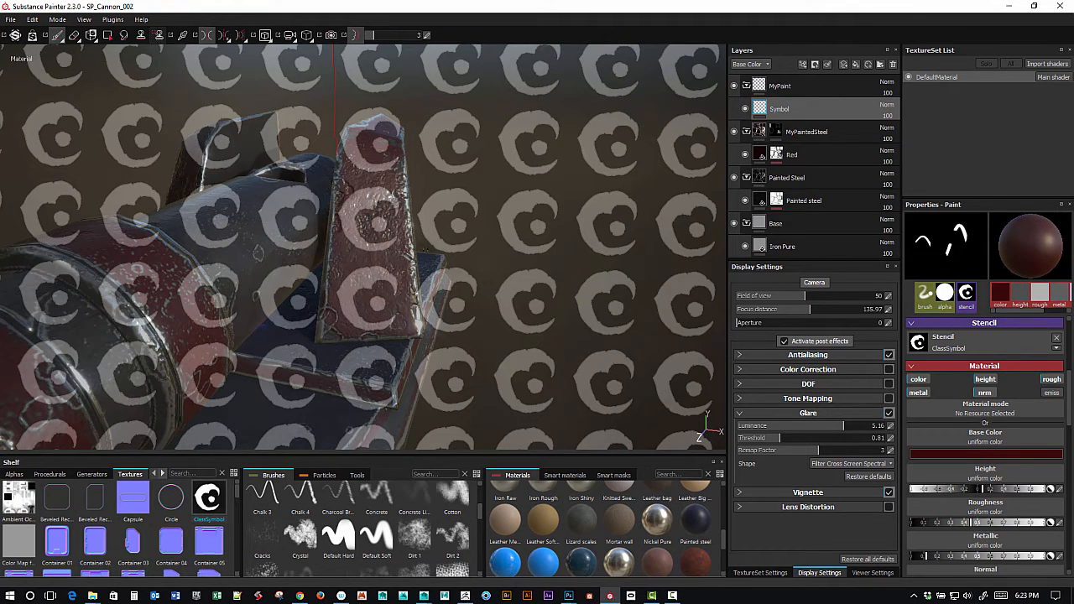
# Adjust the brush size and paint the symbol through the stencil onto the red upright plate.
pyautogui.press('alt')
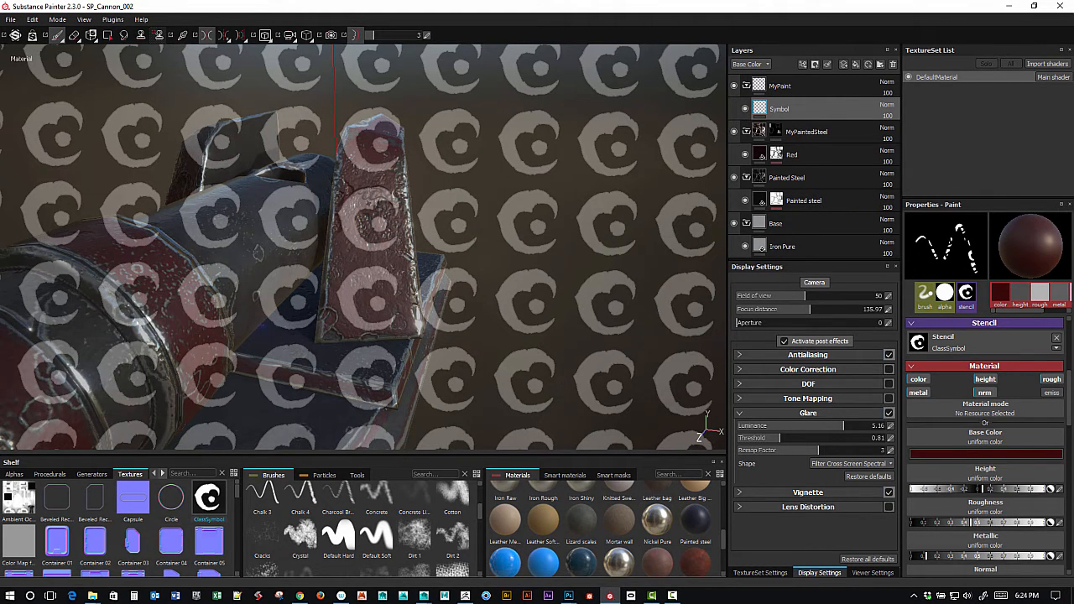
pyautogui.keyDown('ctrl'); pyautogui.moveTo(365, 196); pyautogui.dragTo(386, 198, button='right'); pyautogui.keyUp('ctrl')
pyautogui.moveTo(380, 198)
pyautogui.mouseDown()
pyautogui.moveTo(359, 202)
pyautogui.moveTo(343, 229)
pyautogui.moveTo(363, 242)
pyautogui.moveTo(400, 229)
pyautogui.moveTo(390, 234)
pyautogui.moveTo(375, 214)
pyautogui.moveTo(361, 226)
pyautogui.moveTo(376, 230)
pyautogui.mouseUp()
pyautogui.moveTo(379, 221)
pyautogui.mouseDown()
pyautogui.moveTo(390, 223)
pyautogui.moveTo(356, 249)
pyautogui.mouseUp()
pyautogui.moveTo(356, 247); pyautogui.dragTo(383, 245)
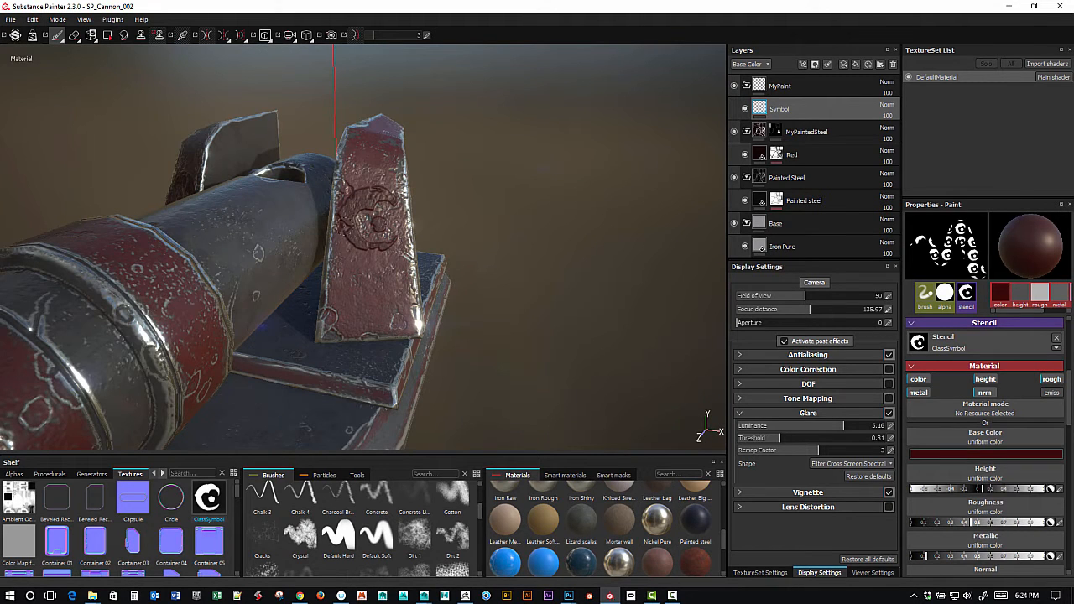
pyautogui.moveTo(372, 192)
pyautogui.mouseDown()
pyautogui.moveTo(398, 214)
pyautogui.moveTo(388, 220)
pyautogui.mouseUp()
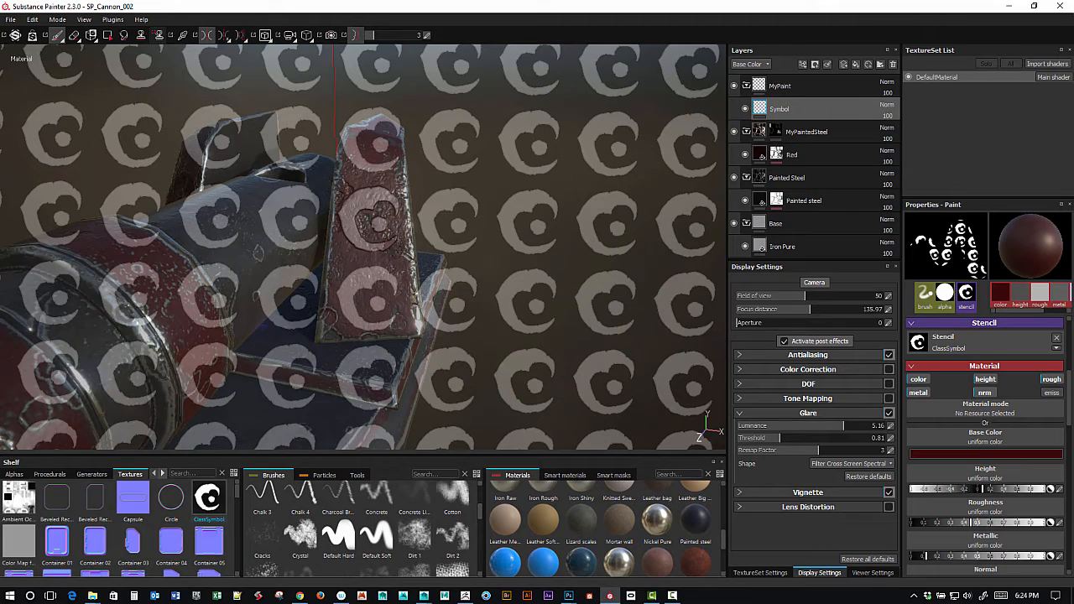
# Enlarge the stencil slightly and center it over the symbol painted on the upright plate.
pyautogui.press('s')
pyautogui.moveTo(382, 220)
pyautogui.mouseDown(button='right')
pyautogui.moveTo(397, 237)
pyautogui.moveTo(390, 224)
pyautogui.mouseUp(button='right')
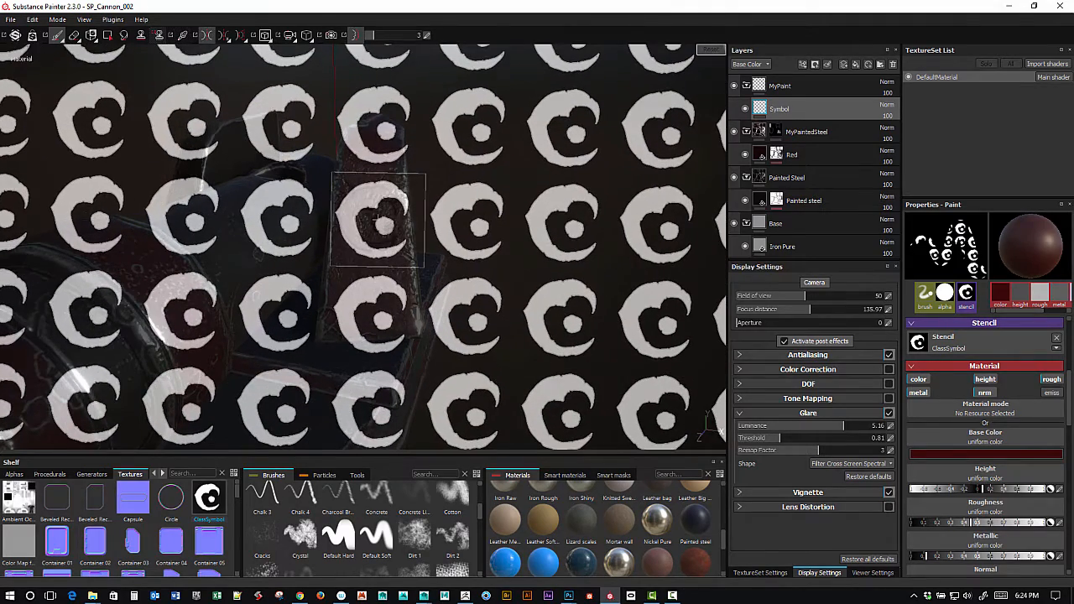
pyautogui.moveTo(390, 224); pyautogui.dragTo(388, 225, button='middle')
pyautogui.moveTo(388, 225); pyautogui.dragTo(386, 224, button='right')
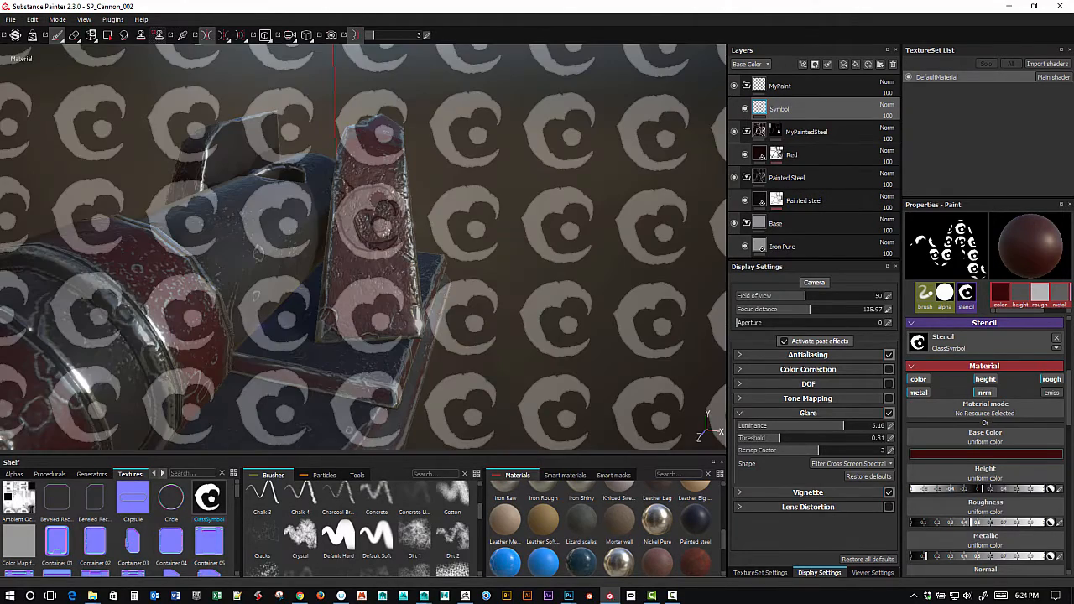
pyautogui.moveTo(382, 215); pyautogui.dragTo(380, 218, button='middle')
# Darken the paint's base color to RGB 0.023, 0.004, 0.004 and raise its roughness and metallic slightly.
pyautogui.click(955, 408)
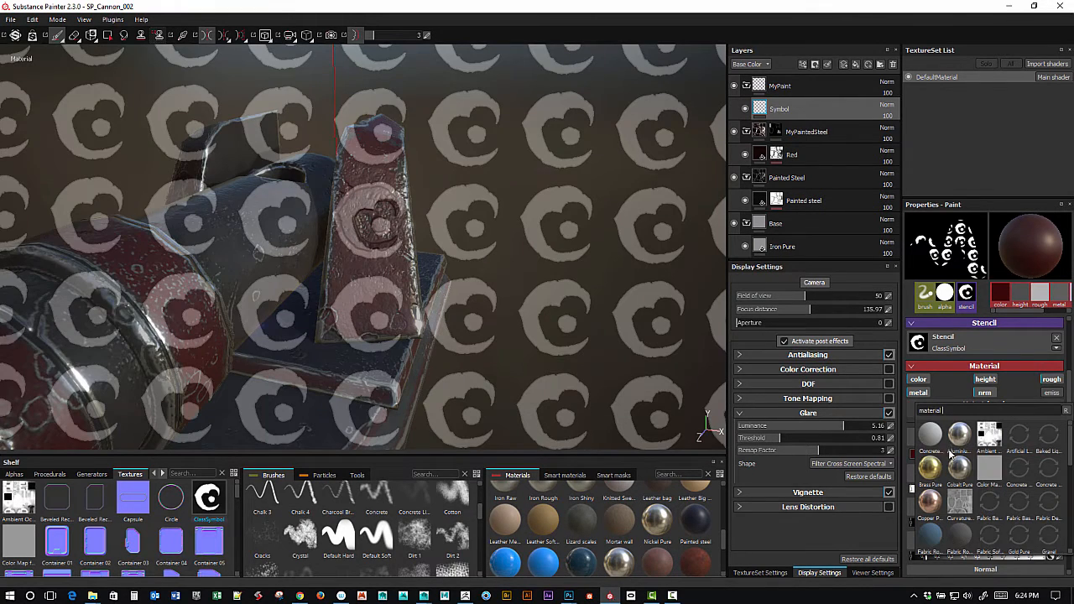
pyautogui.click(1072, 389)
pyautogui.click(1004, 451)
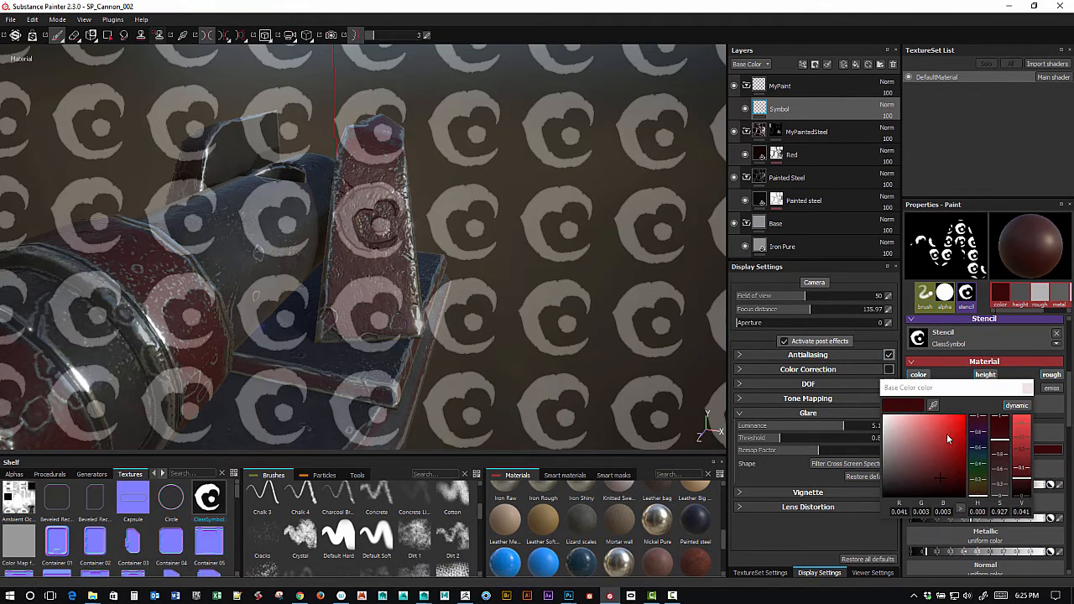
pyautogui.click(929, 485)
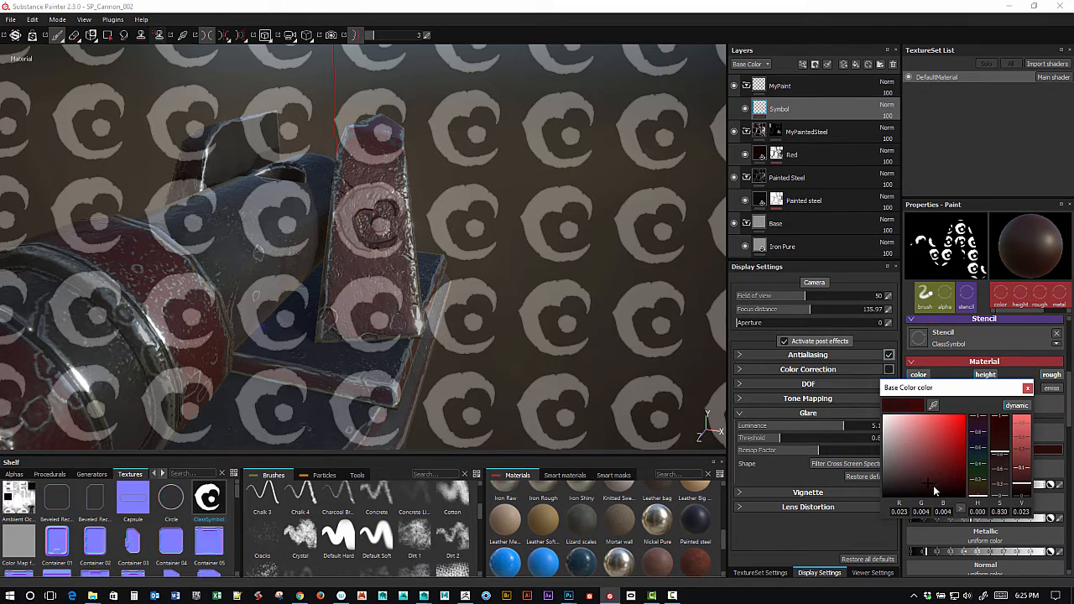
pyautogui.click(1027, 389)
pyautogui.moveTo(971, 520); pyautogui.dragTo(984, 520)
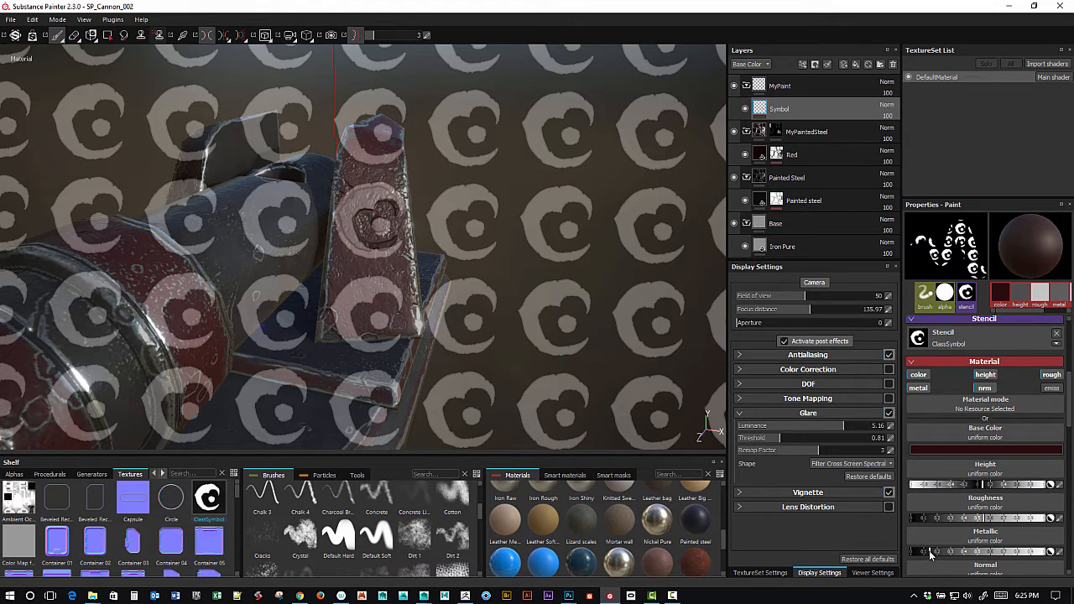
pyautogui.click(929, 551)
# Lower the paint's height a little and try strokes through the enlarged stencil on the upright plate.
pyautogui.moveTo(377, 223)
pyautogui.mouseDown()
pyautogui.moveTo(381, 186)
pyautogui.moveTo(398, 191)
pyautogui.moveTo(345, 195)
pyautogui.mouseUp()
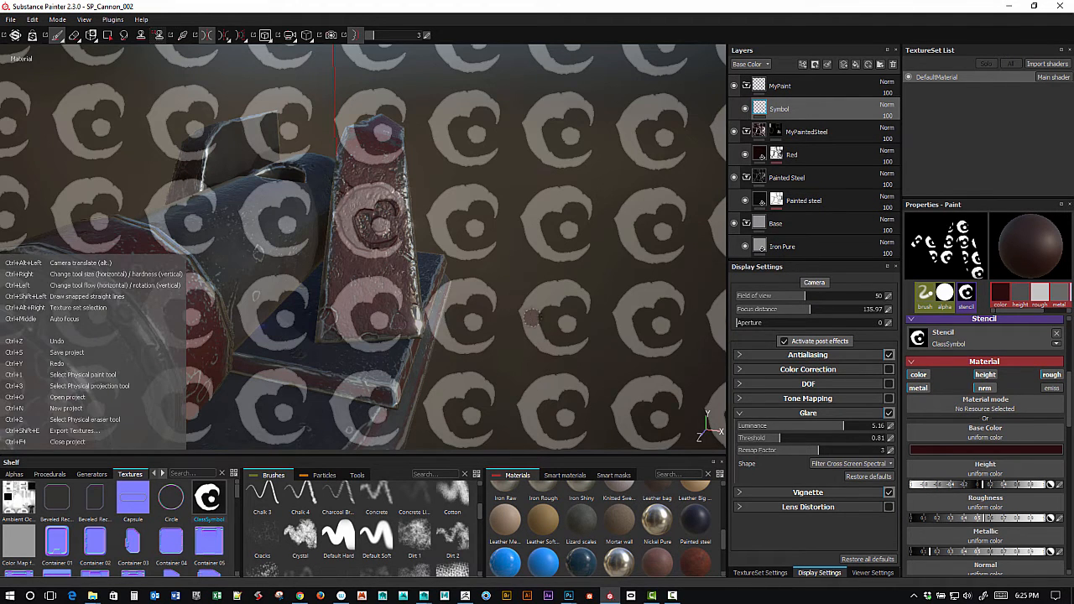
pyautogui.click(983, 486)
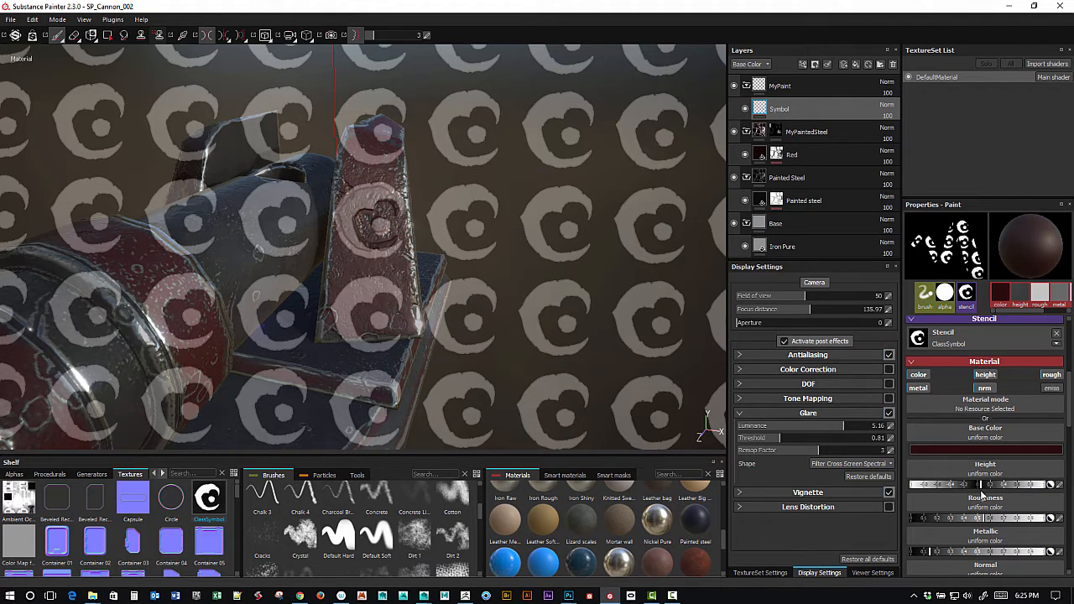
pyautogui.moveTo(378, 222)
pyautogui.mouseDown()
pyautogui.moveTo(396, 186)
pyautogui.moveTo(364, 177)
pyautogui.moveTo(353, 190)
pyautogui.moveTo(370, 186)
pyautogui.moveTo(343, 192)
pyautogui.moveTo(335, 227)
pyautogui.mouseUp()
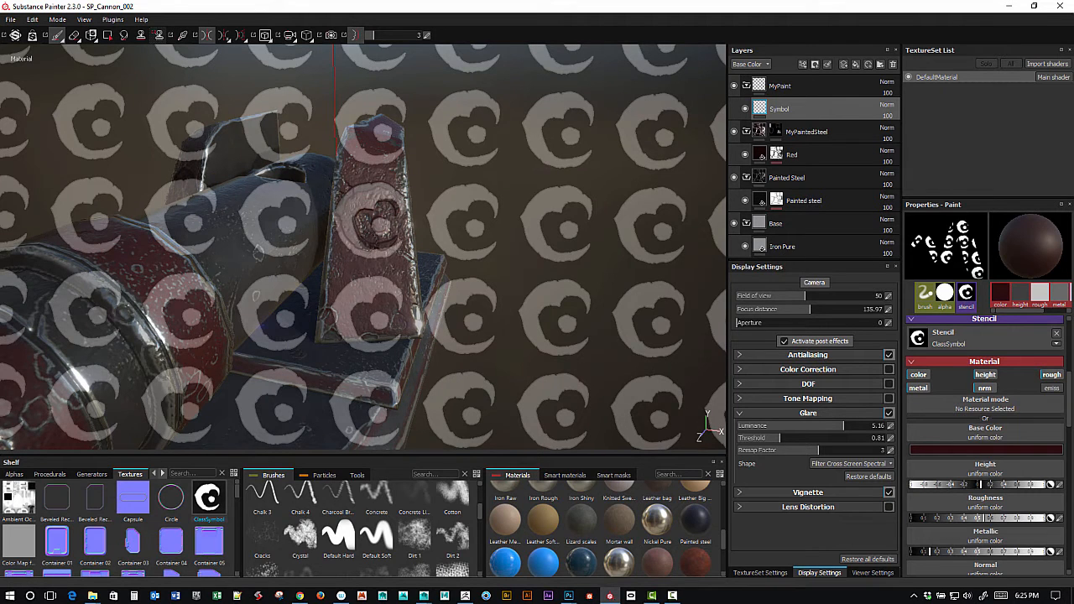
# Nudge the stencil into place and paint the darker, larger symbol around the existing one with a smaller brush.
pyautogui.press('s')
pyautogui.moveTo(374, 221); pyautogui.dragTo(376, 218, button='middle')
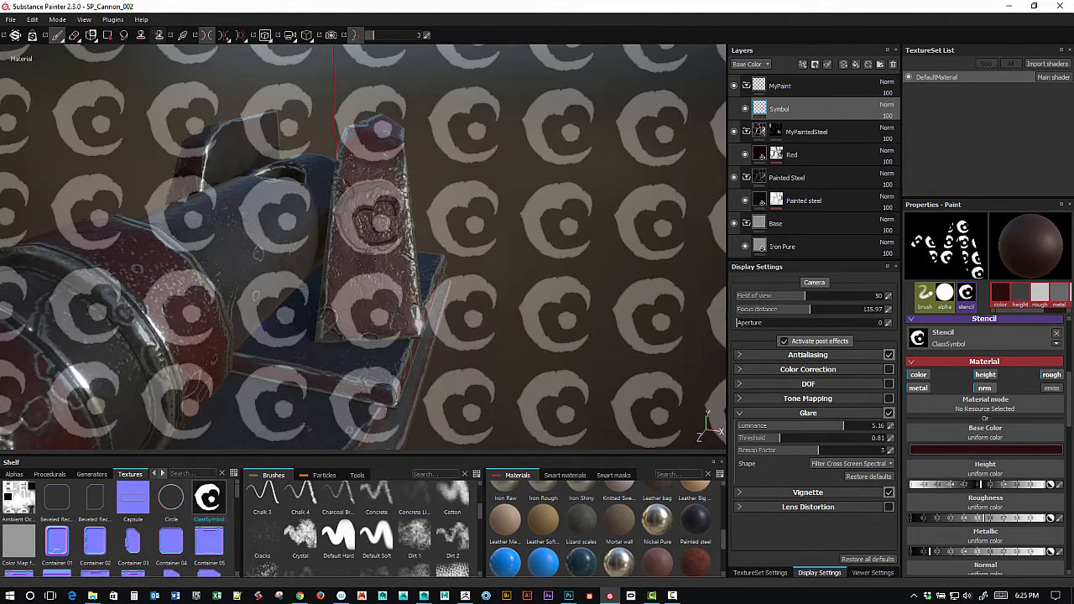
pyautogui.moveTo(369, 257); pyautogui.dragTo(360, 252)
pyautogui.press('[')
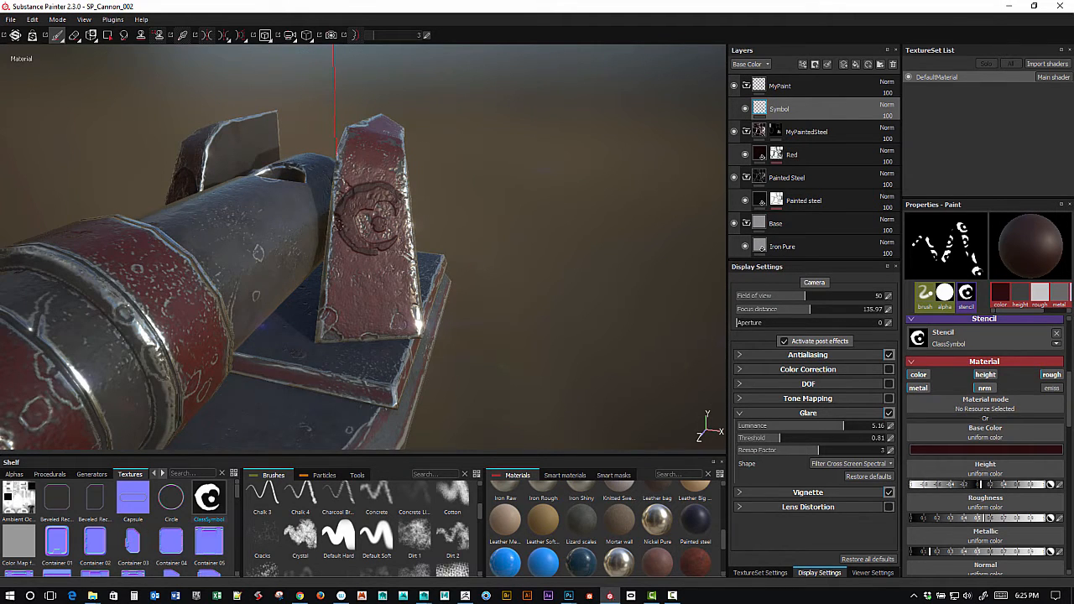
pyautogui.moveTo(362, 252); pyautogui.dragTo(340, 217)
pyautogui.moveTo(362, 254)
pyautogui.mouseDown()
pyautogui.moveTo(401, 241)
pyautogui.moveTo(378, 231)
pyautogui.moveTo(375, 211)
pyautogui.mouseUp()
# Shift the stencil slightly between strokes and paint overlapping passes of the dark symbol on the upright plate.
pyautogui.press('s')
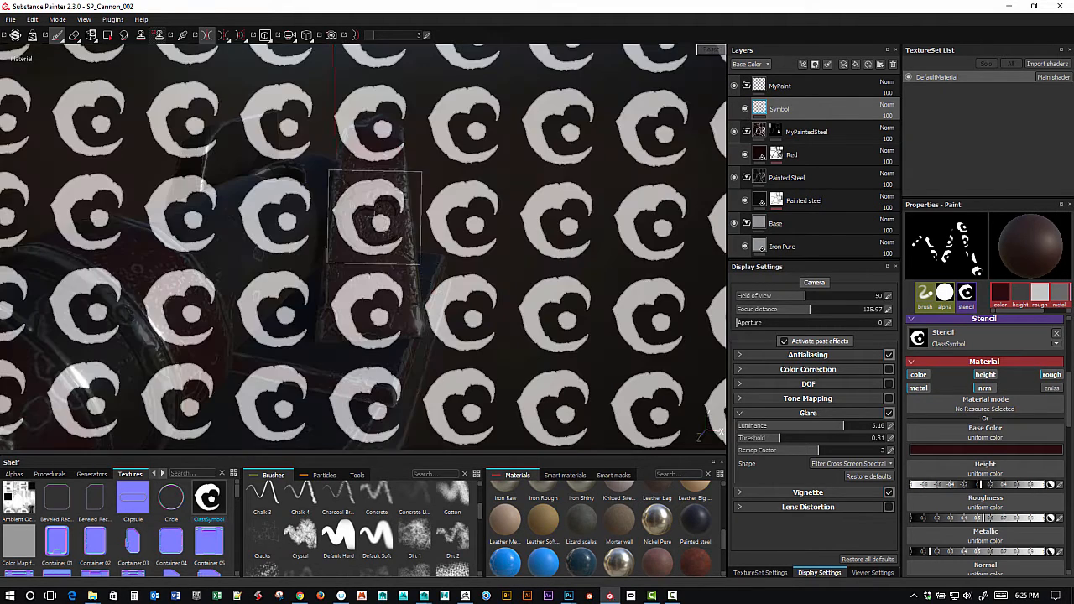
pyautogui.moveTo(378, 200); pyautogui.dragTo(382, 206, button='middle')
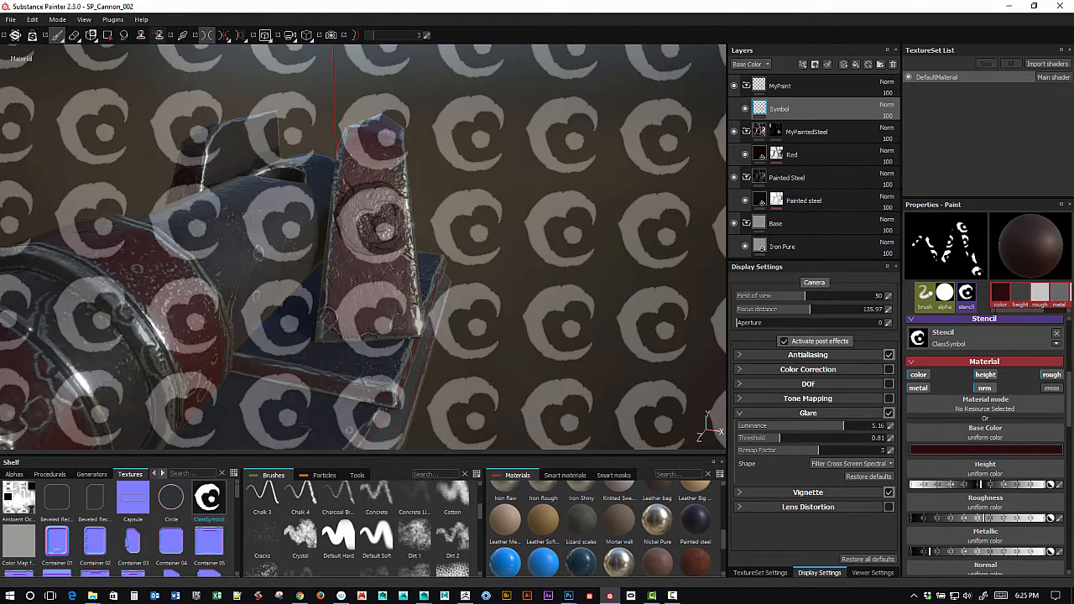
pyautogui.moveTo(380, 223); pyautogui.dragTo(383, 205)
pyautogui.press('s')
pyautogui.moveTo(389, 204); pyautogui.dragTo(386, 211, button='middle')
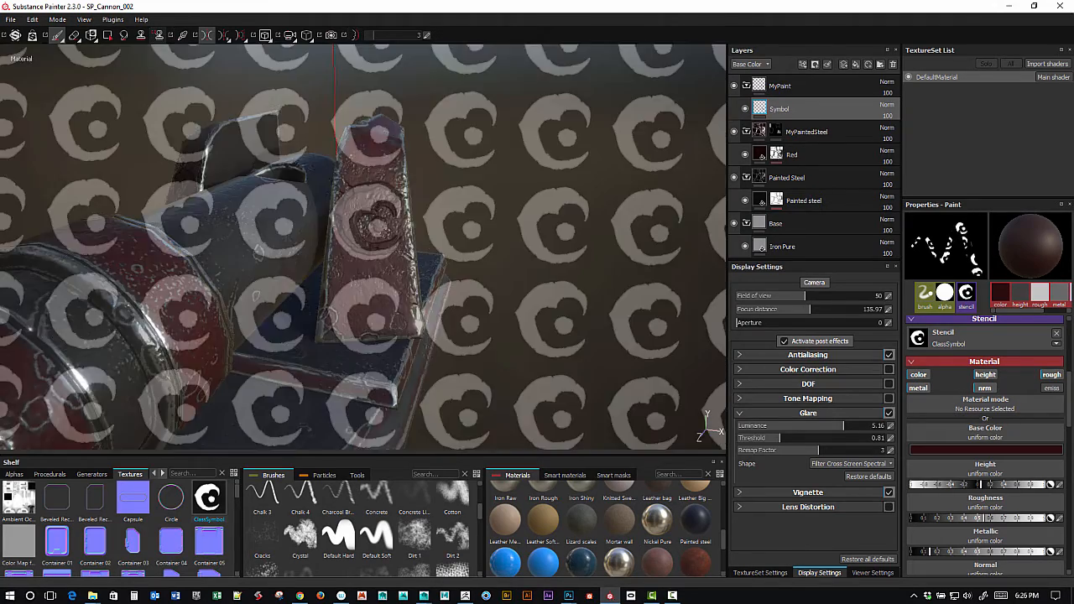
pyautogui.moveTo(378, 224); pyautogui.dragTo(376, 220)
pyautogui.press('s')
pyautogui.moveTo(377, 222); pyautogui.dragTo(375, 216, button='middle')
pyautogui.moveTo(375, 216); pyautogui.dragTo(380, 216)
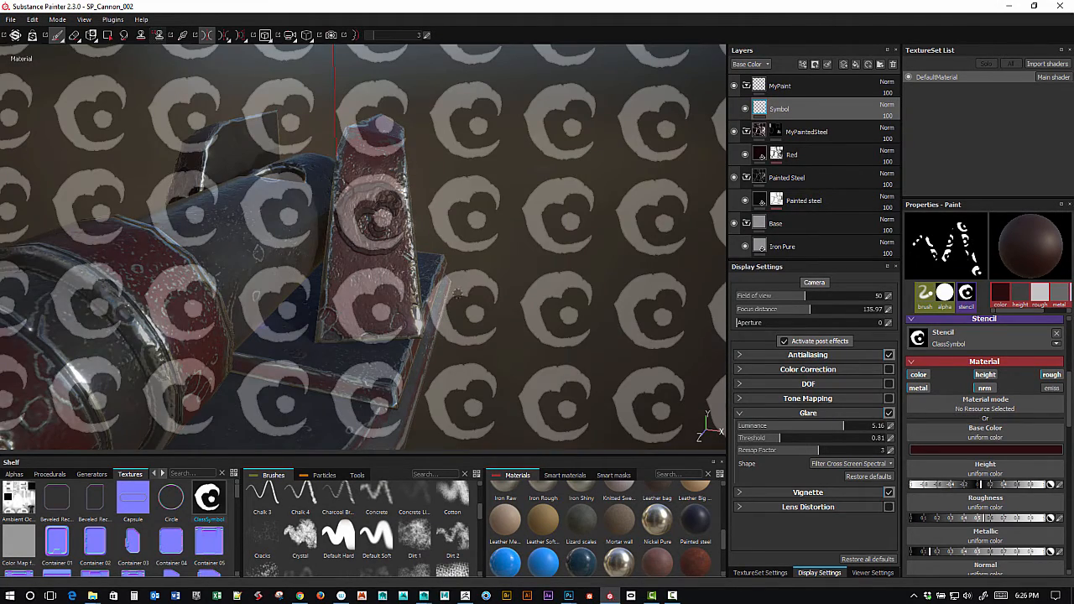
# Remove the symbol stencil from the paint brush.
pyautogui.press('s')
pyautogui.press('s')
pyautogui.press('s')
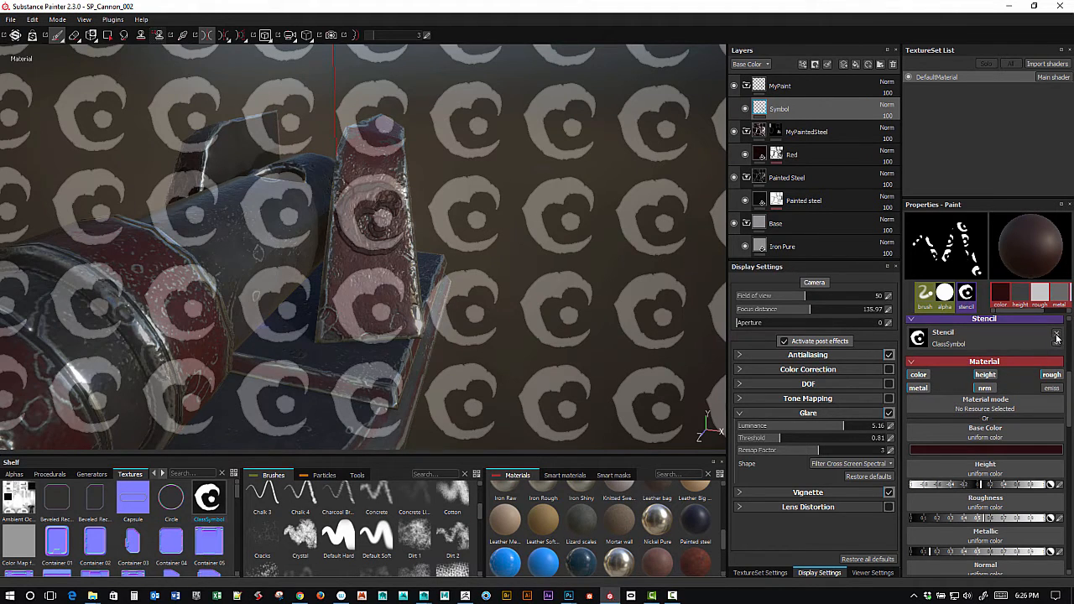
pyautogui.click(1056, 333)
# Add a new layer folder above MyPaint and name it Oil.
pyautogui.keyDown('alt'); pyautogui.moveTo(547, 239); pyautogui.dragTo(570, 260); pyautogui.keyUp('alt')
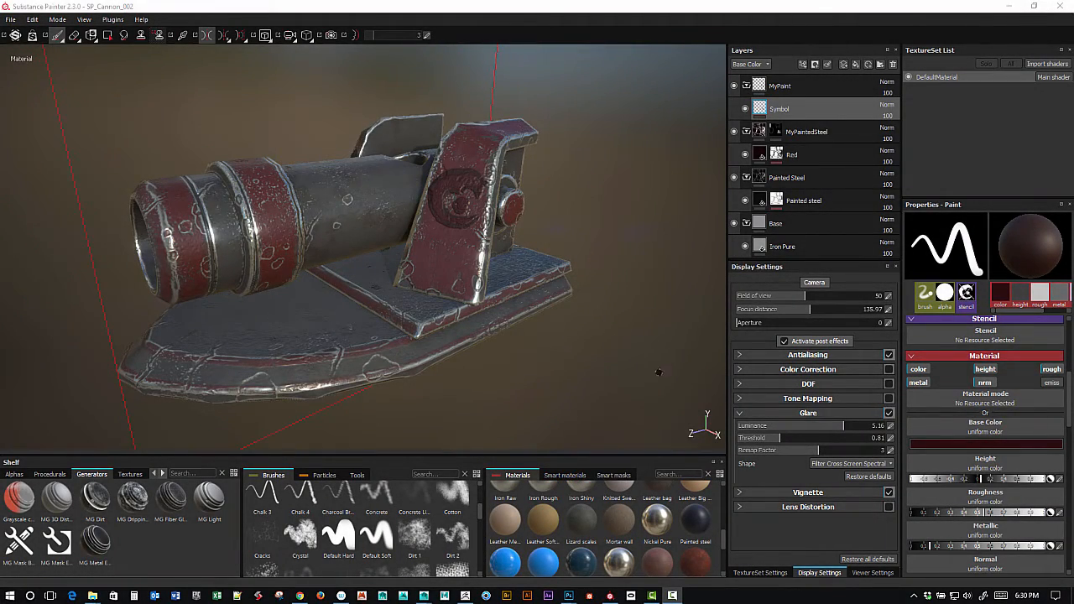
pyautogui.keyDown('alt'); pyautogui.moveTo(538, 378); pyautogui.dragTo(590, 317); pyautogui.keyUp('alt')
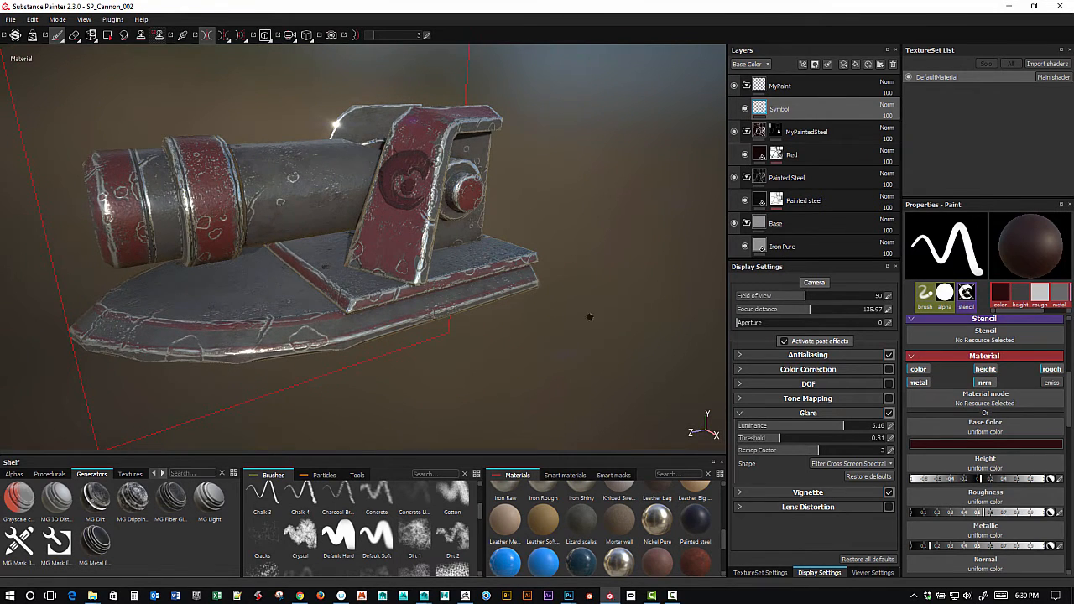
pyautogui.click(810, 87)
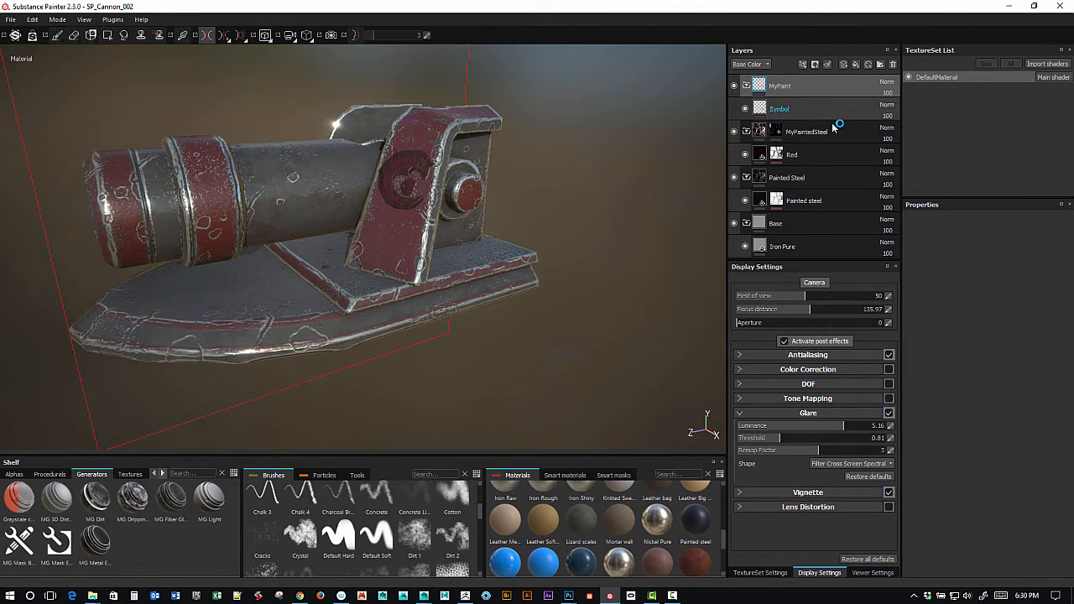
pyautogui.click(880, 65)
pyautogui.doubleClick(794, 87)
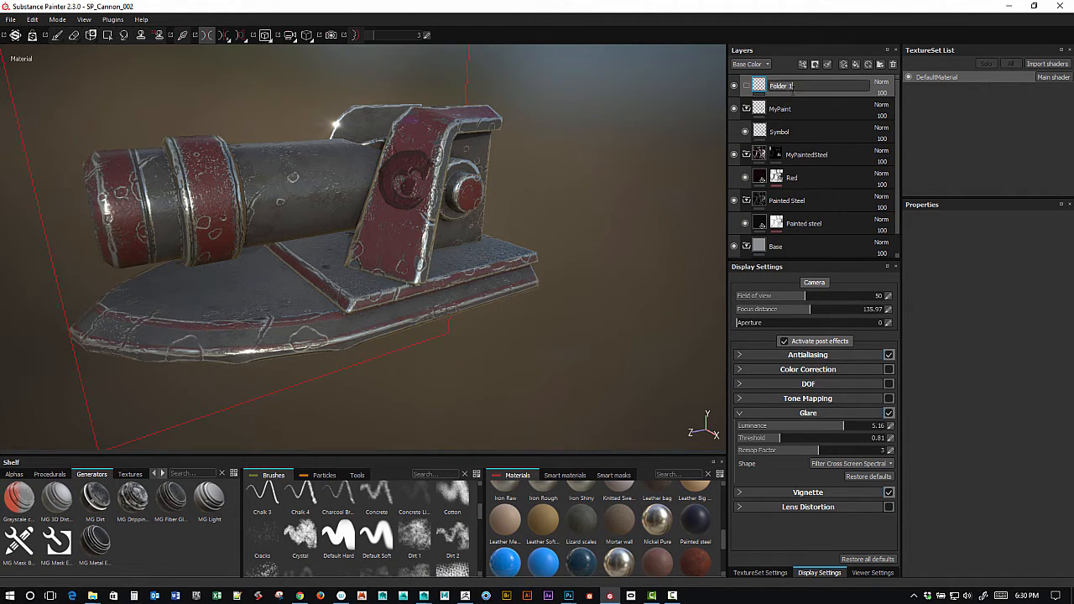
pyautogui.write('Oil')
pyautogui.press('Return')
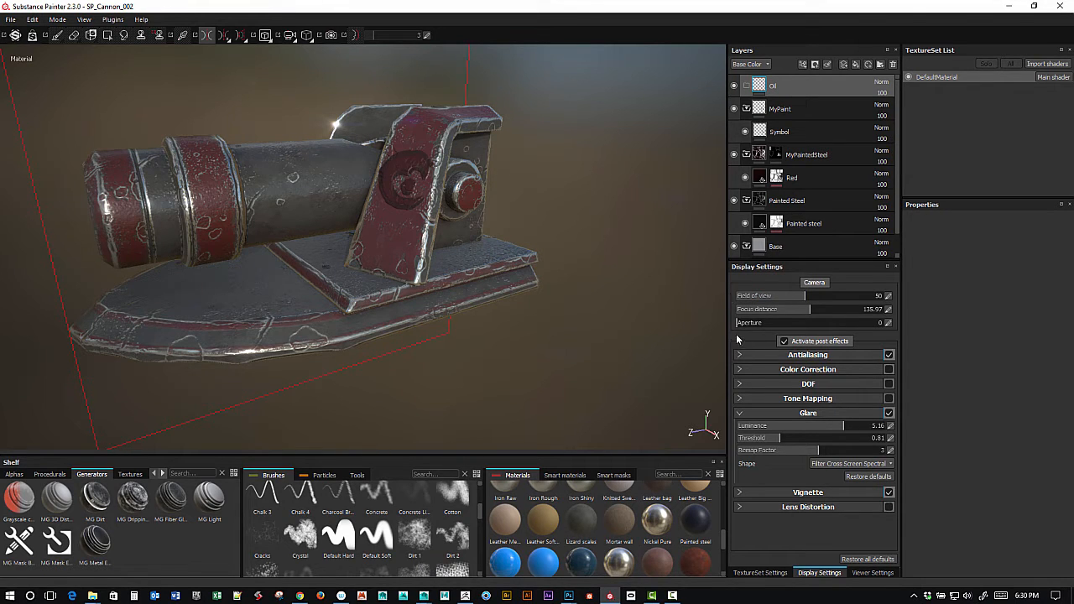
# Place the Steel Rust and Wear material inside the Oil folder and give its layer a black mask.
pyautogui.moveTo(721, 538); pyautogui.dragTo(724, 557)
pyautogui.moveTo(723, 558); pyautogui.dragTo(720, 569)
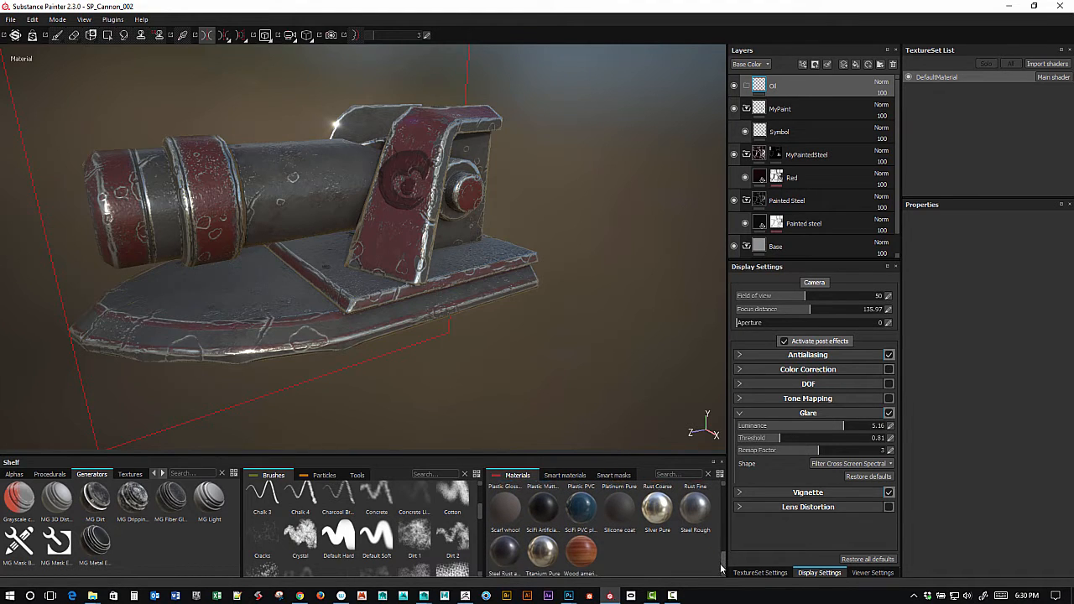
pyautogui.click(499, 558)
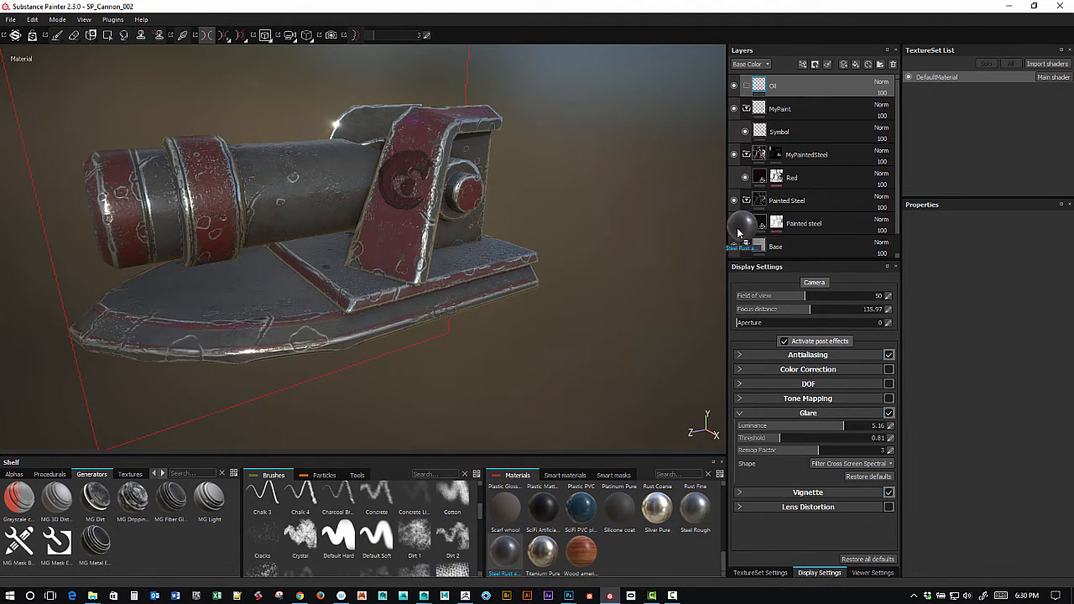
pyautogui.moveTo(767, 86); pyautogui.dragTo(753, 107)
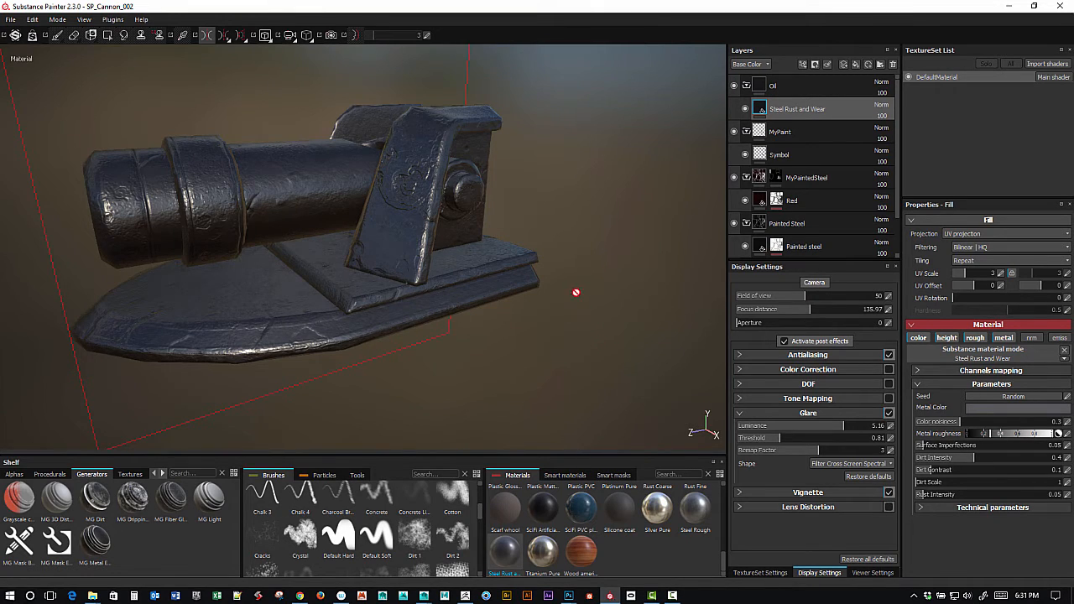
pyautogui.keyDown('alt'); pyautogui.moveTo(575, 292); pyautogui.dragTo(615, 263); pyautogui.keyUp('alt')
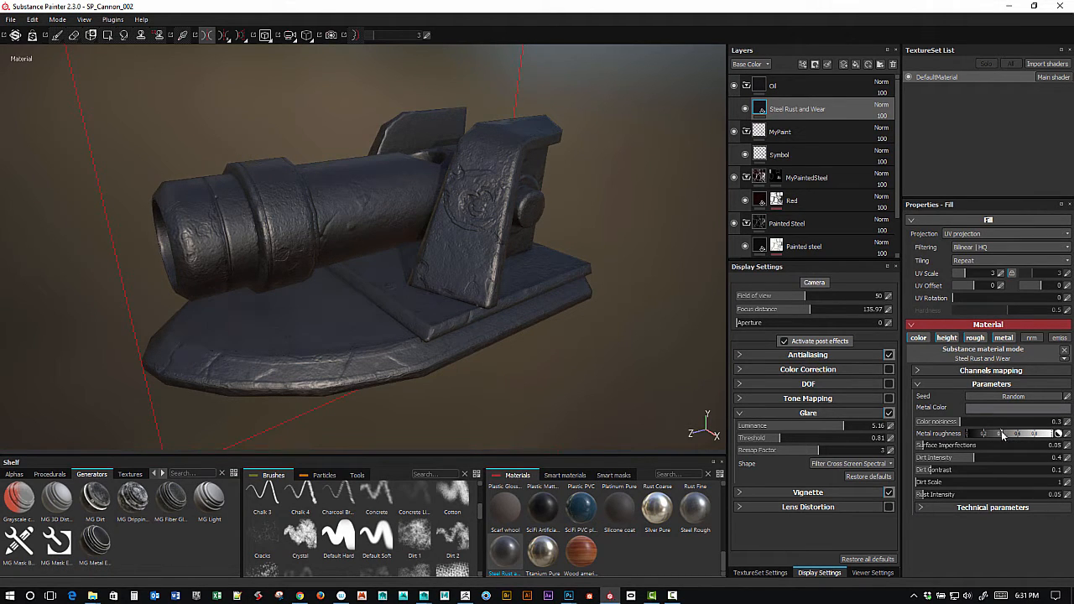
pyautogui.keyDown('alt'); pyautogui.moveTo(586, 387); pyautogui.dragTo(579, 357); pyautogui.keyUp('alt')
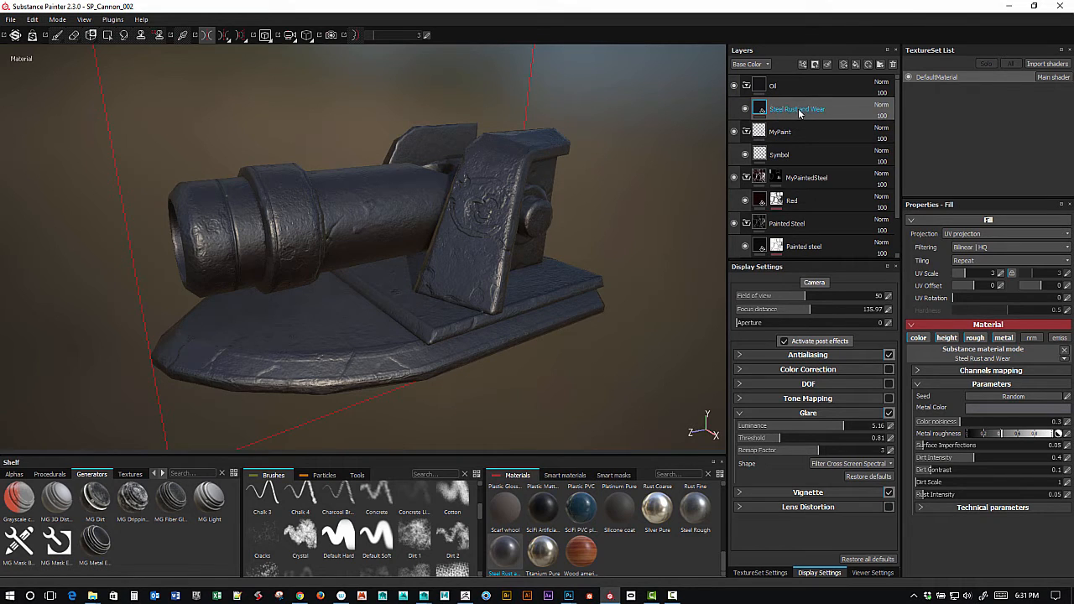
pyautogui.click(815, 64)
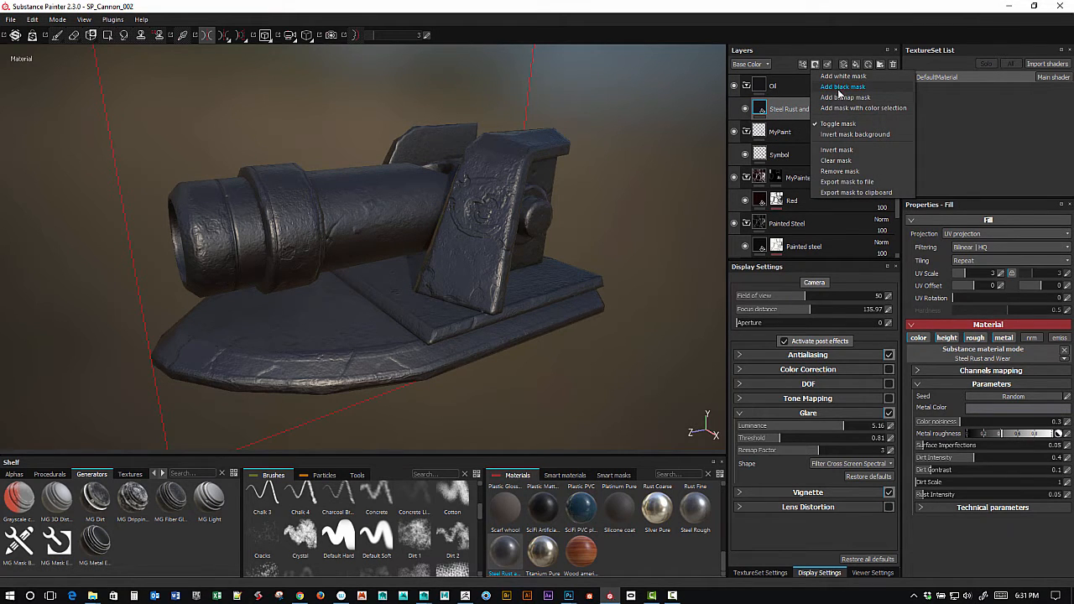
pyautogui.click(841, 87)
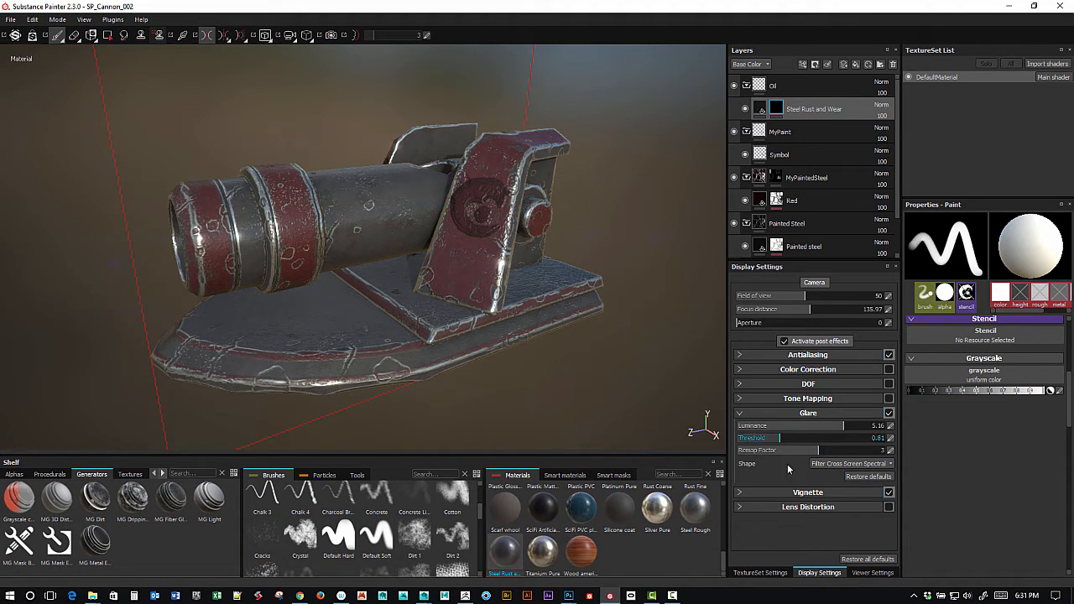
# Choose the Heavy Leaking particle brush and release leaks onto the barrel near its front red band.
pyautogui.click(367, 542)
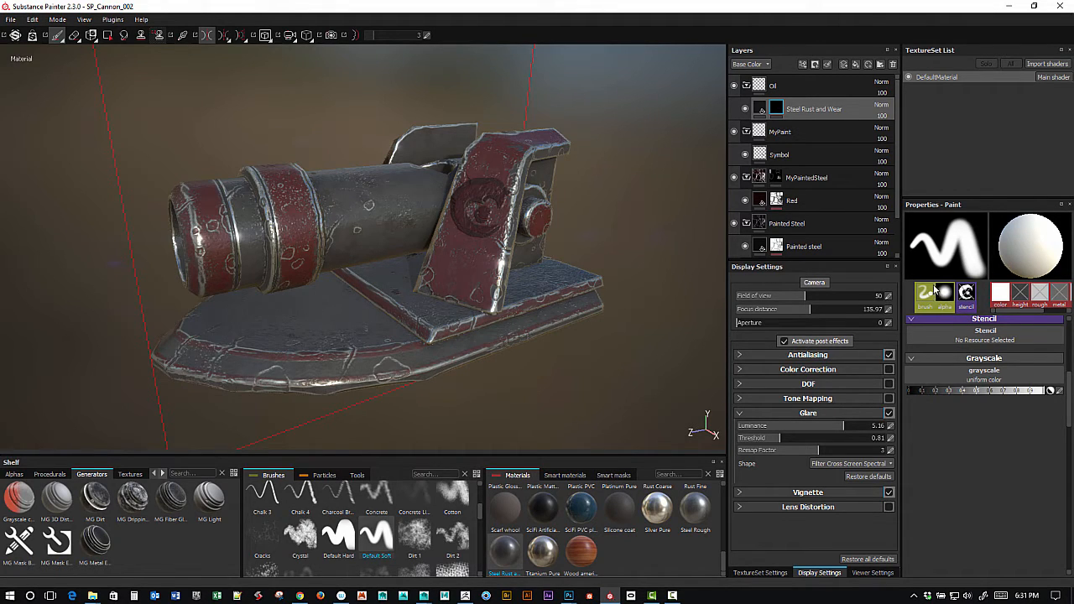
pyautogui.click(133, 475)
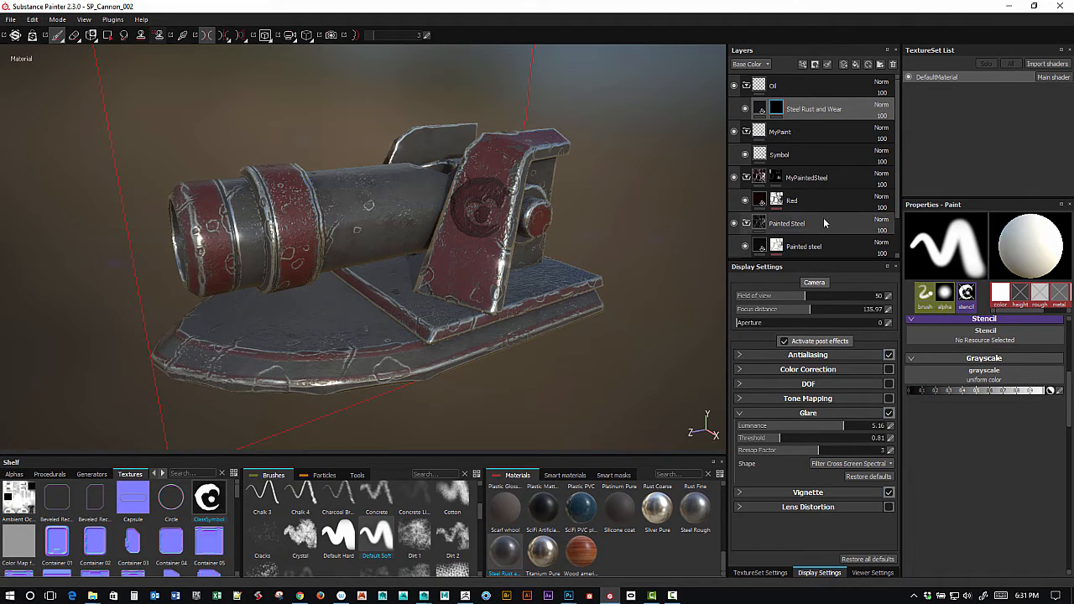
pyautogui.click(323, 475)
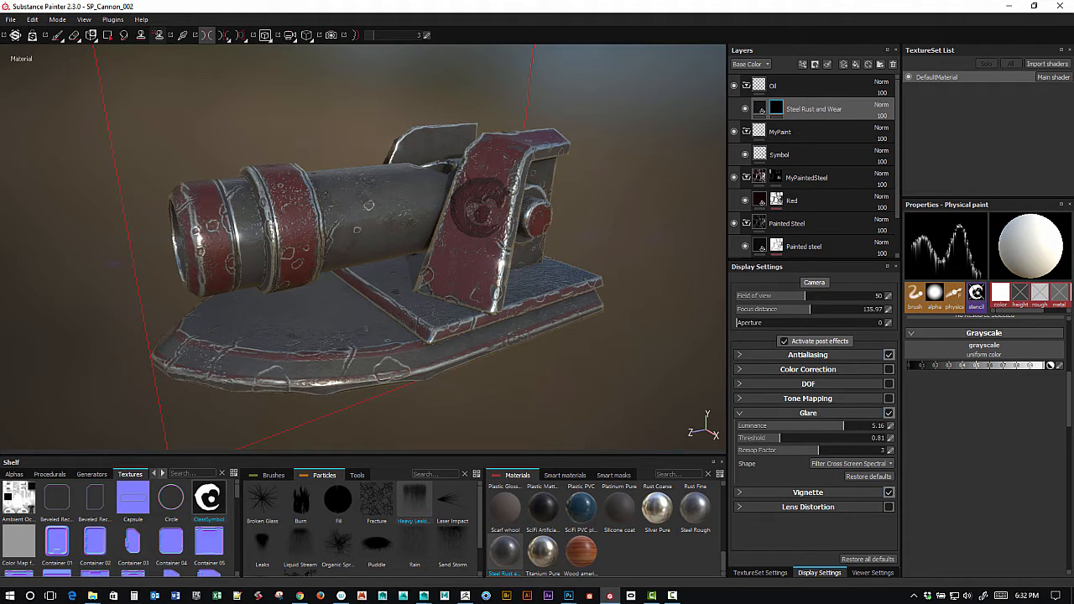
pyautogui.click(242, 178)
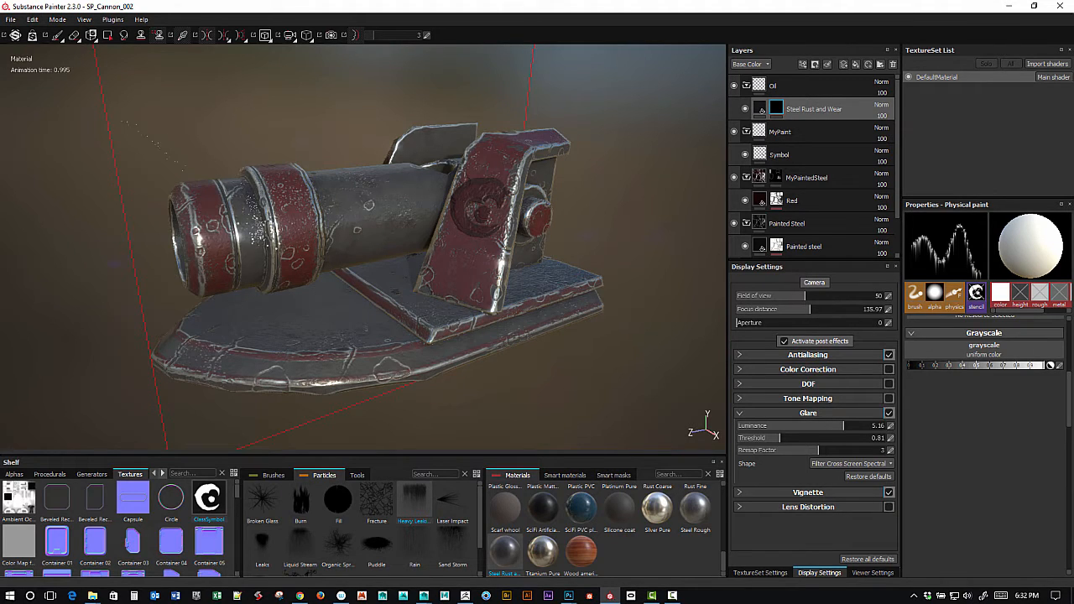
pyautogui.click(225, 200)
pyautogui.click(220, 186)
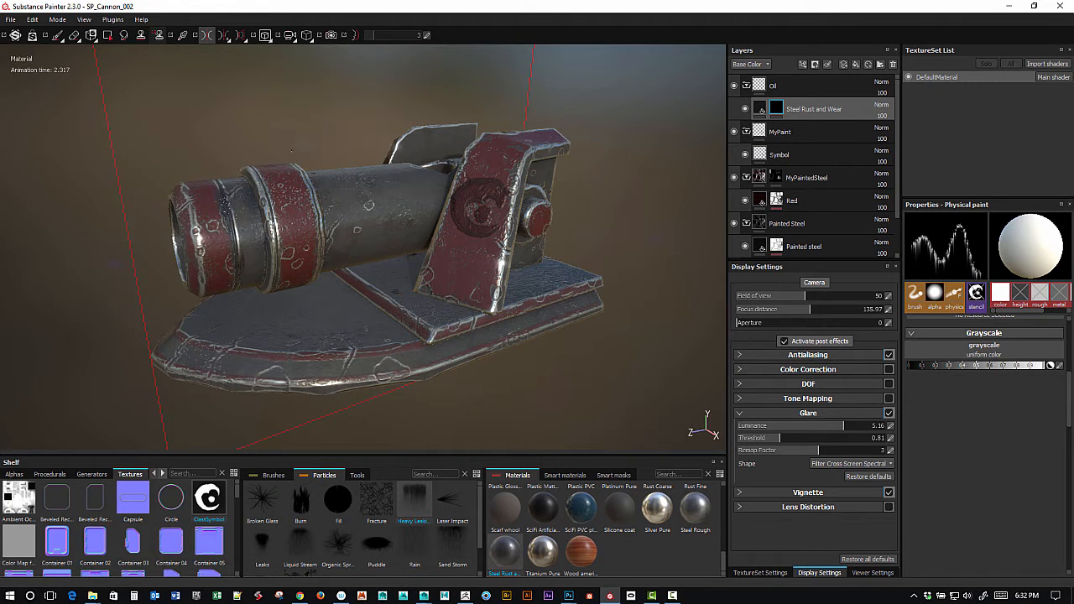
# Release leak particles inside the cannon's muzzle, undoing one burst and spraying it again.
pyautogui.keyDown('alt'); pyautogui.moveTo(259, 131); pyautogui.dragTo(347, 93); pyautogui.keyUp('alt')
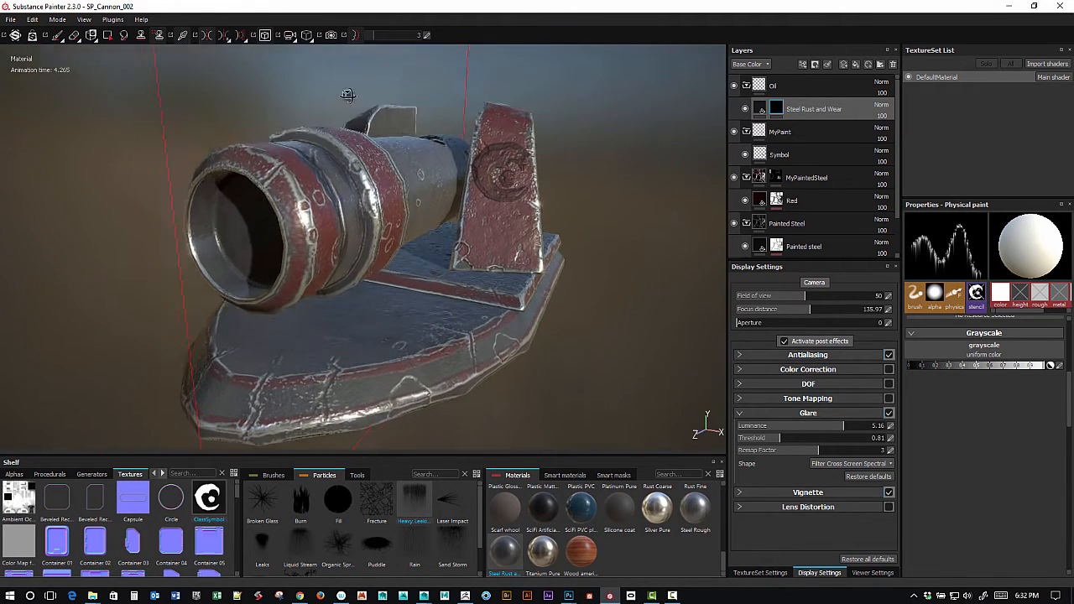
pyautogui.click(236, 205)
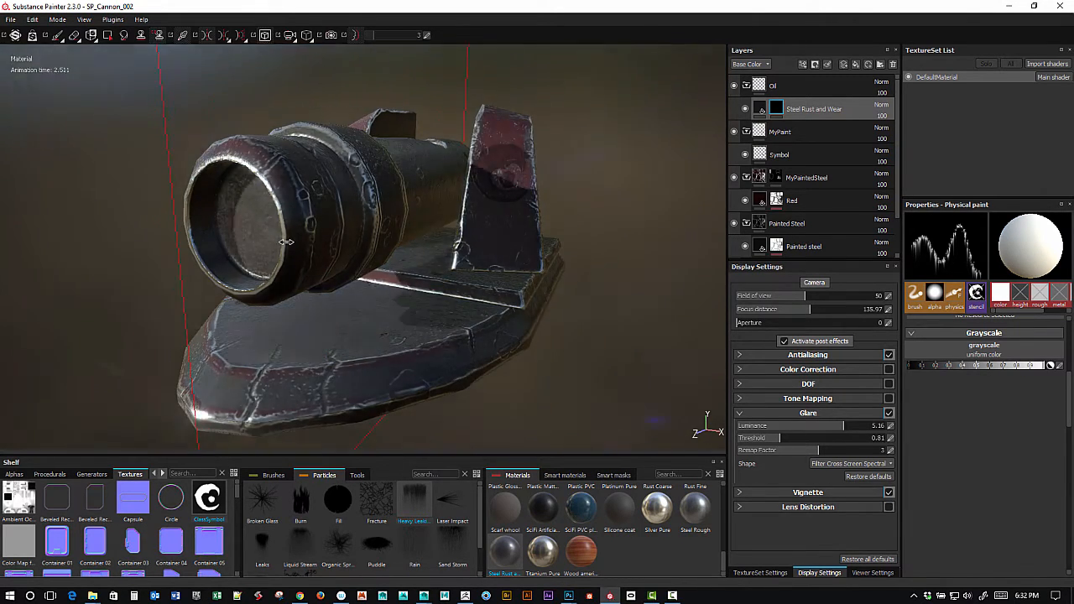
pyautogui.keyDown('alt'); pyautogui.moveTo(286, 241); pyautogui.dragTo(534, 209); pyautogui.keyUp('alt')
pyautogui.click(346, 165)
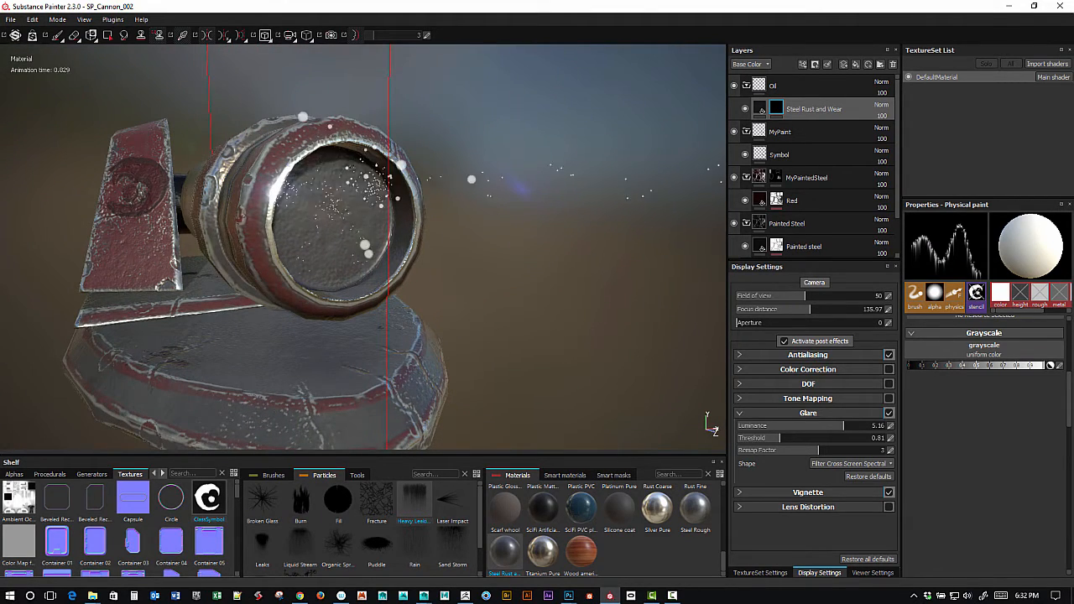
pyautogui.hotkey('ctrl', 'z')
pyautogui.click(340, 167)
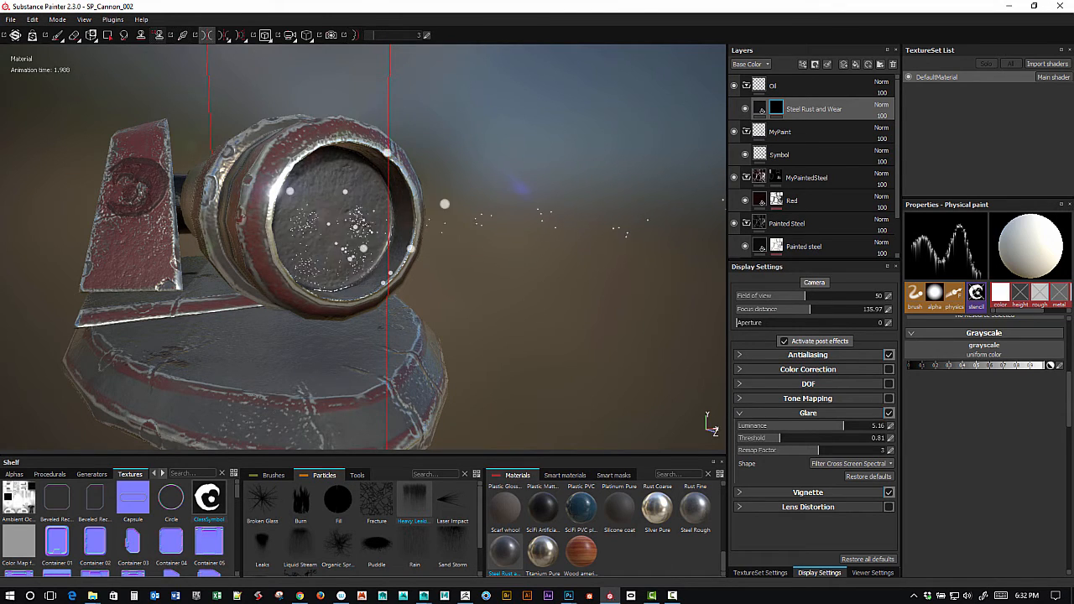
pyautogui.keyDown('alt'); pyautogui.moveTo(437, 205); pyautogui.dragTo(268, 256); pyautogui.keyUp('alt')
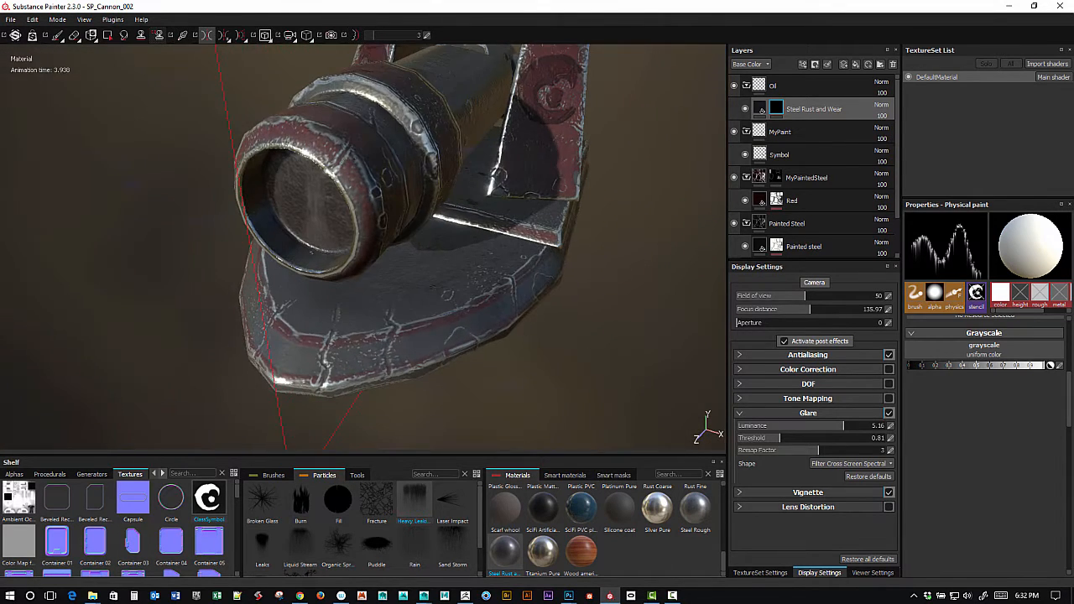
# Release leak particles around the opening on top of the barrel beside the symbol plate.
pyautogui.keyDown('alt'); pyautogui.moveTo(391, 233); pyautogui.dragTo(436, 269); pyautogui.keyUp('alt')
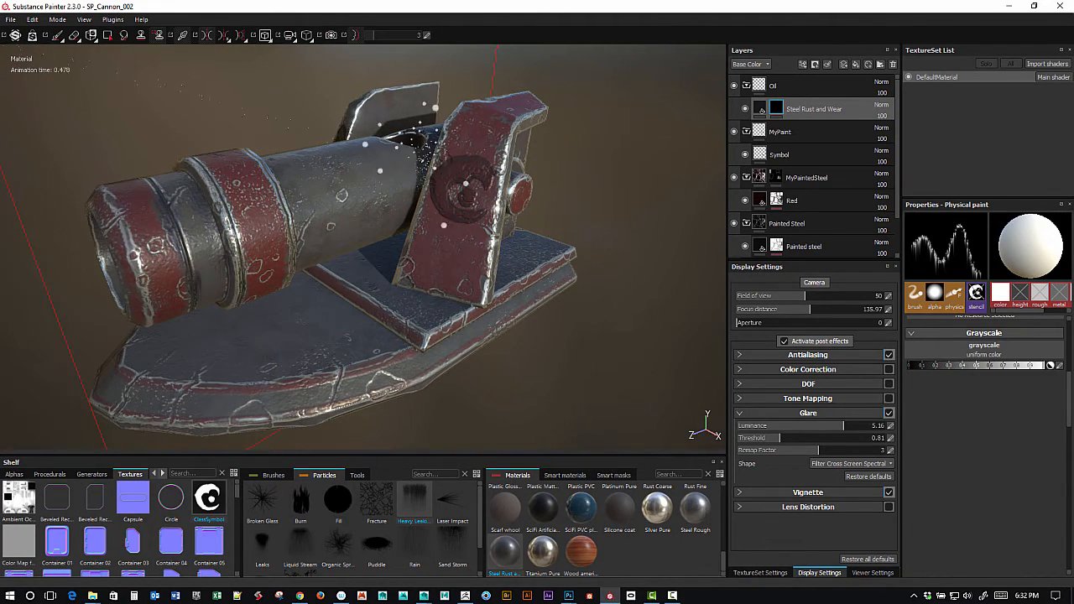
pyautogui.keyDown('alt'); pyautogui.moveTo(416, 155); pyautogui.dragTo(413, 210); pyautogui.keyUp('alt')
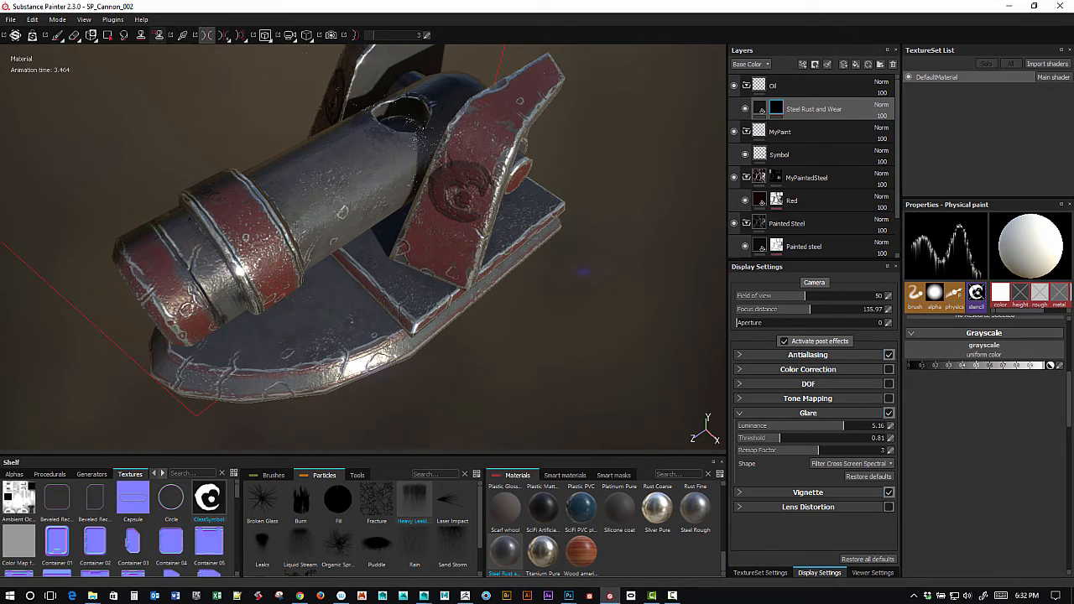
pyautogui.keyDown('alt'); pyautogui.moveTo(413, 126); pyautogui.dragTo(416, 245, button='middle'); pyautogui.keyUp('alt')
pyautogui.keyDown('alt'); pyautogui.moveTo(416, 245); pyautogui.dragTo(495, 245, button='right'); pyautogui.keyUp('alt')
pyautogui.keyDown('alt'); pyautogui.moveTo(483, 303); pyautogui.dragTo(466, 245, button='middle'); pyautogui.keyUp('alt')
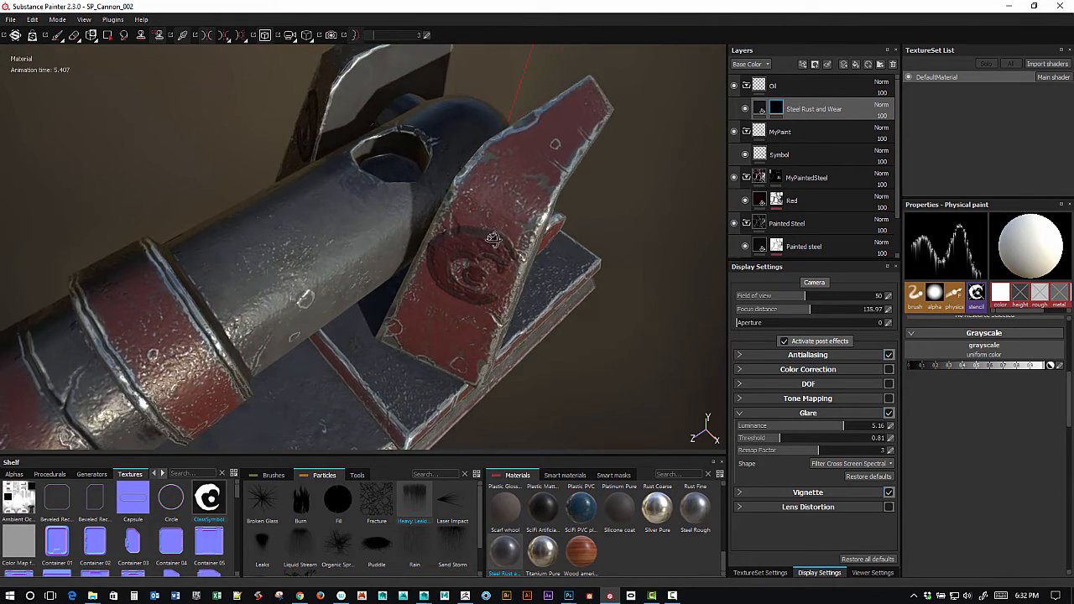
pyautogui.keyDown('alt'); pyautogui.moveTo(466, 245); pyautogui.dragTo(474, 201); pyautogui.keyUp('alt')
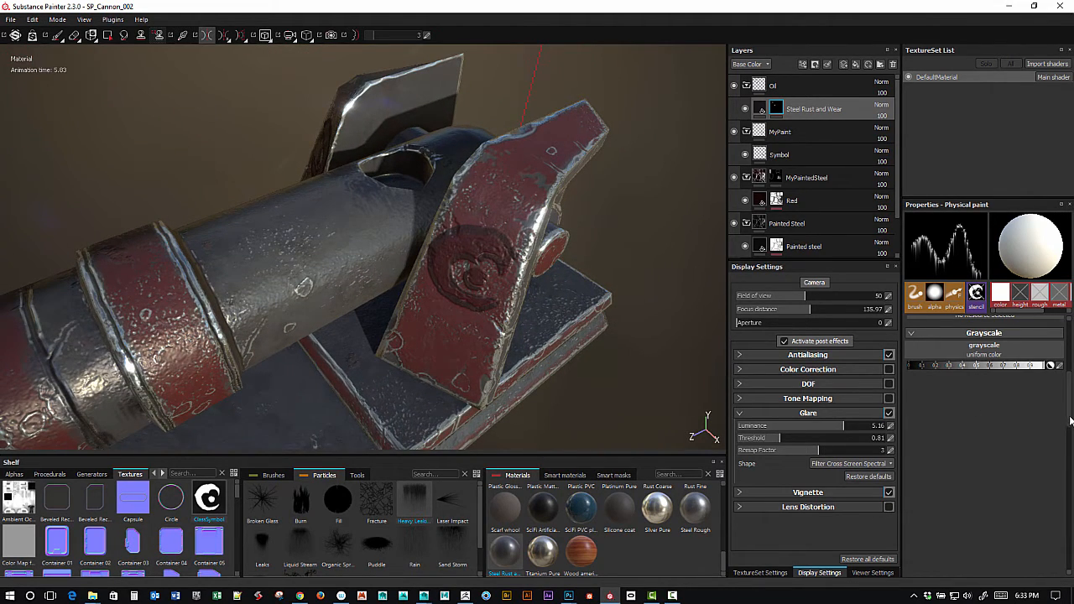
# Raise GlobalWind Z to its maximum in the leak brush's physics settings.
pyautogui.scroll(5, 990, 412)
pyautogui.scroll(3, 986, 420)
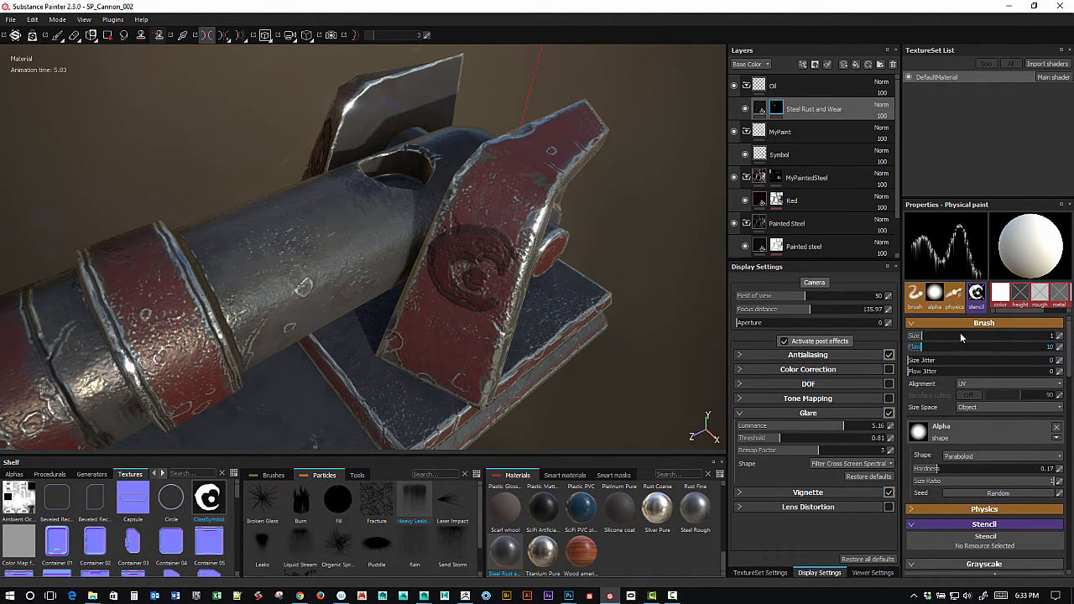
pyautogui.click(923, 509)
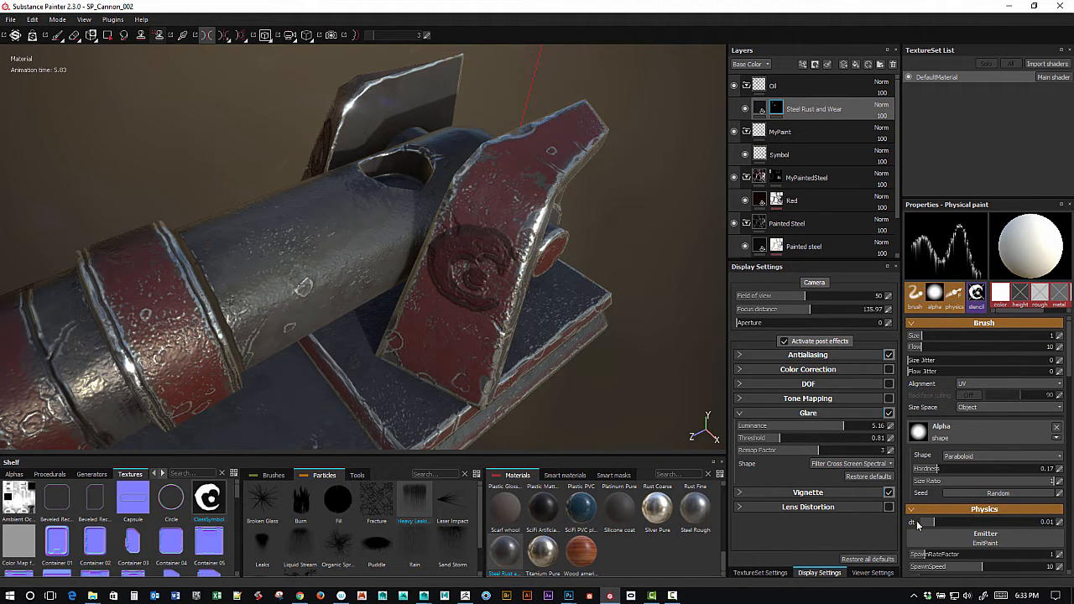
pyautogui.moveTo(1070, 376); pyautogui.dragTo(1071, 435)
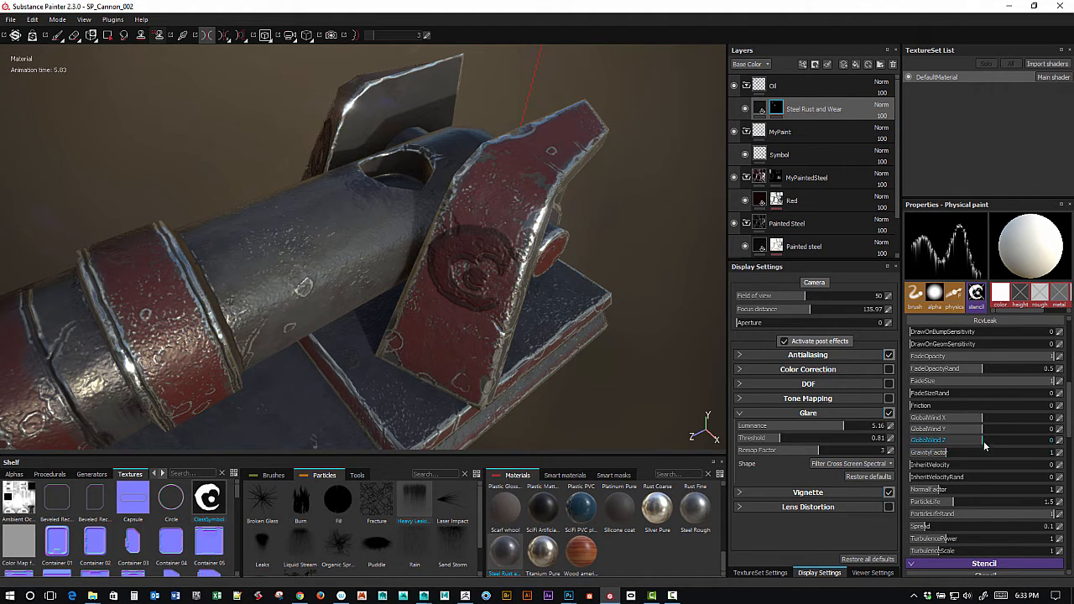
pyautogui.moveTo(992, 440); pyautogui.dragTo(1042, 442)
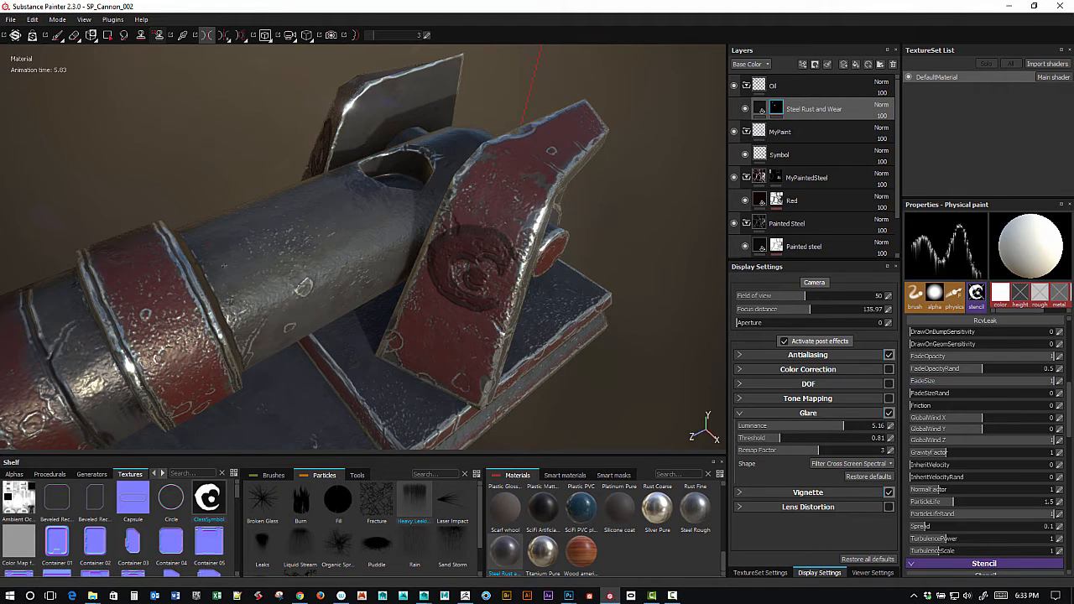
# Set GlobalWind Z to -1 and release several bursts of leak particles onto the barrel just behind the red band.
pyautogui.click(224, 266)
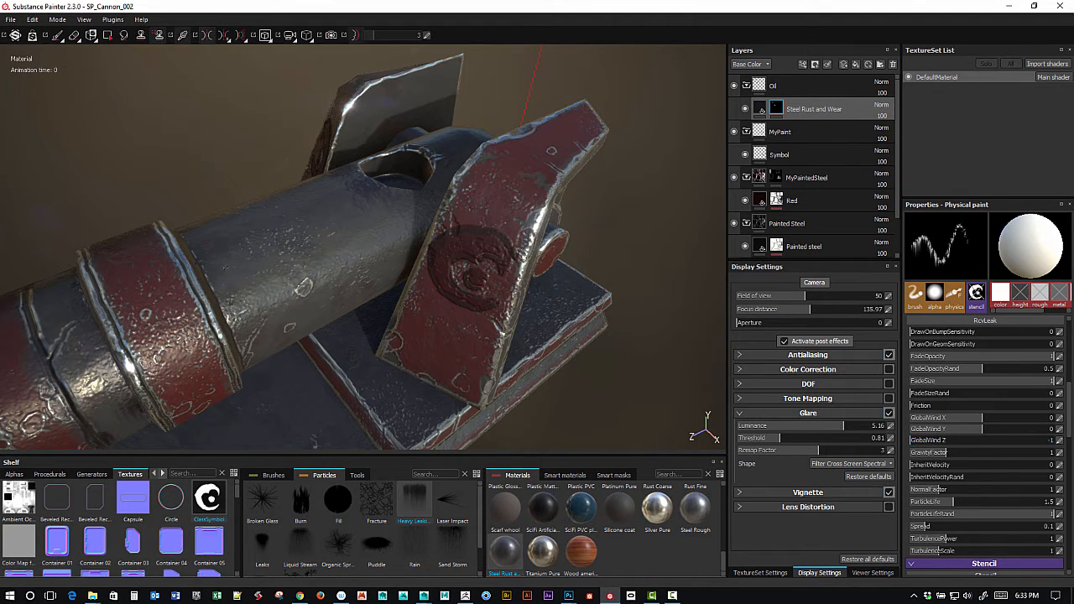
pyautogui.click(224, 269)
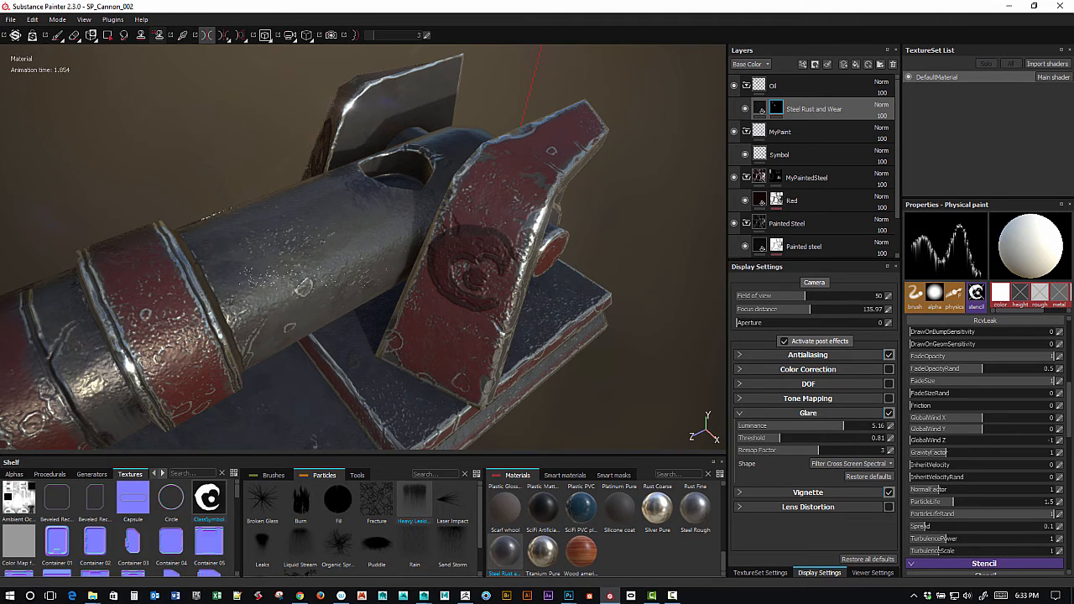
pyautogui.click(205, 261)
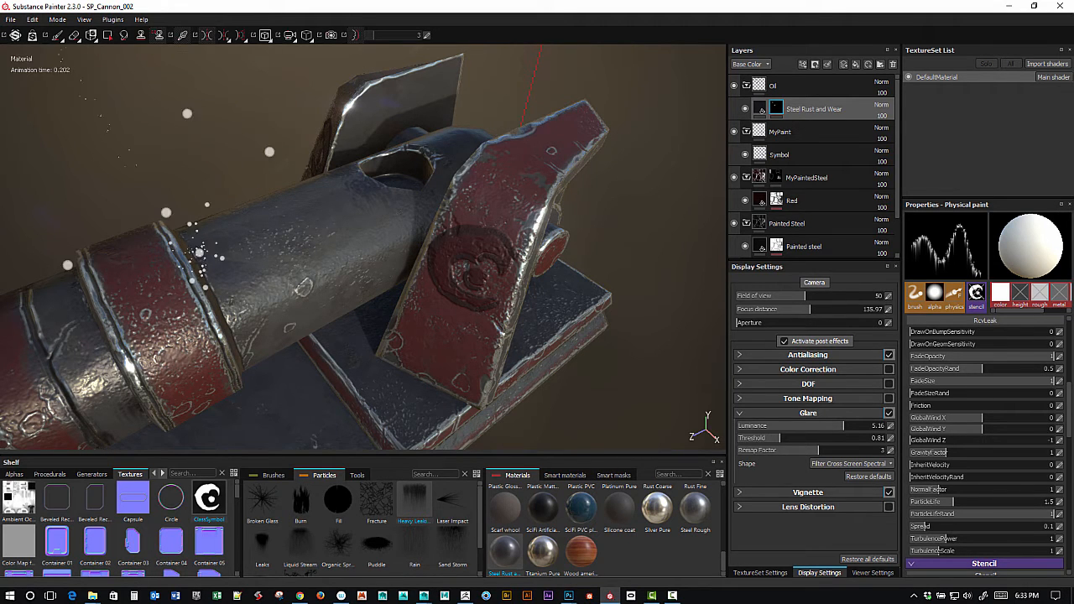
pyautogui.keyDown('alt'); pyautogui.moveTo(271, 261); pyautogui.dragTo(217, 195); pyautogui.keyUp('alt')
pyautogui.click(218, 266)
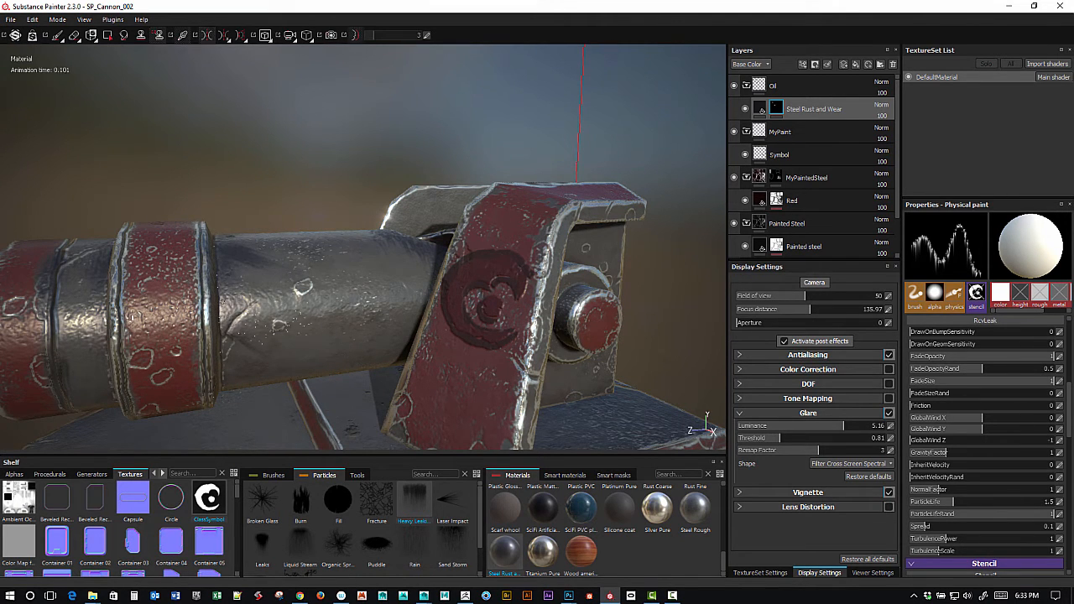
pyautogui.click(218, 262)
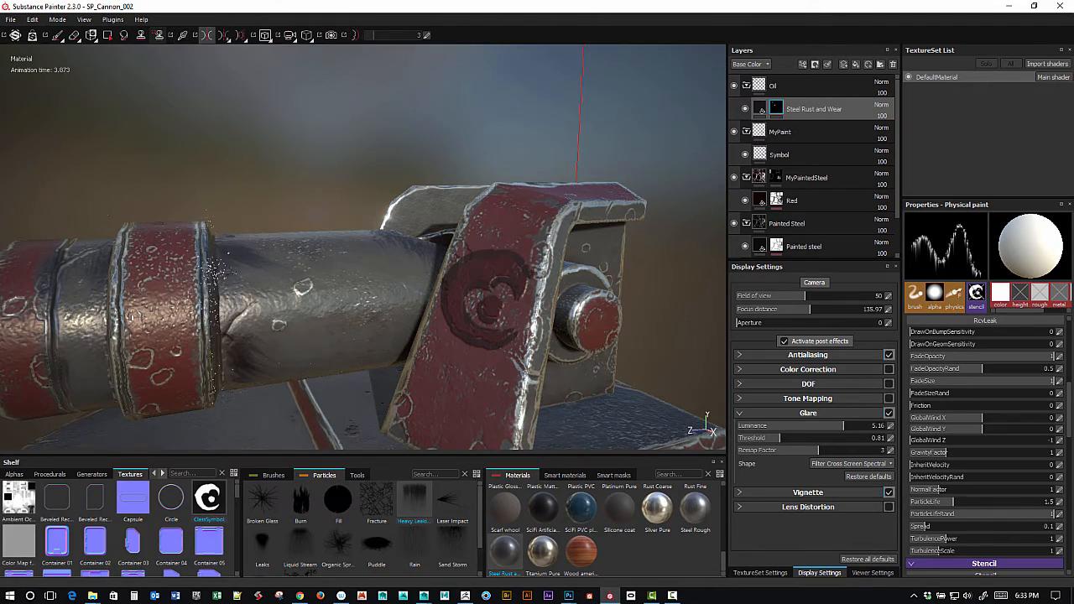
pyautogui.keyDown('alt'); pyautogui.moveTo(225, 176); pyautogui.dragTo(312, 322); pyautogui.keyUp('alt')
pyautogui.click(224, 244)
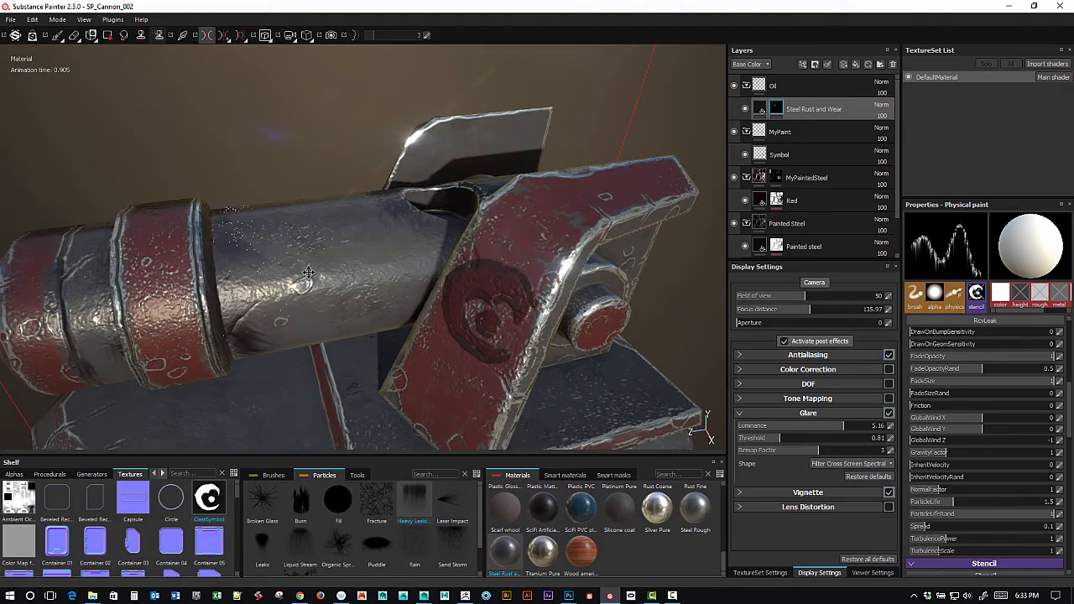
pyautogui.moveTo(227, 244)
pyautogui.keyDown('alt'); pyautogui.mouseDown()
pyautogui.moveTo(252, 279)
pyautogui.moveTo(267, 262)
pyautogui.moveTo(270, 198)
pyautogui.moveTo(287, 212)
pyautogui.moveTo(291, 196)
pyautogui.moveTo(299, 220)
pyautogui.moveTo(252, 289)
pyautogui.moveTo(273, 323)
pyautogui.moveTo(304, 281)
pyautogui.mouseUp(); pyautogui.keyUp('alt')
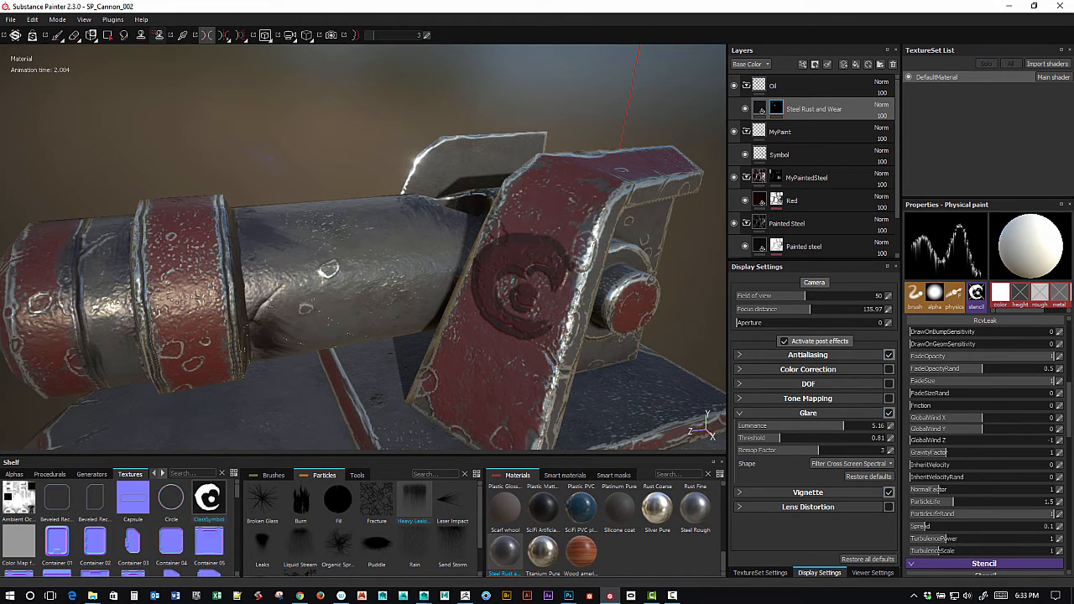
pyautogui.keyDown('alt'); pyautogui.moveTo(302, 364); pyautogui.dragTo(313, 326); pyautogui.keyUp('alt')
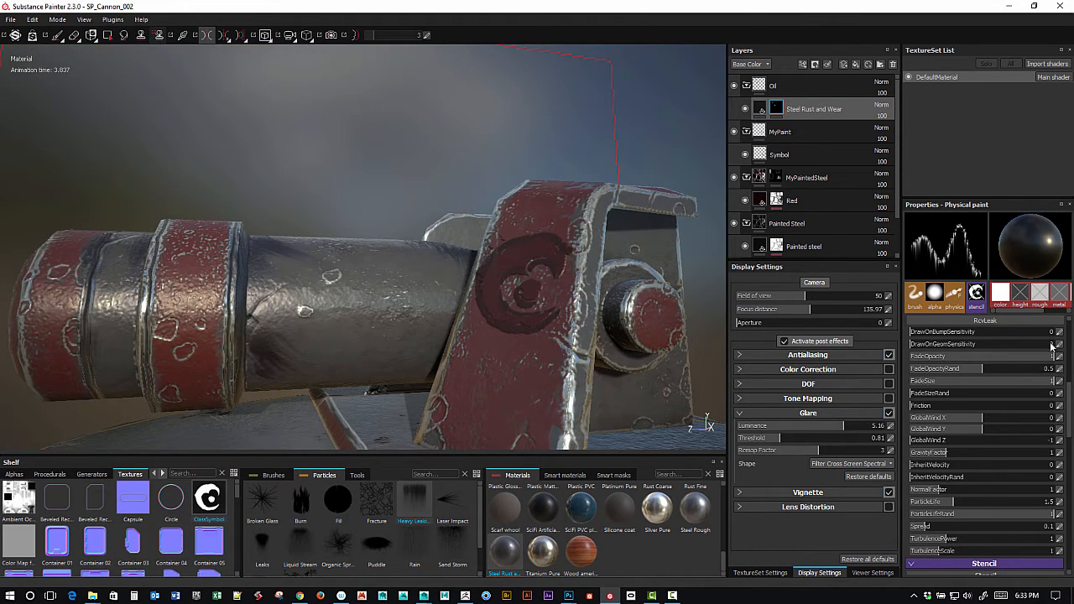
# Switch the brush's grayscale to black and spray particles over the barrel behind the red band and beside the symbol plate.
pyautogui.scroll(-5, 1049, 377)
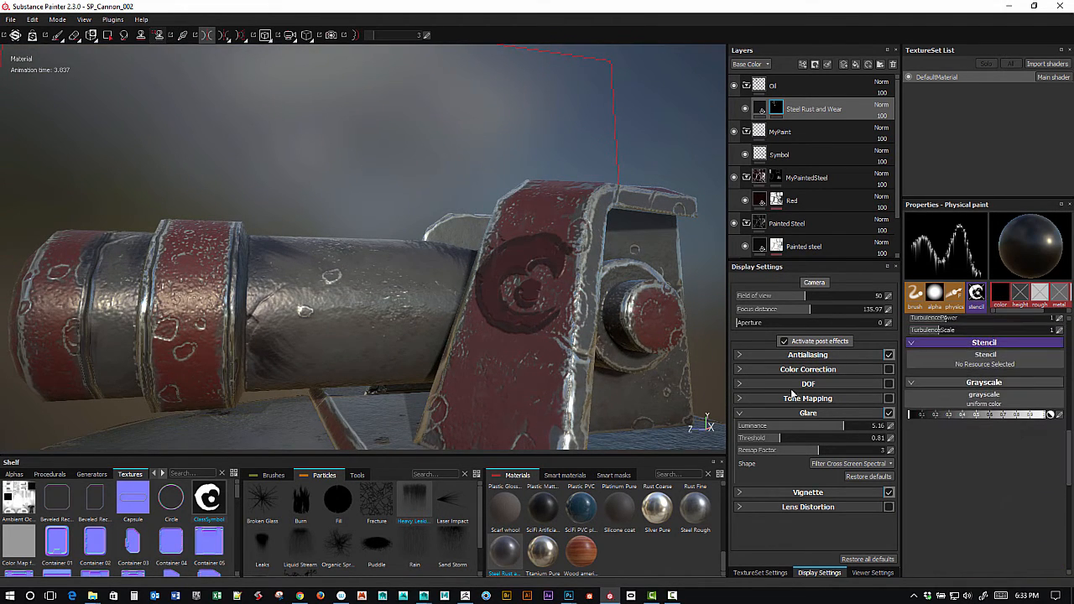
pyautogui.moveTo(242, 260)
pyautogui.mouseDown()
pyautogui.moveTo(252, 273)
pyautogui.moveTo(328, 286)
pyautogui.mouseUp()
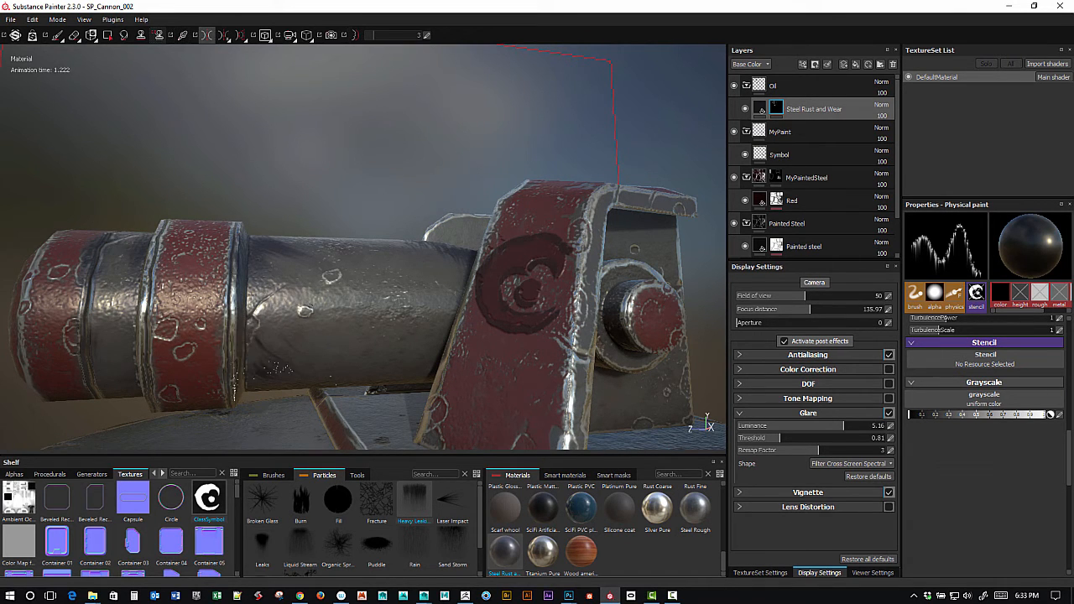
pyautogui.keyDown('alt'); pyautogui.moveTo(318, 264); pyautogui.dragTo(316, 315); pyautogui.keyUp('alt')
pyautogui.moveTo(250, 205); pyautogui.dragTo(357, 294)
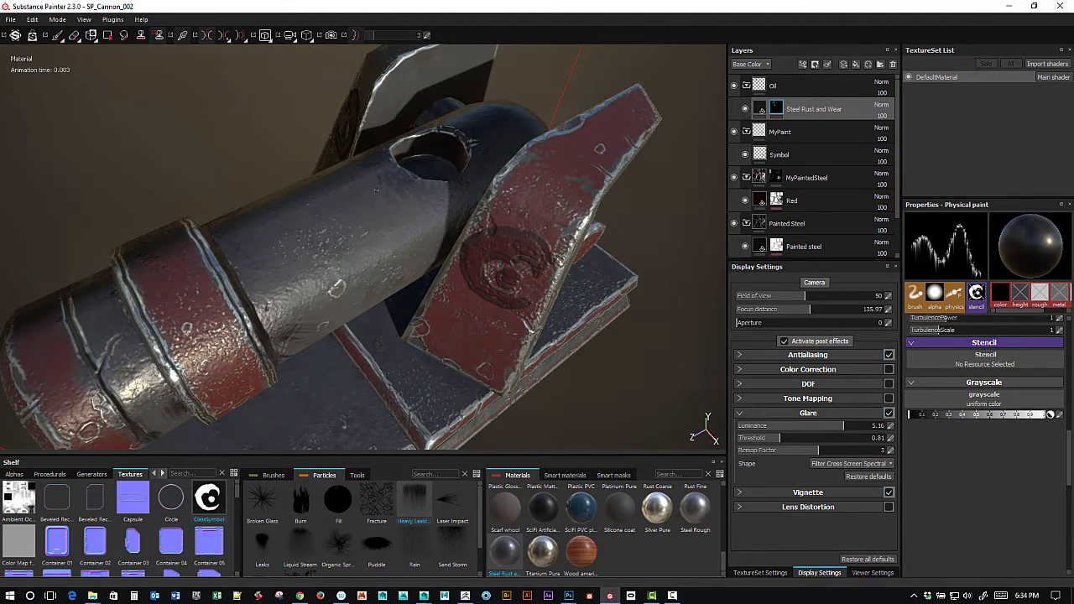
pyautogui.moveTo(360, 167); pyautogui.dragTo(386, 182)
pyautogui.moveTo(377, 243); pyautogui.dragTo(411, 251)
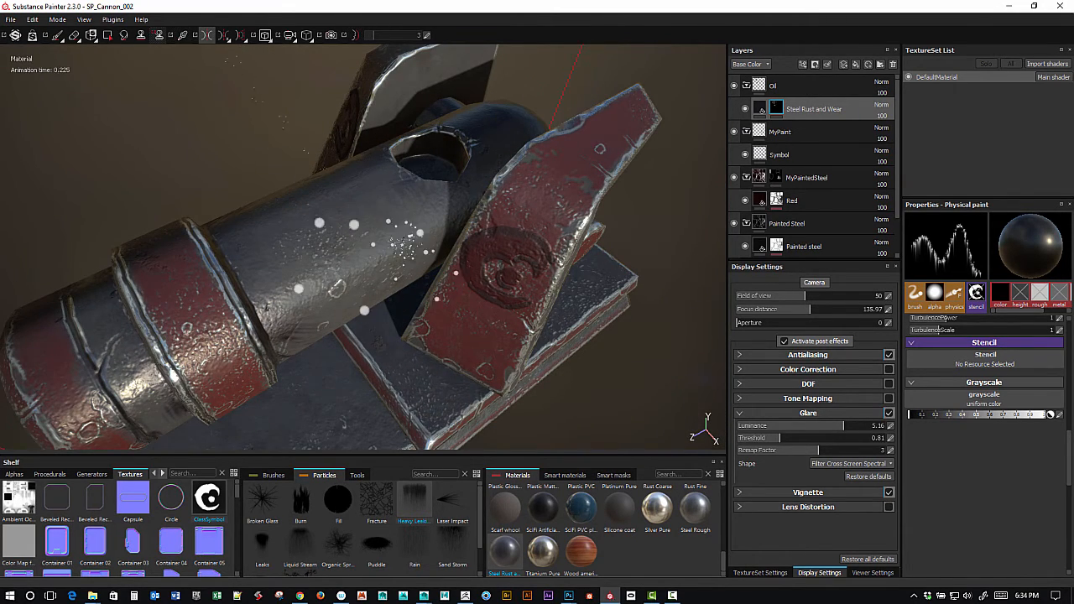
# Switch the brush's grayscale to white and set GlobalWind Z to 0.01 and GlobalWind Y to -0.68.
pyautogui.moveTo(412, 294)
pyautogui.keyDown('alt'); pyautogui.mouseDown()
pyautogui.moveTo(394, 243)
pyautogui.moveTo(478, 253)
pyautogui.moveTo(573, 233)
pyautogui.moveTo(537, 287)
pyautogui.mouseUp(); pyautogui.keyUp('alt')
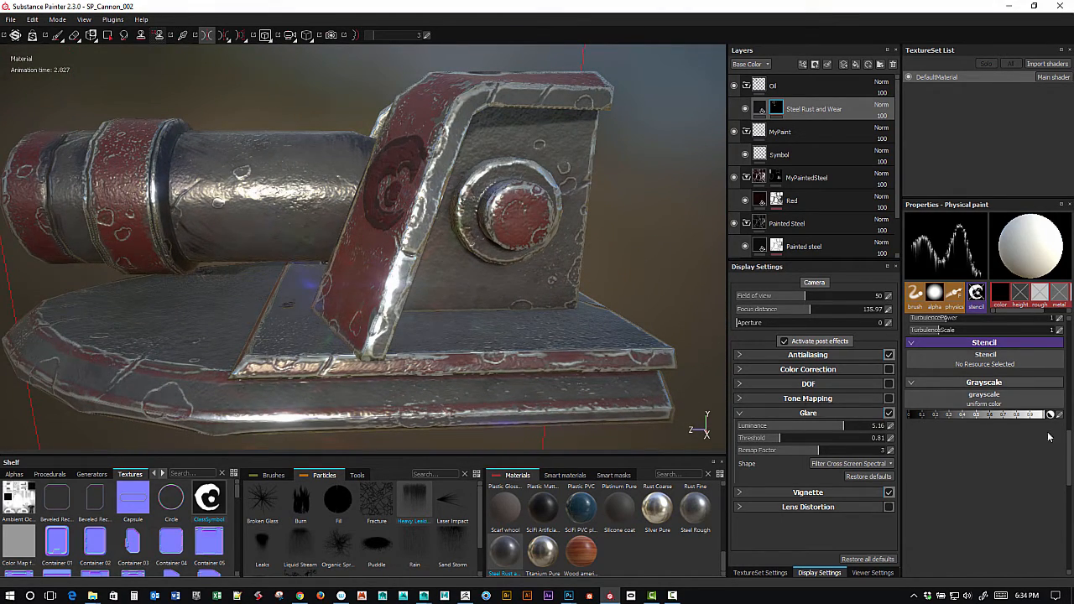
pyautogui.moveTo(1069, 461); pyautogui.dragTo(1066, 415)
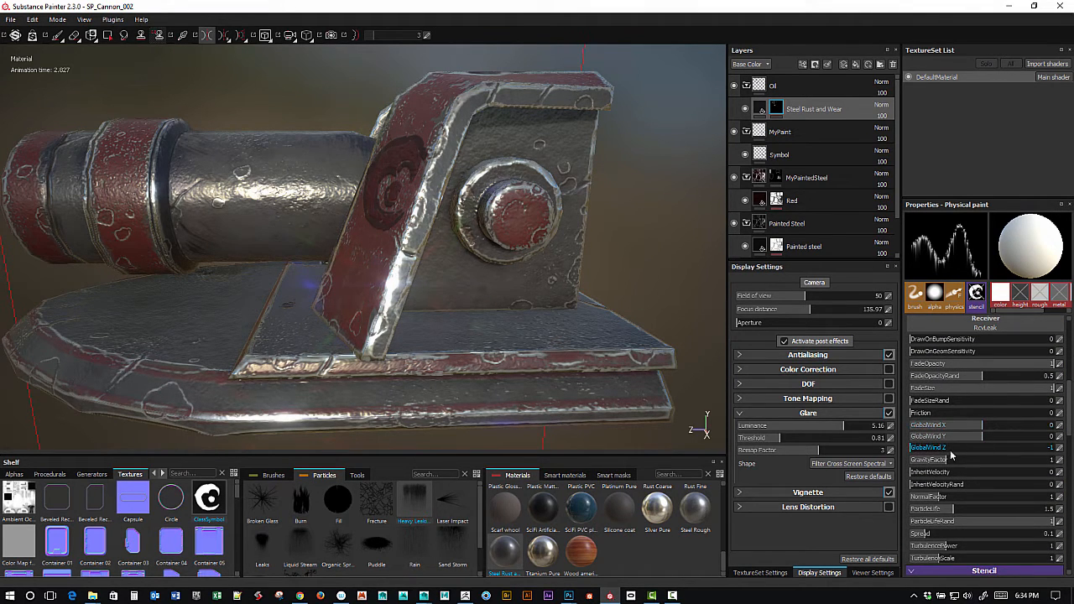
pyautogui.moveTo(952, 453)
pyautogui.mouseDown()
pyautogui.moveTo(976, 453)
pyautogui.moveTo(938, 438)
pyautogui.mouseUp()
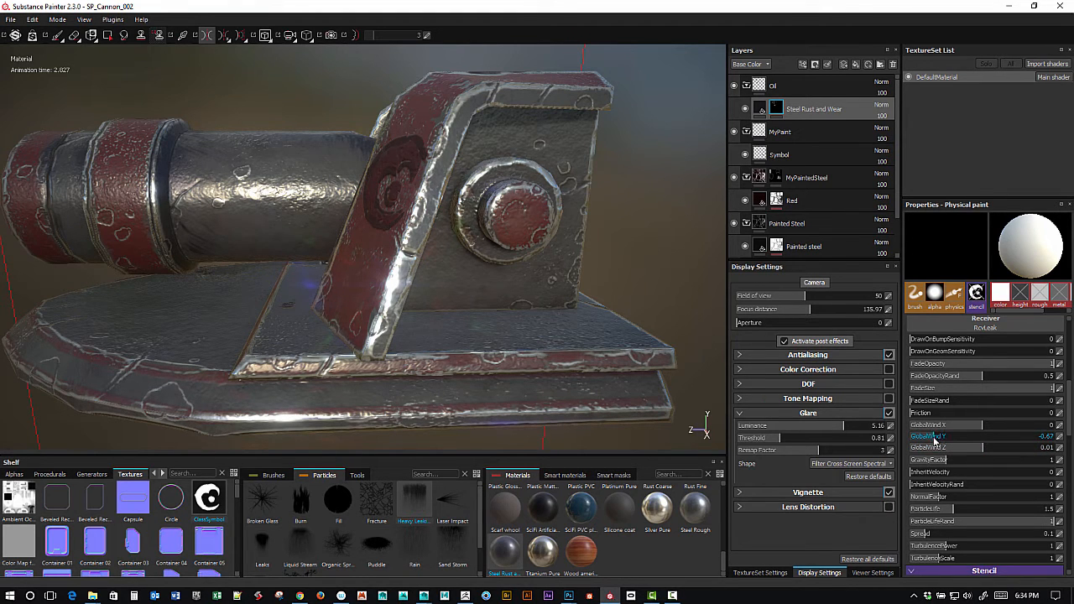
# Release leak particles onto the outer face of the mount's side plate, around its round bolt.
pyautogui.keyDown('alt'); pyautogui.moveTo(647, 184); pyautogui.dragTo(487, 193); pyautogui.keyUp('alt')
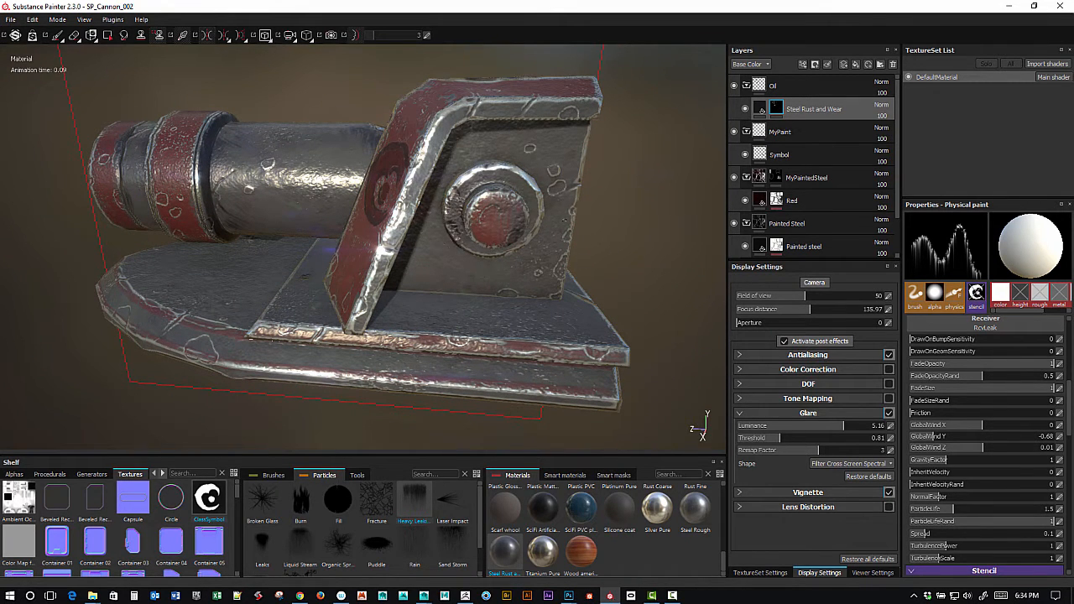
pyautogui.click(558, 168)
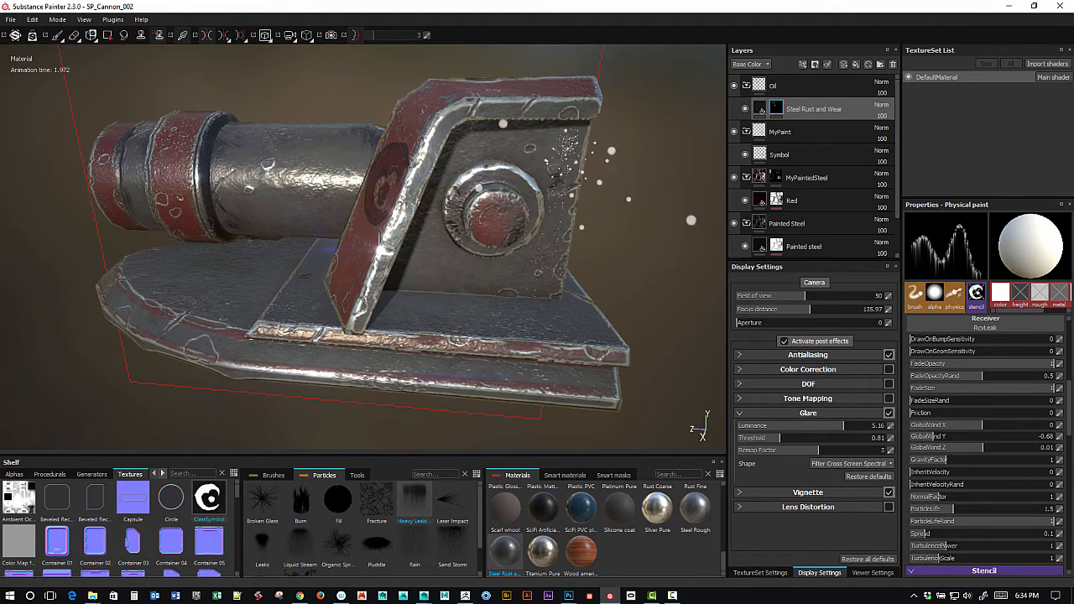
pyautogui.keyDown('alt'); pyautogui.moveTo(560, 227); pyautogui.dragTo(434, 217); pyautogui.keyUp('alt')
pyautogui.click(434, 217)
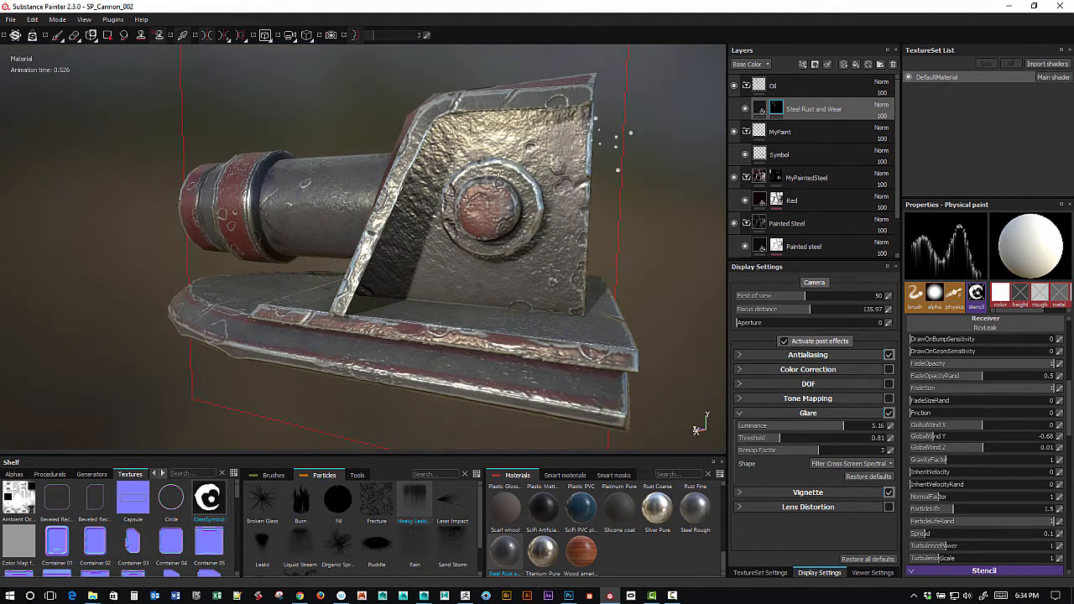
pyautogui.keyDown('alt'); pyautogui.moveTo(578, 270); pyautogui.dragTo(603, 281); pyautogui.keyUp('alt')
pyautogui.click(588, 260)
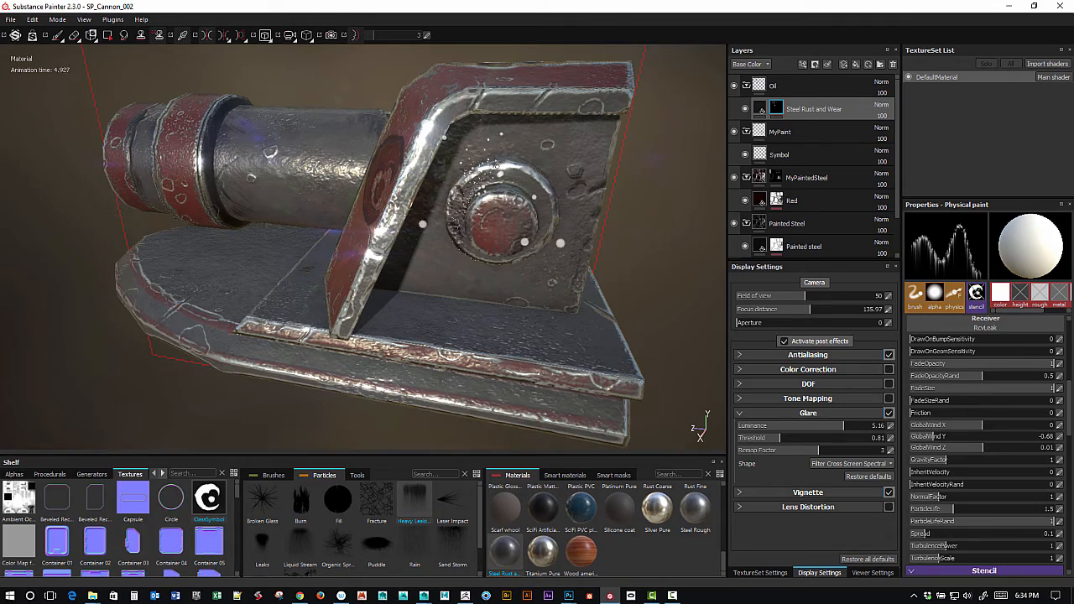
# Release leak particles onto the red top surface of the side plate beside the barrel opening.
pyautogui.keyDown('alt'); pyautogui.moveTo(603, 273); pyautogui.dragTo(542, 238); pyautogui.keyUp('alt')
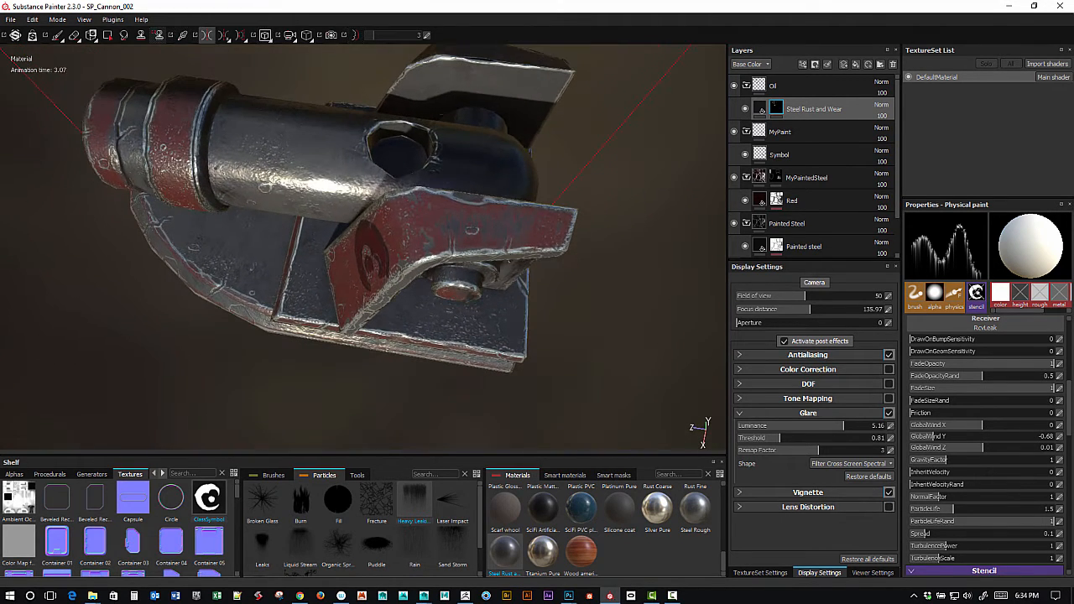
pyautogui.moveTo(491, 202)
pyautogui.mouseDown()
pyautogui.moveTo(449, 195)
pyautogui.moveTo(477, 201)
pyautogui.mouseUp()
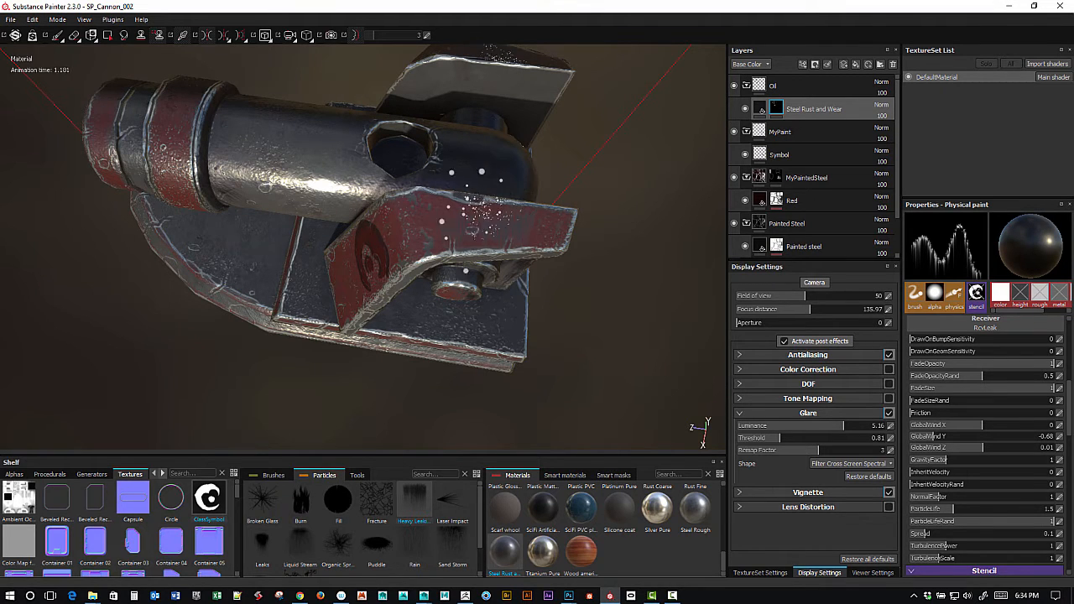
pyautogui.click(501, 223)
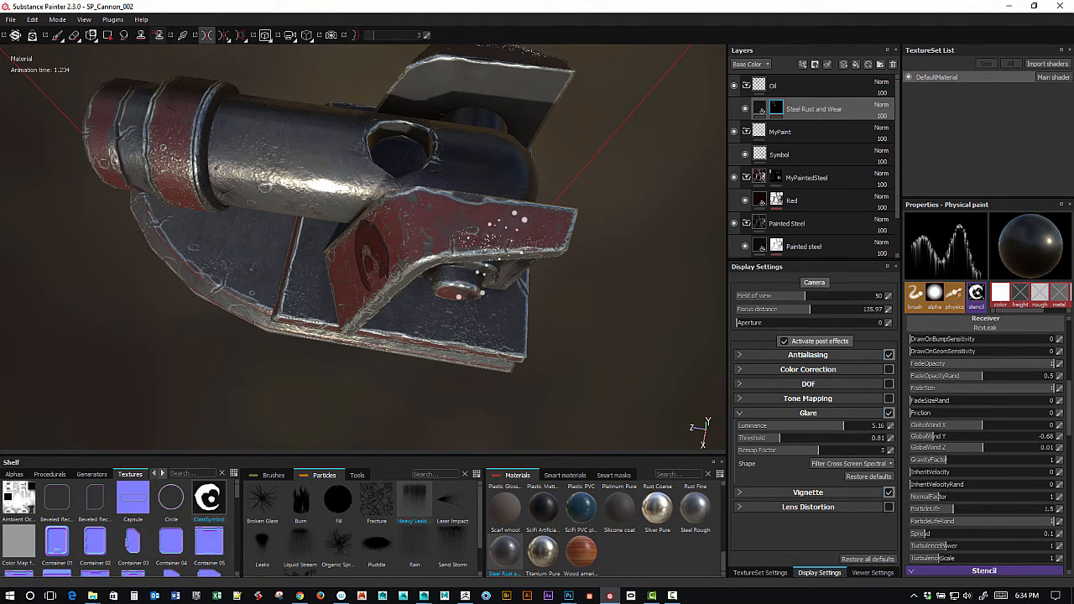
# Release leak particles over the barrel's rounded rear end, undoing one burst and spraying its top again.
pyautogui.keyDown('alt'); pyautogui.moveTo(470, 302); pyautogui.dragTo(335, 199); pyautogui.keyUp('alt')
pyautogui.keyDown('alt'); pyautogui.moveTo(419, 220); pyautogui.dragTo(403, 220); pyautogui.keyUp('alt')
pyautogui.keyDown('shift'); pyautogui.moveTo(403, 220); pyautogui.dragTo(520, 222, button='right'); pyautogui.keyUp('shift')
pyautogui.keyDown('alt'); pyautogui.moveTo(570, 222); pyautogui.dragTo(392, 220); pyautogui.keyUp('alt')
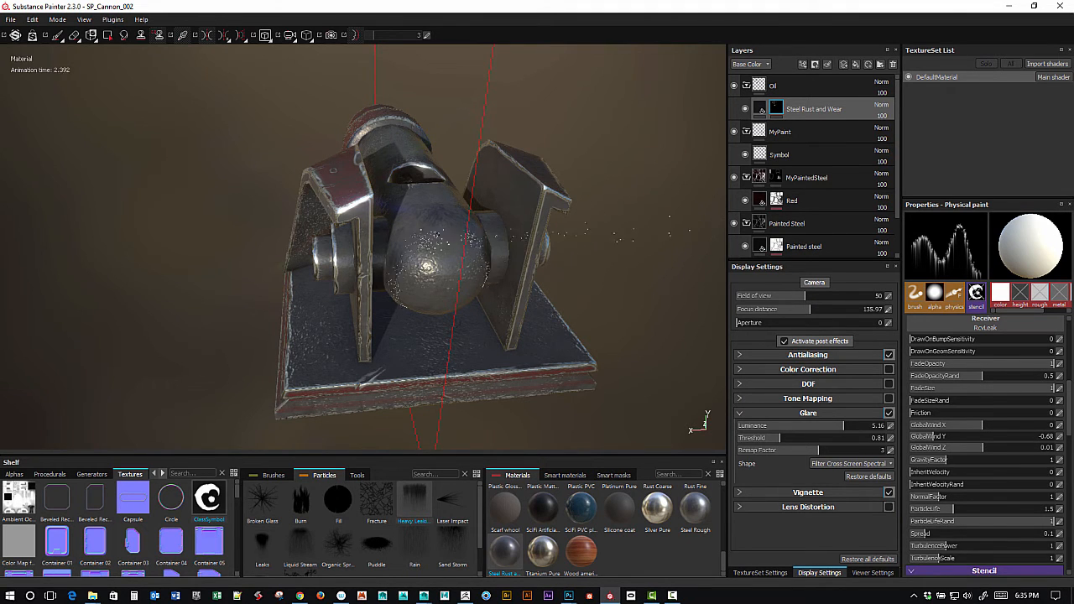
pyautogui.moveTo(466, 208); pyautogui.dragTo(429, 212)
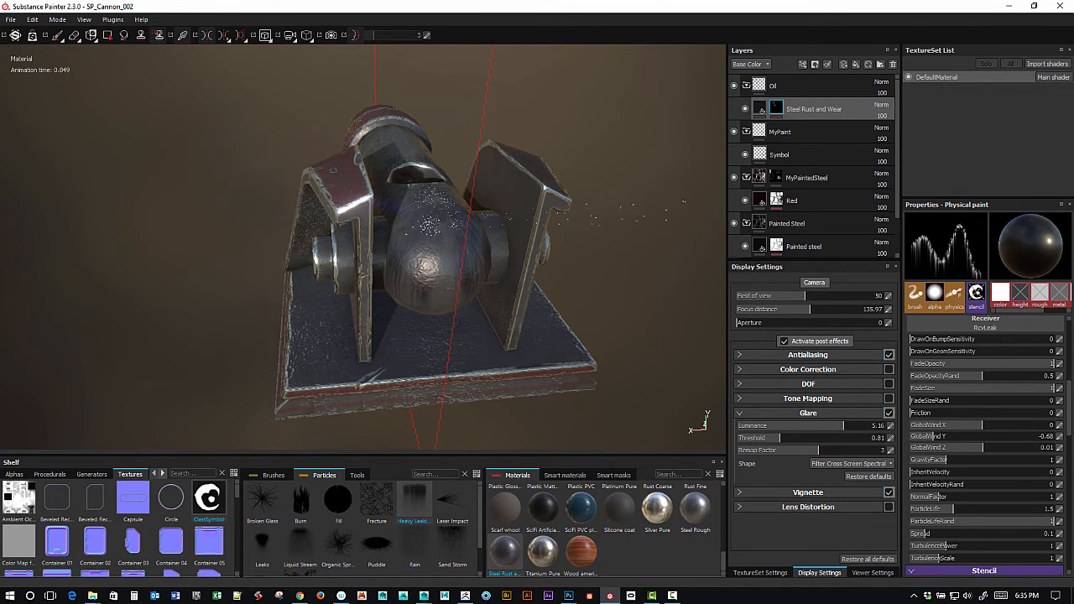
pyautogui.hotkey('ctrl', 'z')
pyautogui.click(437, 204)
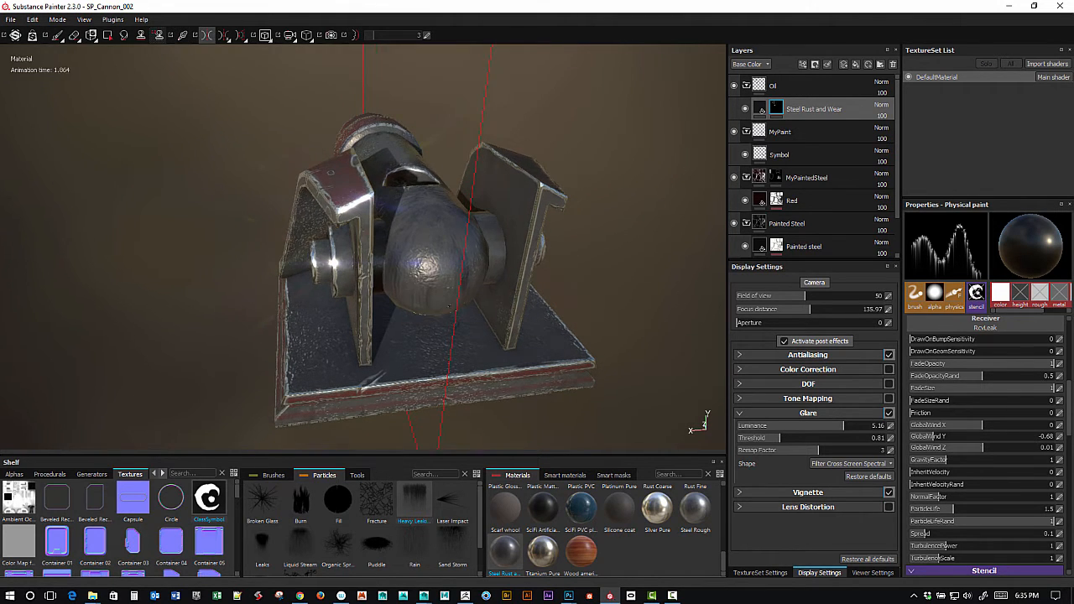
# Release leak particles onto the rear of the base, along its back edge, corner and side edge.
pyautogui.click(472, 314)
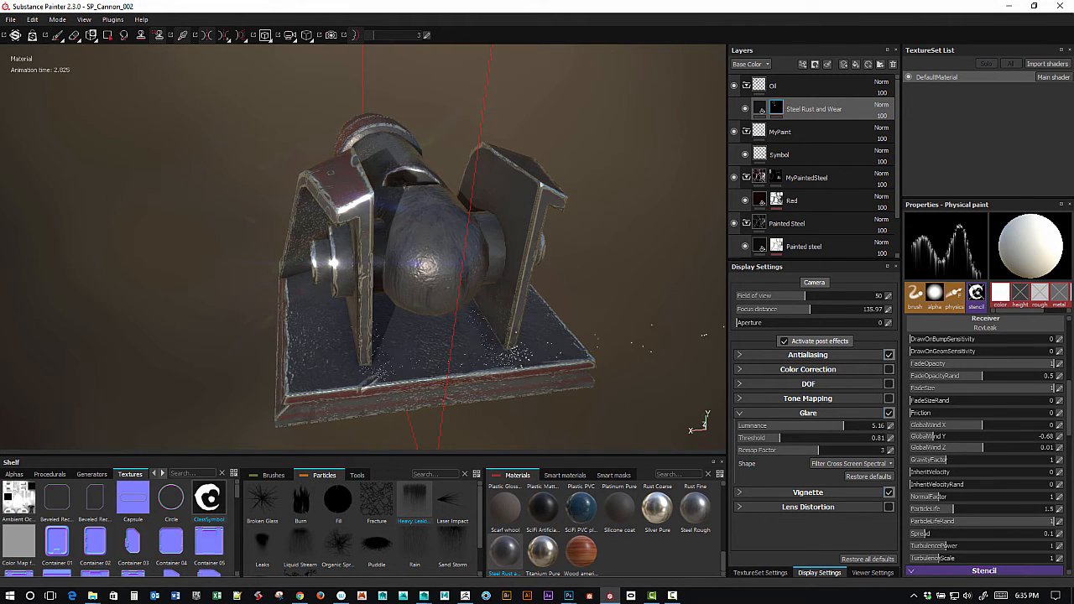
pyautogui.click(471, 309)
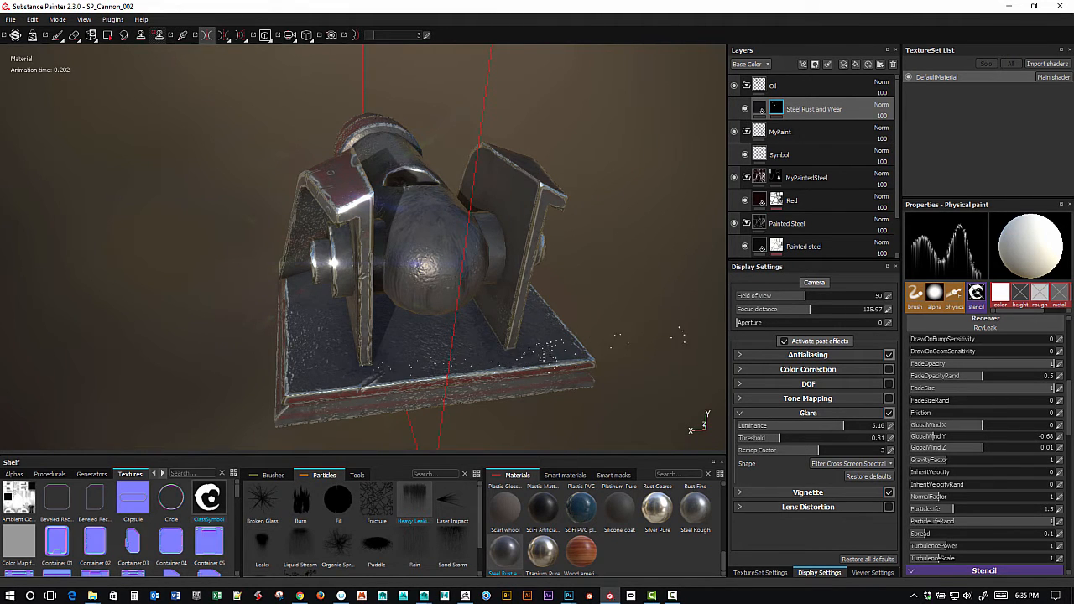
pyautogui.keyDown('alt'); pyautogui.moveTo(428, 310); pyautogui.dragTo(534, 250); pyautogui.keyUp('alt')
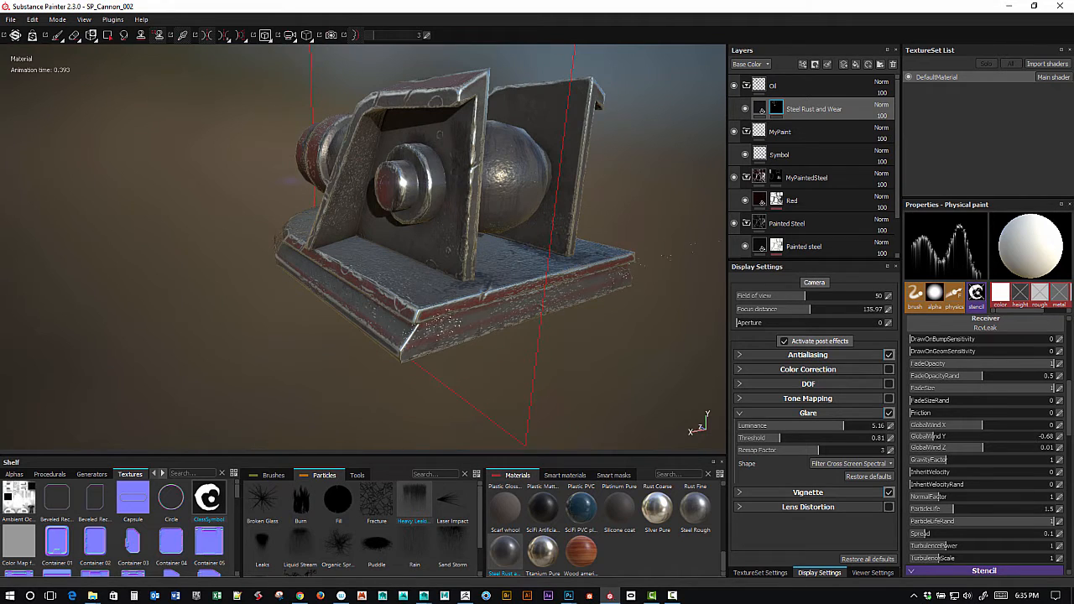
pyautogui.click(393, 316)
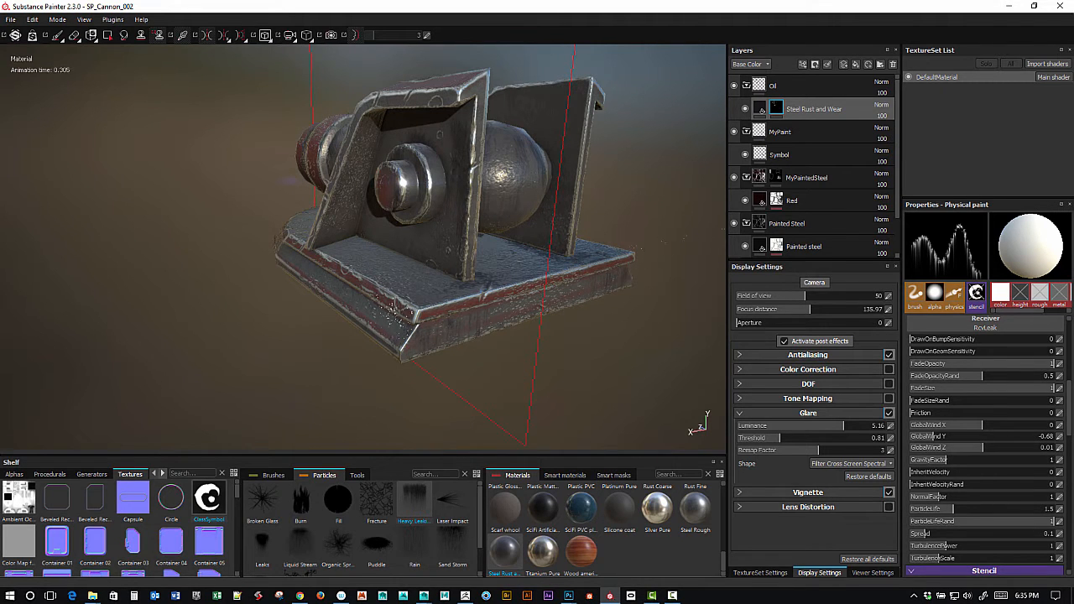
pyautogui.keyDown('alt'); pyautogui.moveTo(398, 317); pyautogui.dragTo(558, 317); pyautogui.keyUp('alt')
pyautogui.click(432, 257)
pyautogui.keyDown('alt'); pyautogui.moveTo(437, 285); pyautogui.dragTo(510, 243); pyautogui.keyUp('alt')
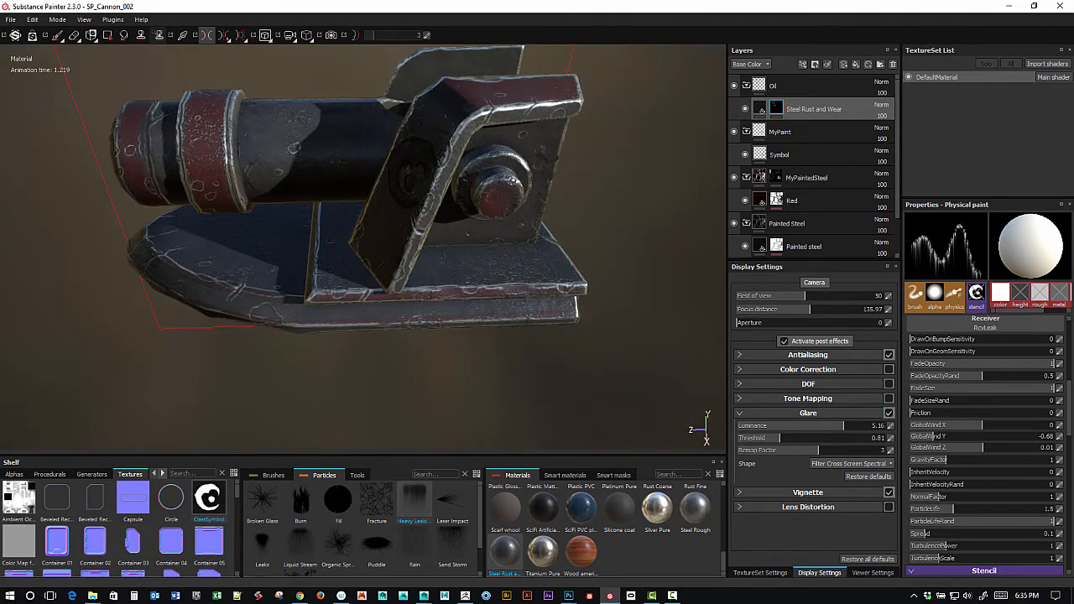
# Release leak particles across the front deck of the base beneath the barrel.
pyautogui.keyDown('shift'); pyautogui.moveTo(493, 252); pyautogui.dragTo(477, 253, button='right'); pyautogui.keyUp('shift')
pyautogui.keyDown('alt'); pyautogui.moveTo(470, 273); pyautogui.dragTo(509, 279); pyautogui.keyUp('alt')
pyautogui.moveTo(336, 240)
pyautogui.mouseDown()
pyautogui.moveTo(221, 253)
pyautogui.moveTo(344, 239)
pyautogui.moveTo(382, 217)
pyautogui.moveTo(214, 289)
pyautogui.moveTo(248, 309)
pyautogui.moveTo(295, 313)
pyautogui.mouseUp()
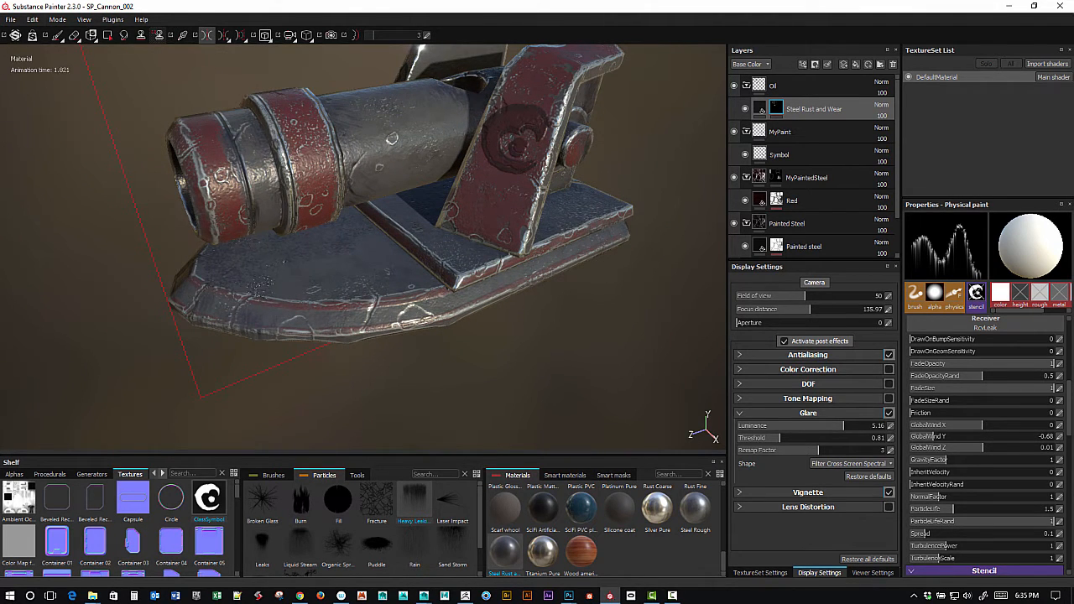
pyautogui.moveTo(289, 241); pyautogui.dragTo(338, 227)
pyautogui.keyDown('alt'); pyautogui.moveTo(374, 275); pyautogui.dragTo(344, 245); pyautogui.keyUp('alt')
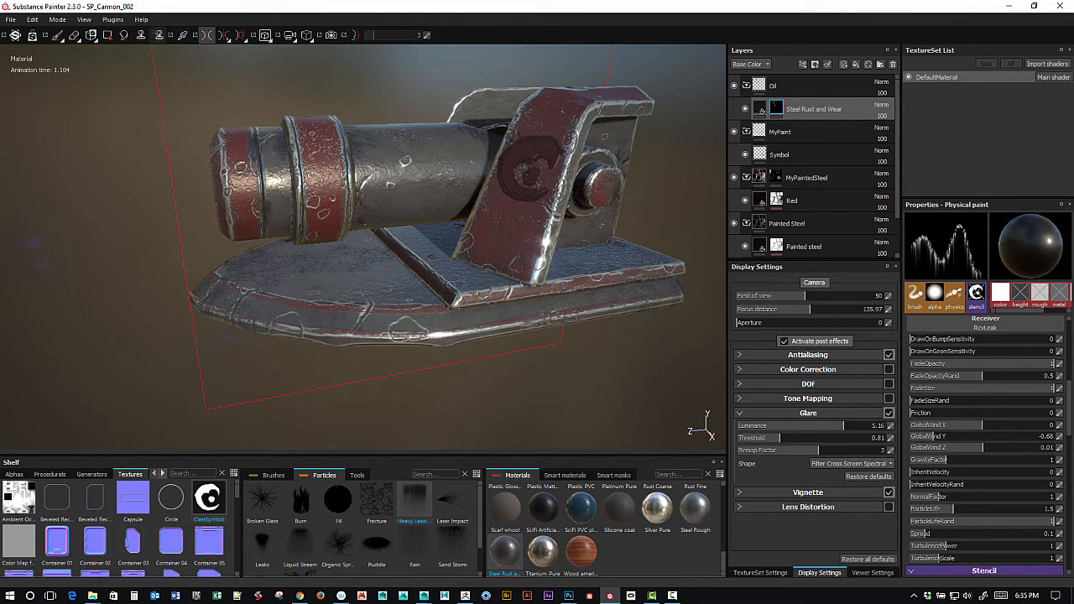
pyautogui.keyDown('alt'); pyautogui.moveTo(362, 230); pyautogui.dragTo(386, 247); pyautogui.keyUp('alt')
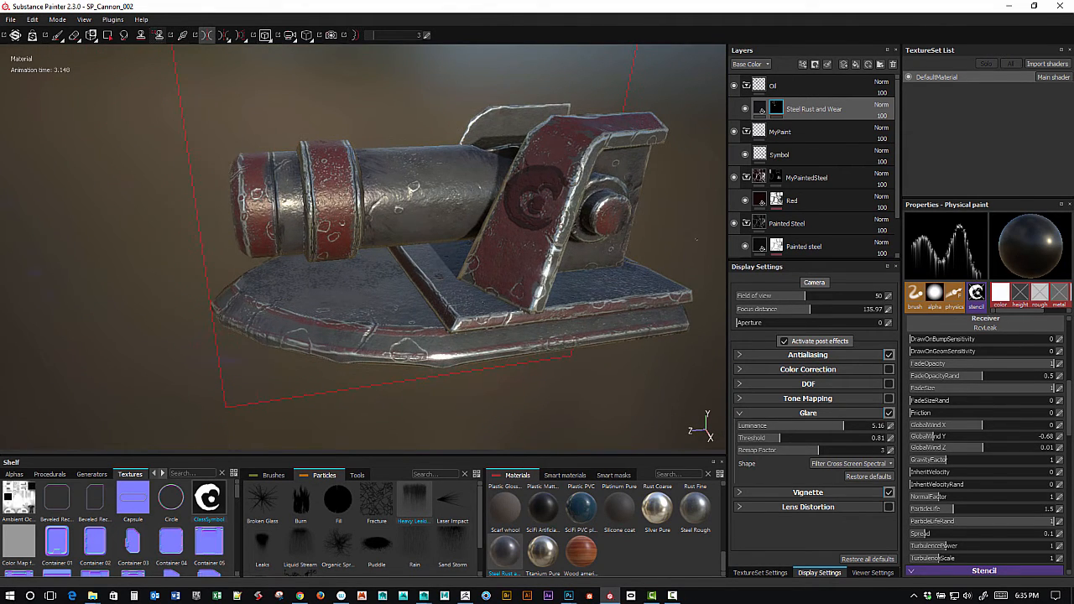
# Choose the Bark 1 brush and set its grayscale value to white for painting the Steel Rust and Wear mask.
pyautogui.click(272, 476)
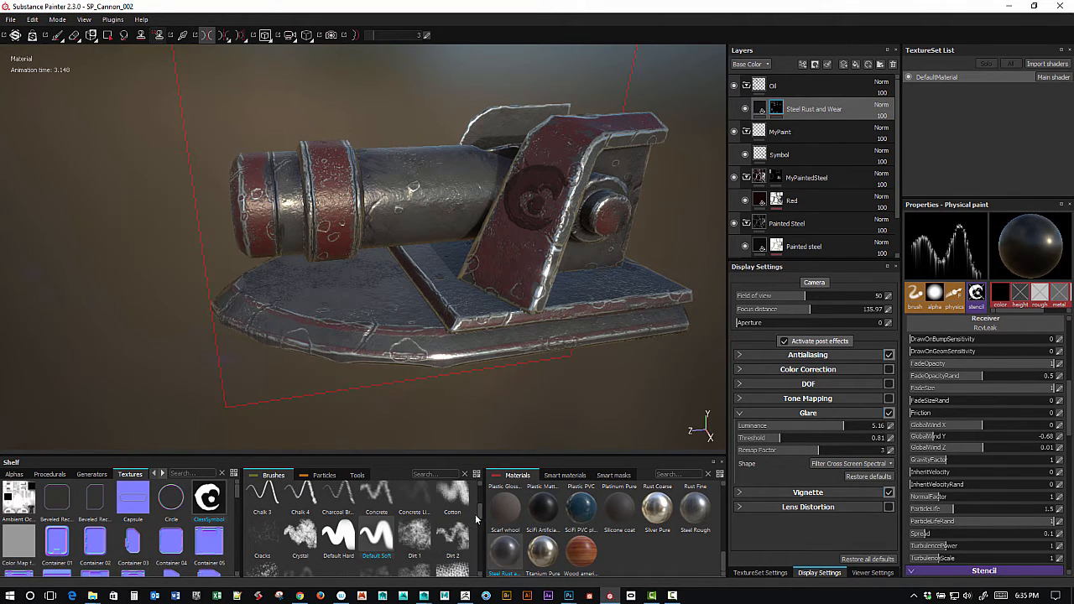
pyautogui.moveTo(479, 513); pyautogui.dragTo(490, 538)
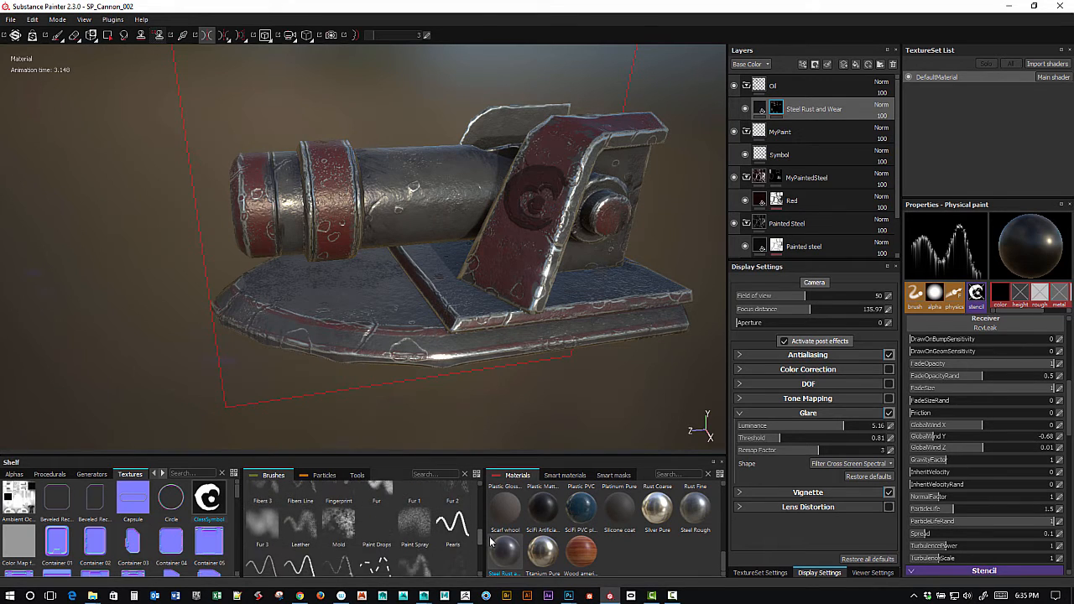
pyautogui.scroll(5, 363, 500)
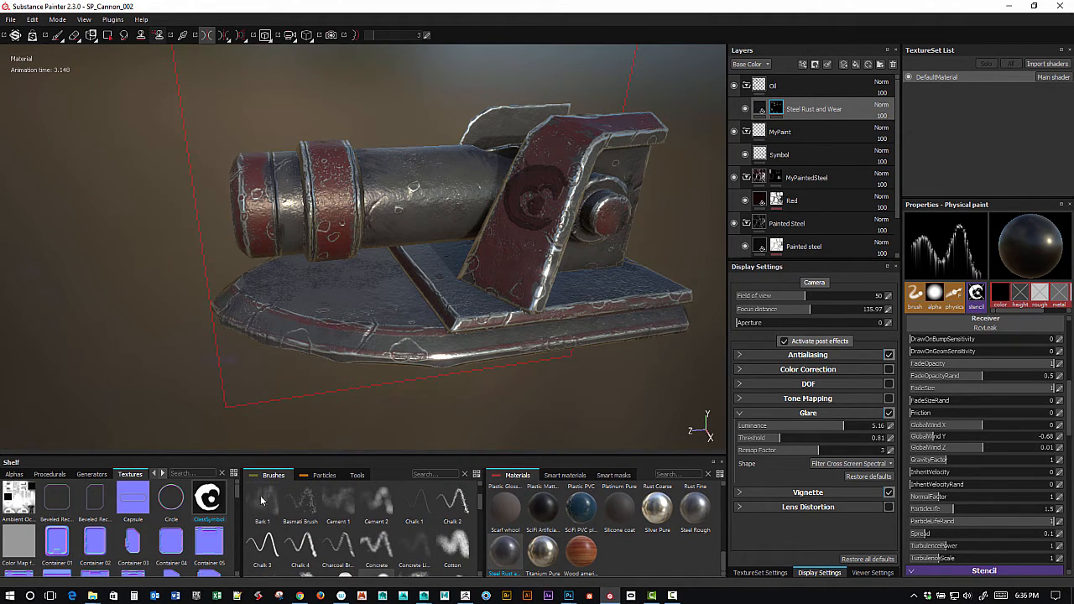
pyautogui.click(265, 500)
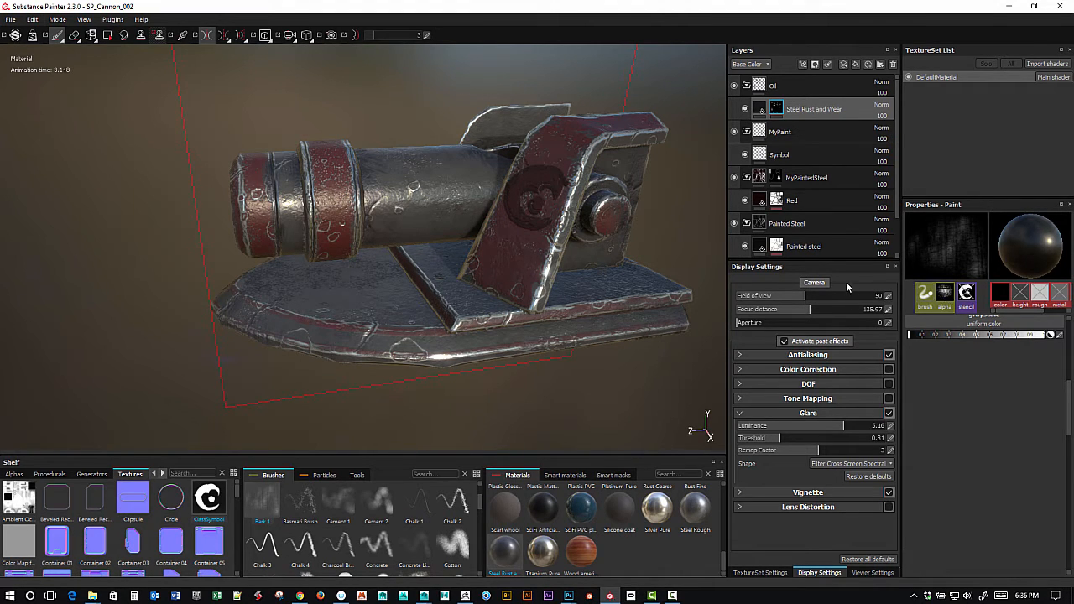
pyautogui.moveTo(946, 335); pyautogui.dragTo(1052, 337)
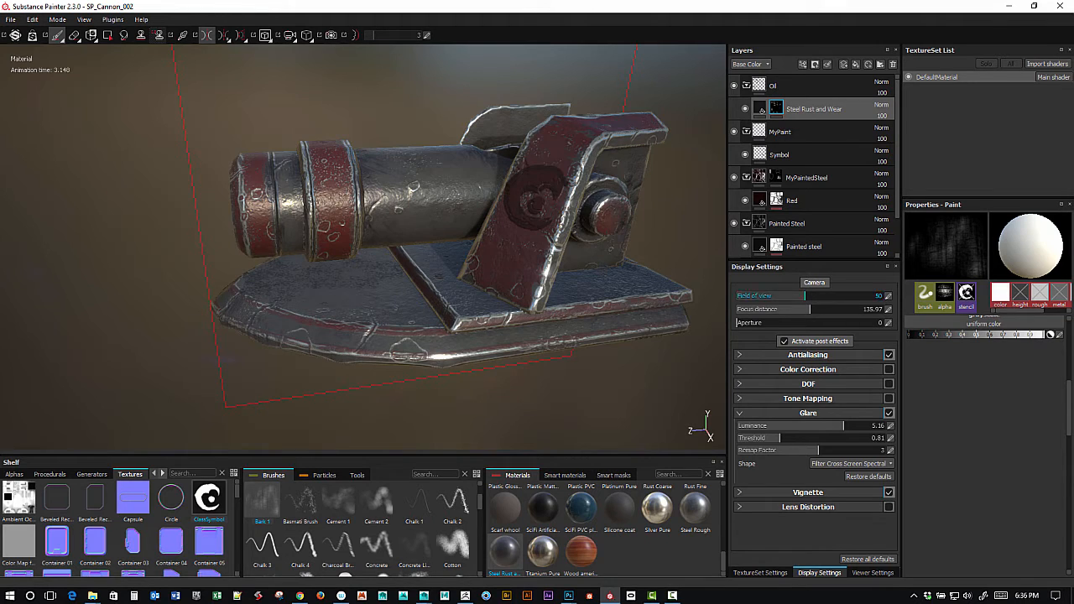
# Set the brush flow to 49 and brush a bark-textured patch onto the barrel just behind its wide red band.
pyautogui.keyDown('alt'); pyautogui.moveTo(459, 235); pyautogui.dragTo(490, 321, button='middle'); pyautogui.keyUp('alt')
pyautogui.keyDown('alt'); pyautogui.moveTo(490, 321); pyautogui.dragTo(489, 275, button='right'); pyautogui.keyUp('alt')
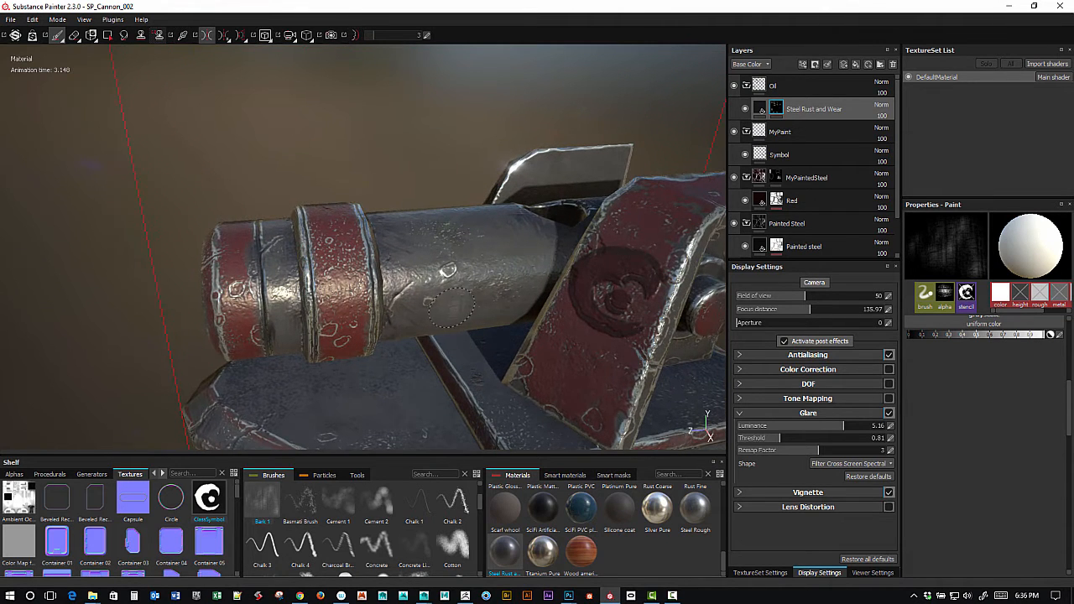
pyautogui.scroll(5, 1070, 413)
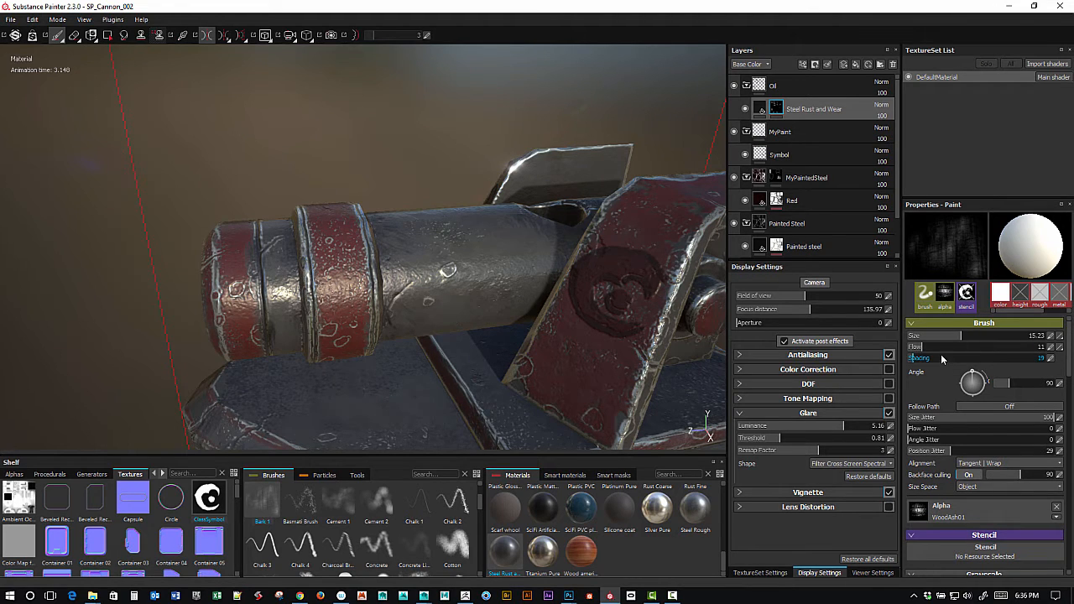
pyautogui.moveTo(923, 351); pyautogui.dragTo(977, 347)
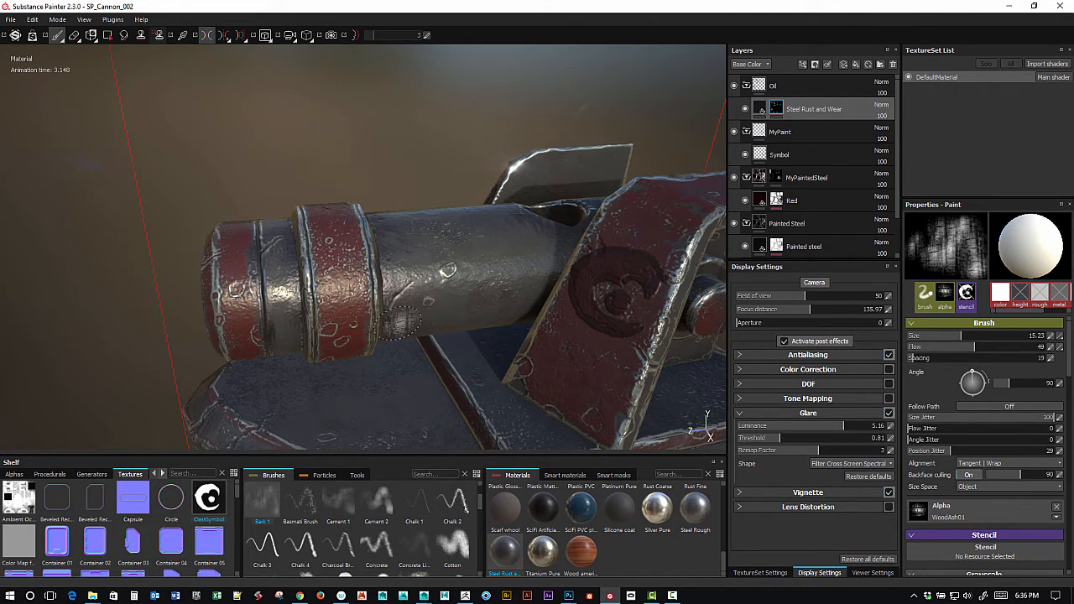
pyautogui.moveTo(401, 321); pyautogui.dragTo(396, 301)
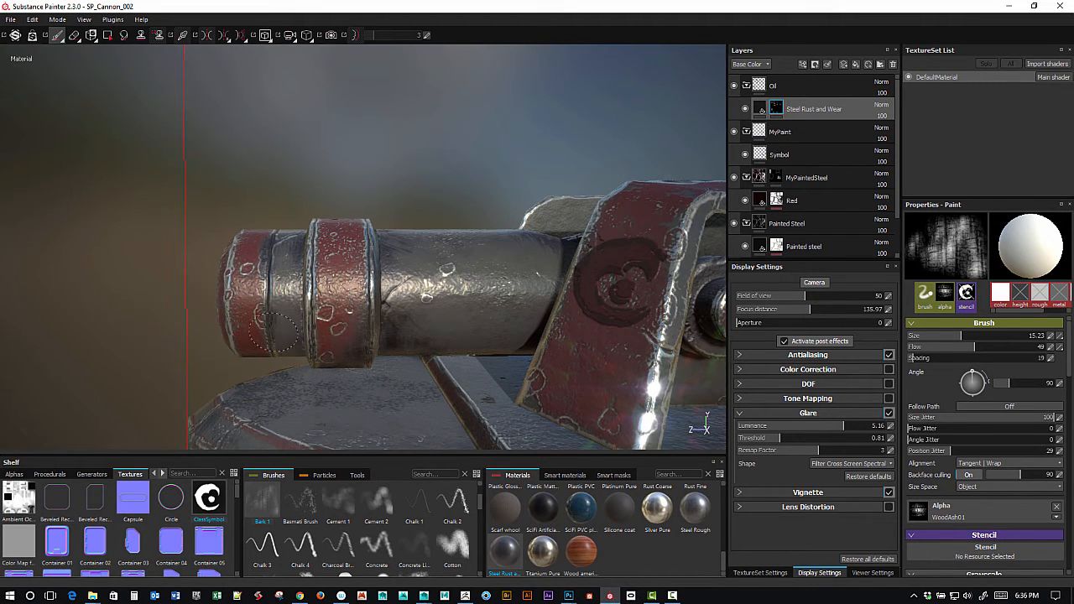
# Examine the oil weathering on the barrel, side plate, pivot and base edges from several angles.
pyautogui.moveTo(307, 351)
pyautogui.keyDown('alt'); pyautogui.mouseDown()
pyautogui.moveTo(465, 299)
pyautogui.moveTo(475, 253)
pyautogui.mouseUp(); pyautogui.keyUp('alt')
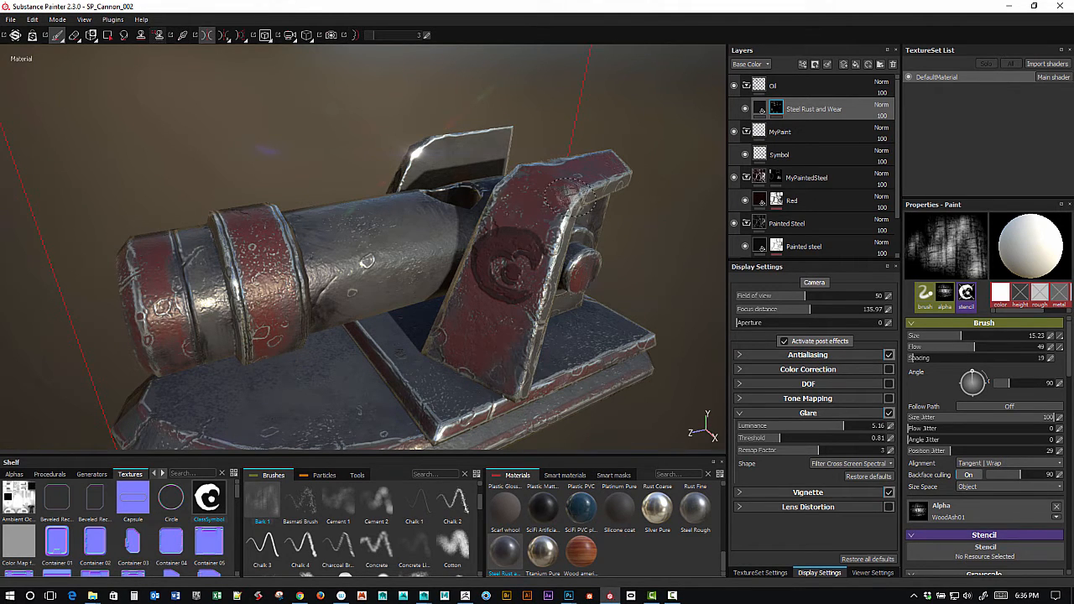
pyautogui.moveTo(537, 252)
pyautogui.keyDown('alt'); pyautogui.mouseDown()
pyautogui.moveTo(478, 239)
pyautogui.moveTo(513, 279)
pyautogui.moveTo(511, 307)
pyautogui.mouseUp(); pyautogui.keyUp('alt')
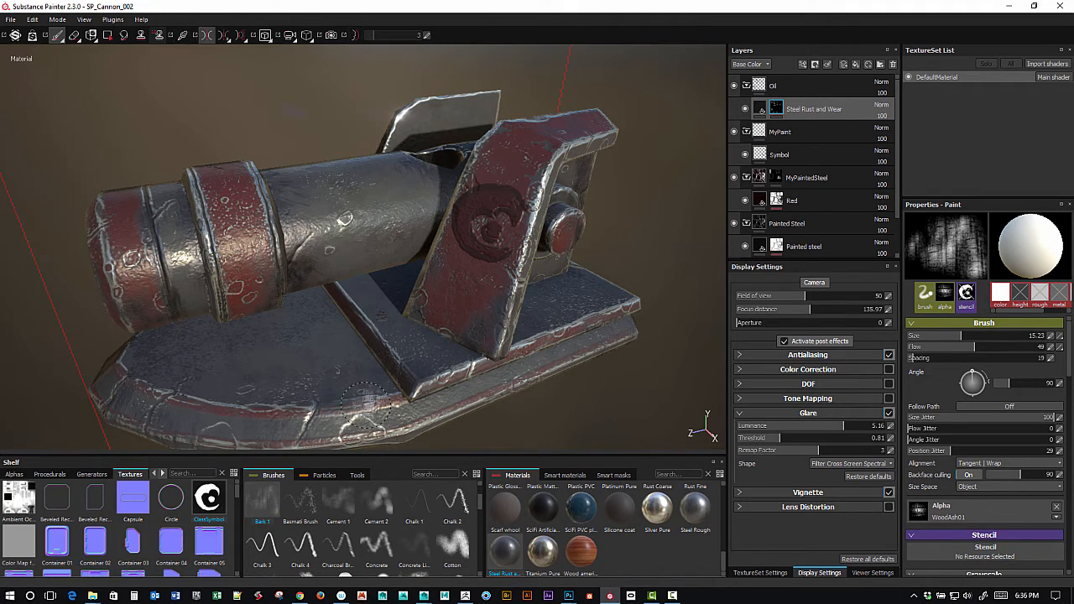
pyautogui.moveTo(370, 402)
pyautogui.keyDown('alt'); pyautogui.mouseDown()
pyautogui.moveTo(426, 293)
pyautogui.moveTo(471, 245)
pyautogui.mouseUp(); pyautogui.keyUp('alt')
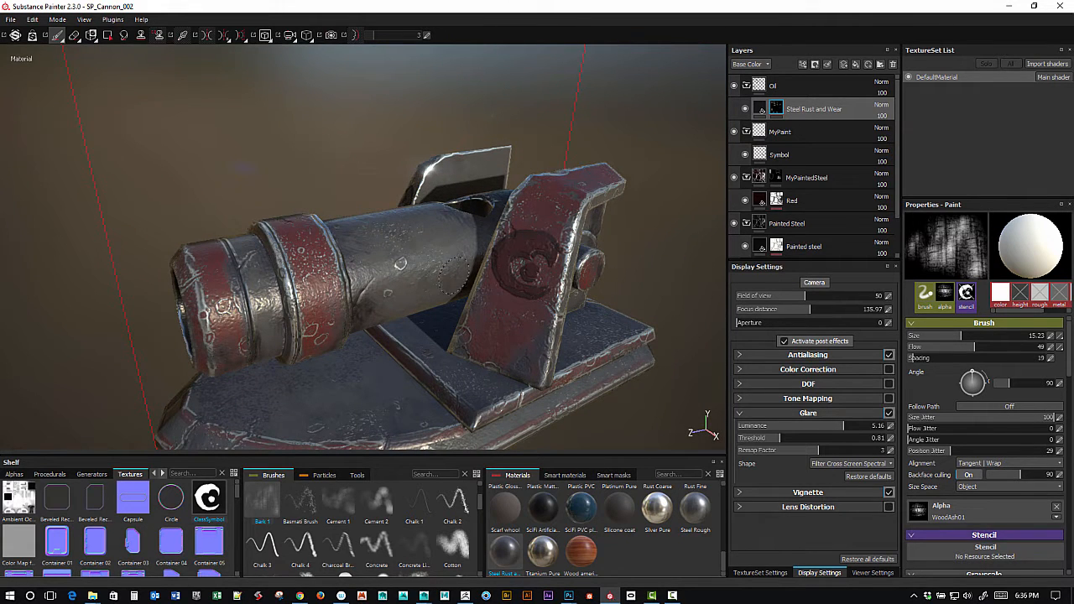
pyautogui.keyDown('alt'); pyautogui.moveTo(406, 296); pyautogui.dragTo(441, 285); pyautogui.keyUp('alt')
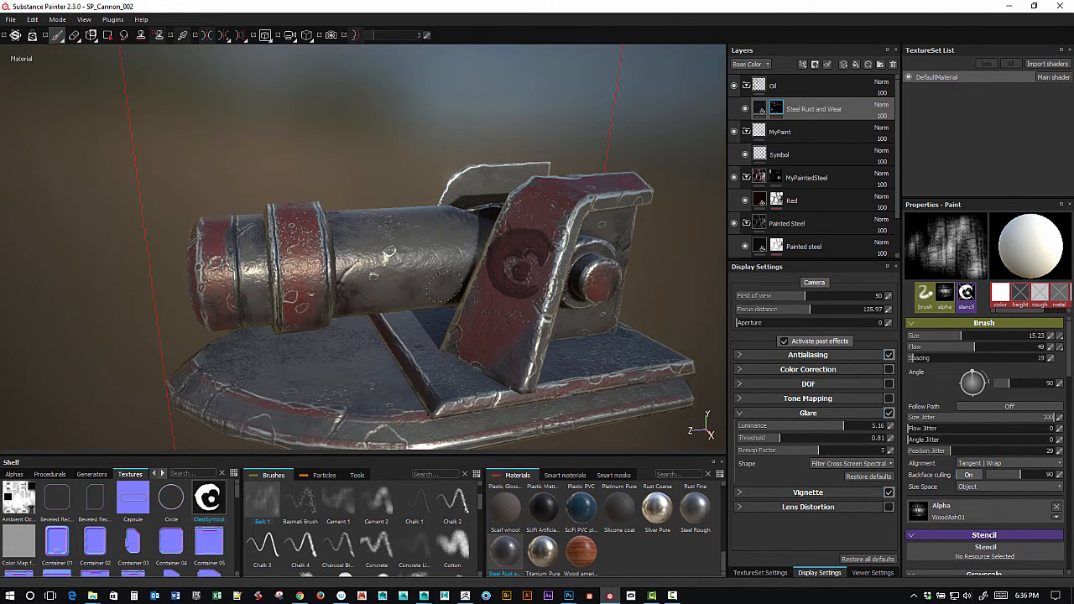
pyautogui.keyDown('alt'); pyautogui.moveTo(480, 276); pyautogui.dragTo(410, 289, button='middle'); pyautogui.keyUp('alt')
pyautogui.keyDown('alt'); pyautogui.moveTo(474, 291); pyautogui.dragTo(426, 278); pyautogui.keyUp('alt')
pyautogui.keyDown('alt'); pyautogui.moveTo(566, 224); pyautogui.dragTo(514, 231, button='middle'); pyautogui.keyUp('alt')
pyautogui.keyDown('alt'); pyautogui.moveTo(416, 362); pyautogui.dragTo(420, 364); pyautogui.keyUp('alt')
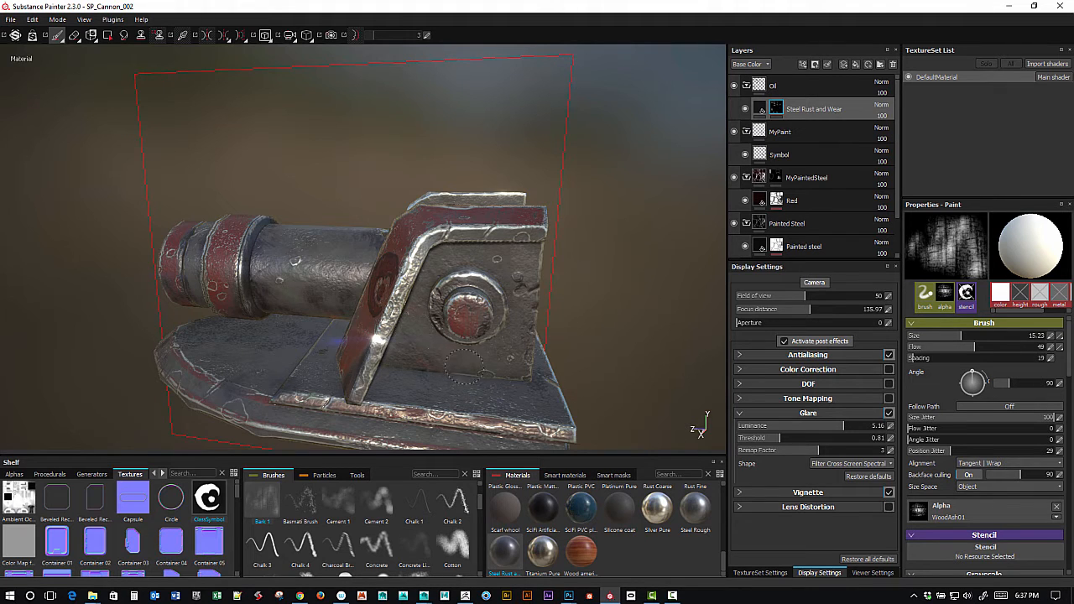
pyautogui.moveTo(515, 374)
pyautogui.keyDown('alt'); pyautogui.mouseDown()
pyautogui.moveTo(445, 398)
pyautogui.moveTo(461, 361)
pyautogui.moveTo(511, 331)
pyautogui.moveTo(568, 336)
pyautogui.moveTo(398, 299)
pyautogui.mouseUp(); pyautogui.keyUp('alt')
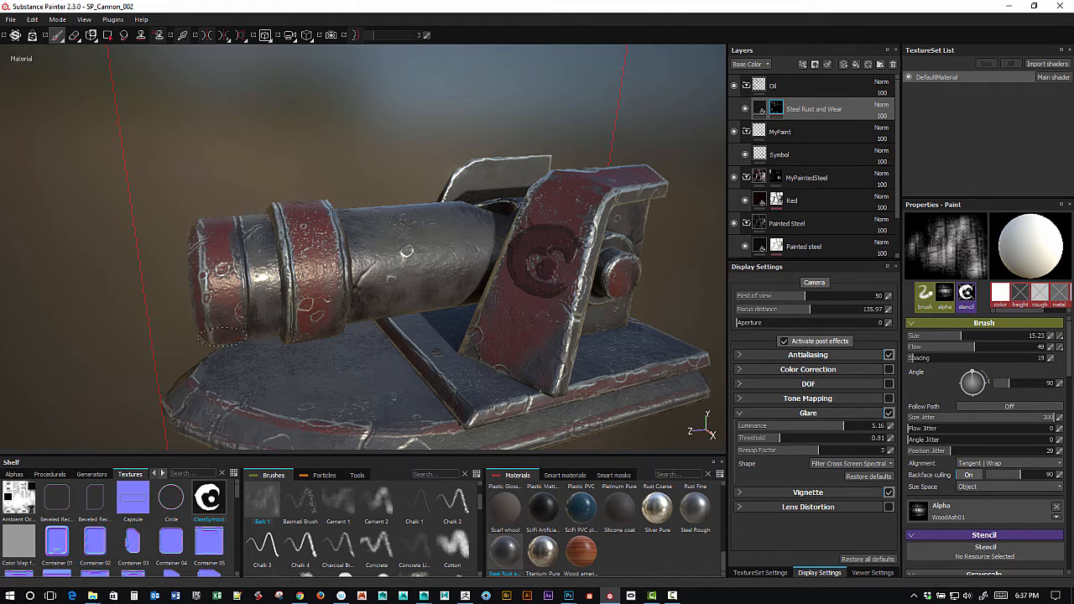
pyautogui.keyDown('alt'); pyautogui.moveTo(423, 288); pyautogui.dragTo(408, 361); pyautogui.keyUp('alt')
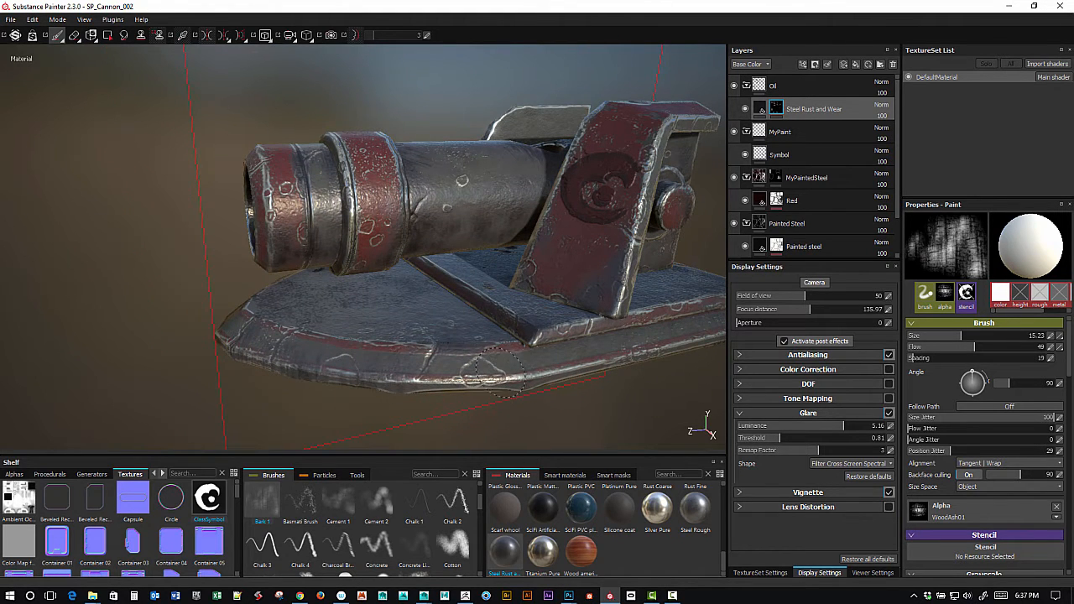
pyautogui.keyDown('alt'); pyautogui.moveTo(518, 376); pyautogui.dragTo(600, 340); pyautogui.keyUp('alt')
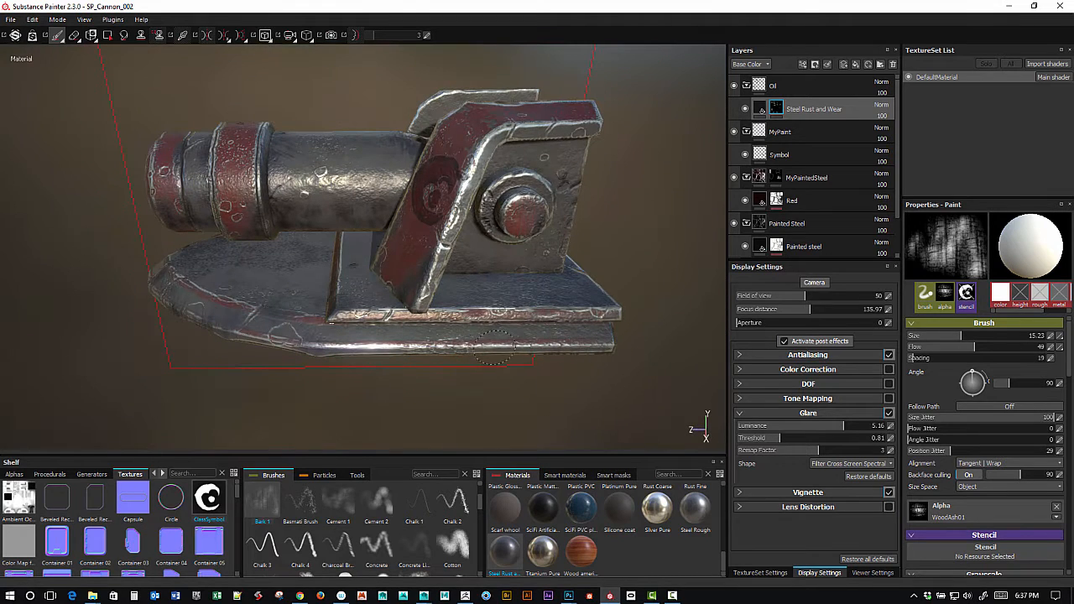
pyautogui.keyDown('alt'); pyautogui.moveTo(487, 288); pyautogui.dragTo(356, 307); pyautogui.keyUp('alt')
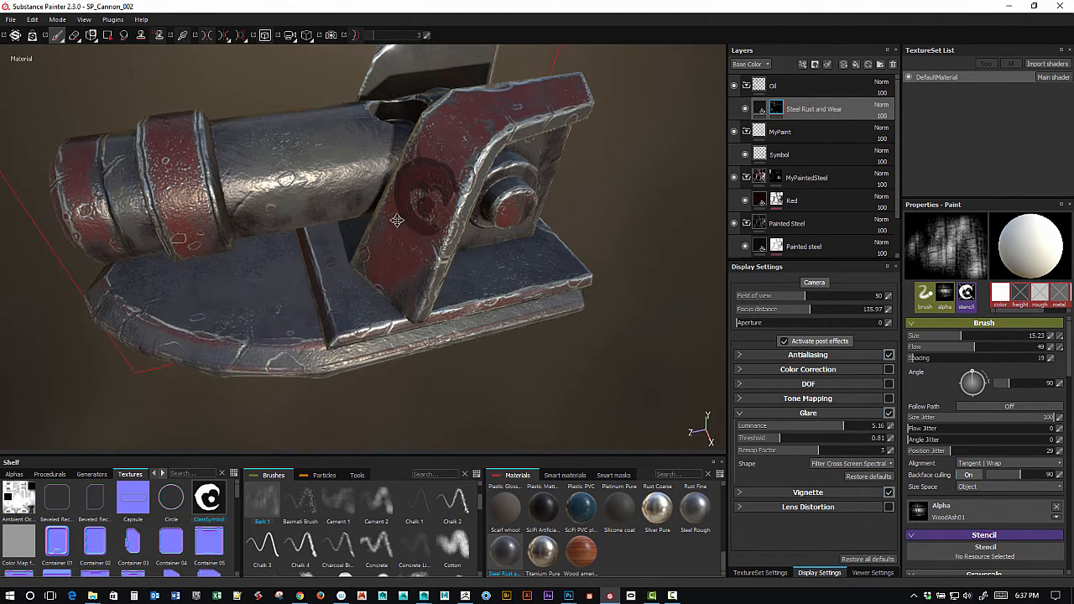
pyautogui.keyDown('alt'); pyautogui.moveTo(411, 248); pyautogui.dragTo(633, 258); pyautogui.keyUp('alt')
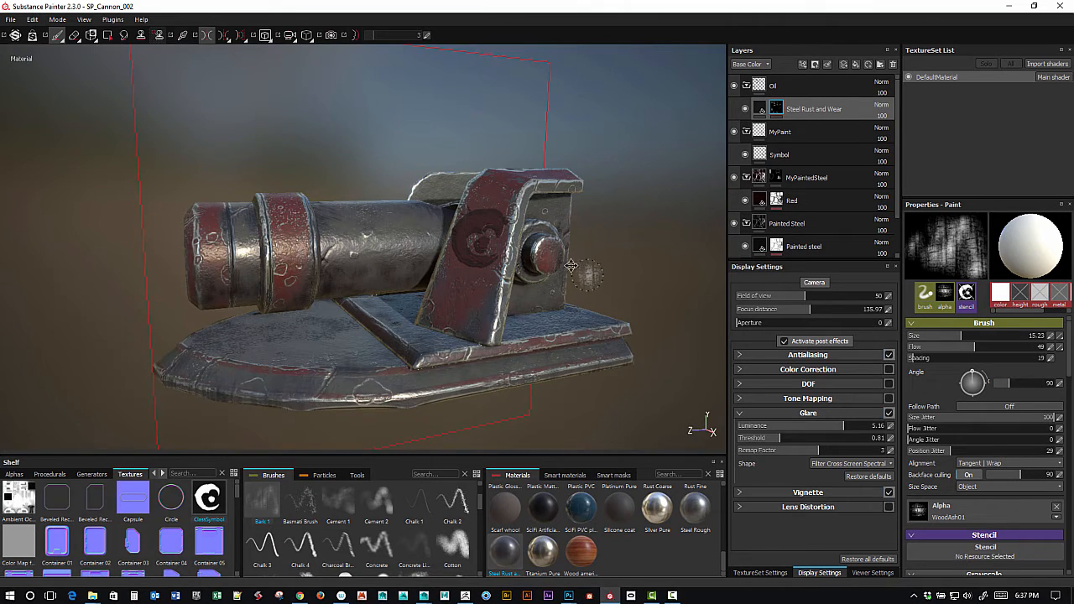
pyautogui.keyDown('alt'); pyautogui.moveTo(589, 275); pyautogui.dragTo(565, 269, button='middle'); pyautogui.keyUp('alt')
pyautogui.keyDown('alt'); pyautogui.moveTo(568, 288); pyautogui.dragTo(573, 272); pyautogui.keyUp('alt')
pyautogui.keyDown('alt'); pyautogui.moveTo(573, 290); pyautogui.dragTo(573, 306, button='middle'); pyautogui.keyUp('alt')
pyautogui.keyDown('alt'); pyautogui.moveTo(567, 328); pyautogui.dragTo(573, 312); pyautogui.keyUp('alt')
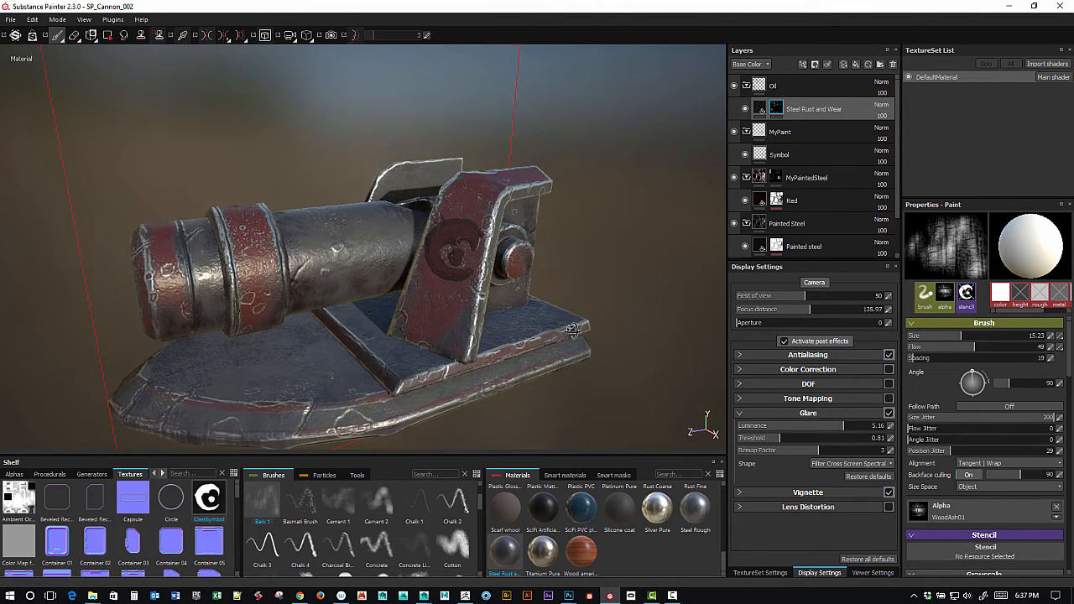
pyautogui.keyDown('alt'); pyautogui.moveTo(542, 310); pyautogui.dragTo(563, 300, button='middle'); pyautogui.keyUp('alt')
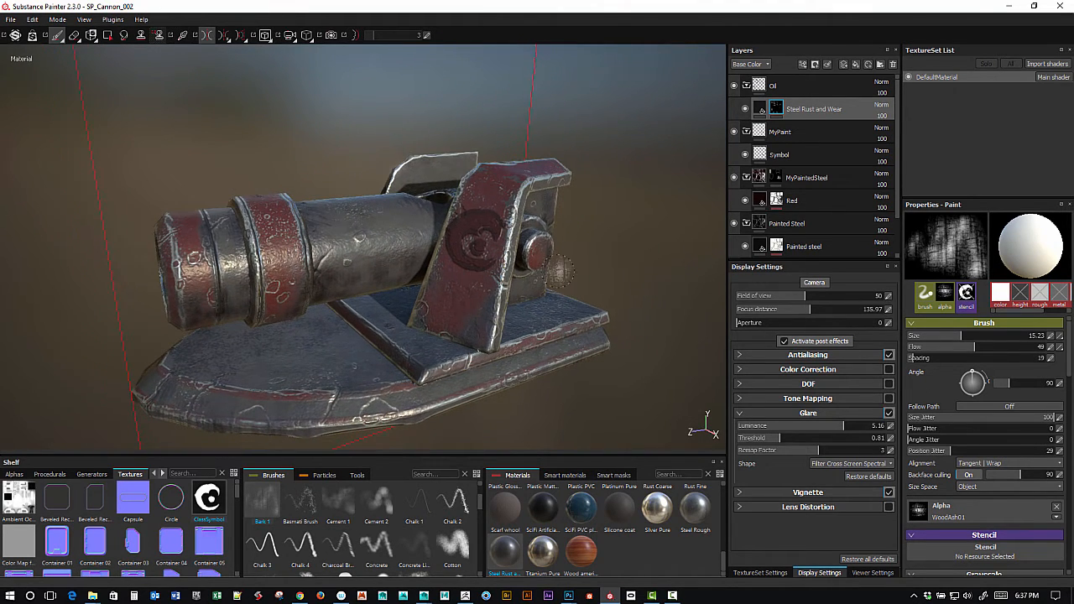
# Add a new layer folder above Oil and name it Dust.
pyautogui.click(806, 92)
pyautogui.click(880, 64)
pyautogui.doubleClick(784, 87)
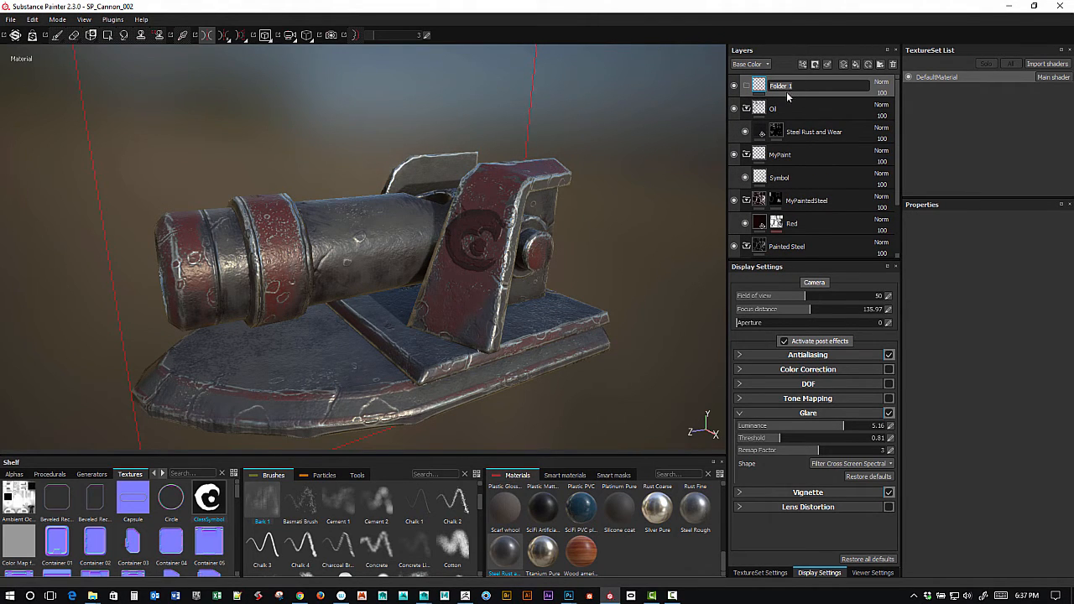
pyautogui.write('Dust')
pyautogui.press('Return')
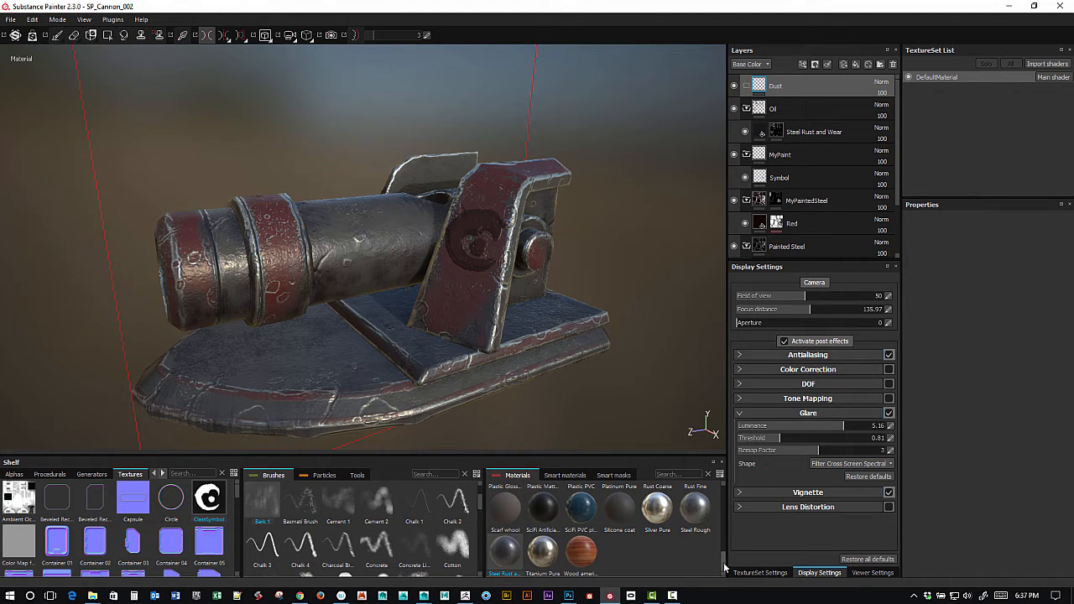
# Add the Silicone coat material as a fill layer inside the Dust folder.
pyautogui.moveTo(725, 561)
pyautogui.mouseDown()
pyautogui.moveTo(720, 497)
pyautogui.moveTo(724, 550)
pyautogui.mouseUp()
pyautogui.moveTo(621, 516); pyautogui.dragTo(758, 97)
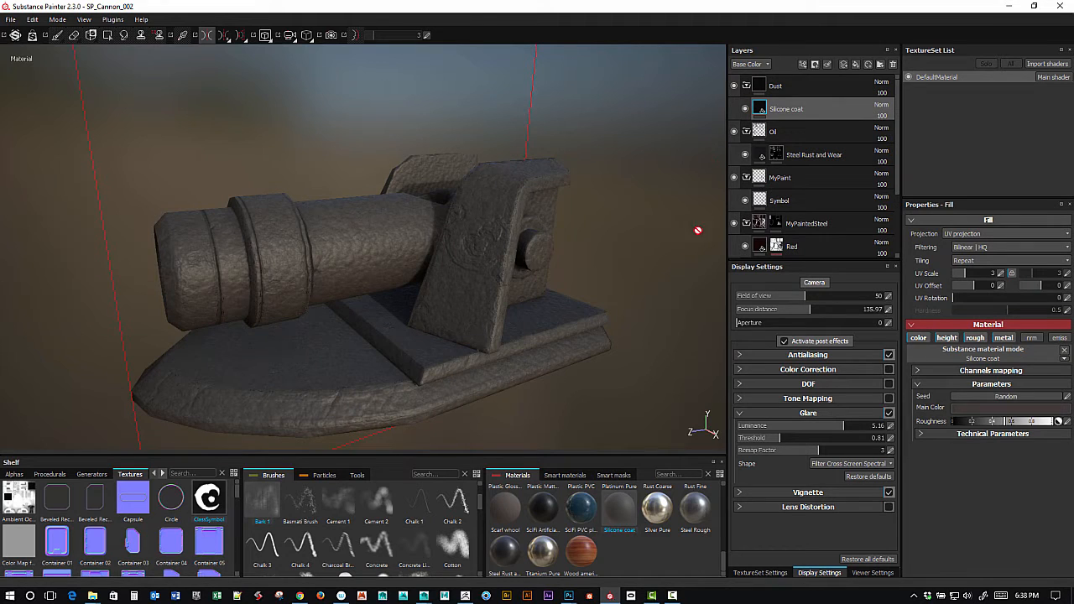
pyautogui.keyDown('alt'); pyautogui.moveTo(592, 247); pyautogui.dragTo(607, 293); pyautogui.keyUp('alt')
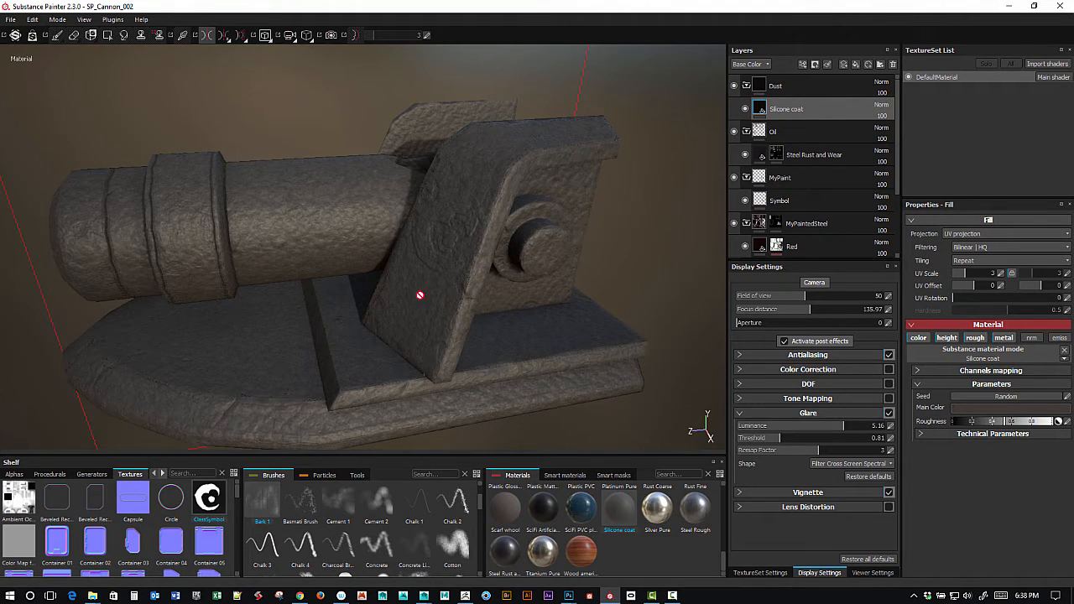
# Set the Silicone coat's Normal Intensity to 1 in its technical parameters.
pyautogui.click(920, 434)
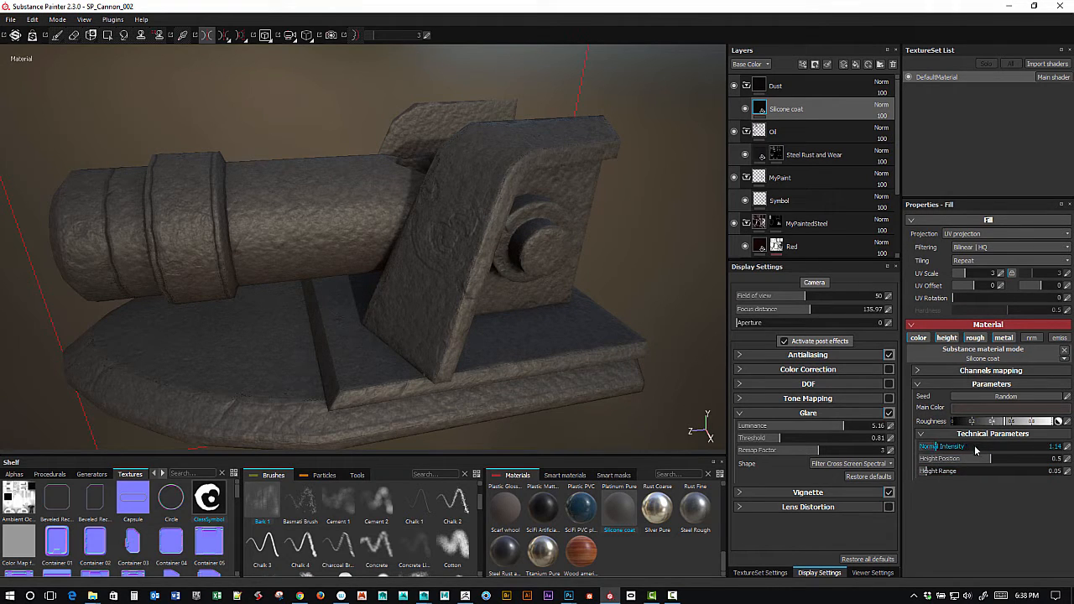
pyautogui.moveTo(976, 451); pyautogui.dragTo(982, 452)
pyautogui.click(1066, 448)
pyautogui.write('1')
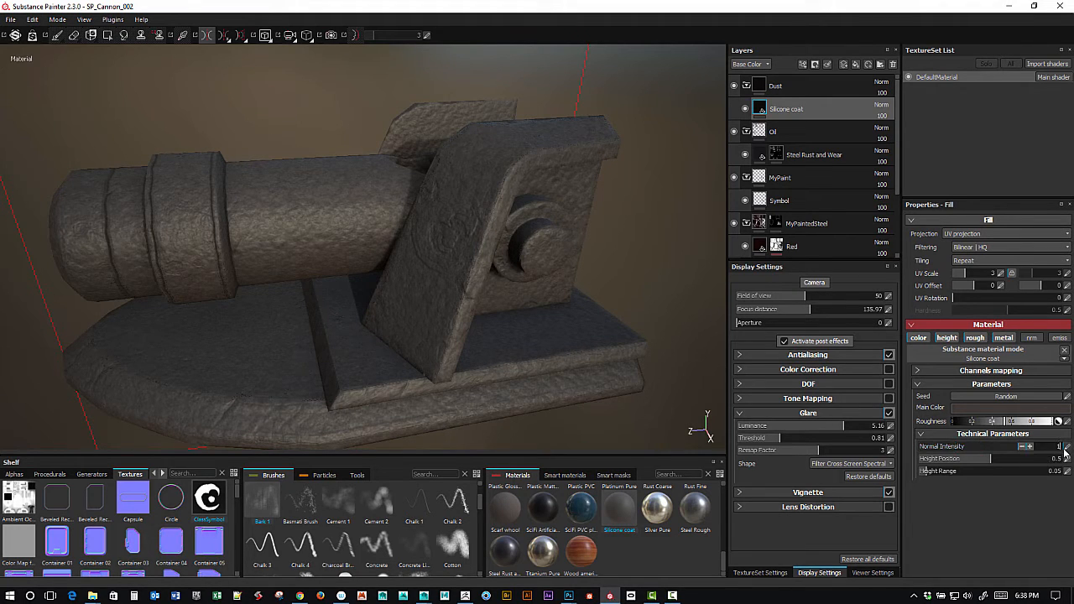
pyautogui.press('Return')
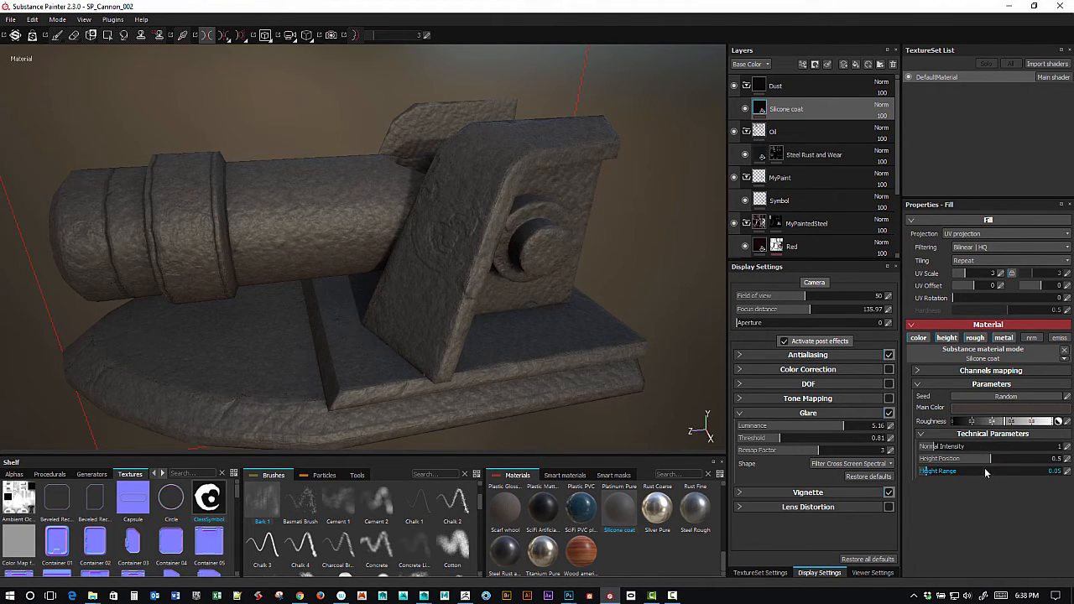
# Set the Silicone coat's Height Position to 0.04 and its Height Range to 0.
pyautogui.moveTo(985, 459); pyautogui.dragTo(935, 463)
pyautogui.moveTo(926, 475); pyautogui.dragTo(927, 475)
pyautogui.moveTo(920, 474)
pyautogui.mouseDown()
pyautogui.moveTo(956, 462)
pyautogui.moveTo(920, 459)
pyautogui.mouseUp()
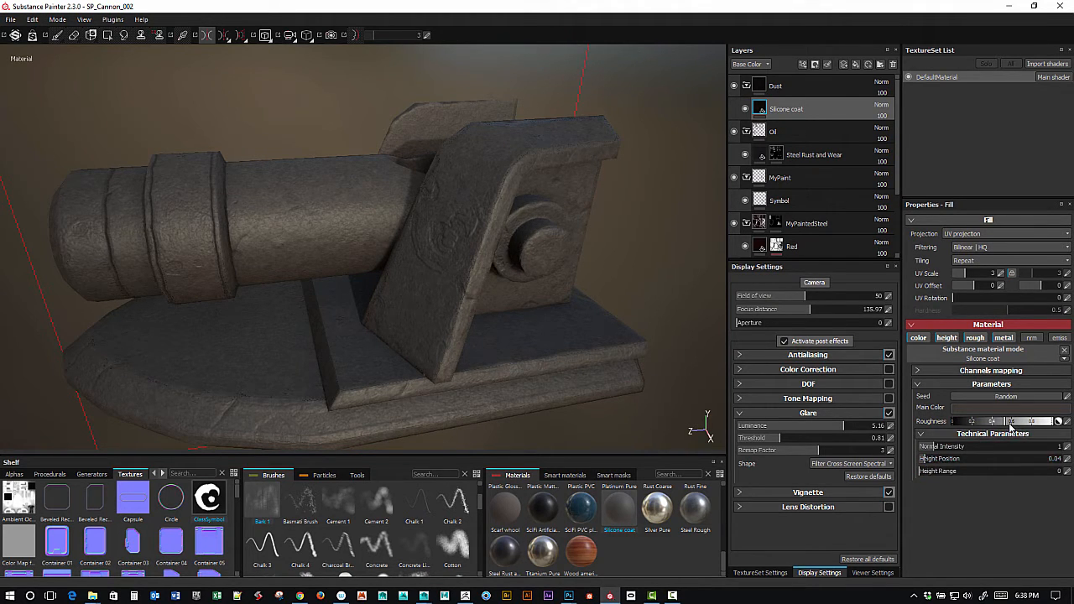
# Raise the Silicone coat's roughness for a duller finish and check the surface on the mount and barrel.
pyautogui.moveTo(1005, 421); pyautogui.dragTo(1030, 425)
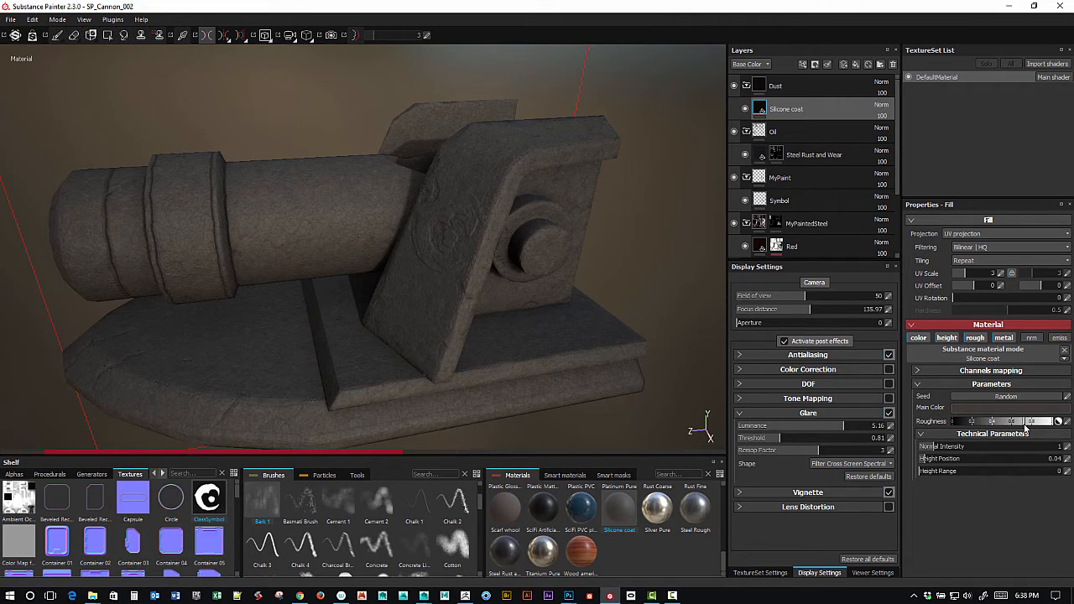
pyautogui.keyDown('alt'); pyautogui.moveTo(557, 347); pyautogui.dragTo(647, 394); pyautogui.keyUp('alt')
pyautogui.keyDown('alt'); pyautogui.moveTo(648, 394); pyautogui.dragTo(610, 260, button='right'); pyautogui.keyUp('alt')
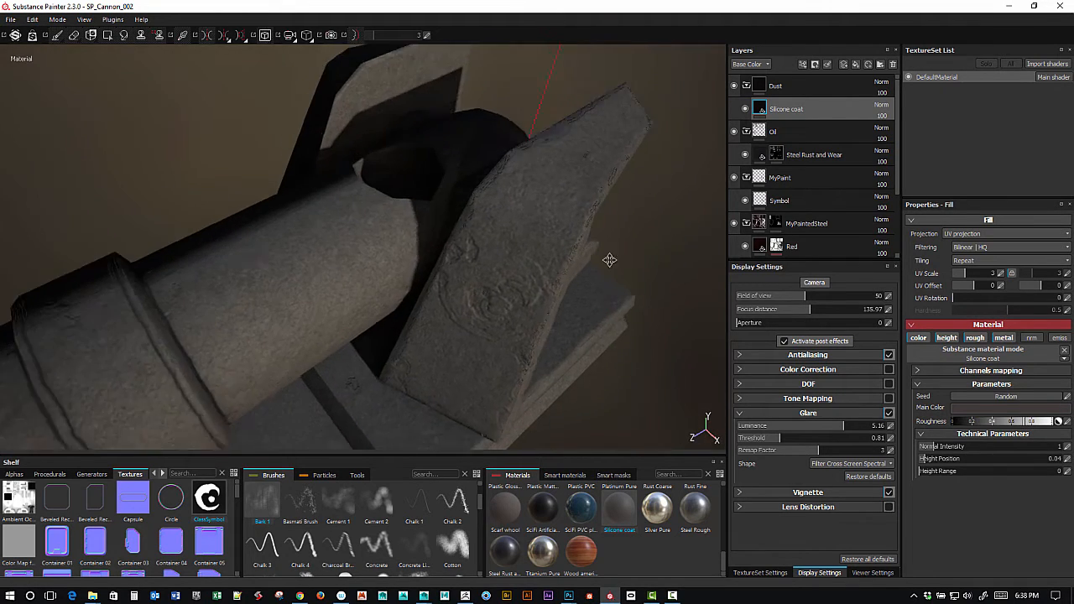
pyautogui.moveTo(609, 259)
pyautogui.keyDown('alt'); pyautogui.mouseDown()
pyautogui.moveTo(595, 266)
pyautogui.moveTo(666, 294)
pyautogui.moveTo(571, 252)
pyautogui.moveTo(662, 269)
pyautogui.moveTo(439, 211)
pyautogui.moveTo(554, 217)
pyautogui.moveTo(585, 238)
pyautogui.moveTo(604, 228)
pyautogui.moveTo(604, 238)
pyautogui.moveTo(638, 218)
pyautogui.moveTo(664, 177)
pyautogui.mouseUp(); pyautogui.keyUp('alt')
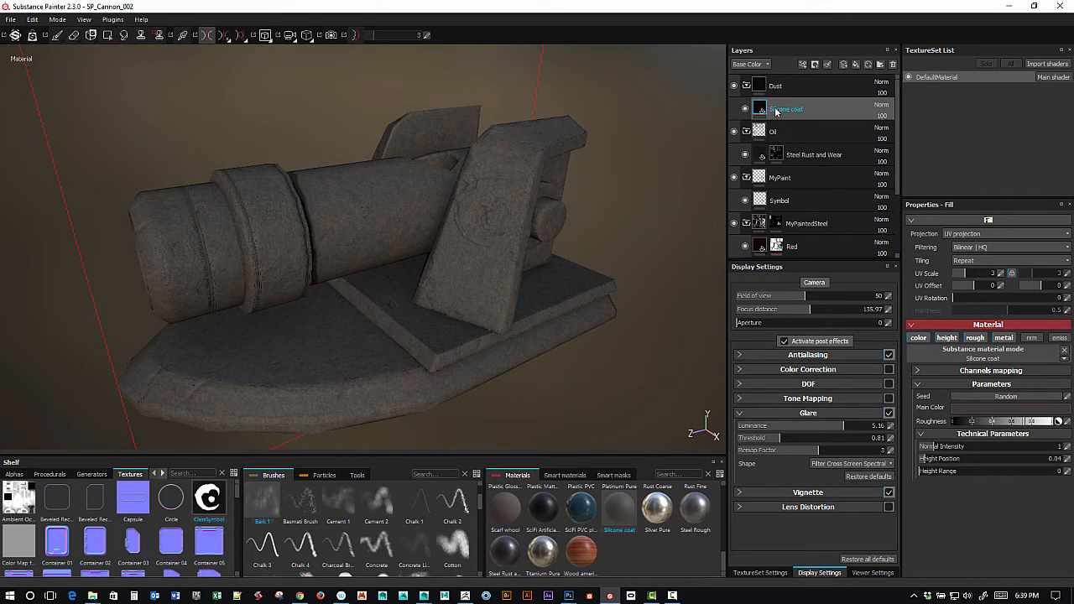
pyautogui.click(803, 65)
pyautogui.click(831, 76)
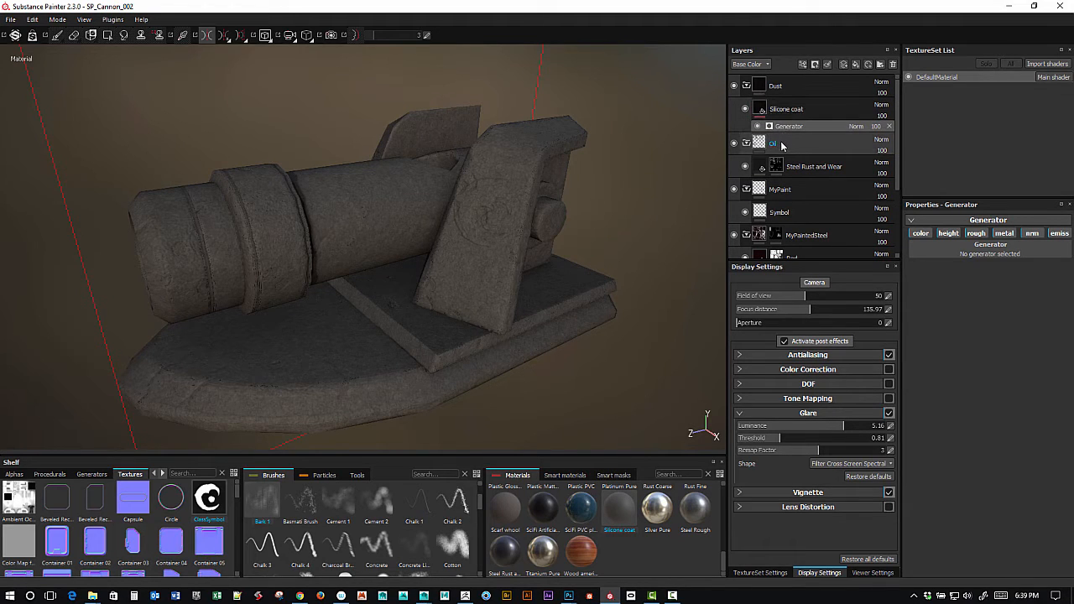
pyautogui.hotkey('ctrl', 'z')
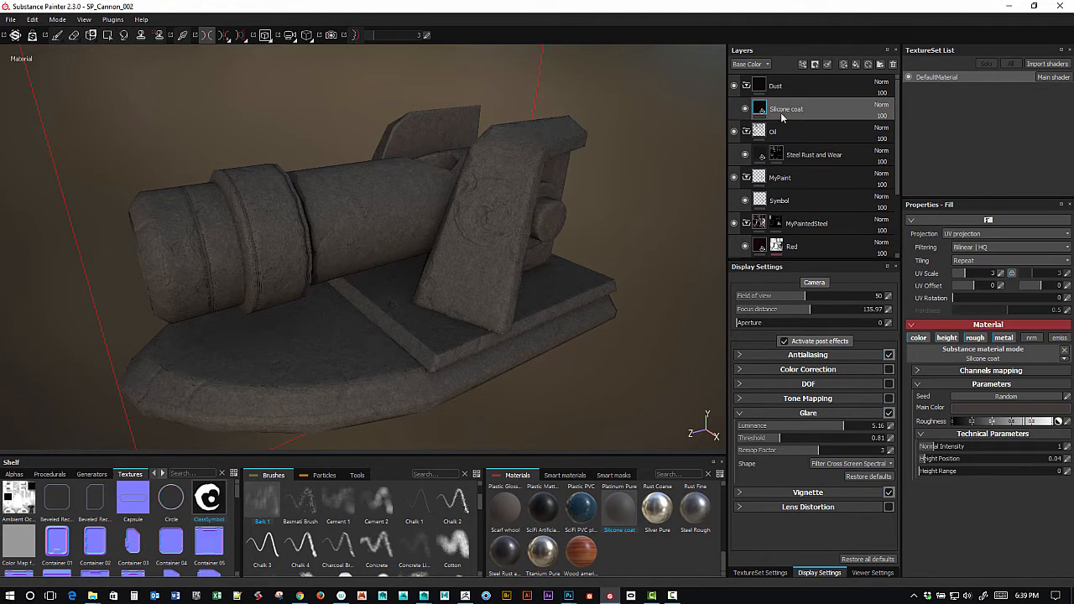
# Add a black mask to the Silicone coat layer with an MG 3D Distance generator, and check the texture set's baked additional maps.
pyautogui.click(816, 65)
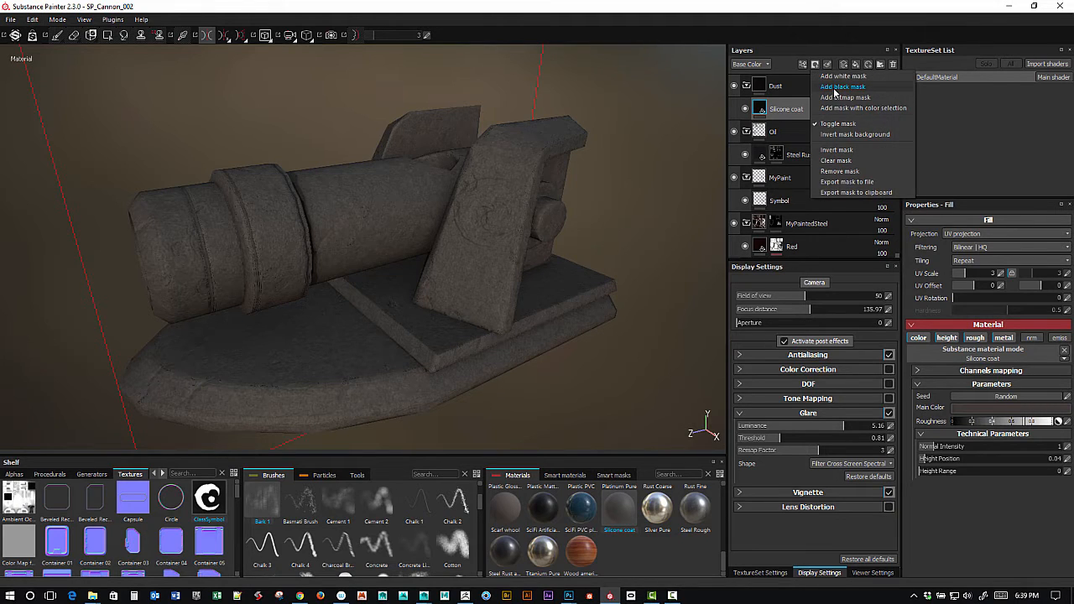
pyautogui.click(831, 88)
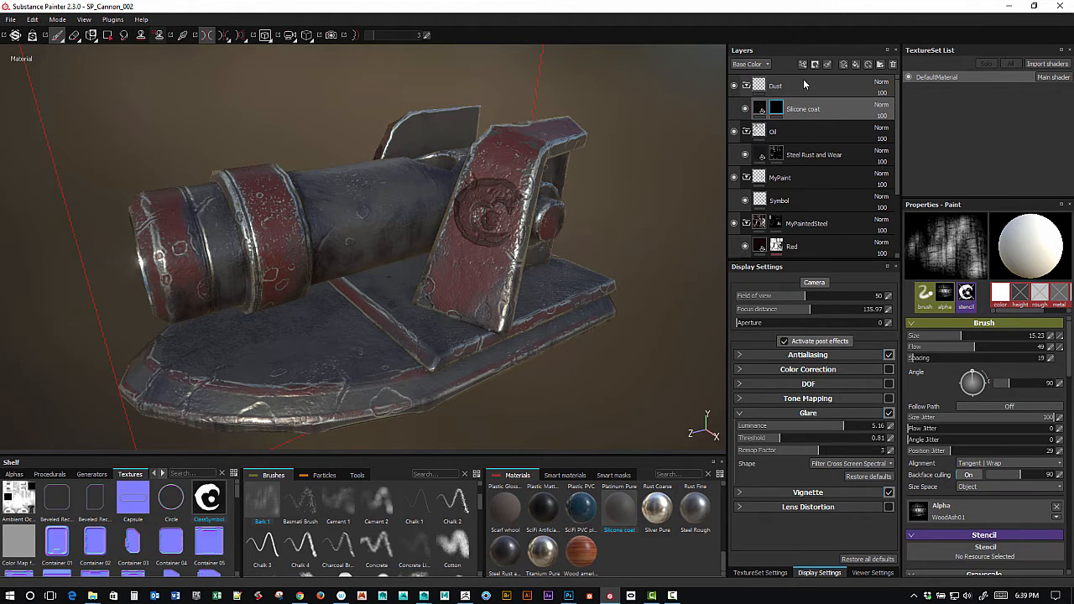
pyautogui.click(804, 66)
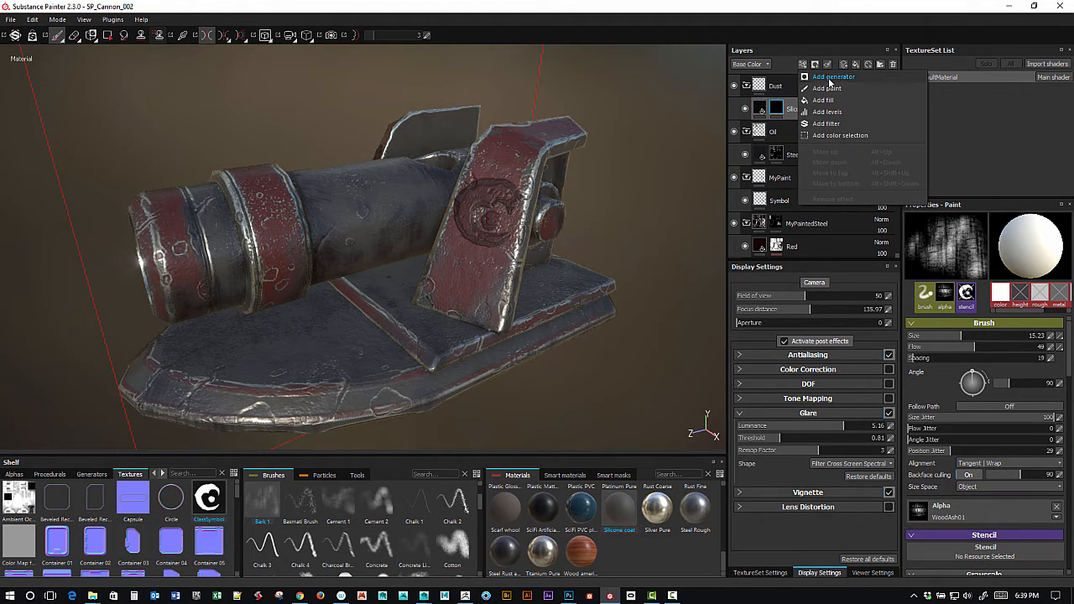
pyautogui.click(829, 78)
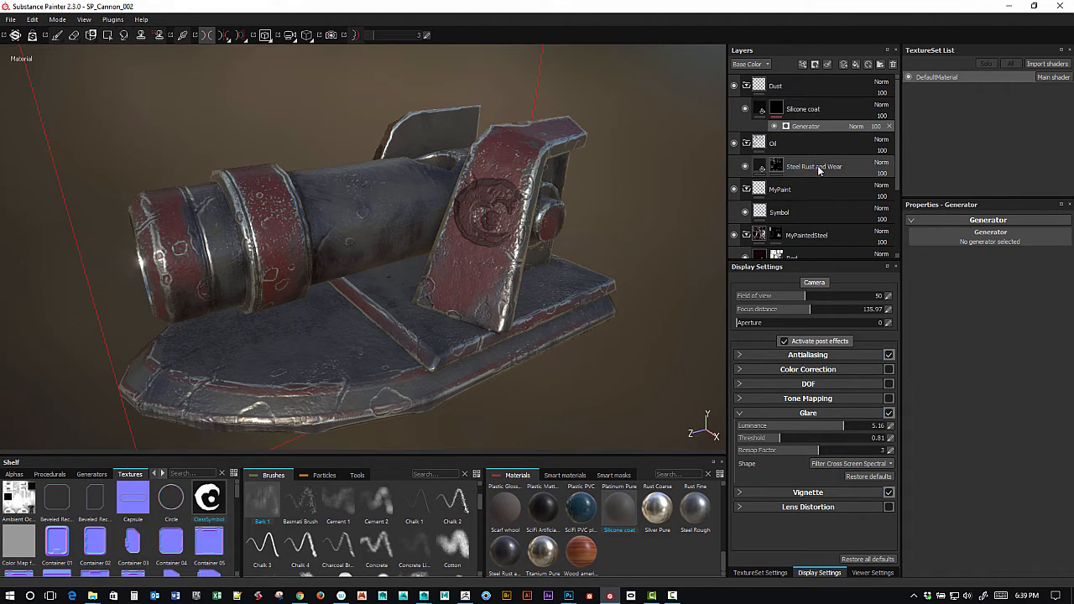
pyautogui.click(952, 239)
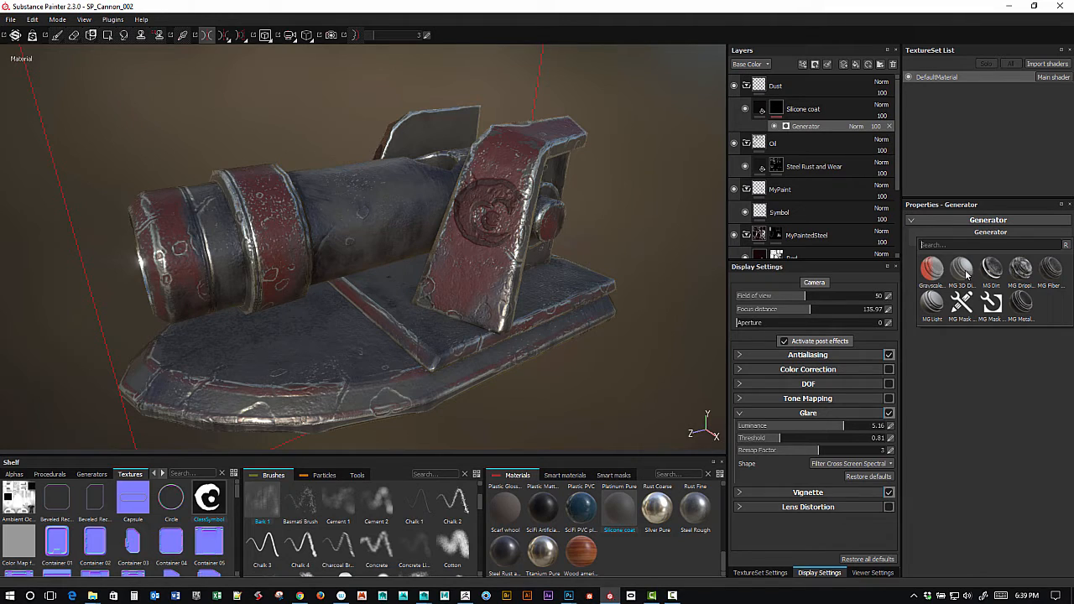
pyautogui.click(963, 269)
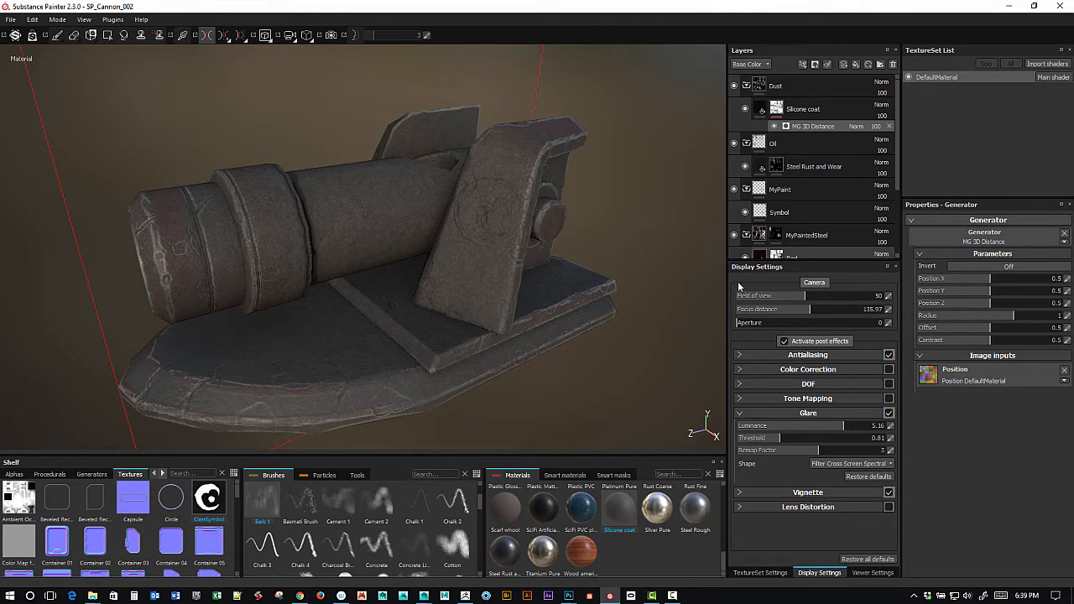
pyautogui.keyDown('alt'); pyautogui.moveTo(678, 300); pyautogui.dragTo(692, 402); pyautogui.keyUp('alt')
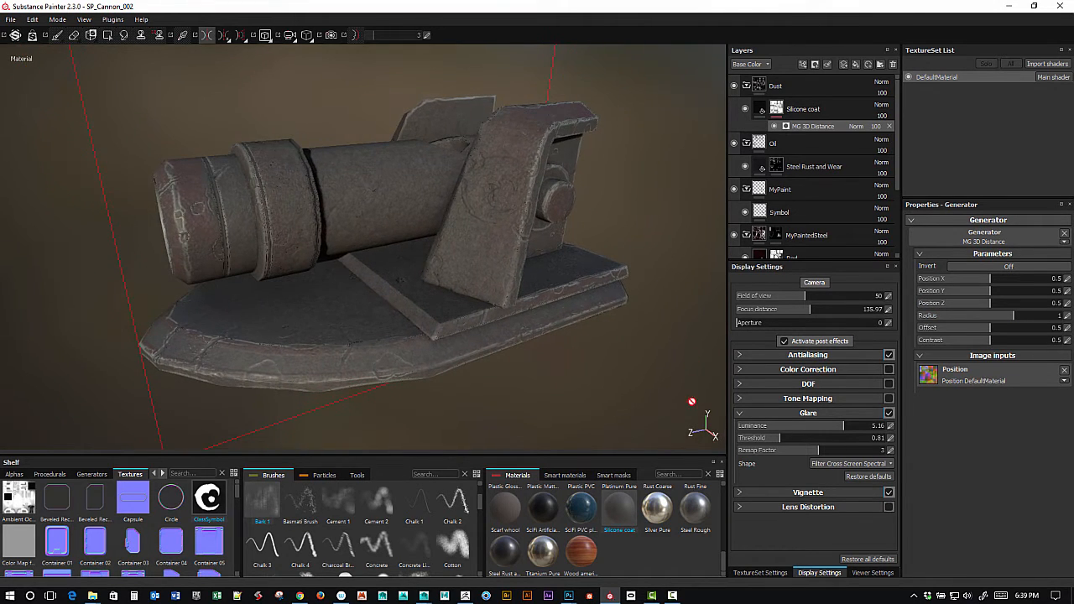
pyautogui.click(770, 574)
pyautogui.moveTo(895, 453); pyautogui.dragTo(900, 514)
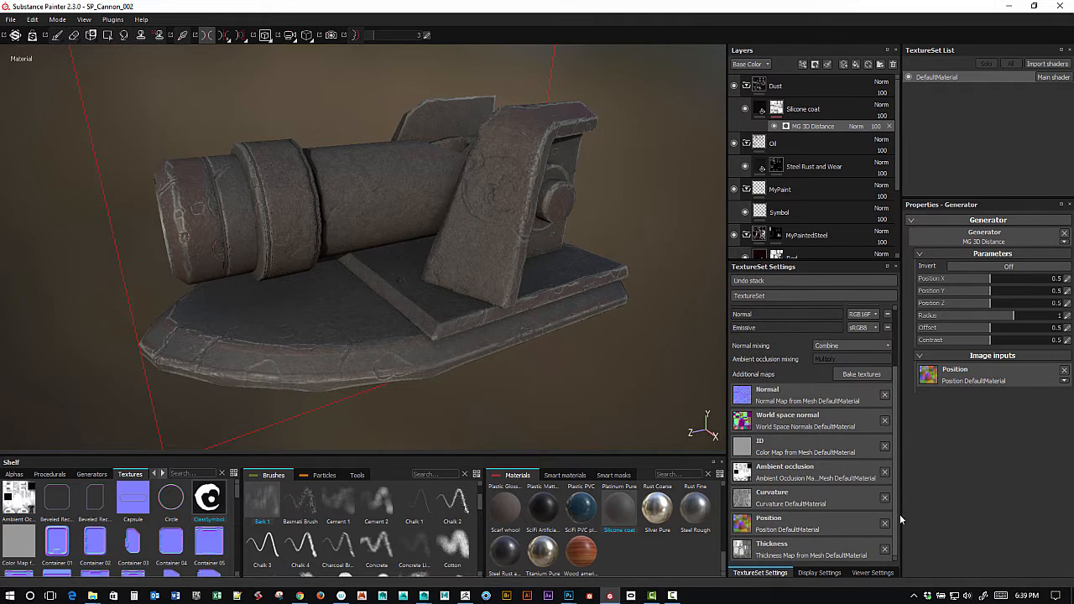
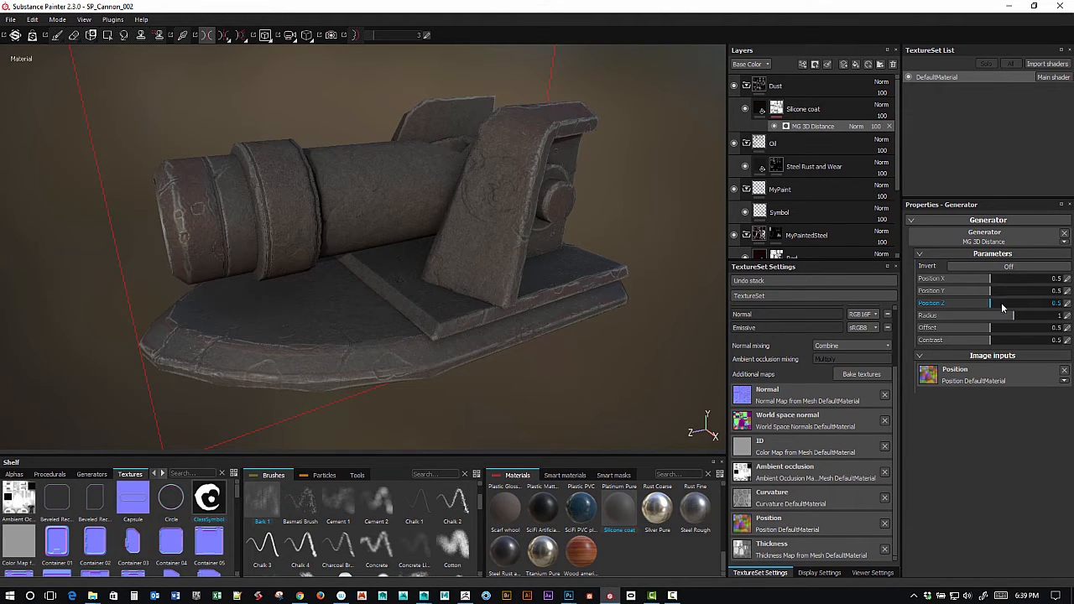
# Try a higher Position Z in the MG 3D Distance generator, and return it to 0.5.
pyautogui.moveTo(1002, 307); pyautogui.dragTo(1050, 300)
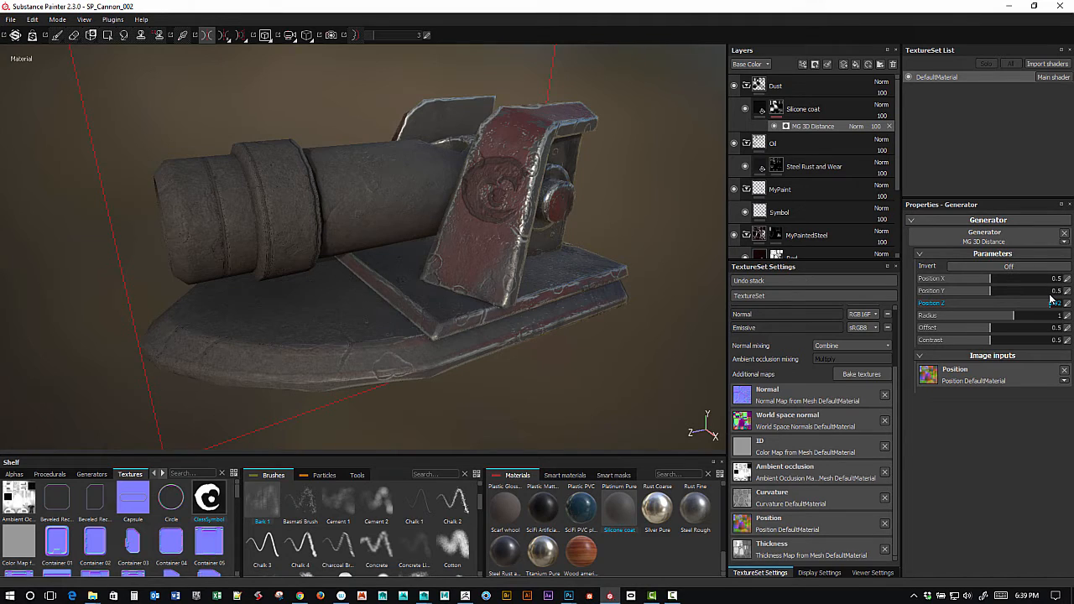
pyautogui.moveTo(1049, 297)
pyautogui.mouseDown()
pyautogui.moveTo(1060, 296)
pyautogui.moveTo(992, 303)
pyautogui.mouseUp()
pyautogui.click(1067, 303)
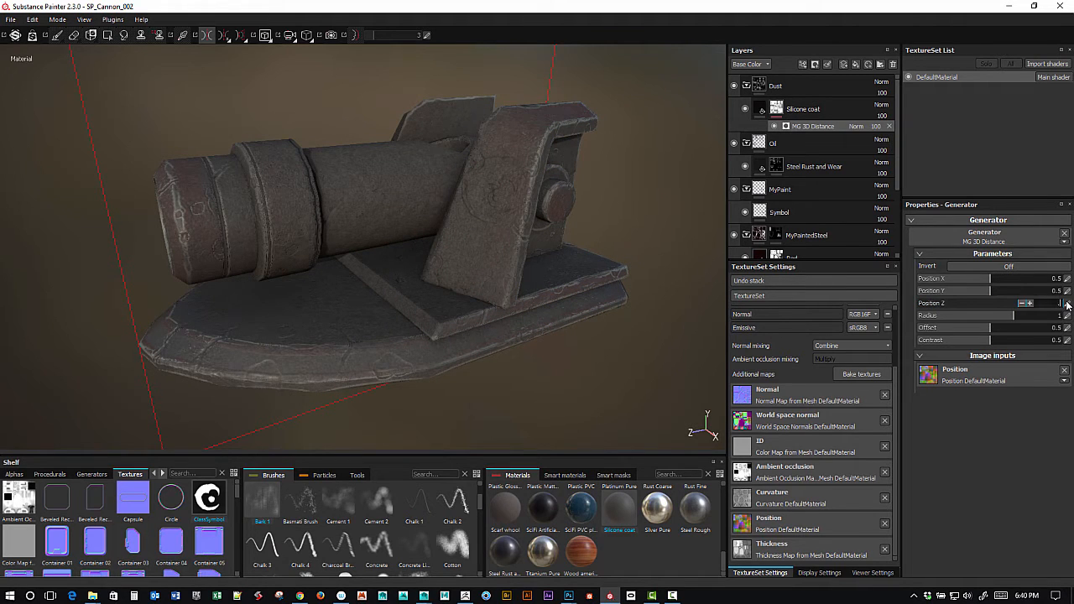
pyautogui.press('Return')
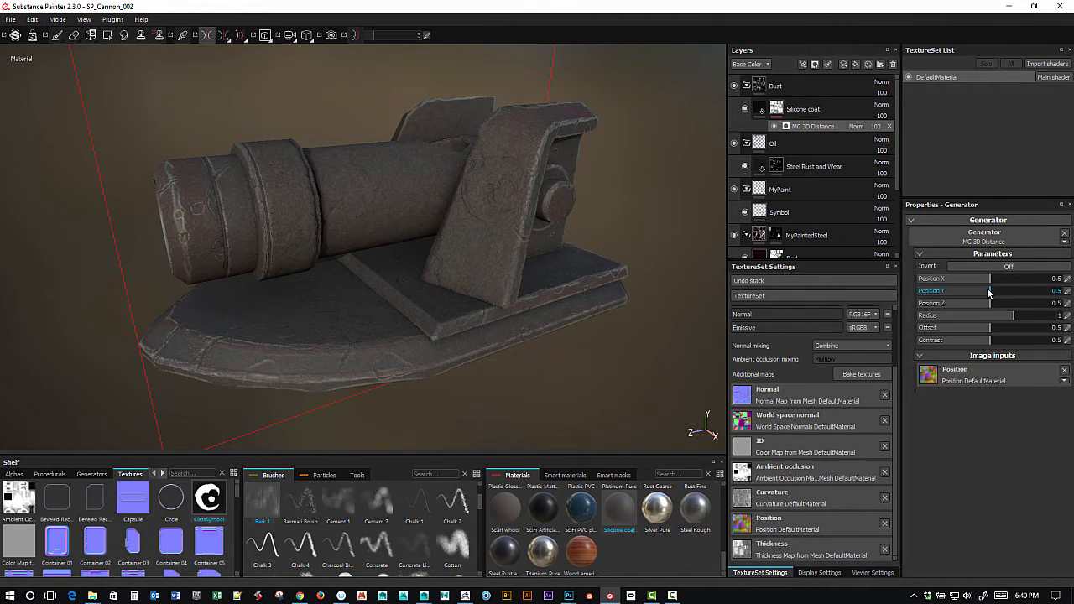
# Test the MG 3D Distance generator's Position Y at both extremes, set it to its maximum, and inspect the cannon's dust coverage.
pyautogui.moveTo(1024, 291); pyautogui.dragTo(1061, 290)
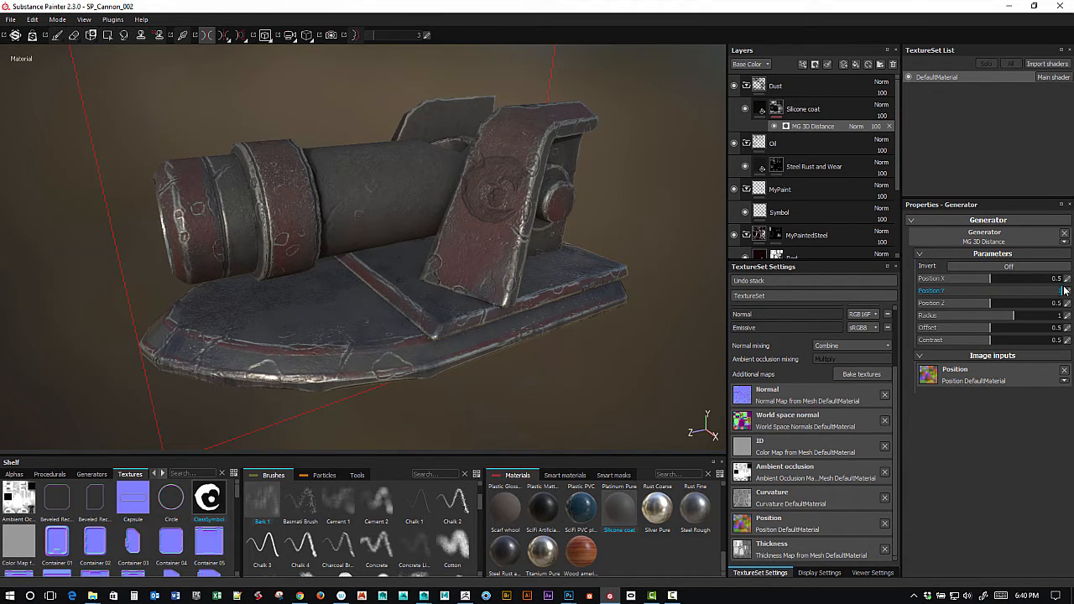
pyautogui.moveTo(1061, 291); pyautogui.dragTo(917, 297)
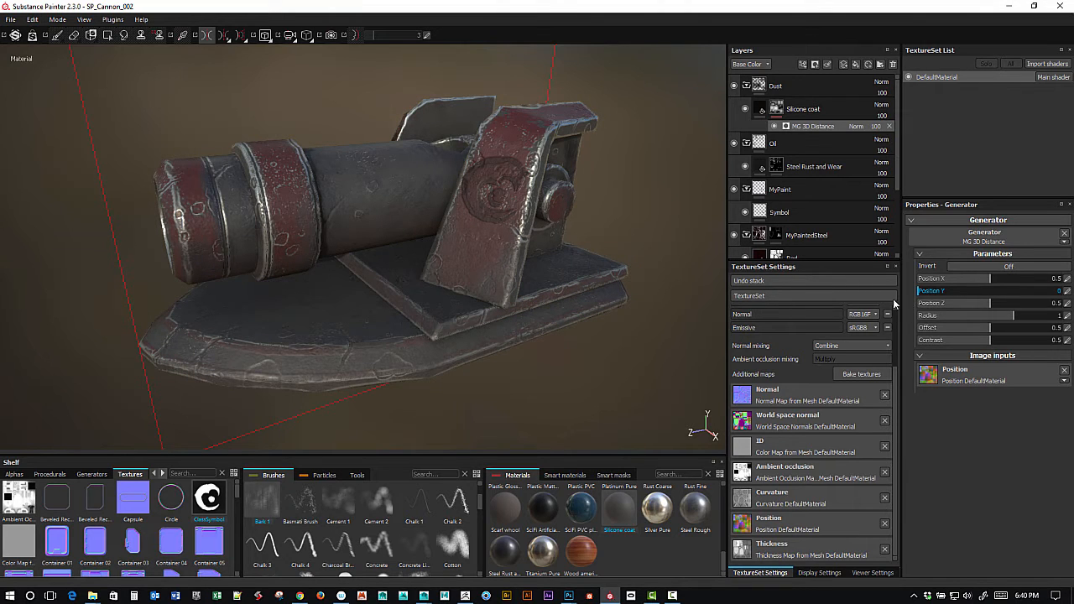
pyautogui.moveTo(919, 292)
pyautogui.mouseDown()
pyautogui.moveTo(956, 303)
pyautogui.moveTo(1064, 296)
pyautogui.mouseUp()
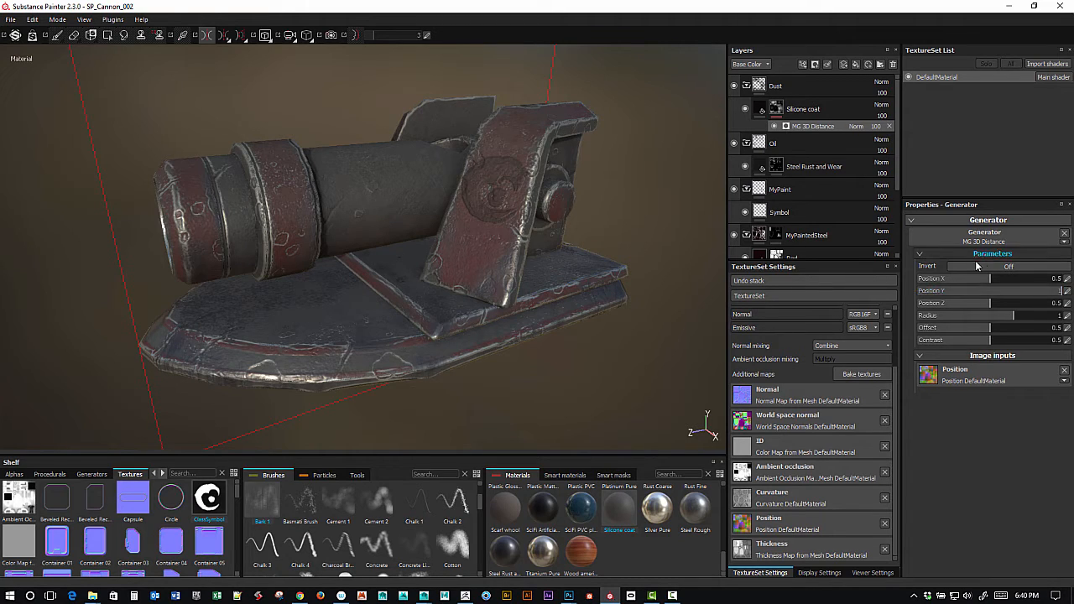
pyautogui.moveTo(603, 189)
pyautogui.keyDown('alt'); pyautogui.mouseDown()
pyautogui.moveTo(625, 234)
pyautogui.moveTo(619, 206)
pyautogui.moveTo(627, 209)
pyautogui.moveTo(590, 209)
pyautogui.moveTo(618, 214)
pyautogui.moveTo(589, 186)
pyautogui.moveTo(599, 196)
pyautogui.moveTo(563, 205)
pyautogui.moveTo(582, 218)
pyautogui.moveTo(616, 179)
pyautogui.mouseUp(); pyautogui.keyUp('alt')
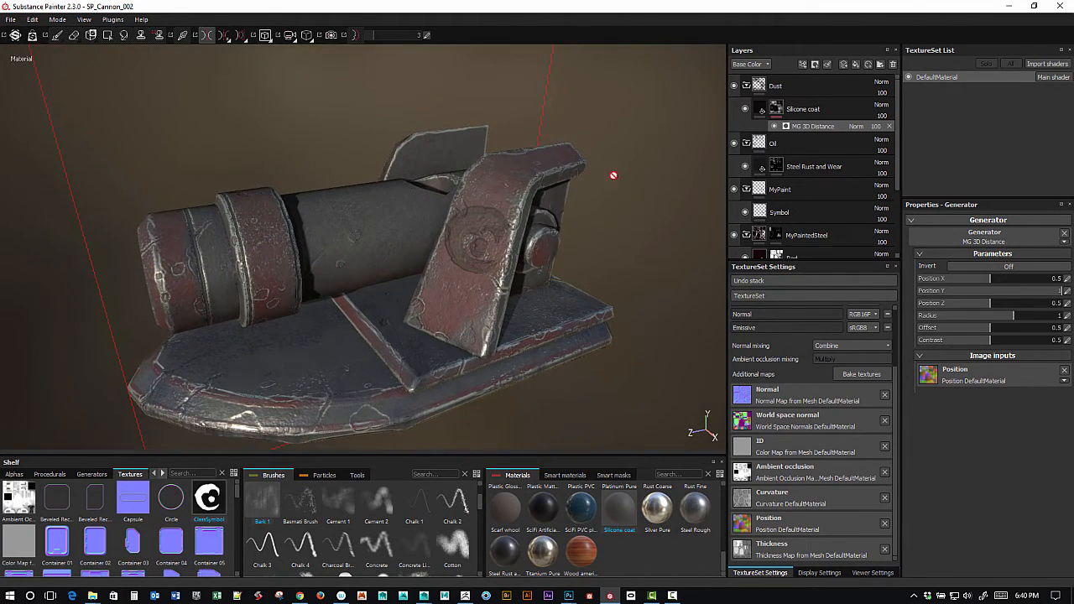
pyautogui.keyDown('alt'); pyautogui.moveTo(596, 246); pyautogui.dragTo(566, 235); pyautogui.keyUp('alt')
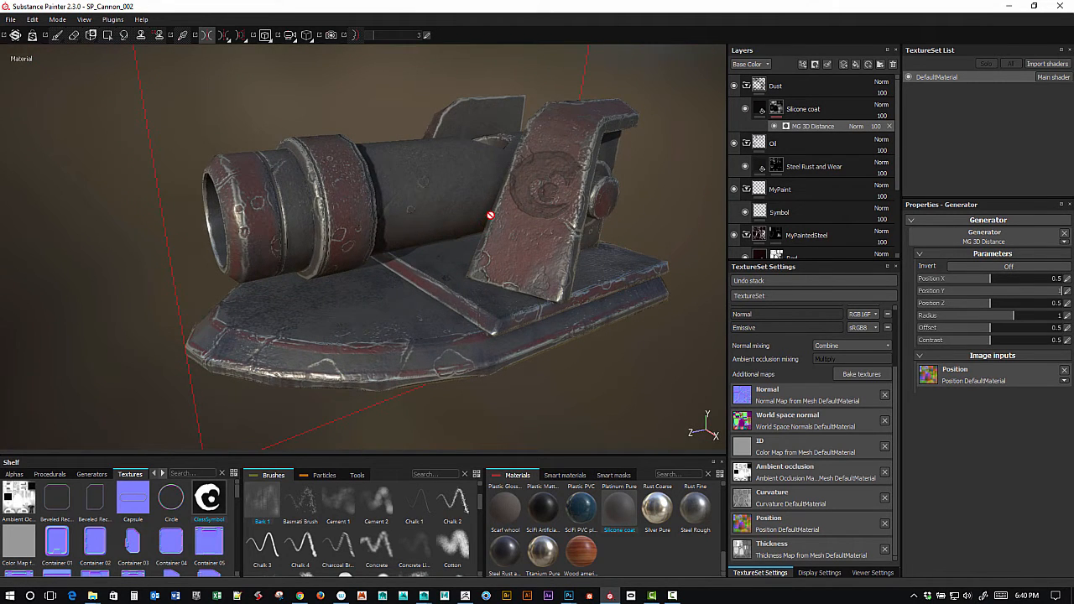
# Lower the opacity of the MG 3D Distance generator on the Silicone coat mask to 83.
pyautogui.click(831, 110)
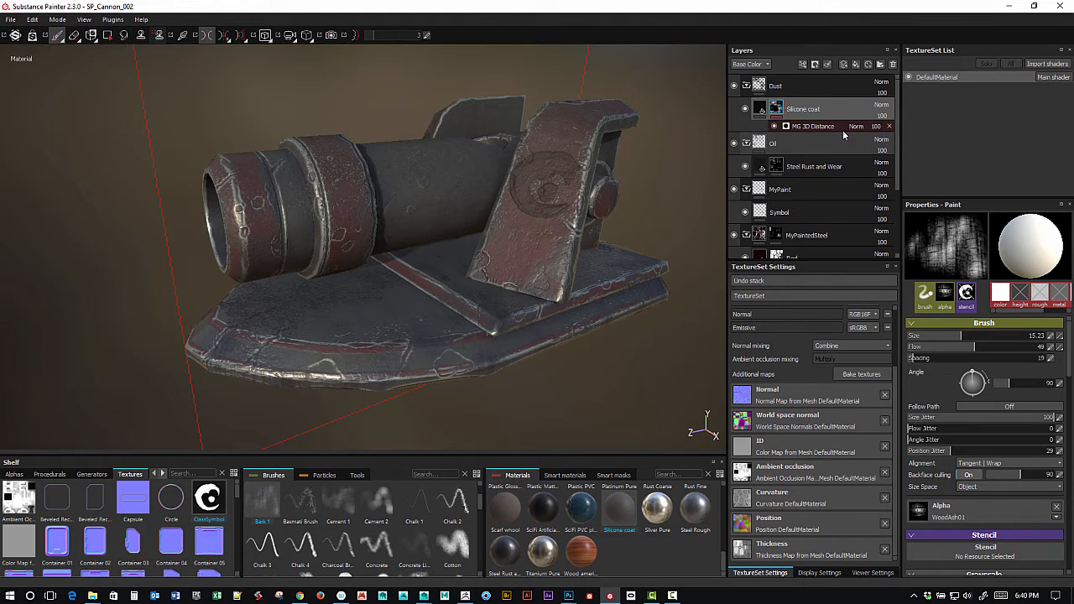
pyautogui.click(844, 130)
pyautogui.click(877, 128)
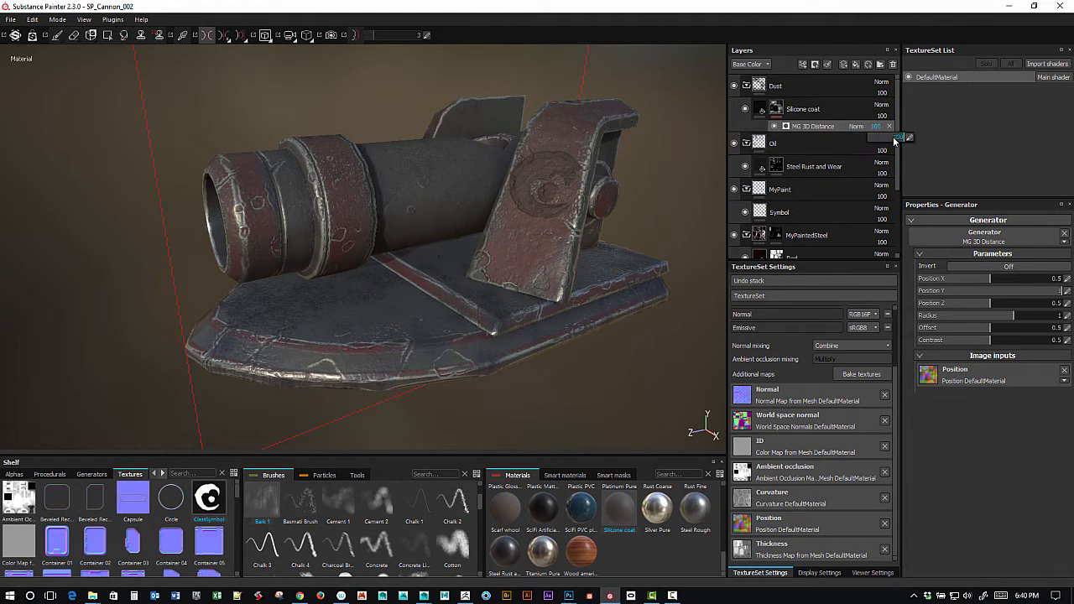
pyautogui.click(895, 137)
pyautogui.moveTo(884, 147); pyautogui.dragTo(895, 136)
pyautogui.click(896, 135)
# Add a white mask to the Dust folder.
pyautogui.click(771, 87)
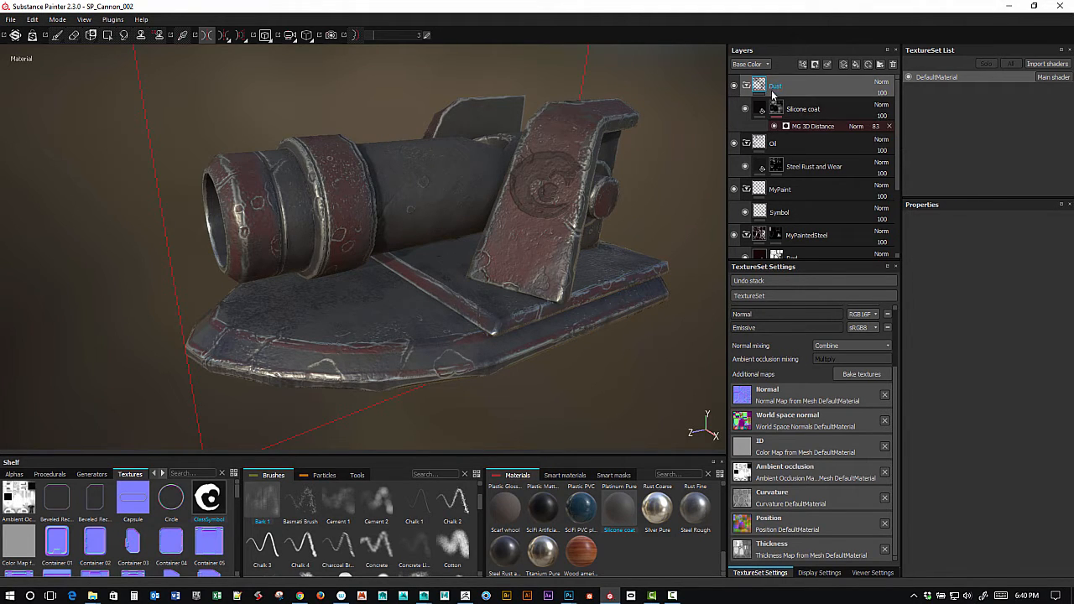
pyautogui.click(815, 66)
pyautogui.click(831, 77)
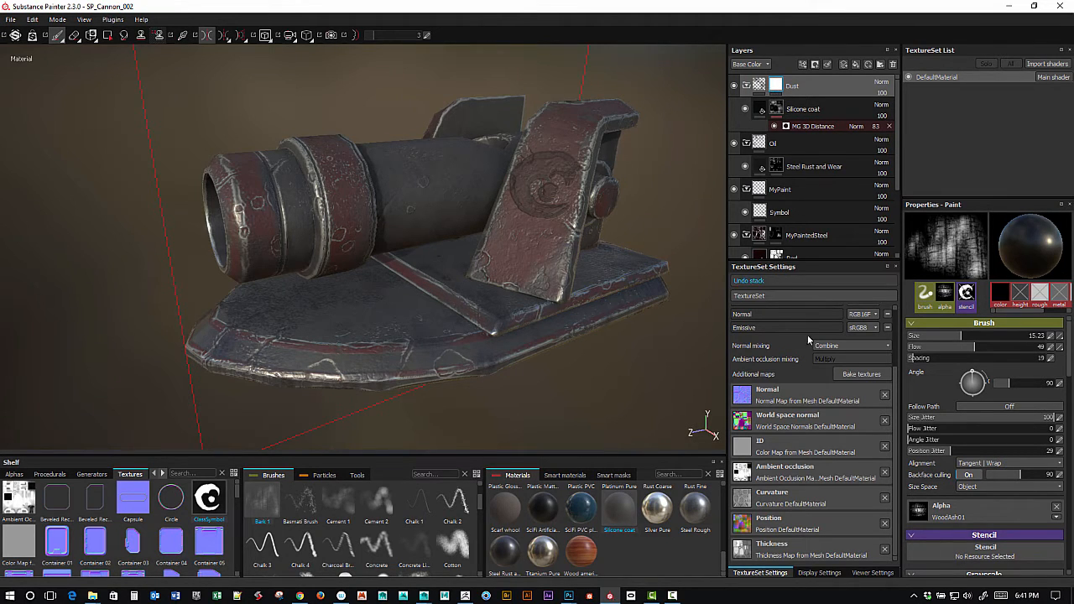
# Set the mask-painting brush's flow to about 97 and its size to 29.1.
pyautogui.scroll(-5, 1070, 337)
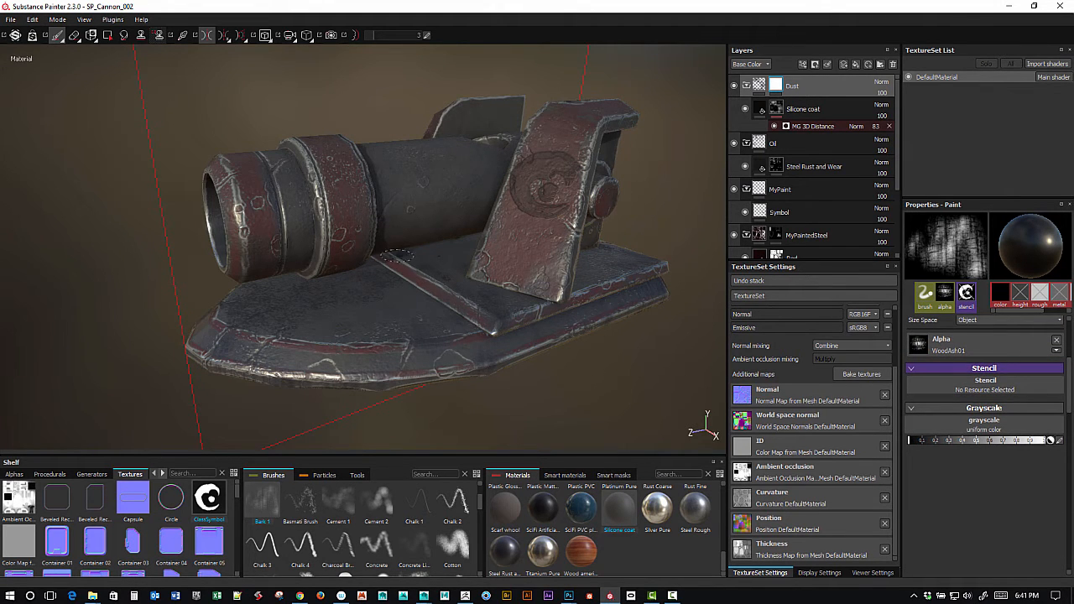
pyautogui.keyDown('alt'); pyautogui.moveTo(398, 256); pyautogui.dragTo(544, 351, button='right'); pyautogui.keyUp('alt')
pyautogui.keyDown('alt'); pyautogui.moveTo(544, 351); pyautogui.dragTo(577, 410, button='middle'); pyautogui.keyUp('alt')
pyautogui.keyDown('alt'); pyautogui.moveTo(577, 252); pyautogui.dragTo(543, 247); pyautogui.keyUp('alt')
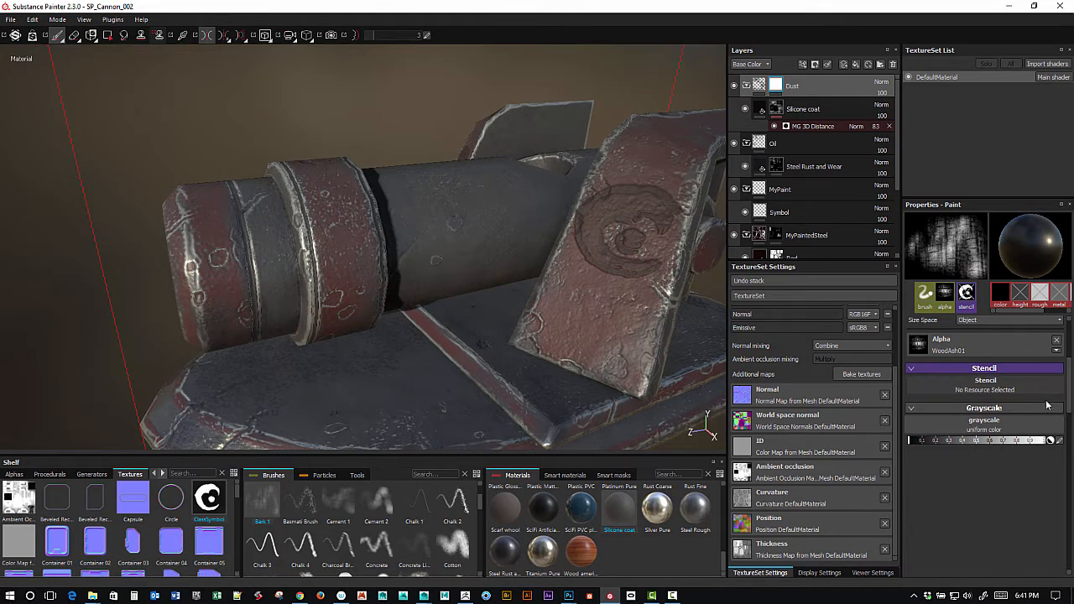
pyautogui.scroll(5, 1047, 403)
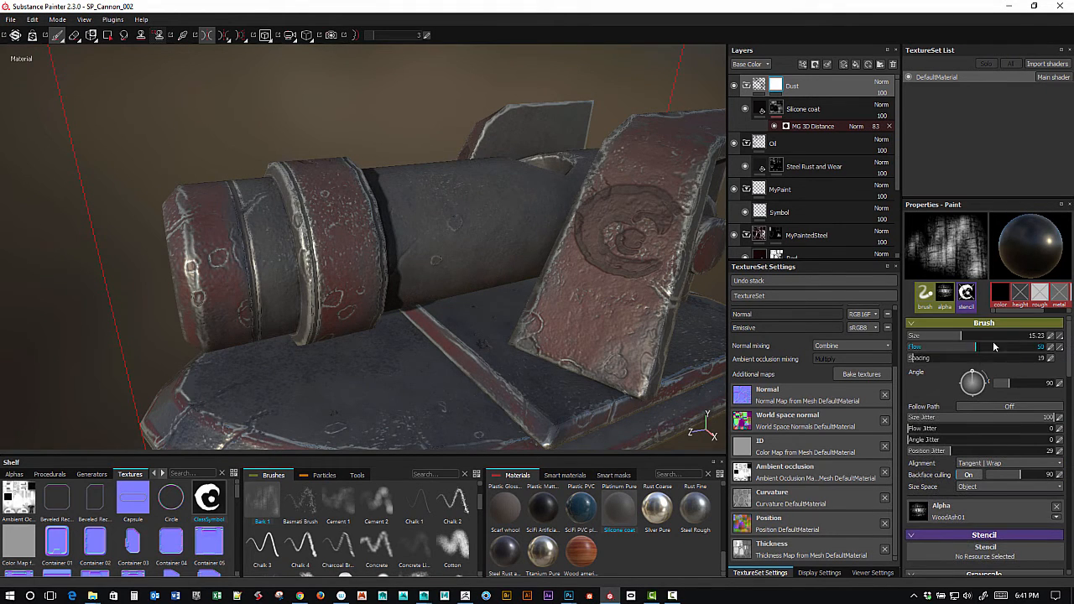
pyautogui.moveTo(994, 347); pyautogui.dragTo(1036, 351)
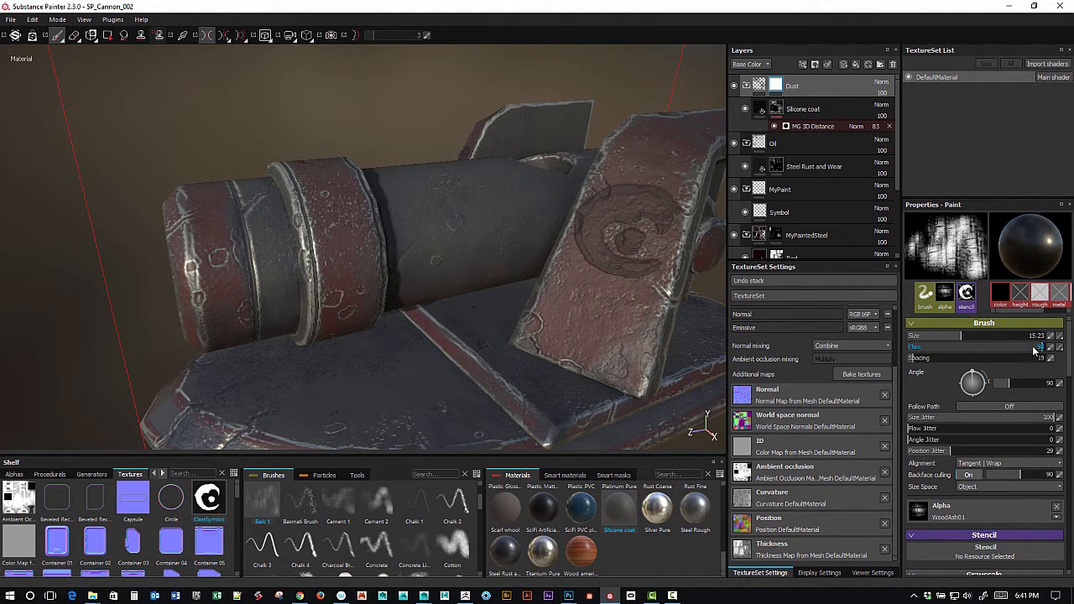
pyautogui.moveTo(966, 338); pyautogui.dragTo(982, 336)
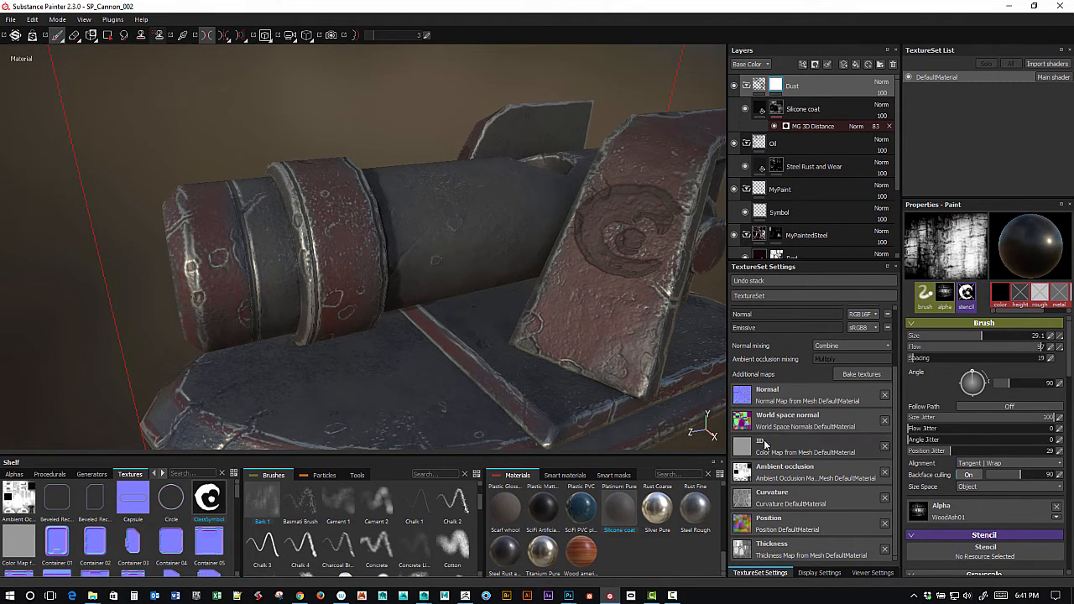
pyautogui.moveTo(465, 366)
pyautogui.keyDown('alt'); pyautogui.mouseDown()
pyautogui.moveTo(446, 356)
pyautogui.moveTo(475, 345)
pyautogui.mouseUp(); pyautogui.keyUp('alt')
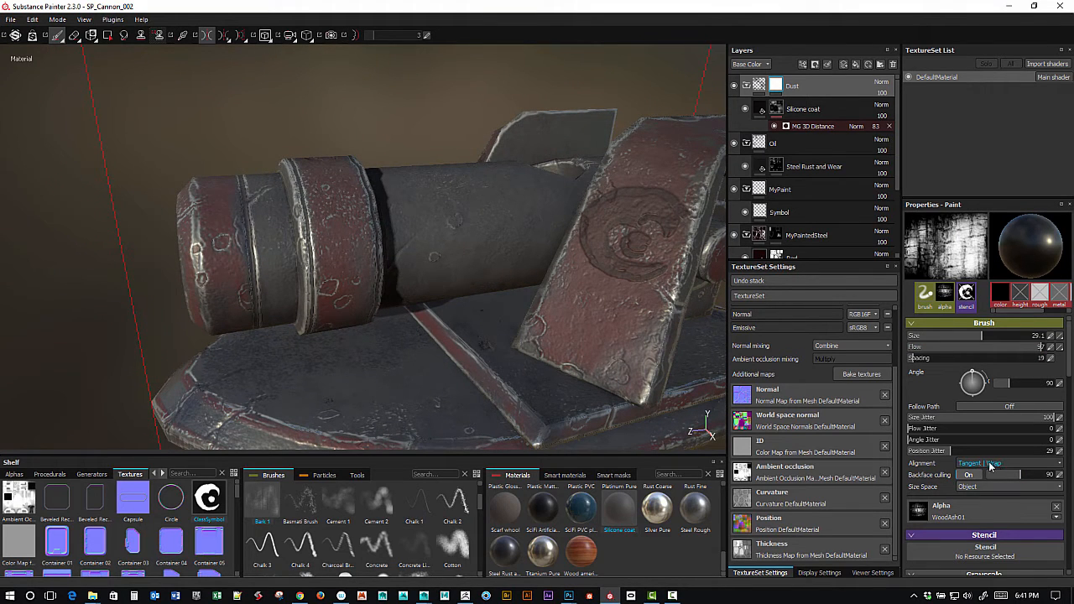
# Try the Camera and UV brush alignments on the barrel, and return the alignment to Tangent | Wrap.
pyautogui.click(996, 468)
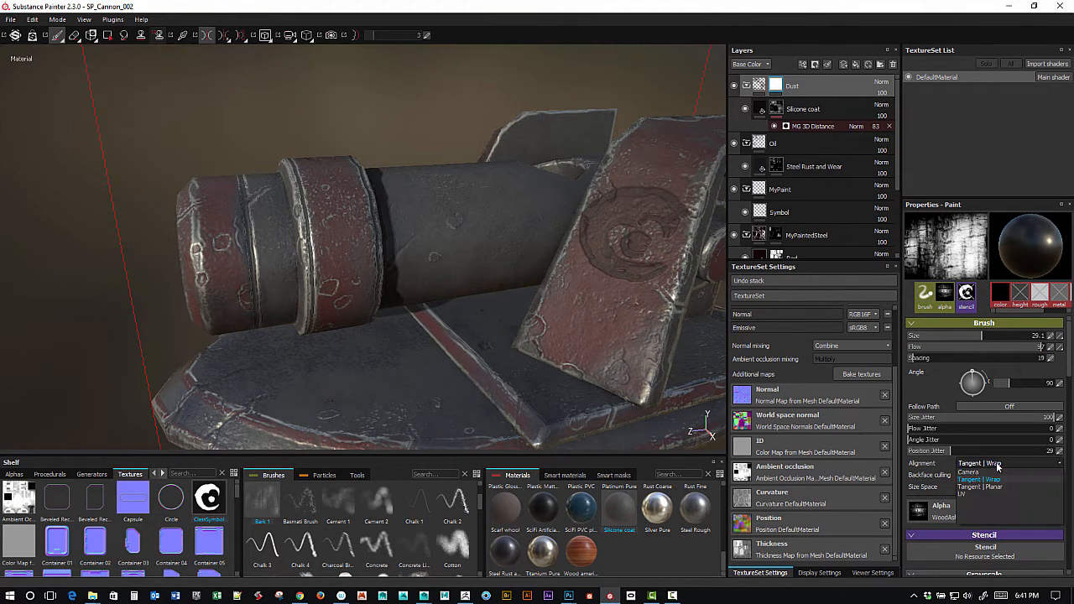
pyautogui.click(996, 475)
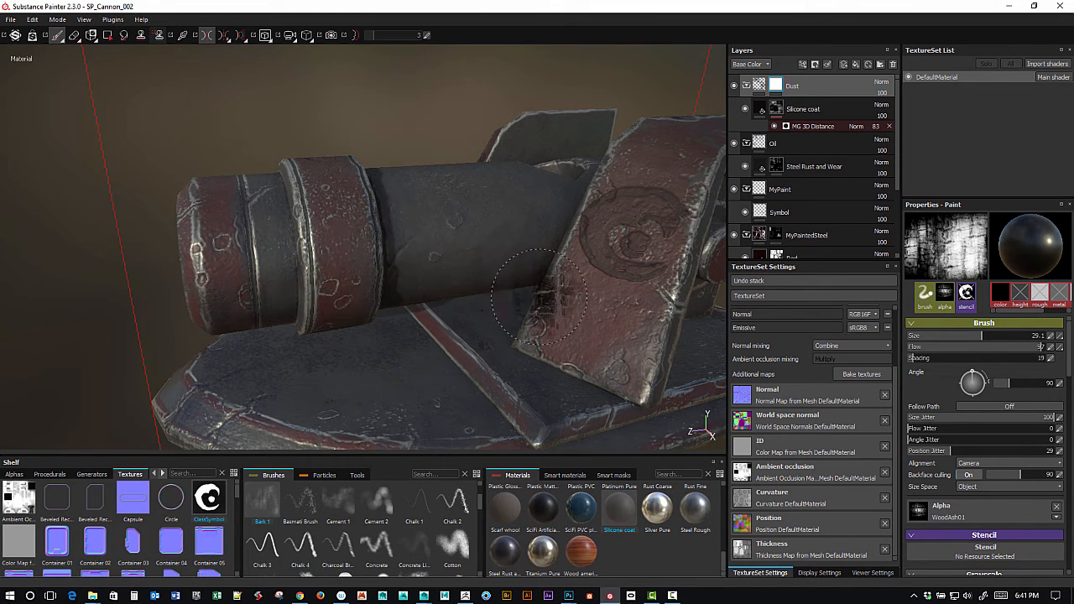
pyautogui.click(1018, 462)
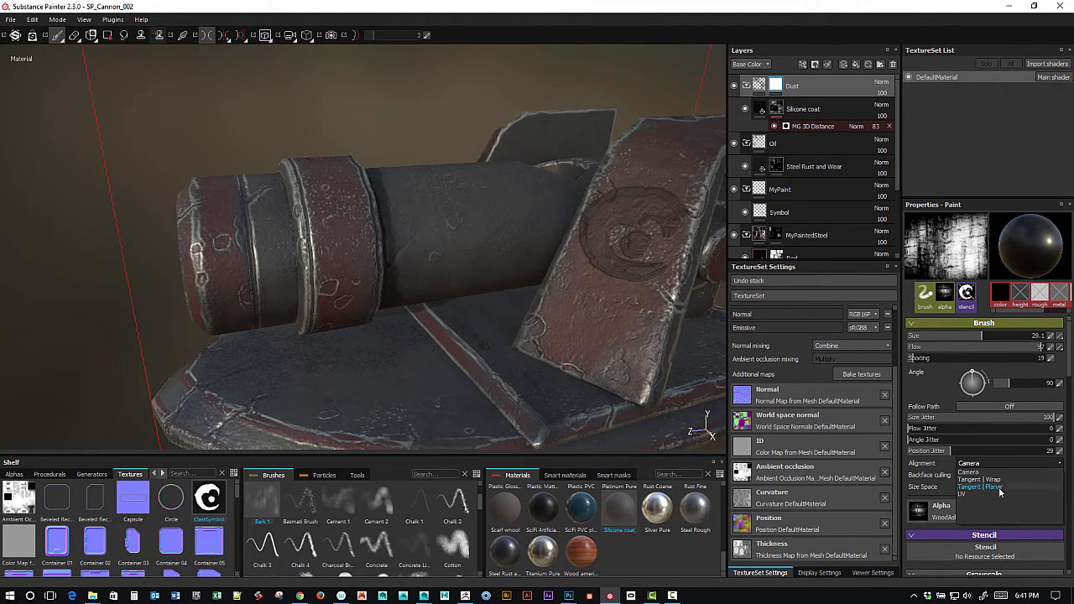
pyautogui.click(989, 494)
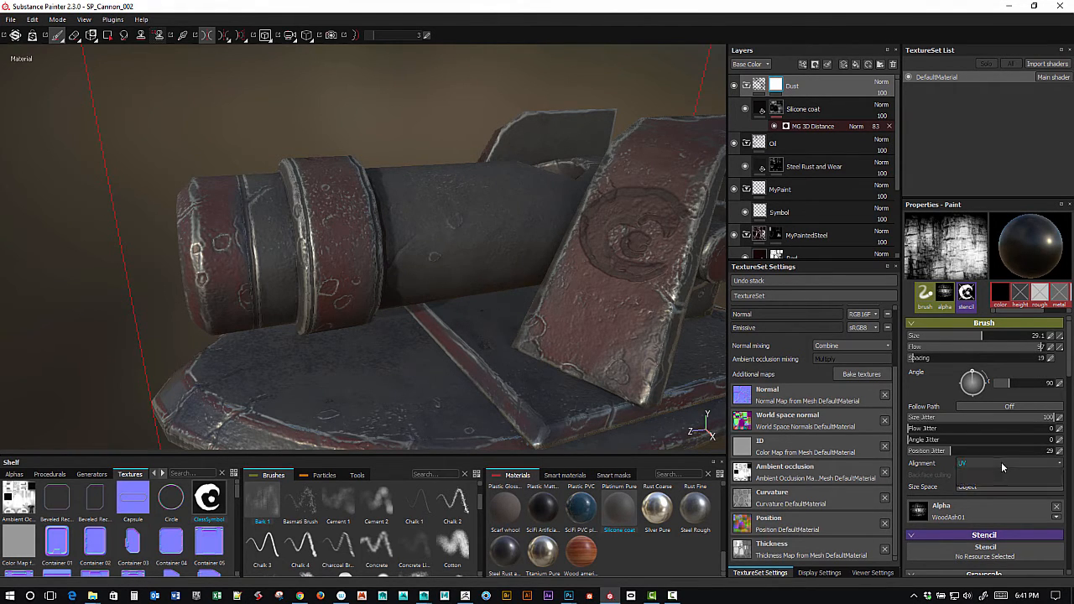
pyautogui.click(1001, 462)
pyautogui.click(990, 480)
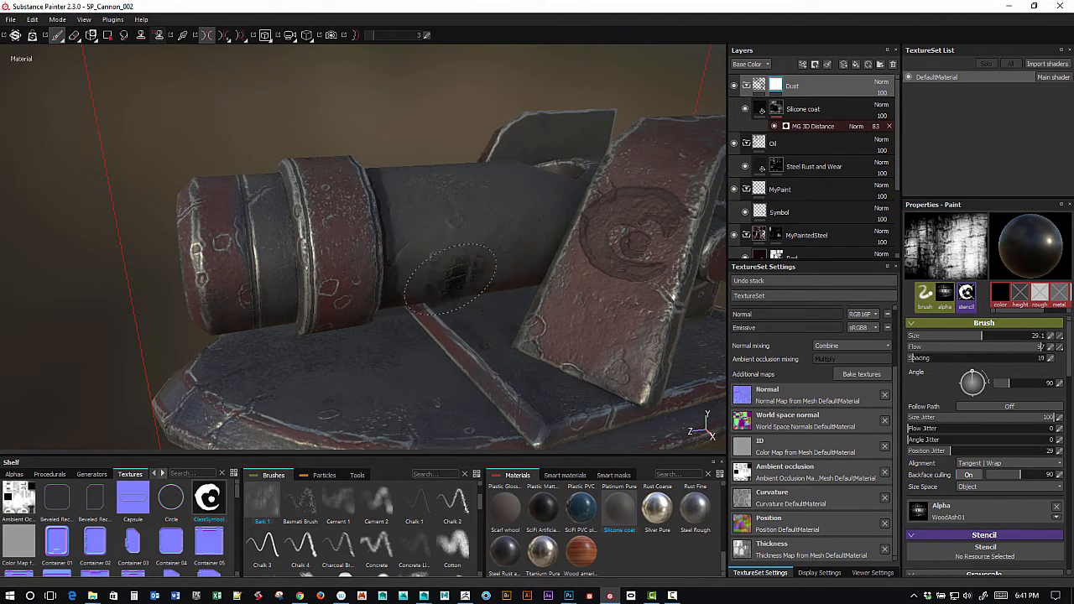
# Set the brush alignment to Camera for painting the Dust mask over the barrel.
pyautogui.moveTo(541, 243)
pyautogui.keyDown('alt'); pyautogui.mouseDown()
pyautogui.moveTo(448, 245)
pyautogui.moveTo(477, 238)
pyautogui.mouseUp(); pyautogui.keyUp('alt')
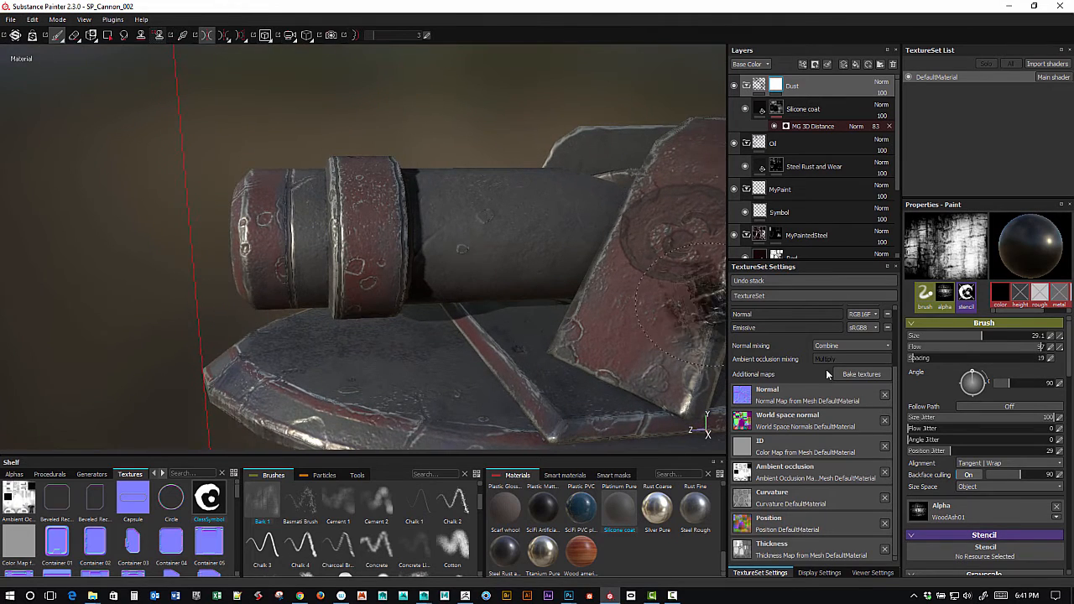
pyautogui.click(1017, 464)
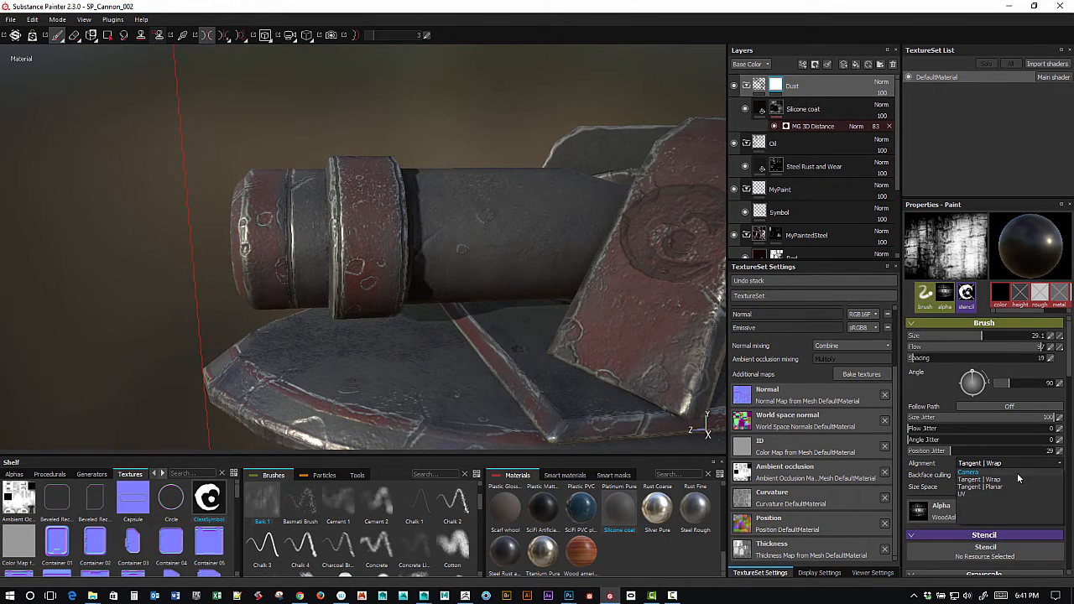
pyautogui.click(1017, 471)
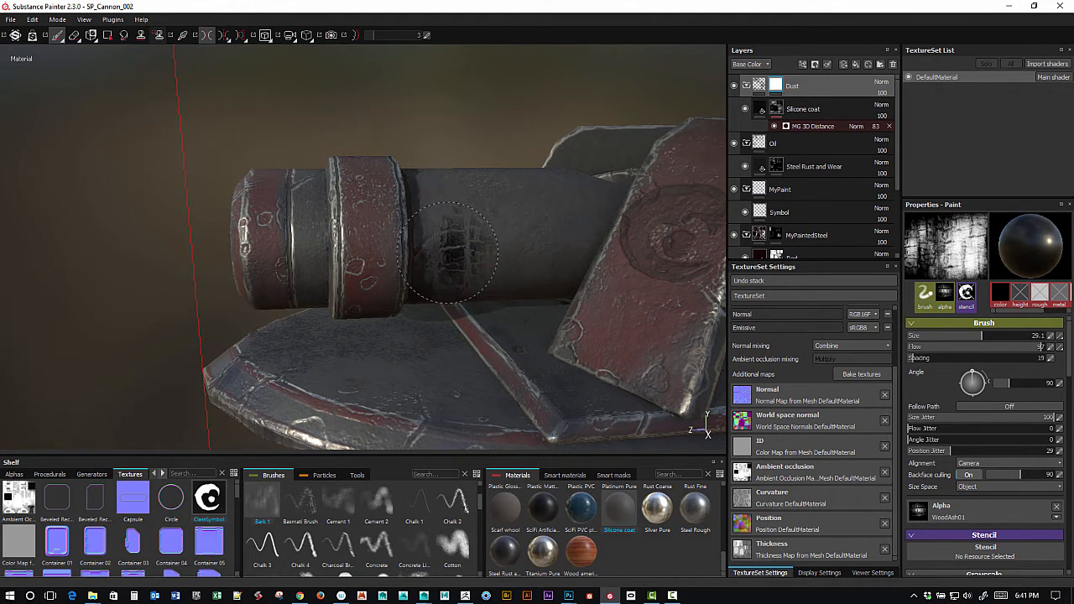
# Try a Camera-aligned stroke on the barrel's Dust mask, undo it, and compare the barrel with the Dust folder hidden and shown.
pyautogui.moveTo(512, 323)
pyautogui.keyDown('alt'); pyautogui.mouseDown()
pyautogui.moveTo(525, 314)
pyautogui.moveTo(494, 267)
pyautogui.moveTo(502, 279)
pyautogui.mouseUp(); pyautogui.keyUp('alt')
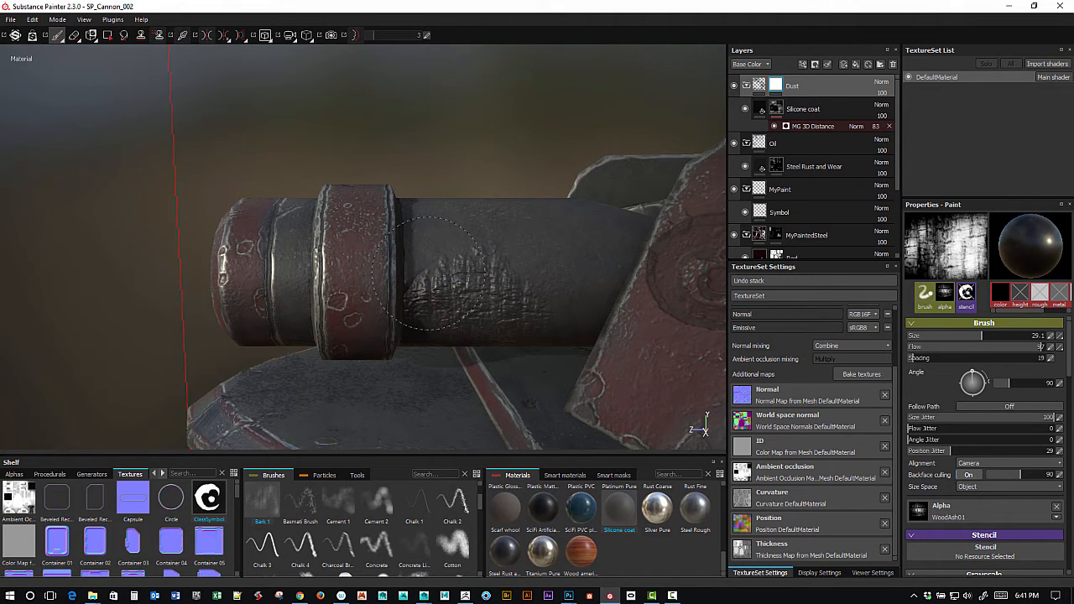
pyautogui.moveTo(428, 273); pyautogui.dragTo(398, 254)
pyautogui.keyDown('alt'); pyautogui.moveTo(460, 298); pyautogui.dragTo(475, 313); pyautogui.keyUp('alt')
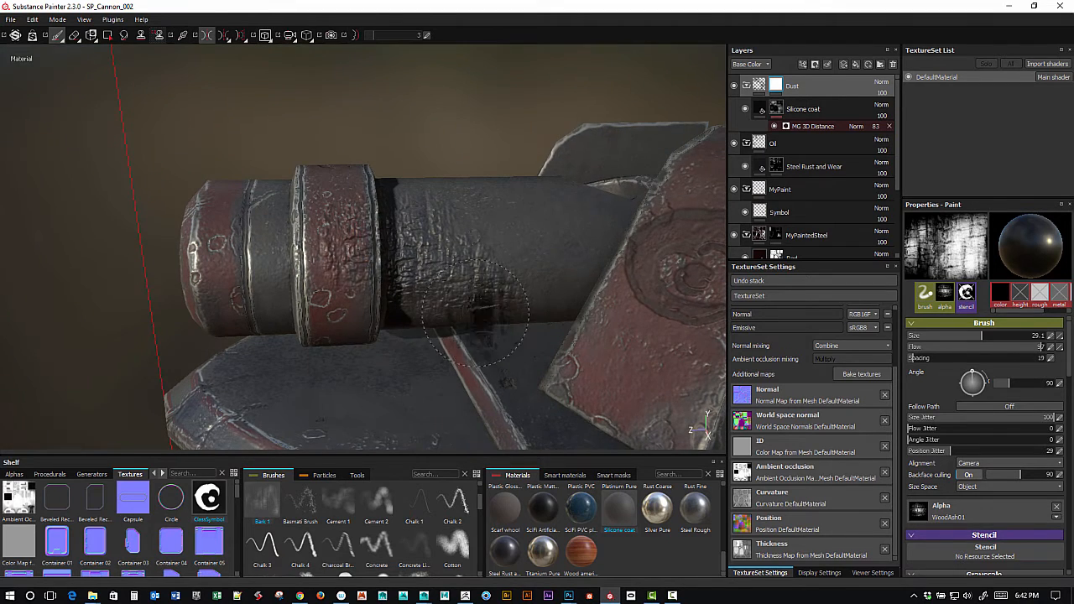
pyautogui.hotkey('ctrl', 'z')
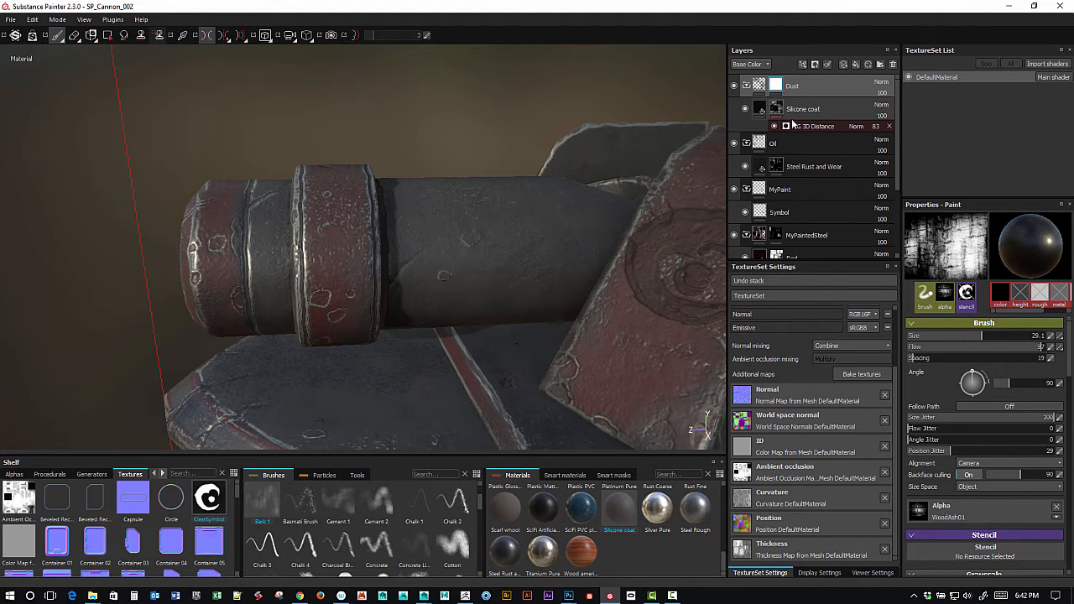
pyautogui.click(735, 89)
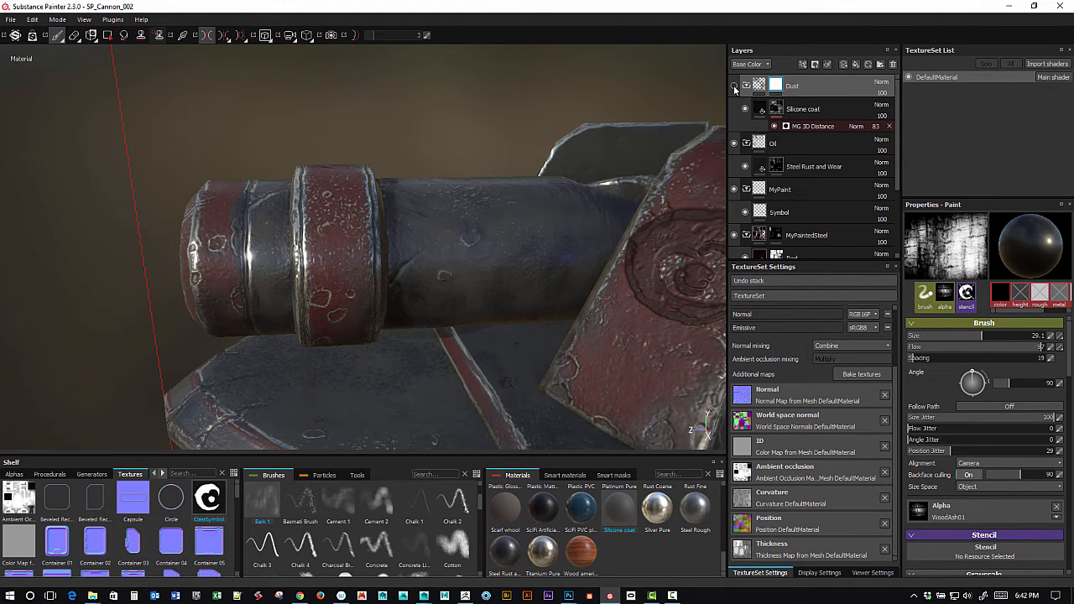
pyautogui.click(735, 89)
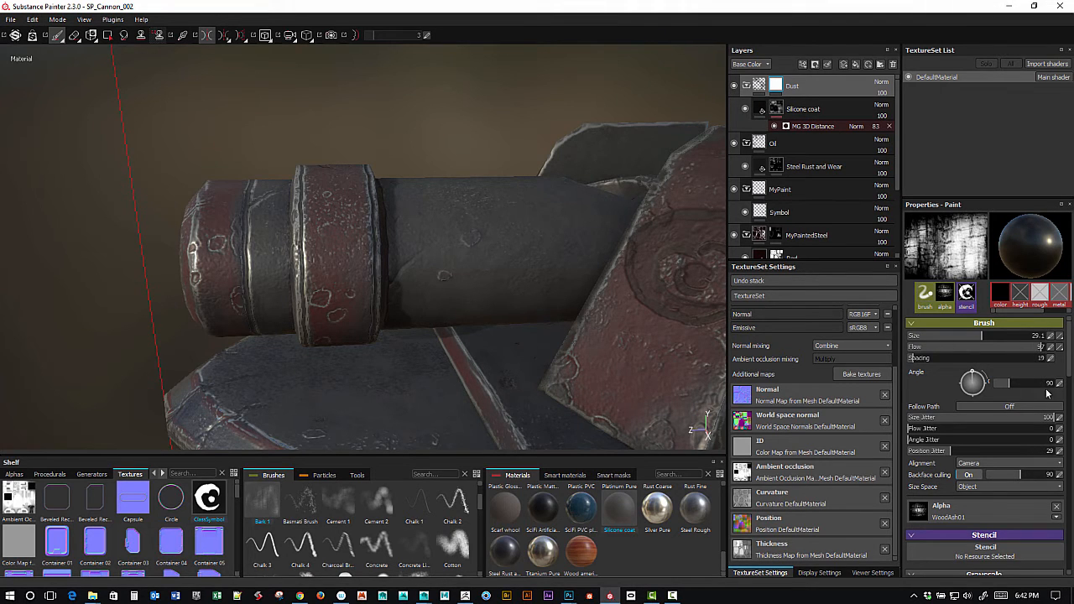
# Paint black strokes on the Dust folder's mask along the middle and lower side of the barrel behind the collar.
pyautogui.moveTo(1070, 359)
pyautogui.mouseDown()
pyautogui.moveTo(1070, 382)
pyautogui.moveTo(1070, 358)
pyautogui.mouseUp()
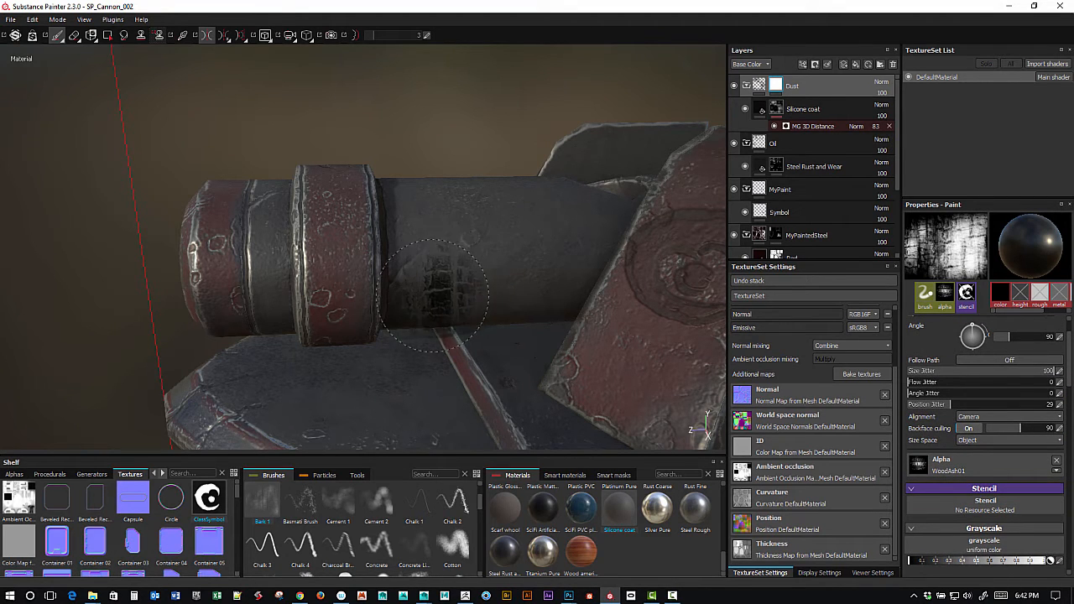
pyautogui.moveTo(450, 309)
pyautogui.mouseDown()
pyautogui.moveTo(500, 268)
pyautogui.moveTo(470, 252)
pyautogui.moveTo(437, 285)
pyautogui.moveTo(466, 310)
pyautogui.mouseUp()
pyautogui.click(533, 296)
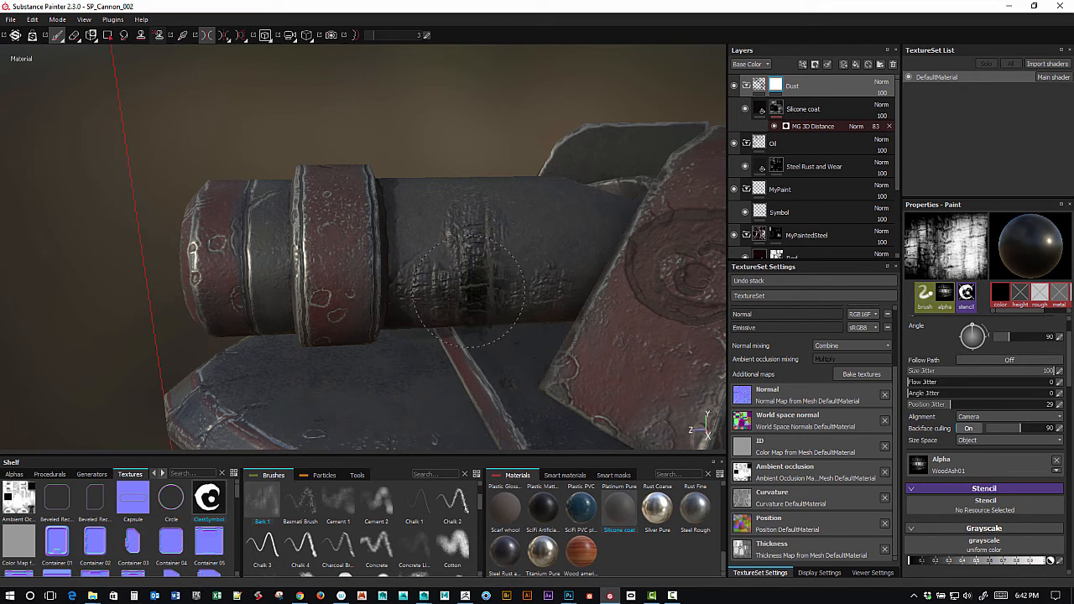
# Set the Silicone coat fill's Normal Intensity to 1 and its Height Position to 0.5.
pyautogui.click(804, 127)
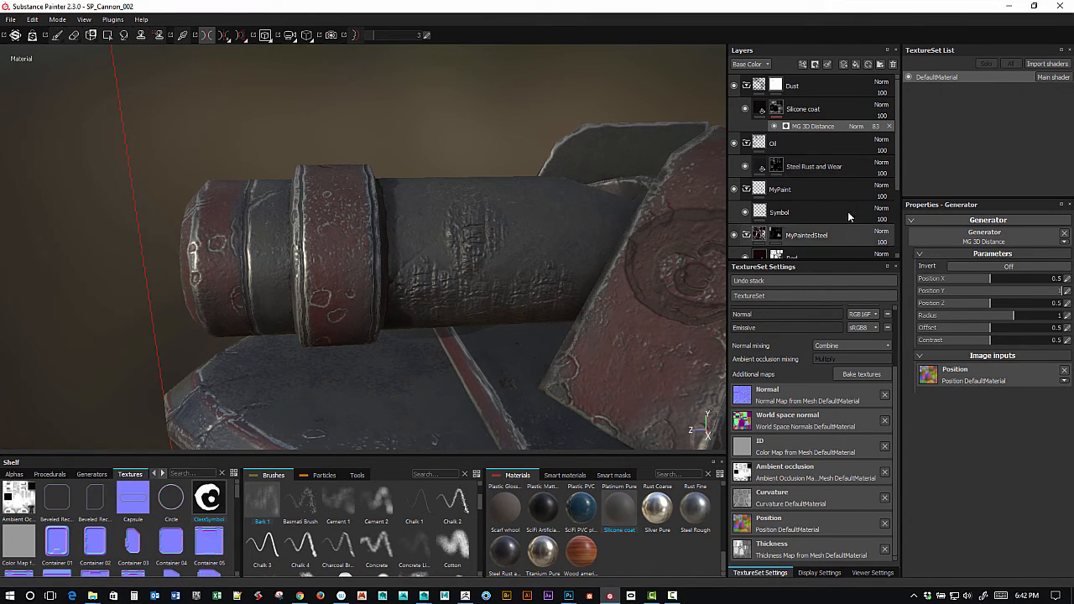
pyautogui.click(760, 111)
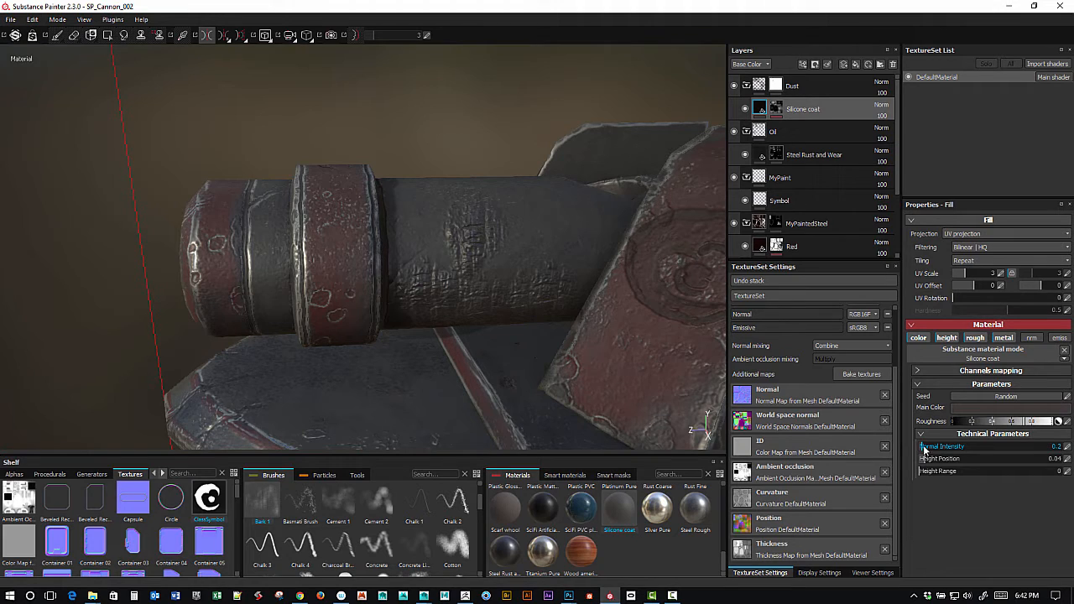
pyautogui.click(1067, 447)
pyautogui.press('Return')
pyautogui.moveTo(983, 458); pyautogui.dragTo(975, 459)
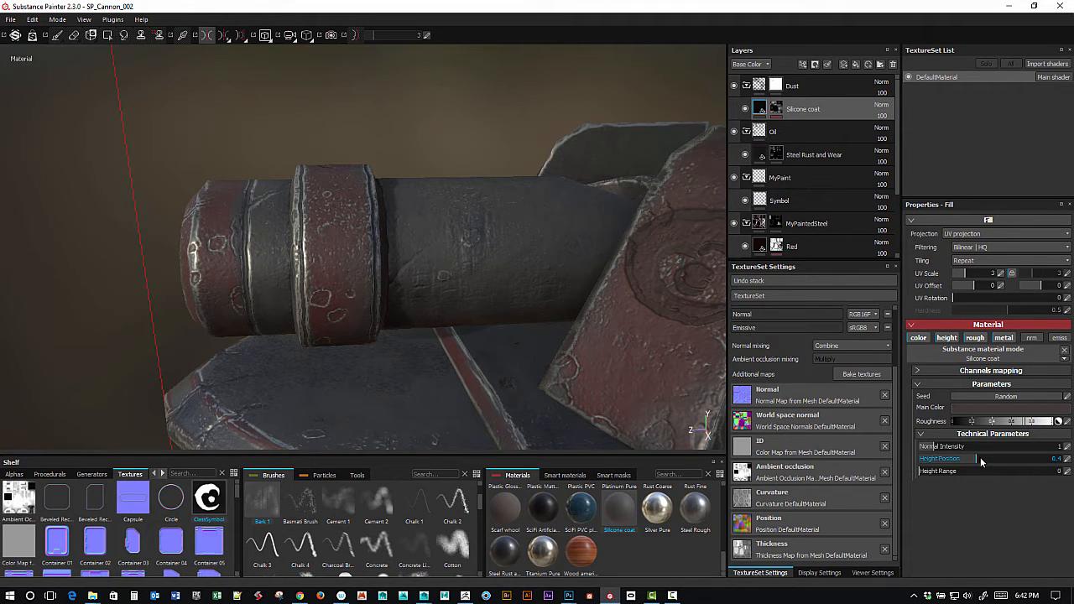
pyautogui.moveTo(977, 459)
pyautogui.mouseDown()
pyautogui.moveTo(1027, 449)
pyautogui.moveTo(997, 457)
pyautogui.mouseUp()
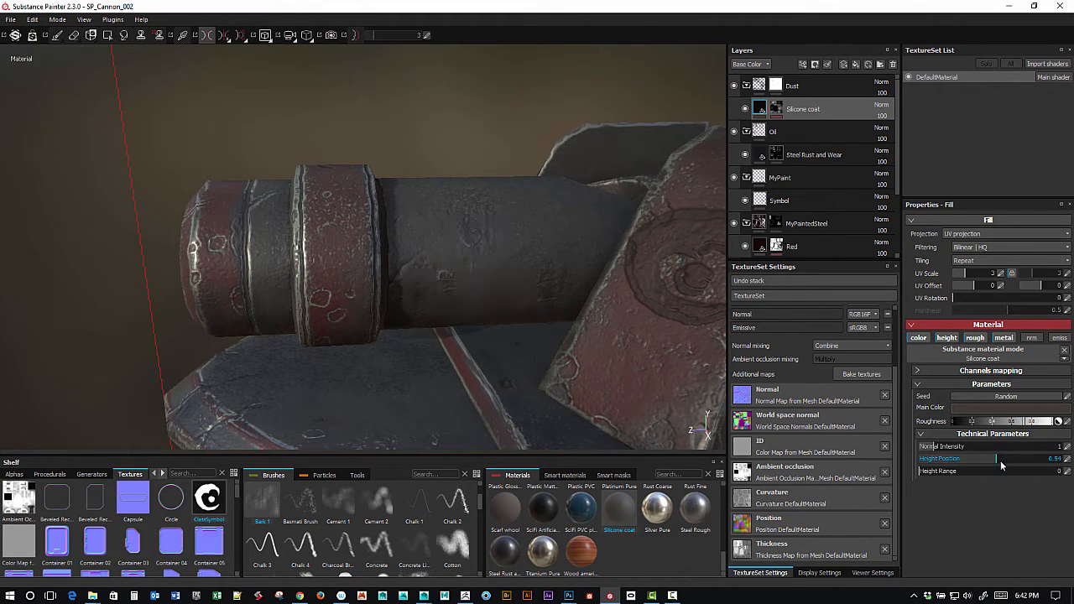
pyautogui.click(1067, 460)
pyautogui.write('.5')
pyautogui.press('Return')
# Paint out more dust on the Dust folder's mask with brush flow 100, covering the barrel and the area beside the symbol plate.
pyautogui.click(776, 87)
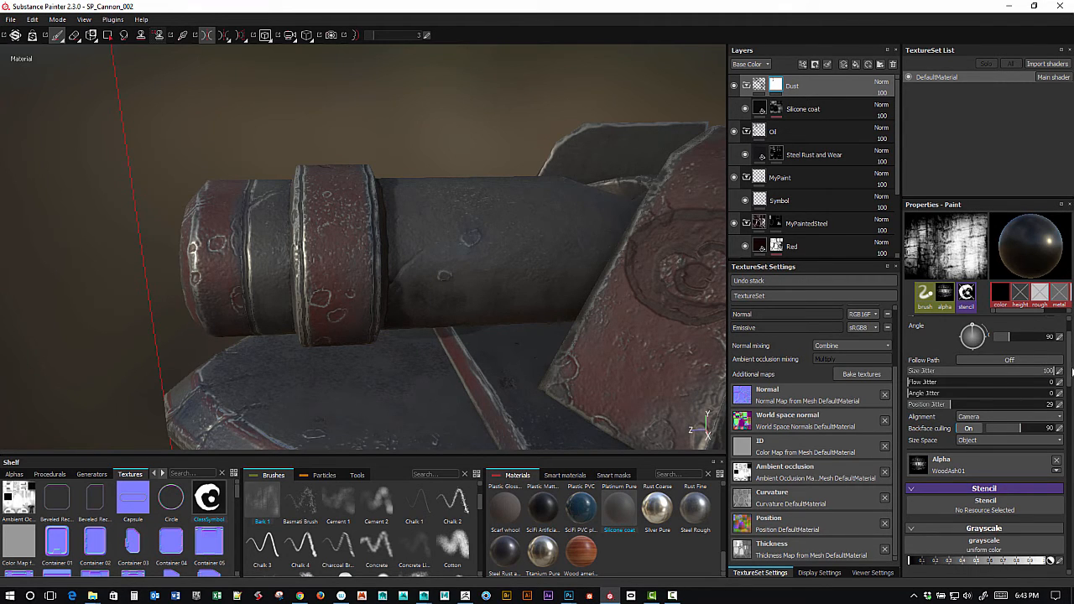
pyautogui.scroll(2, 932, 378)
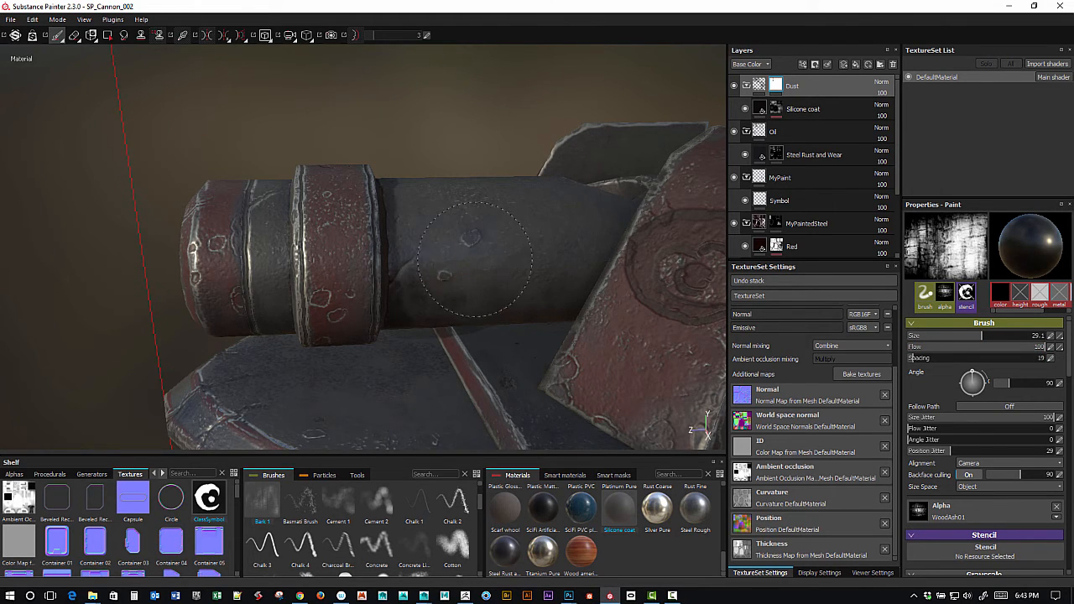
pyautogui.moveTo(475, 259); pyautogui.dragTo(519, 274)
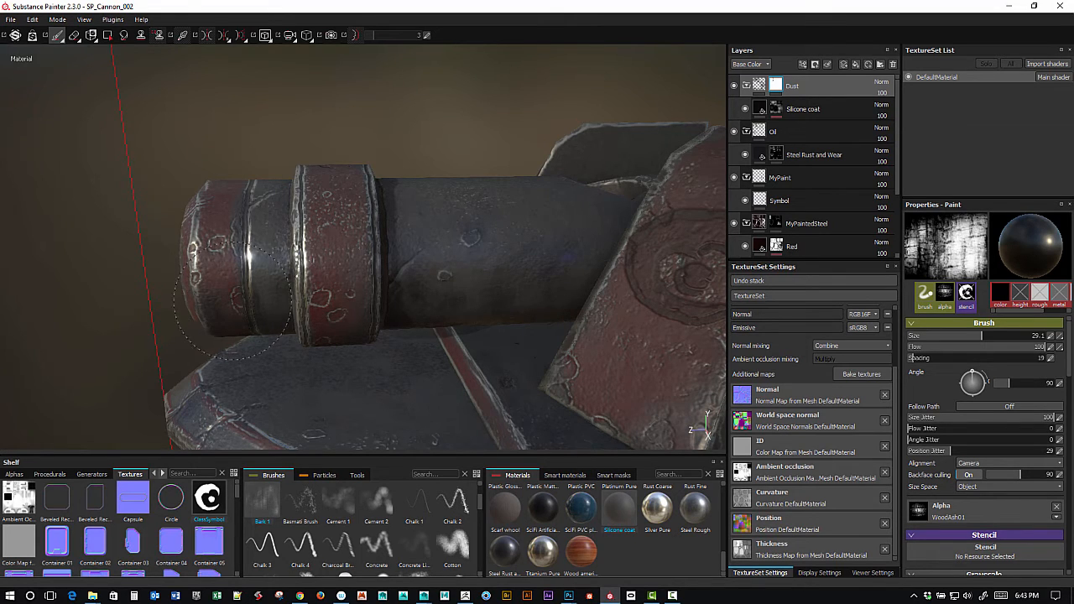
pyautogui.keyDown('alt'); pyautogui.moveTo(233, 300); pyautogui.dragTo(515, 220); pyautogui.keyUp('alt')
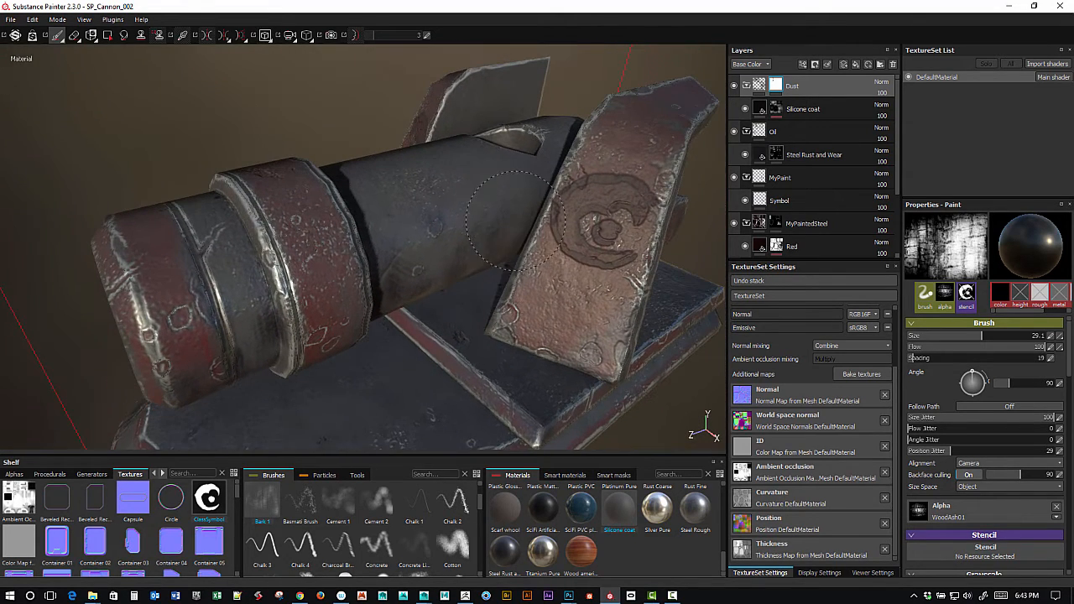
pyautogui.click(464, 242)
pyautogui.click(495, 313)
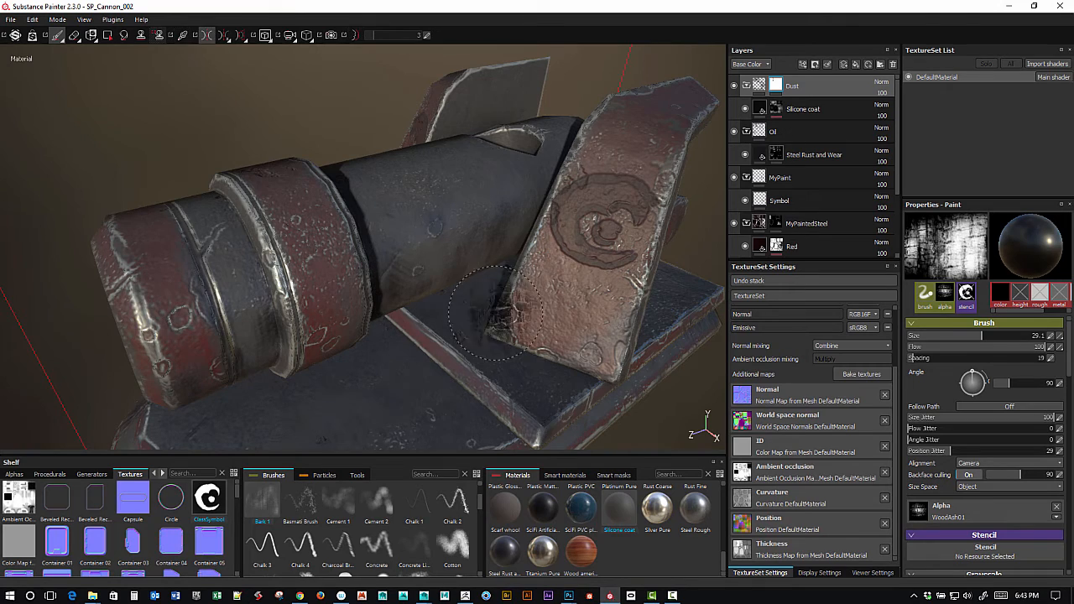
pyautogui.keyDown('alt'); pyautogui.moveTo(435, 271); pyautogui.dragTo(508, 283); pyautogui.keyUp('alt')
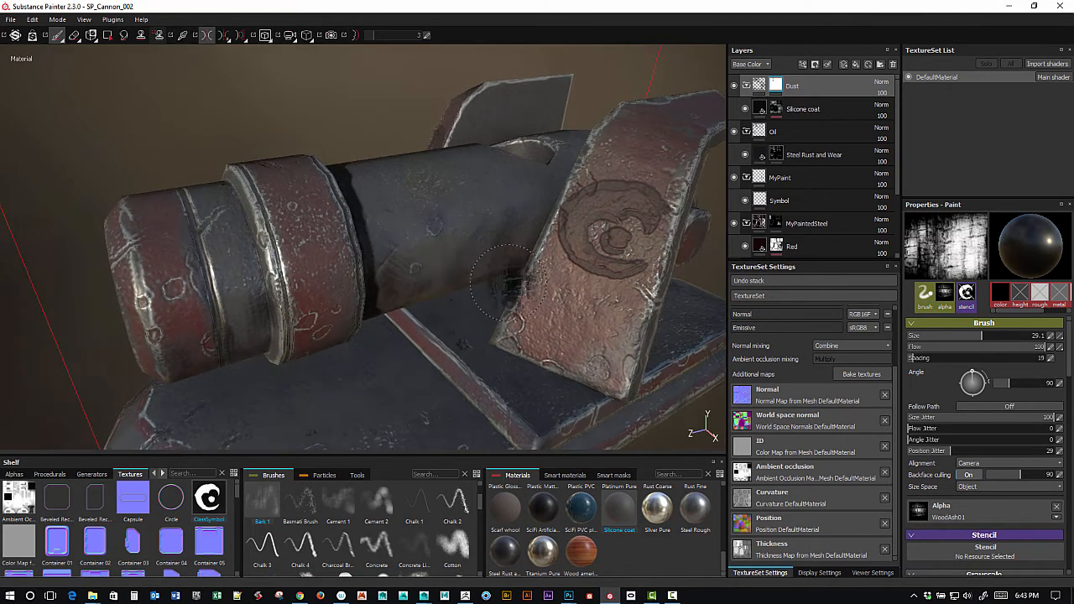
pyautogui.keyDown('alt'); pyautogui.moveTo(508, 283); pyautogui.dragTo(455, 238, button='right'); pyautogui.keyUp('alt')
pyautogui.moveTo(456, 239)
pyautogui.keyDown('alt'); pyautogui.mouseDown()
pyautogui.moveTo(503, 225)
pyautogui.moveTo(411, 250)
pyautogui.moveTo(399, 281)
pyautogui.mouseUp(); pyautogui.keyUp('alt')
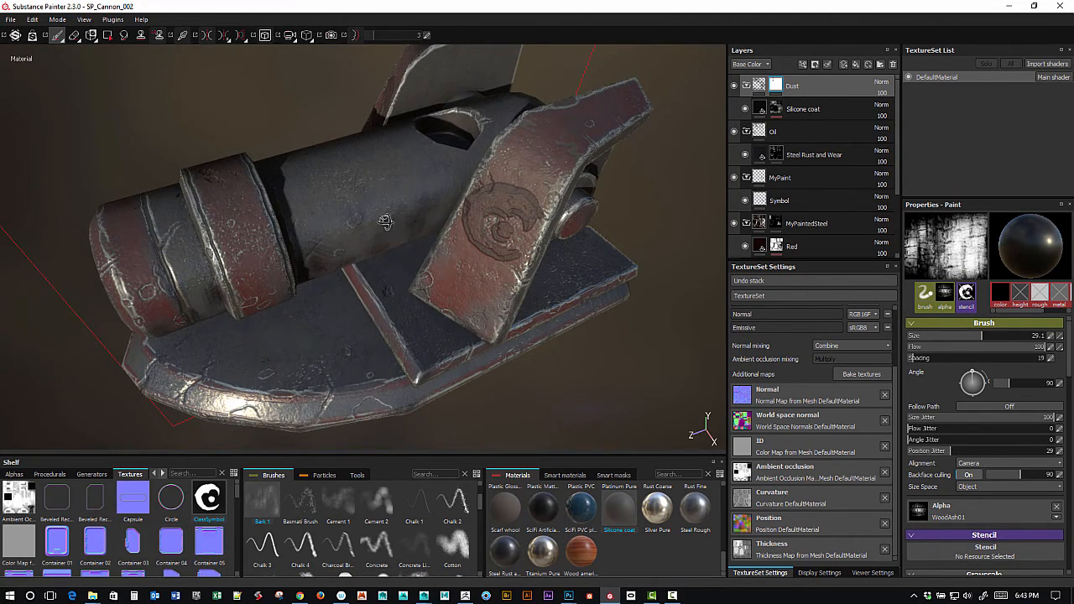
pyautogui.keyDown('alt'); pyautogui.moveTo(385, 221); pyautogui.dragTo(507, 287); pyautogui.keyUp('alt')
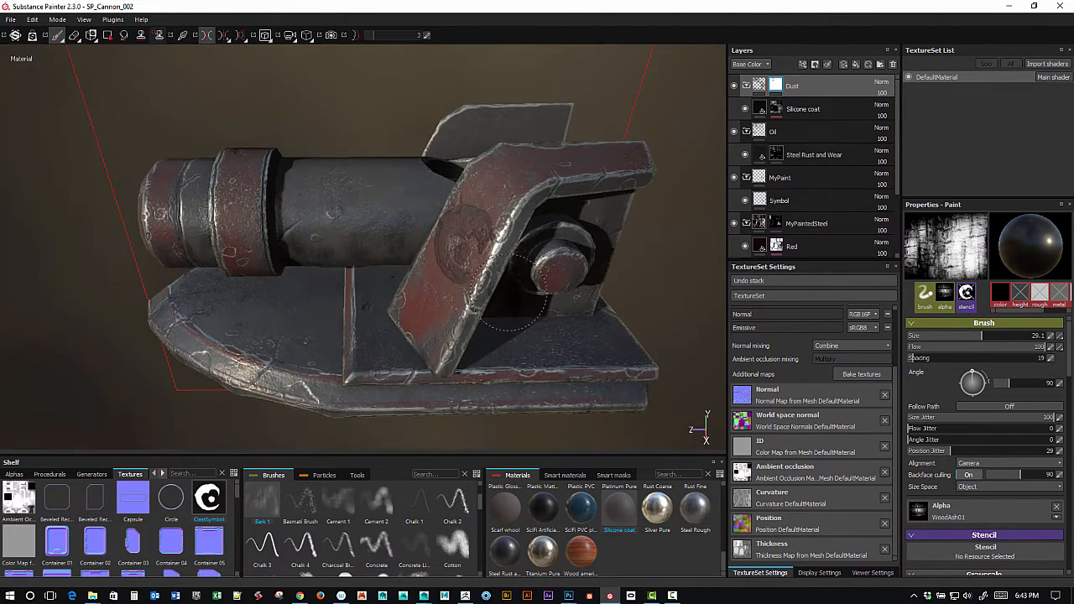
# Set the opacity of the MG 3D Distance generator on the Silicone coat's mask to 100.
pyautogui.click(820, 120)
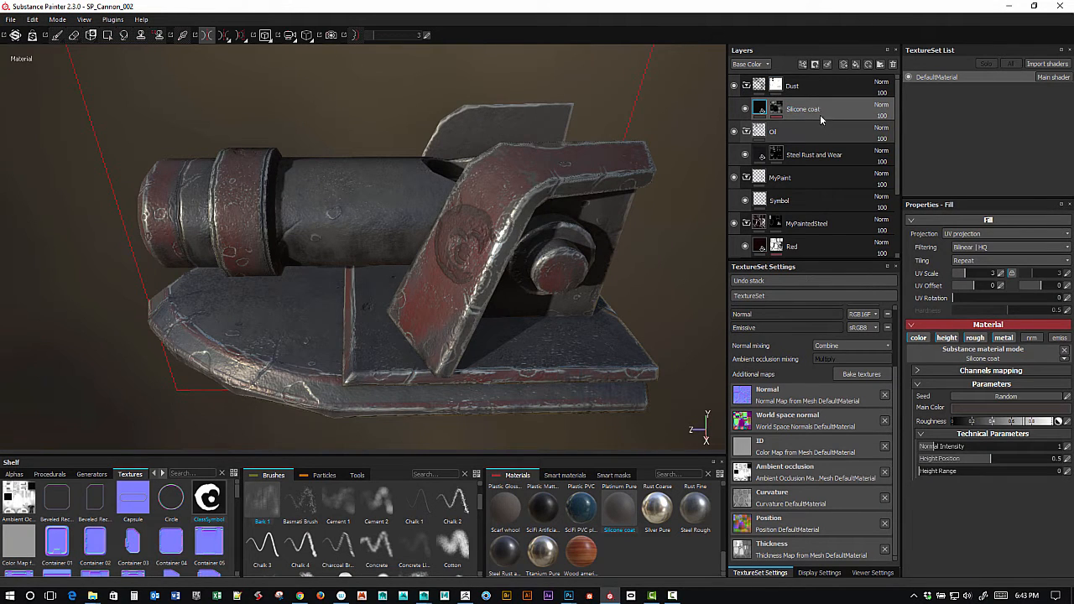
pyautogui.click(777, 117)
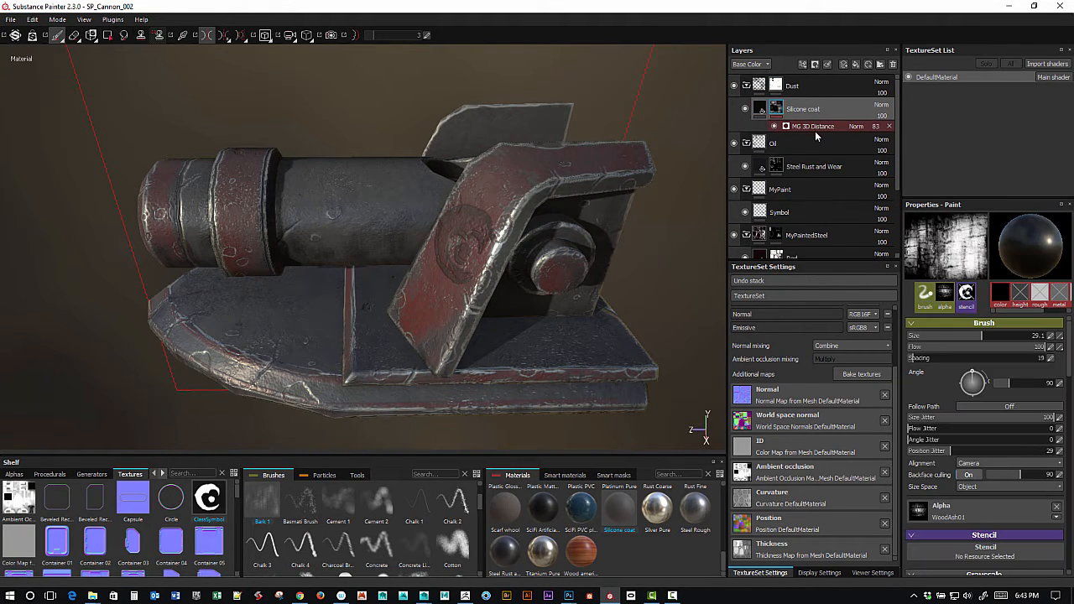
pyautogui.click(815, 127)
pyautogui.click(877, 127)
pyautogui.moveTo(895, 137); pyautogui.dragTo(891, 136)
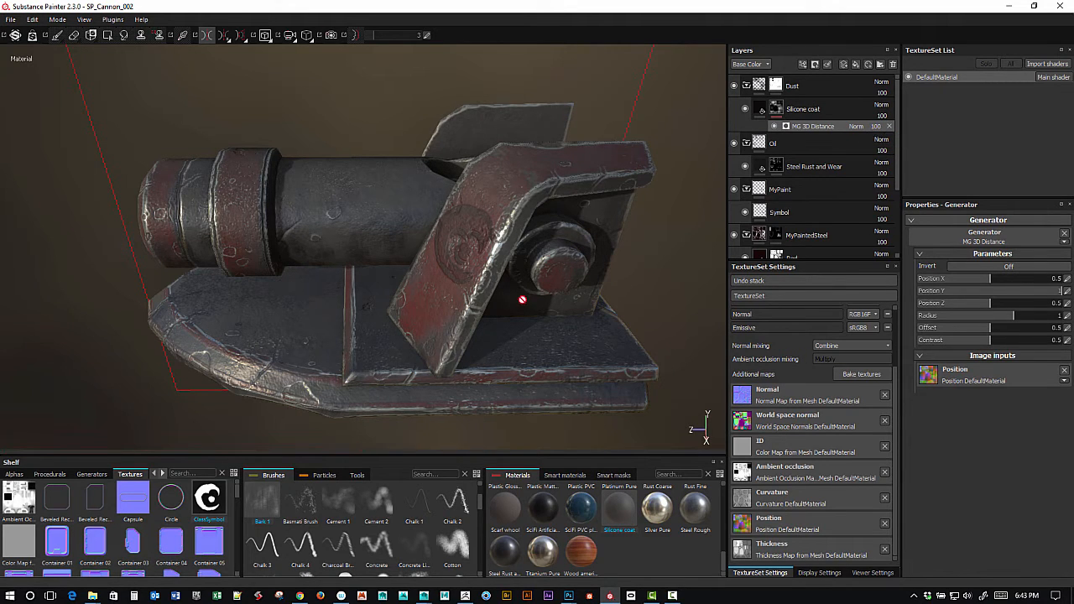
pyautogui.keyDown('alt'); pyautogui.moveTo(528, 311); pyautogui.dragTo(597, 276); pyautogui.keyUp('alt')
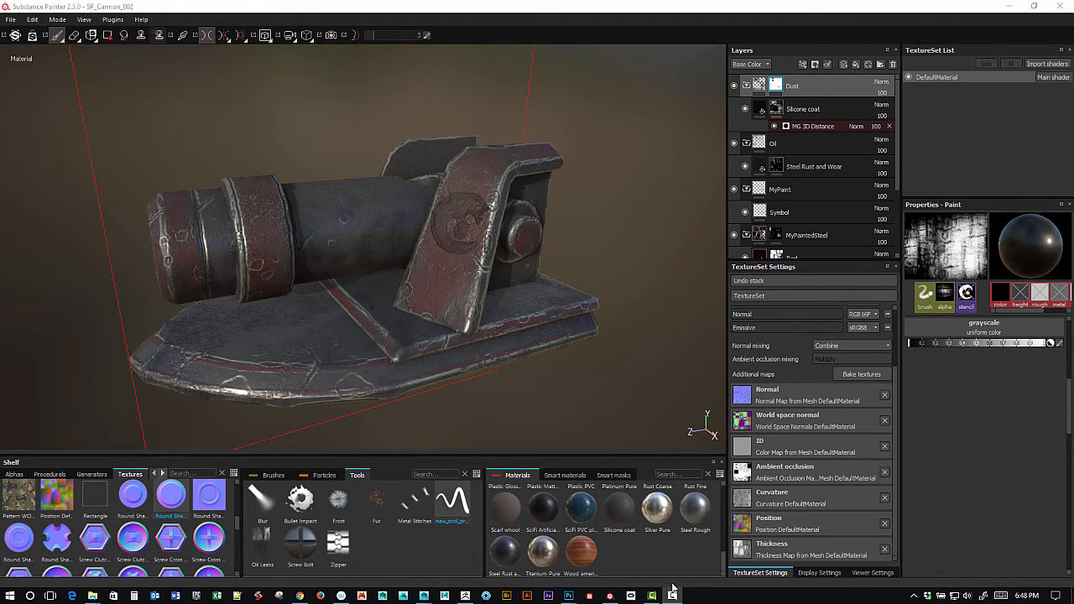
# Add a folder named Normal above the Dust folder.
pyautogui.click(880, 64)
pyautogui.doubleClick(790, 84)
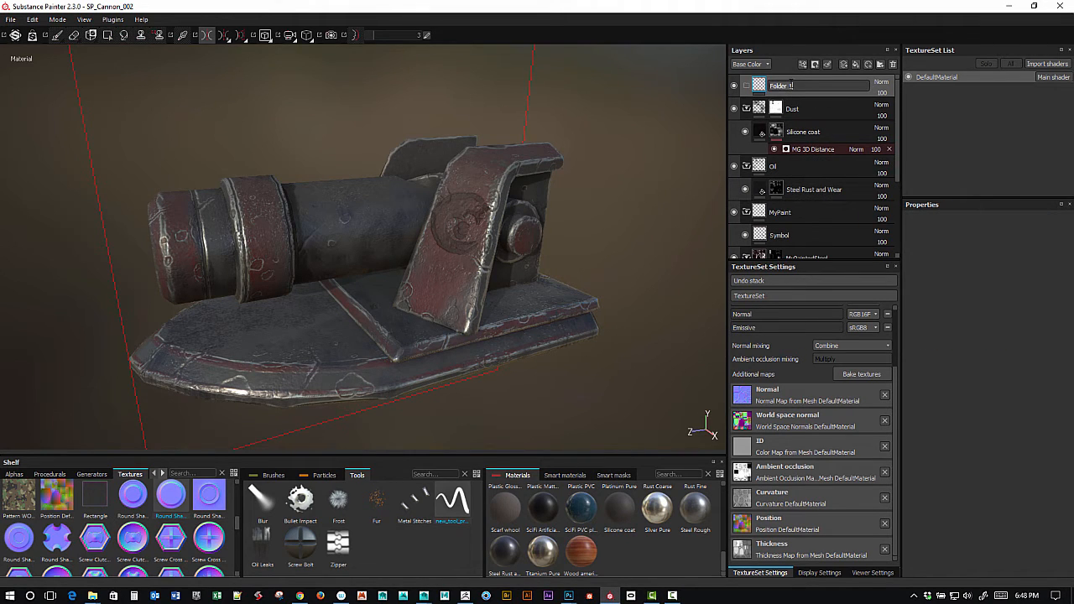
pyautogui.write('Normal')
pyautogui.press('Return')
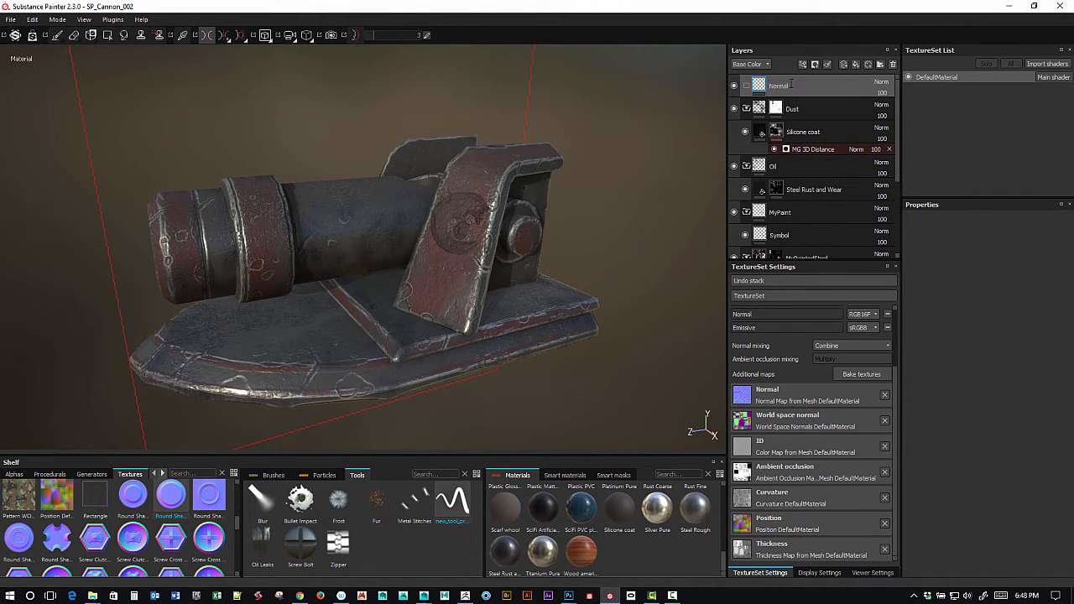
# Add a paint layer named Normal and place it inside the Normal folder.
pyautogui.click(845, 68)
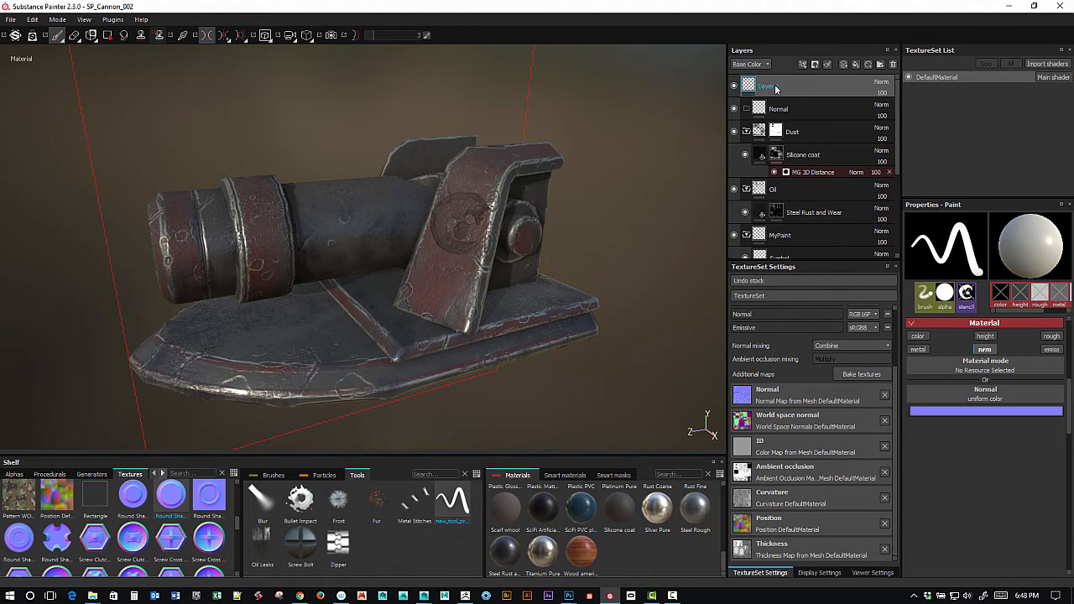
pyautogui.doubleClick(777, 86)
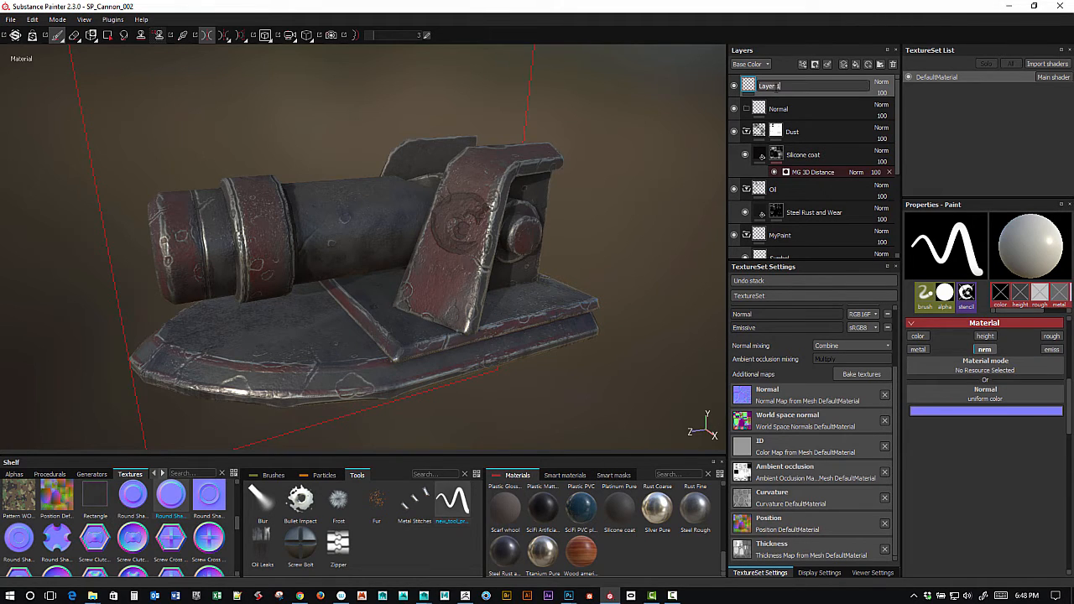
pyautogui.press('Return')
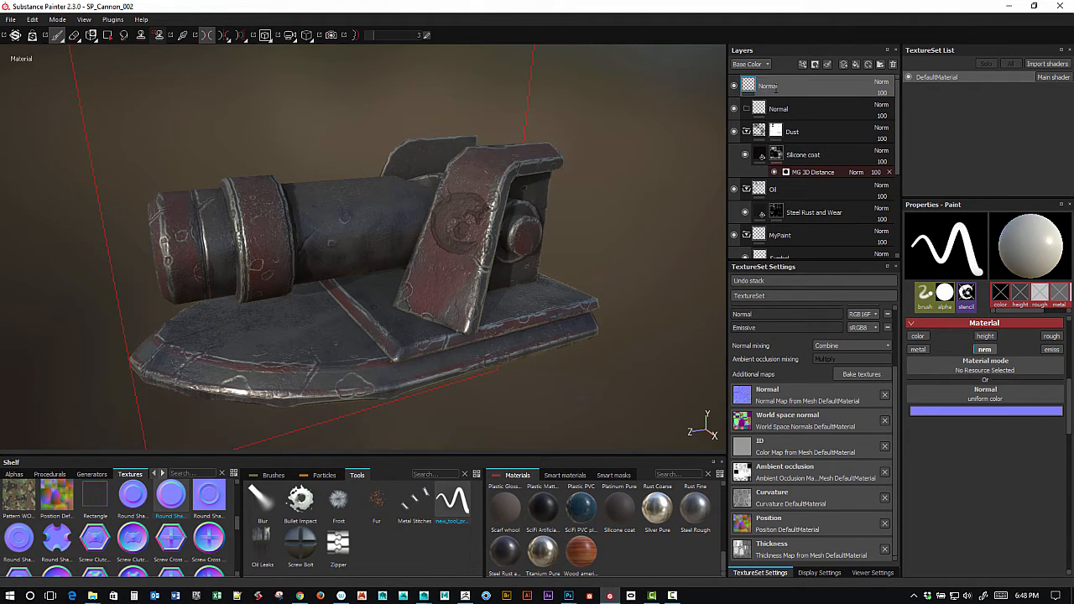
pyautogui.moveTo(762, 111); pyautogui.dragTo(742, 110)
# Choose the Default Hard brush for painting on the Normal layer.
pyautogui.click(273, 476)
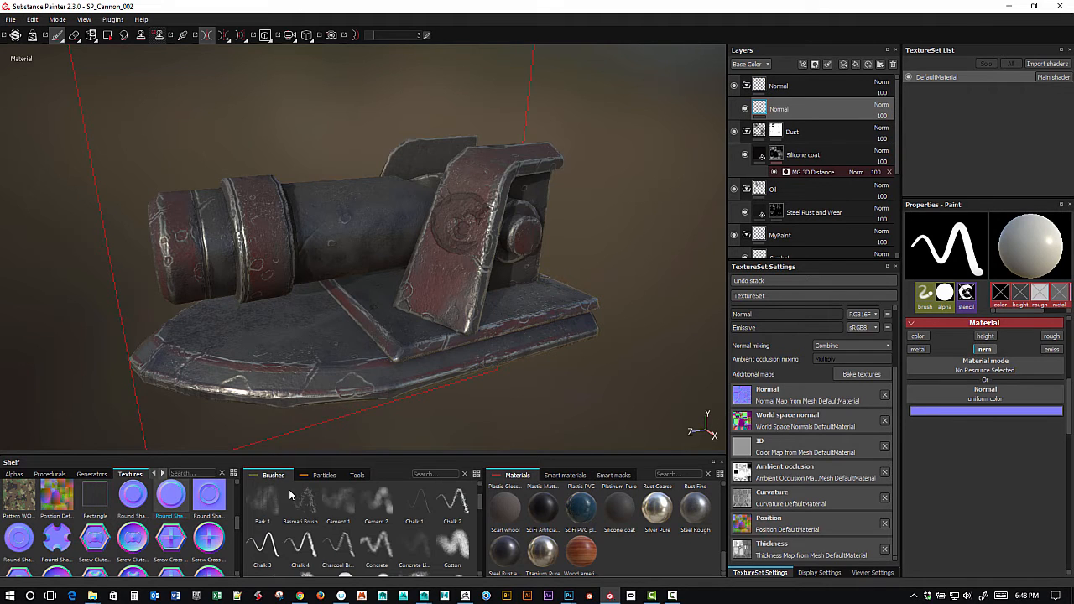
pyautogui.scroll(-3, 375, 514)
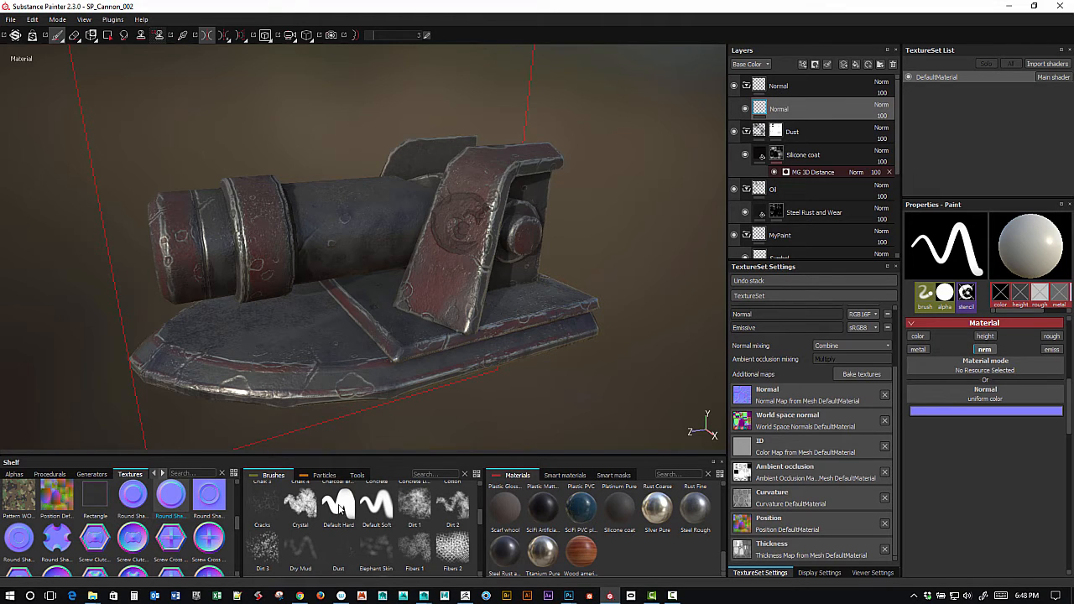
pyautogui.click(349, 514)
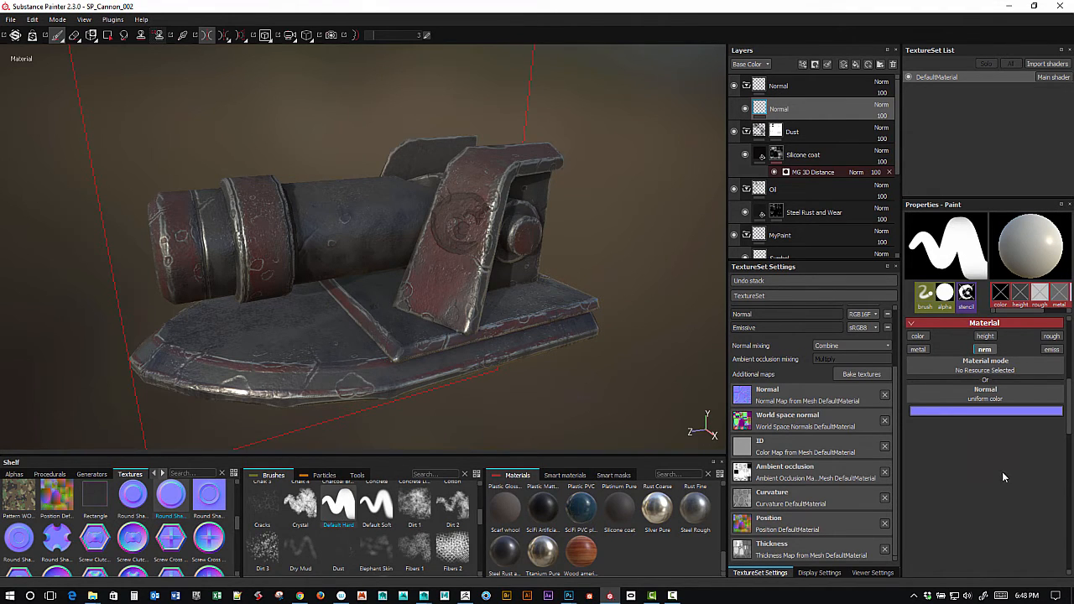
# Switch the brush's color, metal, height, rough and emiss channels on and back off, leaving only nrm active.
pyautogui.scroll(4, 1006, 395)
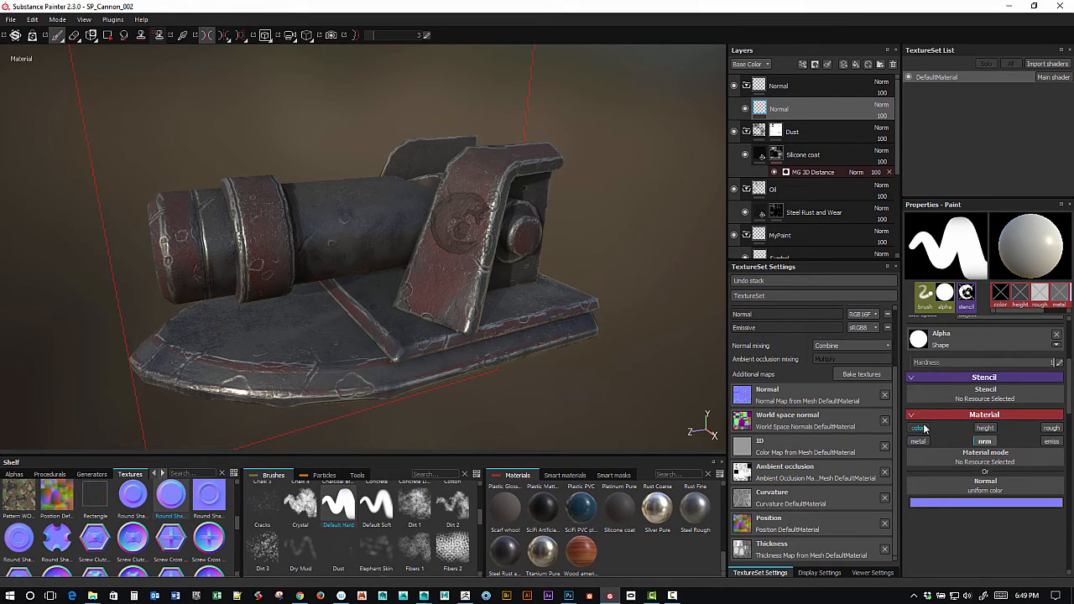
pyautogui.click(921, 430)
pyautogui.click(918, 441)
pyautogui.click(985, 429)
pyautogui.click(1052, 428)
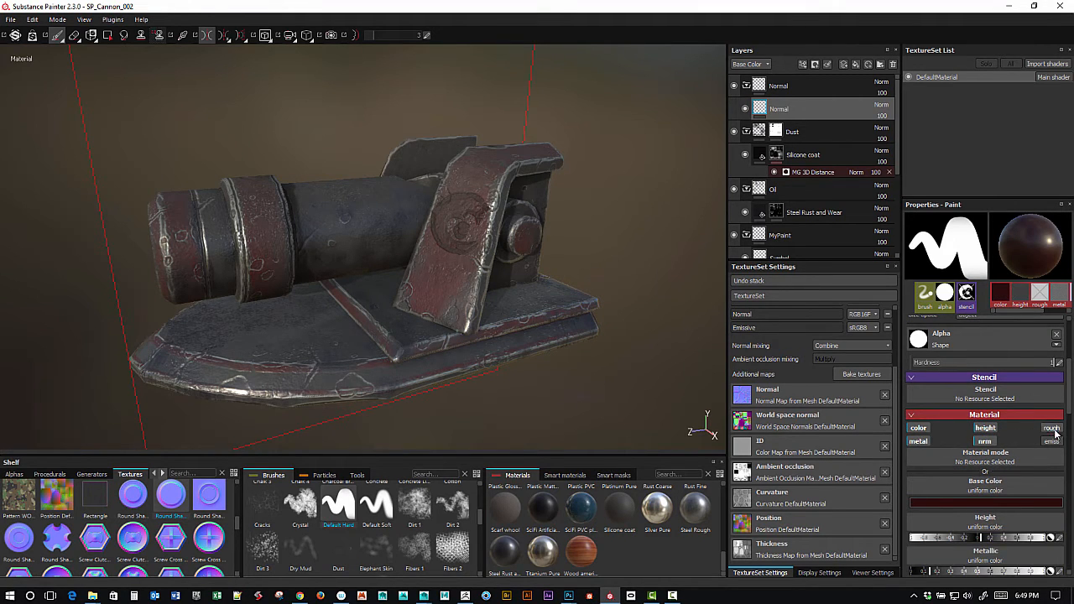
pyautogui.click(1053, 441)
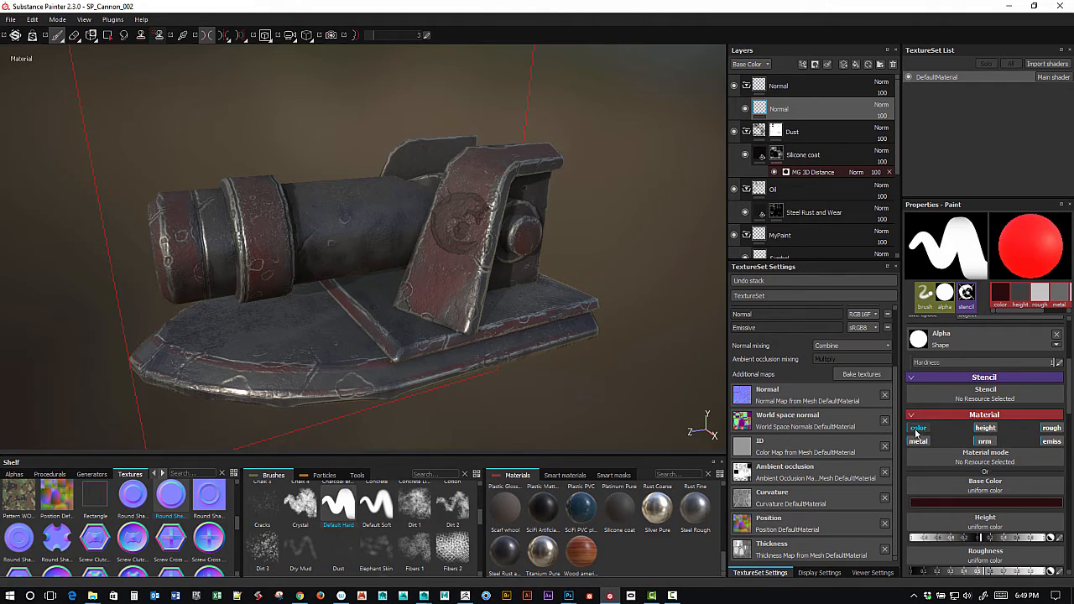
pyautogui.click(918, 428)
pyautogui.click(918, 441)
pyautogui.click(985, 428)
pyautogui.click(1052, 428)
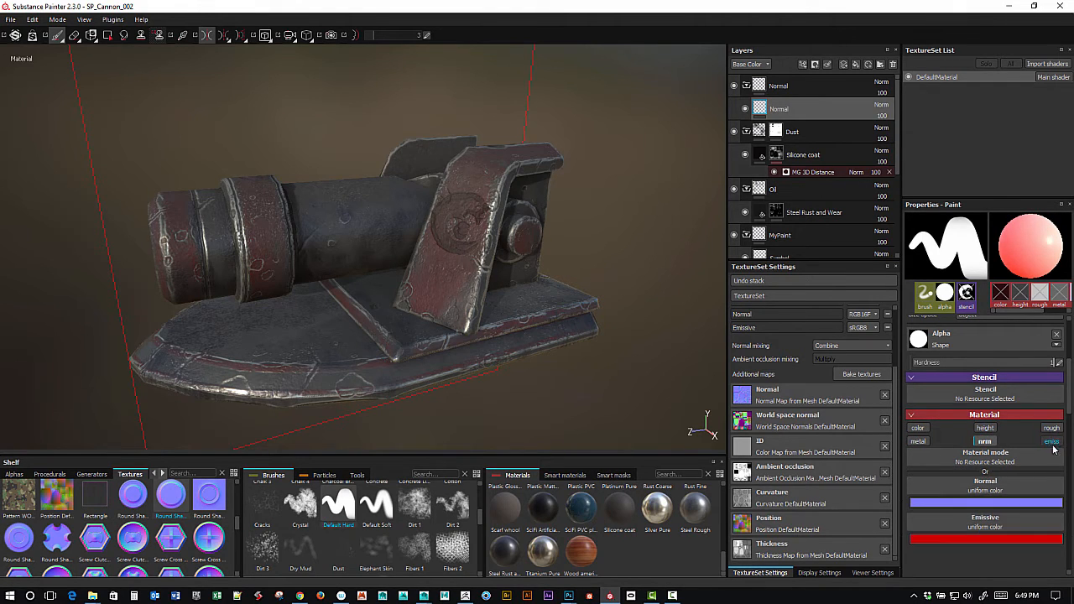
pyautogui.click(1052, 443)
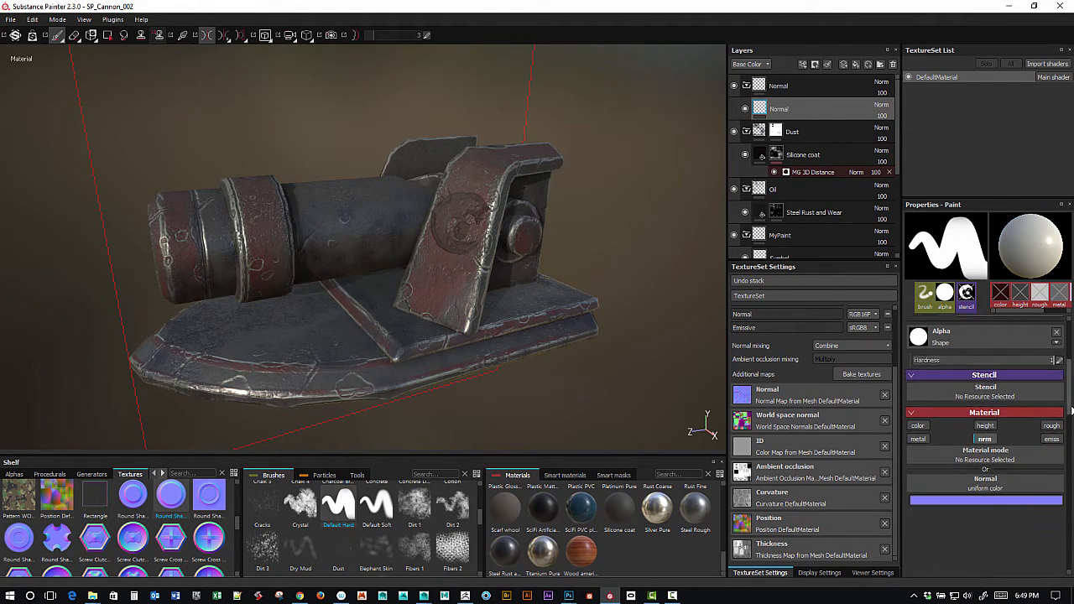
# Assign the Round Shape 02 texture as the brush's normal.
pyautogui.scroll(-2, 1070, 410)
pyautogui.moveTo(237, 523)
pyautogui.mouseDown()
pyautogui.moveTo(235, 493)
pyautogui.moveTo(240, 524)
pyautogui.mouseUp()
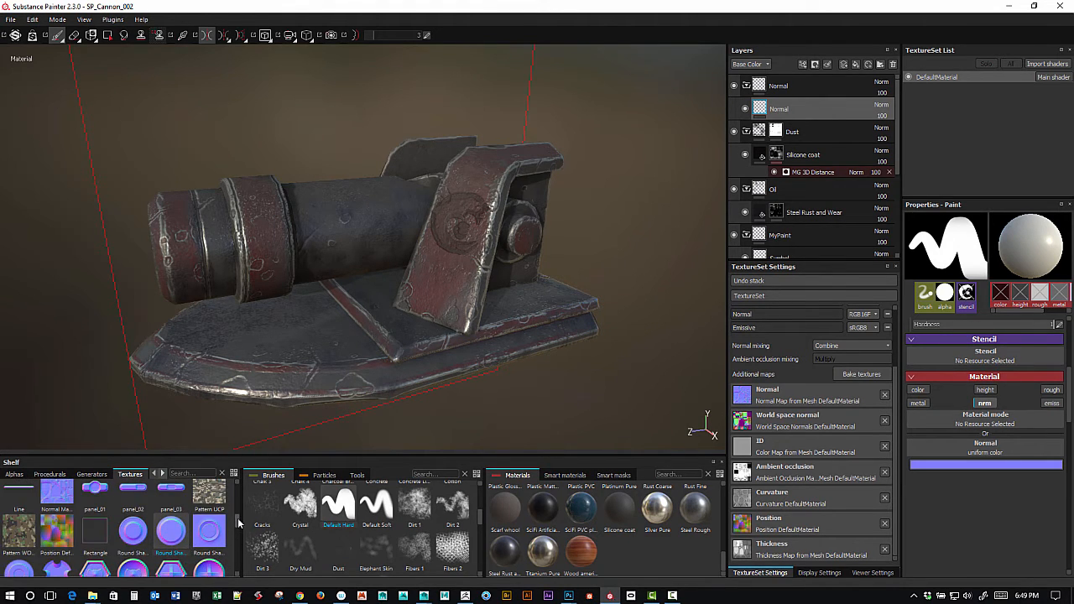
pyautogui.scroll(-2, 162, 518)
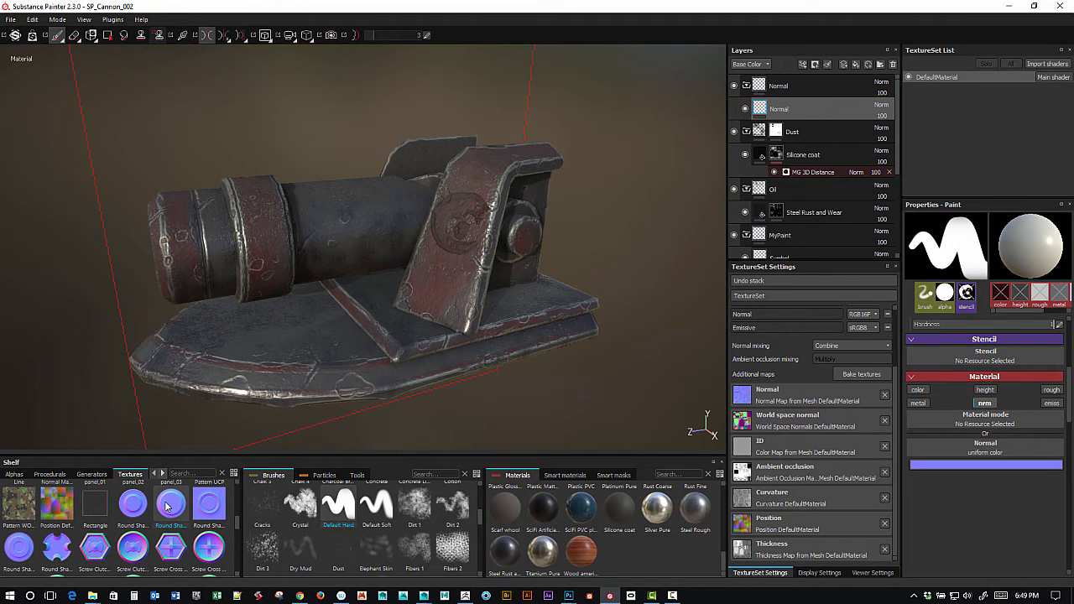
pyautogui.moveTo(168, 506); pyautogui.dragTo(951, 451)
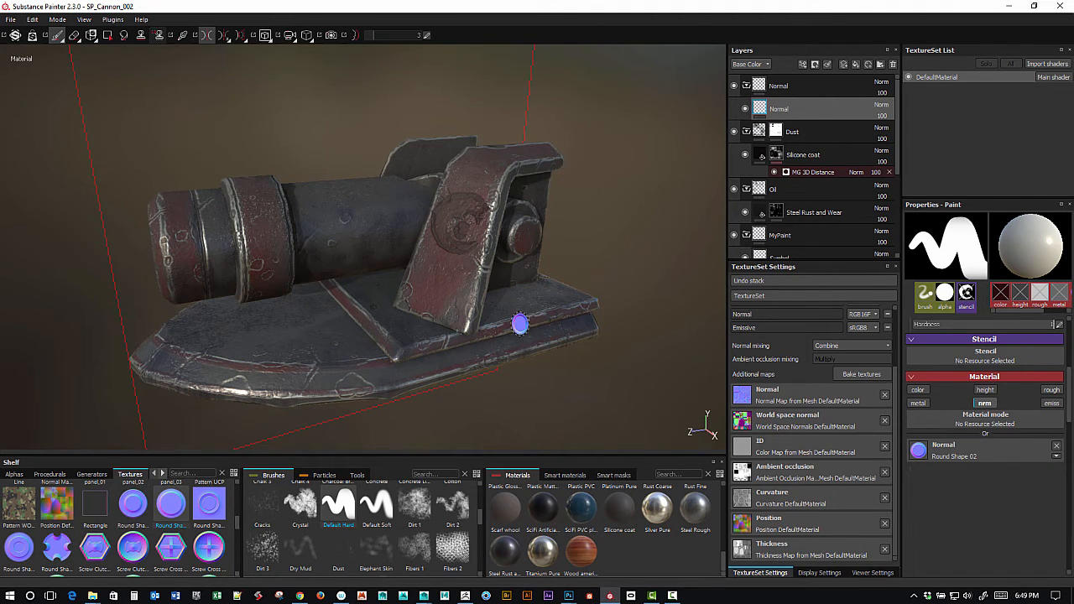
# Shrink the brush to a size of about 4.41 over the side plate's lower corner and undo the test stamp.
pyautogui.keyDown('alt'); pyautogui.moveTo(529, 376); pyautogui.dragTo(587, 391); pyautogui.keyUp('alt')
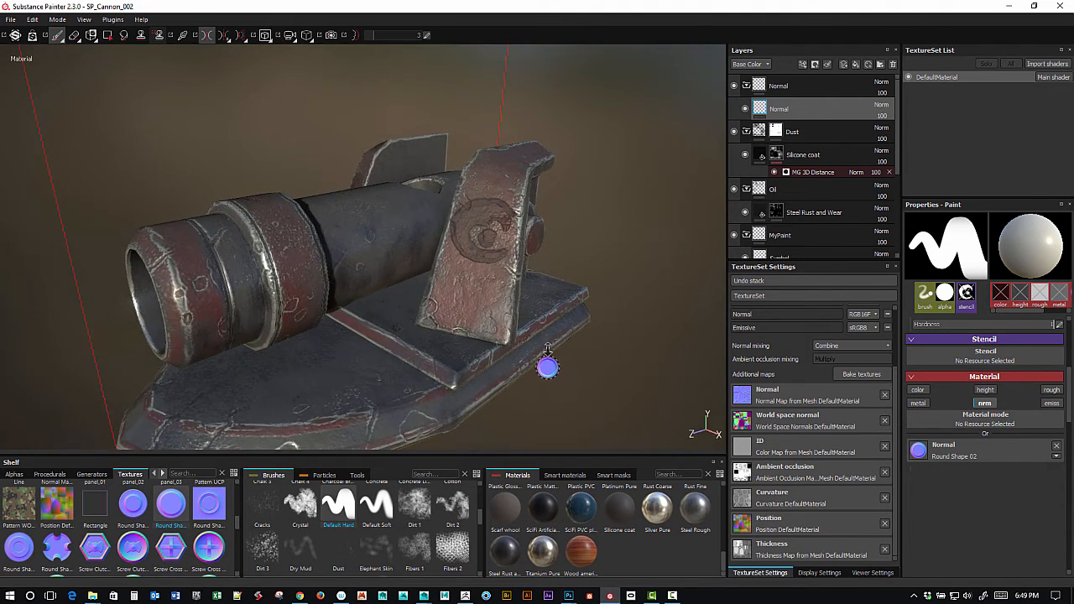
pyautogui.keyDown('alt'); pyautogui.moveTo(546, 365); pyautogui.dragTo(636, 399, button='right'); pyautogui.keyUp('alt')
pyautogui.keyDown('alt'); pyautogui.moveTo(596, 372); pyautogui.dragTo(584, 257, button='middle'); pyautogui.keyUp('alt')
pyautogui.keyDown('alt'); pyautogui.moveTo(570, 389); pyautogui.dragTo(650, 426, button='right'); pyautogui.keyUp('alt')
pyautogui.keyDown('alt'); pyautogui.moveTo(639, 383); pyautogui.dragTo(619, 398, button='middle'); pyautogui.keyUp('alt')
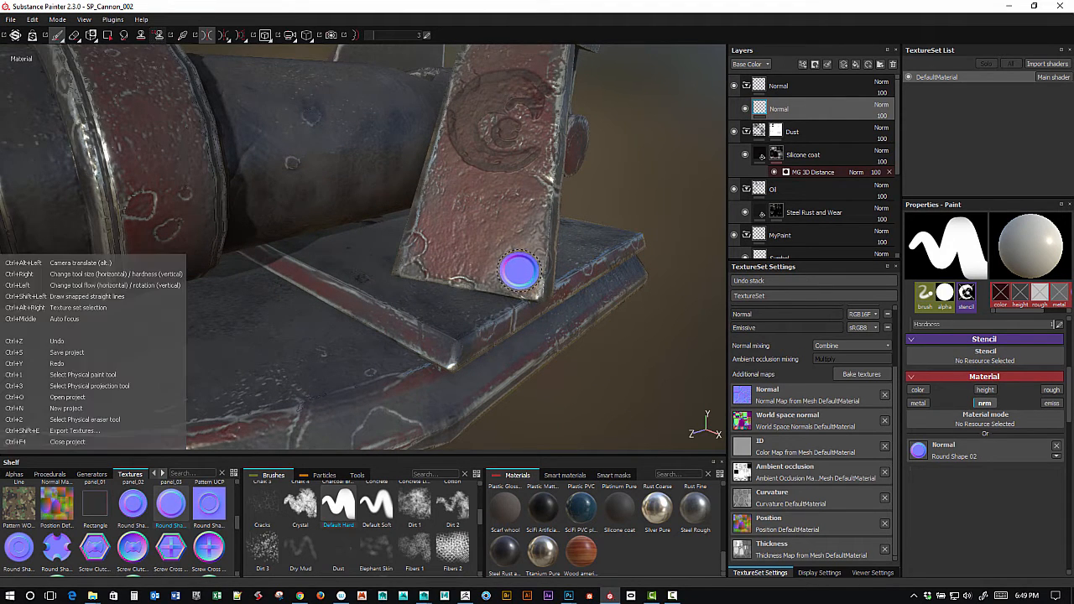
pyautogui.moveTo(521, 270)
pyautogui.keyDown('ctrl'); pyautogui.mouseDown(button='right')
pyautogui.moveTo(500, 270)
pyautogui.moveTo(514, 270)
pyautogui.moveTo(494, 288)
pyautogui.mouseUp(button='right'); pyautogui.keyUp('ctrl')
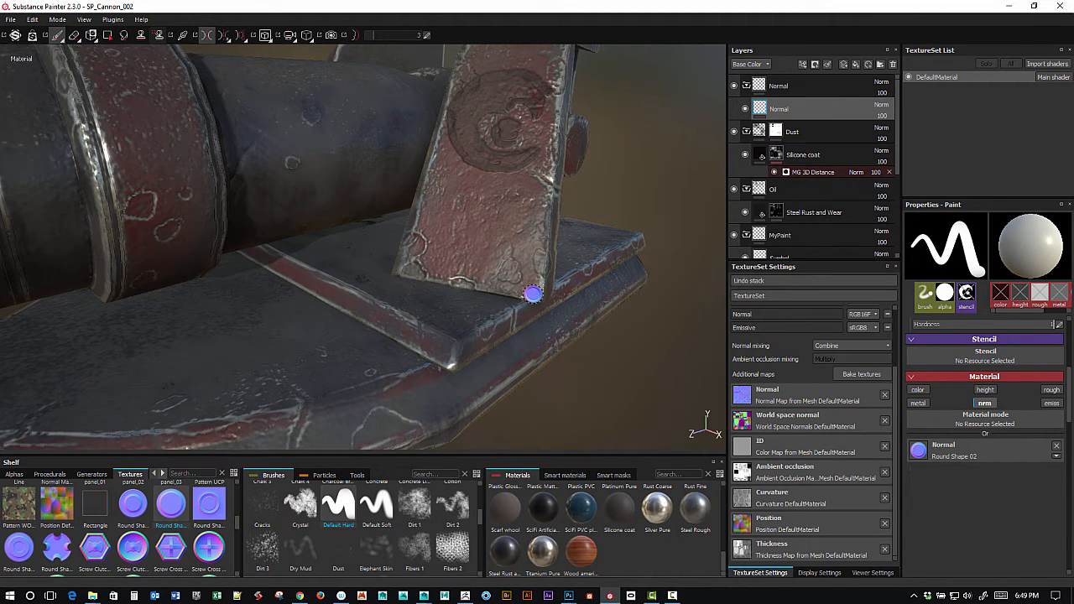
pyautogui.hotkey('ctrl', 'z')
# Turn off pen pressure for the brush size and stamp Round Shape 02 bolts on the side plate's lower corners.
pyautogui.moveTo(1070, 417); pyautogui.dragTo(1068, 344)
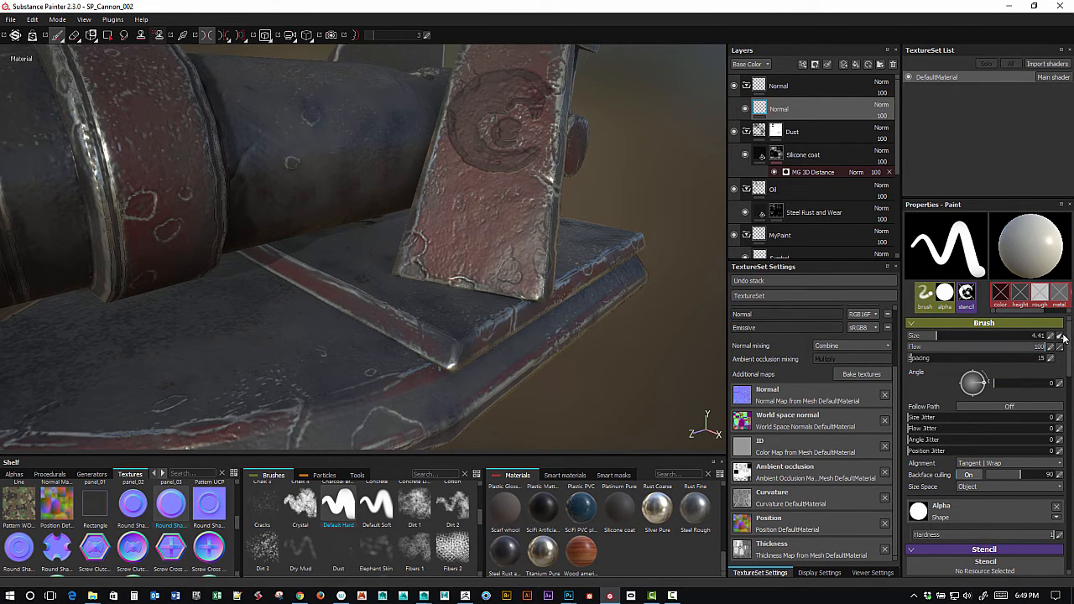
pyautogui.click(1061, 335)
pyautogui.click(1049, 349)
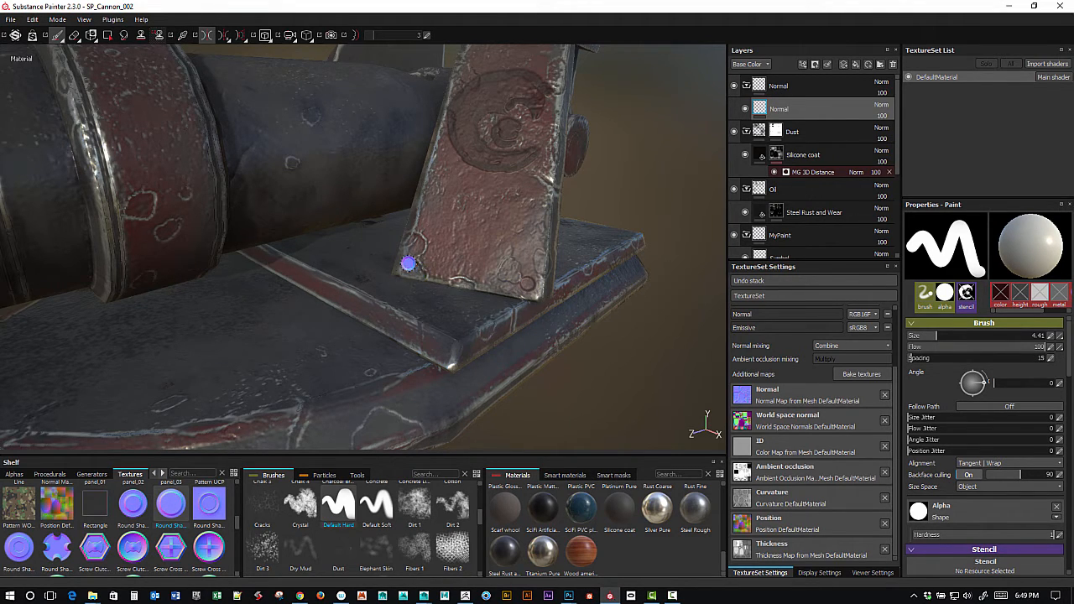
pyautogui.moveTo(605, 317)
pyautogui.keyDown('alt'); pyautogui.mouseDown()
pyautogui.moveTo(579, 314)
pyautogui.moveTo(620, 292)
pyautogui.moveTo(619, 256)
pyautogui.moveTo(609, 295)
pyautogui.mouseUp(); pyautogui.keyUp('alt')
pyautogui.keyDown('alt'); pyautogui.moveTo(609, 295); pyautogui.dragTo(683, 355, button='right'); pyautogui.keyUp('alt')
pyautogui.keyDown('alt'); pyautogui.moveTo(683, 355); pyautogui.dragTo(628, 251); pyautogui.keyUp('alt')
pyautogui.moveTo(628, 252)
pyautogui.keyDown('alt'); pyautogui.mouseDown(button='middle')
pyautogui.moveTo(611, 280)
pyautogui.moveTo(616, 270)
pyautogui.mouseUp(button='middle'); pyautogui.keyUp('alt')
pyautogui.keyDown('alt'); pyautogui.moveTo(616, 269); pyautogui.dragTo(571, 280); pyautogui.keyUp('alt')
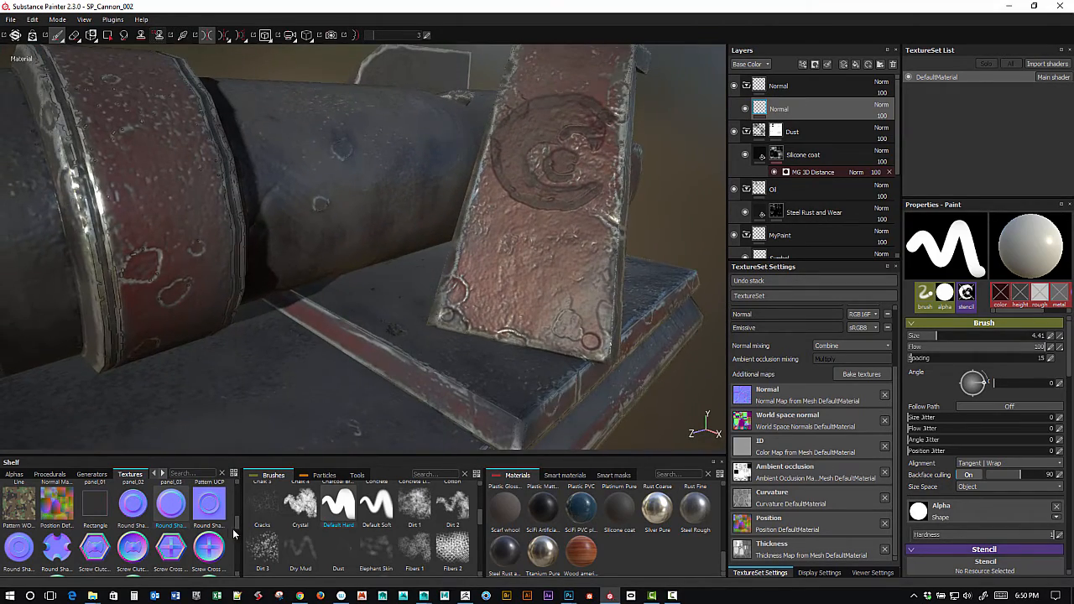
# Assign the Vent 01 texture as the brush's normal.
pyautogui.moveTo(238, 526); pyautogui.dragTo(237, 549)
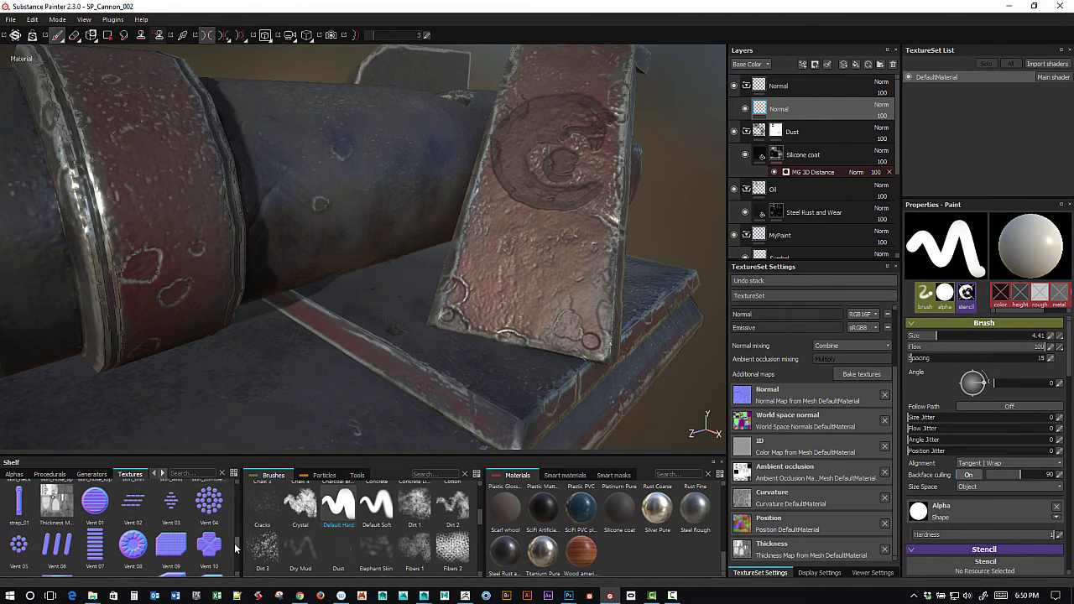
pyautogui.moveTo(106, 501); pyautogui.dragTo(478, 314)
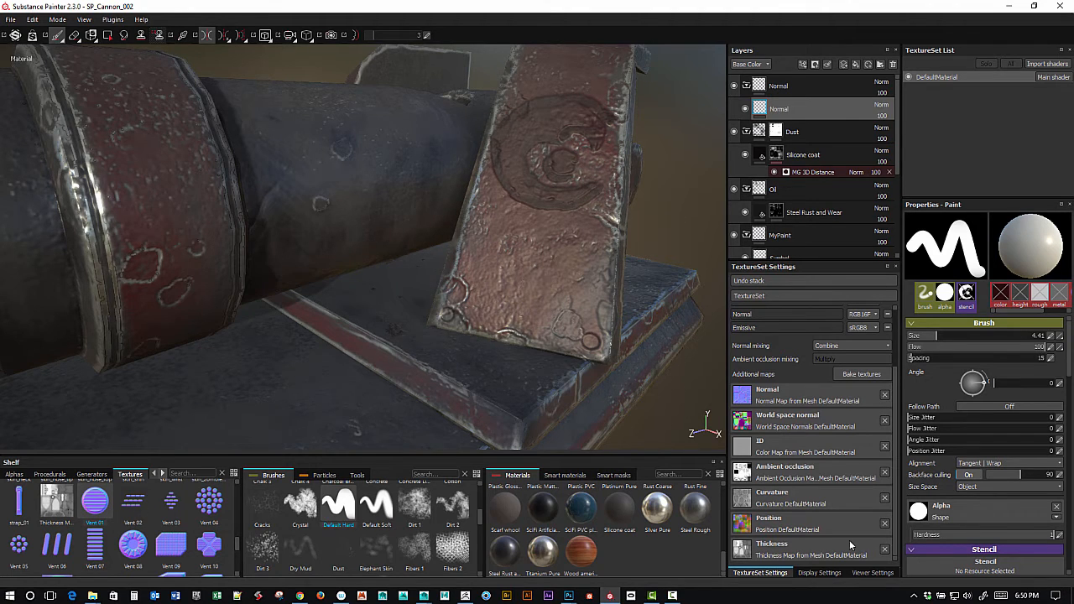
pyautogui.scroll(-5, 1070, 371)
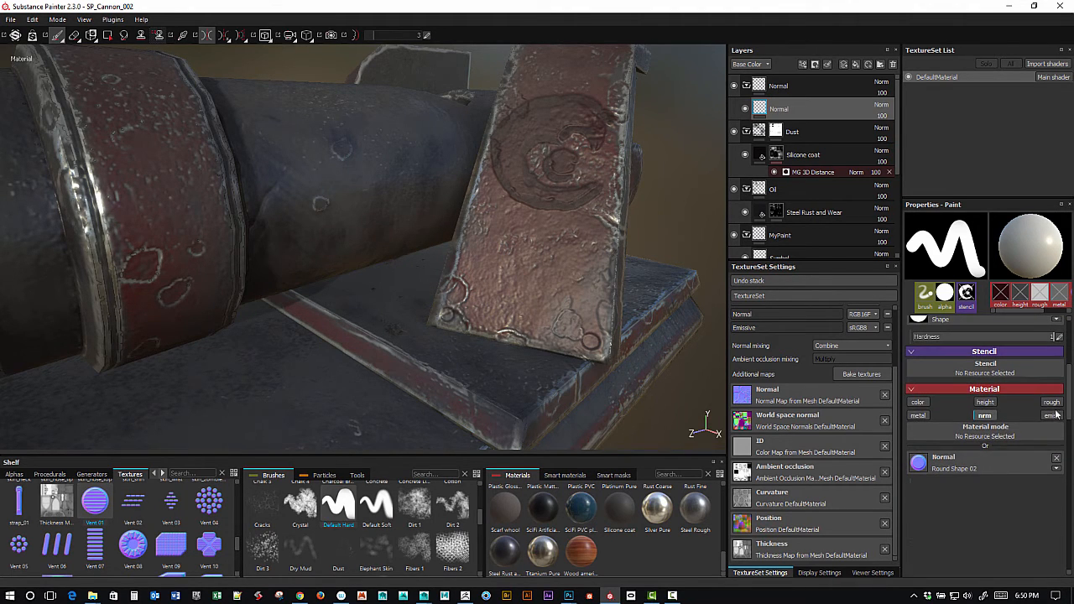
pyautogui.moveTo(95, 501); pyautogui.dragTo(932, 466)
# Enlarge the brush, stamp a round vent below the emblem on the side plate, and undo that stamp.
pyautogui.keyDown('ctrl'); pyautogui.moveTo(537, 273); pyautogui.dragTo(559, 284, button='right'); pyautogui.keyUp('ctrl')
pyautogui.click(538, 263)
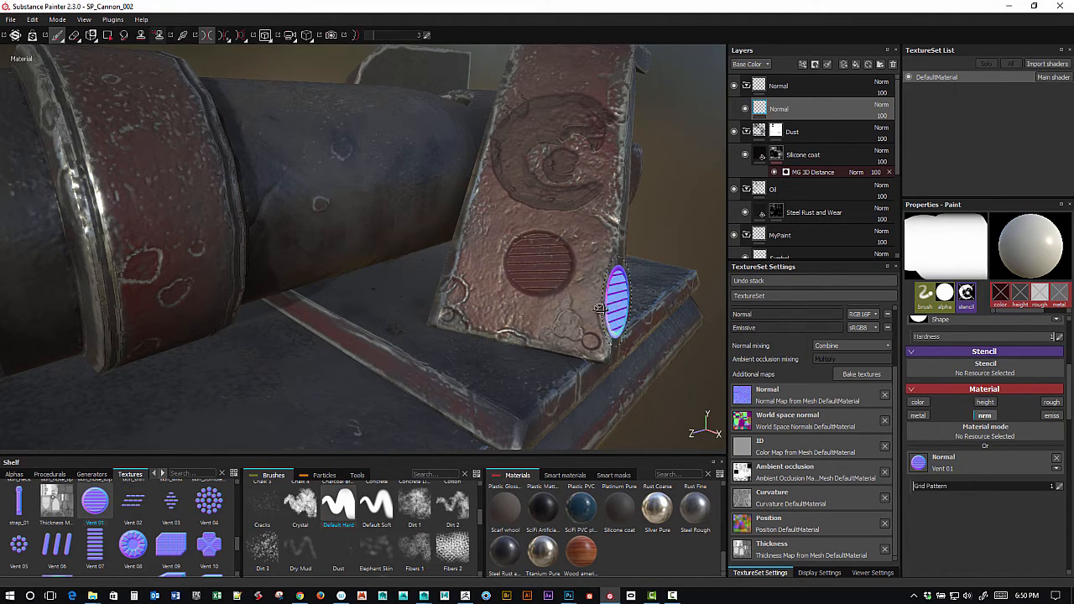
pyautogui.keyDown('alt'); pyautogui.moveTo(618, 300); pyautogui.dragTo(597, 296); pyautogui.keyUp('alt')
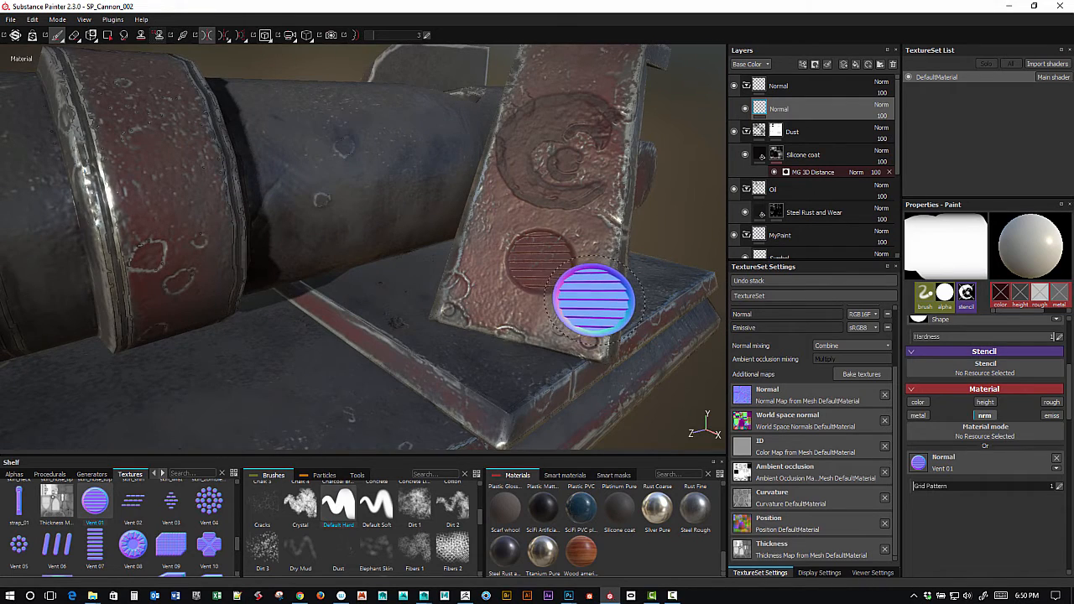
pyautogui.hotkey('ctrl', 'z')
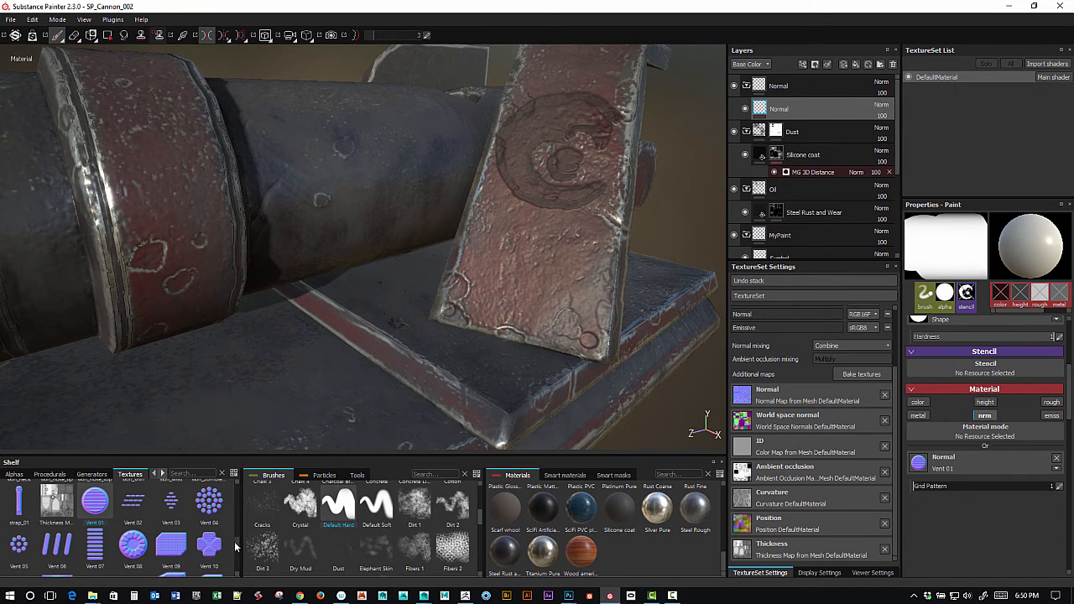
# Assign the window_01 texture as the brush's normal and stamp small rivets at the side plate's lower corners.
pyautogui.moveTo(236, 549); pyautogui.dragTo(236, 569)
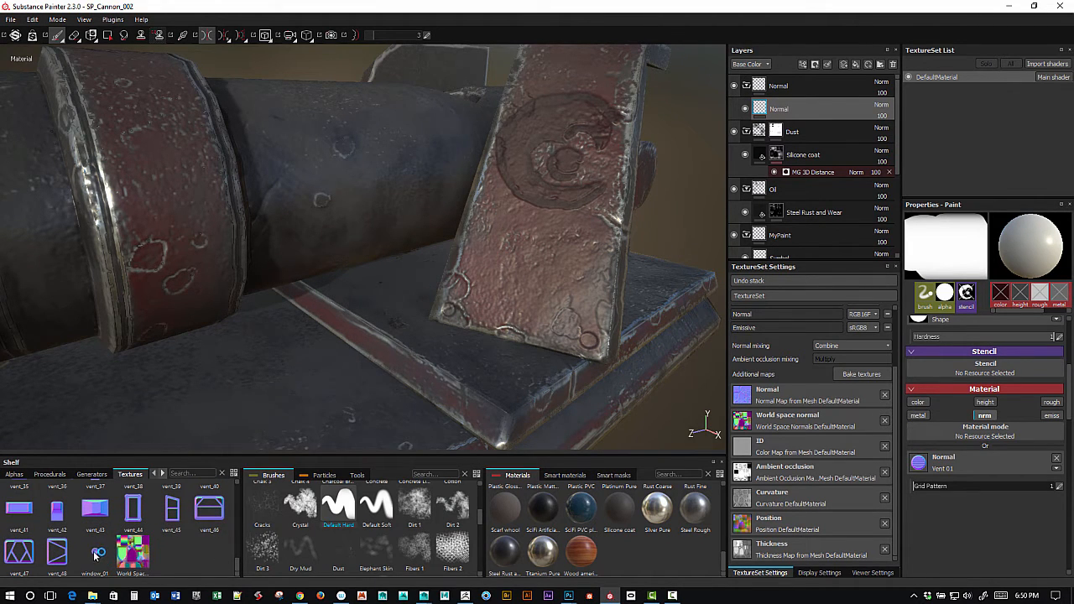
pyautogui.moveTo(96, 557); pyautogui.dragTo(955, 478)
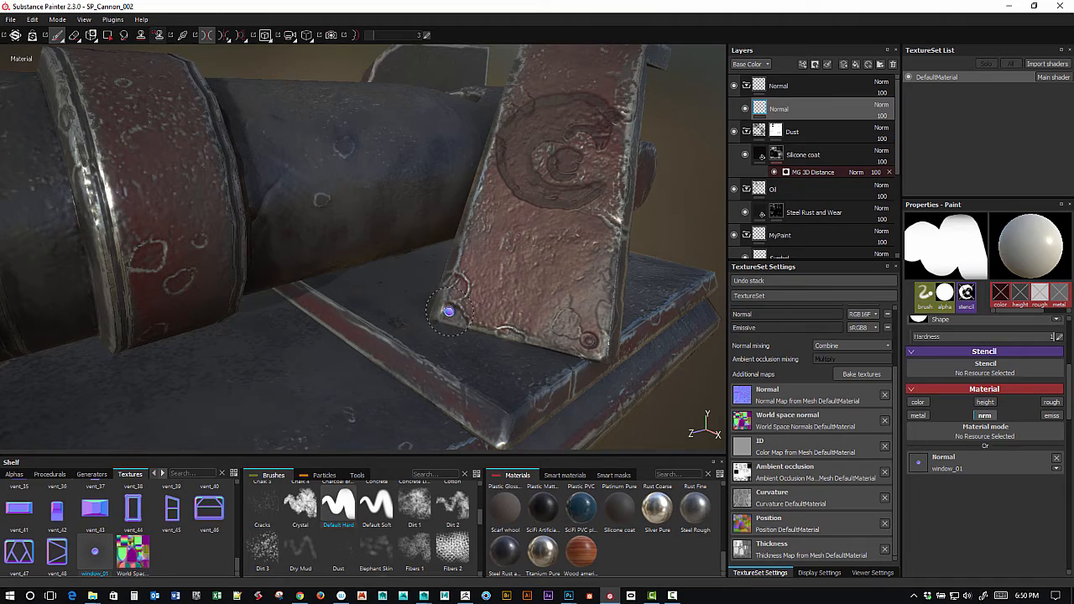
# Stamp small window_01 rivets around the front section of the cannon barrel, rotating the environment lighting for better visibility.
pyautogui.keyDown('alt'); pyautogui.moveTo(631, 326); pyautogui.dragTo(639, 346); pyautogui.keyUp('alt')
pyautogui.keyDown('alt'); pyautogui.moveTo(640, 286); pyautogui.dragTo(594, 428, button='middle'); pyautogui.keyUp('alt')
pyautogui.keyDown('alt'); pyautogui.moveTo(594, 361); pyautogui.dragTo(564, 410); pyautogui.keyUp('alt')
pyautogui.keyDown('alt'); pyautogui.moveTo(378, 261); pyautogui.dragTo(580, 242); pyautogui.keyUp('alt')
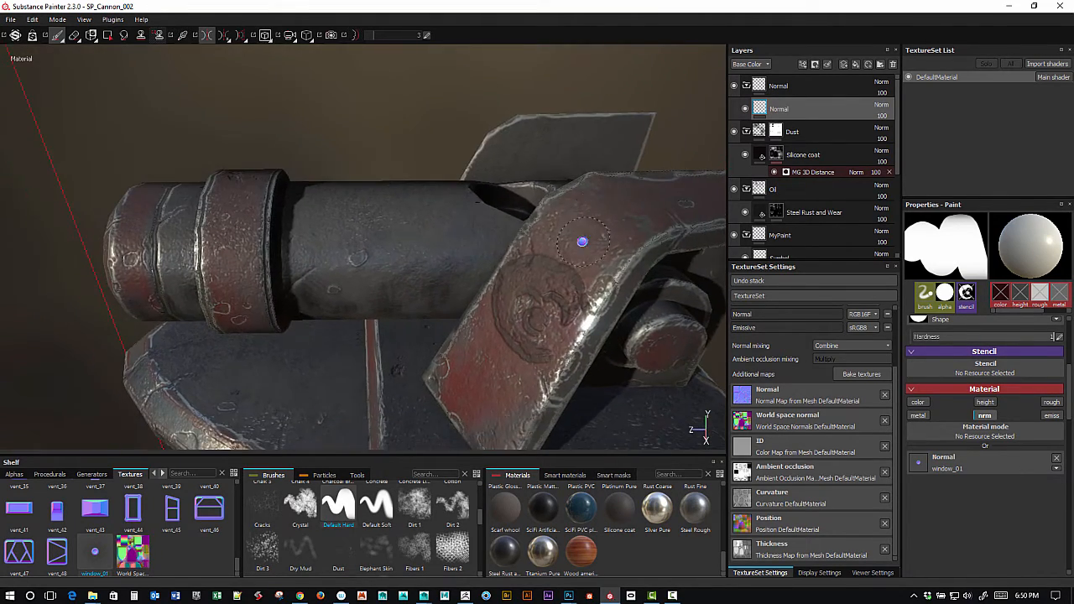
pyautogui.moveTo(580, 242)
pyautogui.keyDown('shift'); pyautogui.mouseDown(button='right')
pyautogui.moveTo(589, 248)
pyautogui.moveTo(580, 249)
pyautogui.mouseUp(button='right'); pyautogui.keyUp('shift')
pyautogui.keyDown('alt'); pyautogui.moveTo(580, 249); pyautogui.dragTo(657, 278, button='middle'); pyautogui.keyUp('alt')
pyautogui.keyDown('alt'); pyautogui.moveTo(657, 278); pyautogui.dragTo(588, 289); pyautogui.keyUp('alt')
pyautogui.moveTo(395, 287)
pyautogui.keyDown('alt'); pyautogui.mouseDown()
pyautogui.moveTo(392, 247)
pyautogui.moveTo(387, 277)
pyautogui.mouseUp(); pyautogui.keyUp('alt')
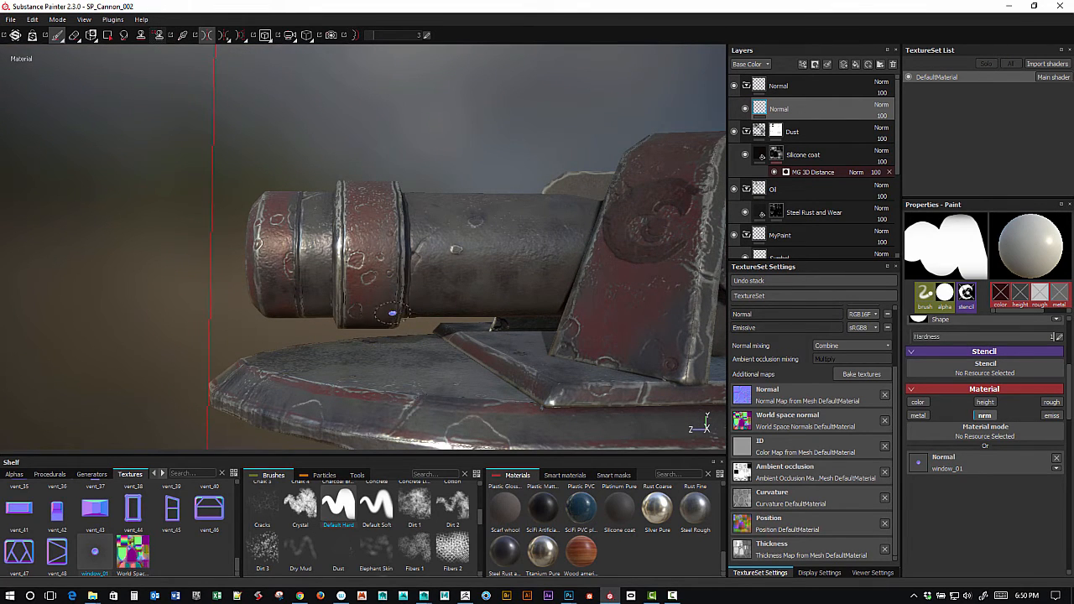
pyautogui.keyDown('alt'); pyautogui.moveTo(367, 345); pyautogui.dragTo(382, 373); pyautogui.keyUp('alt')
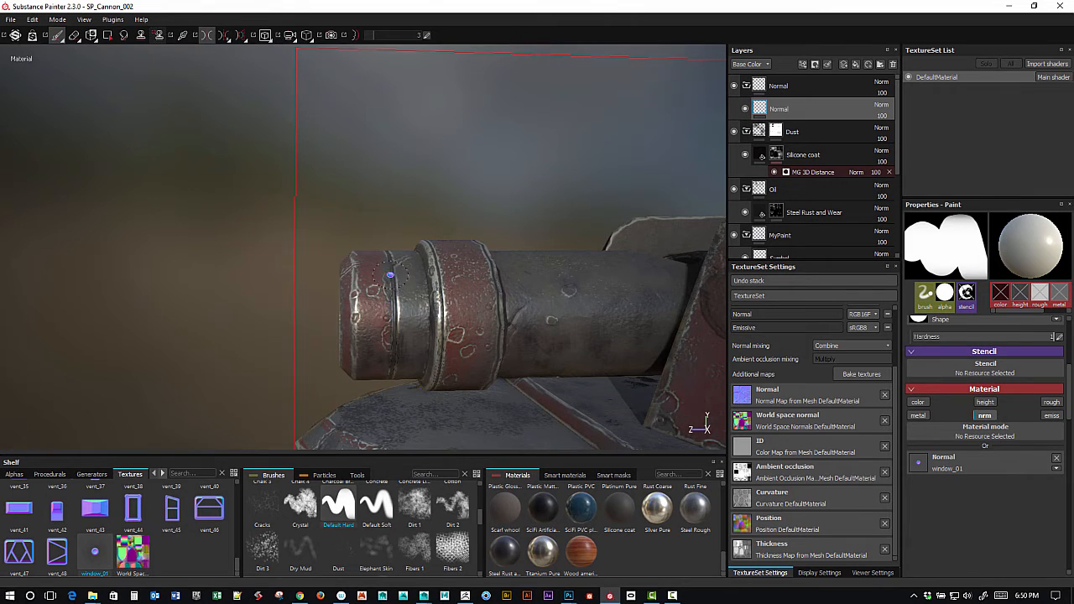
pyautogui.moveTo(390, 274)
pyautogui.keyDown('alt'); pyautogui.mouseDown()
pyautogui.moveTo(394, 249)
pyautogui.moveTo(411, 259)
pyautogui.moveTo(422, 305)
pyautogui.mouseUp(); pyautogui.keyUp('alt')
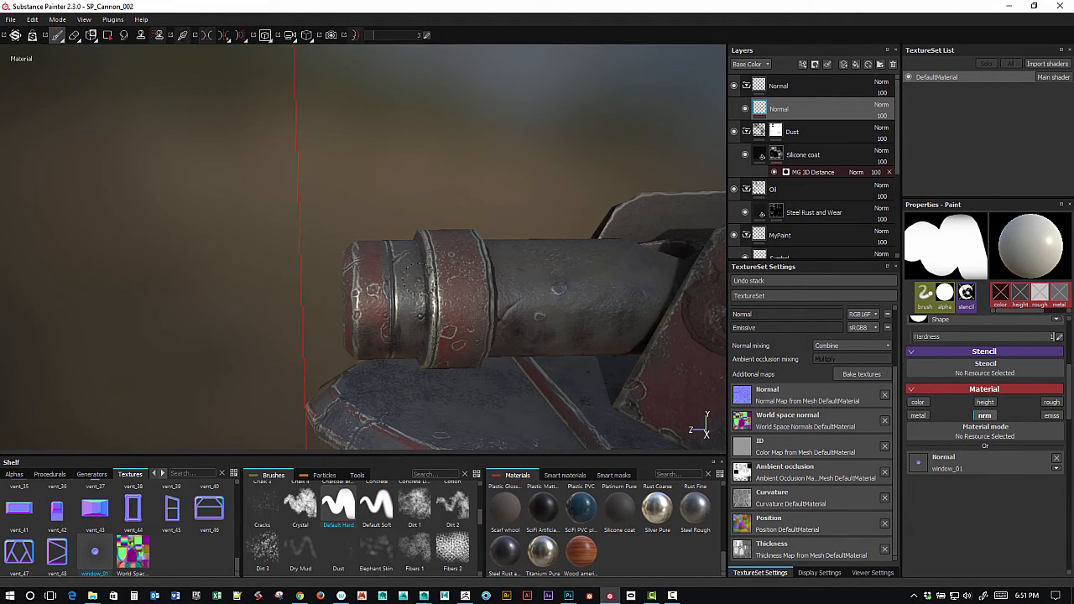
# Stamp window_01 rivets along the edges and corners of the cannon's base plate.
pyautogui.moveTo(415, 251)
pyautogui.keyDown('alt'); pyautogui.mouseDown()
pyautogui.moveTo(430, 361)
pyautogui.moveTo(422, 336)
pyautogui.moveTo(404, 365)
pyautogui.moveTo(470, 337)
pyautogui.moveTo(556, 343)
pyautogui.moveTo(492, 298)
pyautogui.moveTo(453, 307)
pyautogui.mouseUp(); pyautogui.keyUp('alt')
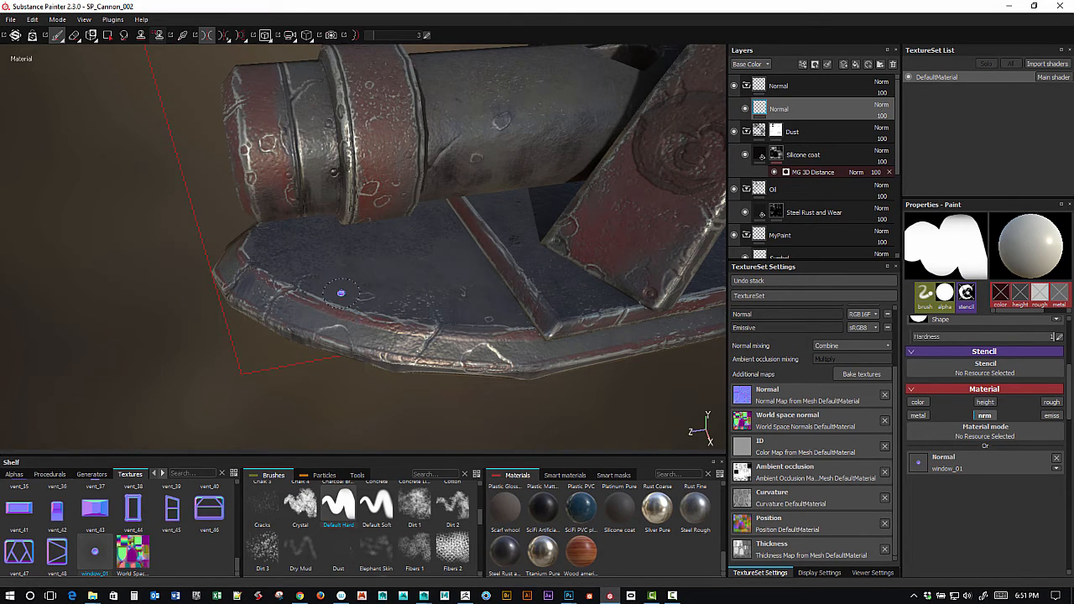
pyautogui.moveTo(398, 313)
pyautogui.keyDown('alt'); pyautogui.mouseDown()
pyautogui.moveTo(408, 343)
pyautogui.moveTo(397, 322)
pyautogui.mouseUp(); pyautogui.keyUp('alt')
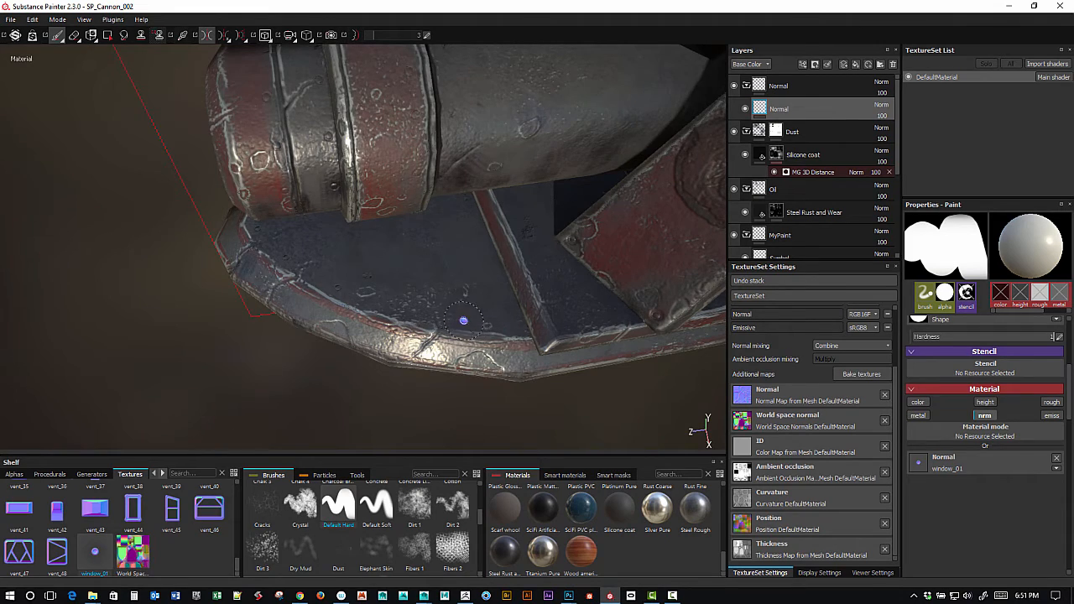
pyautogui.moveTo(463, 321)
pyautogui.keyDown('alt'); pyautogui.mouseDown()
pyautogui.moveTo(512, 329)
pyautogui.moveTo(514, 357)
pyautogui.moveTo(506, 324)
pyautogui.moveTo(449, 321)
pyautogui.moveTo(479, 295)
pyautogui.moveTo(447, 250)
pyautogui.moveTo(490, 353)
pyautogui.mouseUp(); pyautogui.keyUp('alt')
pyautogui.scroll(-3, 506, 325)
pyautogui.scroll(3, 449, 321)
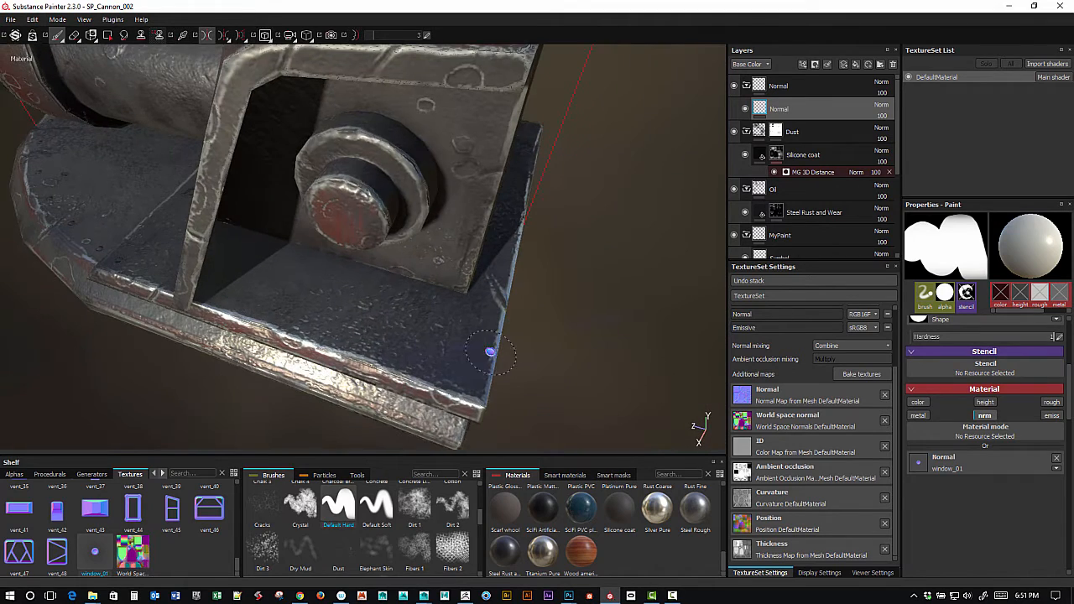
pyautogui.keyDown('alt'); pyautogui.moveTo(409, 316); pyautogui.dragTo(345, 327); pyautogui.keyUp('alt')
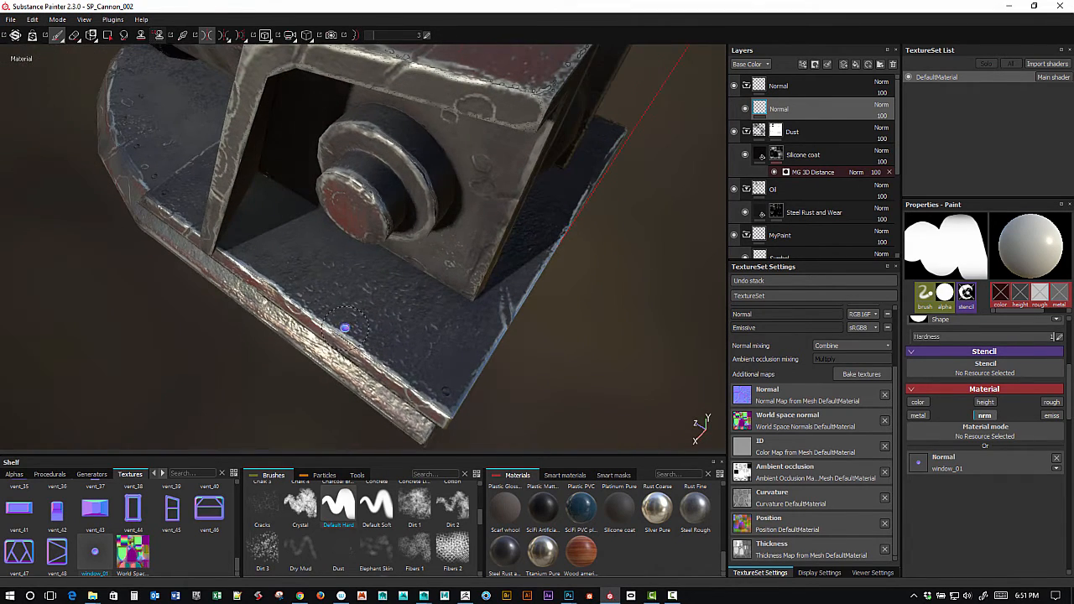
pyautogui.keyDown('alt'); pyautogui.moveTo(293, 271); pyautogui.dragTo(426, 289); pyautogui.keyUp('alt')
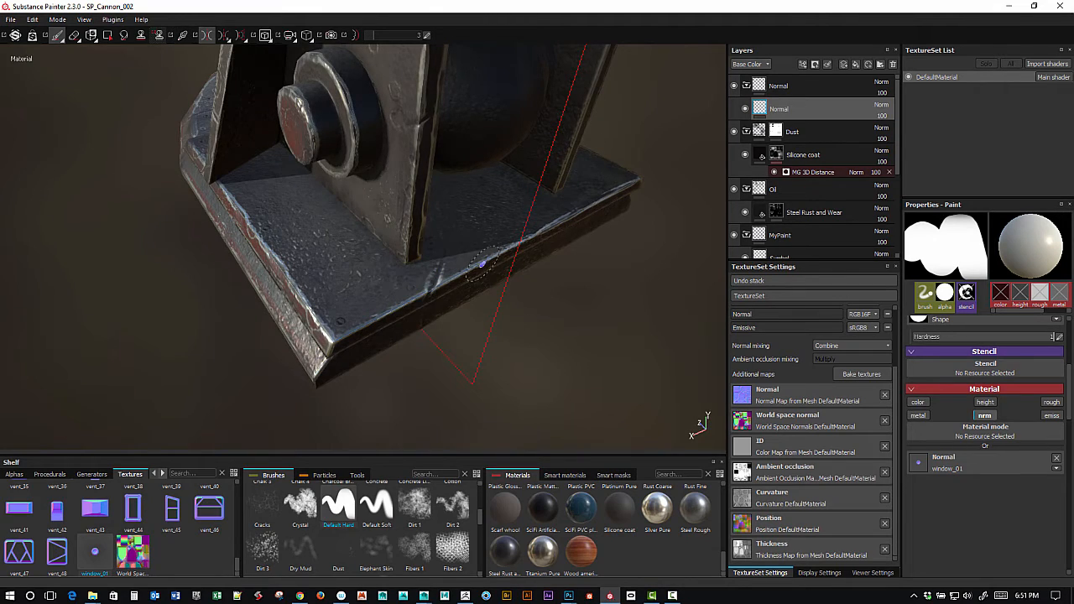
# Stamp window_01 rivets on the top of the bracket and around the pivot's flange.
pyautogui.moveTo(482, 264)
pyautogui.keyDown('alt'); pyautogui.mouseDown()
pyautogui.moveTo(520, 230)
pyautogui.moveTo(482, 233)
pyautogui.moveTo(573, 278)
pyautogui.moveTo(445, 277)
pyautogui.moveTo(508, 255)
pyautogui.mouseUp(); pyautogui.keyUp('alt')
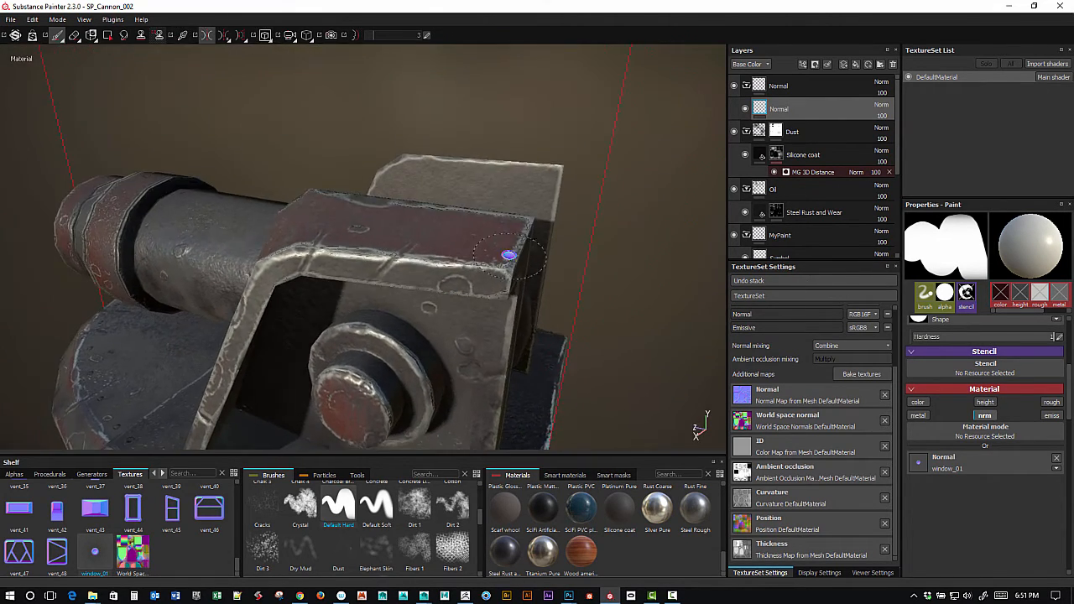
pyautogui.keyDown('alt'); pyautogui.moveTo(521, 315); pyautogui.dragTo(564, 256); pyautogui.keyUp('alt')
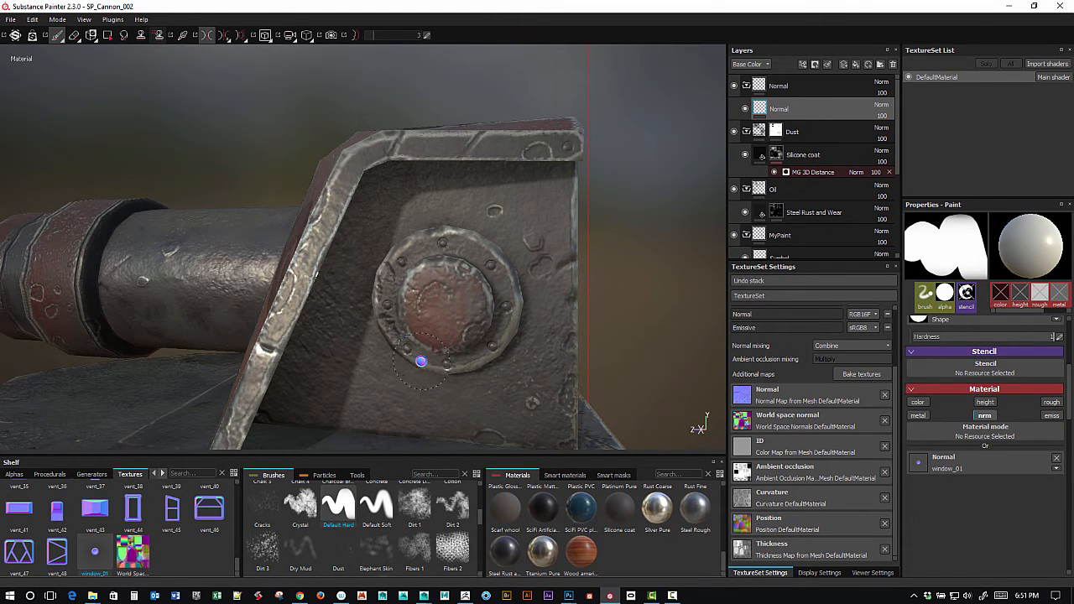
# Review the riveted cannon and remove the window_01 texture from the brush's normal.
pyautogui.keyDown('alt'); pyautogui.moveTo(612, 316); pyautogui.dragTo(619, 352, button='right'); pyautogui.keyUp('alt')
pyautogui.keyDown('alt'); pyautogui.moveTo(619, 353); pyautogui.dragTo(604, 290, button='middle'); pyautogui.keyUp('alt')
pyautogui.keyDown('alt'); pyautogui.moveTo(605, 291); pyautogui.dragTo(684, 345); pyautogui.keyUp('alt')
pyautogui.keyDown('alt'); pyautogui.moveTo(671, 336); pyautogui.dragTo(688, 257, button='middle'); pyautogui.keyUp('alt')
pyautogui.keyDown('alt'); pyautogui.moveTo(688, 256); pyautogui.dragTo(621, 184); pyautogui.keyUp('alt')
pyautogui.keyDown('alt'); pyautogui.moveTo(578, 159); pyautogui.dragTo(587, 281, button='middle'); pyautogui.keyUp('alt')
pyautogui.keyDown('alt'); pyautogui.moveTo(587, 281); pyautogui.dragTo(627, 243); pyautogui.keyUp('alt')
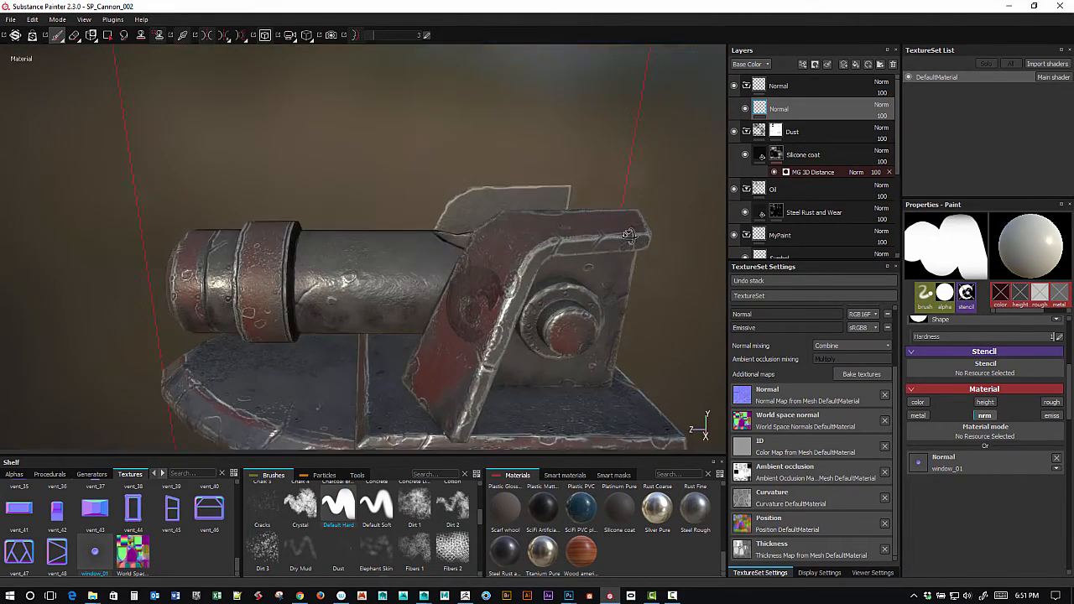
pyautogui.click(1058, 461)
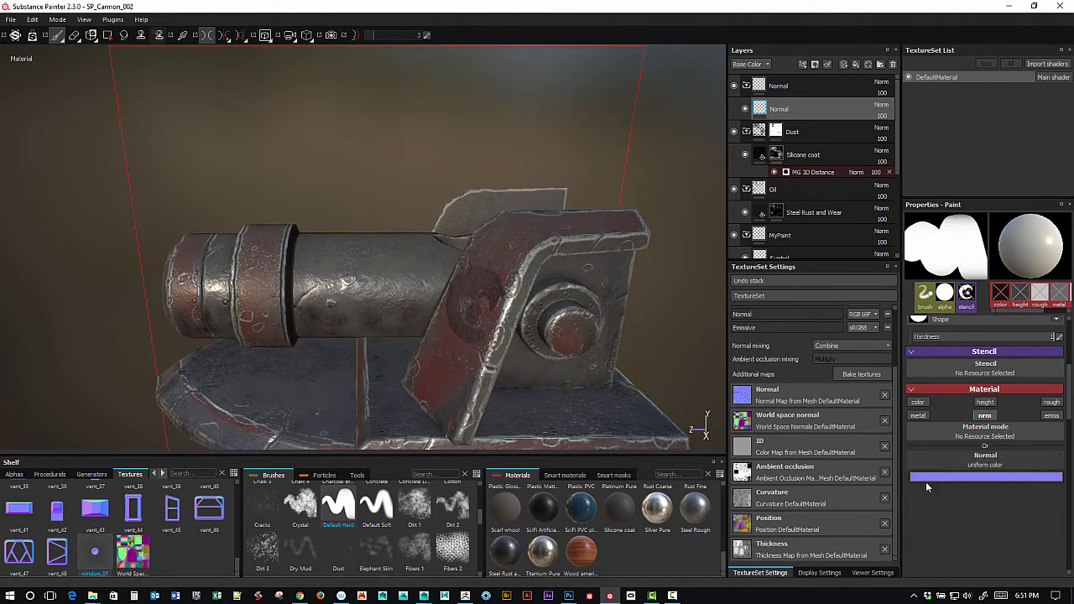
# Switch the brush from normal to height painting, shrink it, and slightly soften its hardness.
pyautogui.click(985, 402)
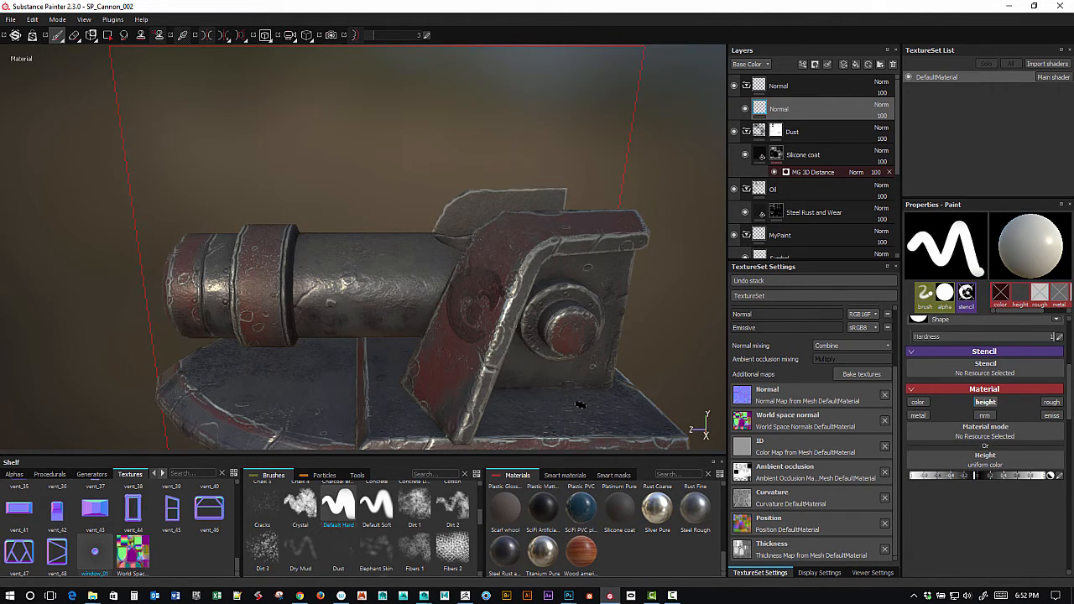
pyautogui.keyDown('ctrl'); pyautogui.moveTo(580, 406); pyautogui.dragTo(533, 426, button='right'); pyautogui.keyUp('ctrl')
pyautogui.keyDown('alt'); pyautogui.moveTo(524, 430); pyautogui.dragTo(559, 330, button='middle'); pyautogui.keyUp('alt')
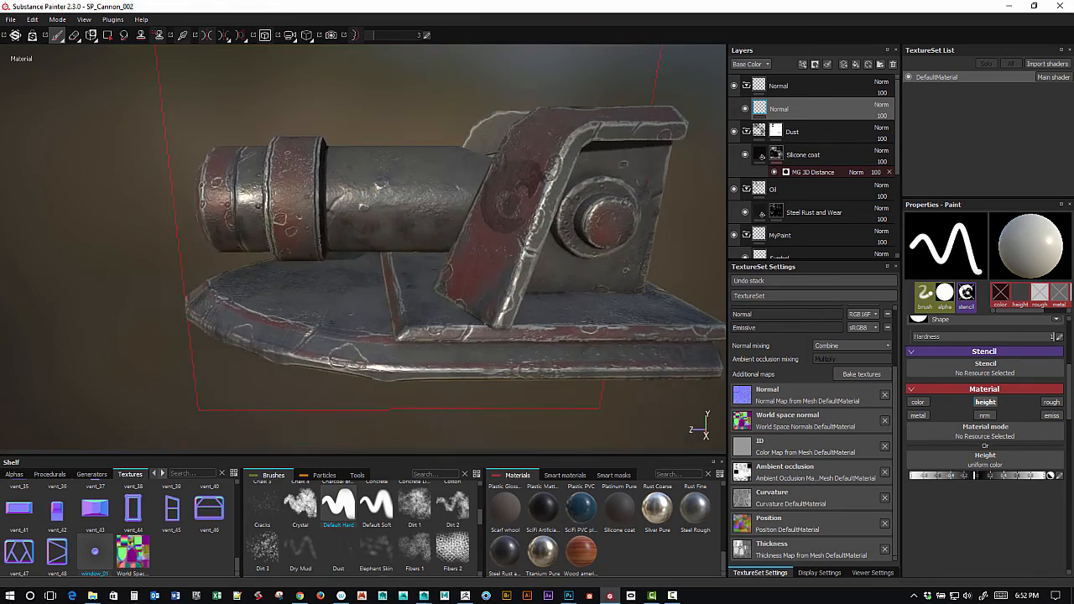
pyautogui.keyDown('alt'); pyautogui.moveTo(490, 265); pyautogui.dragTo(524, 279); pyautogui.keyUp('alt')
pyautogui.keyDown('alt'); pyautogui.moveTo(524, 279); pyautogui.dragTo(588, 342, button='middle'); pyautogui.keyUp('alt')
pyautogui.keyDown('alt'); pyautogui.moveTo(519, 327); pyautogui.dragTo(507, 397, button='middle'); pyautogui.keyUp('alt')
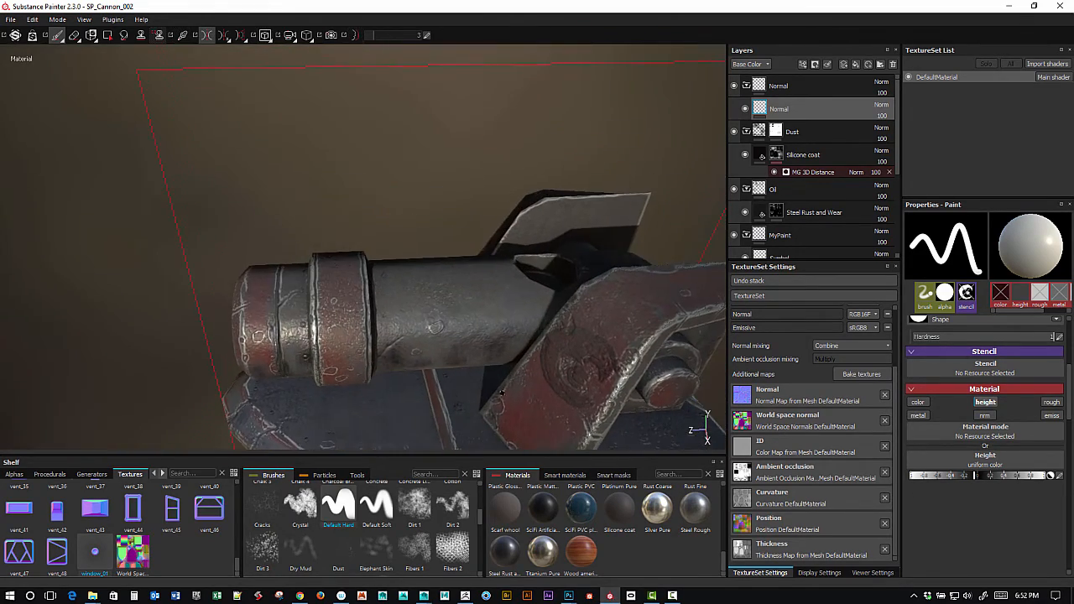
pyautogui.keyDown('alt'); pyautogui.moveTo(507, 396); pyautogui.dragTo(532, 343); pyautogui.keyUp('alt')
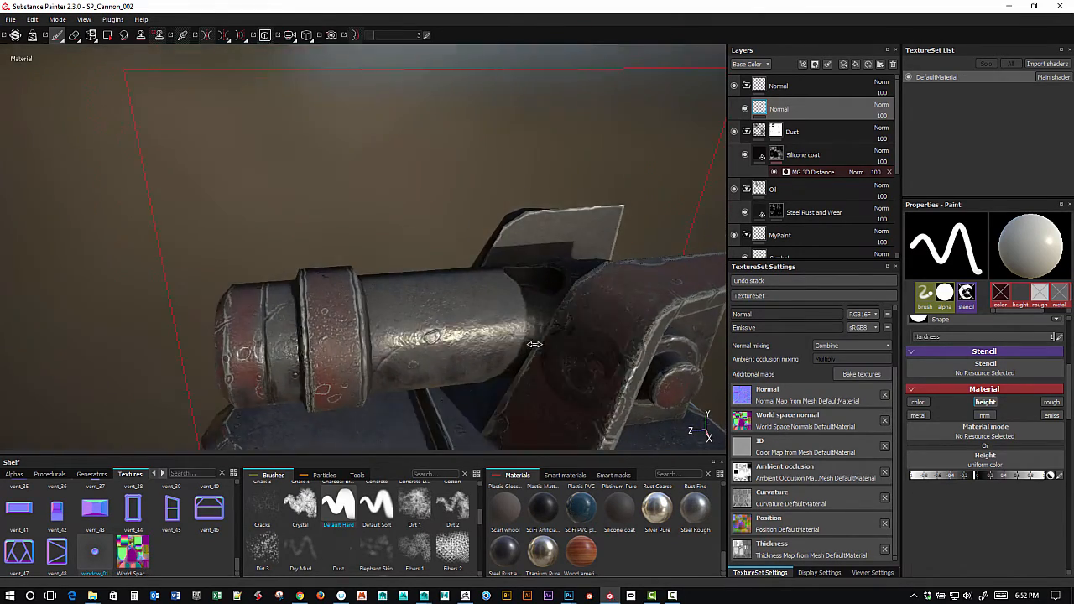
pyautogui.keyDown('shift'); pyautogui.moveTo(532, 343); pyautogui.dragTo(521, 377, button='right'); pyautogui.keyUp('shift')
pyautogui.keyDown('alt'); pyautogui.moveTo(521, 377); pyautogui.dragTo(505, 351); pyautogui.keyUp('alt')
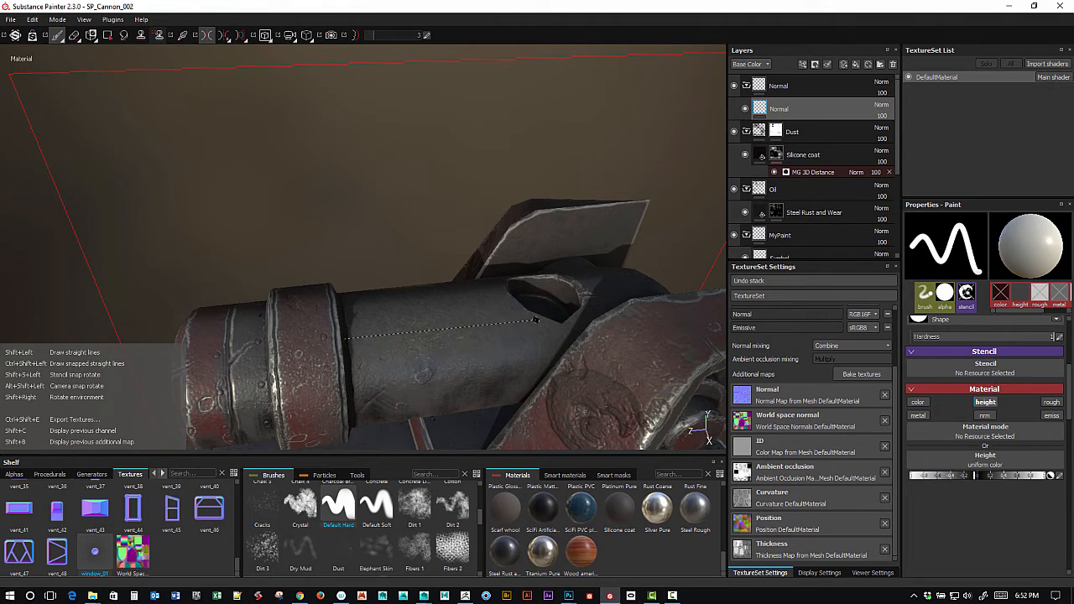
pyautogui.keyDown('alt'); pyautogui.moveTo(516, 359); pyautogui.dragTo(479, 343); pyautogui.keyUp('alt')
pyautogui.moveTo(494, 331)
pyautogui.keyDown('ctrl'); pyautogui.mouseDown(button='right')
pyautogui.moveTo(477, 336)
pyautogui.moveTo(487, 336)
pyautogui.mouseUp(button='right'); pyautogui.keyUp('ctrl')
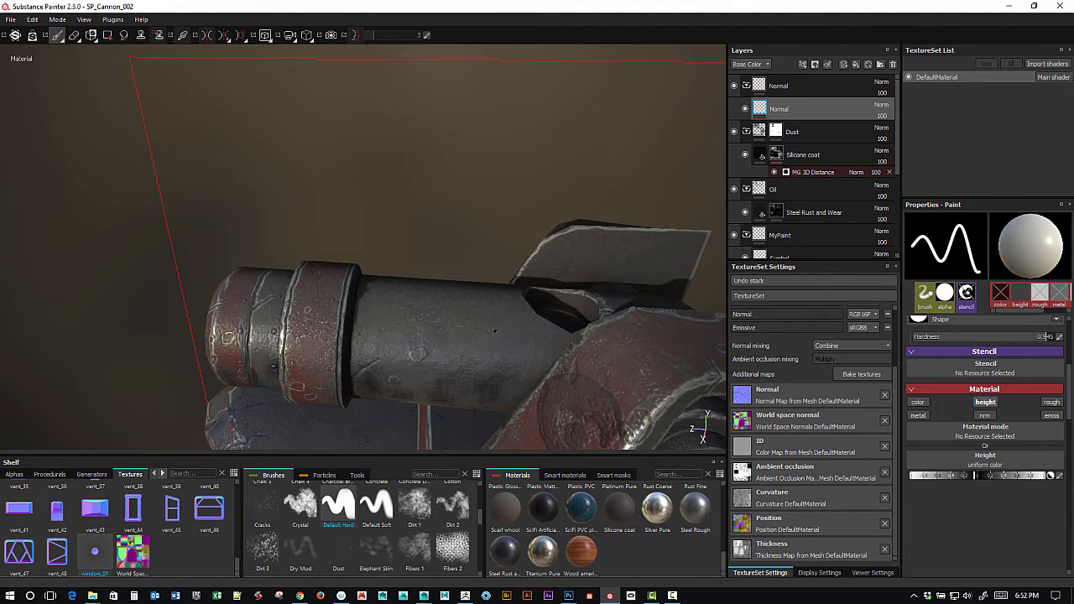
# Paint a straight height seam along the barrel from the collar to the opening, continuing along the opening's lower edge.
pyautogui.keyDown('alt'); pyautogui.moveTo(494, 332); pyautogui.dragTo(420, 331); pyautogui.keyUp('alt')
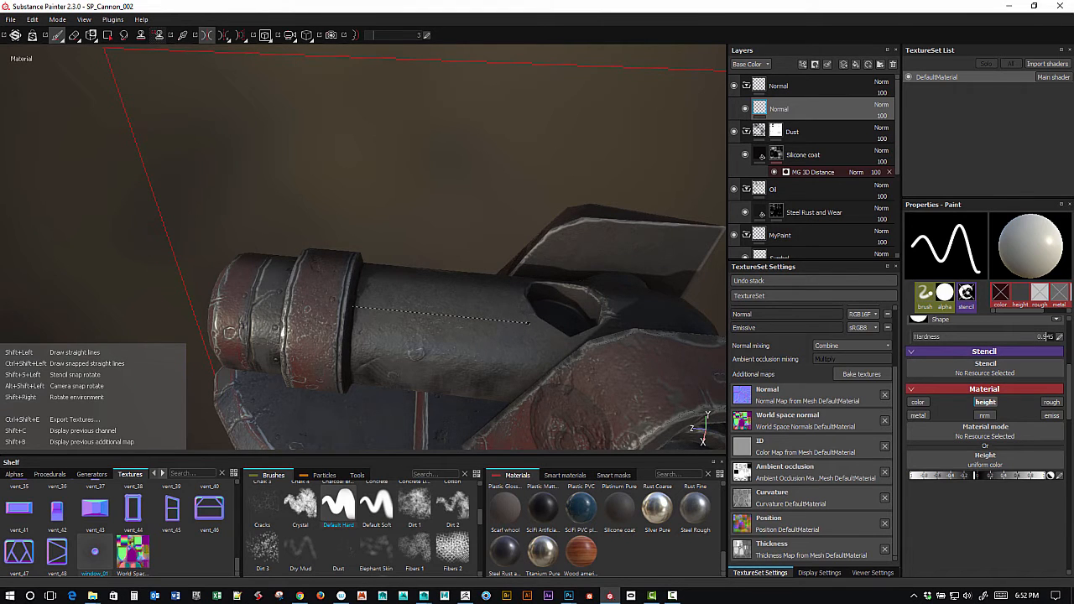
pyautogui.keyDown('shift'); pyautogui.click(528, 323); pyautogui.keyUp('shift')
pyautogui.keyDown('alt'); pyautogui.moveTo(567, 305); pyautogui.dragTo(531, 319); pyautogui.keyUp('alt')
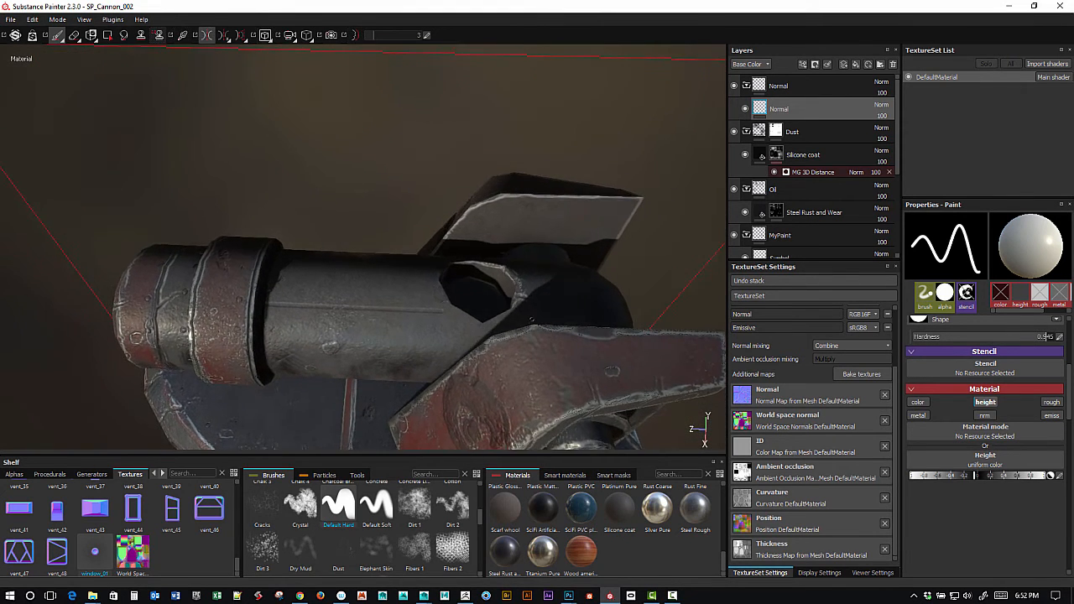
pyautogui.keyDown('shift'); pyautogui.moveTo(531, 319); pyautogui.dragTo(457, 320, button='right'); pyautogui.keyUp('shift')
pyautogui.keyDown('alt'); pyautogui.moveTo(470, 320); pyautogui.dragTo(428, 319, button='middle'); pyautogui.keyUp('alt')
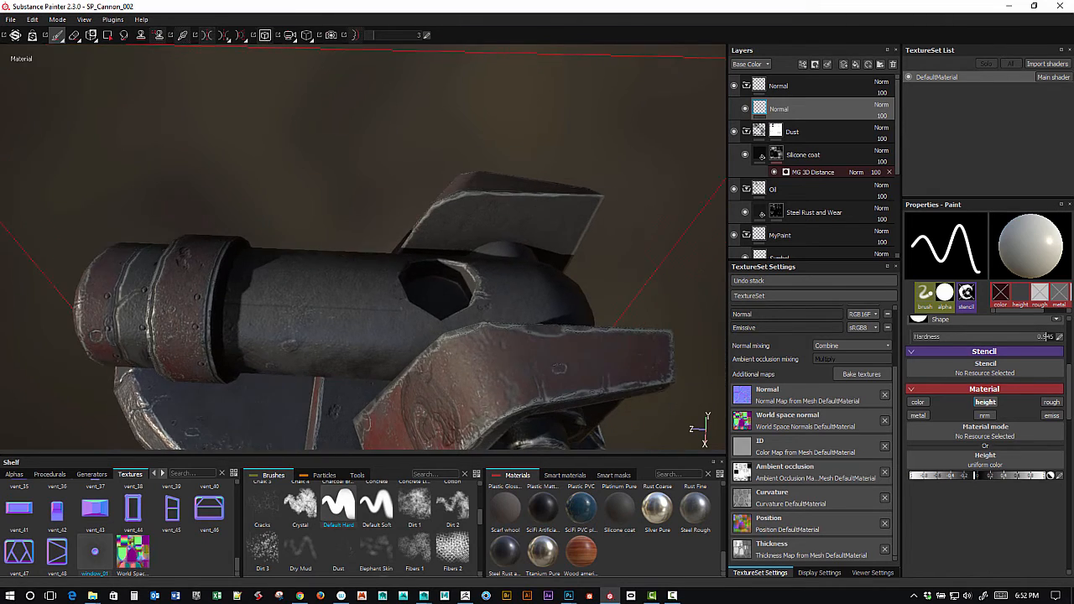
pyautogui.keyDown('alt'); pyautogui.moveTo(440, 303); pyautogui.dragTo(410, 301); pyautogui.keyUp('alt')
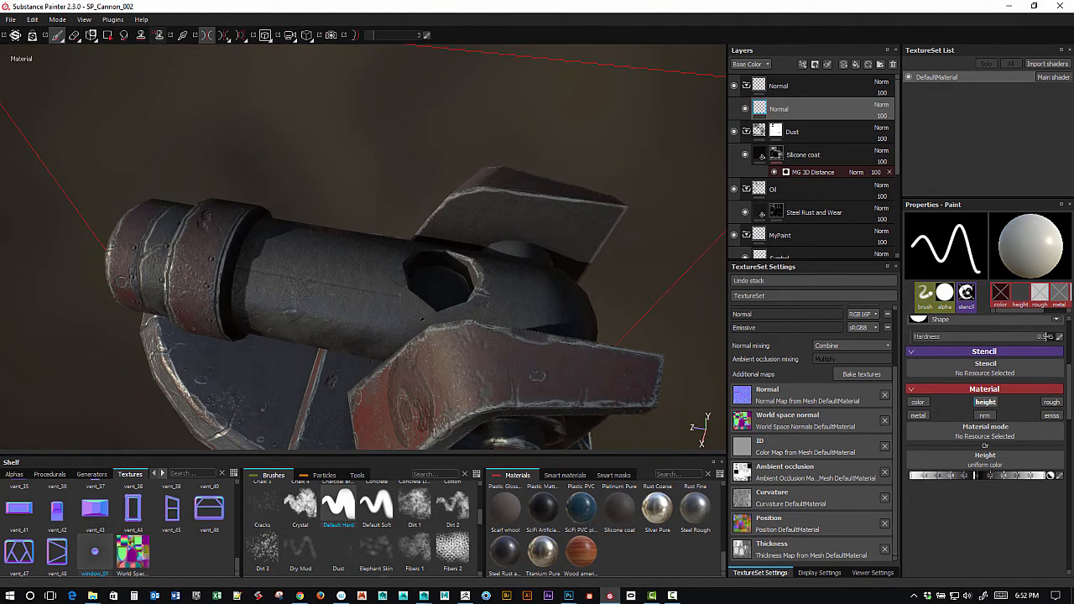
pyautogui.press('shift')
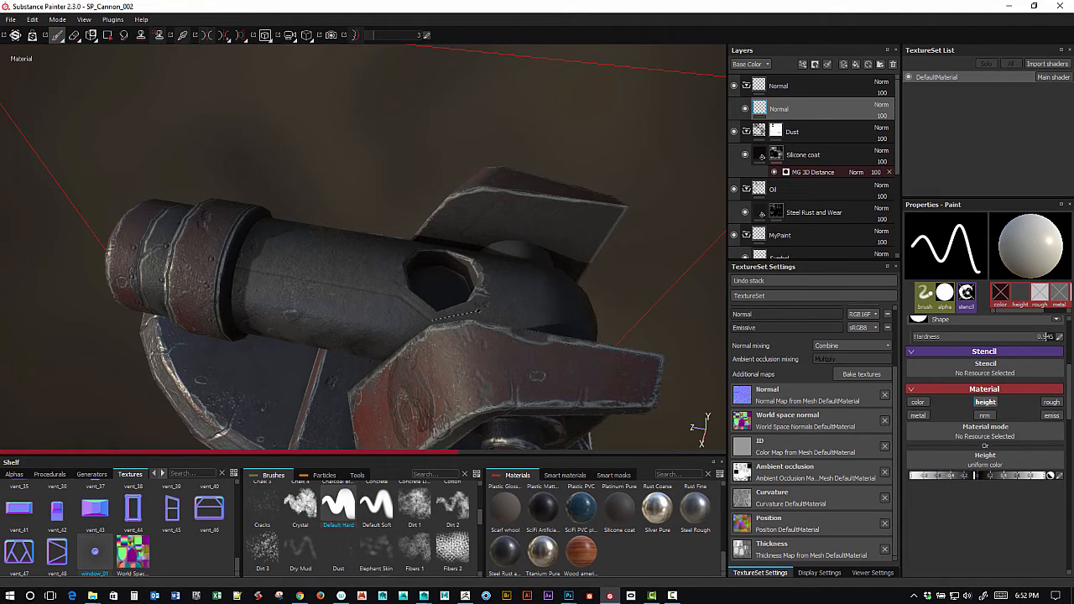
# Continue the straight height seam from behind the barrel's opening over the breech and down its rounded rear end.
pyautogui.keyDown('alt'); pyautogui.moveTo(528, 300); pyautogui.dragTo(442, 302); pyautogui.keyUp('alt')
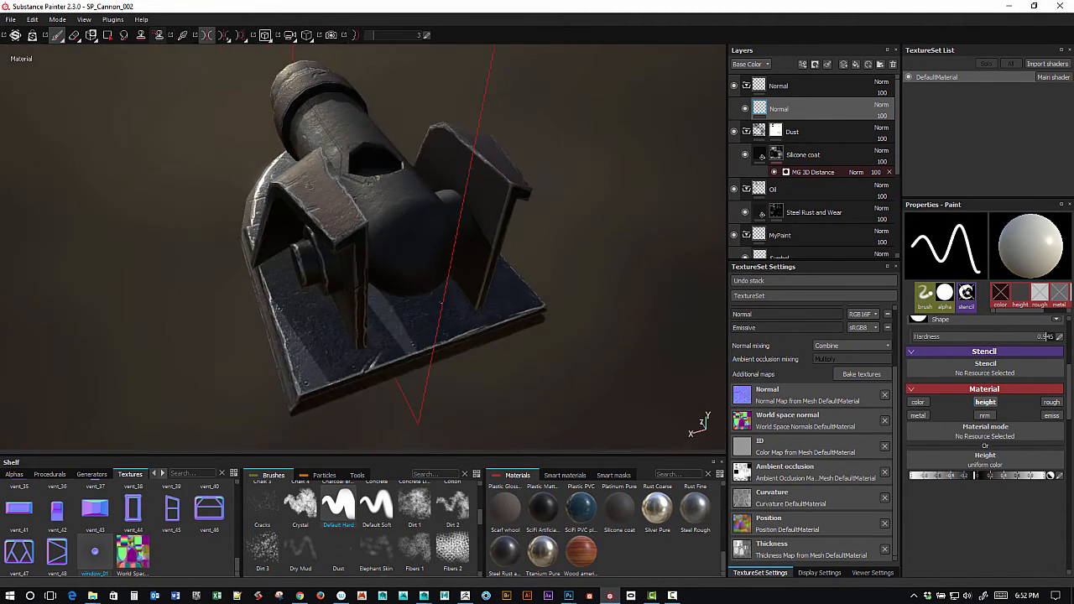
pyautogui.keyDown('shift'); pyautogui.moveTo(442, 302); pyautogui.dragTo(475, 322, button='right'); pyautogui.keyUp('shift')
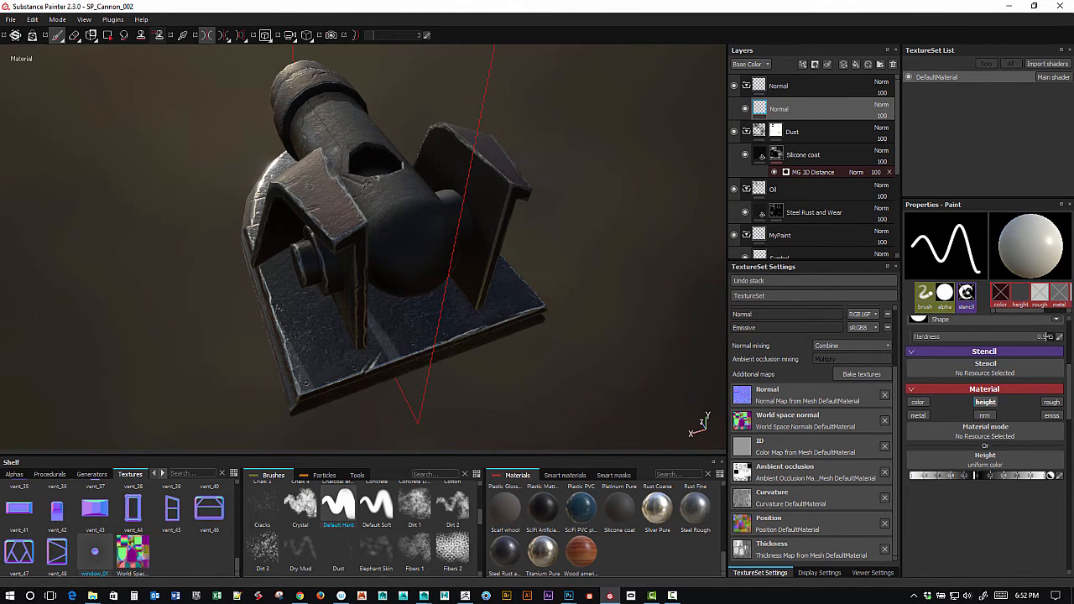
pyautogui.press('shift')
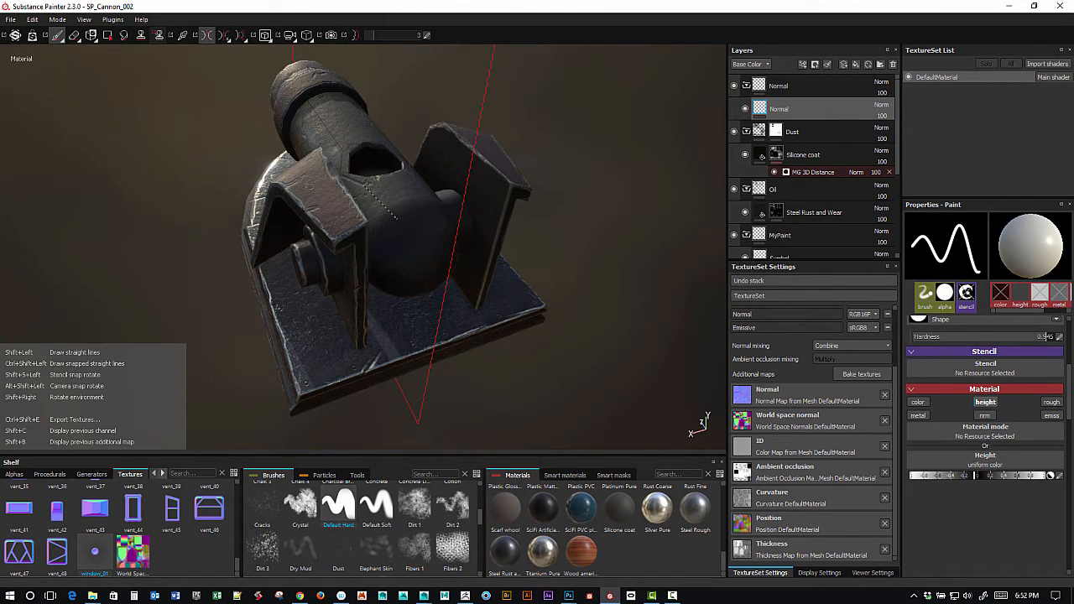
pyautogui.keyDown('shift'); pyautogui.click(394, 218); pyautogui.keyUp('shift')
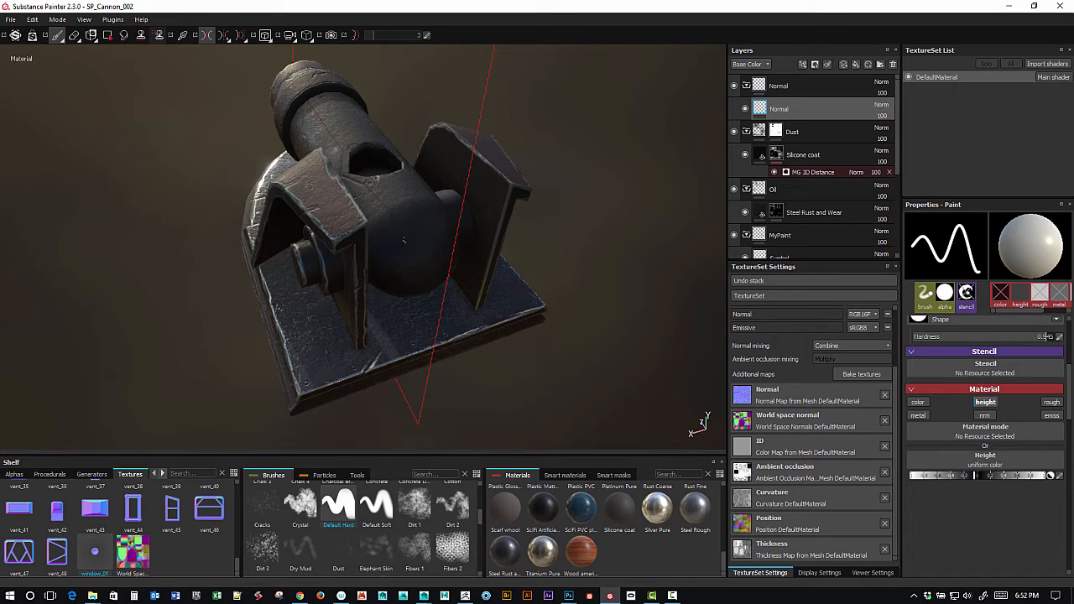
pyautogui.keyDown('alt'); pyautogui.moveTo(418, 297); pyautogui.dragTo(459, 279); pyautogui.keyUp('alt')
pyautogui.moveTo(459, 280)
pyautogui.keyDown('shift'); pyautogui.mouseDown(button='right')
pyautogui.moveTo(468, 283)
pyautogui.moveTo(459, 285)
pyautogui.mouseUp(button='right'); pyautogui.keyUp('shift')
pyautogui.keyDown('alt'); pyautogui.moveTo(458, 286); pyautogui.dragTo(425, 270); pyautogui.keyUp('alt')
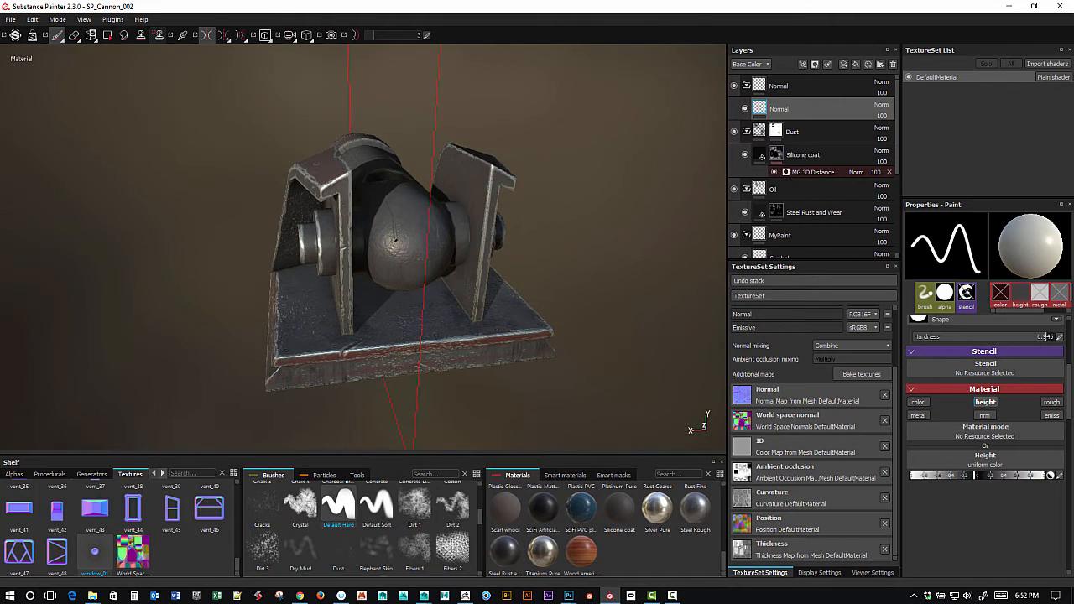
pyautogui.keyDown('shift'); pyautogui.click(398, 268); pyautogui.keyUp('shift')
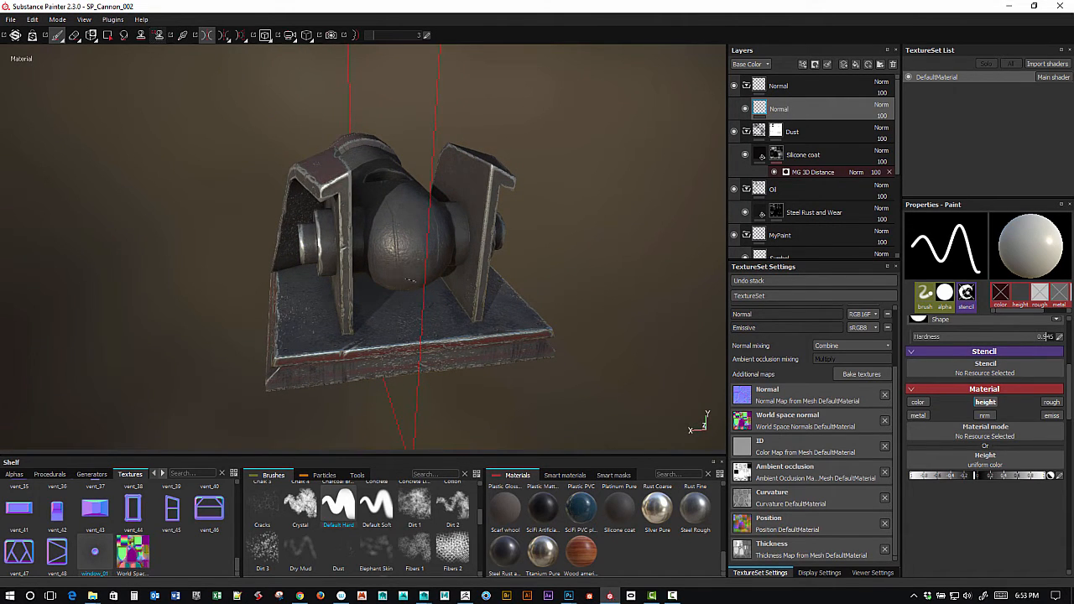
# Paint a straight height line on the base's upper plate, parallel to its front edge beneath the barrel.
pyautogui.keyDown('alt'); pyautogui.moveTo(436, 298); pyautogui.dragTo(604, 266); pyautogui.keyUp('alt')
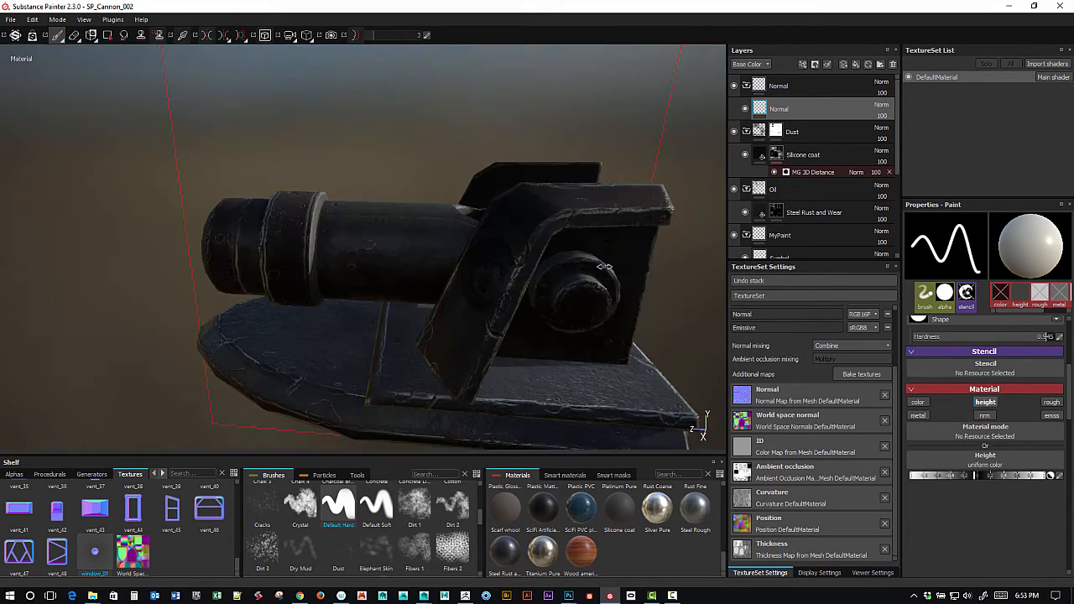
pyautogui.keyDown('shift'); pyautogui.moveTo(604, 267); pyautogui.dragTo(533, 267, button='right'); pyautogui.keyUp('shift')
pyautogui.keyDown('alt'); pyautogui.moveTo(533, 267); pyautogui.dragTo(635, 217); pyautogui.keyUp('alt')
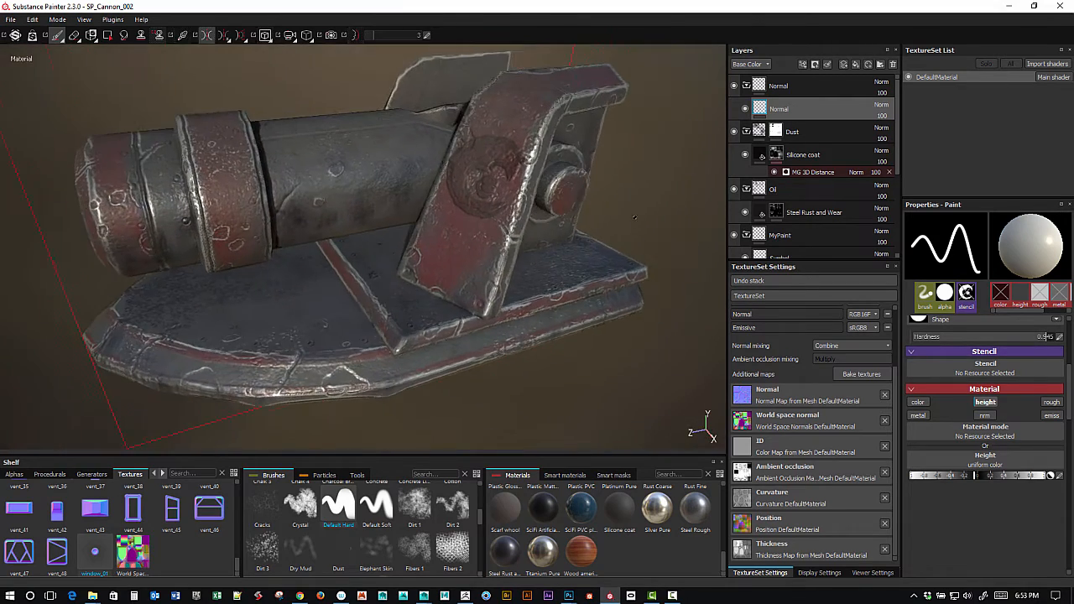
pyautogui.keyDown('alt'); pyautogui.moveTo(634, 217); pyautogui.dragTo(710, 165, button='middle'); pyautogui.keyUp('alt')
pyautogui.keyDown('alt'); pyautogui.moveTo(617, 201); pyautogui.dragTo(470, 270); pyautogui.keyUp('alt')
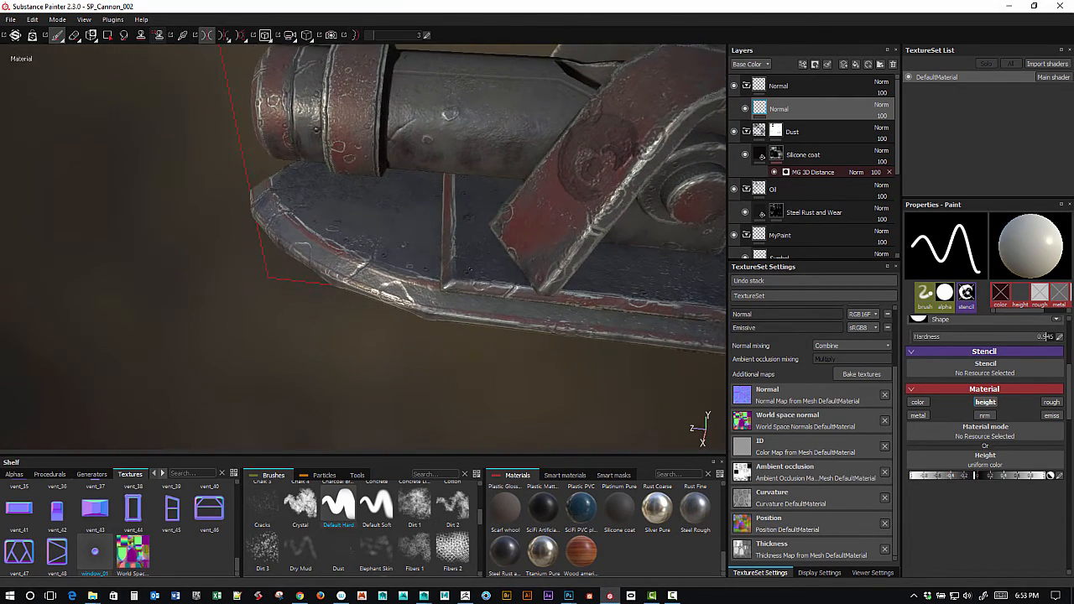
pyautogui.click(461, 272)
pyautogui.keyDown('shift'); pyautogui.click(459, 176); pyautogui.keyUp('shift')
pyautogui.keyDown('alt'); pyautogui.moveTo(459, 176); pyautogui.dragTo(552, 249); pyautogui.keyUp('alt')
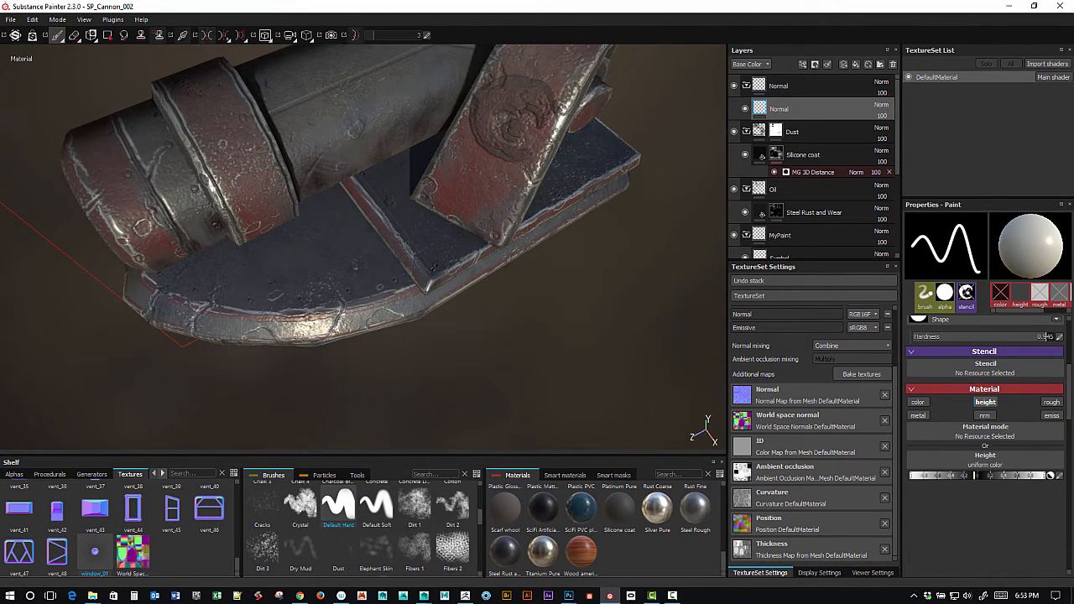
# Paint straight height lines on the base's upper plate along its long side edge and its rear edge.
pyautogui.keyDown('alt'); pyautogui.moveTo(481, 246); pyautogui.dragTo(460, 225); pyautogui.keyUp('alt')
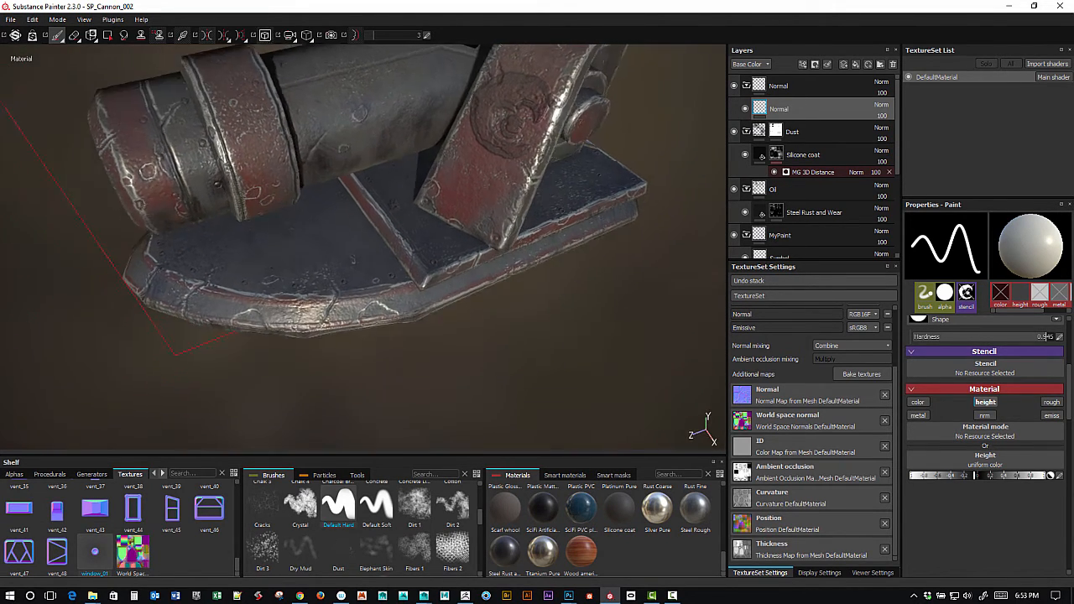
pyautogui.keyDown('alt'); pyautogui.moveTo(460, 225); pyautogui.dragTo(364, 243, button='middle'); pyautogui.keyUp('alt')
pyautogui.keyDown('alt'); pyautogui.moveTo(460, 220); pyautogui.dragTo(396, 190); pyautogui.keyUp('alt')
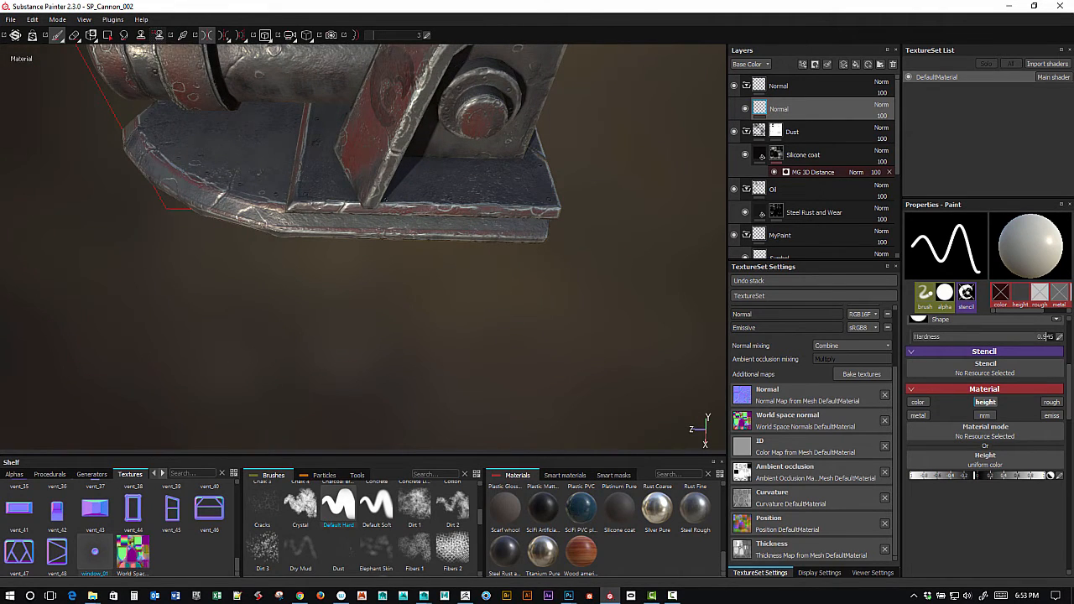
pyautogui.press('shift')
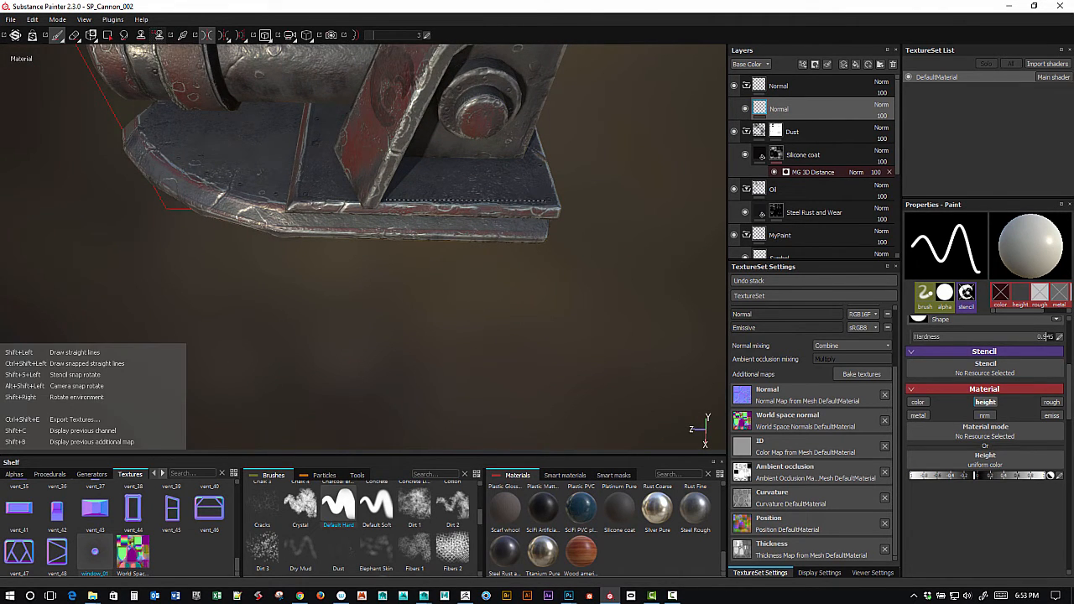
pyautogui.keyDown('shift'); pyautogui.click(541, 201); pyautogui.keyUp('shift')
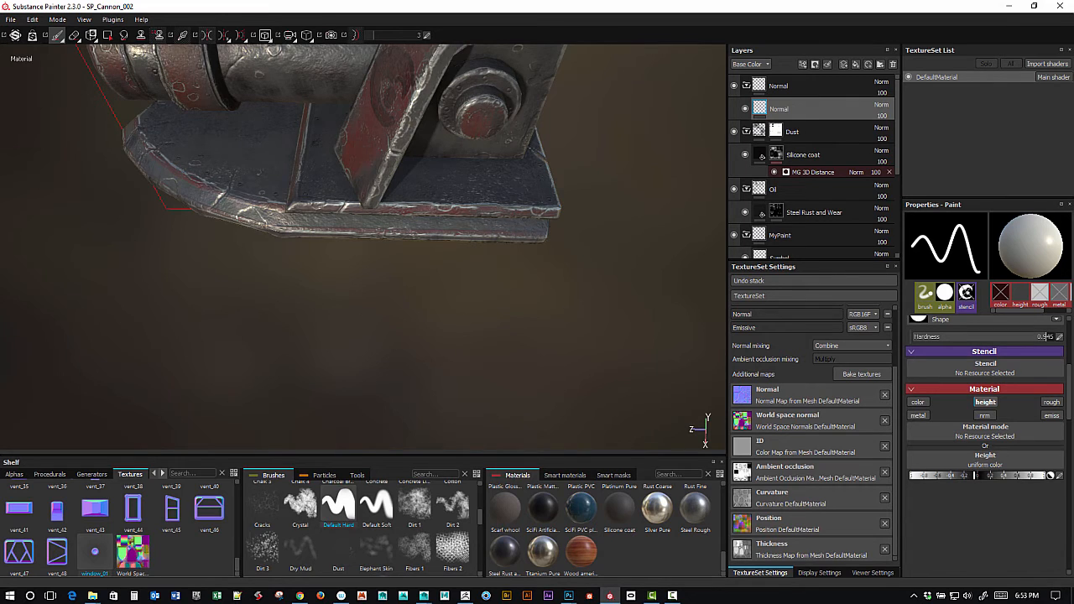
pyautogui.moveTo(533, 165)
pyautogui.keyDown('alt'); pyautogui.mouseDown()
pyautogui.moveTo(468, 164)
pyautogui.moveTo(384, 195)
pyautogui.mouseUp(); pyautogui.keyUp('alt')
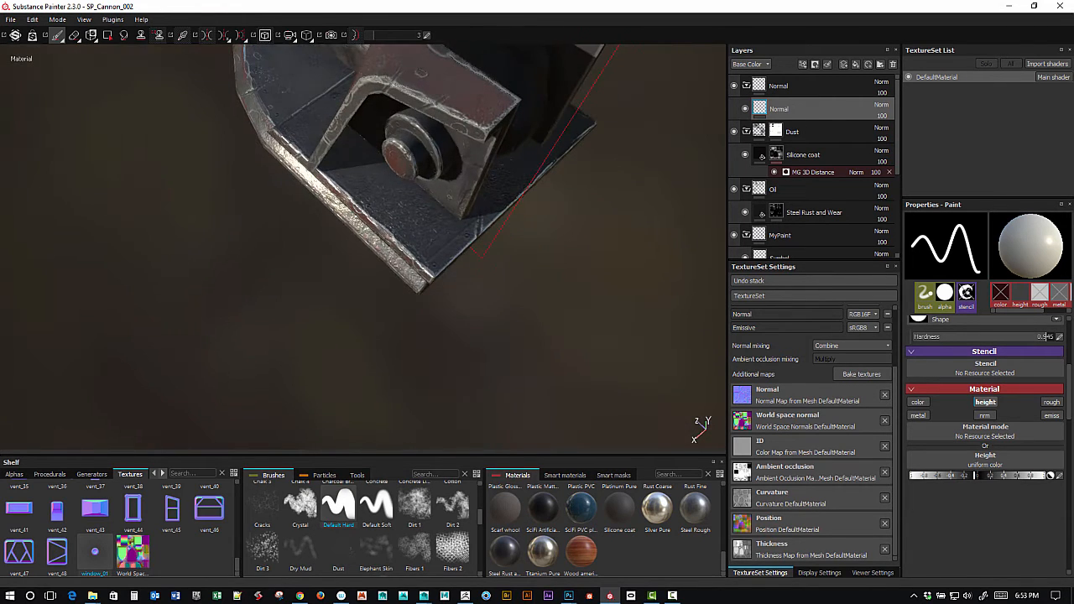
pyautogui.press('shift')
pyautogui.press('shift')
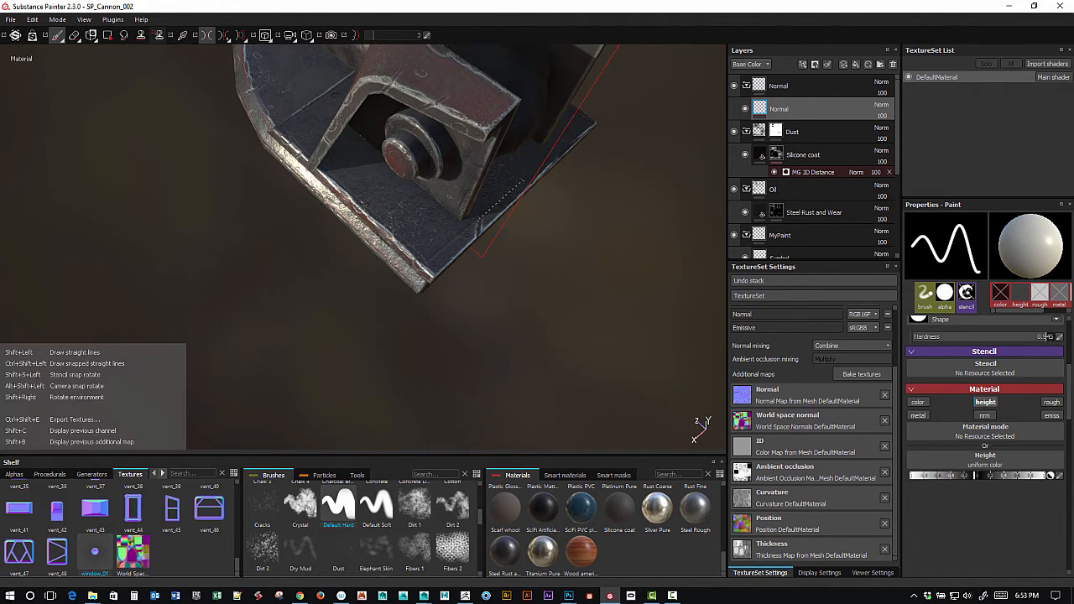
# Paint a height seam across the lower bracket side panel, curving up behind the pivot to the panel's top.
pyautogui.keyDown('alt'); pyautogui.moveTo(496, 228); pyautogui.dragTo(578, 161); pyautogui.keyUp('alt')
pyautogui.keyDown('alt'); pyautogui.moveTo(578, 160); pyautogui.dragTo(556, 265, button='middle'); pyautogui.keyUp('alt')
pyautogui.moveTo(555, 265)
pyautogui.keyDown('alt'); pyautogui.mouseDown()
pyautogui.moveTo(616, 294)
pyautogui.moveTo(538, 268)
pyautogui.mouseUp(); pyautogui.keyUp('alt')
pyautogui.keyDown('alt'); pyautogui.moveTo(495, 286); pyautogui.dragTo(527, 311, button='right'); pyautogui.keyUp('alt')
pyautogui.keyDown('alt'); pyautogui.moveTo(527, 311); pyautogui.dragTo(433, 277); pyautogui.keyUp('alt')
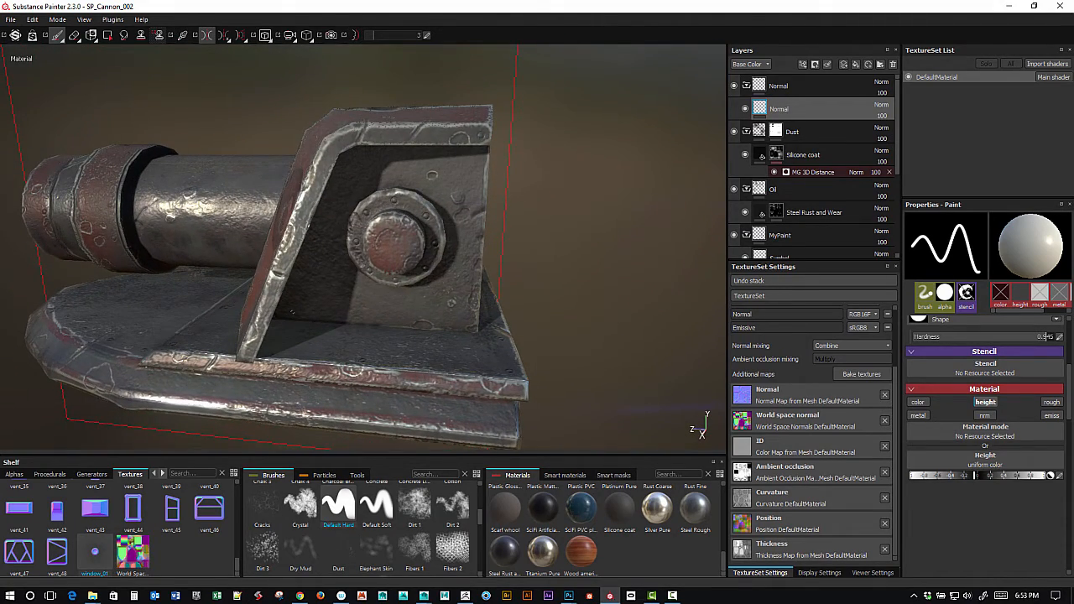
pyautogui.keyDown('alt'); pyautogui.moveTo(311, 305); pyautogui.dragTo(269, 310); pyautogui.keyUp('alt')
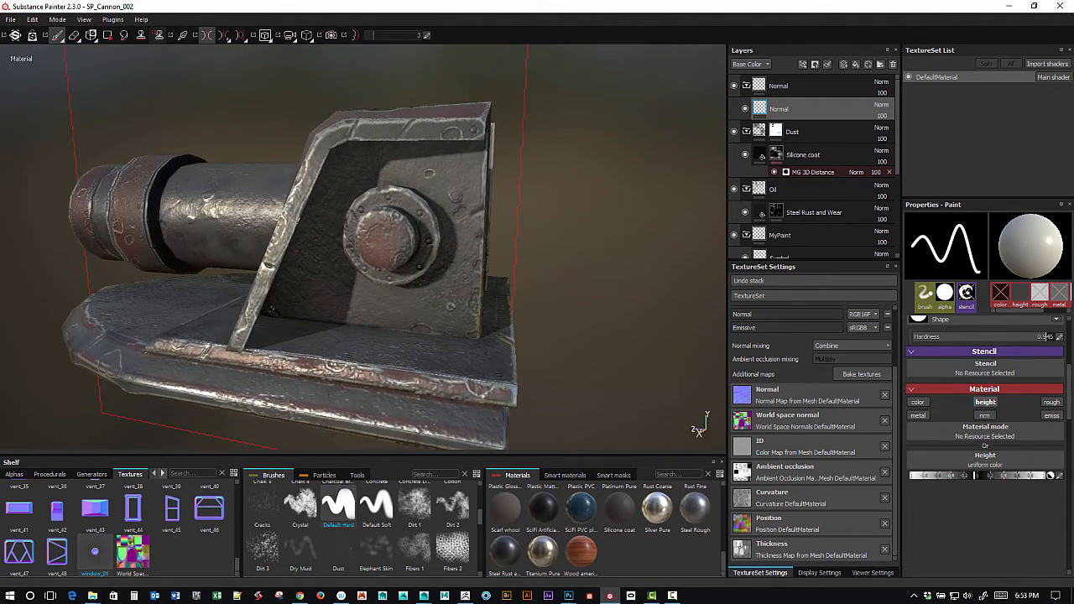
pyautogui.press('shift')
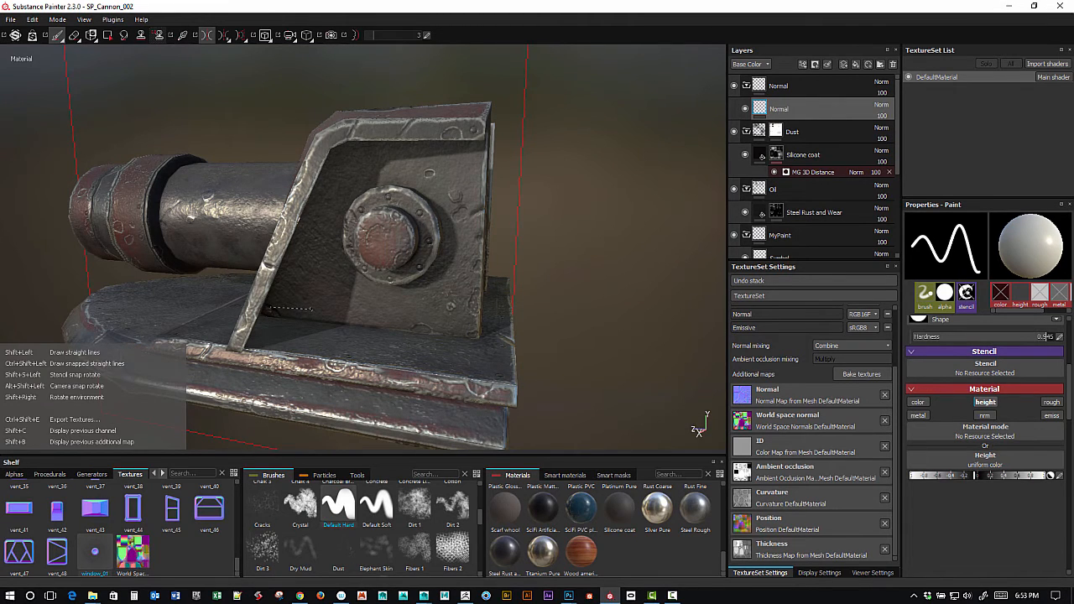
pyautogui.keyDown('shift'); pyautogui.click(313, 309); pyautogui.keyUp('shift')
pyautogui.keyDown('shift'); pyautogui.click(405, 307); pyautogui.keyUp('shift')
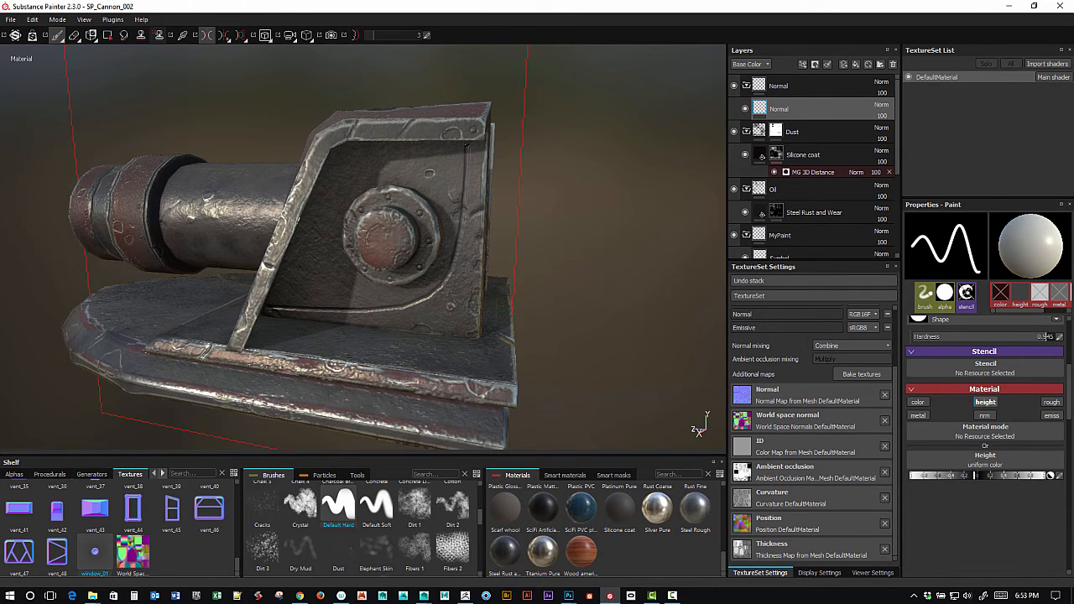
# Paint a connected height seam up the red front face of the bracket, from below the emblem to its upper tip.
pyautogui.moveTo(467, 231)
pyautogui.keyDown('alt'); pyautogui.mouseDown()
pyautogui.moveTo(491, 163)
pyautogui.moveTo(459, 147)
pyautogui.moveTo(480, 253)
pyautogui.moveTo(537, 327)
pyautogui.moveTo(614, 378)
pyautogui.moveTo(604, 125)
pyautogui.moveTo(593, 226)
pyautogui.mouseUp(); pyautogui.keyUp('alt')
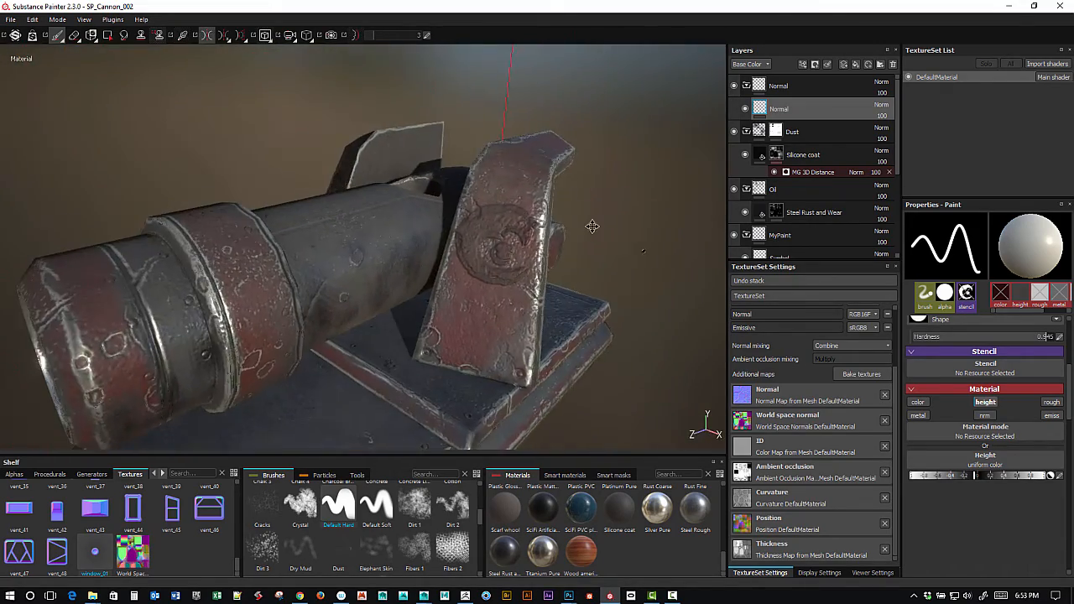
pyautogui.keyDown('alt'); pyautogui.moveTo(592, 227); pyautogui.dragTo(554, 263, button='middle'); pyautogui.keyUp('alt')
pyautogui.keyDown('alt'); pyautogui.moveTo(554, 264); pyautogui.dragTo(532, 312); pyautogui.keyUp('alt')
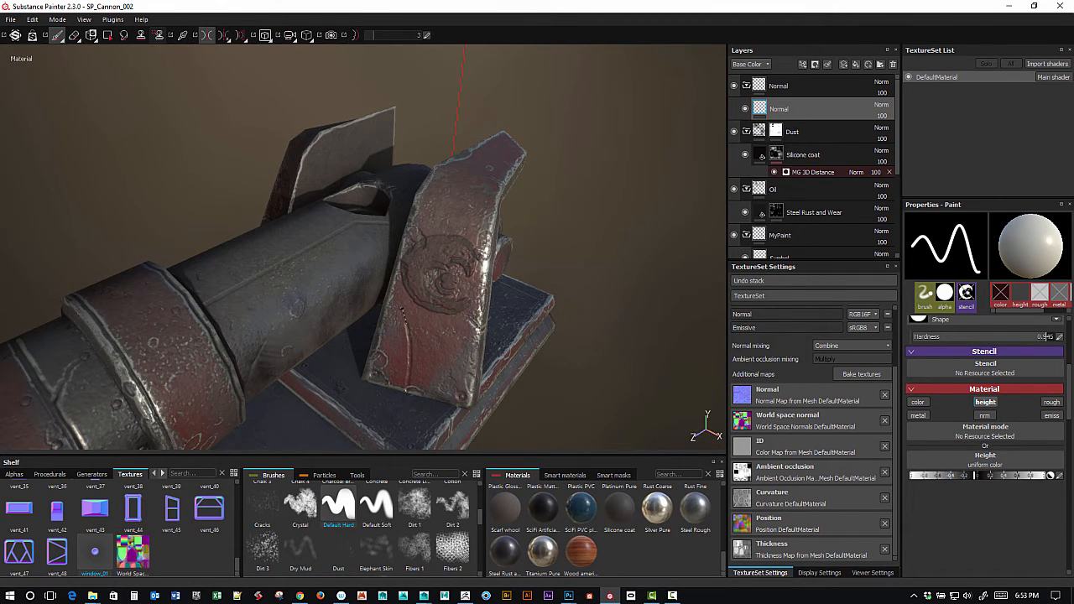
pyautogui.keyDown('alt'); pyautogui.moveTo(417, 342); pyautogui.dragTo(451, 379); pyautogui.keyUp('alt')
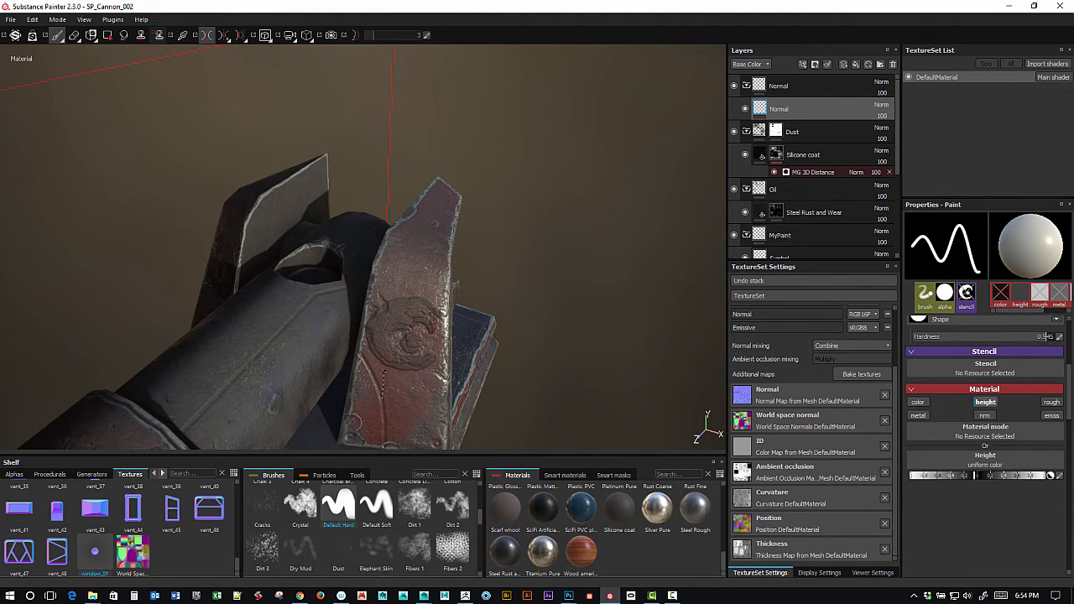
pyautogui.keyDown('shift'); pyautogui.click(386, 369); pyautogui.keyUp('shift')
pyautogui.keyDown('alt'); pyautogui.moveTo(394, 283); pyautogui.dragTo(392, 294); pyautogui.keyUp('alt')
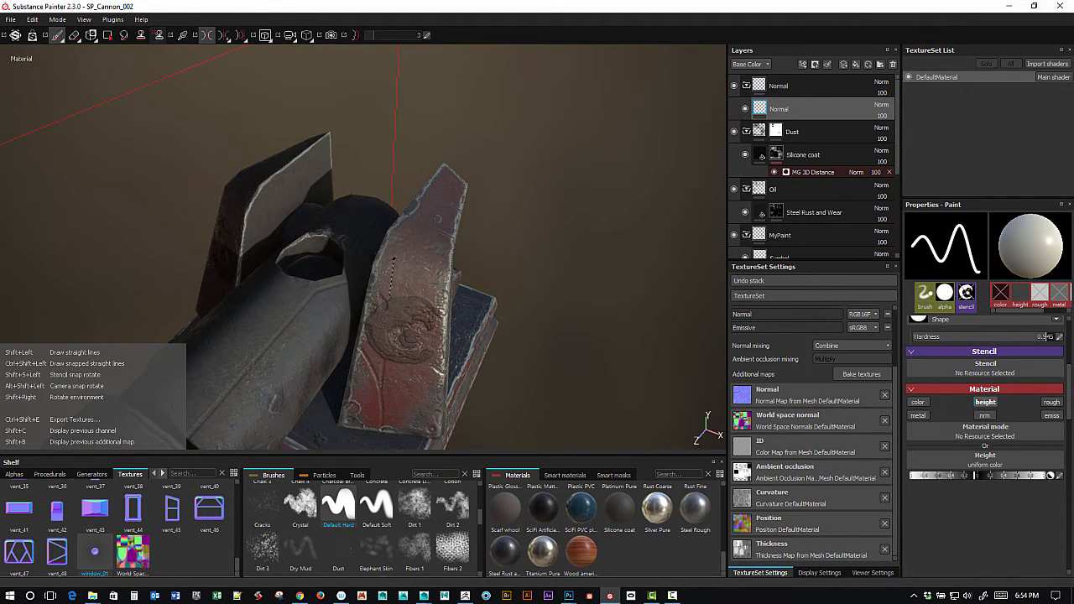
pyautogui.keyDown('shift'); pyautogui.click(396, 258); pyautogui.keyUp('shift')
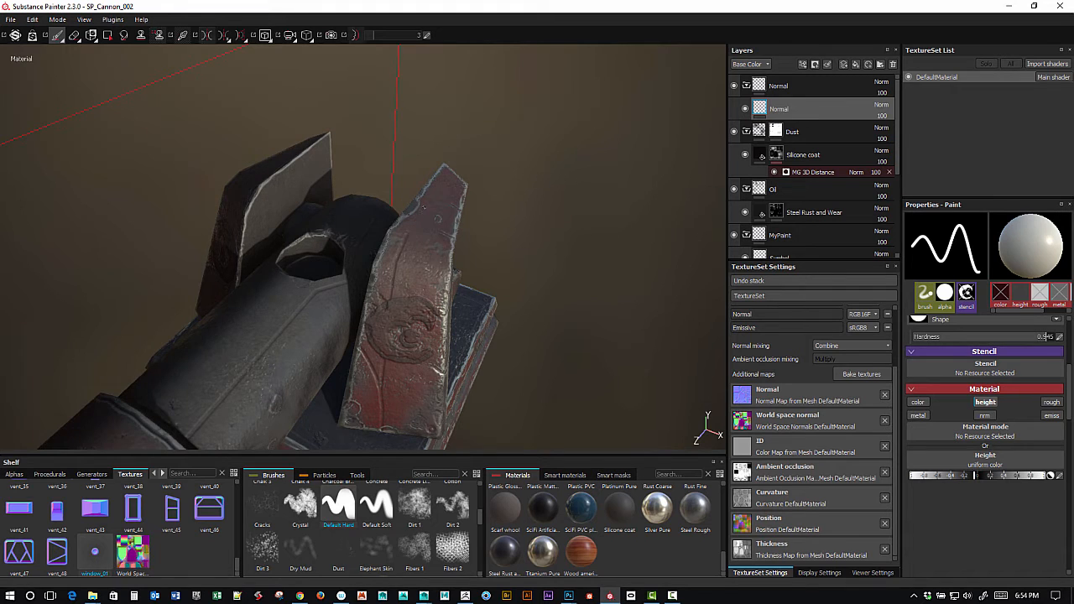
pyautogui.keyDown('shift'); pyautogui.click(447, 170); pyautogui.keyUp('shift')
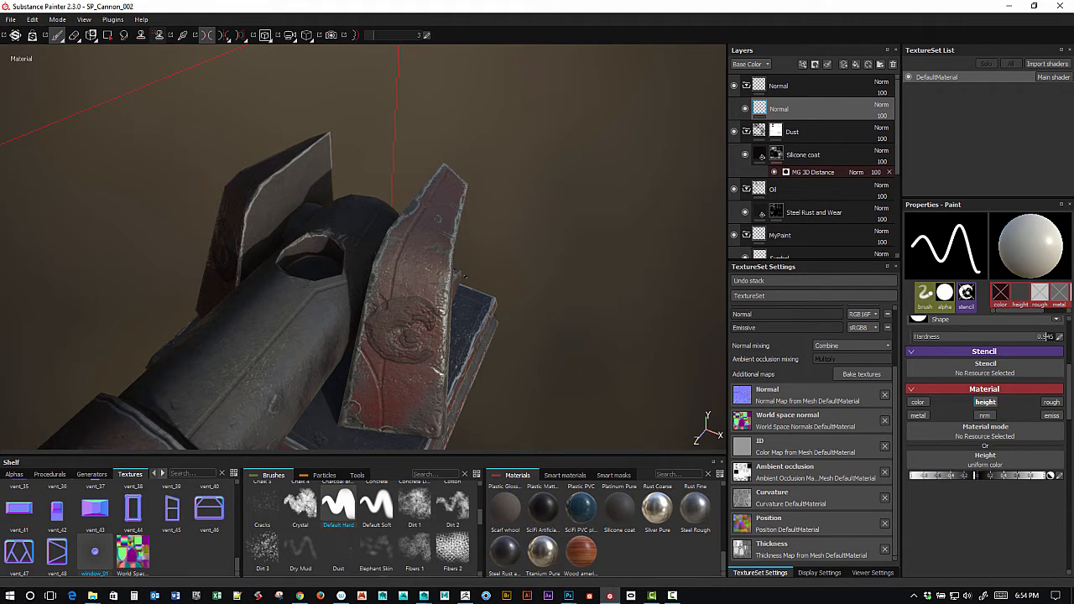
# Paint a second straight height seam along the outer edge of the bracket's red front face, from the lower corner upward.
pyautogui.keyDown('alt'); pyautogui.moveTo(446, 176); pyautogui.dragTo(487, 132, button='middle'); pyautogui.keyUp('alt')
pyautogui.keyDown('alt'); pyautogui.moveTo(476, 180); pyautogui.dragTo(445, 218, button='right'); pyautogui.keyUp('alt')
pyautogui.keyDown('alt'); pyautogui.moveTo(453, 319); pyautogui.dragTo(431, 251); pyautogui.keyUp('alt')
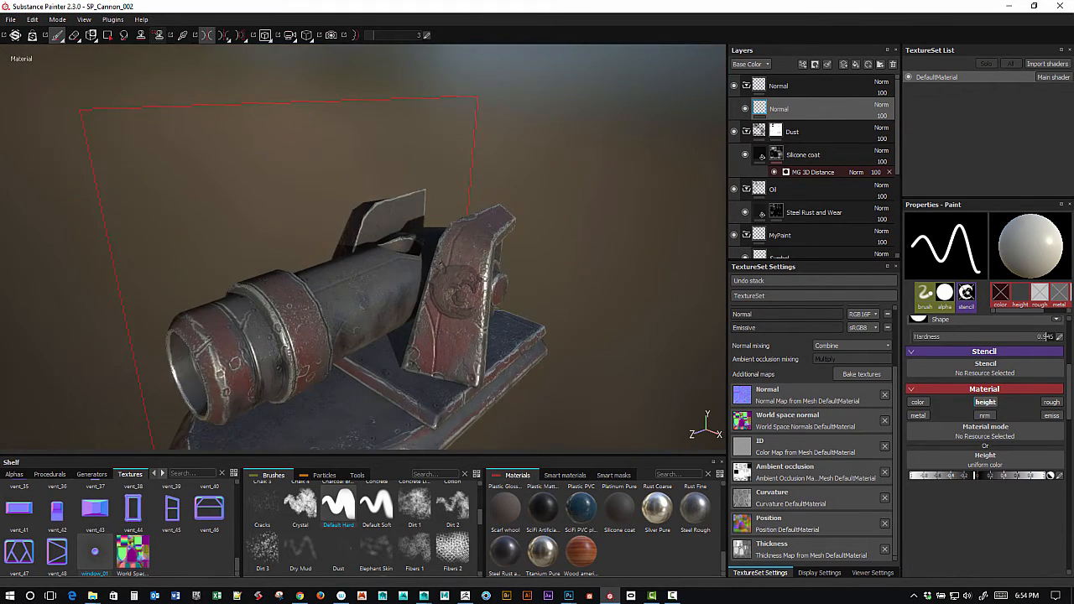
pyautogui.keyDown('alt'); pyautogui.moveTo(432, 269); pyautogui.dragTo(405, 254, button='middle'); pyautogui.keyUp('alt')
pyautogui.keyDown('alt'); pyautogui.moveTo(405, 277); pyautogui.dragTo(446, 320, button='right'); pyautogui.keyUp('alt')
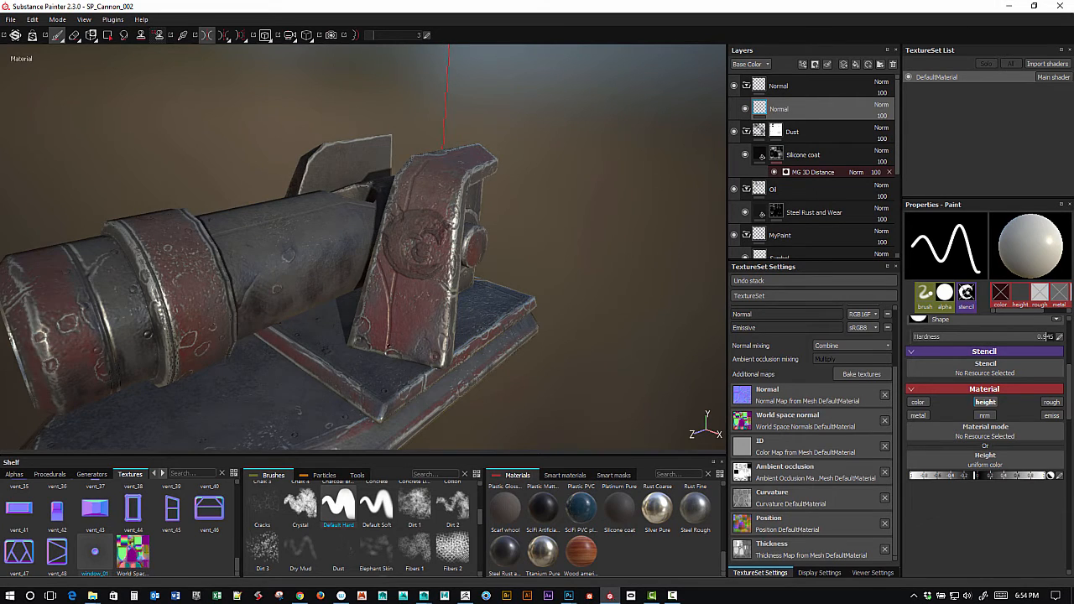
pyautogui.press('shift')
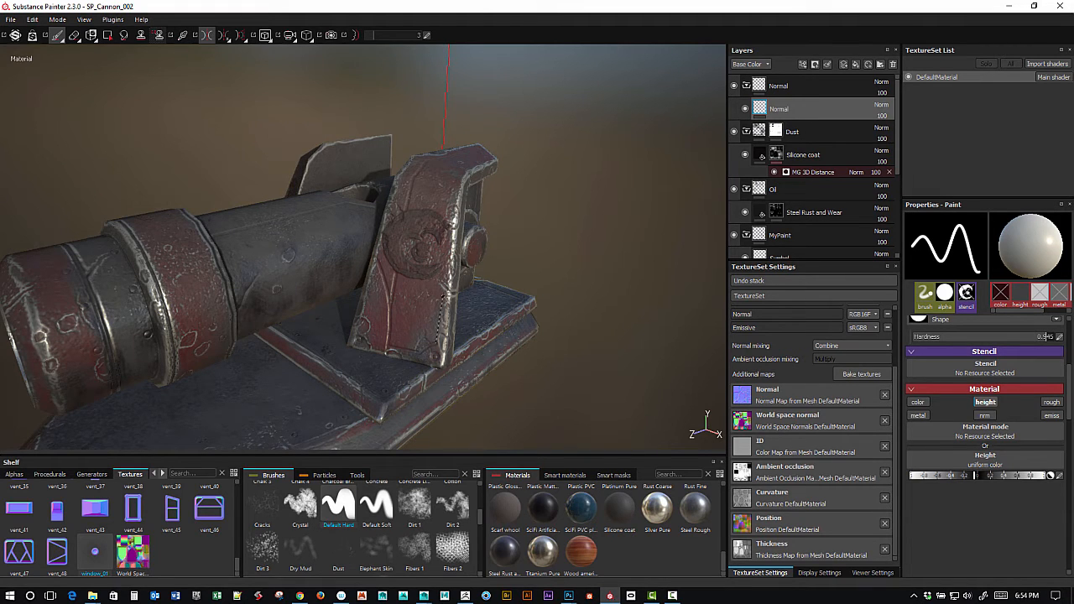
pyautogui.keyDown('shift'); pyautogui.click(446, 268); pyautogui.keyUp('shift')
pyautogui.keyDown('shift'); pyautogui.click(457, 187); pyautogui.keyUp('shift')
pyautogui.keyDown('alt'); pyautogui.moveTo(487, 197); pyautogui.dragTo(494, 259); pyautogui.keyUp('alt')
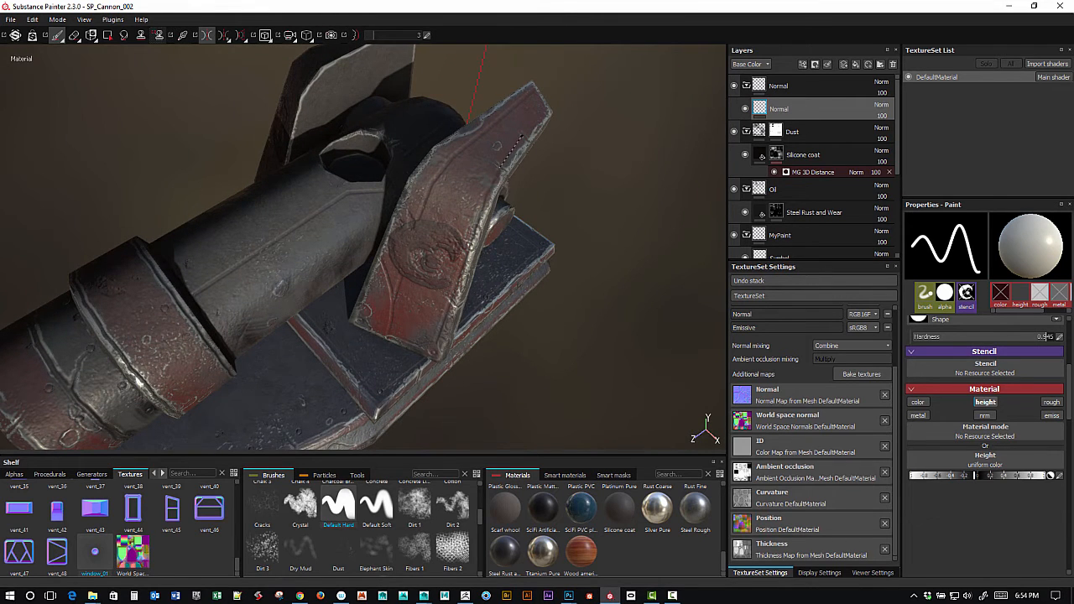
# Paint a straight height seam across the red collar near the barrel's muzzle, parallel to the barrel's length.
pyautogui.keyDown('alt'); pyautogui.moveTo(522, 198); pyautogui.dragTo(601, 144, button='middle'); pyautogui.keyUp('alt')
pyautogui.keyDown('alt'); pyautogui.moveTo(600, 143); pyautogui.dragTo(440, 189); pyautogui.keyUp('alt')
pyautogui.keyDown('alt'); pyautogui.moveTo(441, 189); pyautogui.dragTo(513, 263, button='middle'); pyautogui.keyUp('alt')
pyautogui.keyDown('alt'); pyautogui.moveTo(513, 263); pyautogui.dragTo(481, 272); pyautogui.keyUp('alt')
pyautogui.keyDown('alt'); pyautogui.moveTo(481, 256); pyautogui.dragTo(566, 227, button='middle'); pyautogui.keyUp('alt')
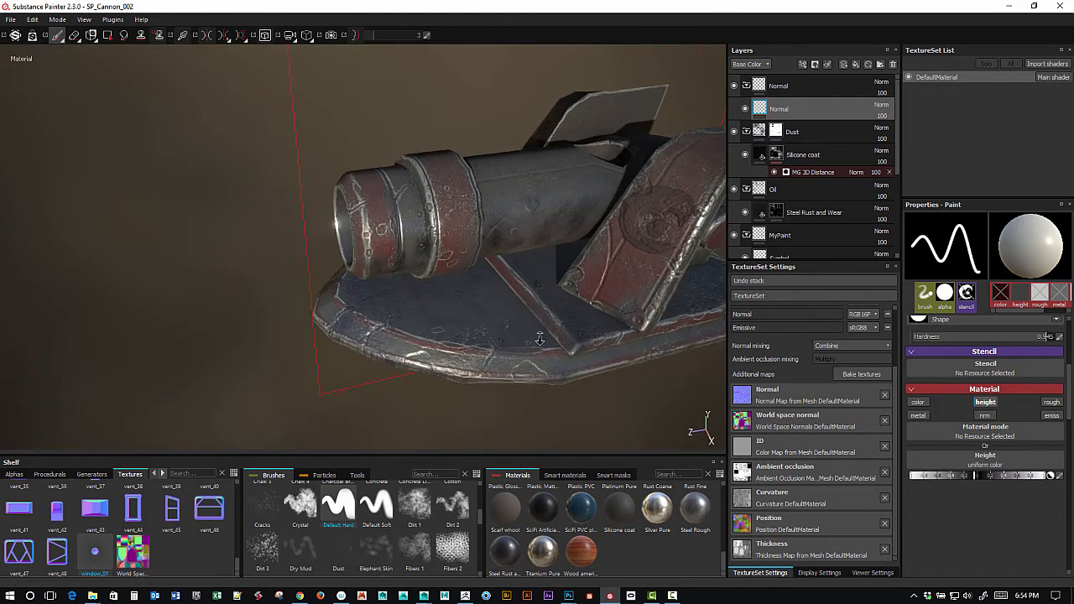
pyautogui.keyDown('alt'); pyautogui.moveTo(566, 227); pyautogui.dragTo(512, 213, button='right'); pyautogui.keyUp('alt')
pyautogui.keyDown('alt'); pyautogui.moveTo(511, 213); pyautogui.dragTo(525, 349, button='middle'); pyautogui.keyUp('alt')
pyautogui.moveTo(526, 349)
pyautogui.keyDown('alt'); pyautogui.mouseDown()
pyautogui.moveTo(477, 239)
pyautogui.moveTo(427, 246)
pyautogui.moveTo(417, 233)
pyautogui.mouseUp(); pyautogui.keyUp('alt')
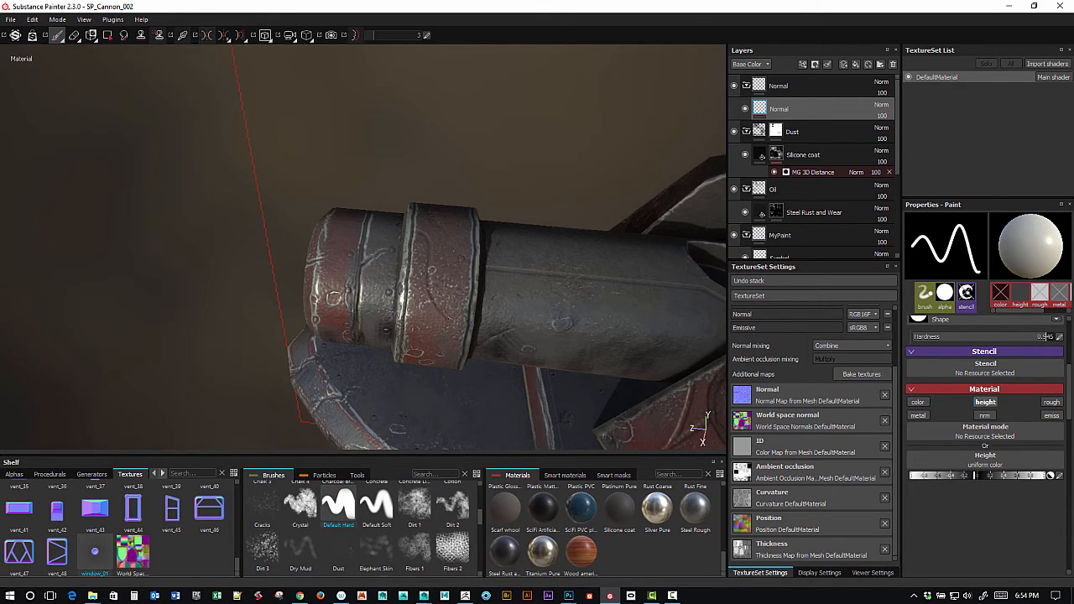
pyautogui.keyDown('alt'); pyautogui.moveTo(465, 344); pyautogui.dragTo(430, 252); pyautogui.keyUp('alt')
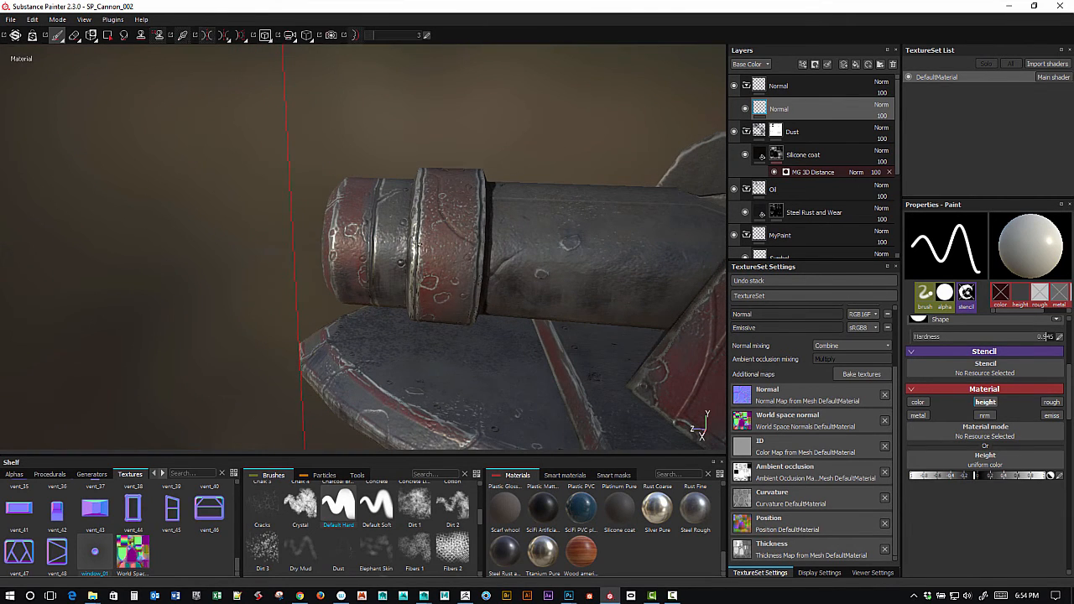
pyautogui.press('shift')
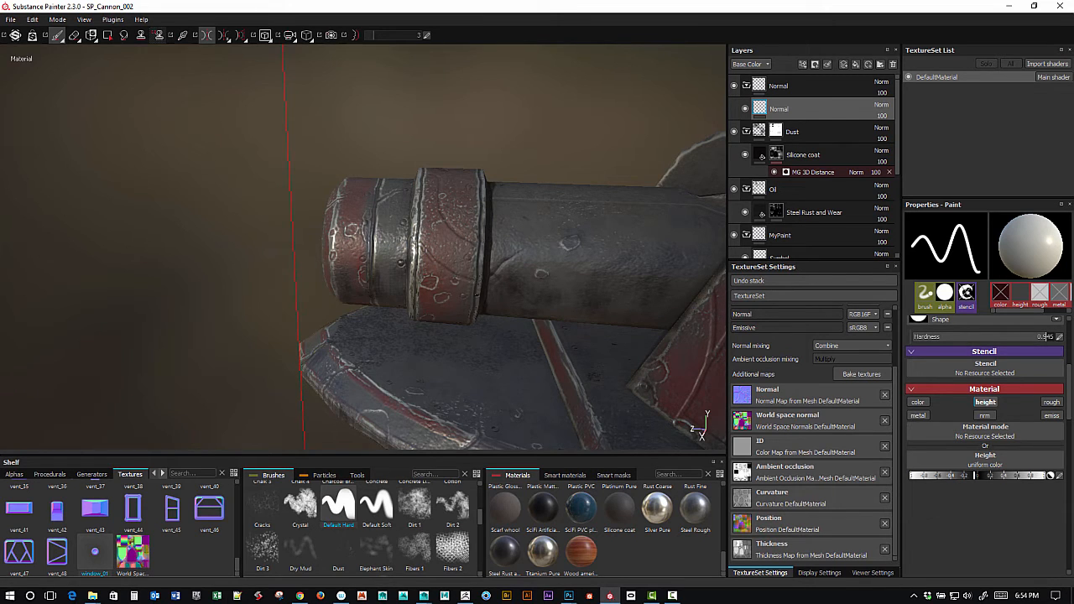
pyautogui.keyDown('alt'); pyautogui.moveTo(509, 298); pyautogui.dragTo(493, 283); pyautogui.keyUp('alt')
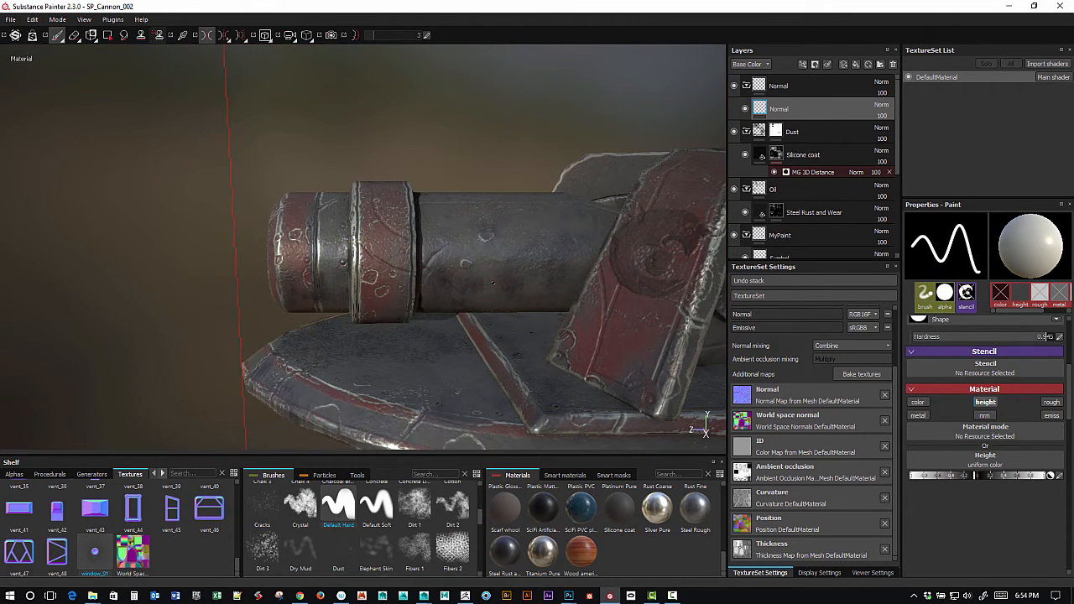
pyautogui.press('ctrl')
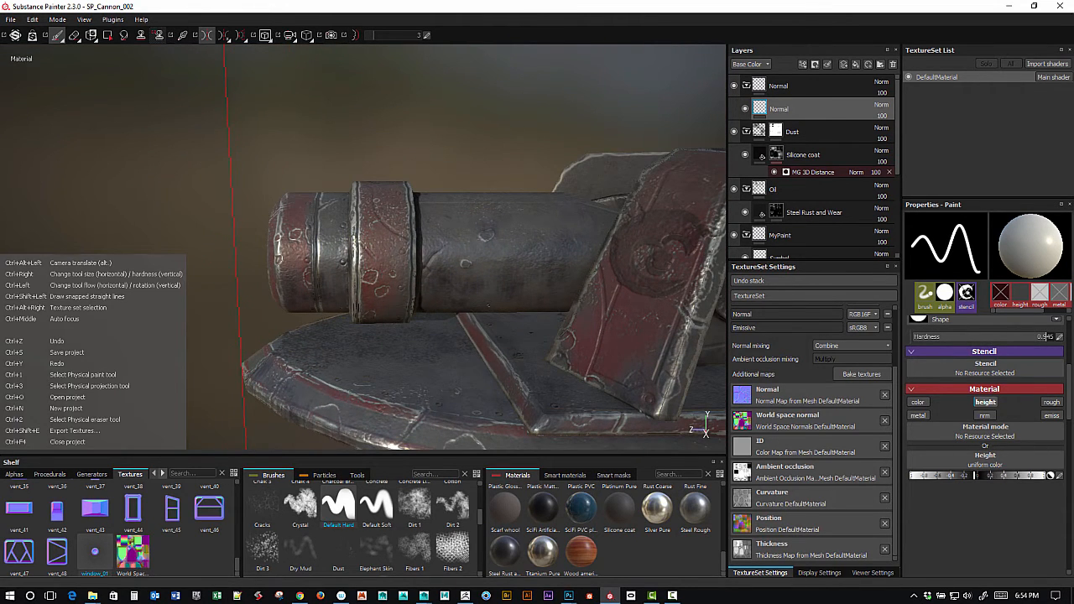
pyautogui.keyDown('alt'); pyautogui.moveTo(366, 248); pyautogui.dragTo(487, 279); pyautogui.keyUp('alt')
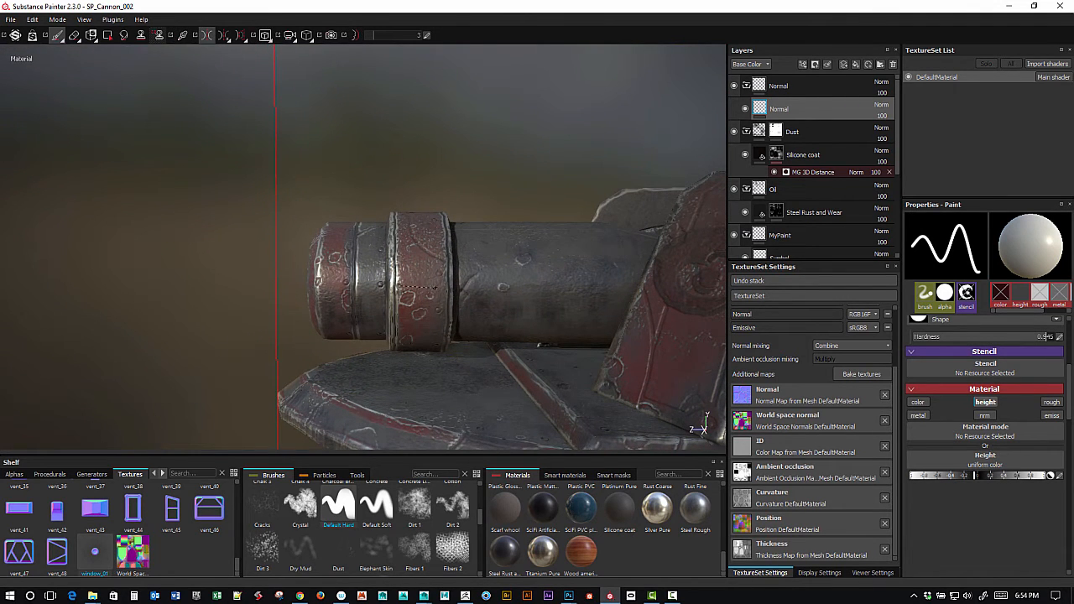
pyautogui.press('shift')
pyautogui.press('shift')
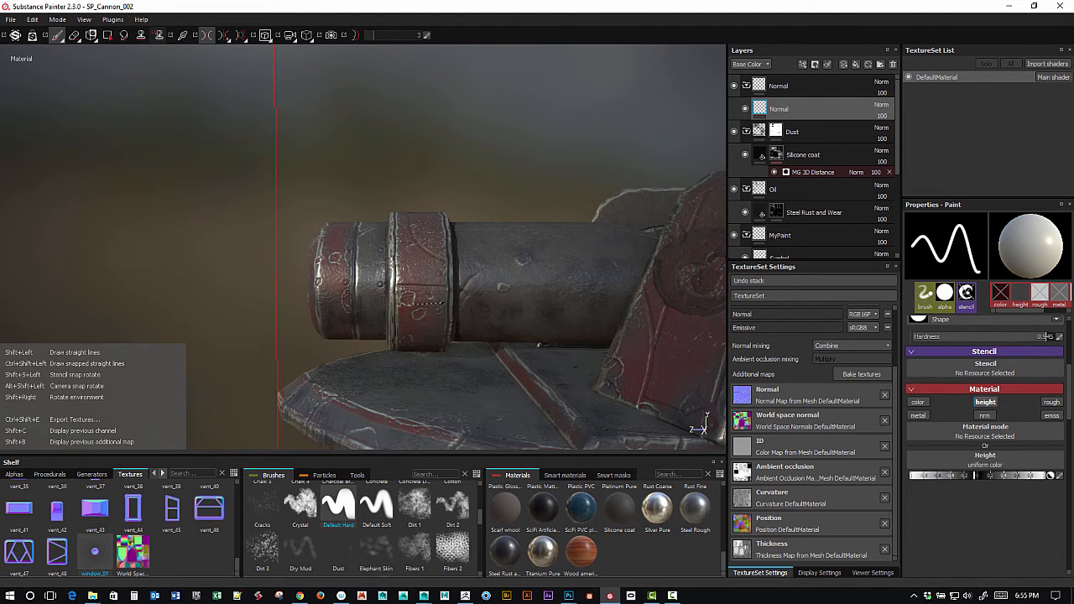
pyautogui.keyDown('alt'); pyautogui.moveTo(447, 304); pyautogui.dragTo(492, 278); pyautogui.keyUp('alt')
# Paint a curved height seam on the top surface of the base's rounded front, beneath the barrel.
pyautogui.keyDown('alt'); pyautogui.moveTo(493, 180); pyautogui.dragTo(450, 284, button='middle'); pyautogui.keyUp('alt')
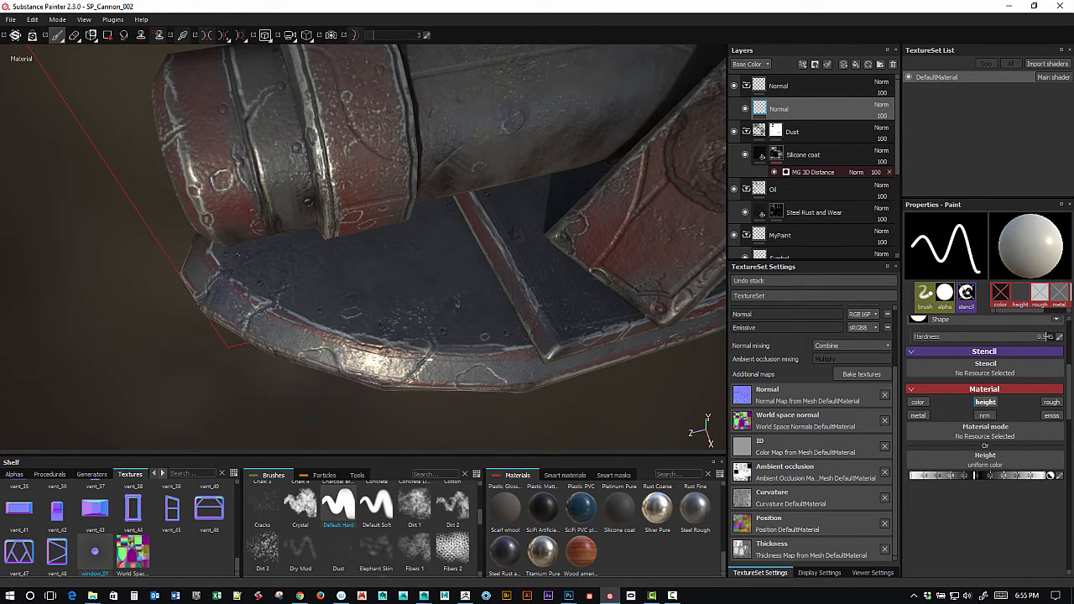
pyautogui.press('shift')
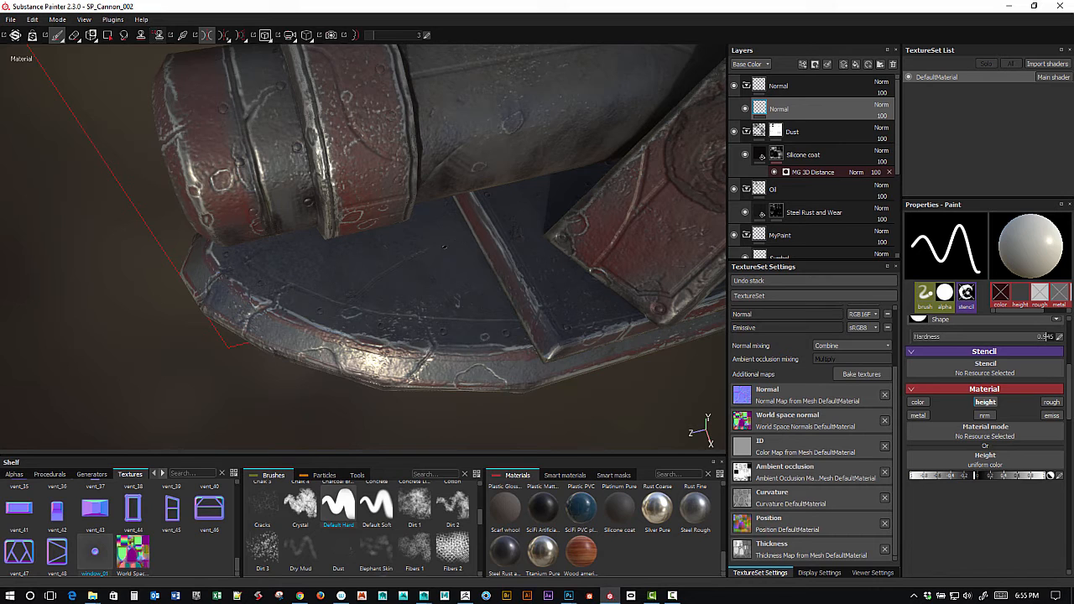
pyautogui.keyDown('alt'); pyautogui.moveTo(445, 247); pyautogui.dragTo(437, 291); pyautogui.keyUp('alt')
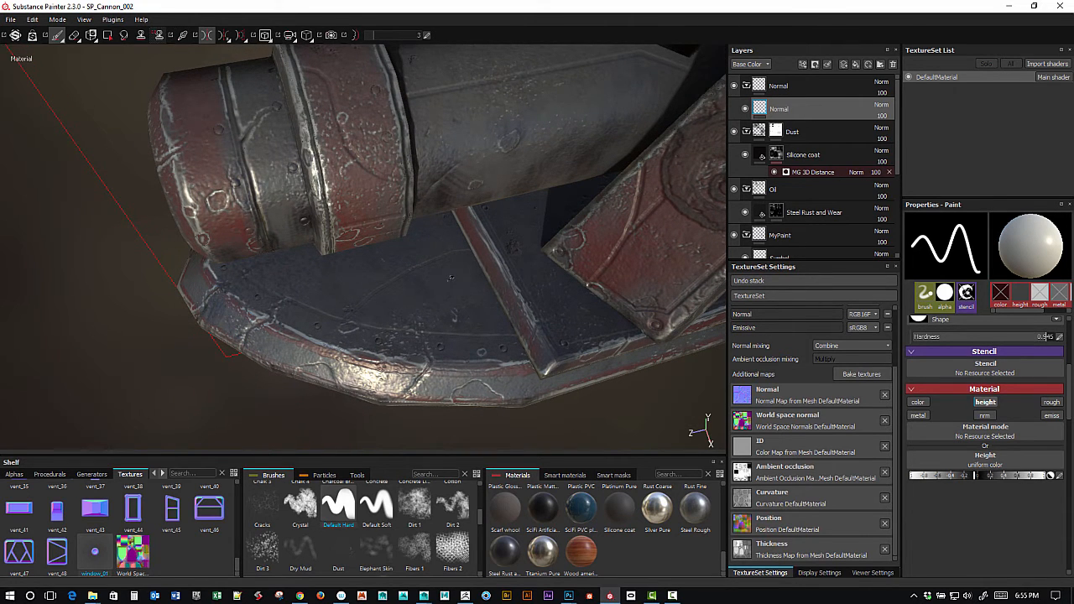
# Turn off symmetry painting and rotate the environment lighting to review the whole cannon.
pyautogui.keyDown('alt'); pyautogui.moveTo(500, 297); pyautogui.dragTo(409, 258); pyautogui.keyUp('alt')
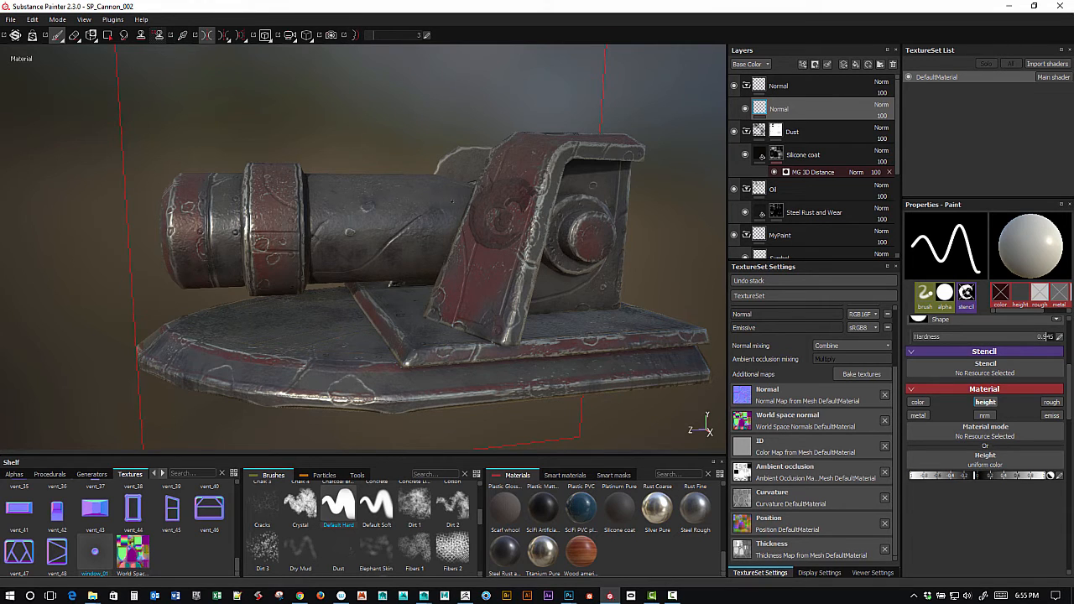
pyautogui.moveTo(452, 202)
pyautogui.keyDown('alt'); pyautogui.mouseDown()
pyautogui.moveTo(473, 211)
pyautogui.moveTo(464, 196)
pyautogui.mouseUp(); pyautogui.keyUp('alt')
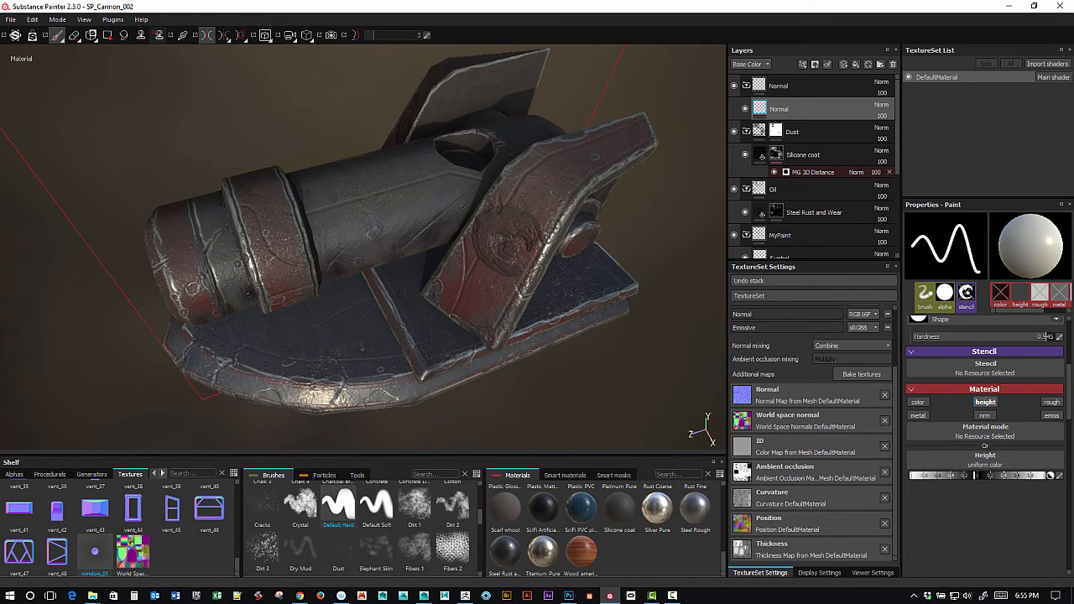
pyautogui.keyDown('alt'); pyautogui.moveTo(476, 188); pyautogui.dragTo(466, 132); pyautogui.keyUp('alt')
pyautogui.keyDown('alt'); pyautogui.moveTo(467, 133); pyautogui.dragTo(480, 186, button='middle'); pyautogui.keyUp('alt')
pyautogui.keyDown('alt'); pyautogui.moveTo(480, 187); pyautogui.dragTo(525, 203); pyautogui.keyUp('alt')
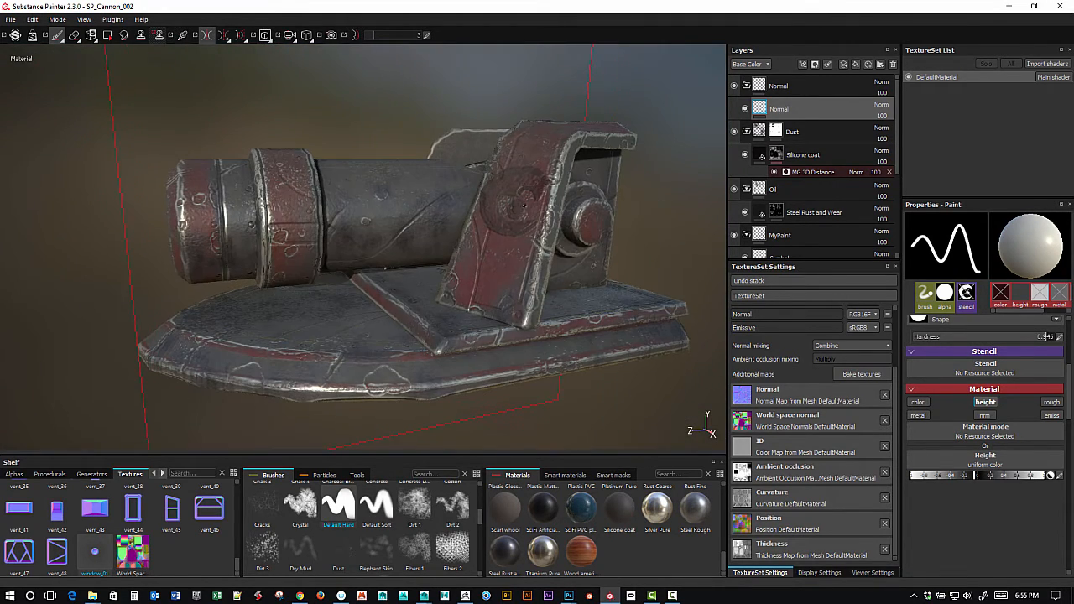
pyautogui.click(207, 36)
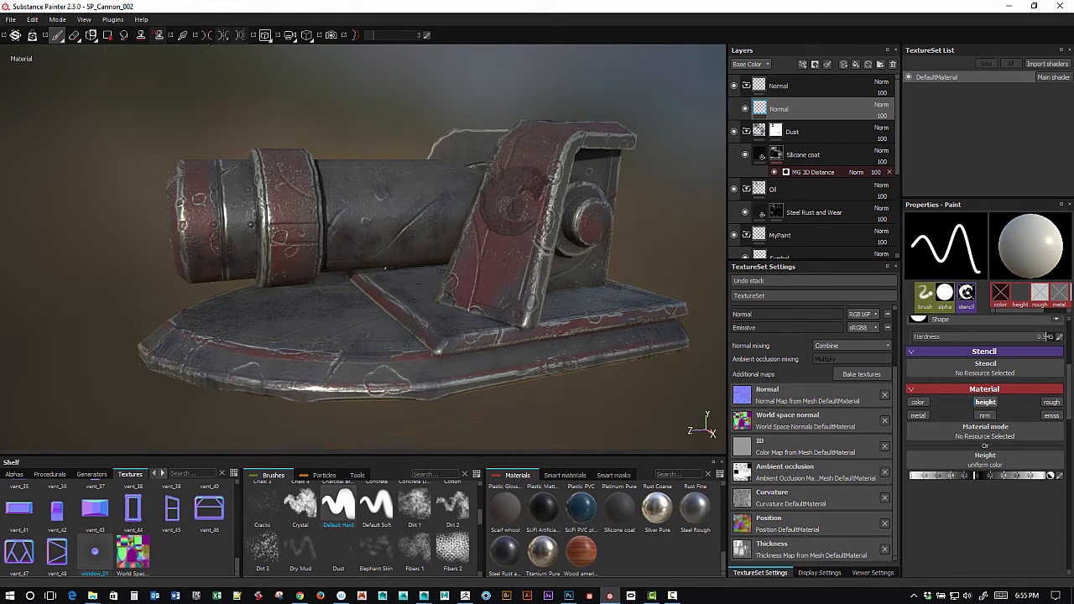
pyautogui.keyDown('alt'); pyautogui.moveTo(568, 188); pyautogui.dragTo(565, 188, button='middle'); pyautogui.keyUp('alt')
pyautogui.keyDown('alt'); pyautogui.moveTo(565, 188); pyautogui.dragTo(643, 327); pyautogui.keyUp('alt')
pyautogui.moveTo(641, 290)
pyautogui.keyDown('shift'); pyautogui.mouseDown(button='right')
pyautogui.moveTo(616, 297)
pyautogui.moveTo(638, 296)
pyautogui.moveTo(625, 298)
pyautogui.mouseUp(button='right'); pyautogui.keyUp('shift')
pyautogui.keyDown('alt'); pyautogui.moveTo(625, 297); pyautogui.dragTo(599, 246); pyautogui.keyUp('alt')
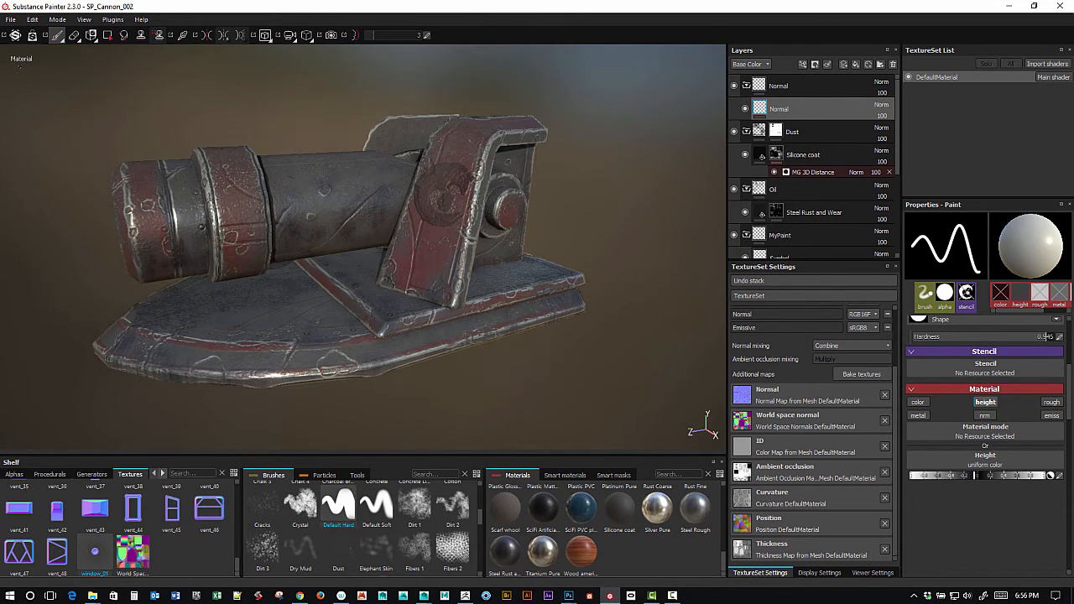
# Save the project as SP_Cannon_002.spp in the Substance folder, overwriting the existing file.
pyautogui.click(11, 19)
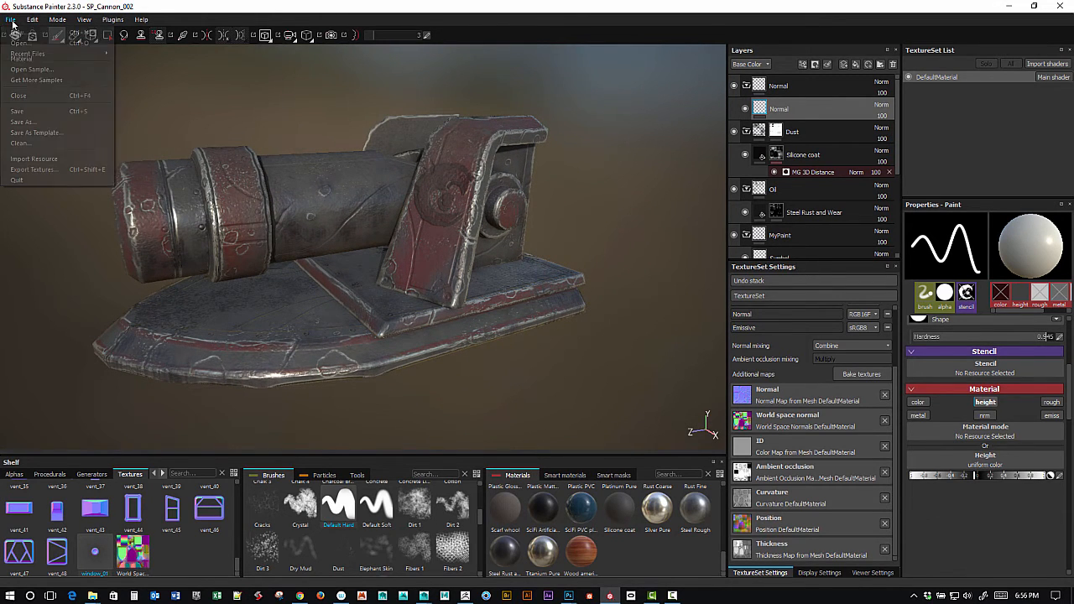
pyautogui.click(53, 123)
pyautogui.click(267, 104)
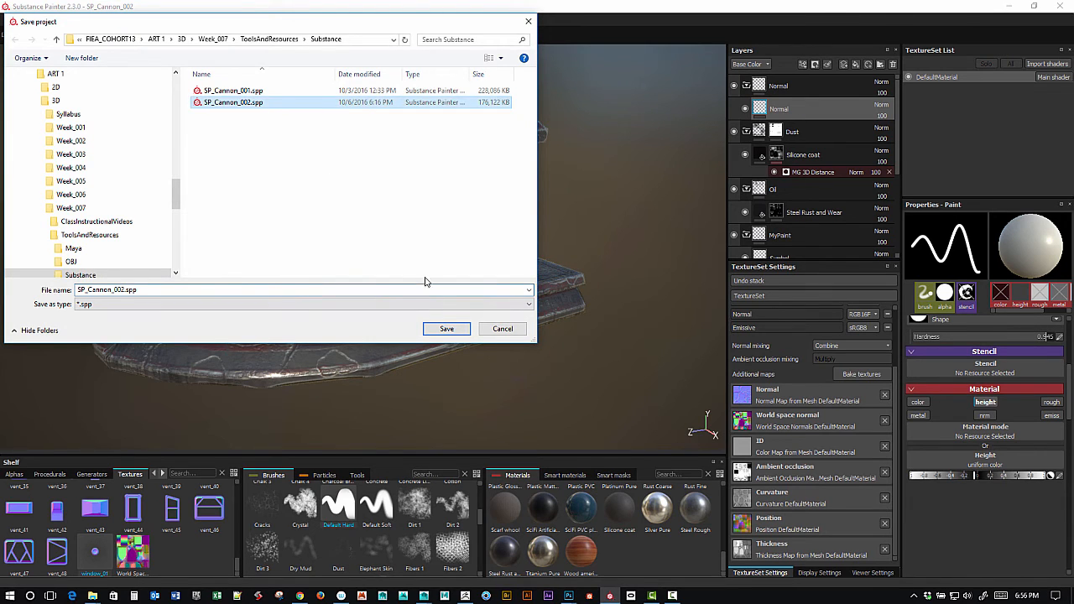
pyautogui.click(449, 329)
pyautogui.click(601, 299)
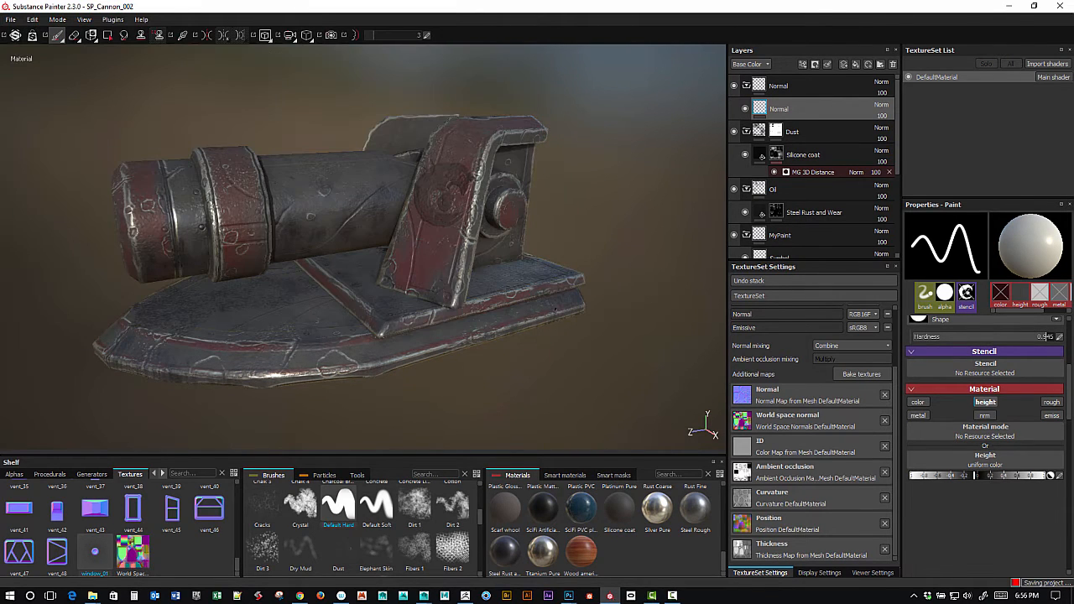
# Frame the cannon in a three-quarter view, adjust the environment lighting, and switch to Iray rendering mode.
pyautogui.moveTo(554, 309)
pyautogui.keyDown('alt'); pyautogui.mouseDown(button='middle')
pyautogui.moveTo(599, 305)
pyautogui.moveTo(557, 308)
pyautogui.mouseUp(button='middle'); pyautogui.keyUp('alt')
pyautogui.moveTo(593, 301)
pyautogui.keyDown('alt'); pyautogui.mouseDown()
pyautogui.moveTo(625, 291)
pyautogui.moveTo(601, 287)
pyautogui.mouseUp(); pyautogui.keyUp('alt')
pyautogui.moveTo(601, 289)
pyautogui.keyDown('shift'); pyautogui.mouseDown(button='right')
pyautogui.moveTo(583, 288)
pyautogui.moveTo(605, 286)
pyautogui.moveTo(601, 294)
pyautogui.mouseUp(button='right'); pyautogui.keyUp('shift')
pyautogui.keyDown('alt'); pyautogui.moveTo(600, 294); pyautogui.dragTo(574, 226); pyautogui.keyUp('alt')
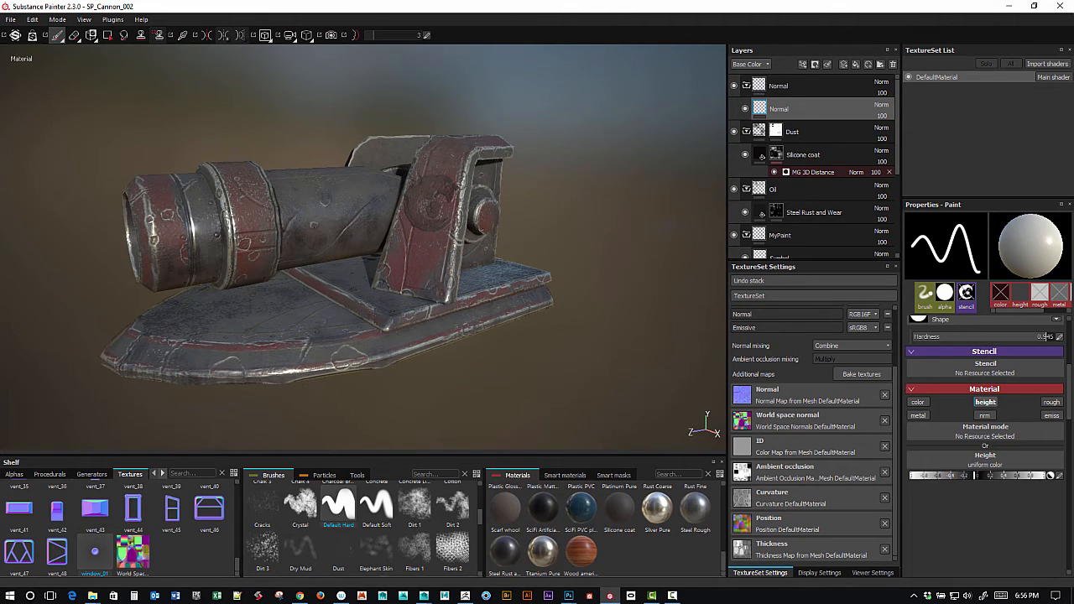
pyautogui.click(57, 20)
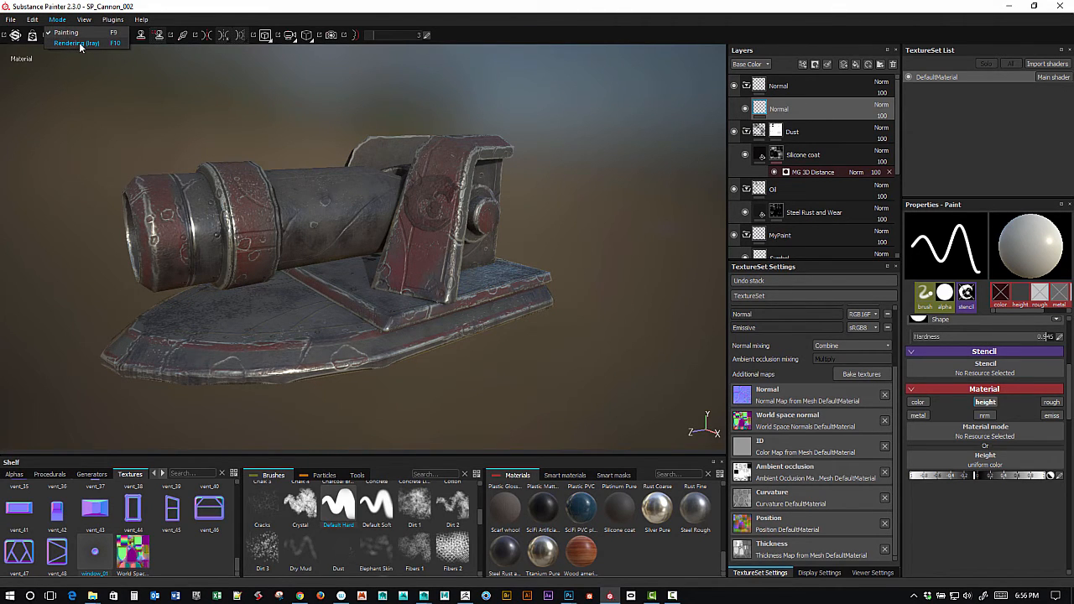
pyautogui.press('Escape')
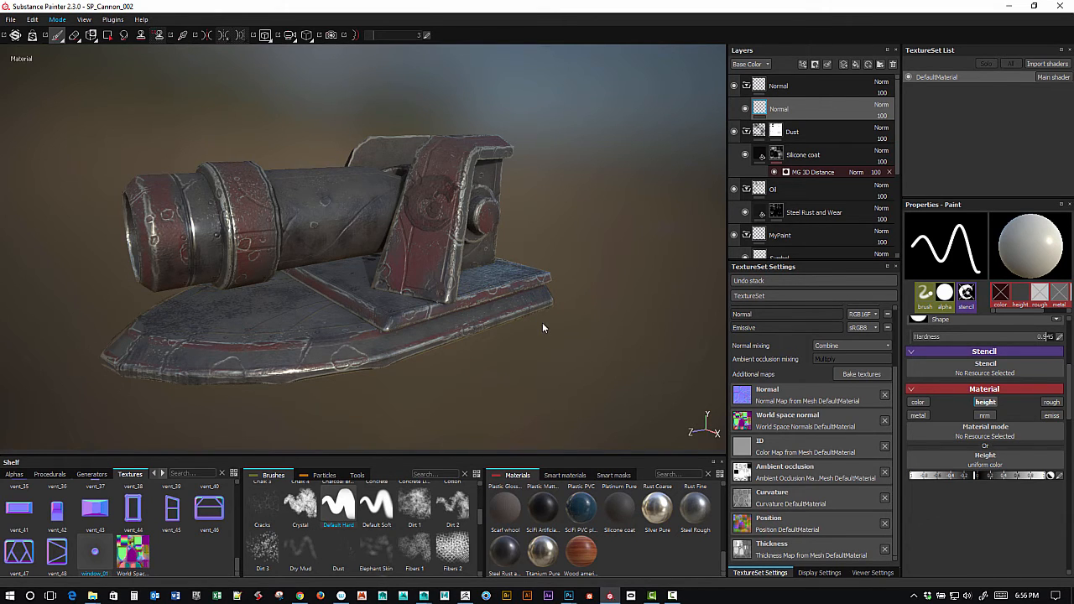
pyautogui.press('F10')
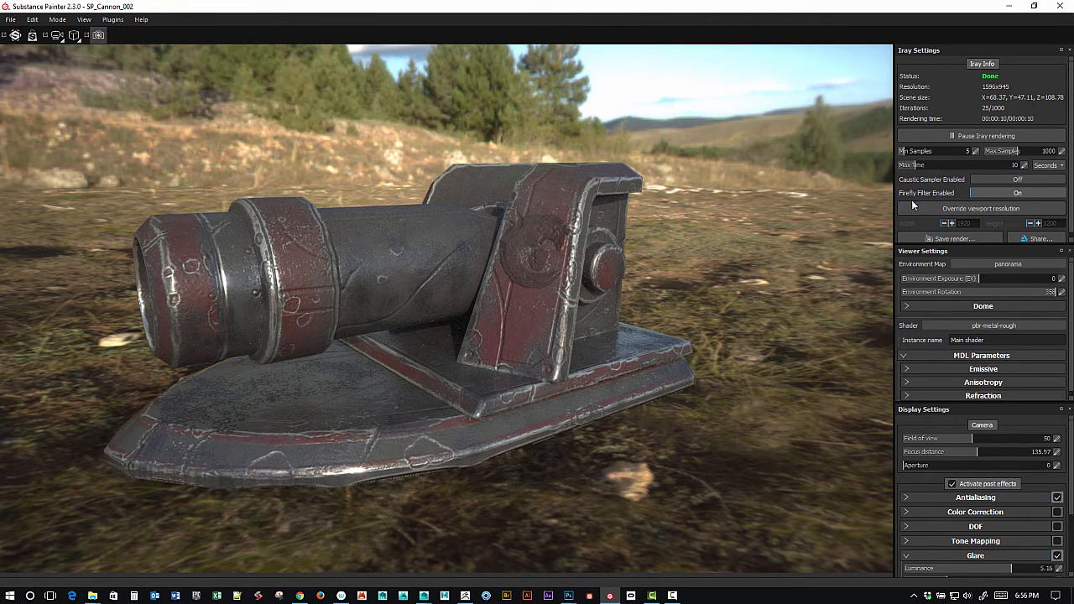
# Set the Iray render's maximum time to 60 seconds and bring the save-render options into view.
pyautogui.click(1024, 166)
pyautogui.write('60')
pyautogui.press('Return')
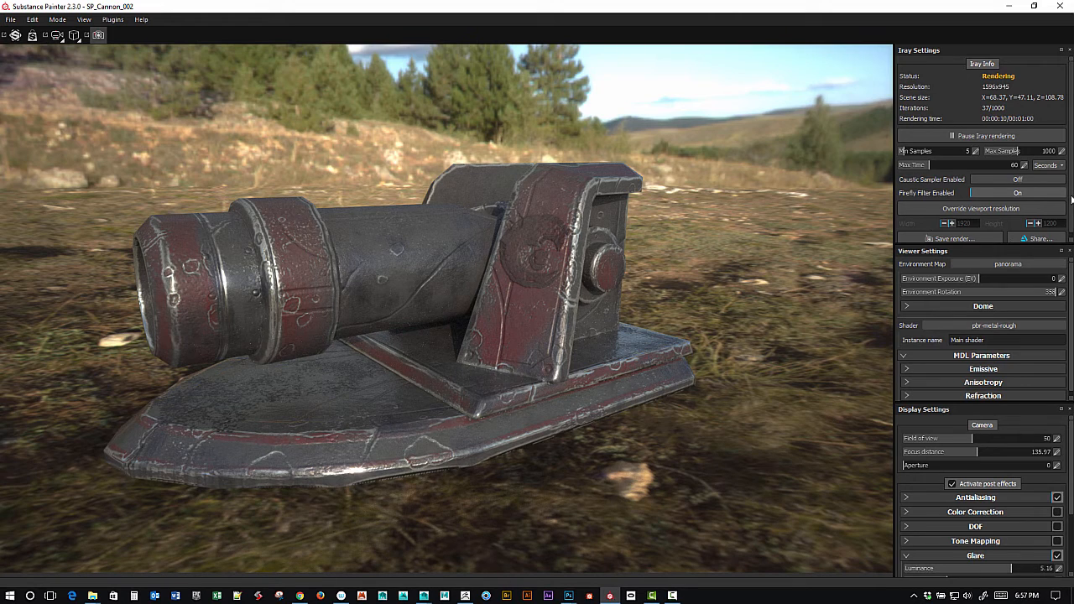
pyautogui.moveTo(1071, 201); pyautogui.dragTo(1071, 220)
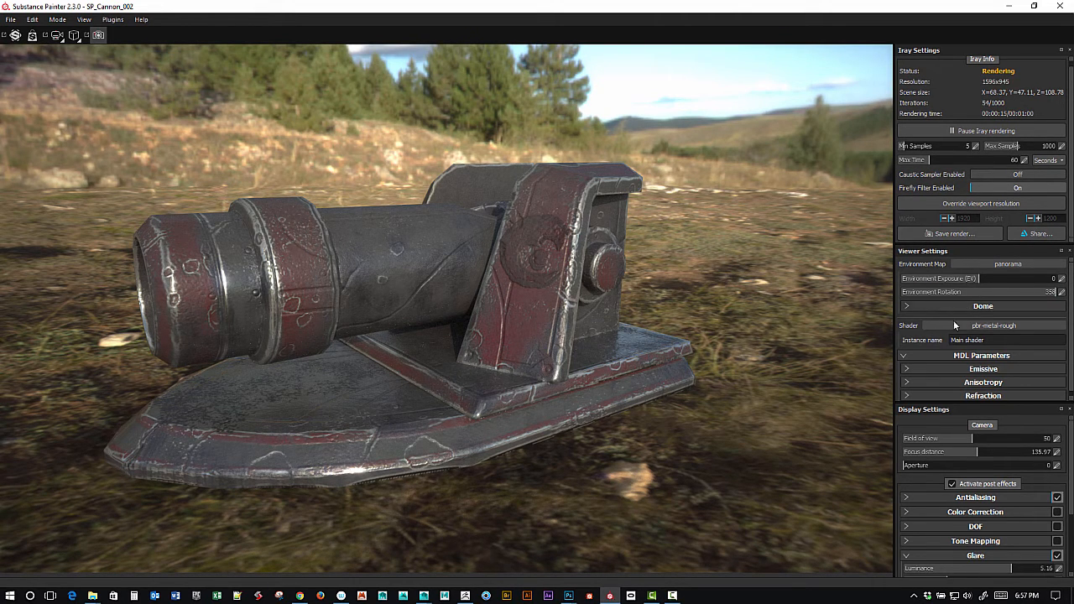
# Change the environment dome's clear color to near-black, with R, G and B at 0.013.
pyautogui.click(907, 307)
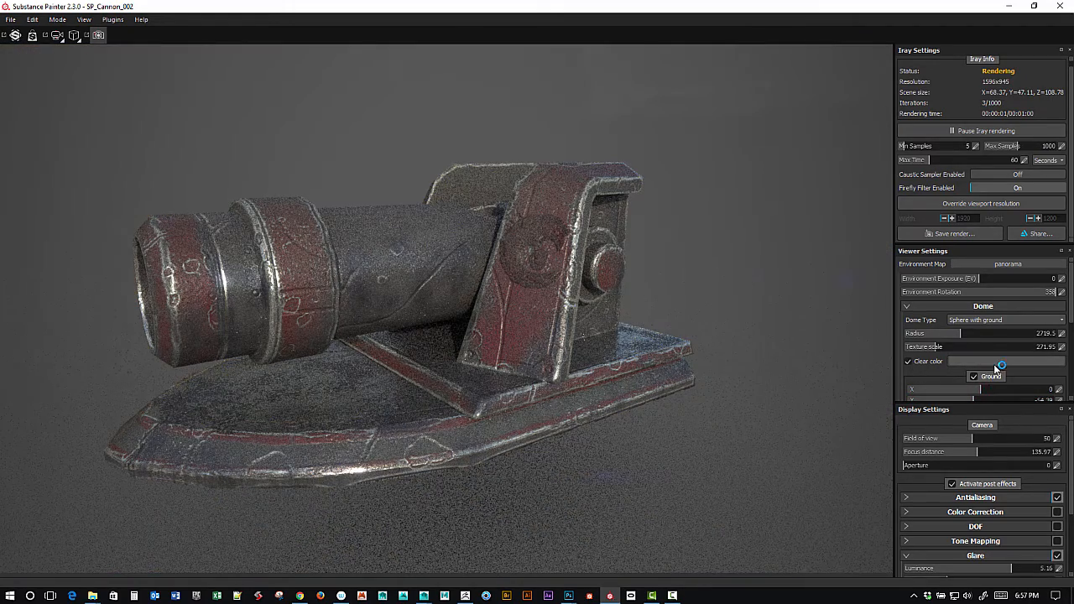
pyautogui.click(999, 361)
pyautogui.moveTo(891, 391); pyautogui.dragTo(871, 401)
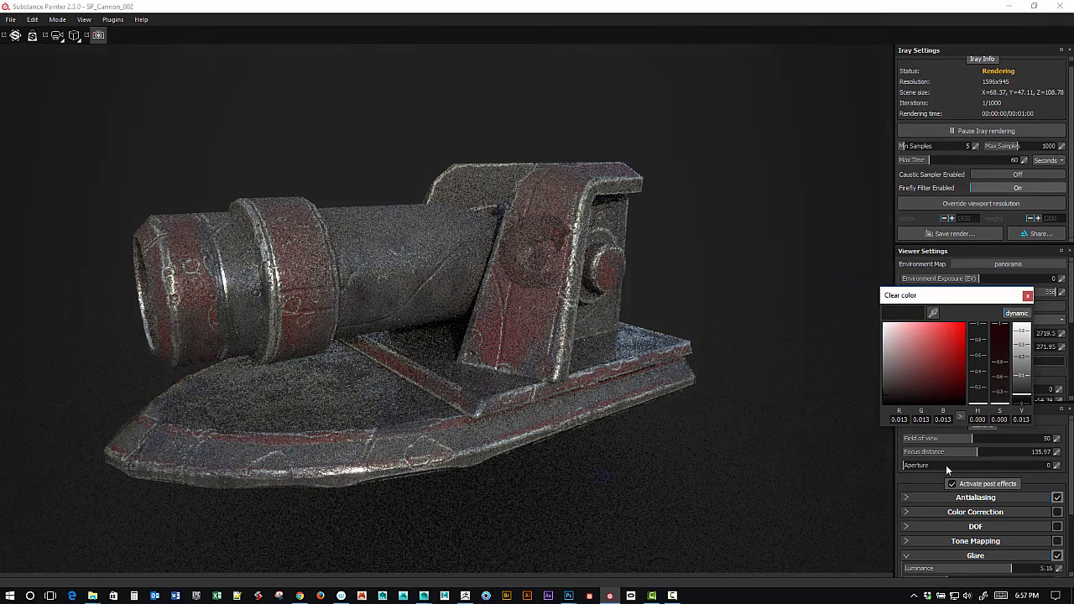
pyautogui.click(1028, 296)
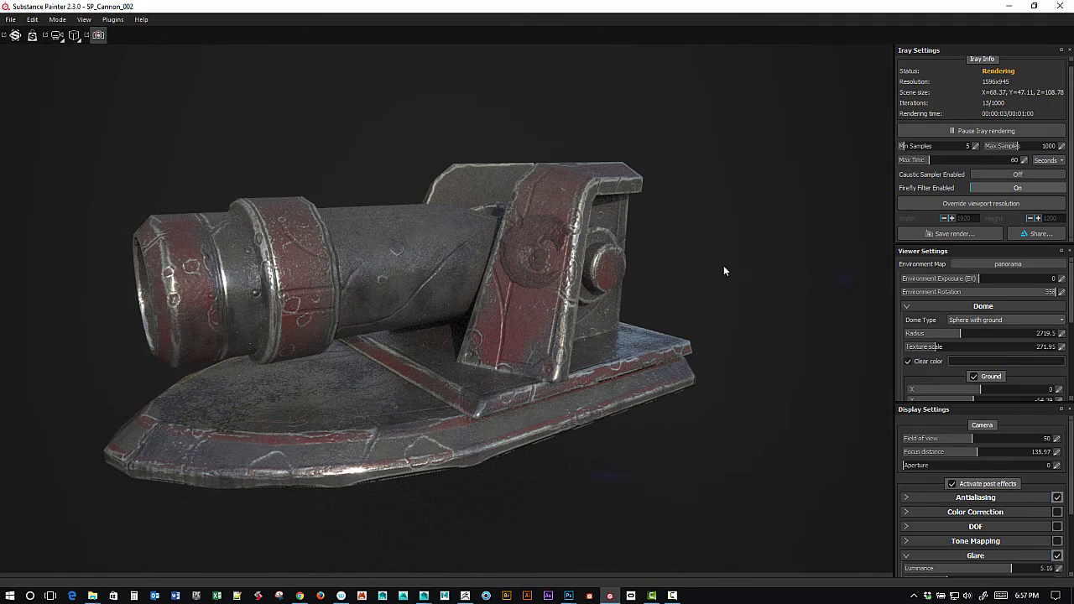
# Rotate the environment lighting to 9 and reframe the cannon larger in the Iray view.
pyautogui.moveTo(712, 238)
pyautogui.keyDown('shift'); pyautogui.mouseDown(button='right')
pyautogui.moveTo(750, 230)
pyautogui.moveTo(705, 227)
pyautogui.moveTo(715, 227)
pyautogui.mouseUp(button='right'); pyautogui.keyUp('shift')
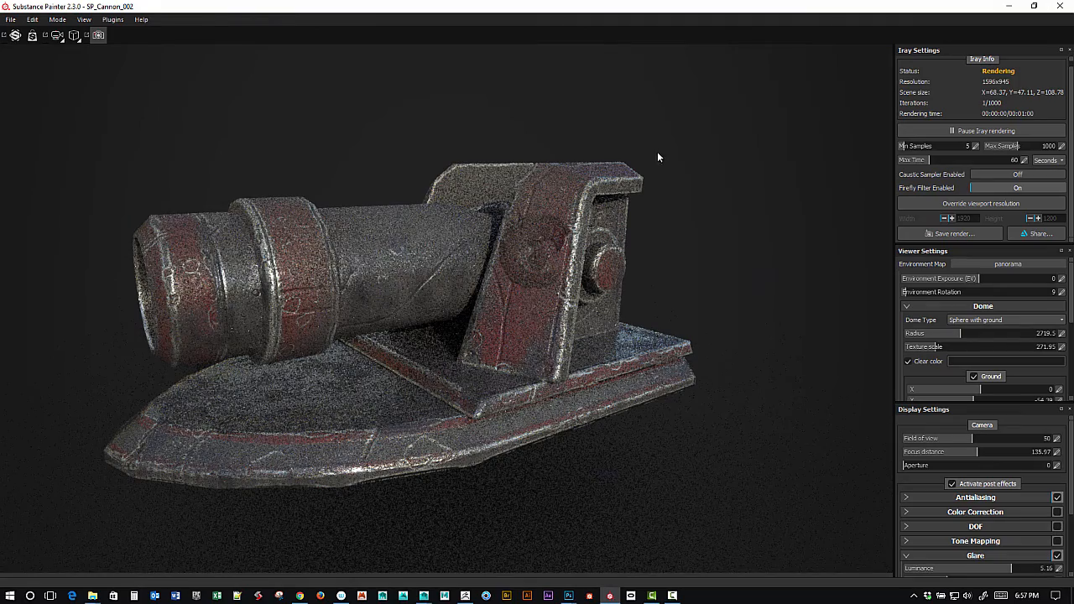
pyautogui.keyDown('alt'); pyautogui.moveTo(763, 261); pyautogui.dragTo(762, 265); pyautogui.keyUp('alt')
pyautogui.moveTo(760, 284)
pyautogui.keyDown('alt'); pyautogui.mouseDown(button='right')
pyautogui.moveTo(781, 305)
pyautogui.moveTo(766, 297)
pyautogui.mouseUp(button='right'); pyautogui.keyUp('alt')
pyautogui.keyDown('alt'); pyautogui.moveTo(747, 259); pyautogui.dragTo(802, 276, button='middle'); pyautogui.keyUp('alt')
pyautogui.keyDown('alt'); pyautogui.moveTo(780, 268); pyautogui.dragTo(802, 286, button='right'); pyautogui.keyUp('alt')
pyautogui.moveTo(798, 252)
pyautogui.keyDown('alt'); pyautogui.mouseDown(button='middle')
pyautogui.moveTo(794, 227)
pyautogui.moveTo(790, 247)
pyautogui.mouseUp(button='middle'); pyautogui.keyUp('alt')
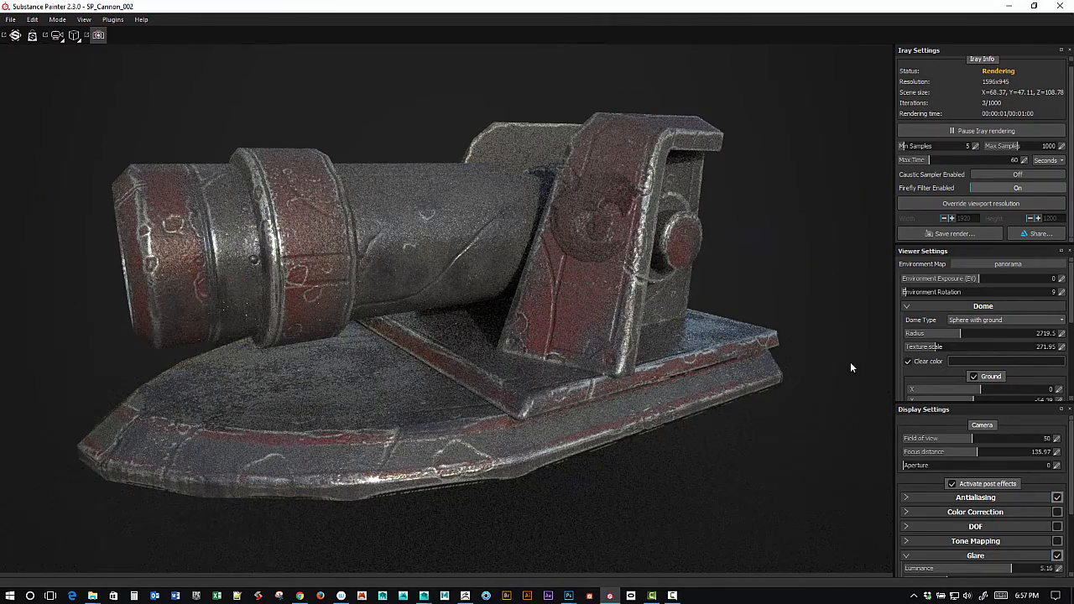
pyautogui.scroll(-3, 1071, 319)
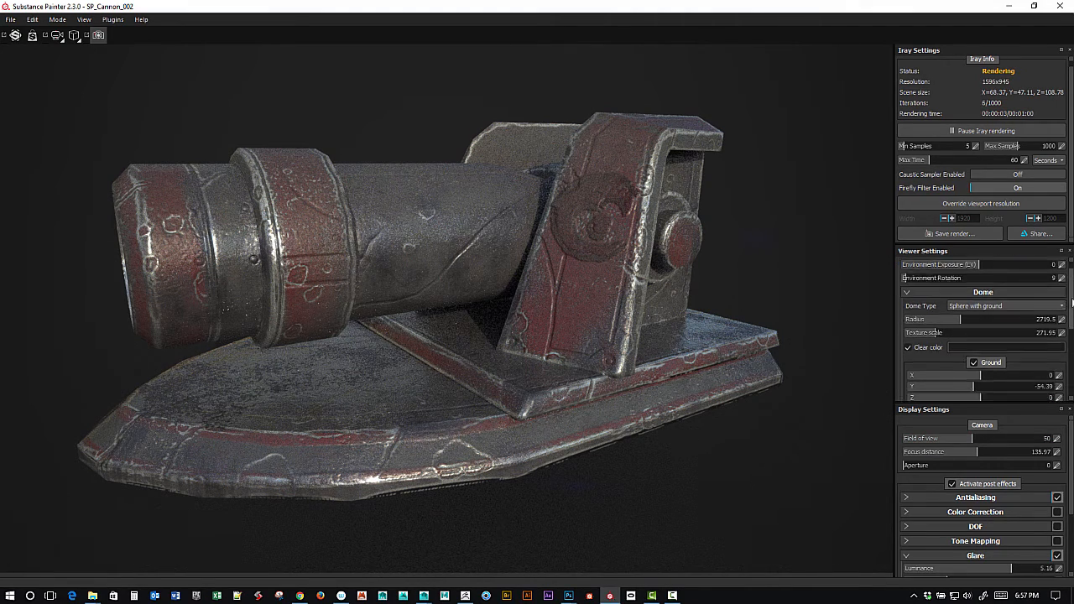
pyautogui.scroll(-3, 1071, 318)
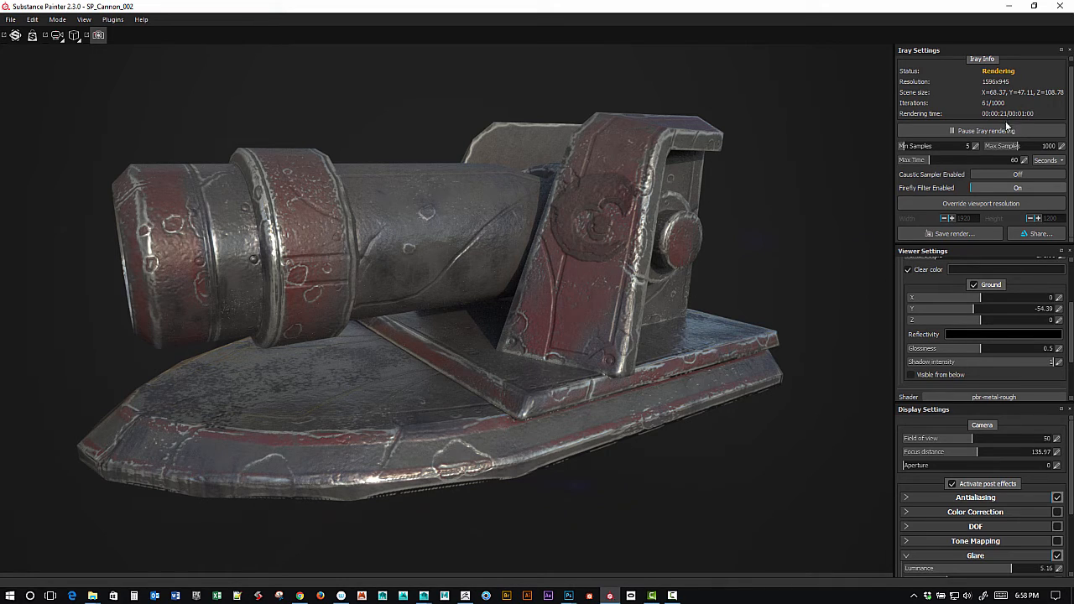
# Save the Iray render to the Desktop as IrayRender_001.tga.
pyautogui.click(964, 238)
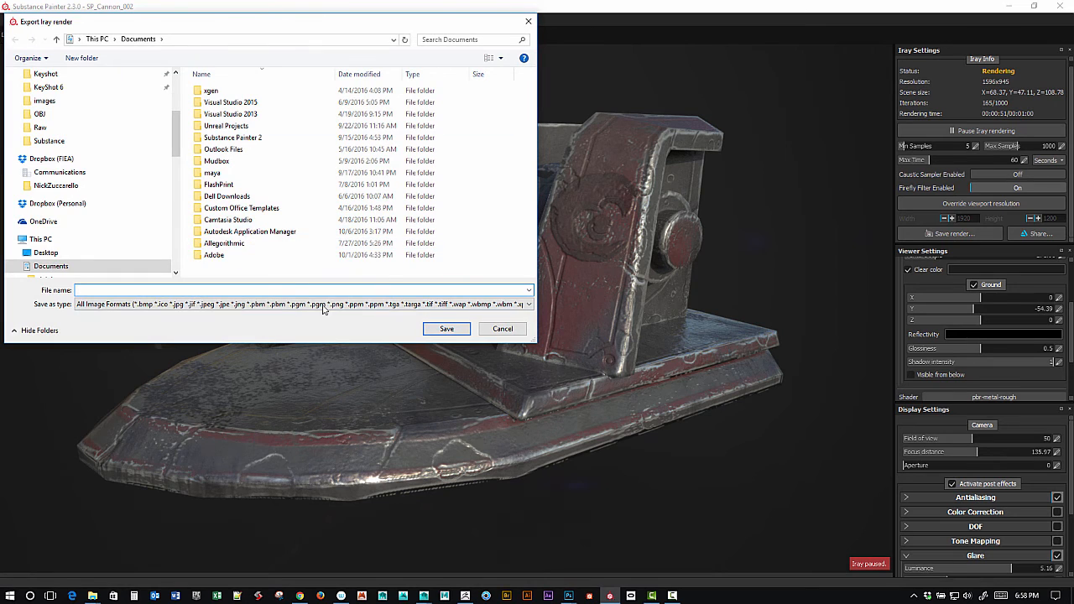
pyautogui.click(528, 290)
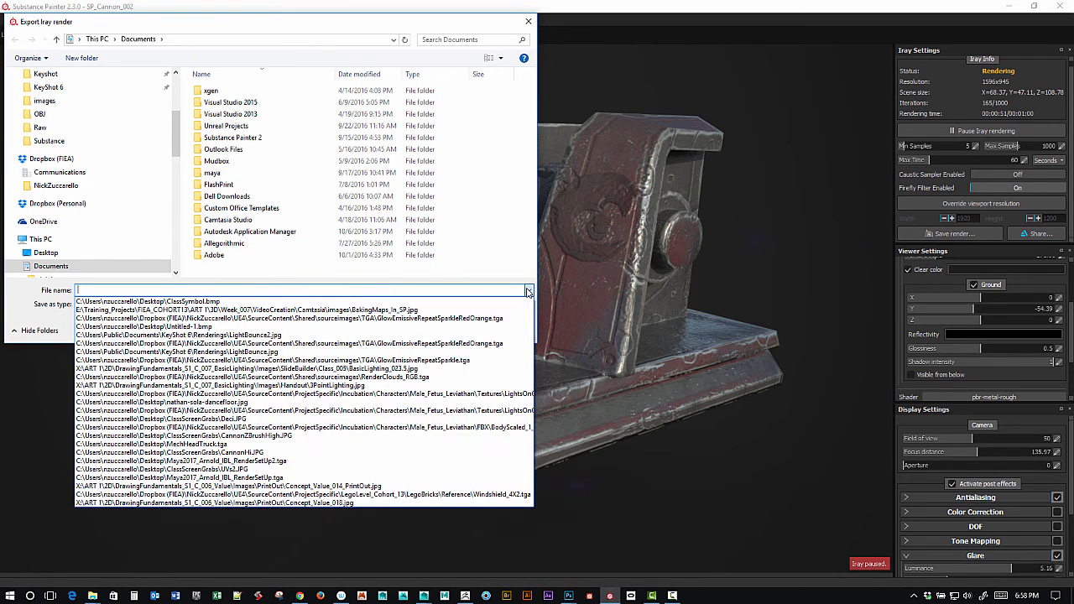
pyautogui.click(522, 267)
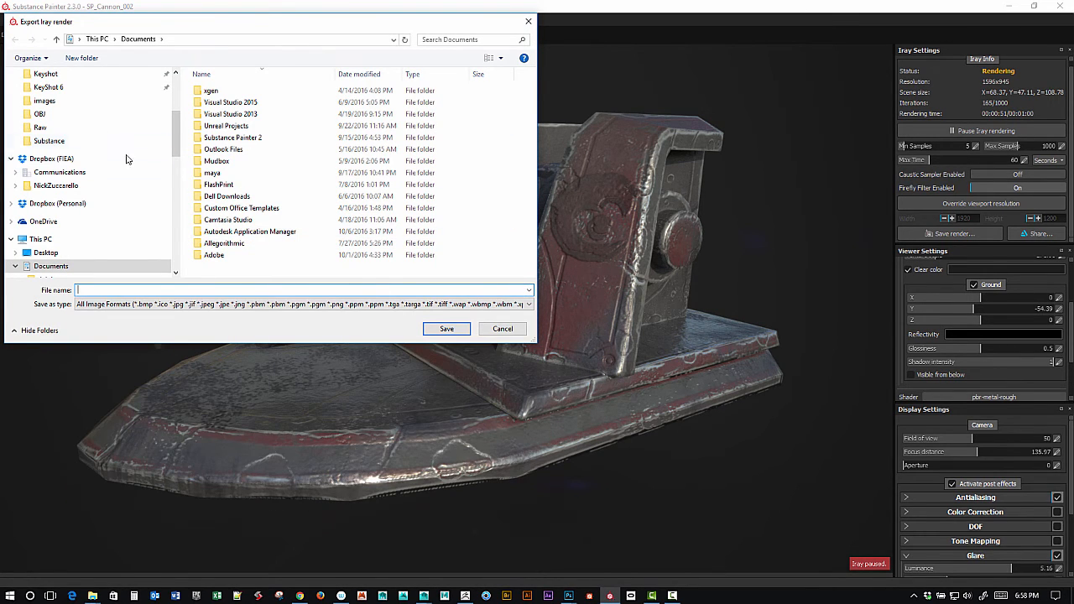
pyautogui.moveTo(176, 143); pyautogui.dragTo(174, 83)
pyautogui.click(102, 98)
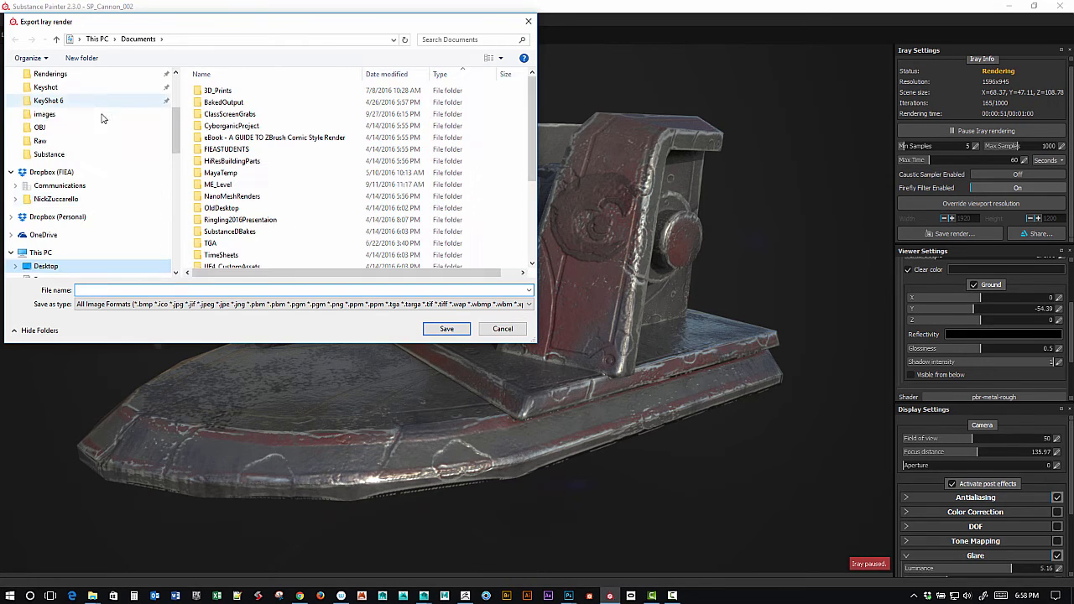
pyautogui.click(169, 289)
pyautogui.write('I')
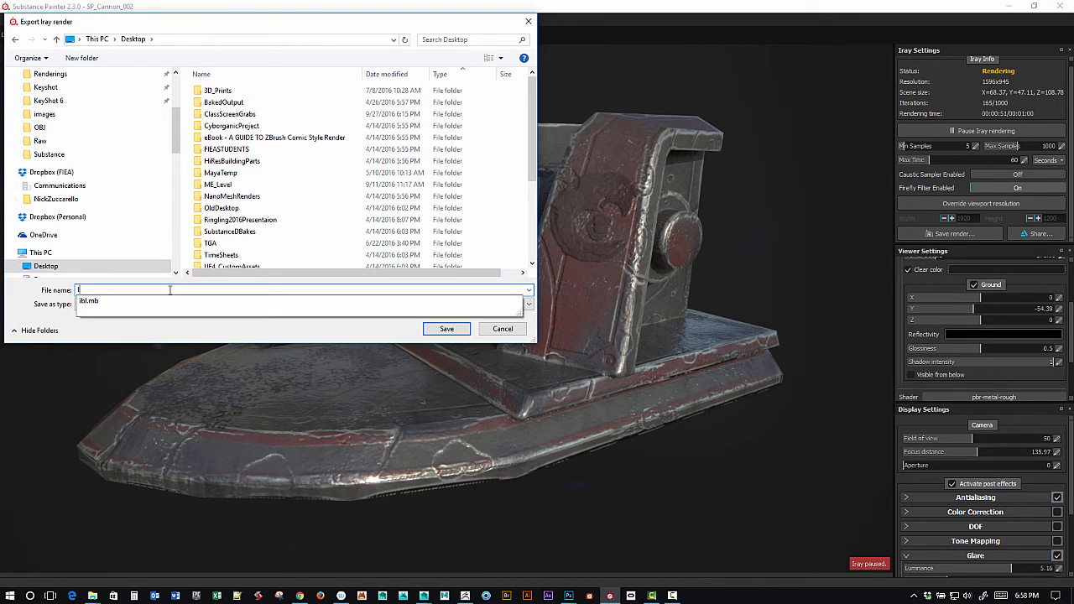
pyautogui.write('rayRender_001.')
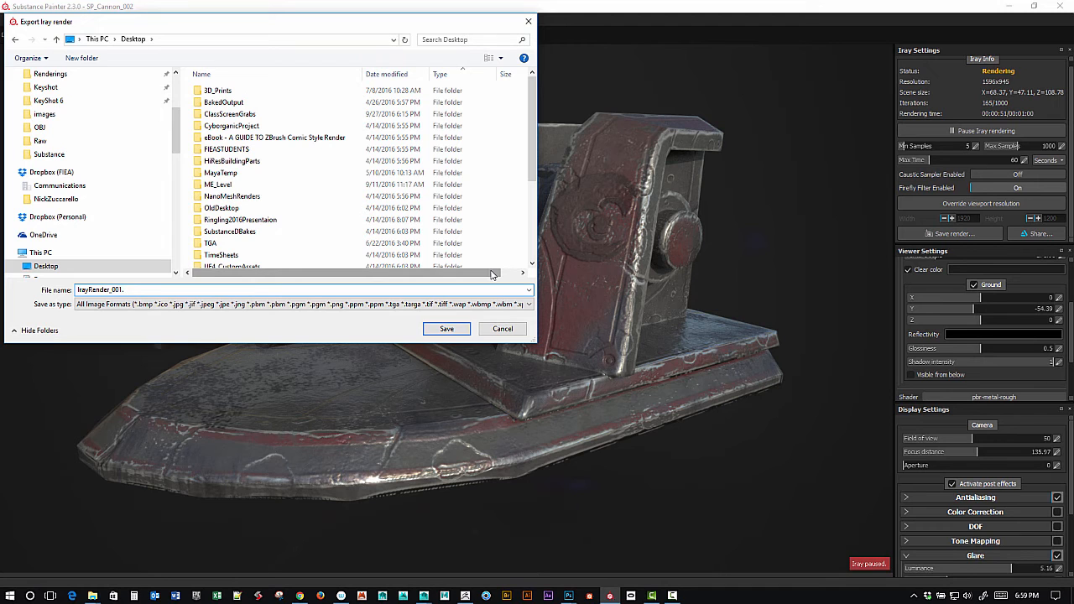
pyautogui.write('tga')
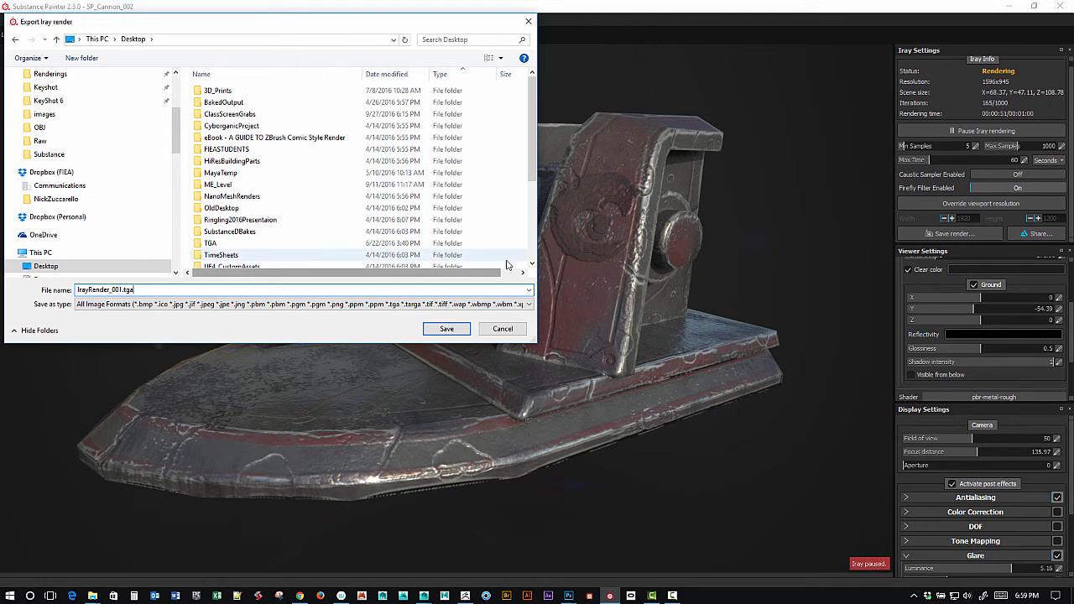
pyautogui.click(454, 329)
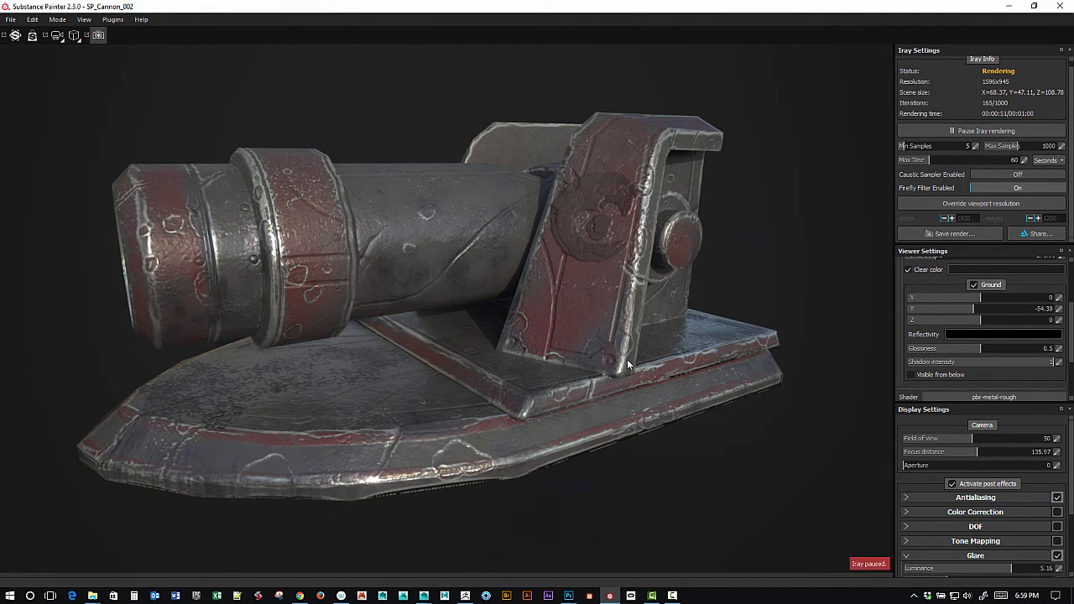
# Switch to Photoshop and open IrayRender_001.tga from the Desktop.
pyautogui.moveTo(569, 595)
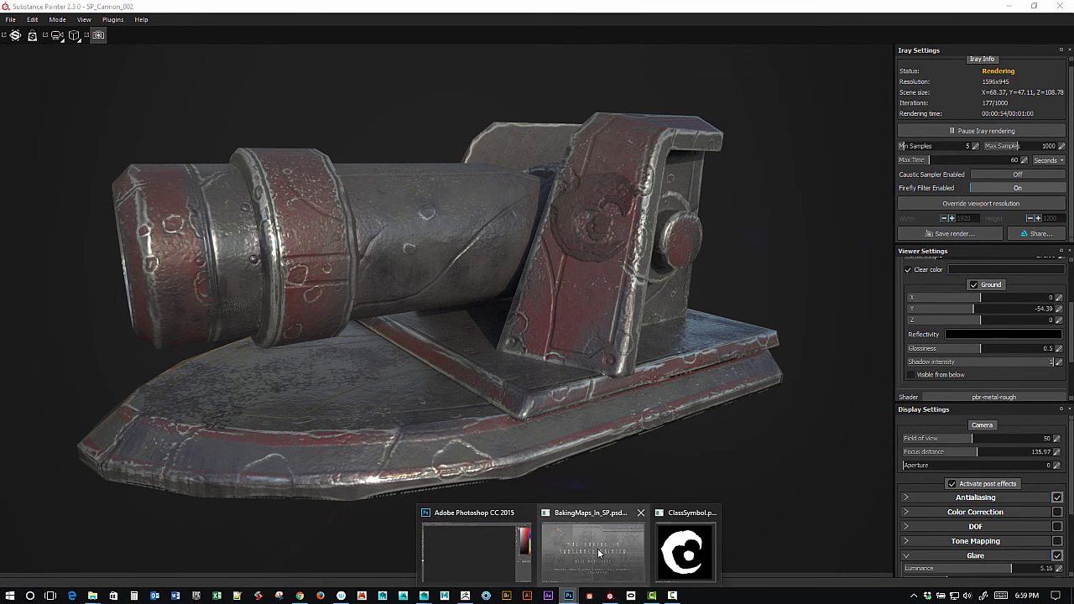
pyautogui.click(492, 549)
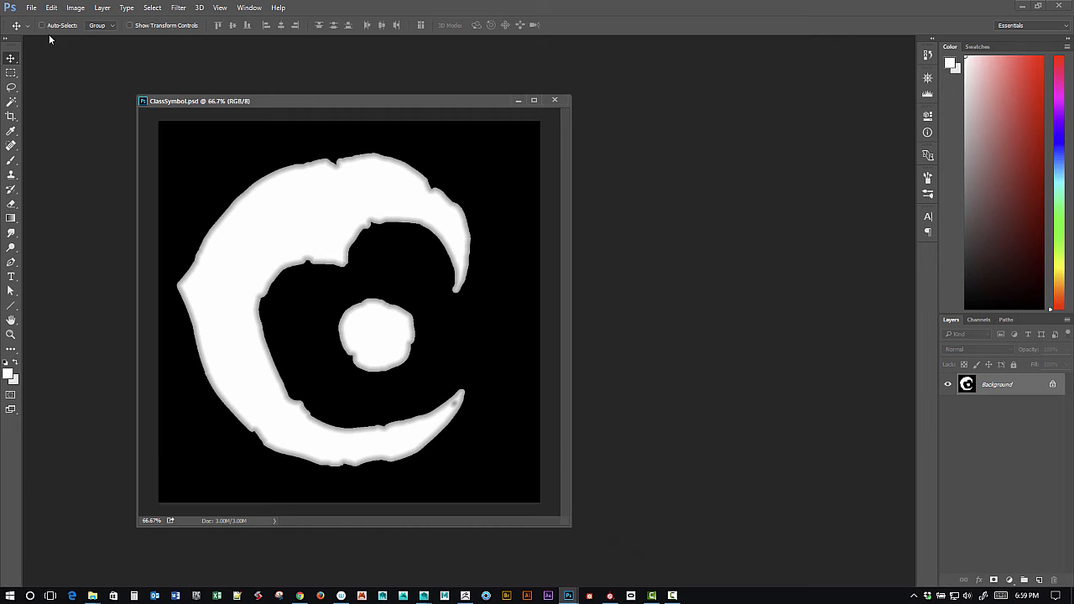
pyautogui.click(31, 8)
pyautogui.click(46, 32)
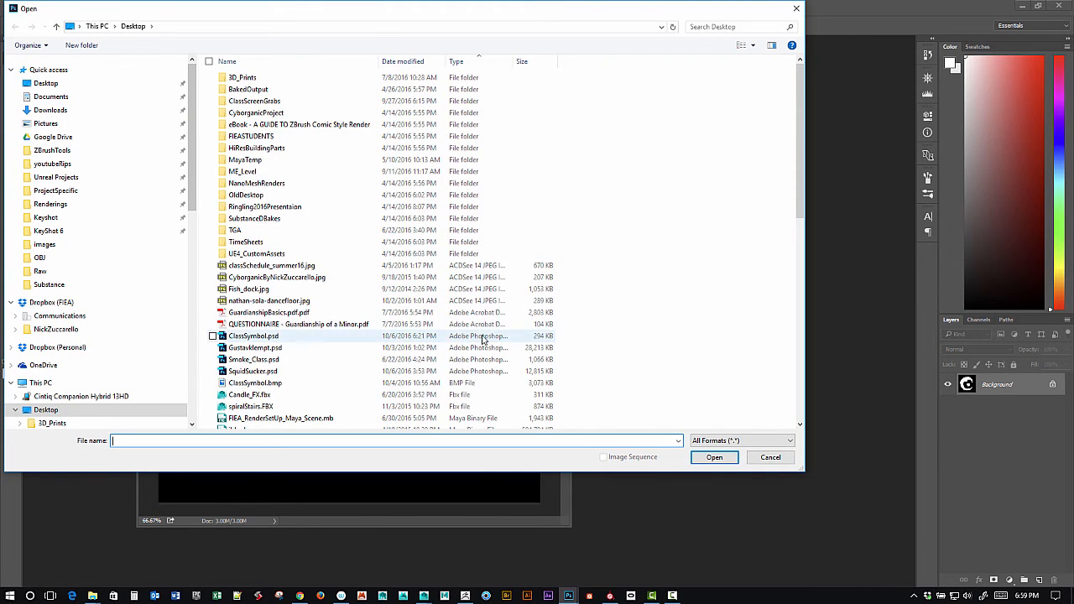
pyautogui.click(336, 302)
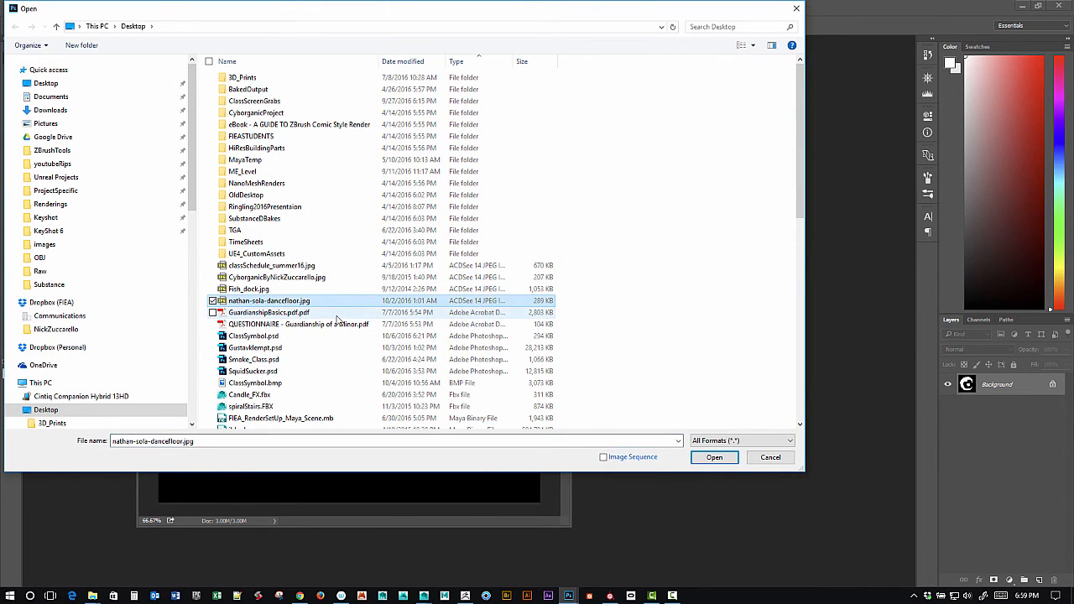
pyautogui.write('ir')
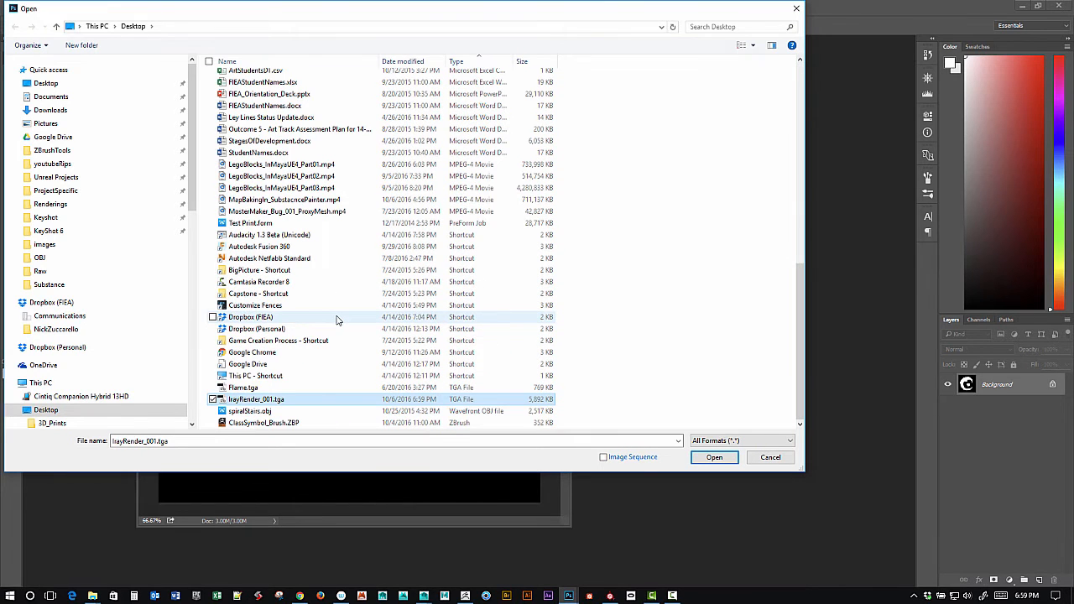
pyautogui.press('Return')
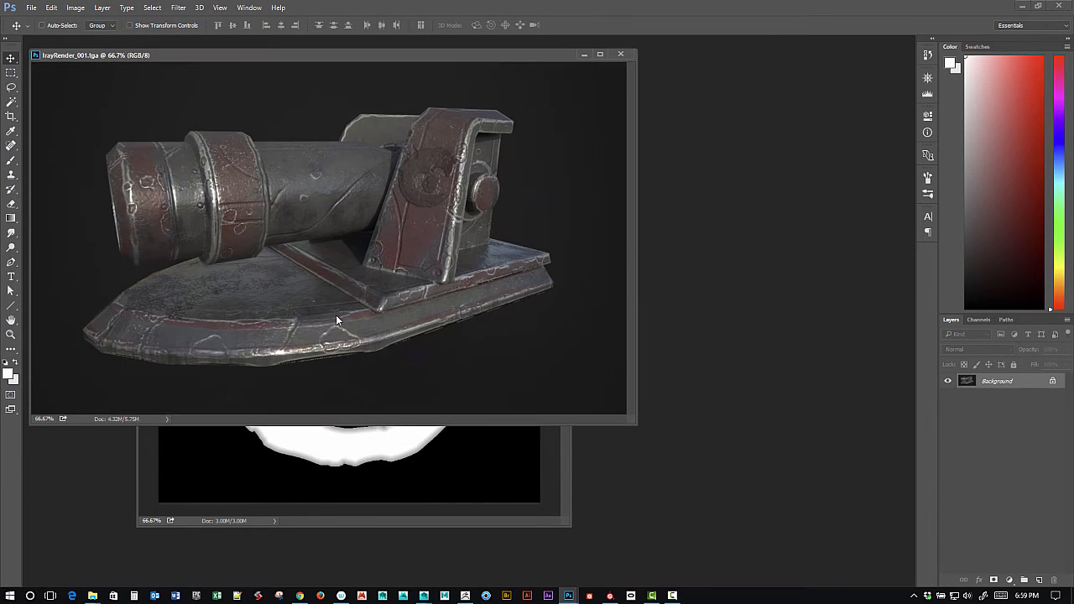
# Inspect the render's Alpha 1 channel and return to the RGB composite and its layers.
pyautogui.click(978, 320)
pyautogui.click(965, 390)
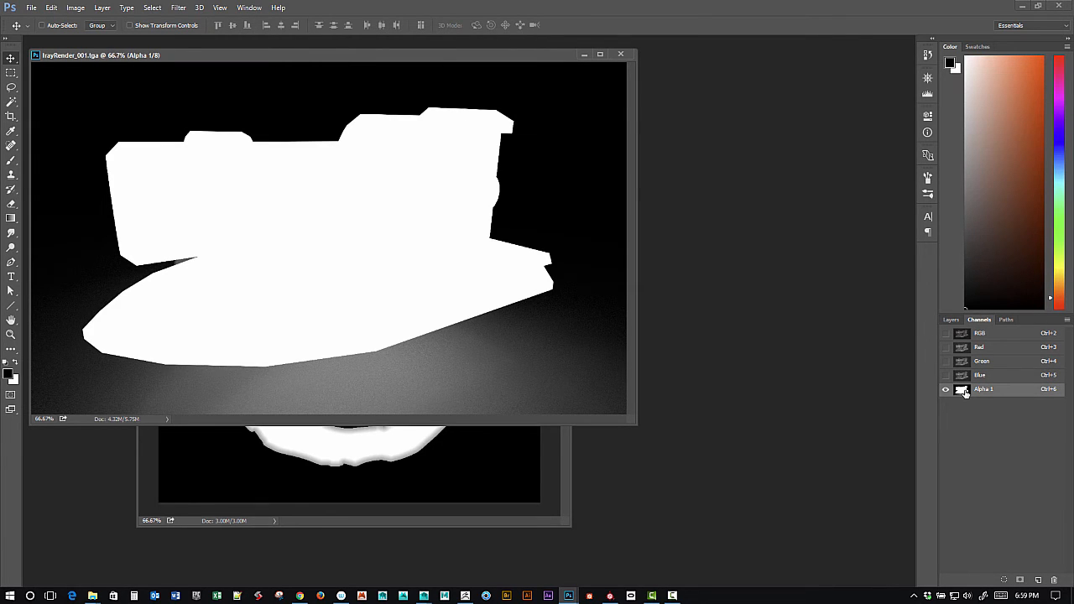
pyautogui.click(957, 333)
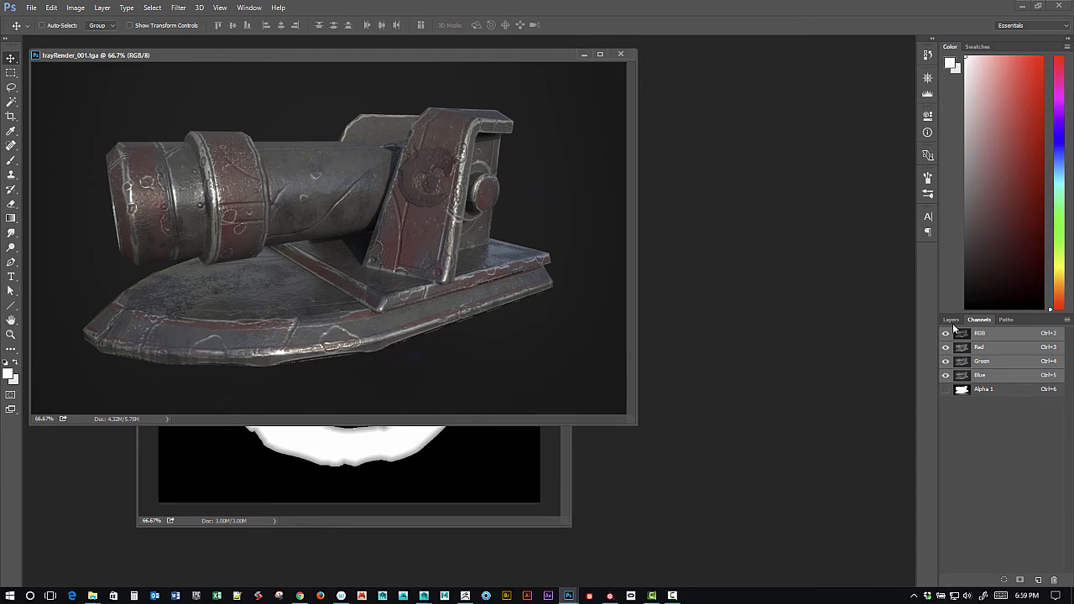
pyautogui.click(951, 320)
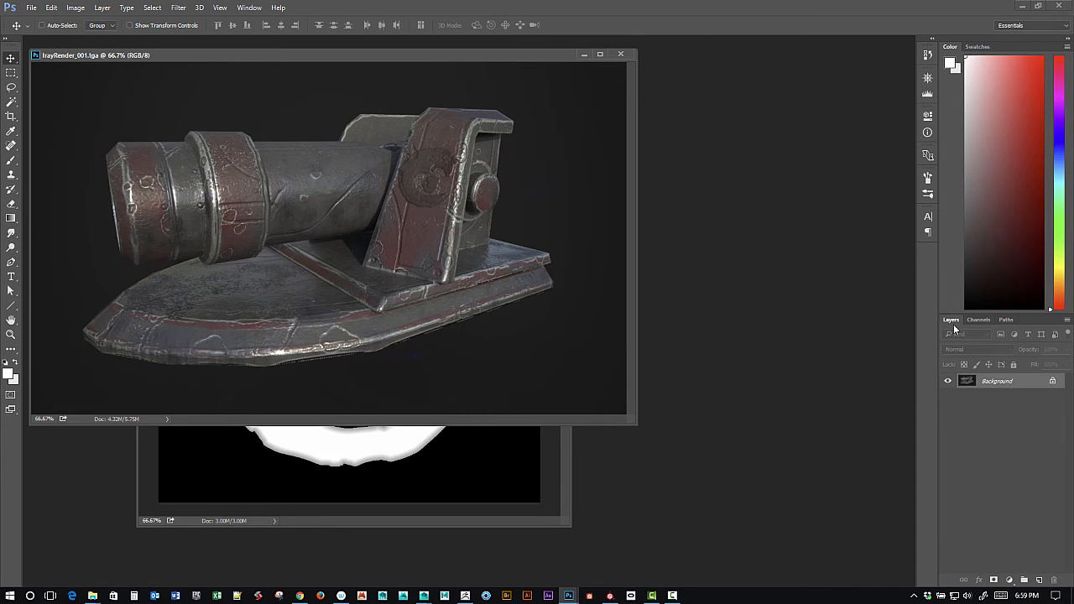
# Convert the locked Background into a regular layer named Layer 0 and duplicate it.
pyautogui.doubleClick(984, 383)
pyautogui.click(635, 191)
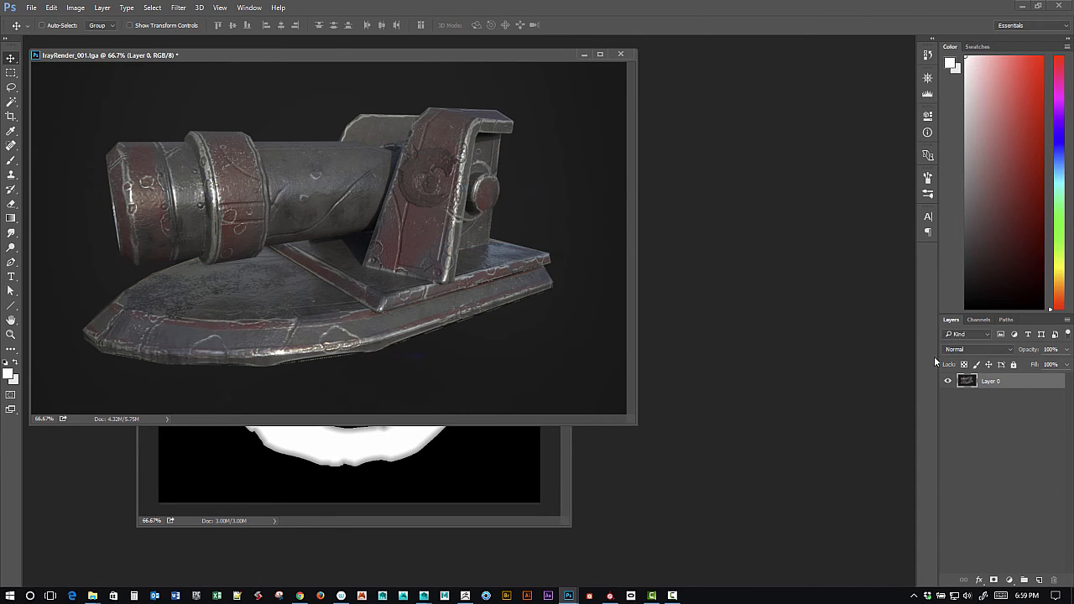
pyautogui.click(977, 320)
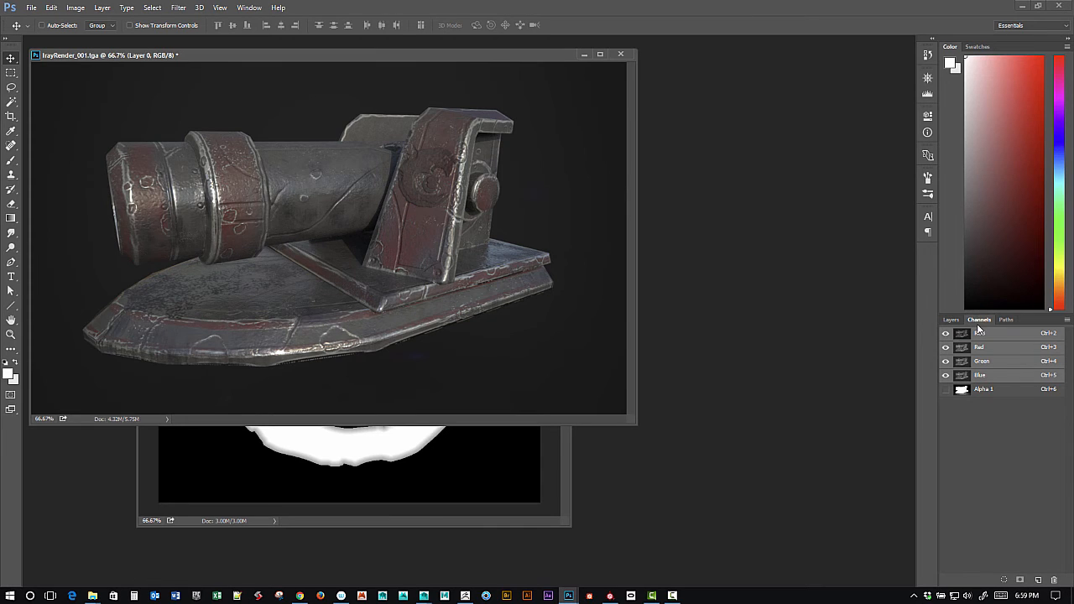
pyautogui.click(951, 319)
pyautogui.moveTo(992, 382); pyautogui.dragTo(1039, 579)
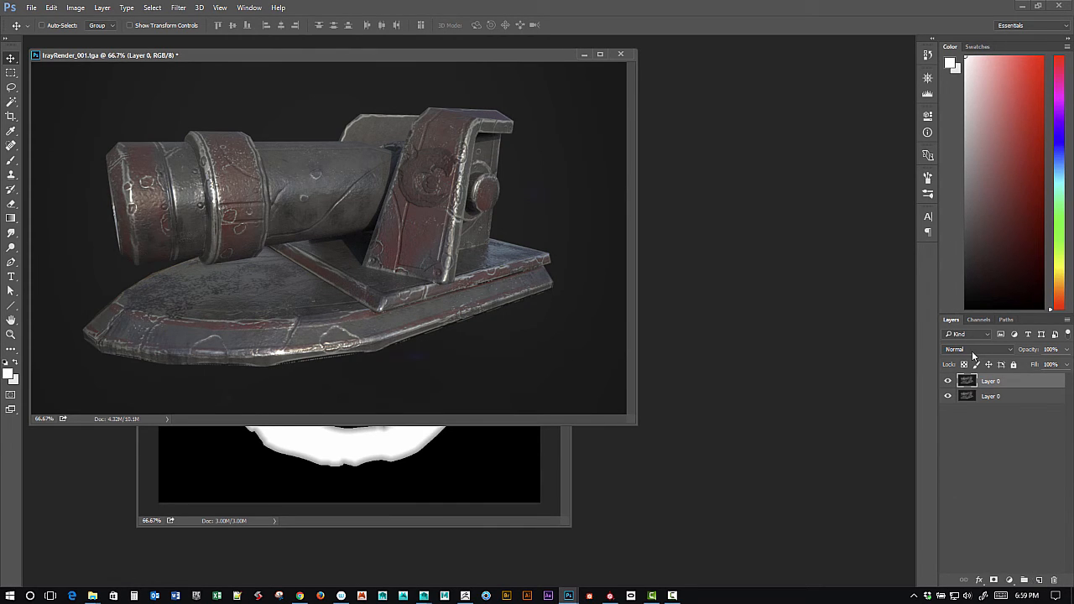
# Hide the lower layer and delete the backdrop from the upper layer using the inverted Alpha 1 selection, then deselect.
pyautogui.click(978, 320)
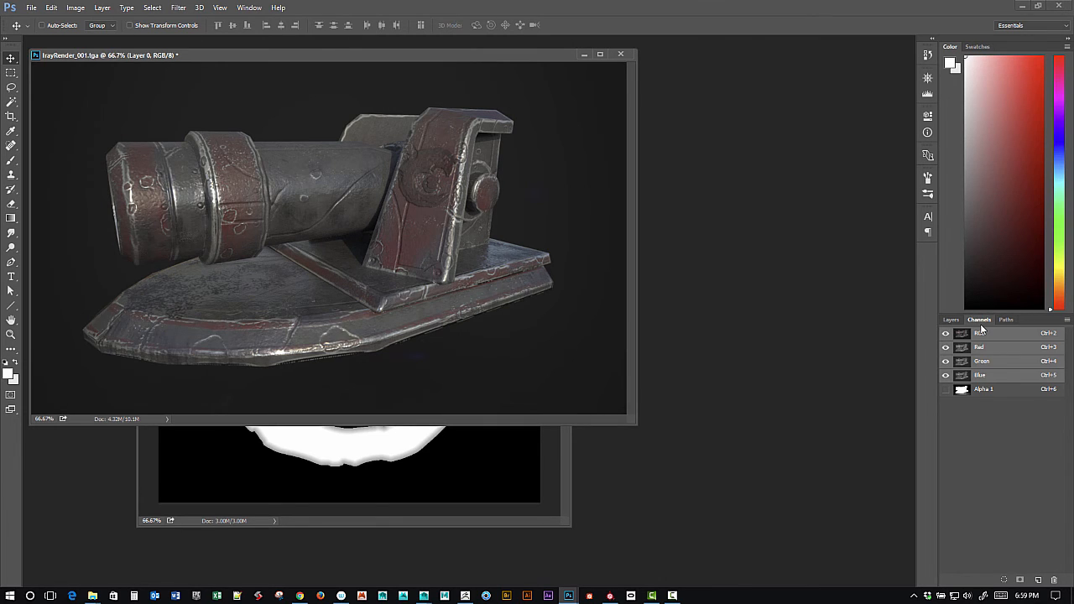
pyautogui.keyDown('ctrl'); pyautogui.click(962, 390); pyautogui.keyUp('ctrl')
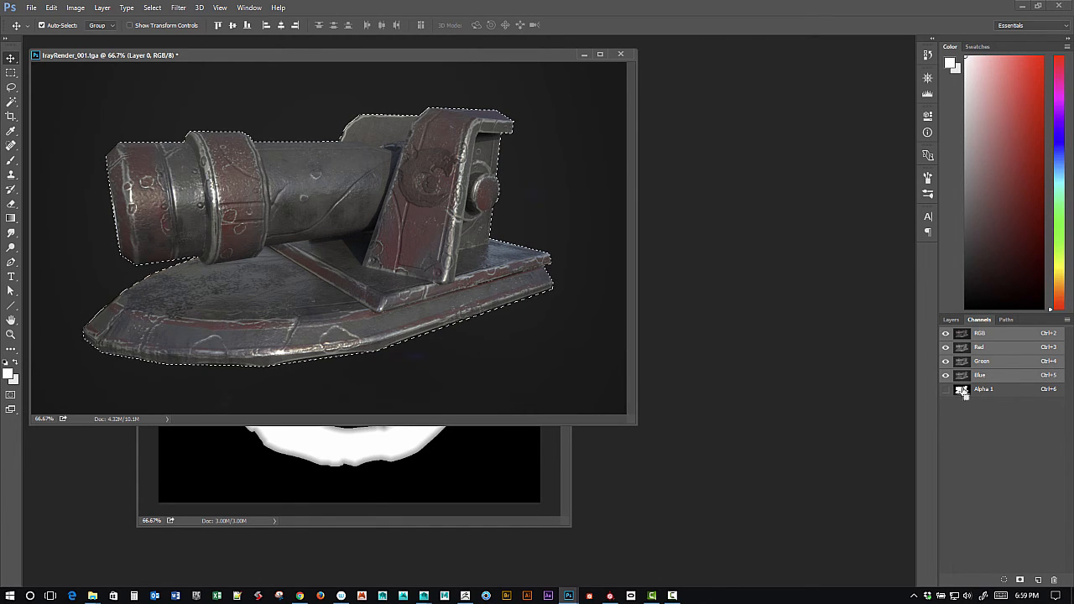
pyautogui.click(950, 320)
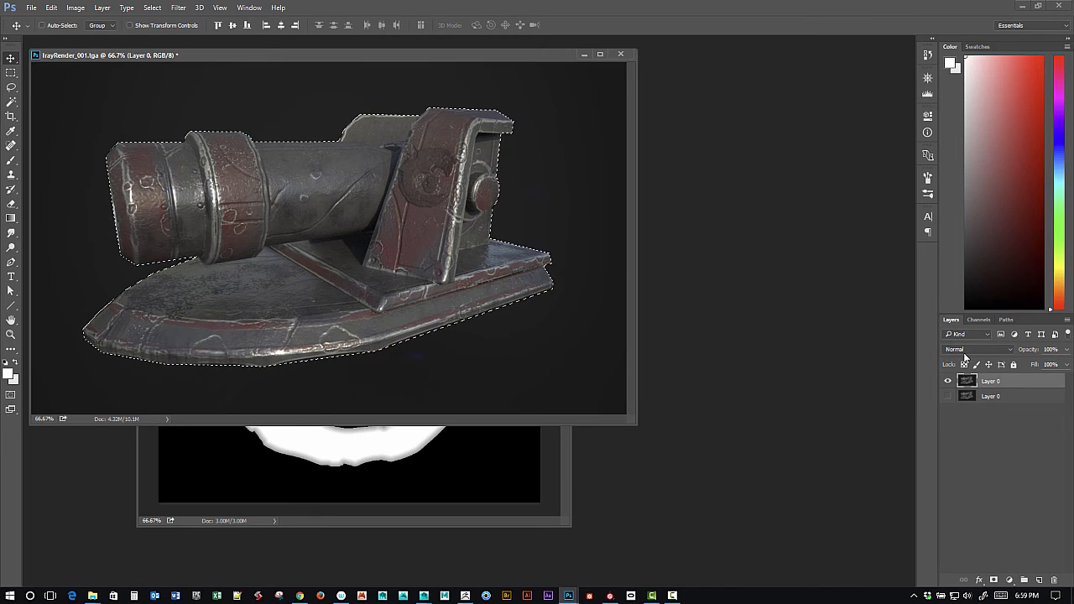
pyautogui.hotkey('ctrl', 'shift', 'i')
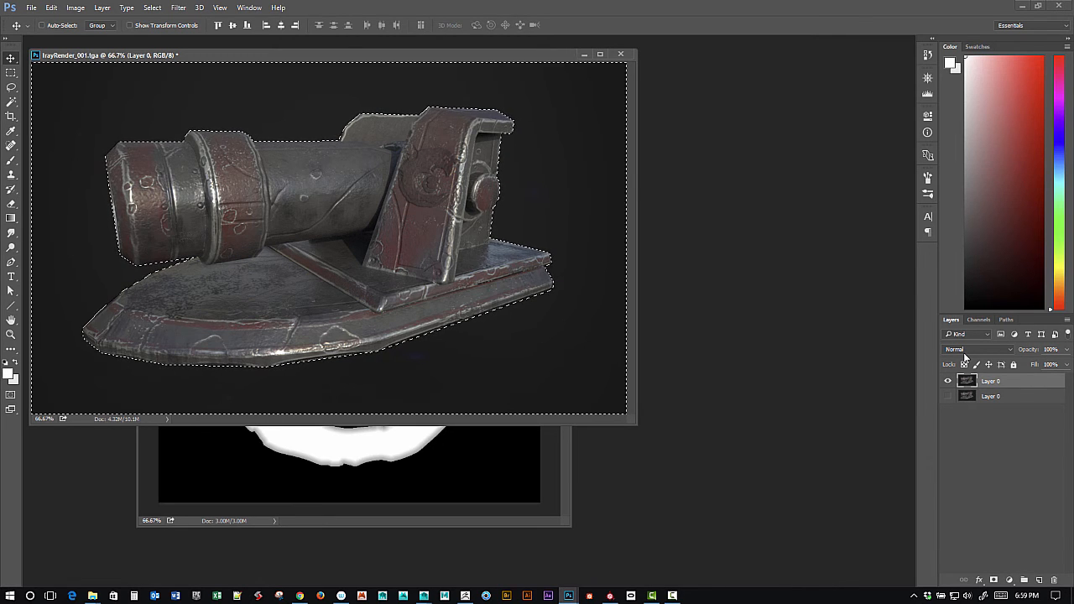
pyautogui.press('Delete')
pyautogui.hotkey('ctrl', 'd')
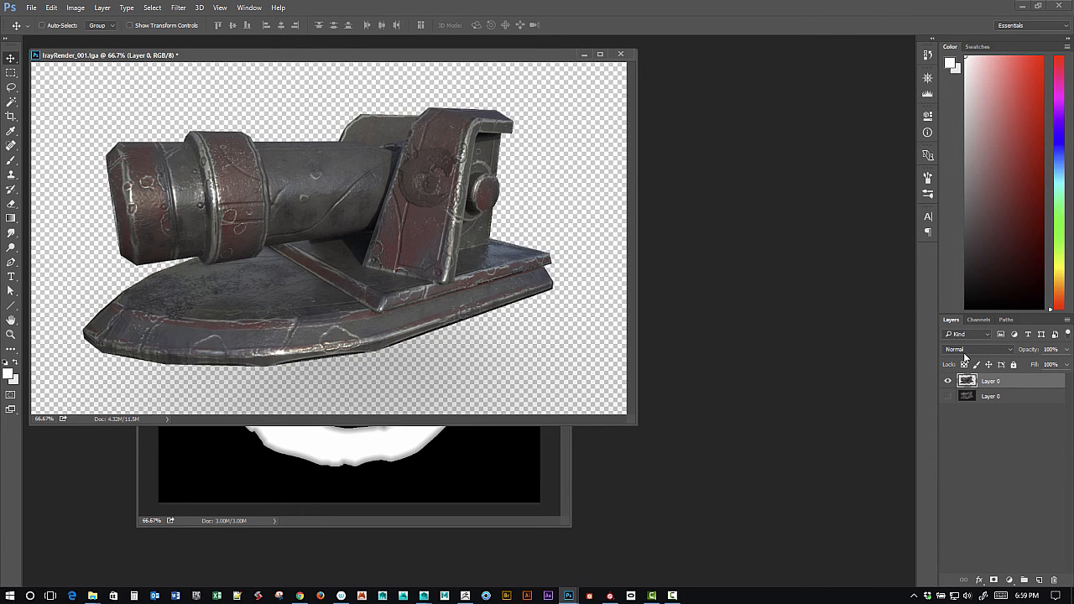
# Add a solid color fill layer in muted red, #bf5454, above the cut-out cannon layer.
pyautogui.click(1009, 580)
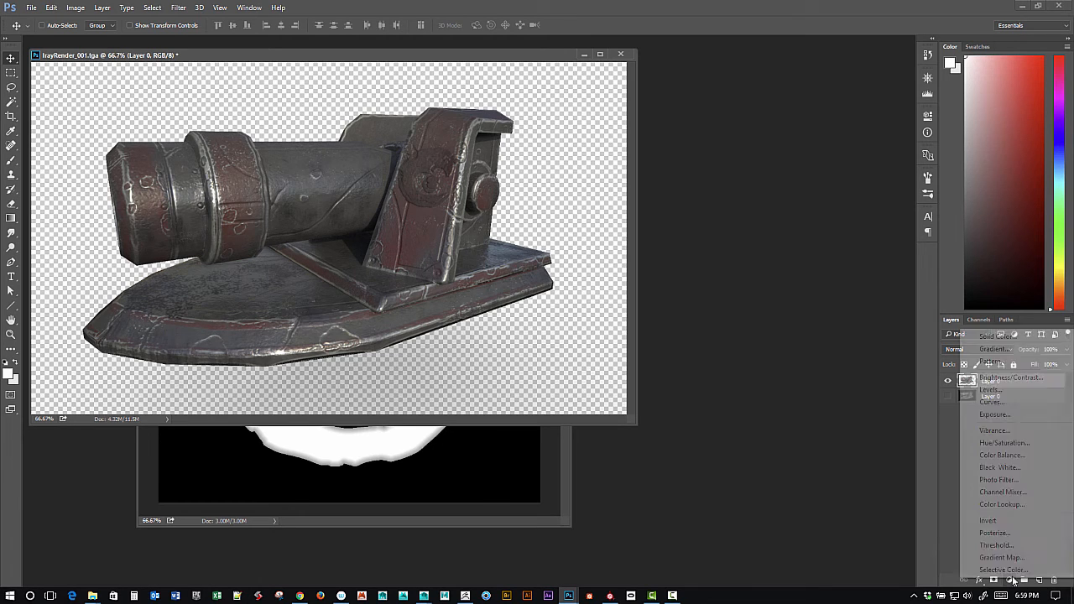
pyautogui.click(1015, 338)
pyautogui.click(547, 235)
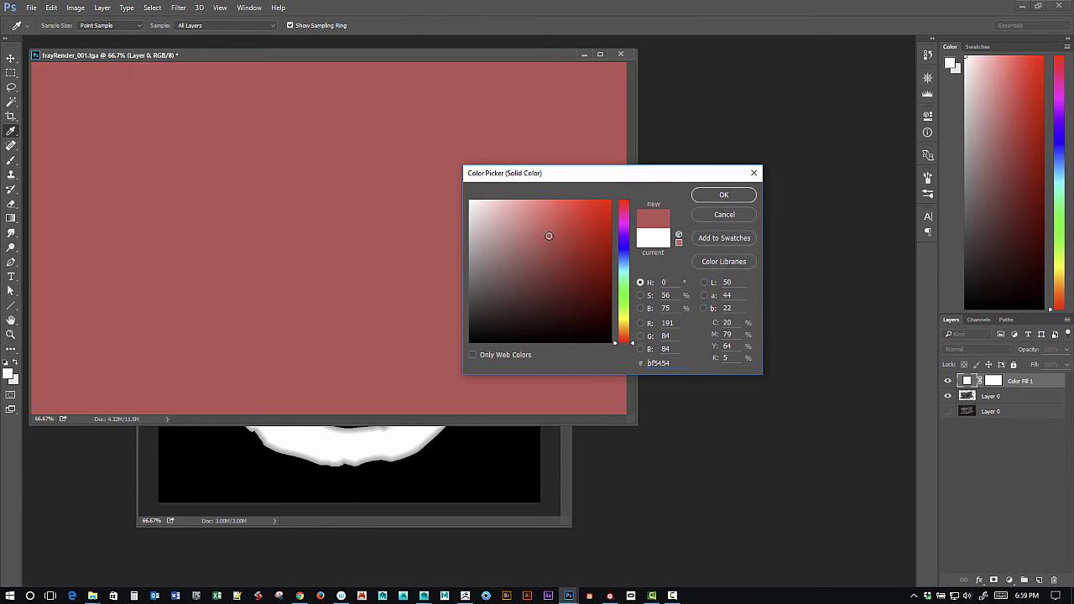
pyautogui.click(714, 194)
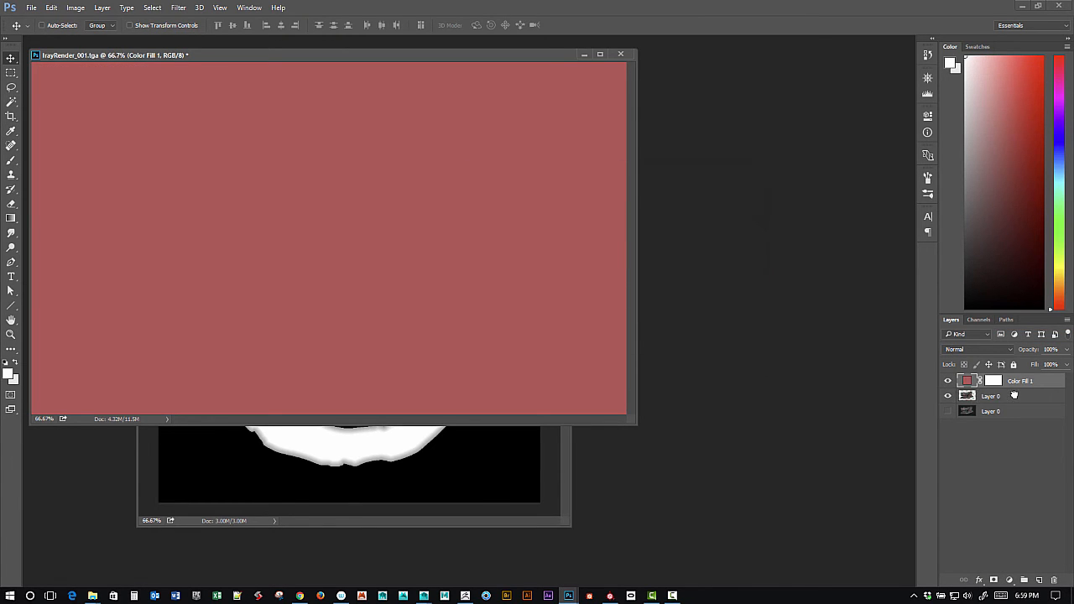
# Move the color fill layer beneath the cut-out cannon layer and change its color to light gray, #adacac.
pyautogui.moveTo(1014, 396); pyautogui.dragTo(1006, 376)
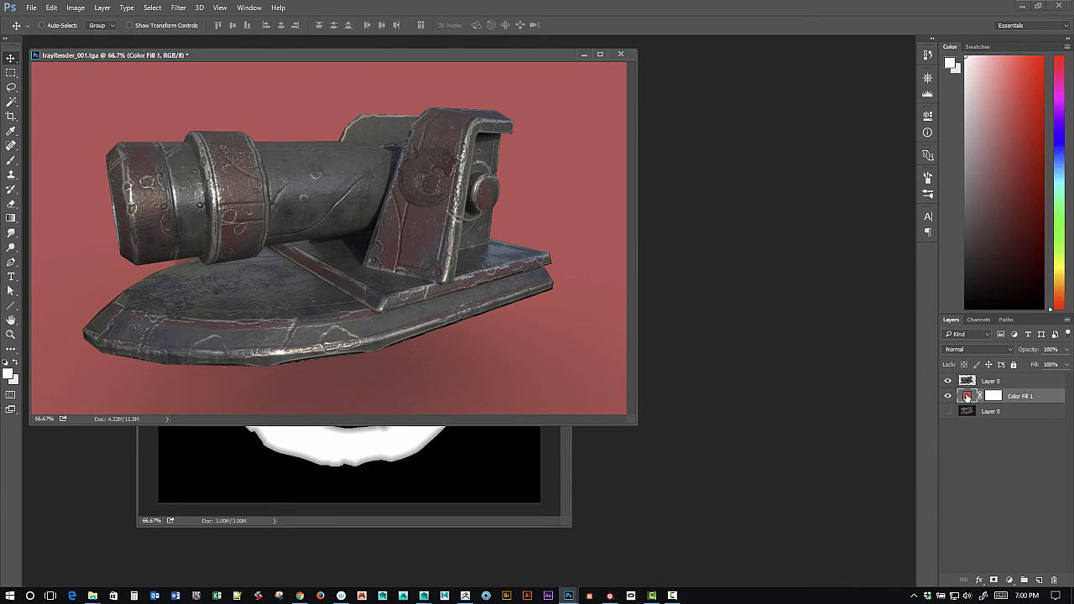
pyautogui.doubleClick(968, 396)
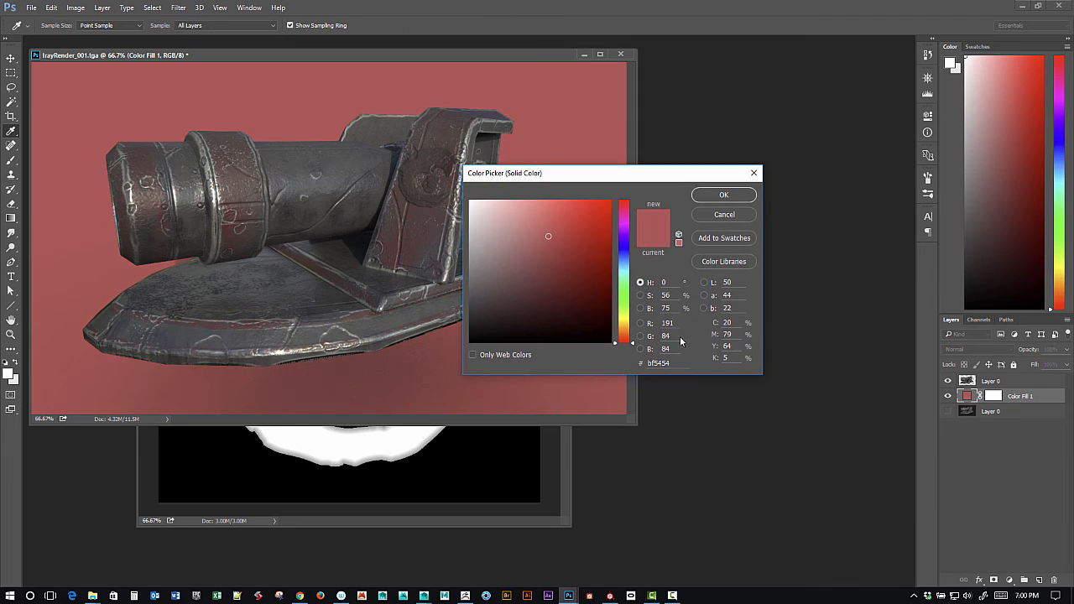
pyautogui.moveTo(472, 269)
pyautogui.mouseDown()
pyautogui.moveTo(470, 284)
pyautogui.moveTo(462, 240)
pyautogui.moveTo(486, 238)
pyautogui.moveTo(470, 246)
pyautogui.mouseUp()
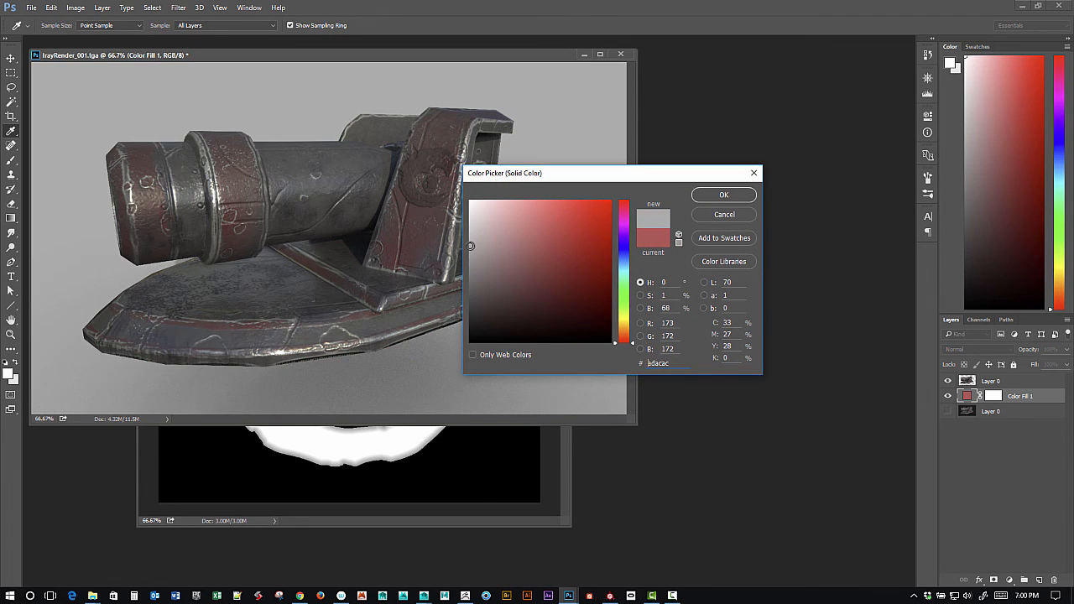
pyautogui.moveTo(527, 174)
pyautogui.mouseDown()
pyautogui.moveTo(674, 182)
pyautogui.moveTo(634, 198)
pyautogui.mouseUp()
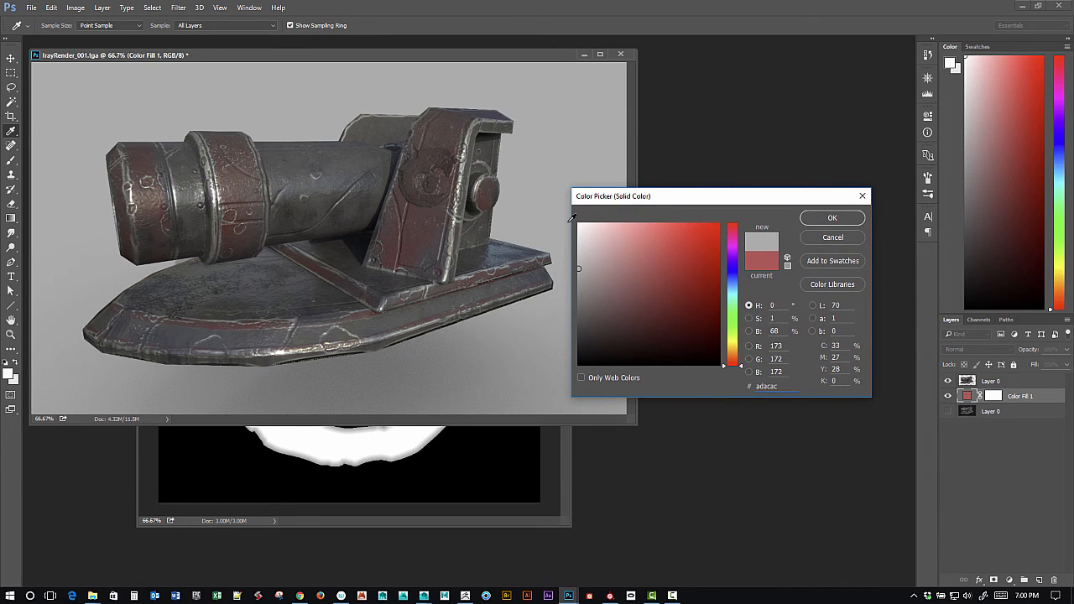
pyautogui.click(820, 220)
# Scale the cut-out cannon layer proportionally to about 52% and place it in the upper-left area of the canvas.
pyautogui.hotkey('ctrl', 't')
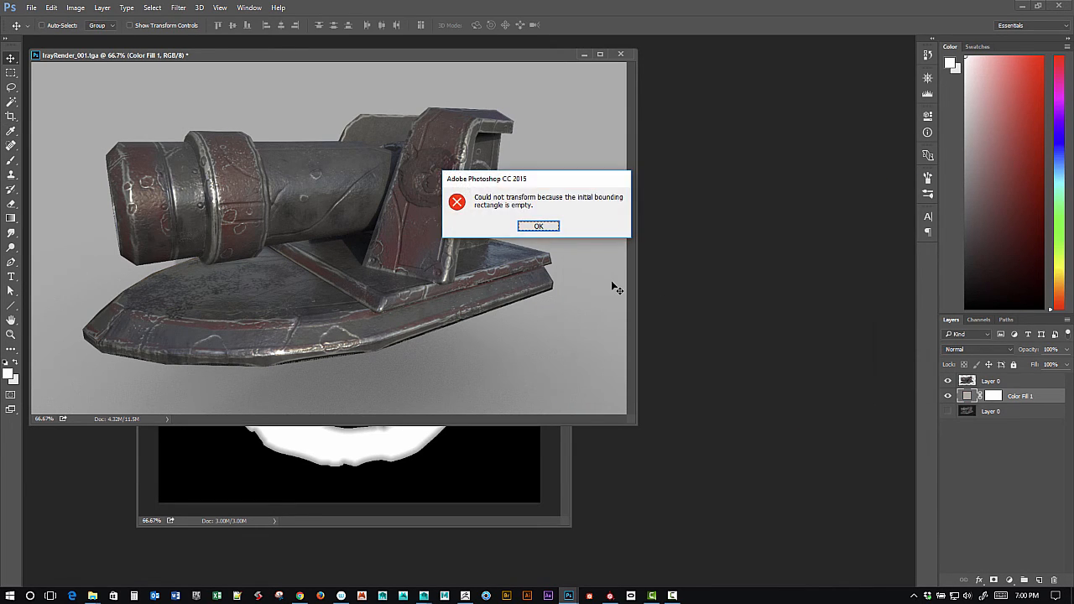
pyautogui.click(525, 227)
pyautogui.click(990, 382)
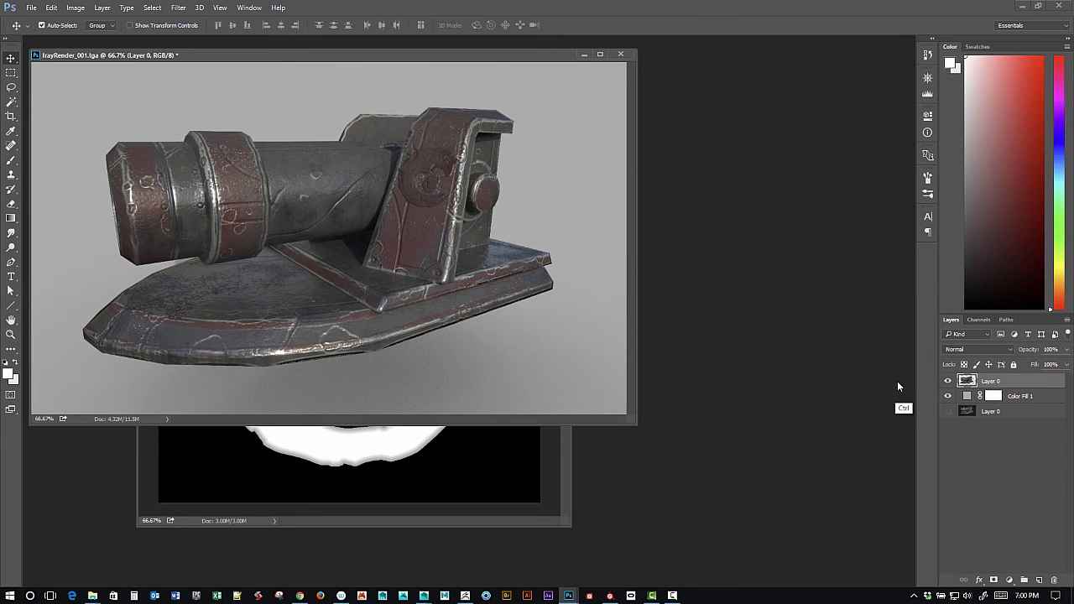
pyautogui.hotkey('ctrl', 't')
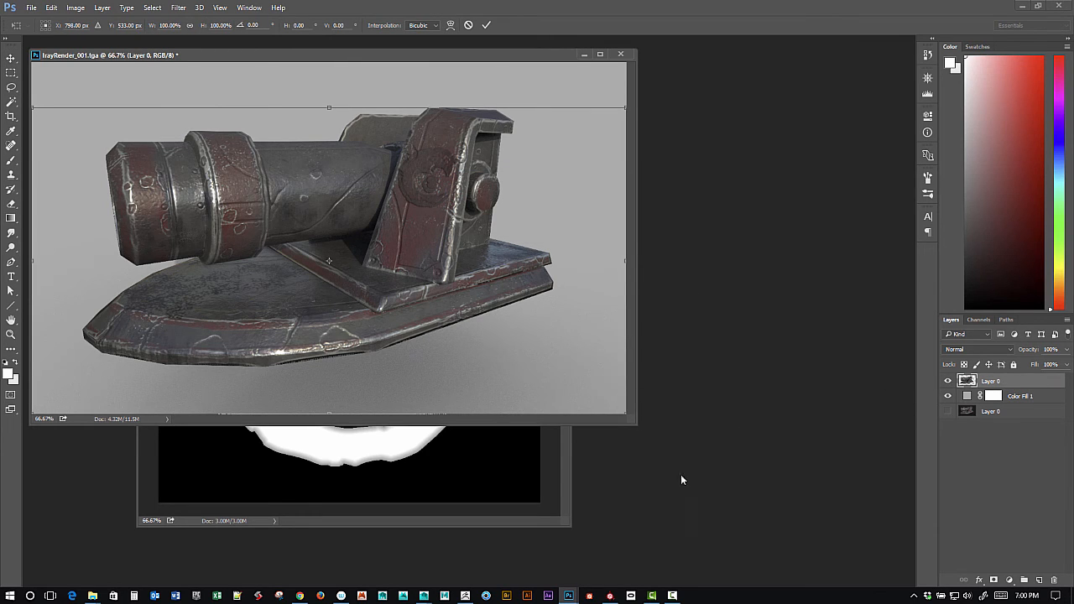
pyautogui.moveTo(636, 425); pyautogui.dragTo(728, 505)
pyautogui.keyDown('alt'); pyautogui.keyDown('shift'); pyautogui.moveTo(672, 149); pyautogui.dragTo(554, 269); pyautogui.keyUp('shift'); pyautogui.keyUp('alt')
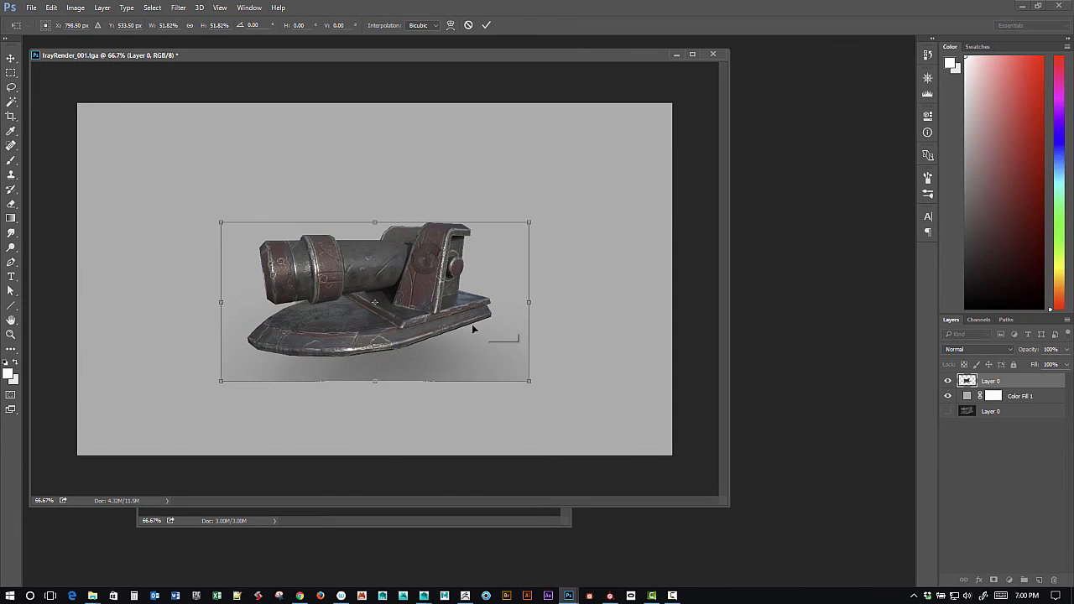
pyautogui.moveTo(472, 325); pyautogui.dragTo(339, 223)
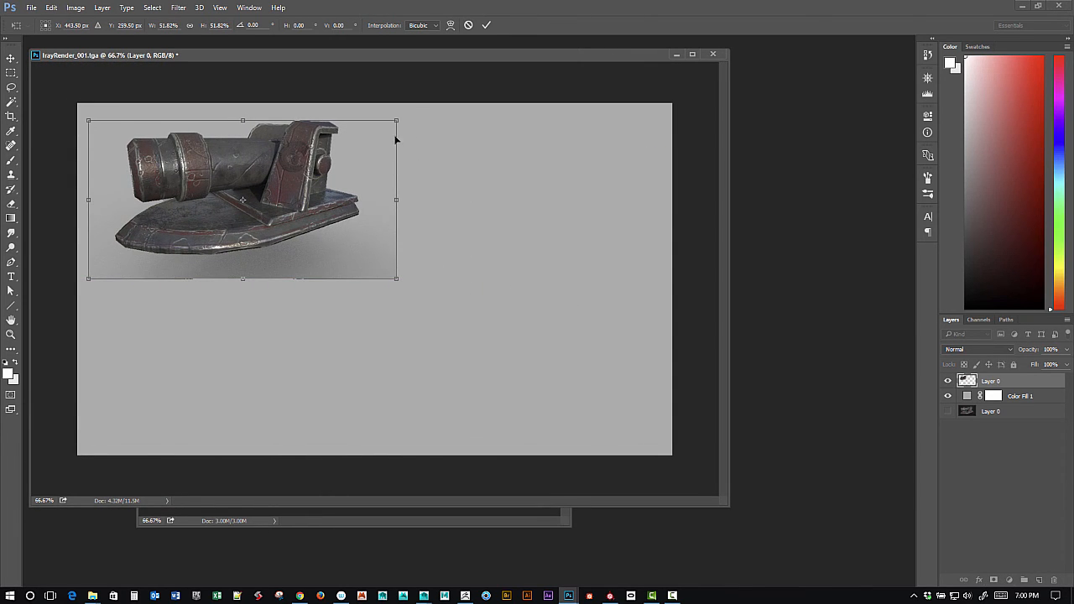
pyautogui.press('Return')
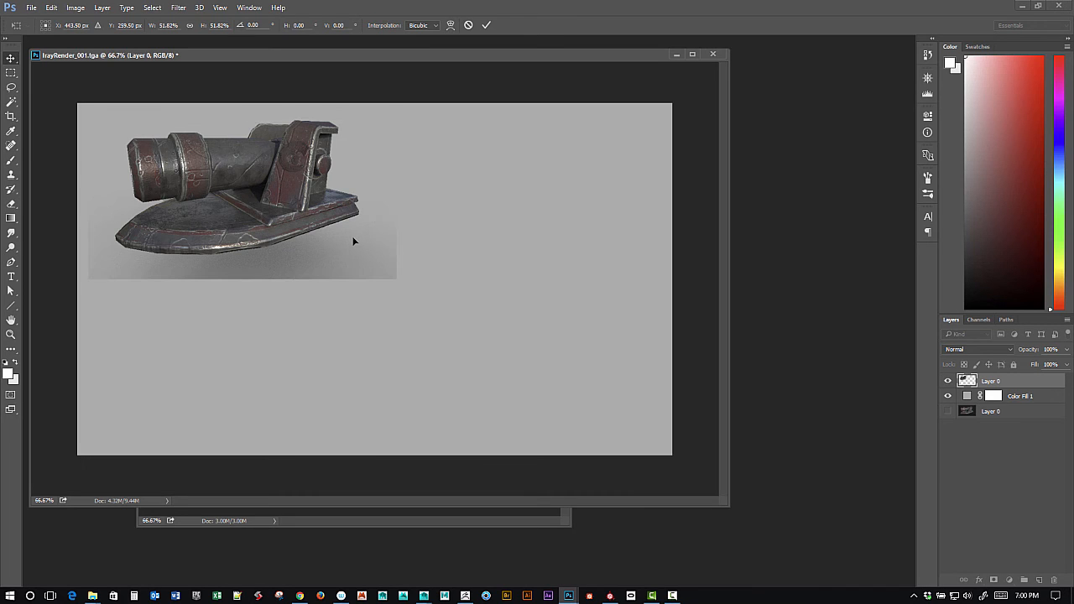
# Set up the Eraser with the airBrush Erase preset and a 200 px brush.
pyautogui.press('e')
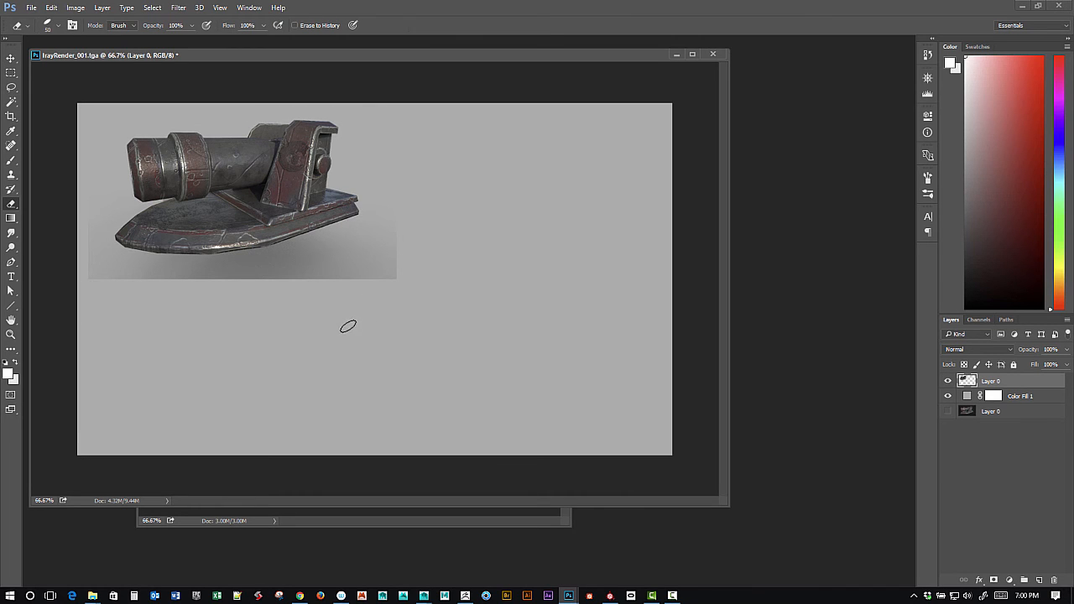
pyautogui.click(28, 26)
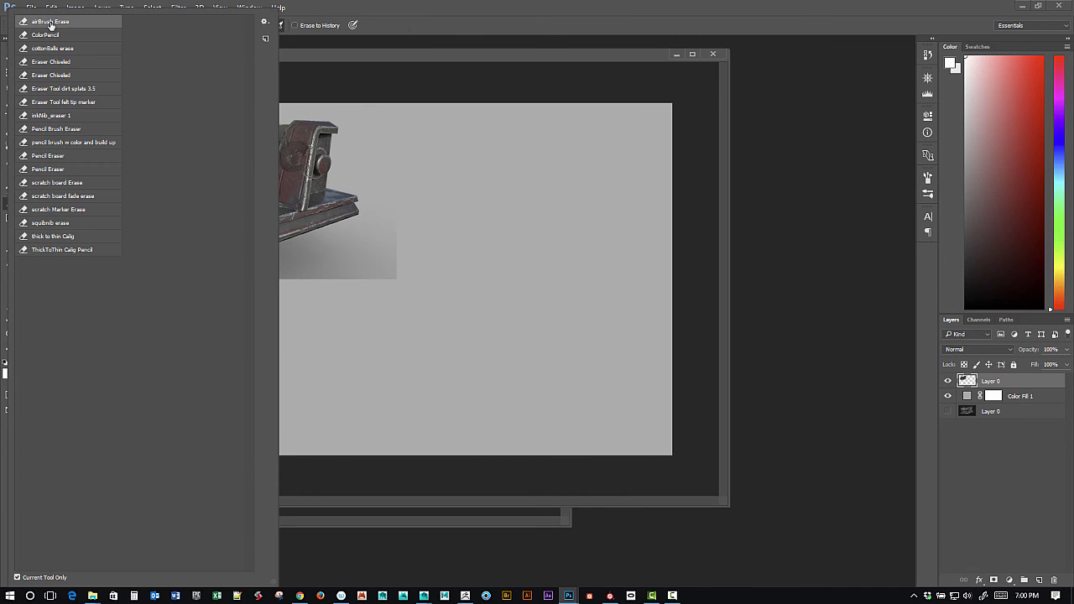
pyautogui.click(51, 21)
pyautogui.press(']')
pyautogui.press(']')
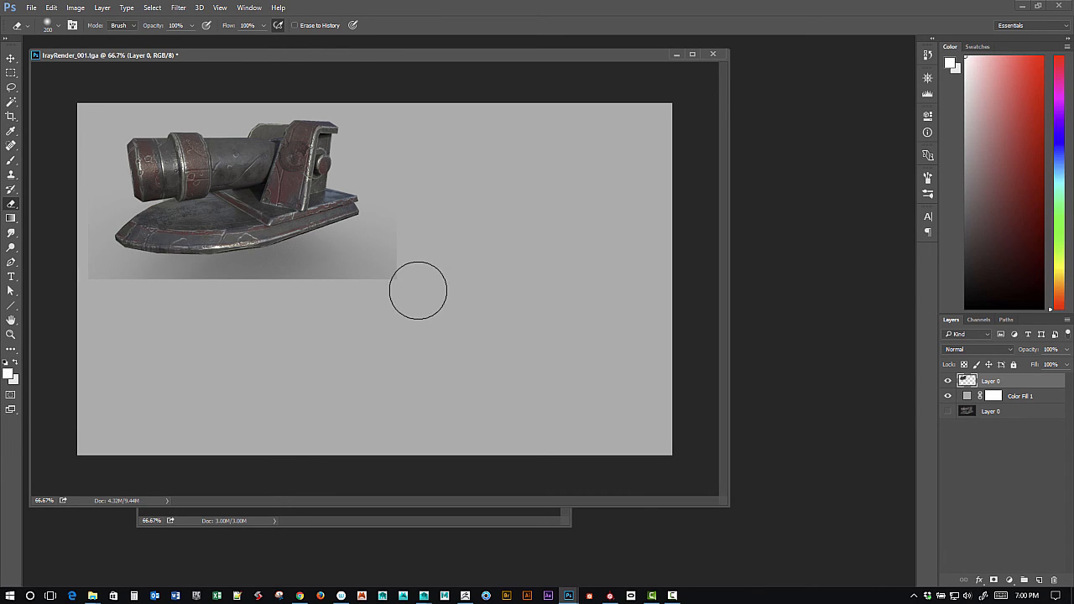
# Try erasing the hard lower edge of the cannon's shadow with straight 200 px strokes, undoing each one.
pyautogui.moveTo(395, 290)
pyautogui.keyDown('shift'); pyautogui.mouseDown()
pyautogui.moveTo(182, 353)
pyautogui.moveTo(132, 347)
pyautogui.mouseUp(); pyautogui.keyUp('shift')
pyautogui.hotkey('ctrl', 'z')
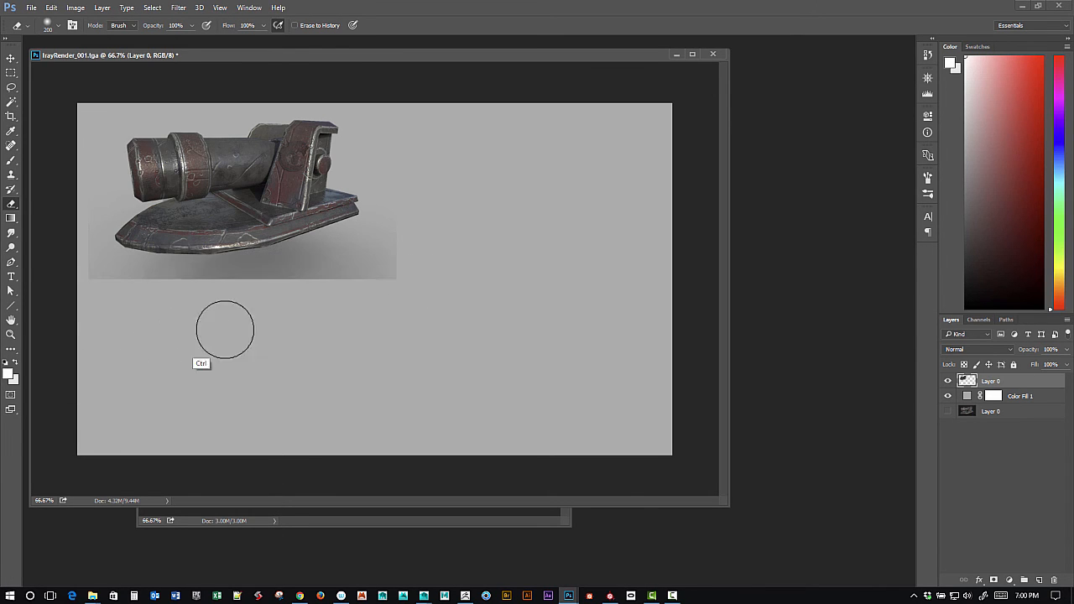
pyautogui.moveTo(399, 293)
pyautogui.keyDown('shift'); pyautogui.mouseDown()
pyautogui.moveTo(209, 364)
pyautogui.moveTo(84, 395)
pyautogui.mouseUp(); pyautogui.keyUp('shift')
pyautogui.hotkey('ctrl', 'z')
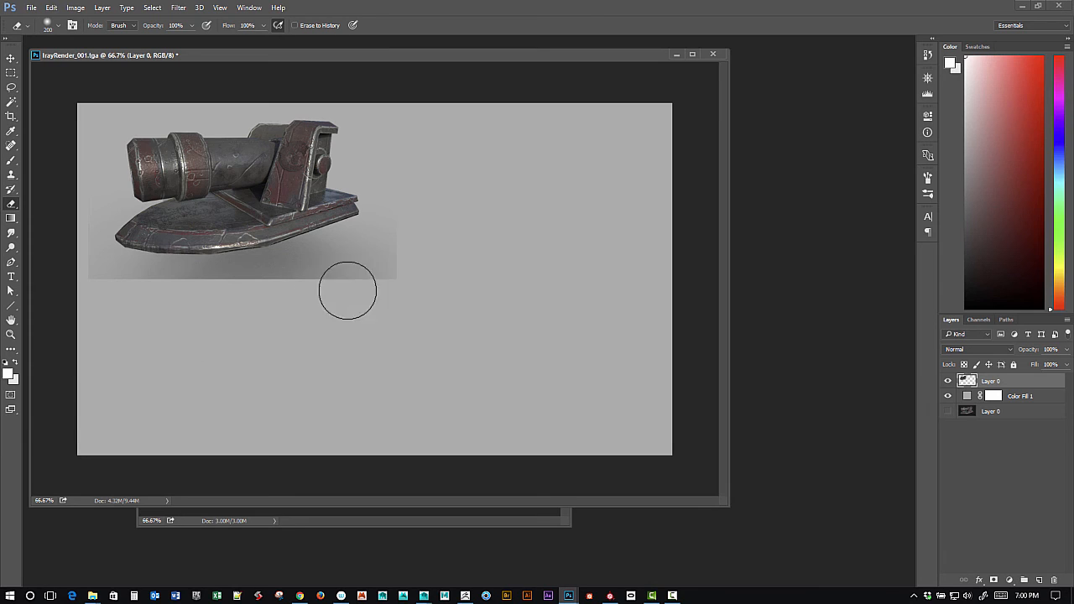
# Reduce the eraser to 100 px and erase the shadow's hard edges below and to the right of the cannon in straight strokes.
pyautogui.press('[')
pyautogui.press('[')
pyautogui.press('[')
pyautogui.press('[')
pyautogui.keyDown('shift'); pyautogui.moveTo(414, 281); pyautogui.dragTo(108, 357); pyautogui.keyUp('shift')
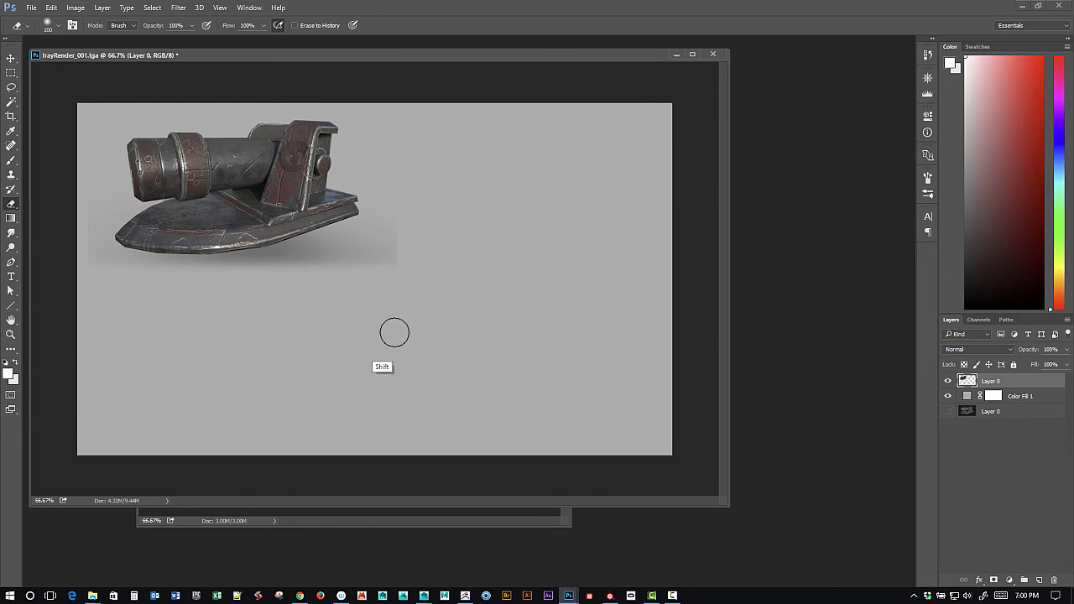
pyautogui.keyDown('shift'); pyautogui.moveTo(383, 168); pyautogui.dragTo(383, 301); pyautogui.keyUp('shift')
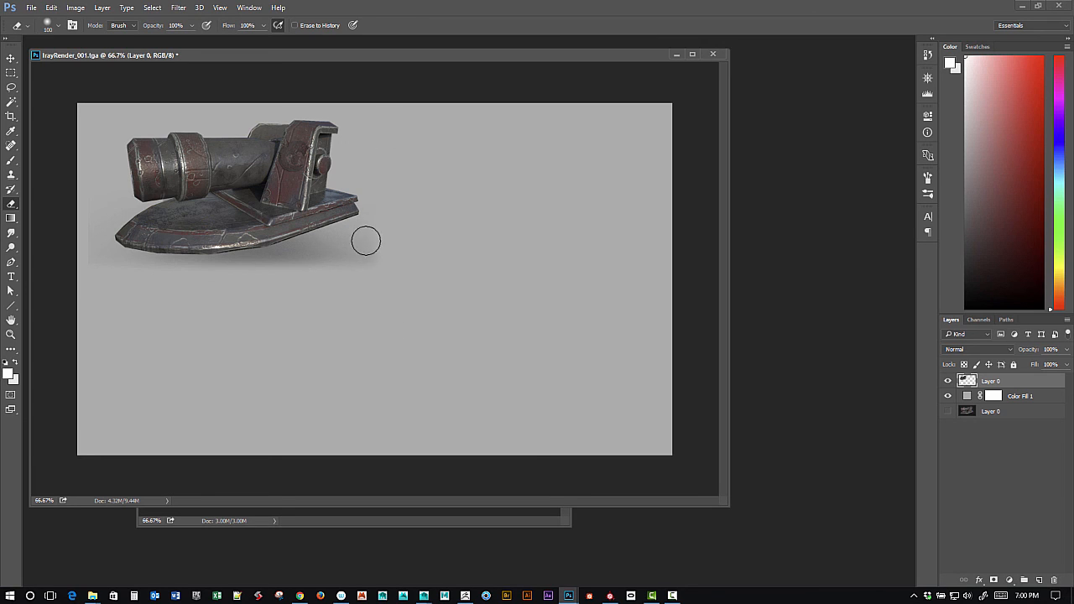
# Enlarge the eraser to 200 px and soften the remaining shadow at the lower right of the cannon.
pyautogui.press(']')
pyautogui.press(']')
pyautogui.press(']')
pyautogui.press(']')
pyautogui.moveTo(420, 242)
pyautogui.mouseDown()
pyautogui.moveTo(317, 334)
pyautogui.moveTo(365, 243)
pyautogui.moveTo(247, 331)
pyautogui.moveTo(230, 294)
pyautogui.mouseUp()
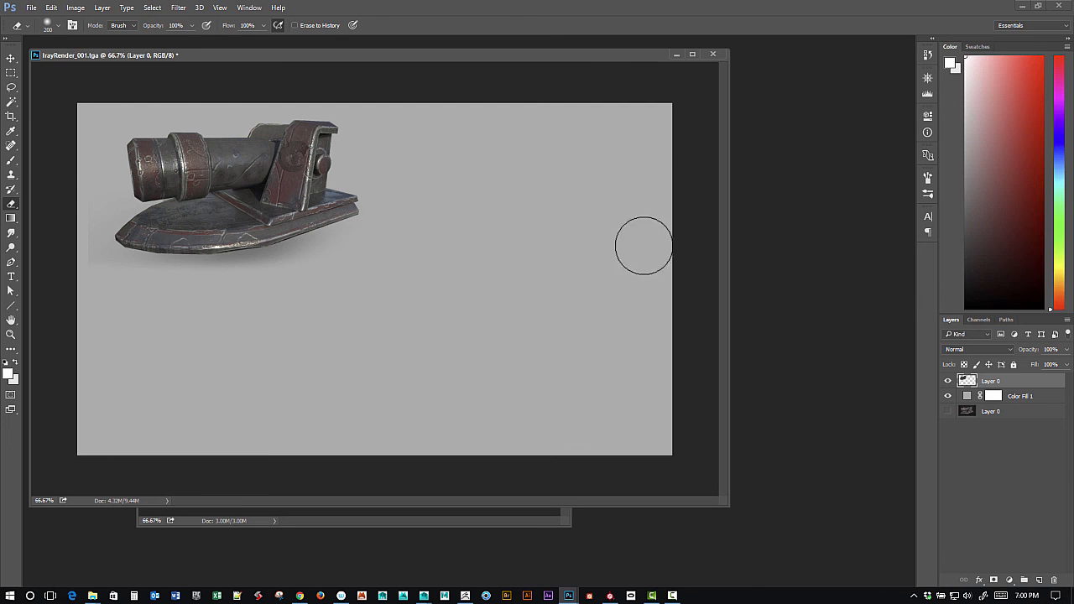
pyautogui.moveTo(591, 55); pyautogui.dragTo(645, 76)
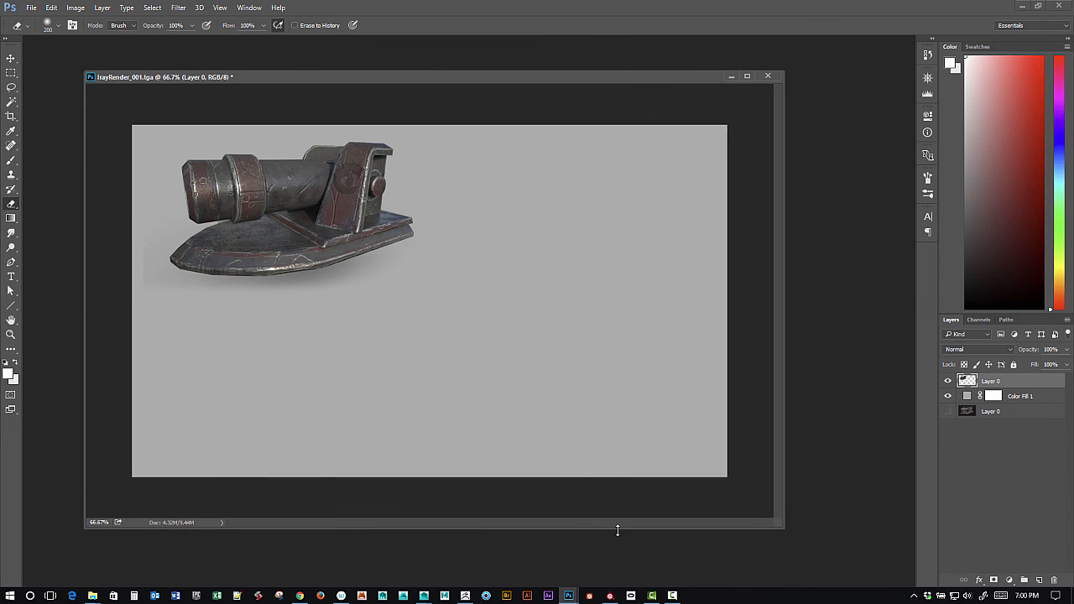
# Switch to Substance Painter and change from Iray rendering back to painting mode.
pyautogui.click(610, 596)
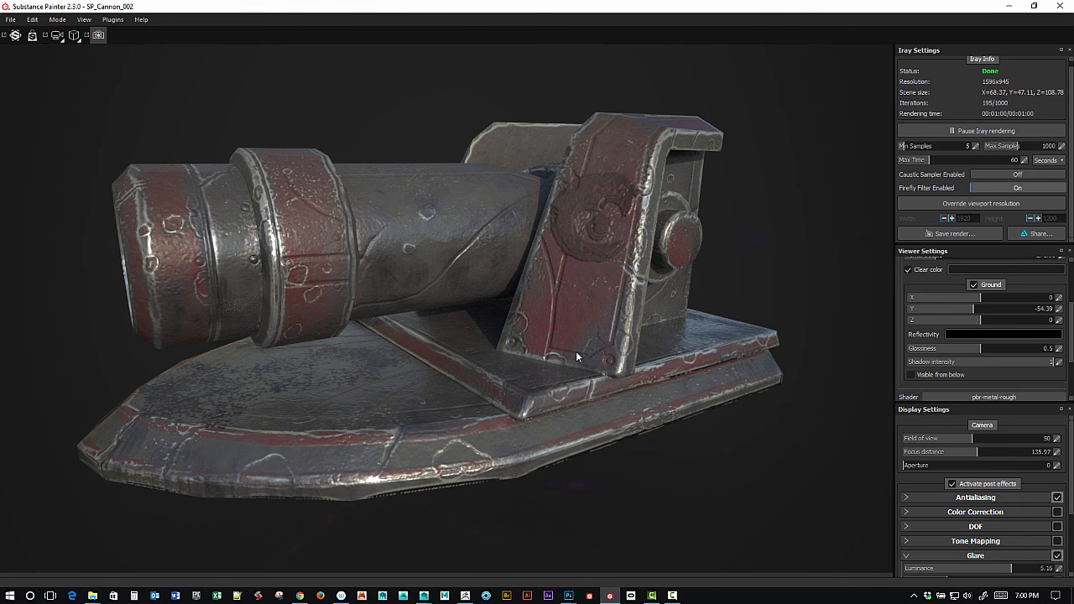
pyautogui.click(55, 21)
pyautogui.click(67, 27)
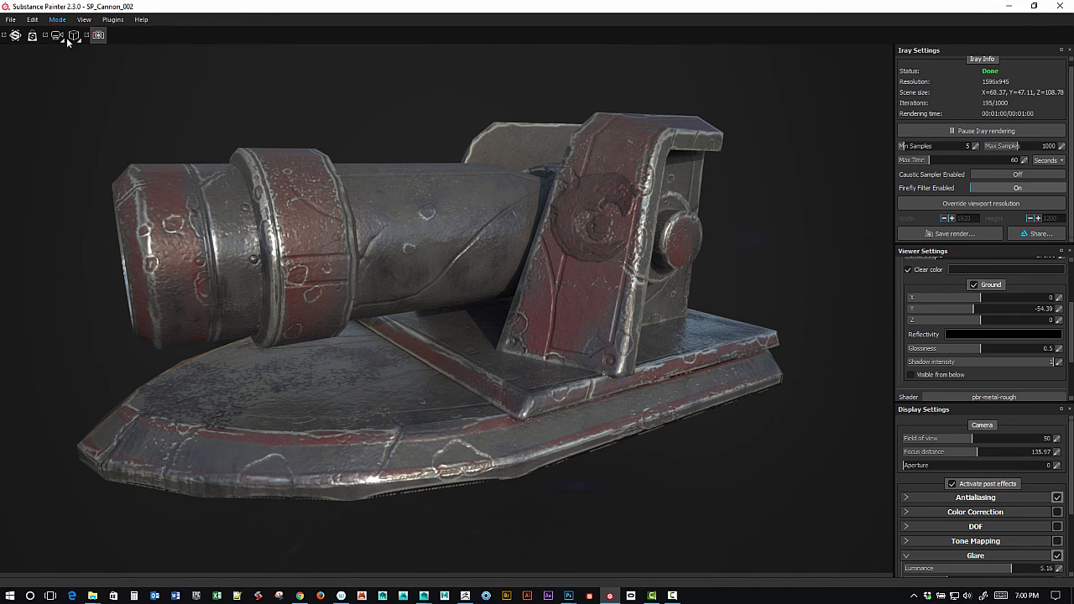